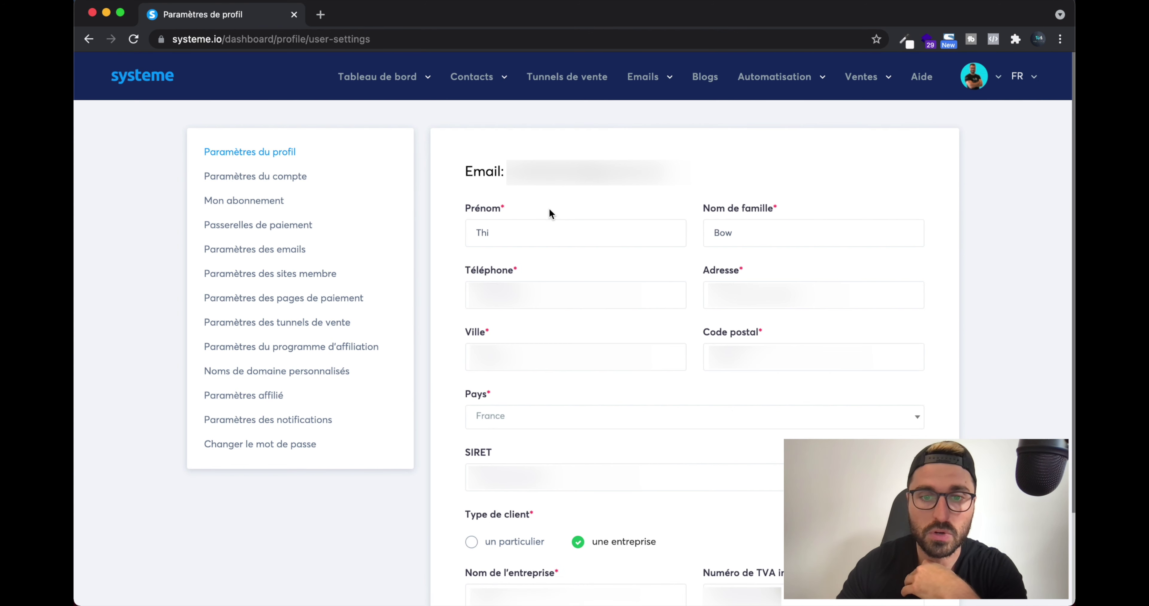
Review the account settings, the subscription plan comparison and the connected payment gateways.
{"action": "left_click", "coordinate": [280, 177]}
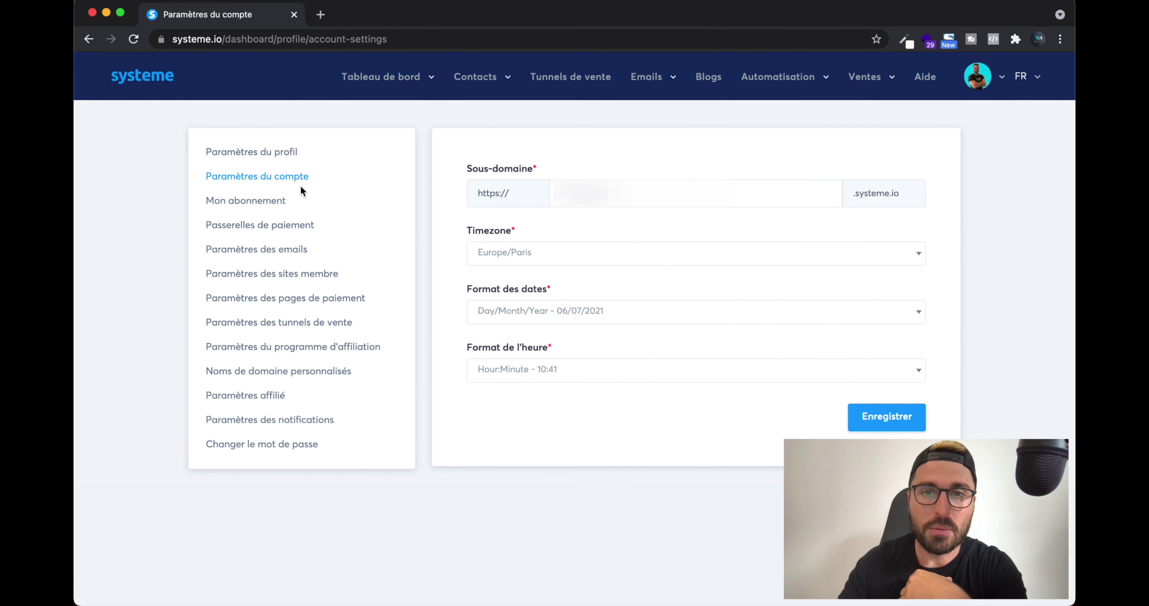
{"action": "left_click", "coordinate": [261, 208]}
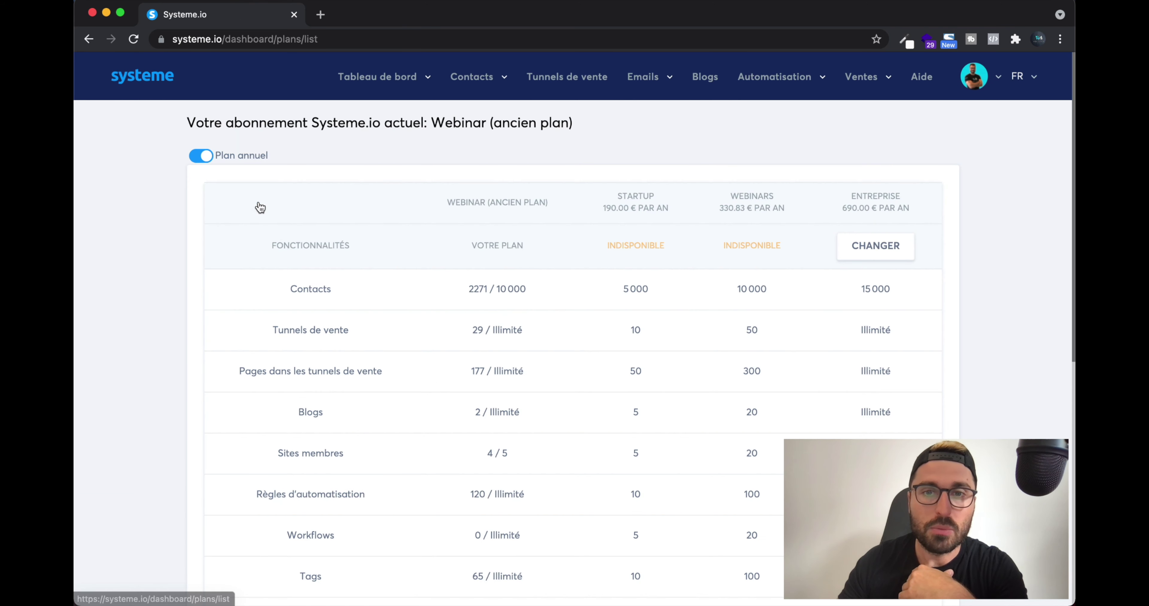
{"action": "left_click", "coordinate": [994, 87]}
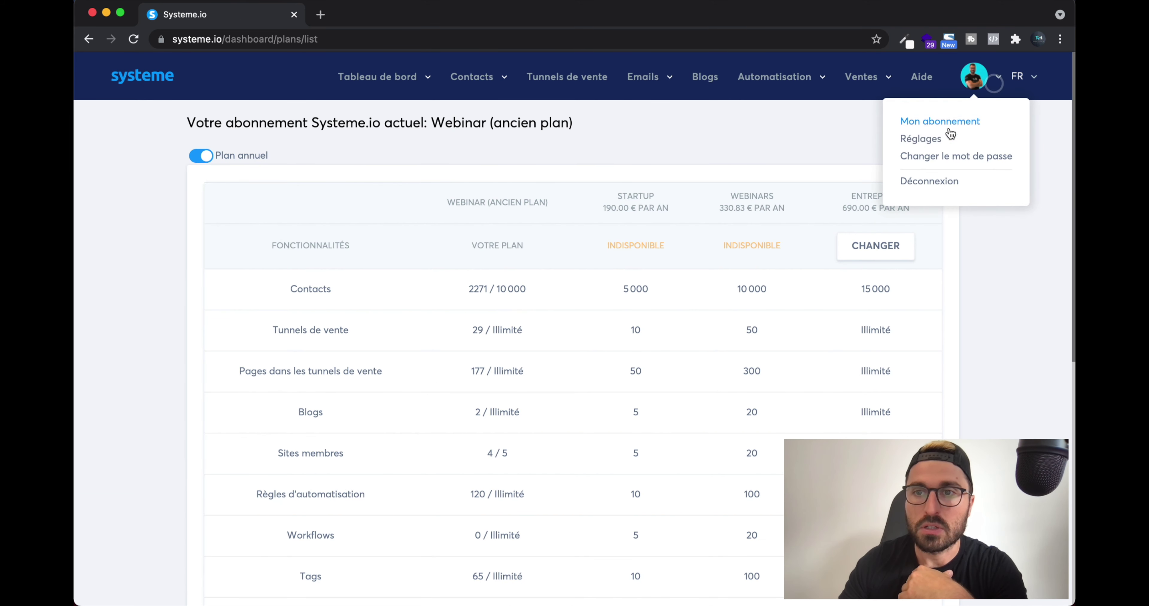
{"action": "left_click", "coordinate": [934, 139]}
{"action": "left_click", "coordinate": [297, 226]}
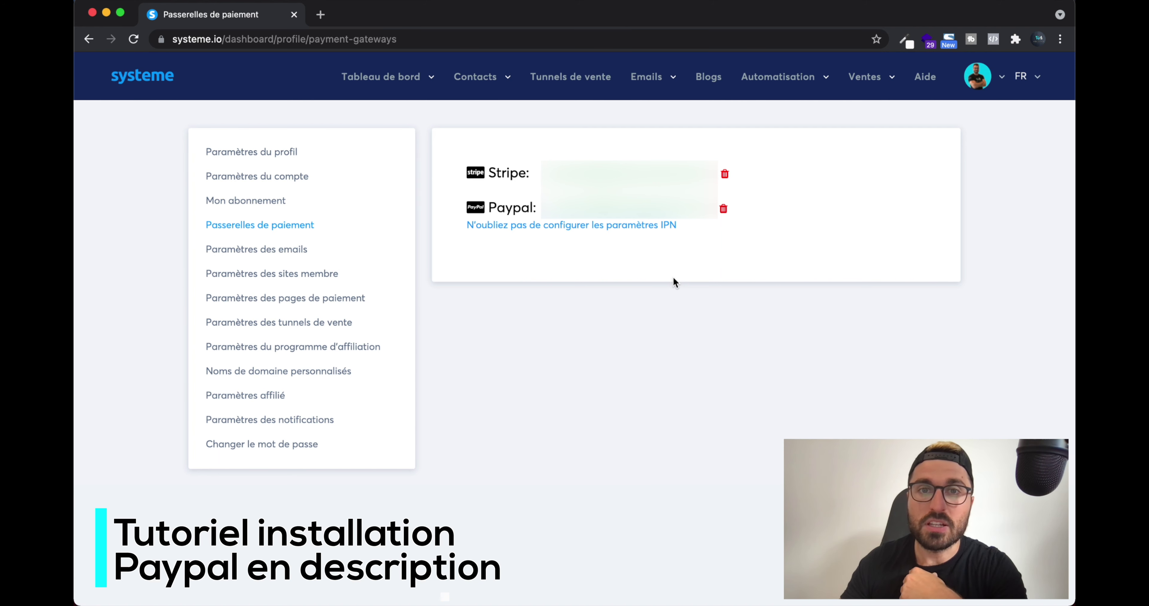
Look through the email, member site, payment page and sales funnel settings, including the tracking code field.
{"action": "left_click", "coordinate": [269, 252]}
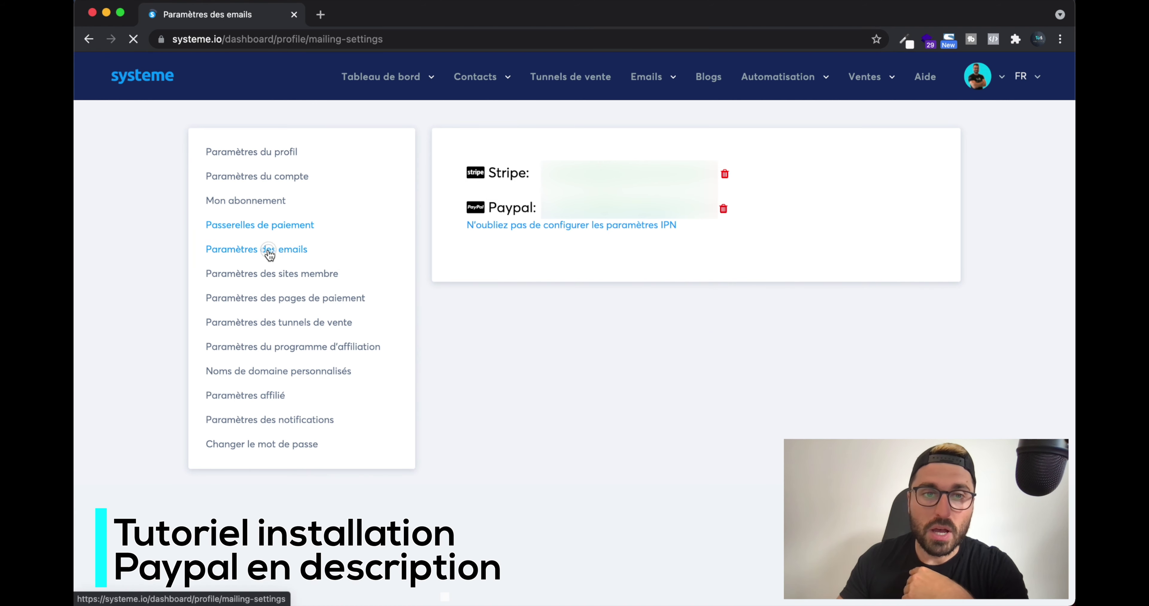
{"action": "left_click", "coordinate": [282, 274]}
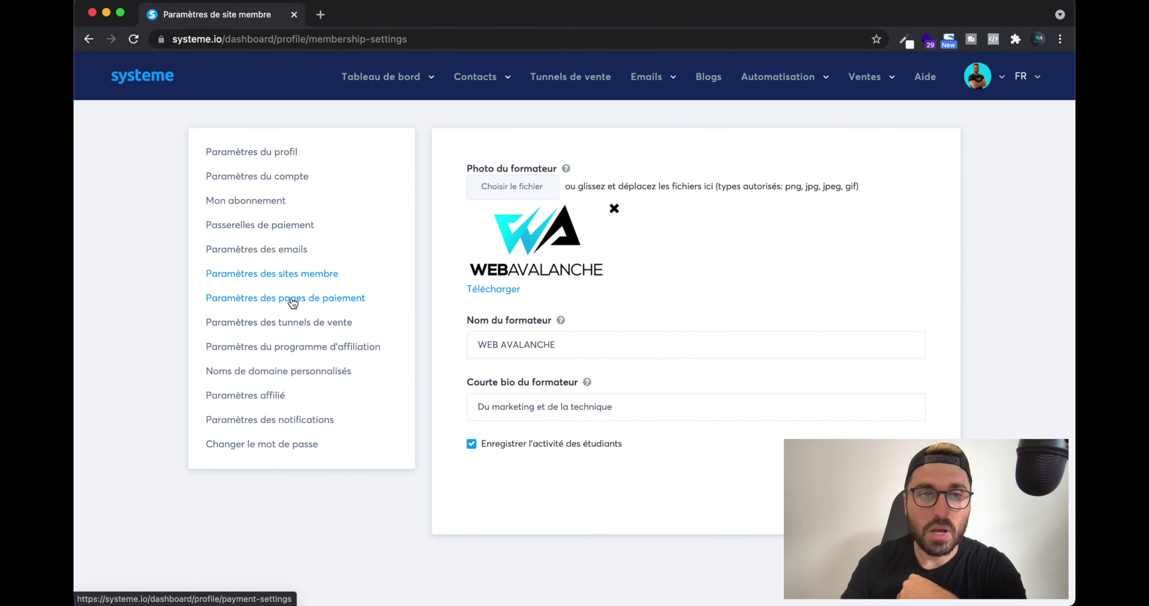
{"action": "left_click", "coordinate": [279, 299]}
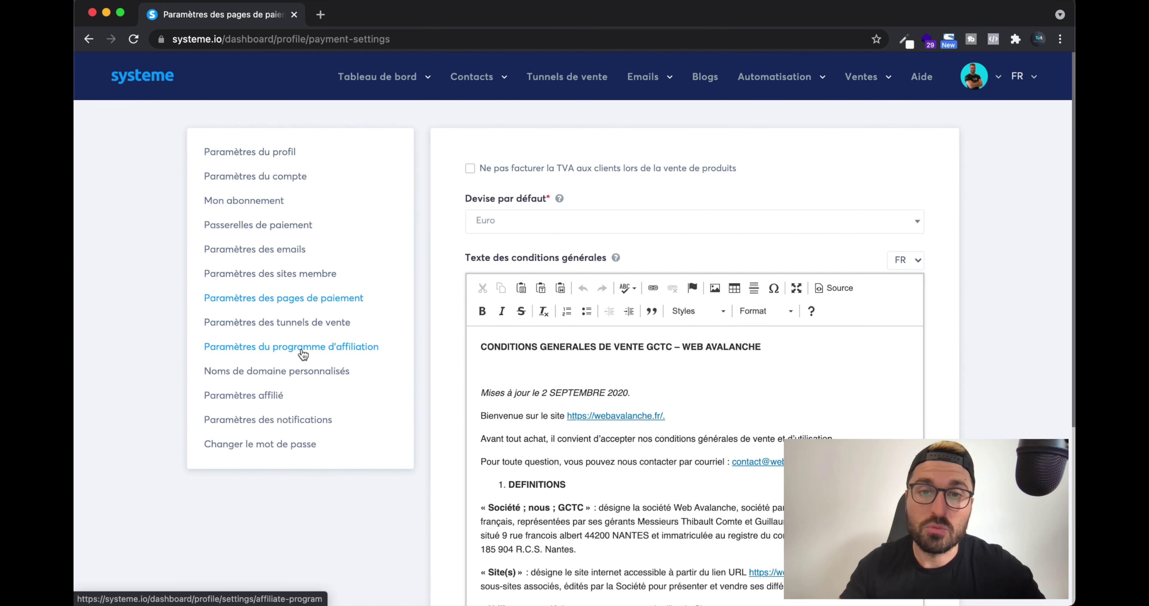
{"action": "left_click", "coordinate": [297, 330]}
{"action": "left_click", "coordinate": [549, 190]}
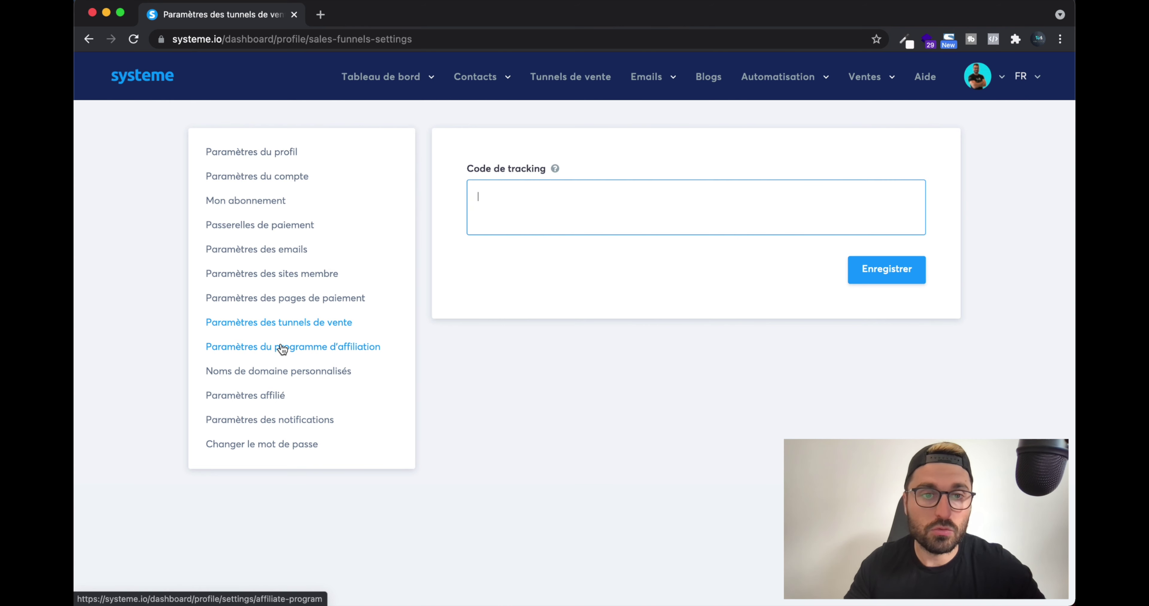
Examine the affiliate program, custom domain, affiliate payout and notification settings, then return to the payment gateways.
{"action": "left_click", "coordinate": [290, 348]}
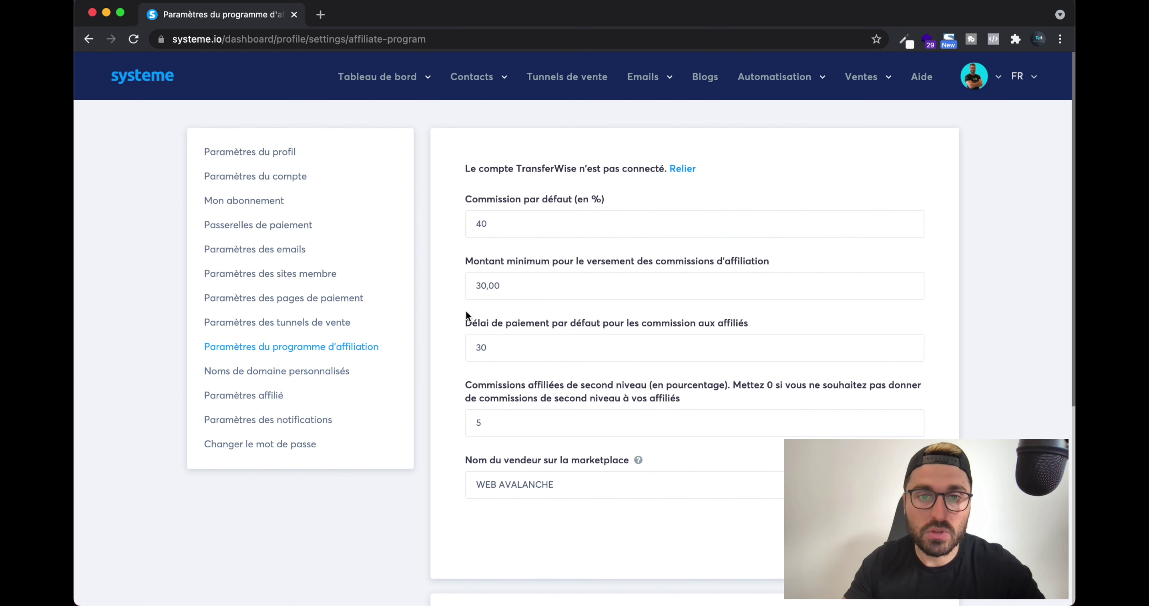
{"action": "left_click", "coordinate": [275, 372]}
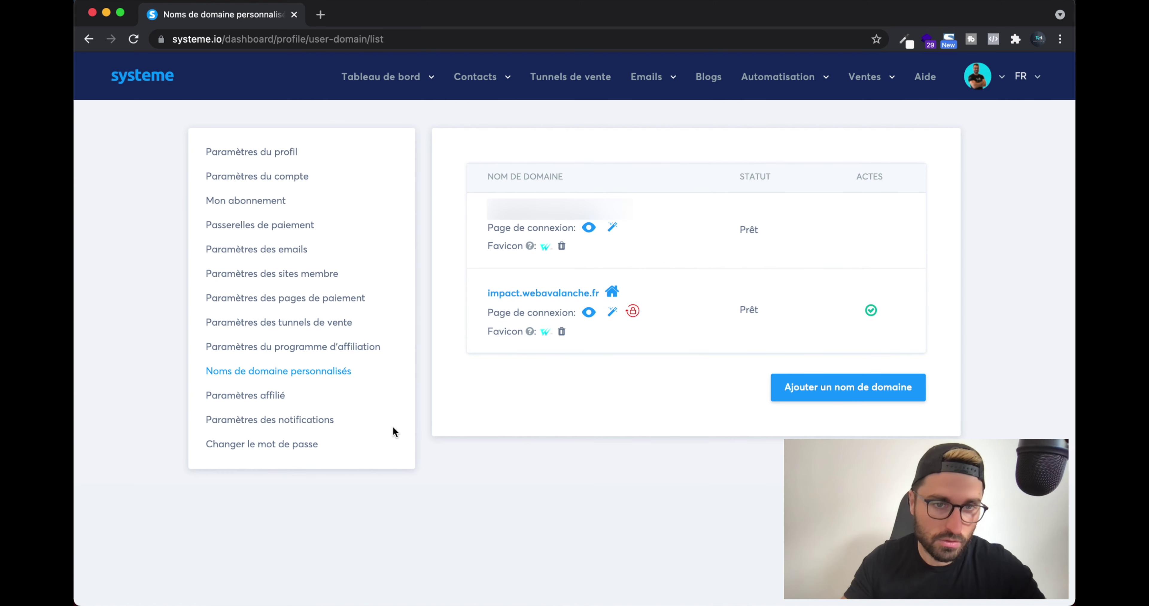
{"action": "left_click", "coordinate": [246, 396]}
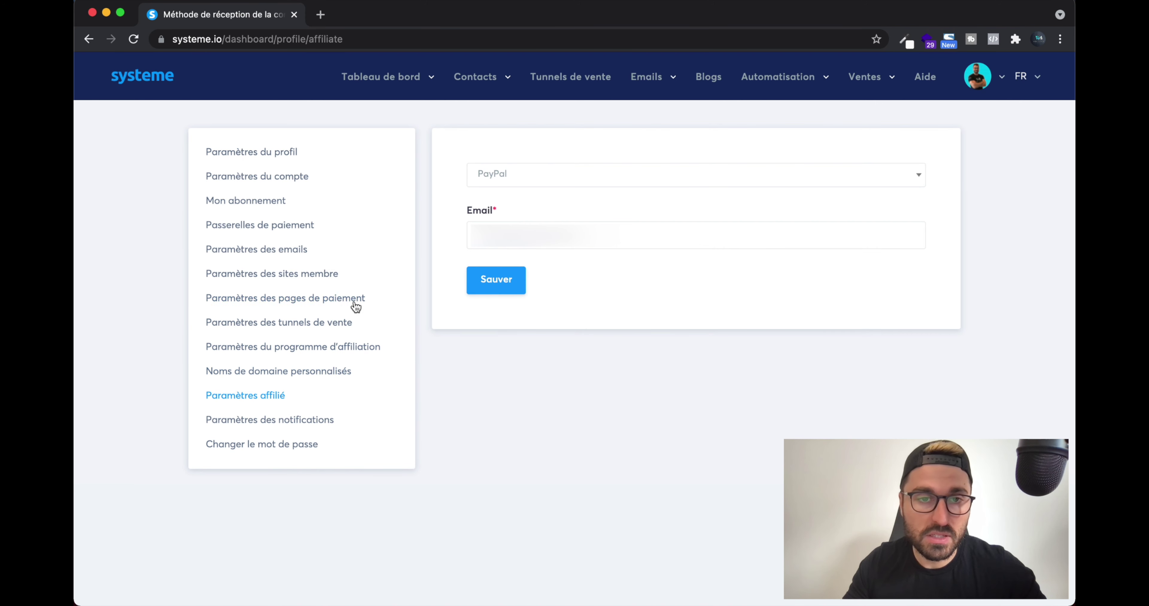
{"action": "left_click", "coordinate": [274, 426]}
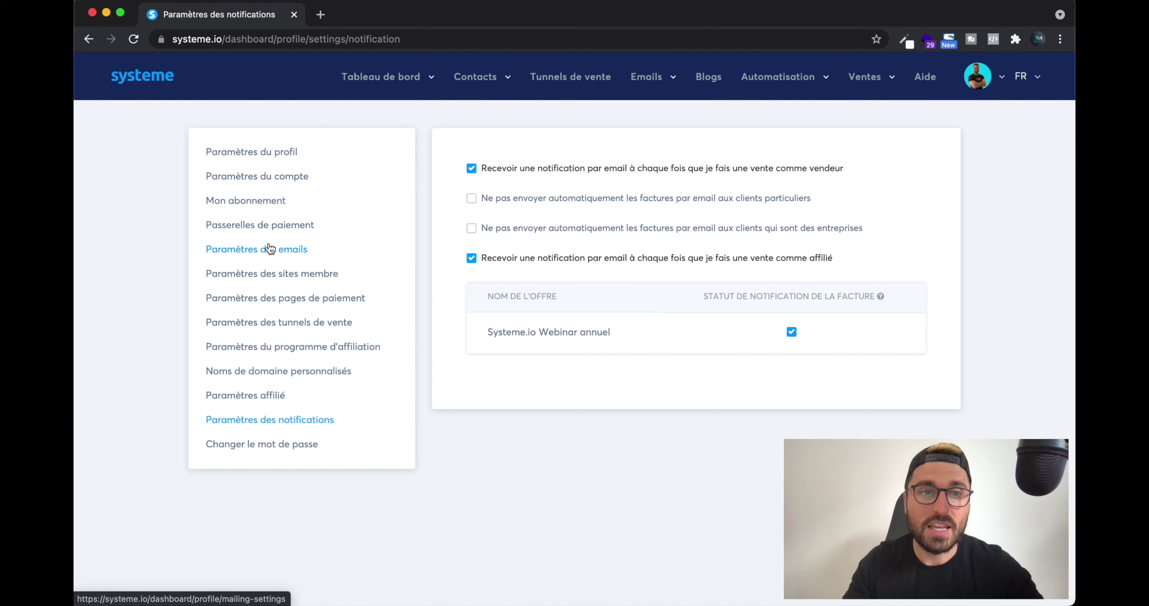
{"action": "left_click", "coordinate": [269, 227]}
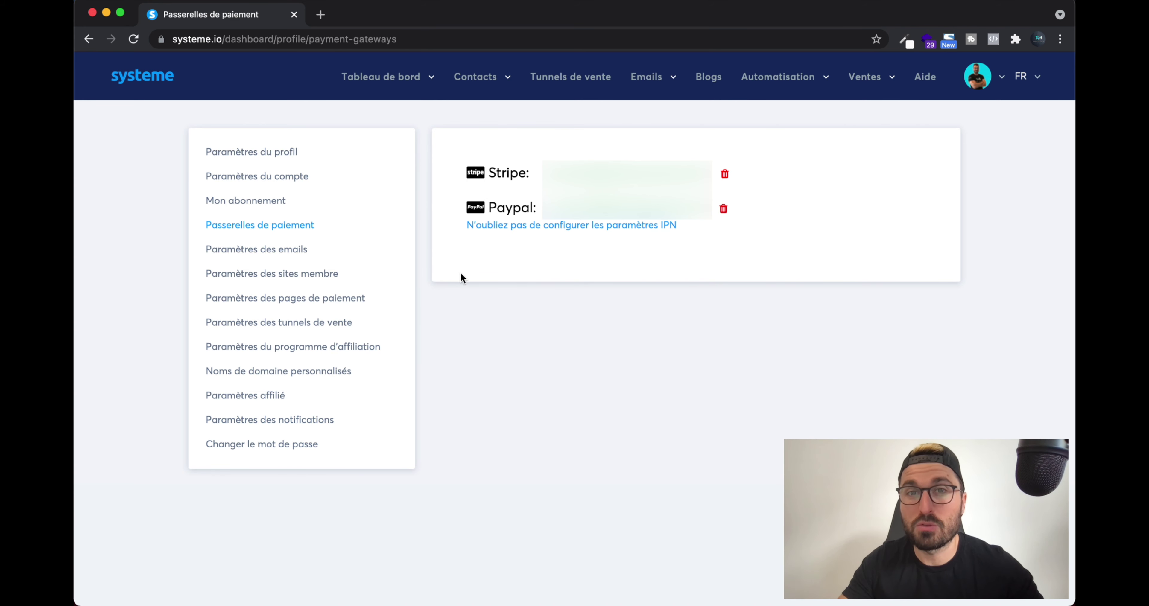
Create a sales funnel named Ebook with the goal "Vendez vos produits".
{"action": "left_click", "coordinate": [162, 84]}
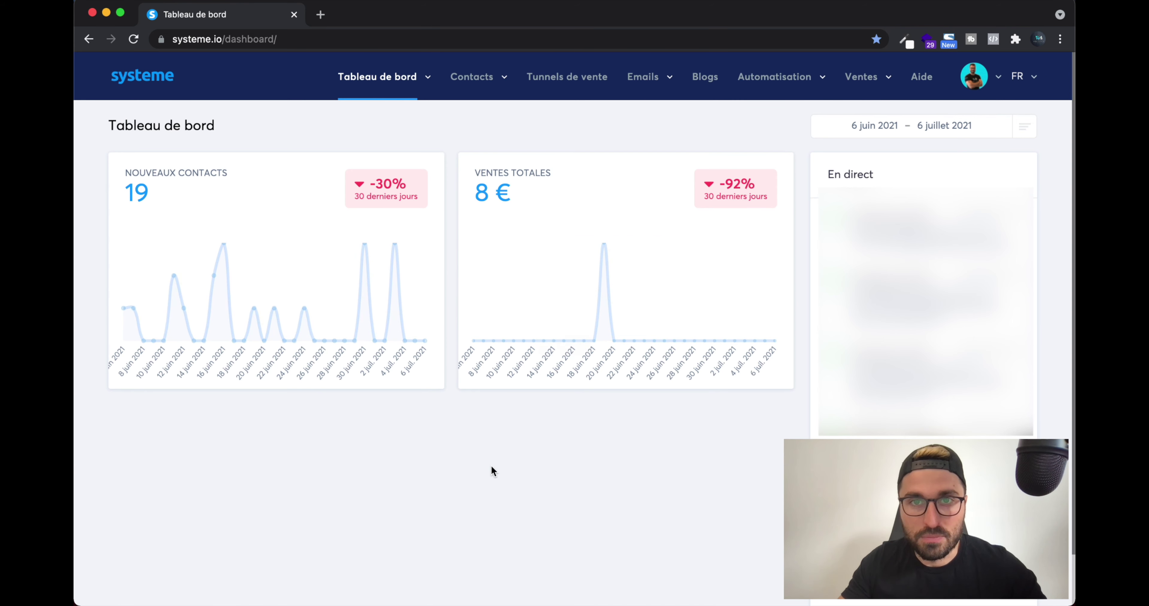
{"action": "left_click", "coordinate": [556, 86]}
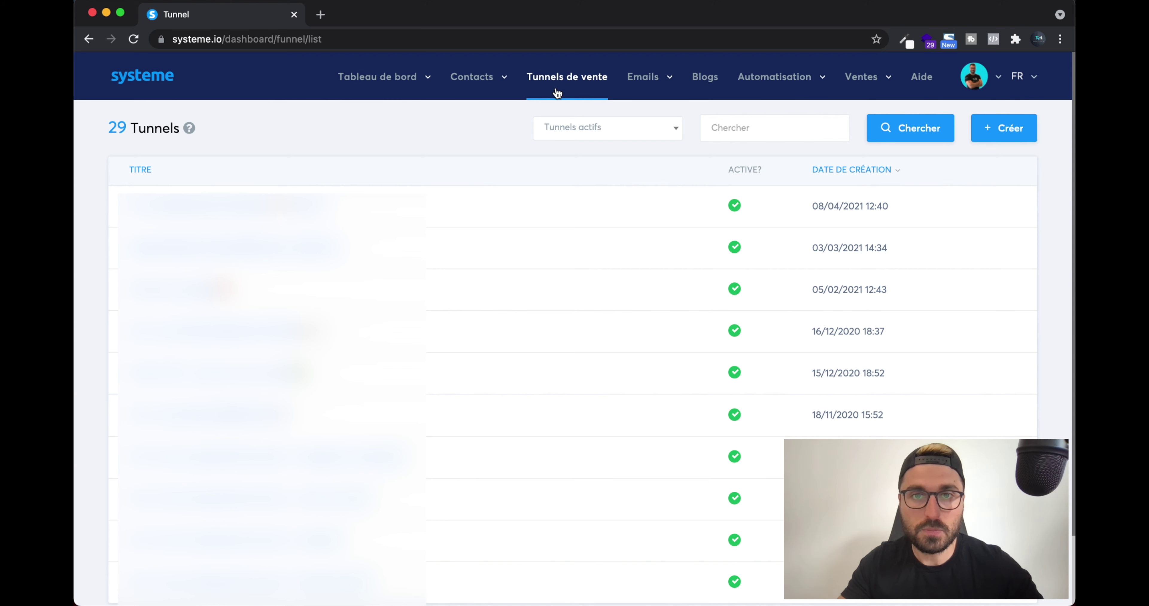
{"action": "mouse_move", "coordinate": [977, 372]}
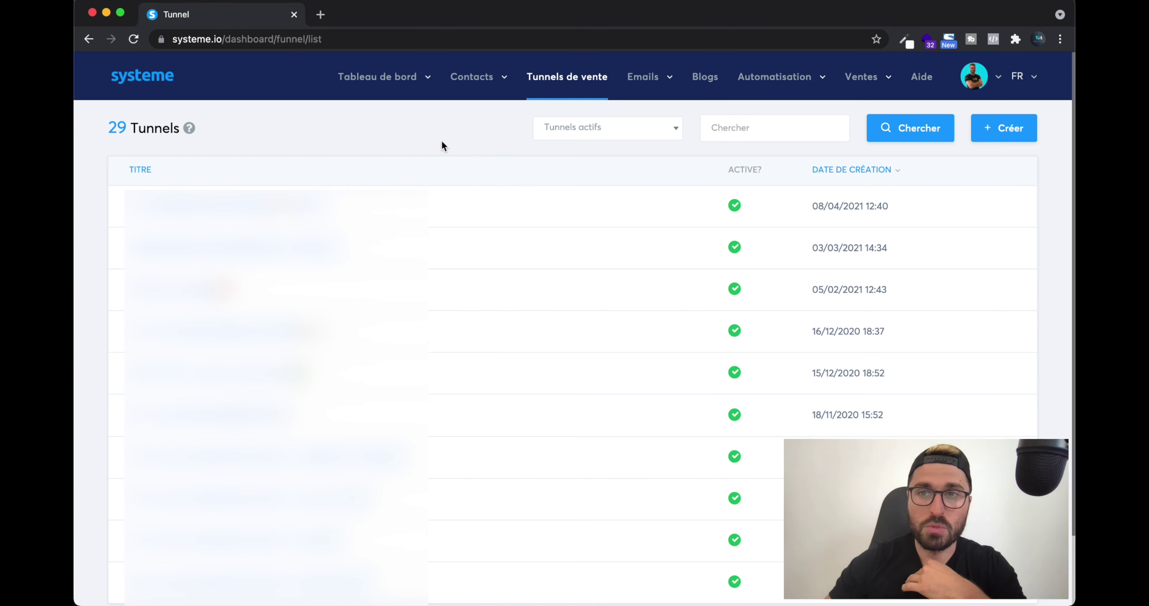
{"action": "left_click", "coordinate": [1003, 129]}
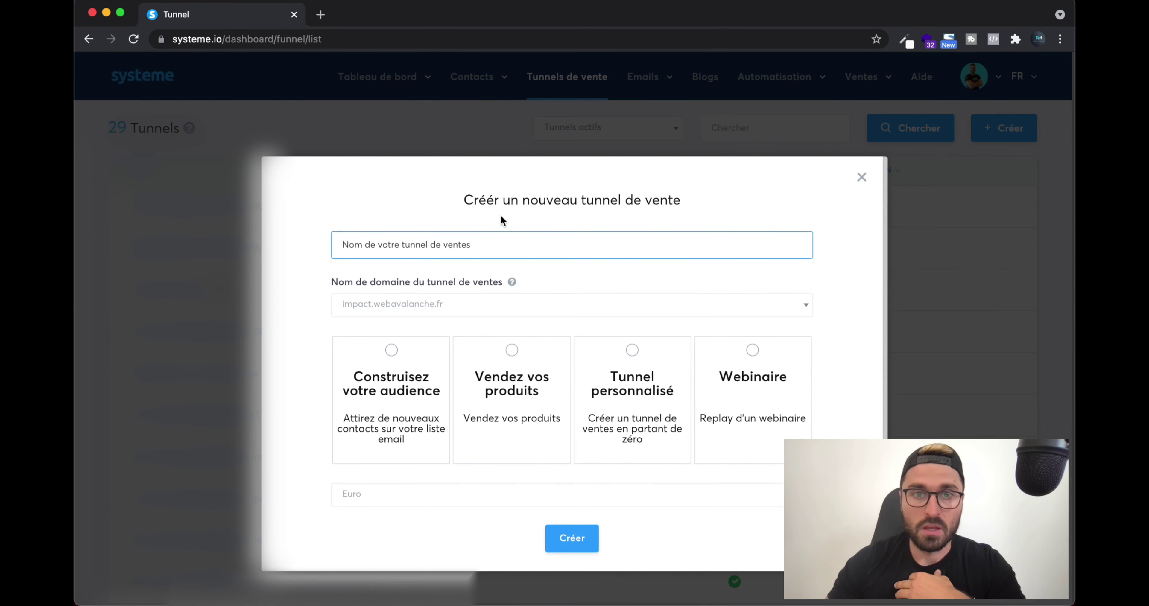
{"action": "type", "text": "Ebook"}
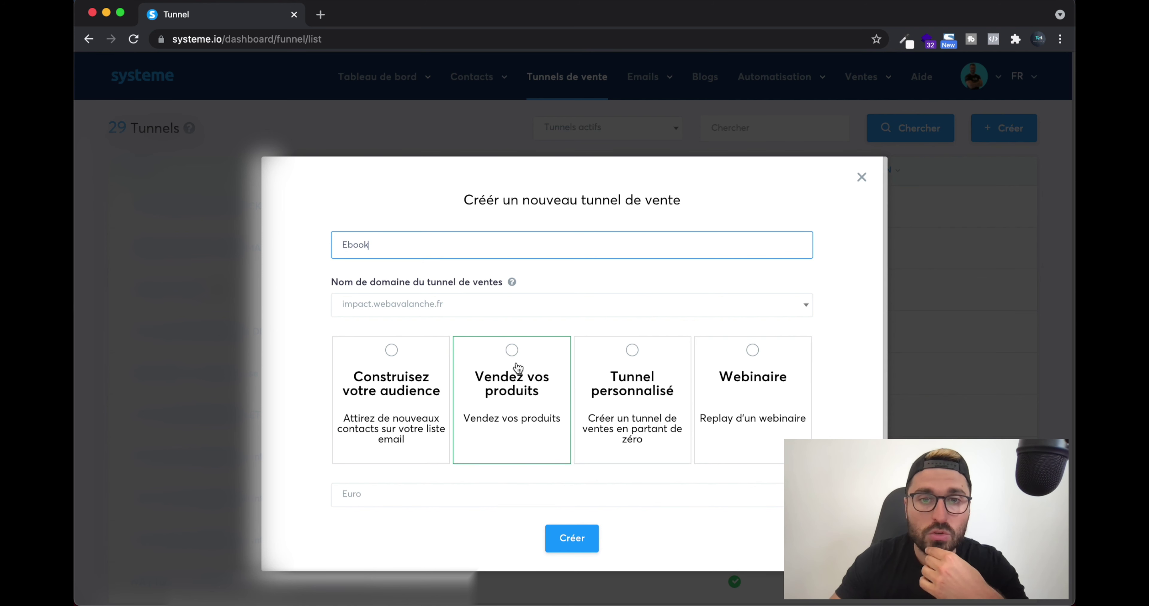
{"action": "left_click", "coordinate": [511, 352]}
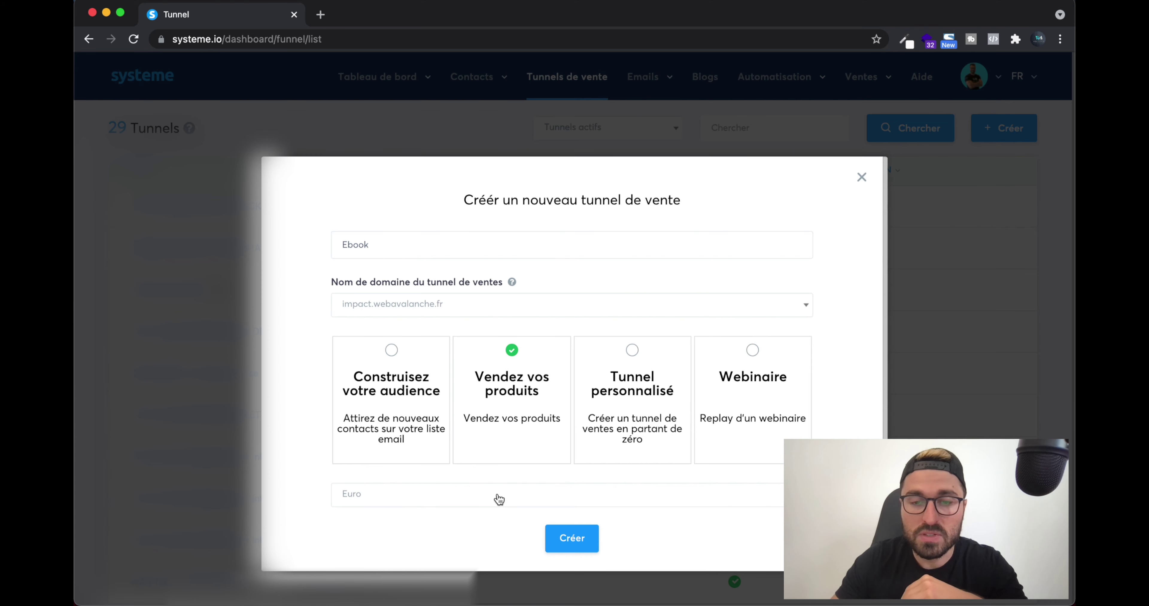
{"action": "left_click", "coordinate": [576, 534]}
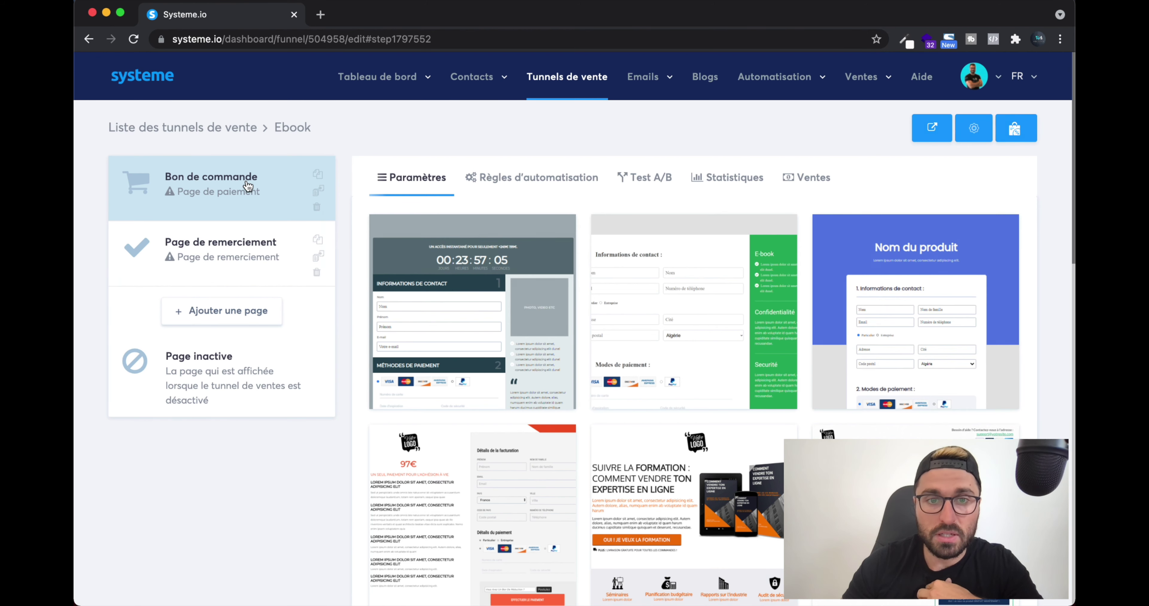
View the Page de remerciement and Bon de commande steps of the Ebook funnel.
{"action": "mouse_move", "coordinate": [440, 347]}
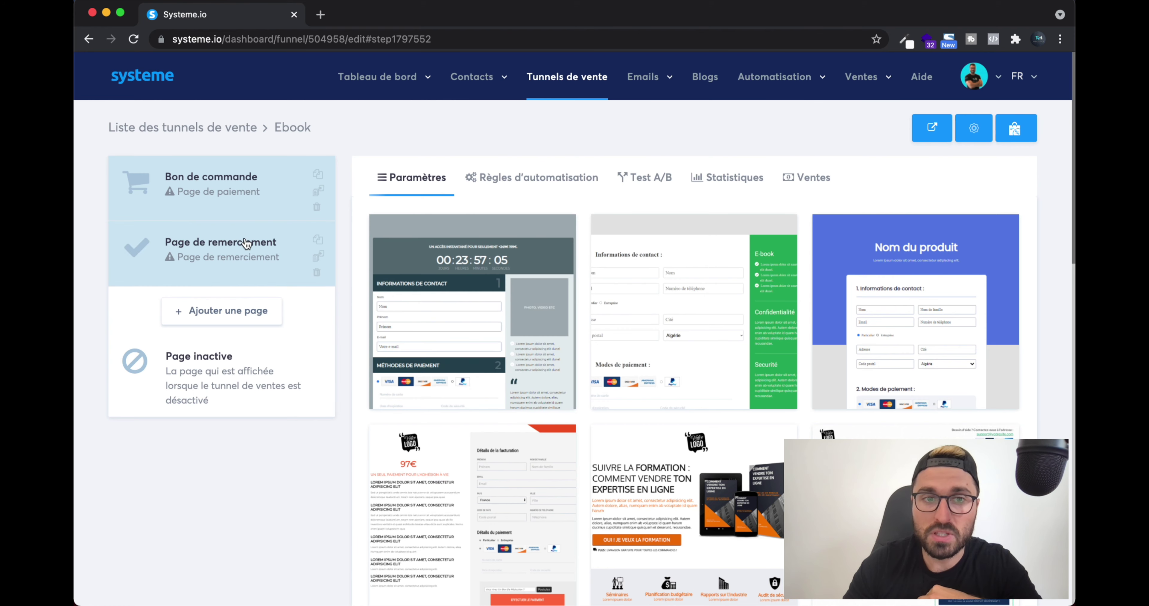
{"action": "left_click", "coordinate": [230, 257]}
{"action": "left_click", "coordinate": [226, 184]}
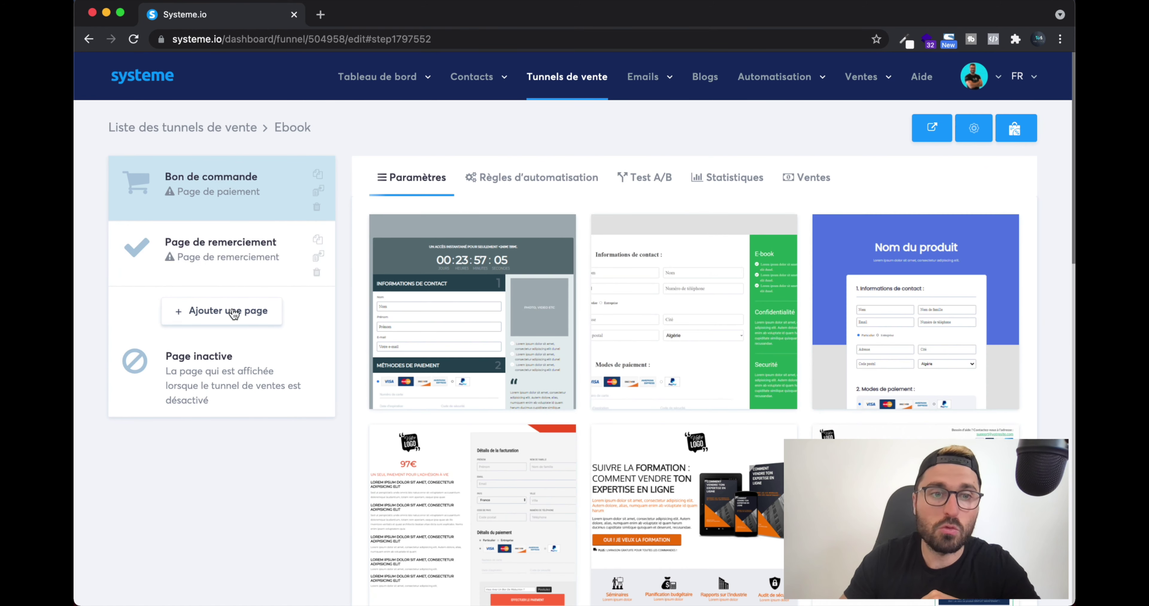
Add a funnel page named PDV of type "Page de vente" and place it before Bon de commande.
{"action": "left_click", "coordinate": [230, 312]}
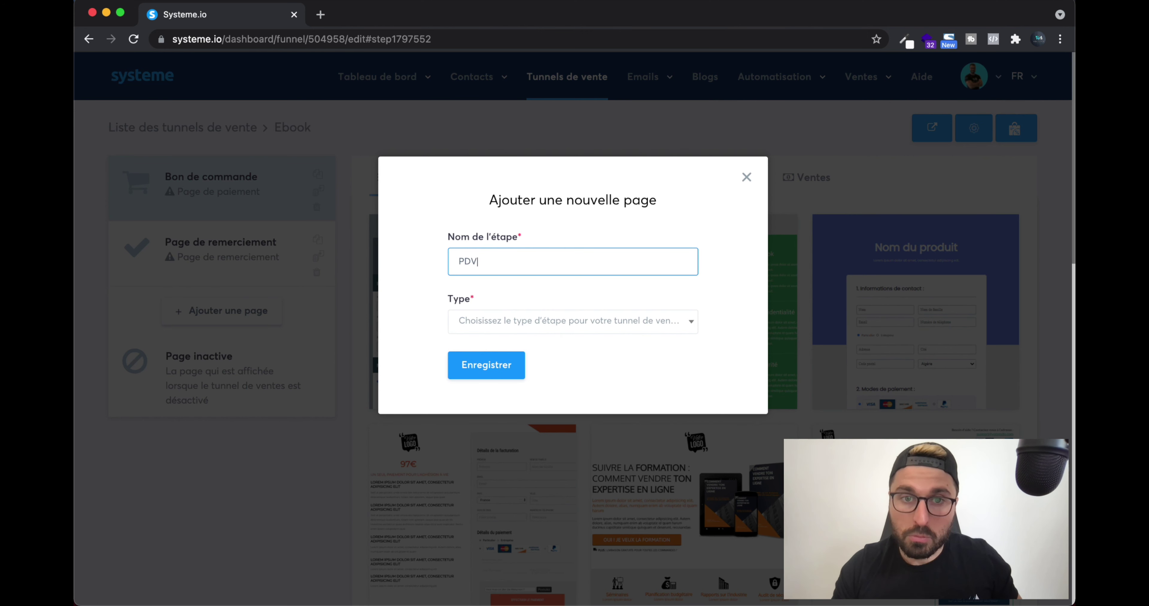
{"action": "left_click", "coordinate": [537, 322]}
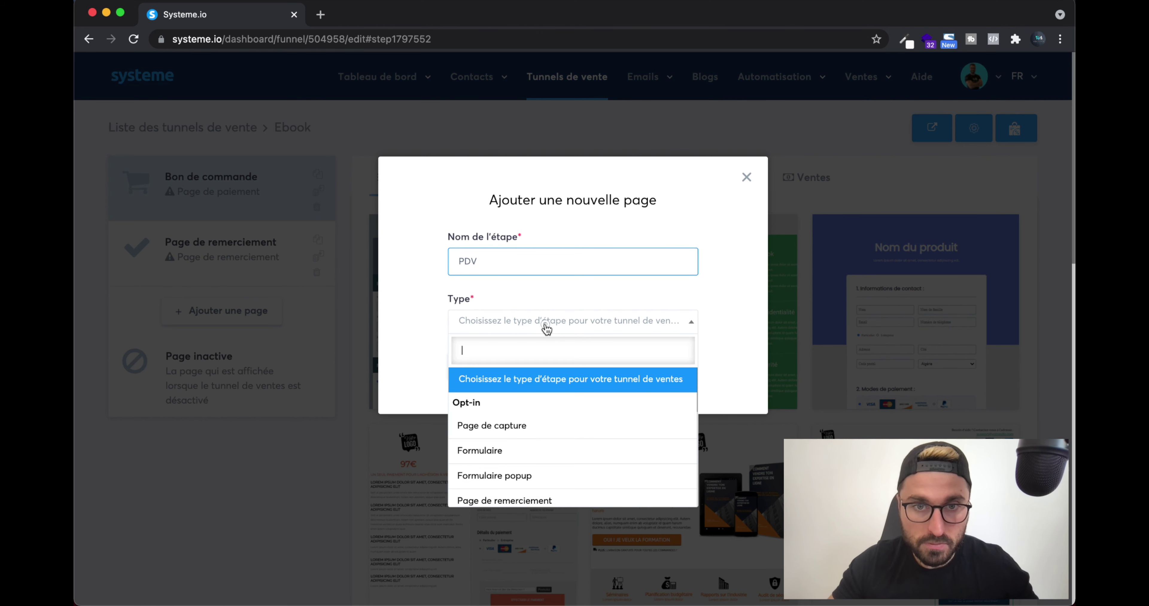
{"action": "scroll", "coordinate": [555, 389], "scroll_direction": "down", "scroll_amount": 3}
{"action": "scroll", "coordinate": [555, 390], "scroll_direction": "down", "scroll_amount": 2}
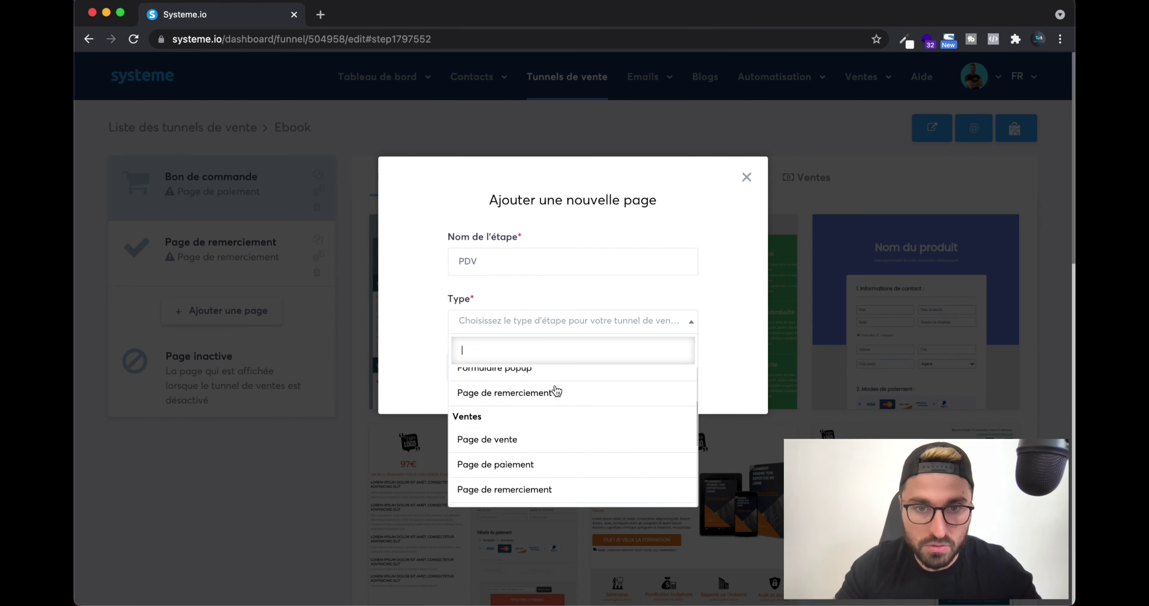
{"action": "left_click", "coordinate": [510, 439]}
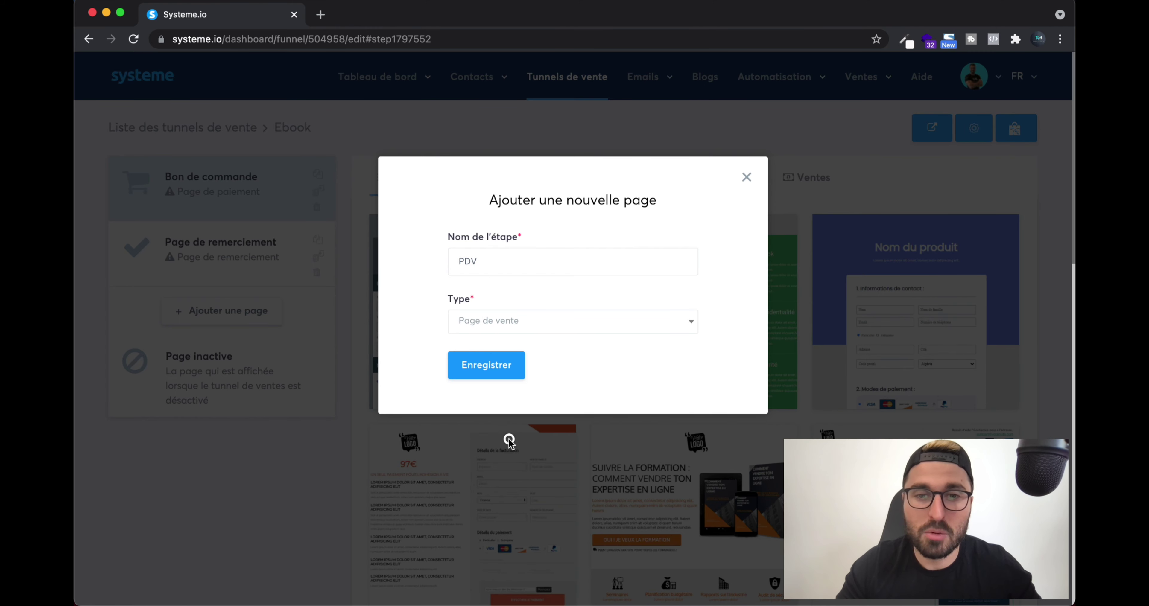
{"action": "left_click", "coordinate": [486, 372]}
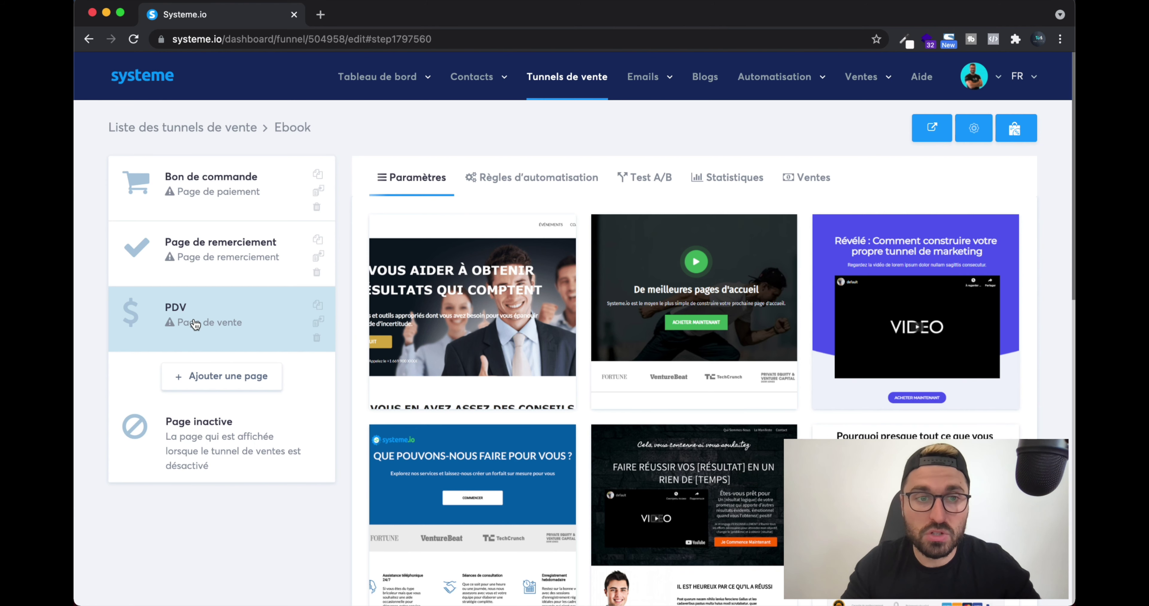
{"action": "left_click_drag", "start_coordinate": [194, 312], "coordinate": [199, 199]}
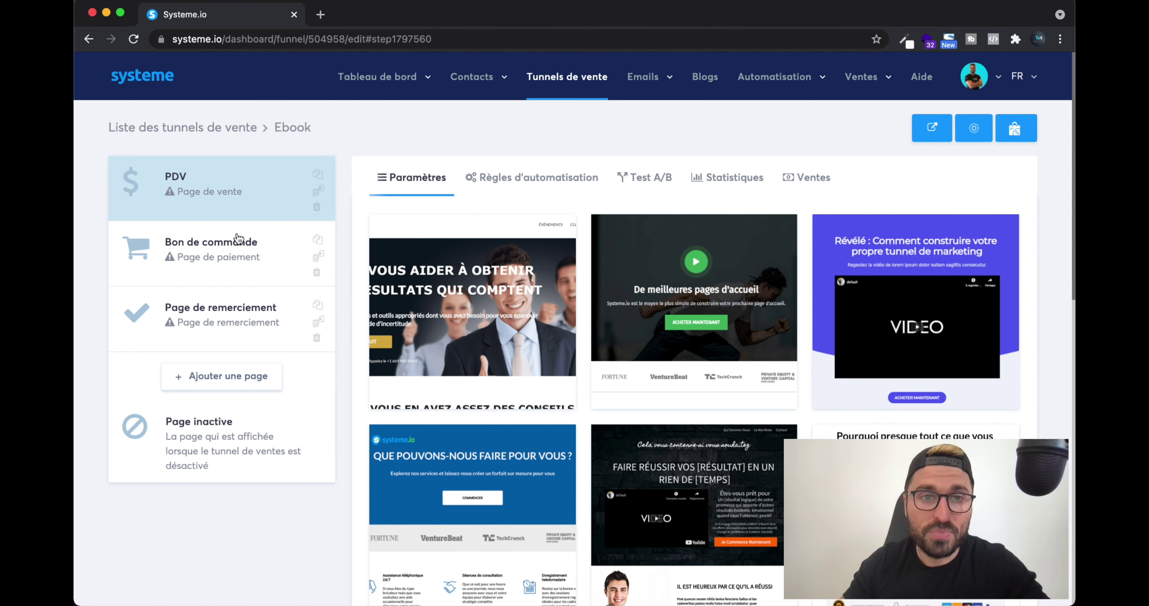
Browse the available templates for the PDV, Bon de commande and Page de remerciement steps.
{"action": "mouse_move", "coordinate": [444, 275]}
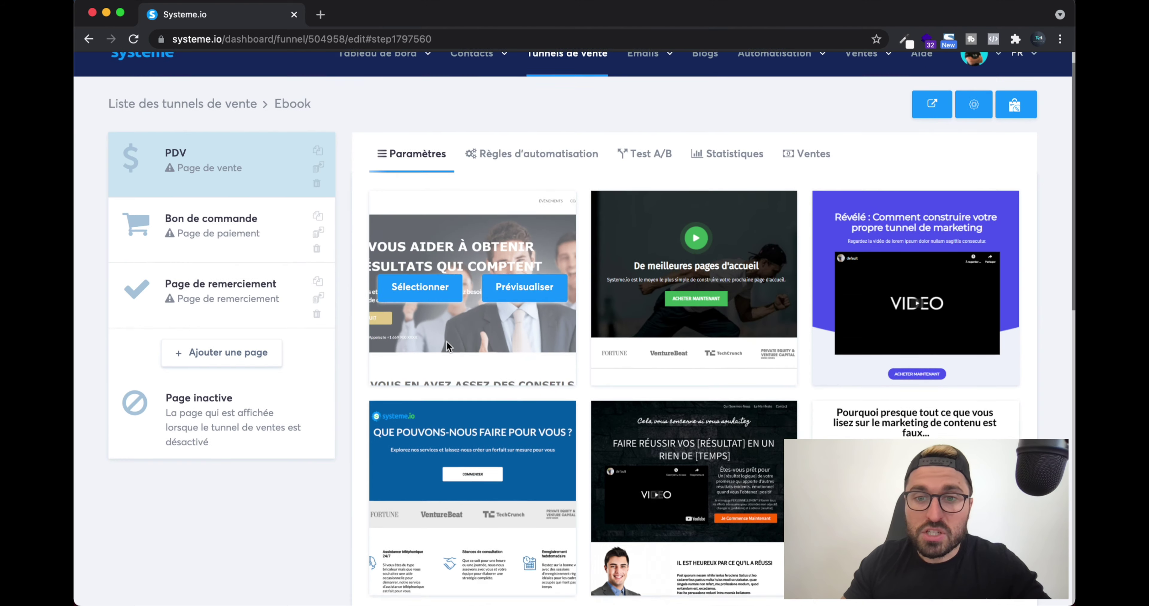
{"action": "scroll", "coordinate": [447, 342], "scroll_direction": "down", "scroll_amount": 10}
{"action": "scroll", "coordinate": [467, 359], "scroll_direction": "up", "scroll_amount": 10}
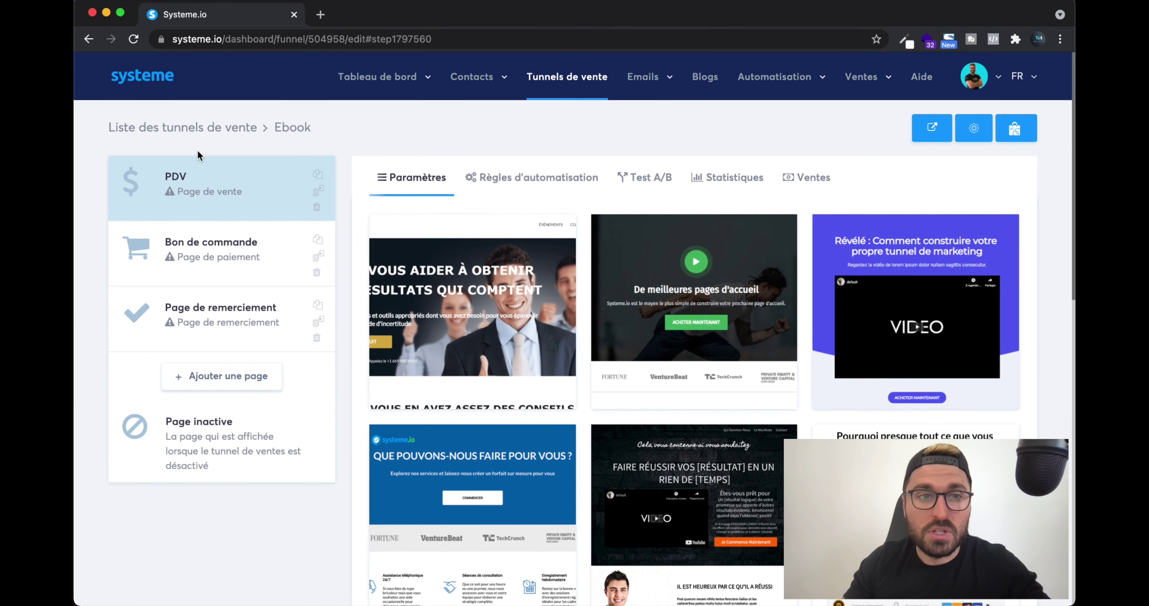
{"action": "mouse_move", "coordinate": [548, 327]}
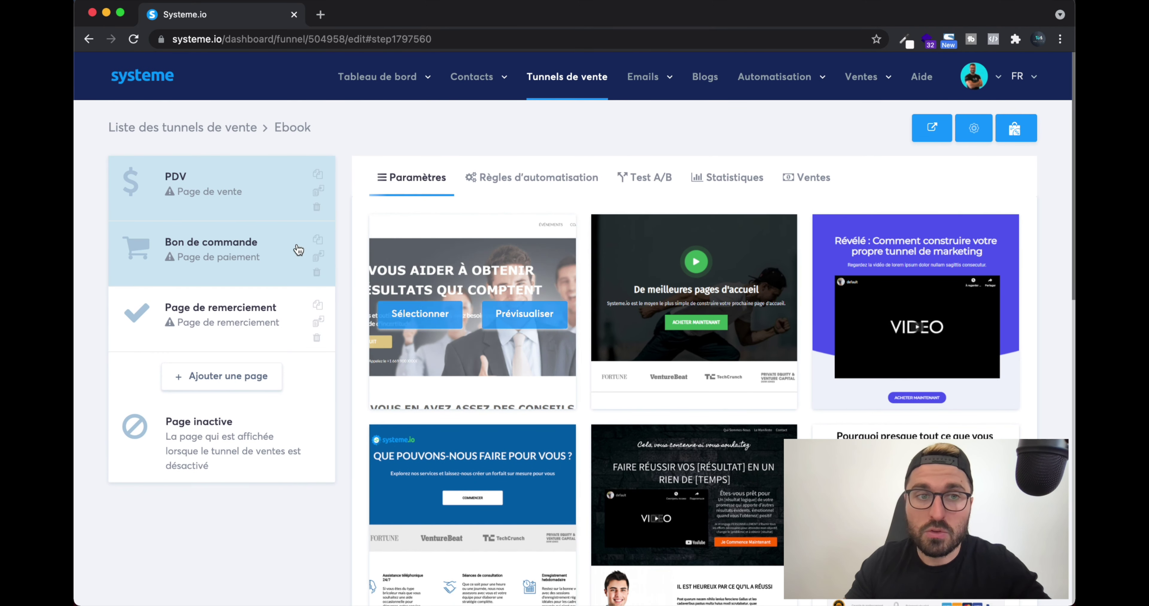
{"action": "left_click", "coordinate": [237, 232]}
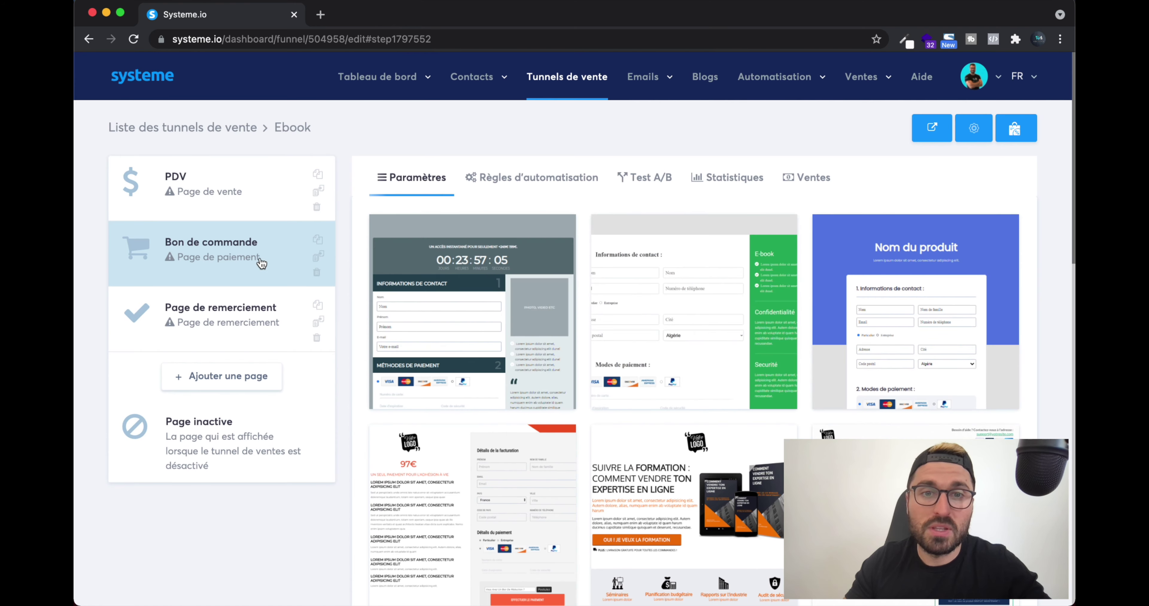
{"action": "mouse_move", "coordinate": [698, 361]}
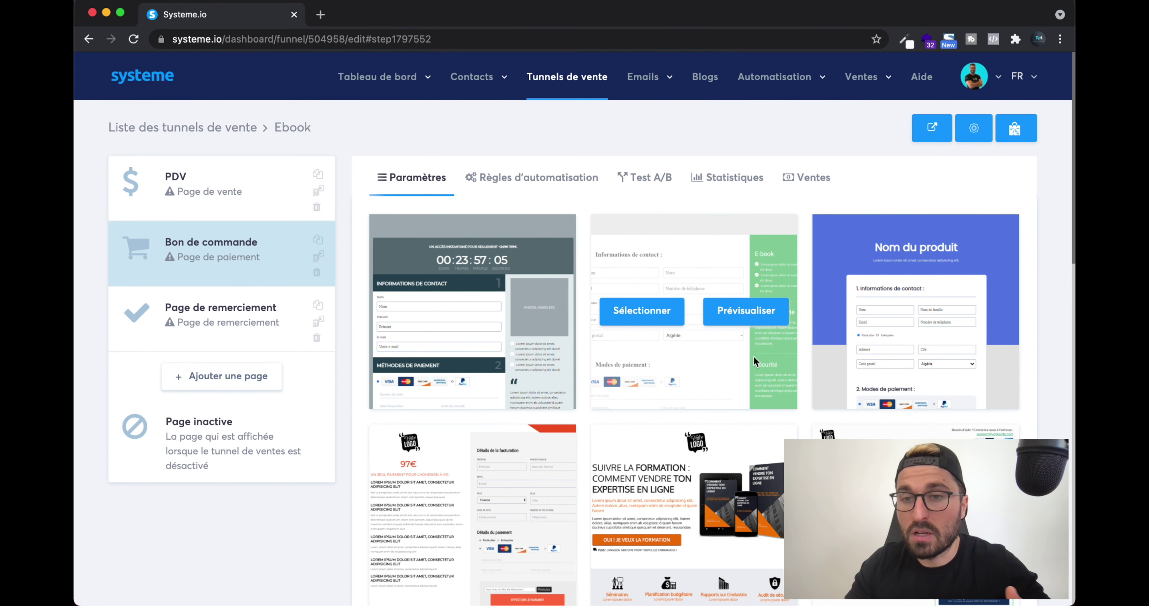
{"action": "left_click", "coordinate": [229, 325]}
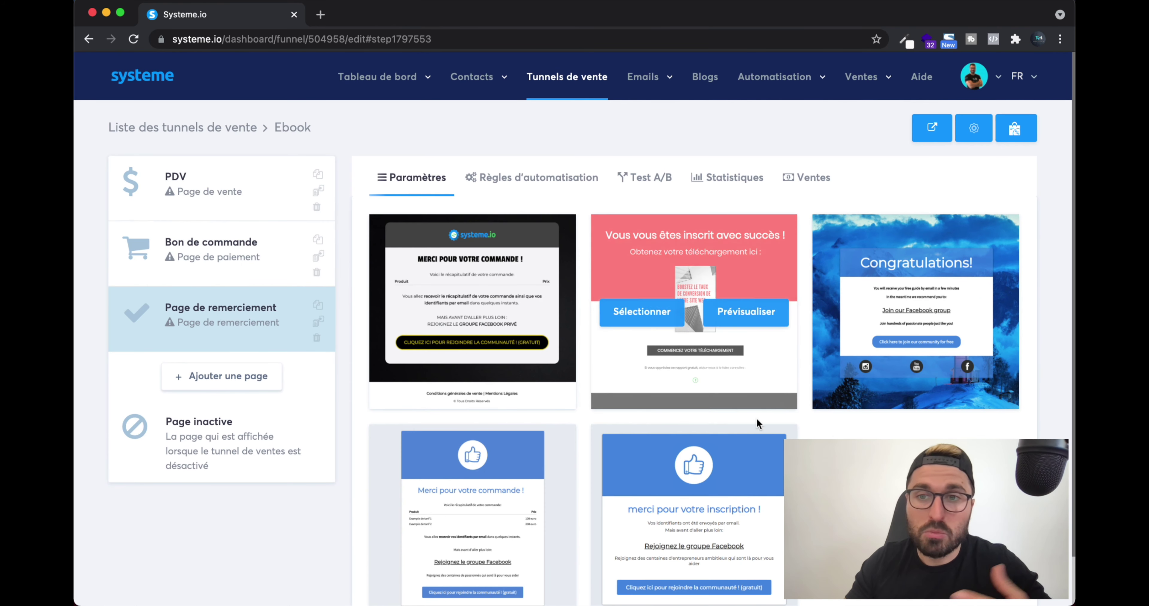
{"action": "scroll", "coordinate": [832, 371], "scroll_direction": "down", "scroll_amount": 2}
{"action": "mouse_move", "coordinate": [815, 338]}
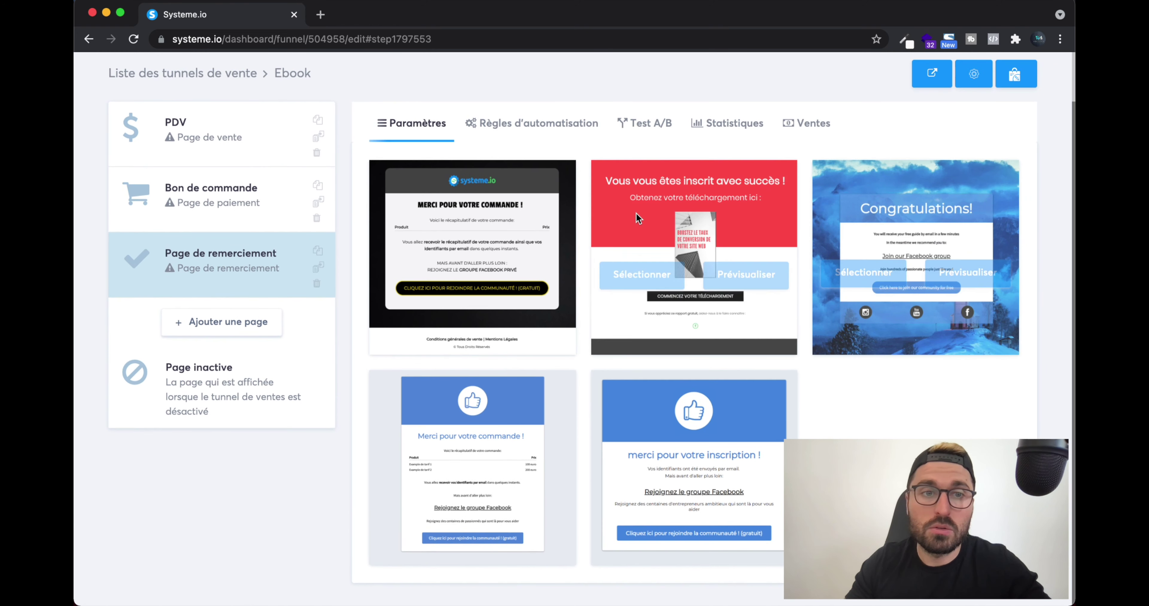
Preview the purple "Révélé : Comment construire votre propre tunnel de marketing" video template and apply it to the PDV step.
{"action": "left_click", "coordinate": [219, 141]}
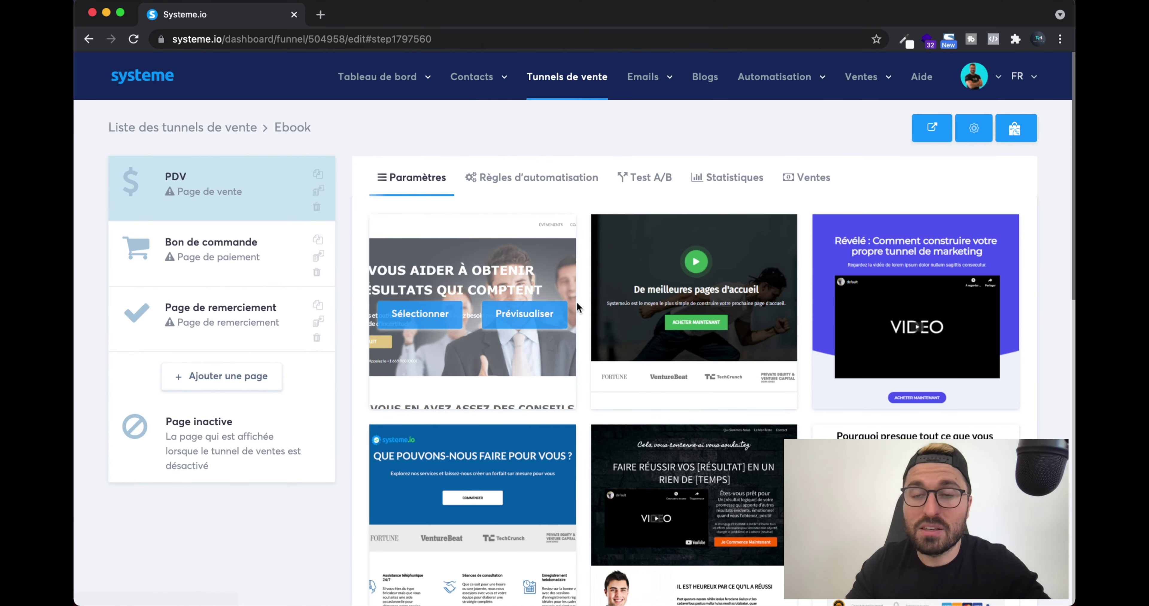
{"action": "mouse_move", "coordinate": [604, 312]}
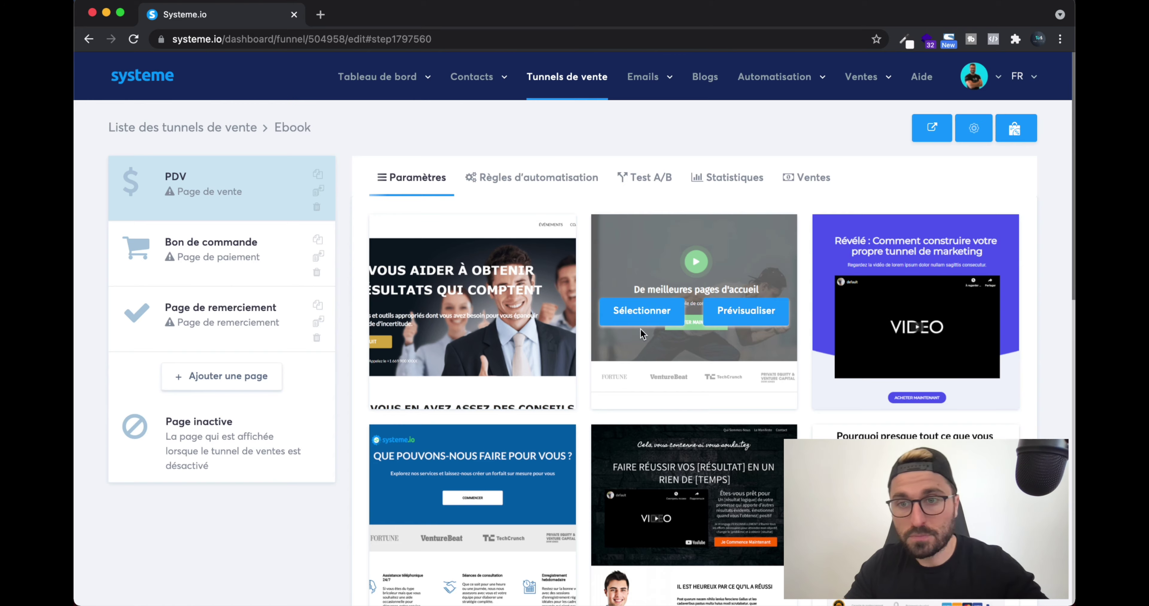
{"action": "scroll", "coordinate": [802, 272], "scroll_direction": "down", "scroll_amount": 6}
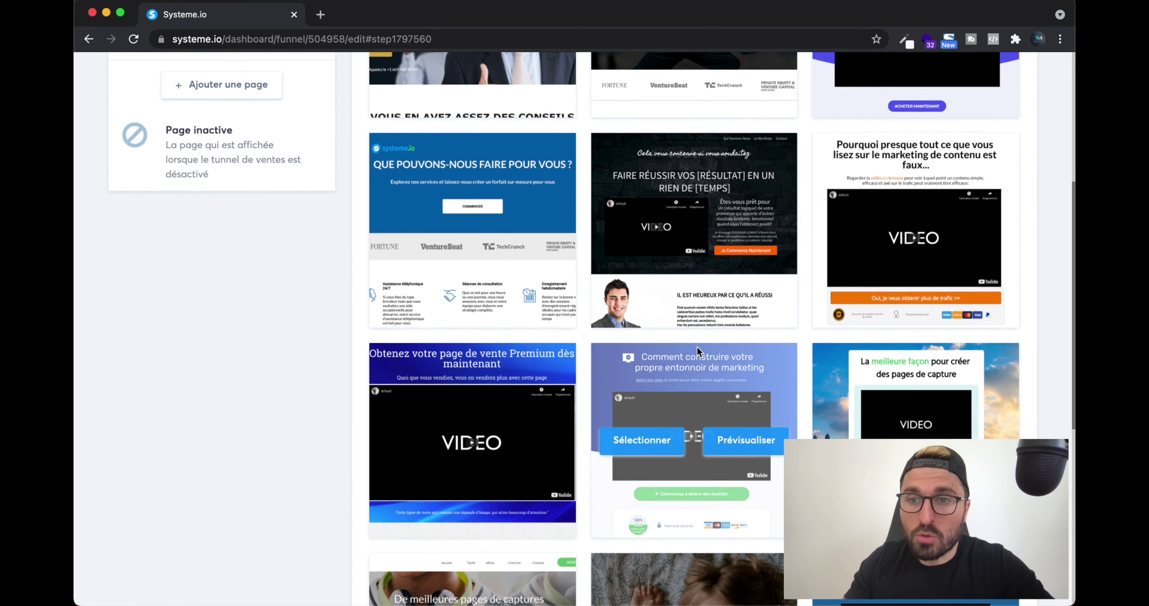
{"action": "scroll", "coordinate": [697, 347], "scroll_direction": "down", "scroll_amount": 7}
{"action": "scroll", "coordinate": [697, 348], "scroll_direction": "up", "scroll_amount": 2}
{"action": "scroll", "coordinate": [697, 347], "scroll_direction": "up", "scroll_amount": 10}
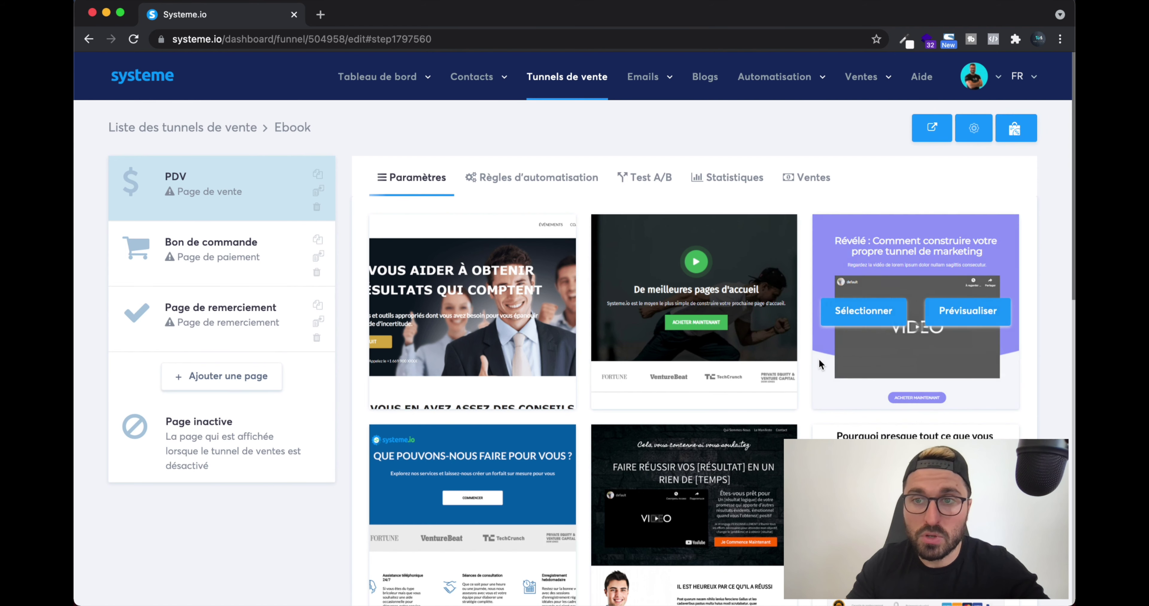
{"action": "left_click", "coordinate": [967, 312]}
{"action": "scroll", "coordinate": [696, 280], "scroll_direction": "down", "scroll_amount": 15}
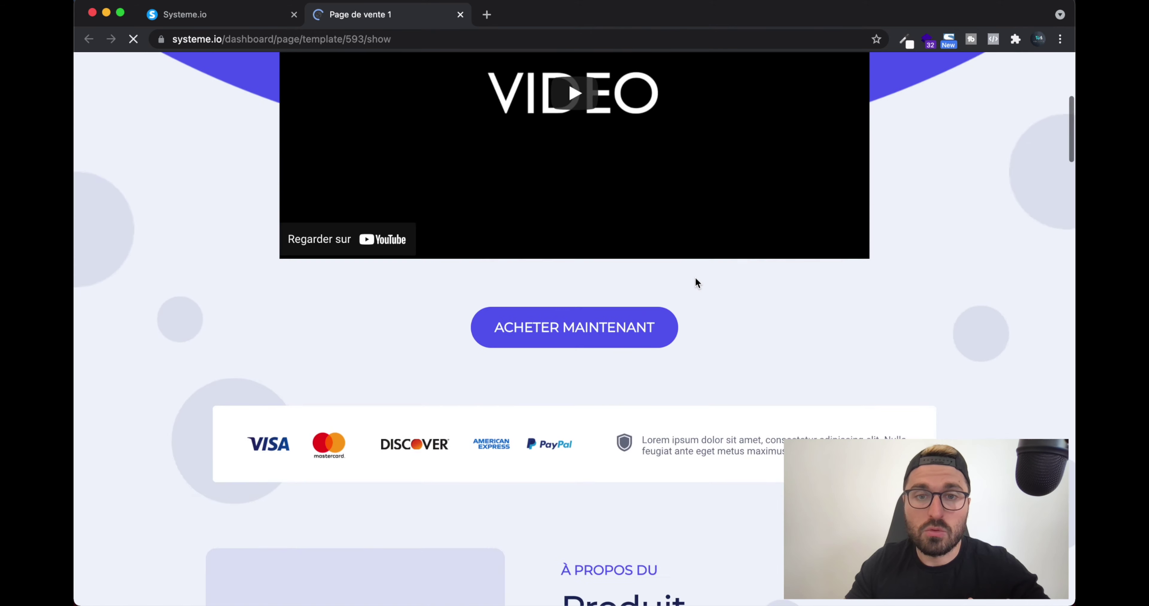
{"action": "scroll", "coordinate": [695, 276], "scroll_direction": "up", "scroll_amount": 15}
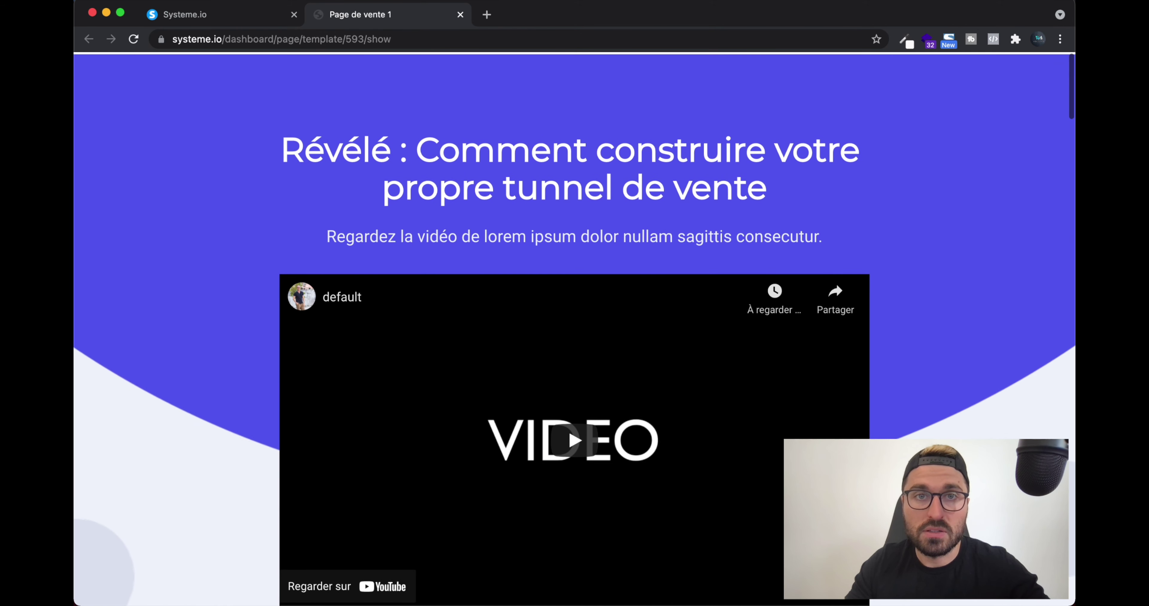
{"action": "left_click", "coordinate": [460, 16]}
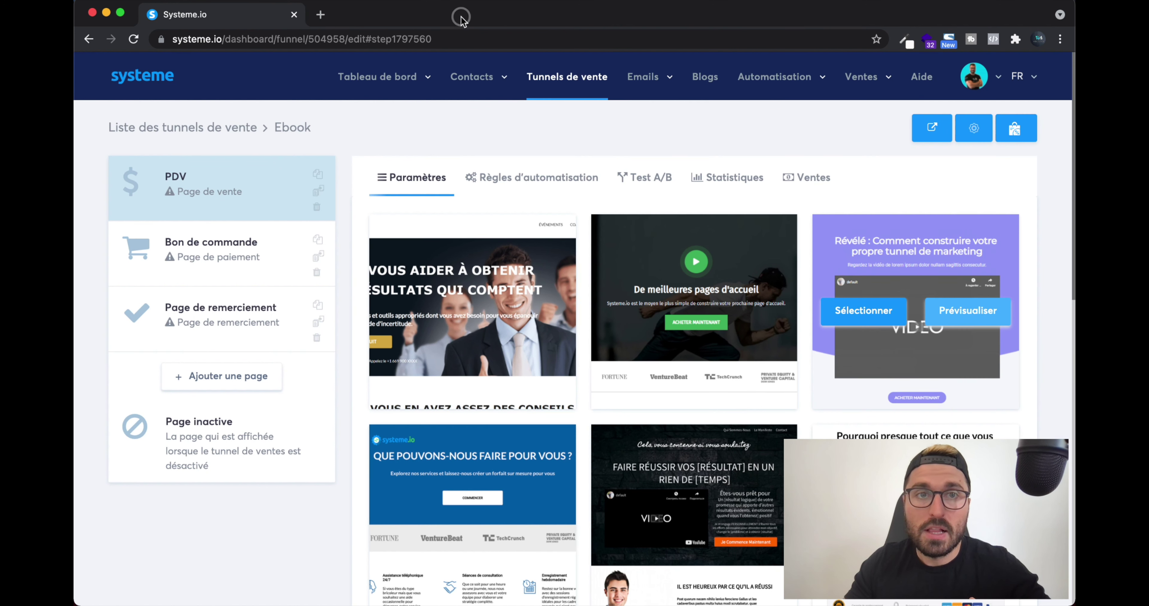
{"action": "left_click", "coordinate": [864, 312]}
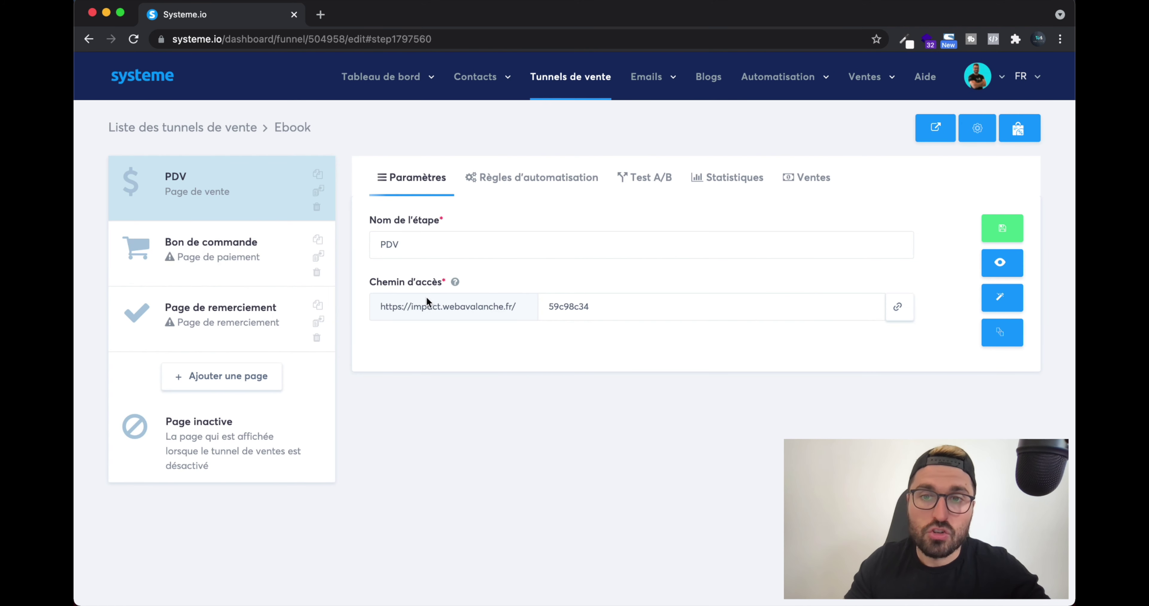
Preview the blue "Nom du produit" order form template and apply it to the Bon de commande step.
{"action": "left_click", "coordinate": [214, 263]}
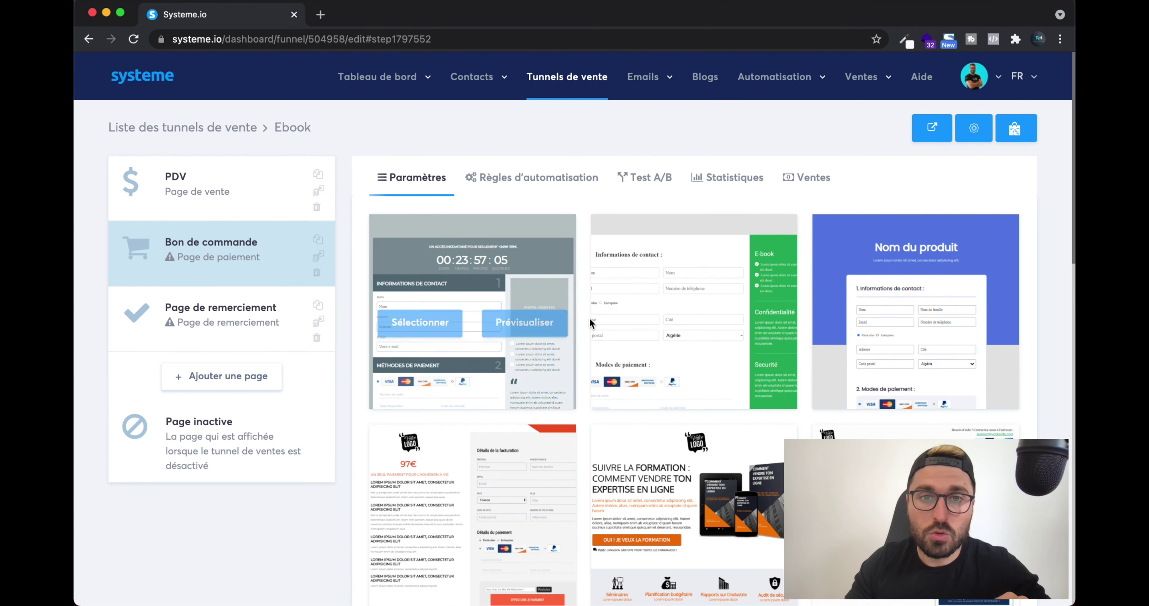
{"action": "scroll", "coordinate": [694, 372], "scroll_direction": "down", "scroll_amount": 2}
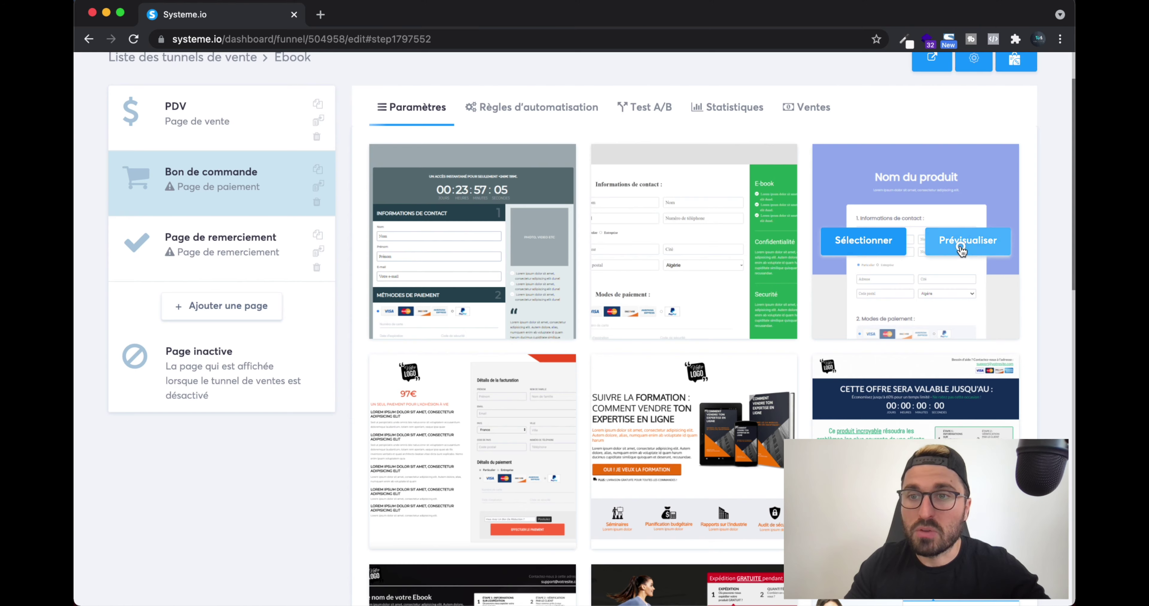
{"action": "left_click", "coordinate": [941, 243]}
{"action": "scroll", "coordinate": [672, 333], "scroll_direction": "down", "scroll_amount": 10}
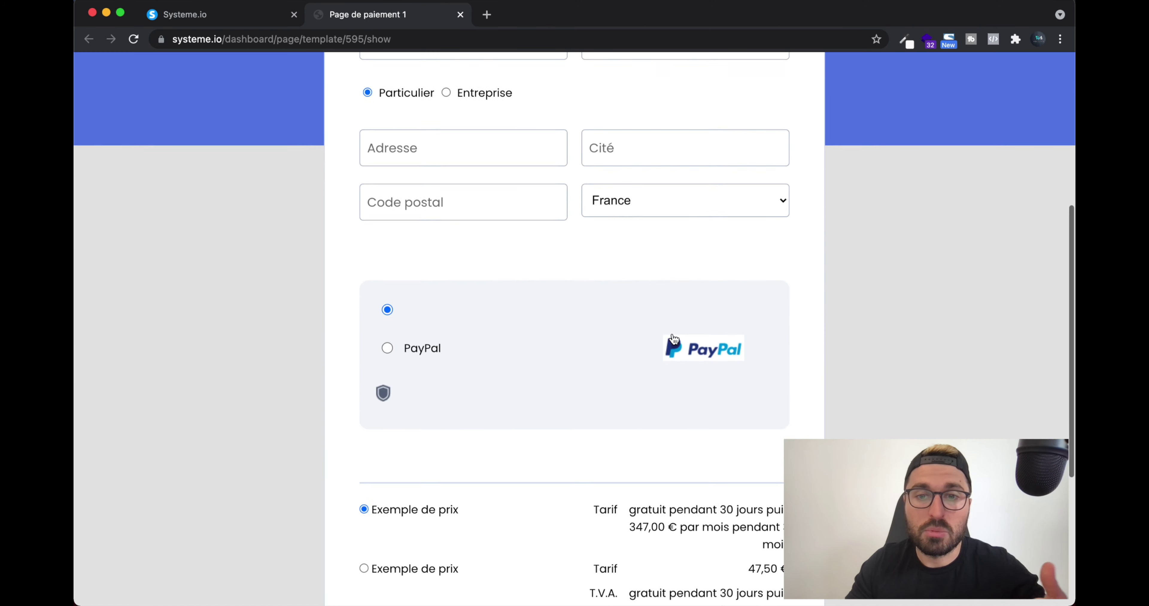
{"action": "scroll", "coordinate": [531, 141], "scroll_direction": "up", "scroll_amount": 13}
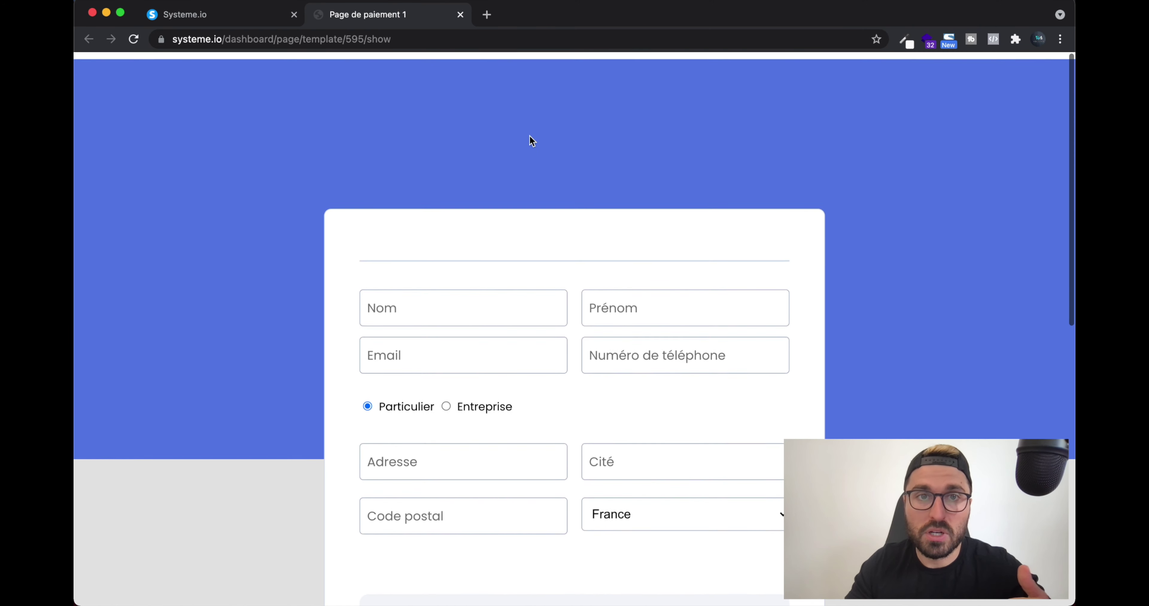
{"action": "left_click", "coordinate": [460, 15]}
{"action": "left_click", "coordinate": [872, 249]}
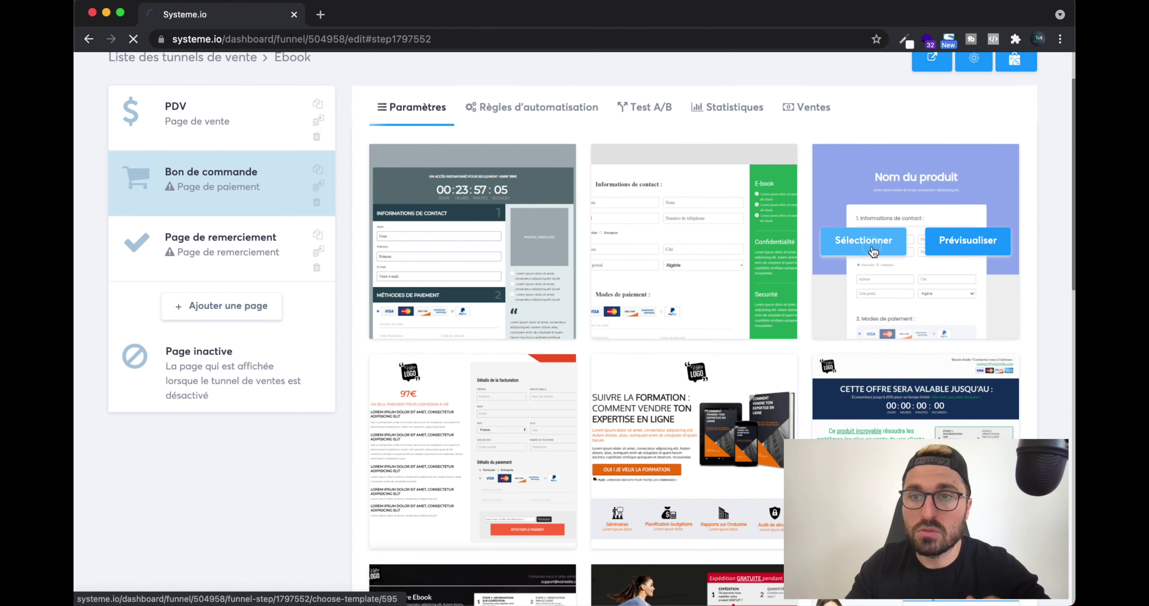
Apply the blue "Merci pour votre commande !" template to the Page de remerciement step.
{"action": "left_click", "coordinate": [212, 315]}
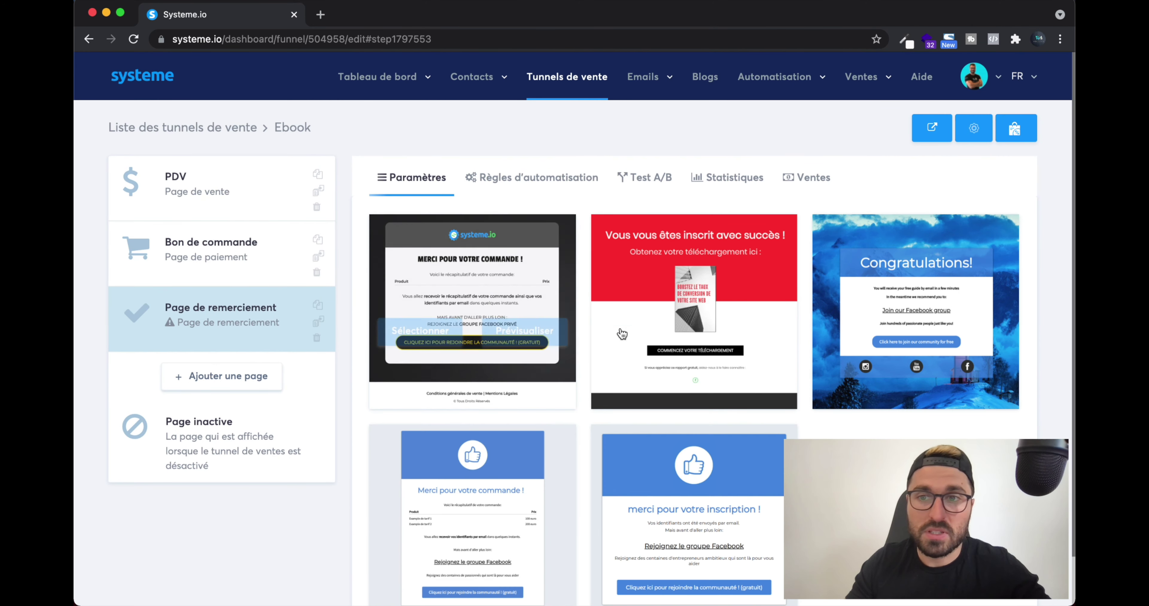
{"action": "scroll", "coordinate": [582, 318], "scroll_direction": "down", "scroll_amount": 2}
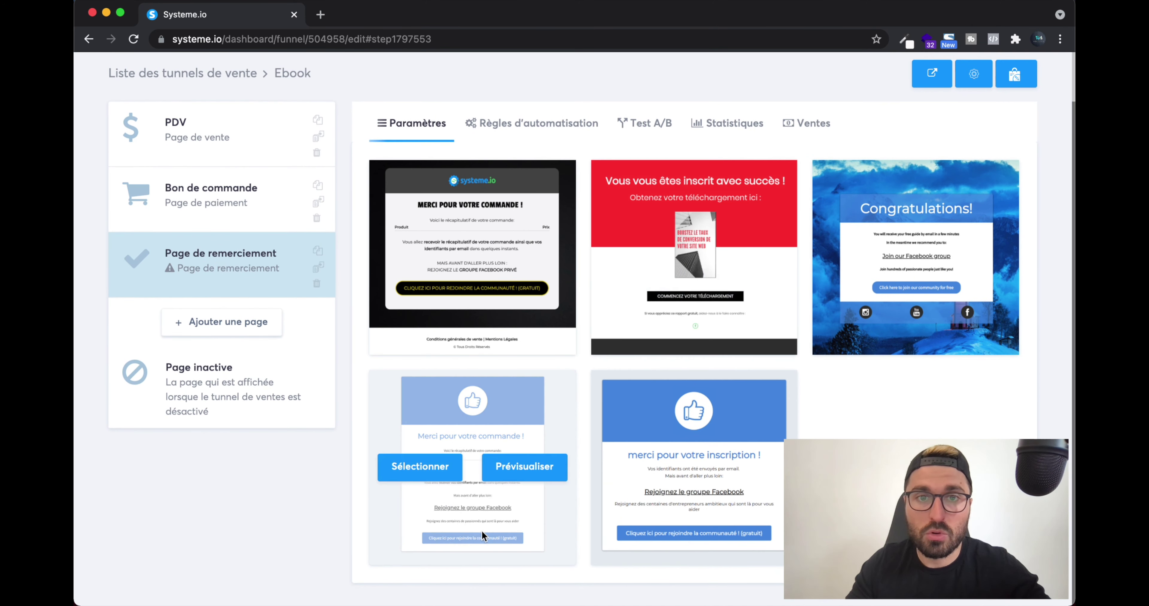
{"action": "left_click", "coordinate": [432, 470]}
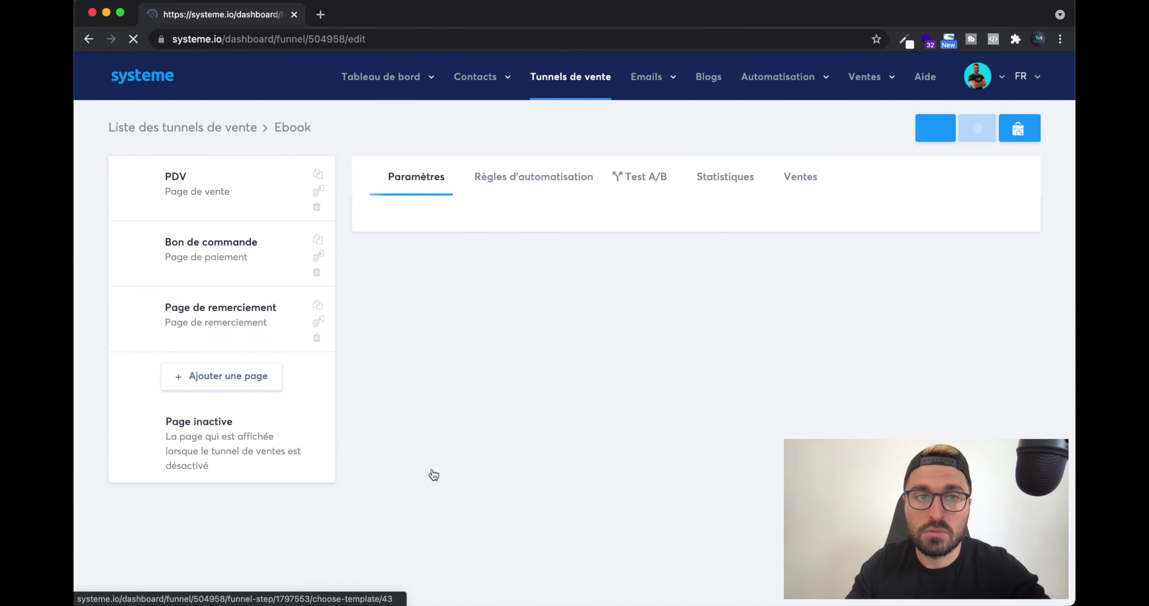
Look through the settings of the Bon de commande, Page de remerciement and PDV steps.
{"action": "left_click", "coordinate": [222, 189]}
{"action": "left_click", "coordinate": [232, 248]}
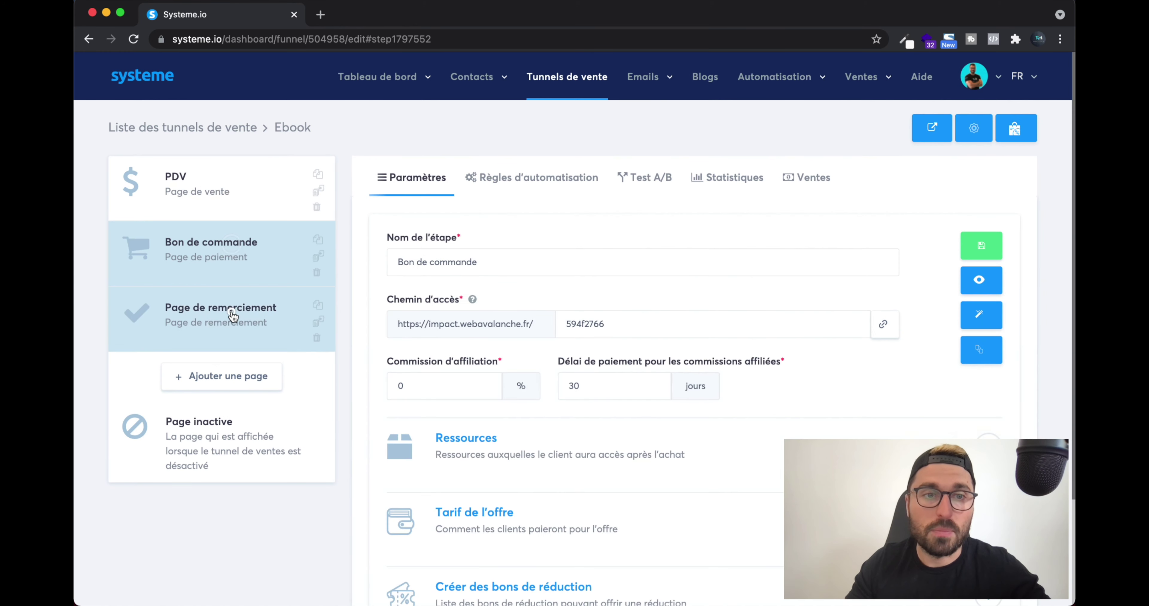
{"action": "left_click", "coordinate": [231, 312]}
{"action": "left_click", "coordinate": [237, 201]}
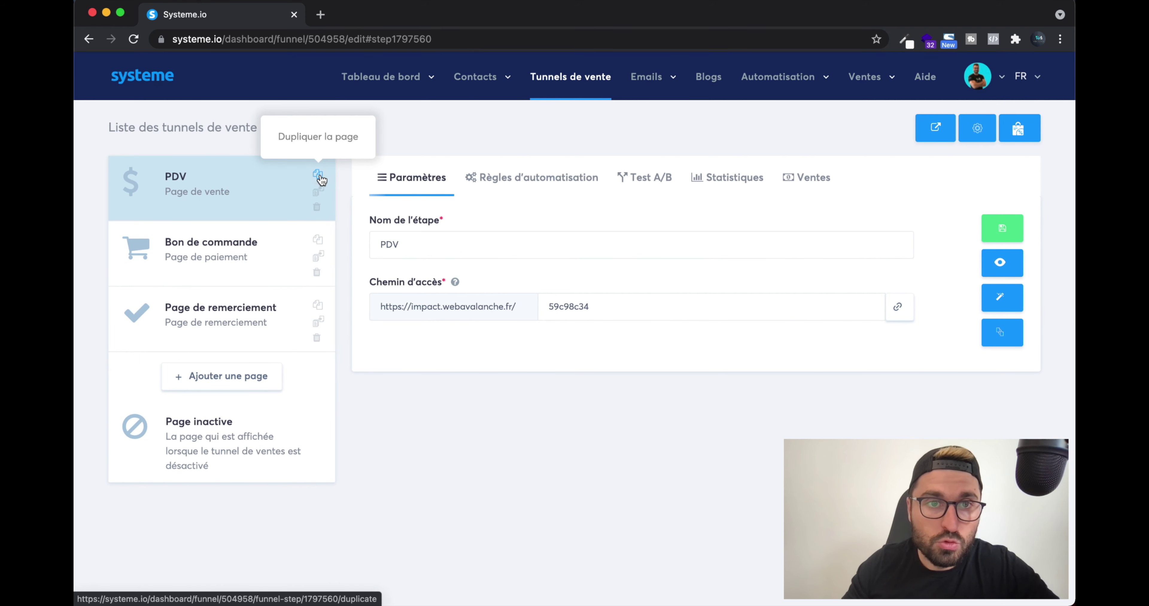
{"action": "left_click", "coordinate": [319, 195]}
{"action": "left_click", "coordinate": [642, 284]}
{"action": "left_click", "coordinate": [748, 177]}
{"action": "left_click", "coordinate": [748, 177]}
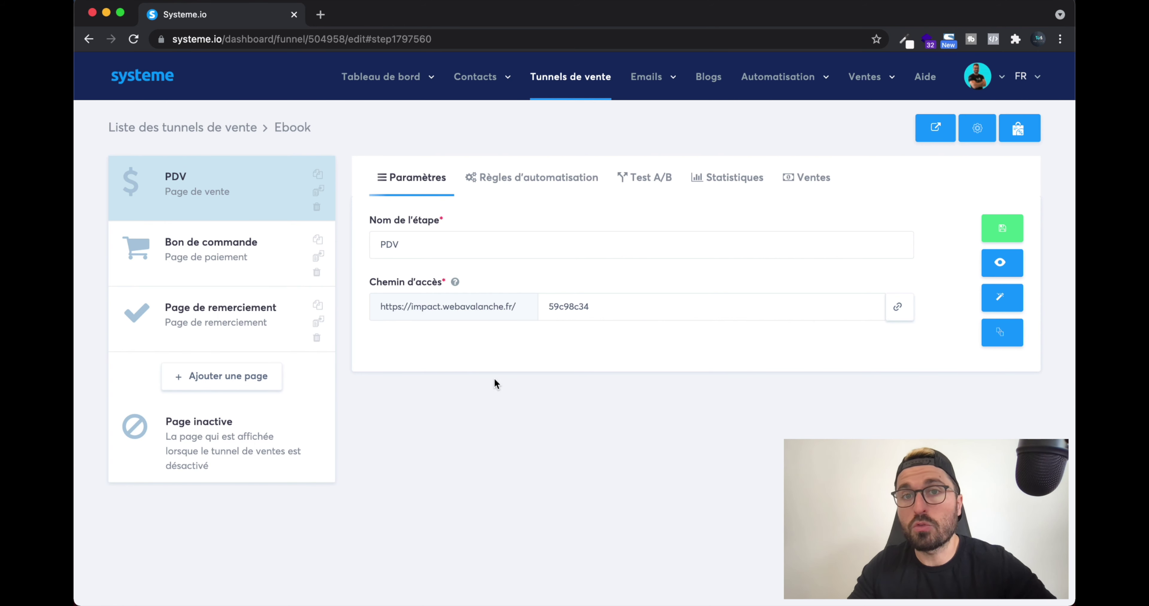
View the account's "Mon abonnement" page in a separate tab, compare the funnel and page limits per plan, and close it.
{"action": "mouse_move", "coordinate": [1002, 78]}
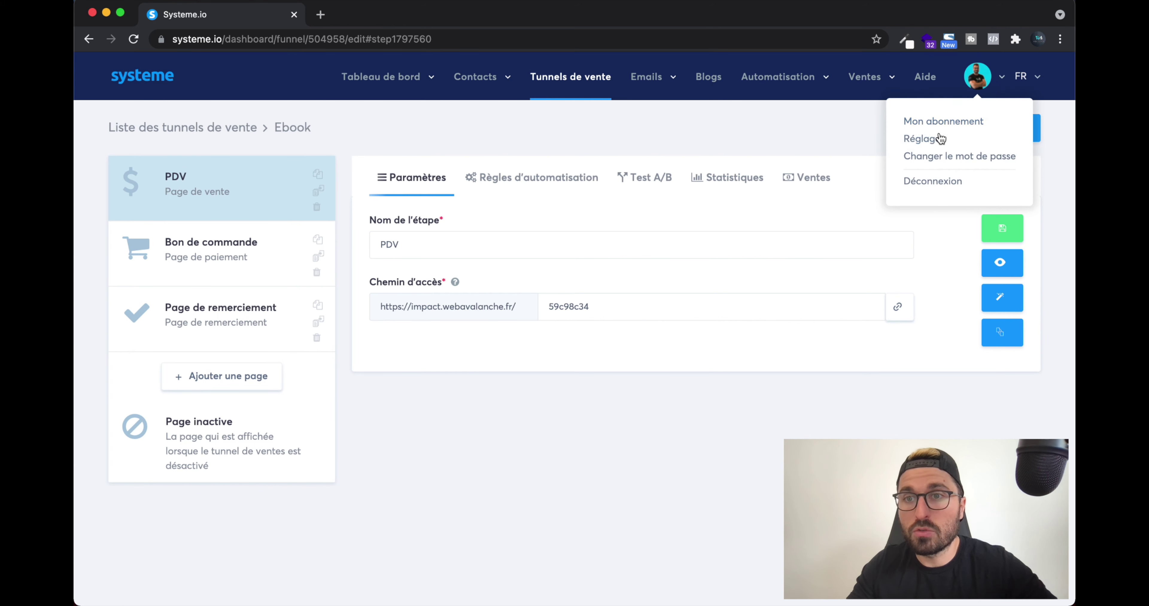
{"action": "right_click", "coordinate": [941, 121]}
{"action": "left_click", "coordinate": [922, 132]}
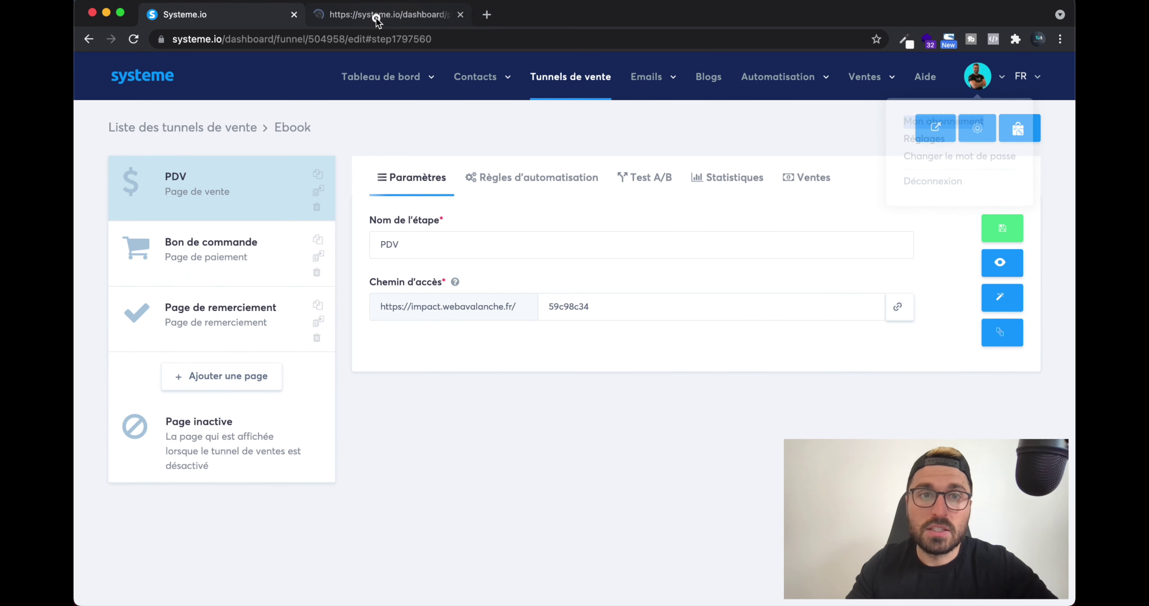
{"action": "left_click", "coordinate": [375, 14]}
{"action": "scroll", "coordinate": [390, 391], "scroll_direction": "down", "scroll_amount": 4}
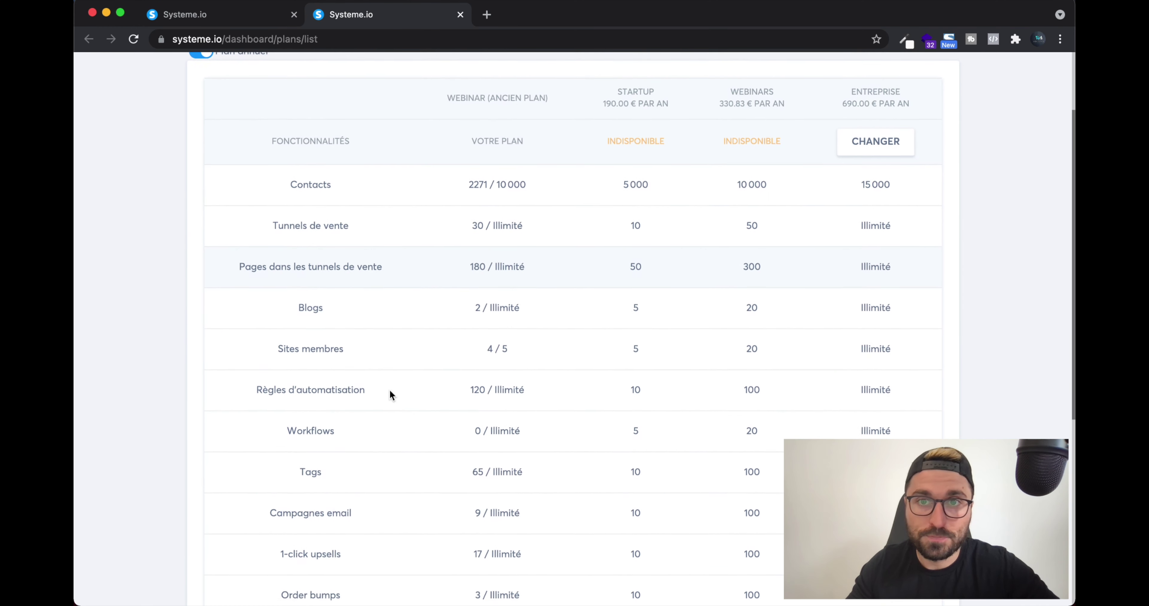
{"action": "scroll", "coordinate": [614, 248], "scroll_direction": "down", "scroll_amount": 2}
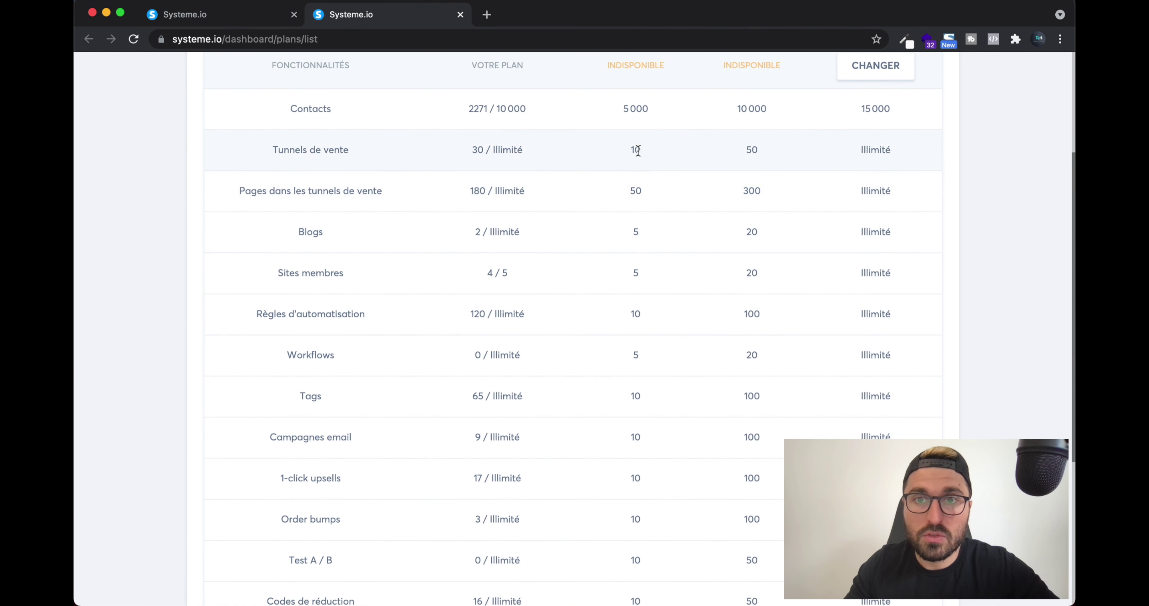
{"action": "scroll", "coordinate": [643, 157], "scroll_direction": "up", "scroll_amount": 2}
{"action": "scroll", "coordinate": [643, 163], "scroll_direction": "down", "scroll_amount": 1}
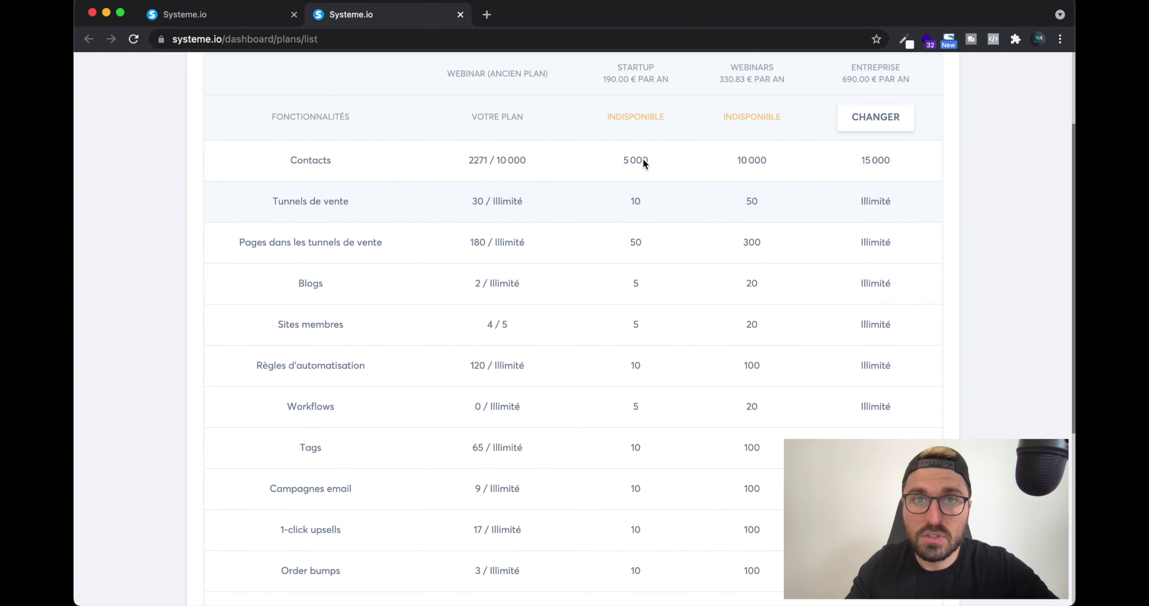
{"action": "scroll", "coordinate": [643, 164], "scroll_direction": "up", "scroll_amount": 3}
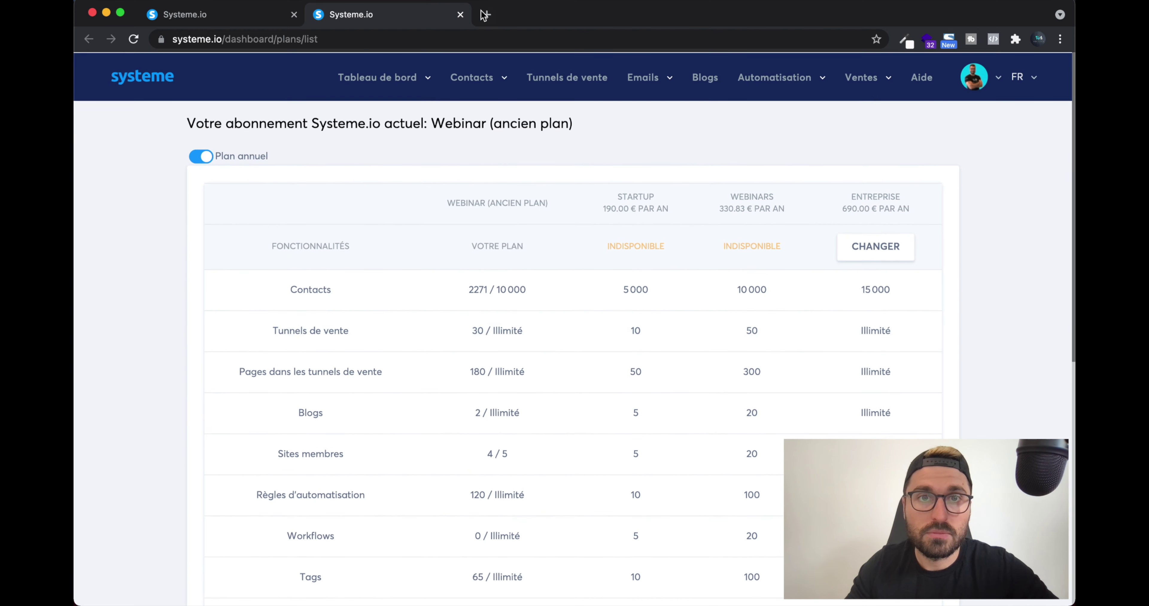
{"action": "left_click", "coordinate": [461, 15]}
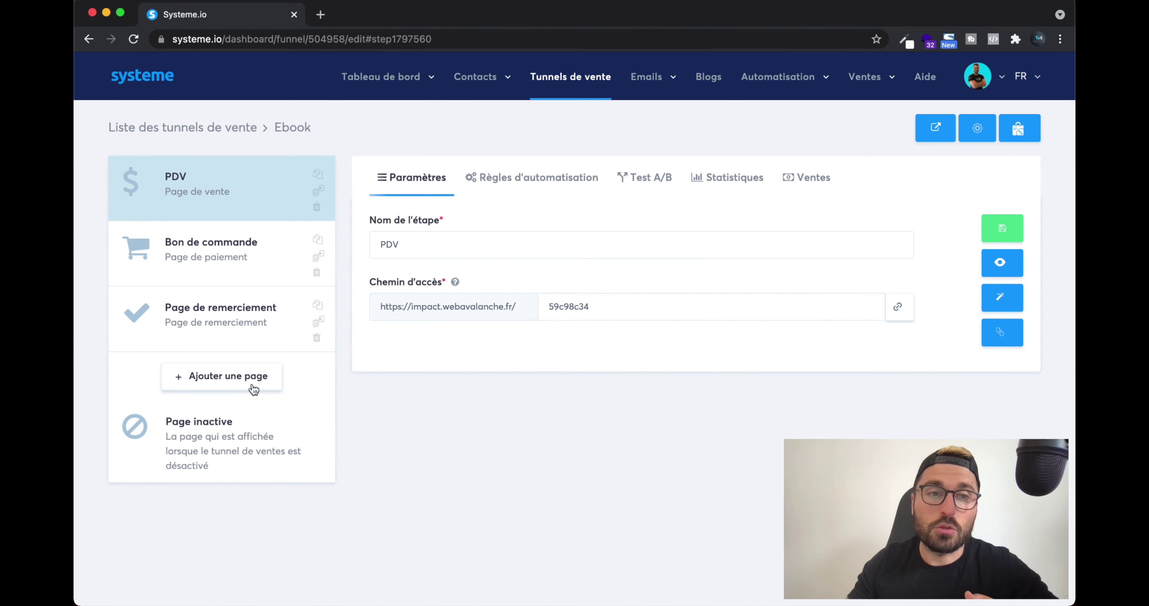
Load the public systeme.io home page in a second browser tab.
{"action": "left_click", "coordinate": [321, 15]}
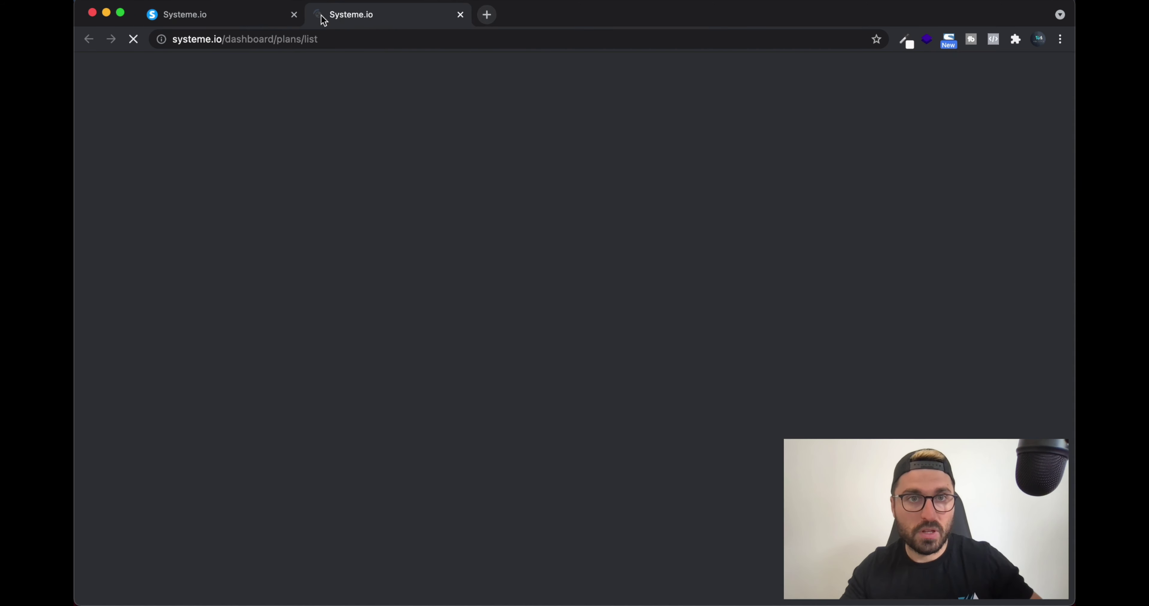
{"action": "left_click", "coordinate": [309, 39]}
{"action": "type", "text": "sys"}
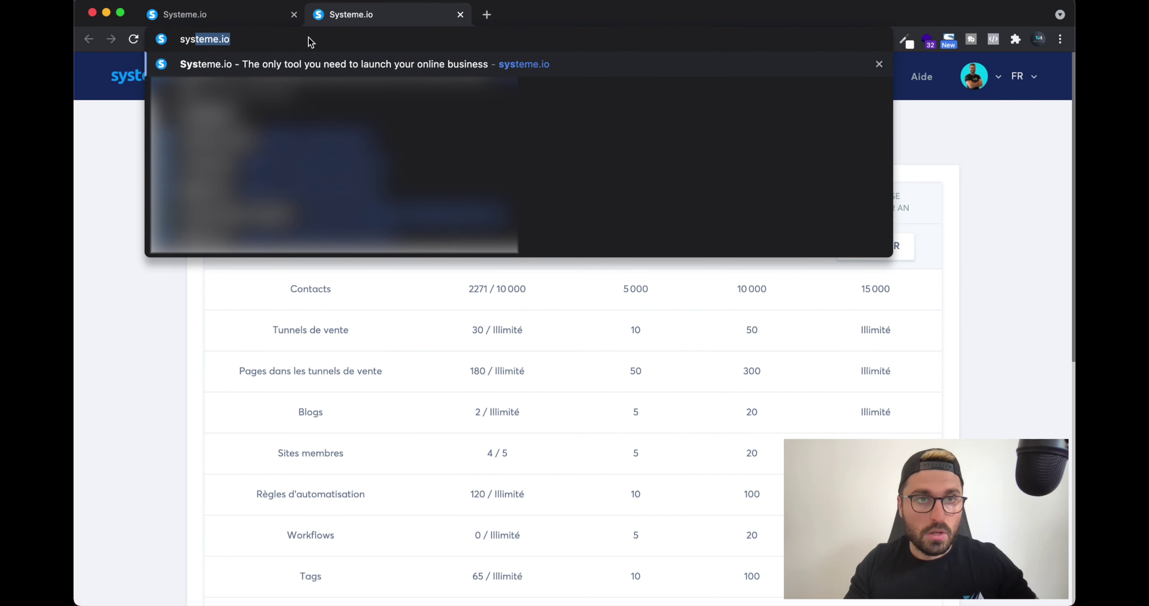
{"action": "type", "text": "teme.io"}
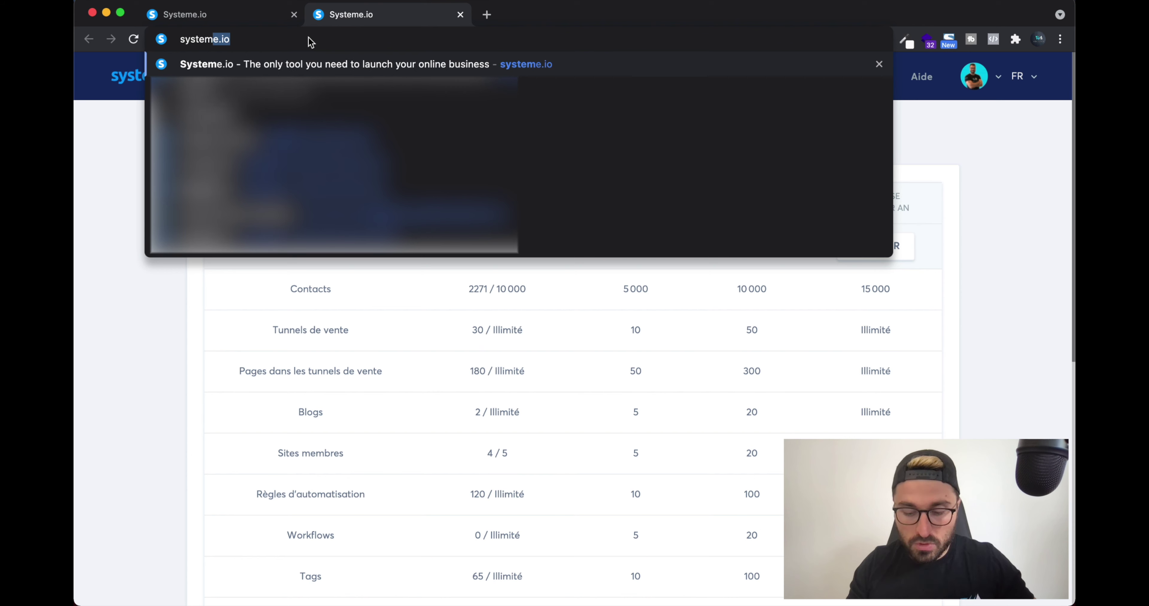
{"action": "key", "text": "Right"}
{"action": "key", "text": "BackSpace"}
{"action": "key", "text": "BackSpace"}
{"action": "key", "text": "BackSpace"}
{"action": "key", "text": "BackSpace"}
{"action": "key", "text": "BackSpace"}
{"action": "key", "text": "BackSpace"}
{"action": "key", "text": "BackSpace"}
{"action": "key", "text": "BackSpace"}
{"action": "key", "text": "BackSpace"}
{"action": "key", "text": "BackSpace"}
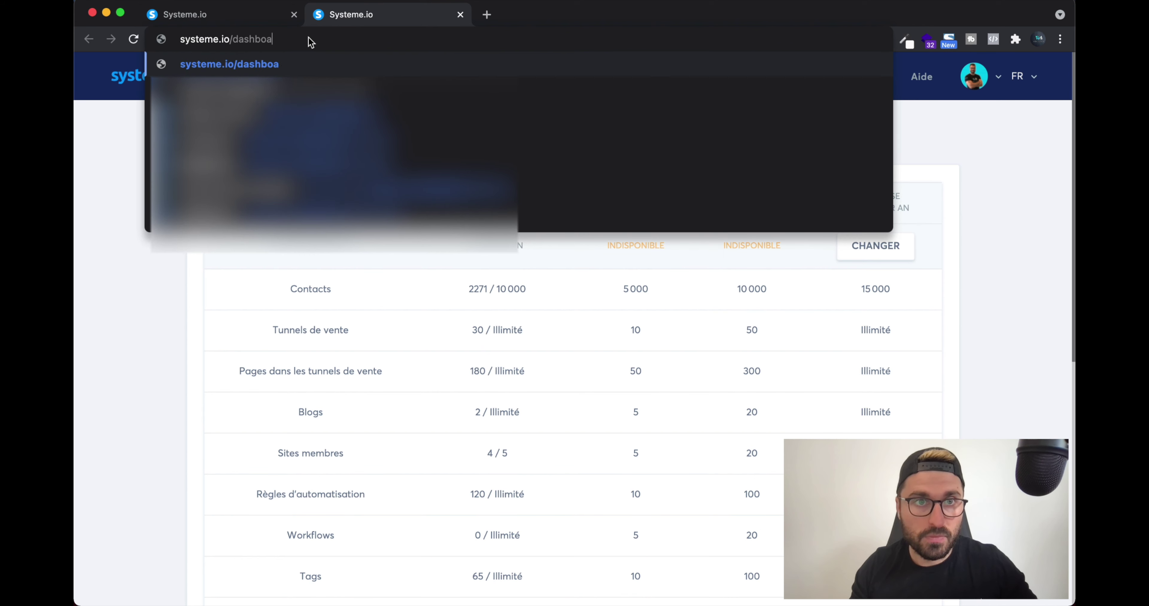
{"action": "key", "text": "Return"}
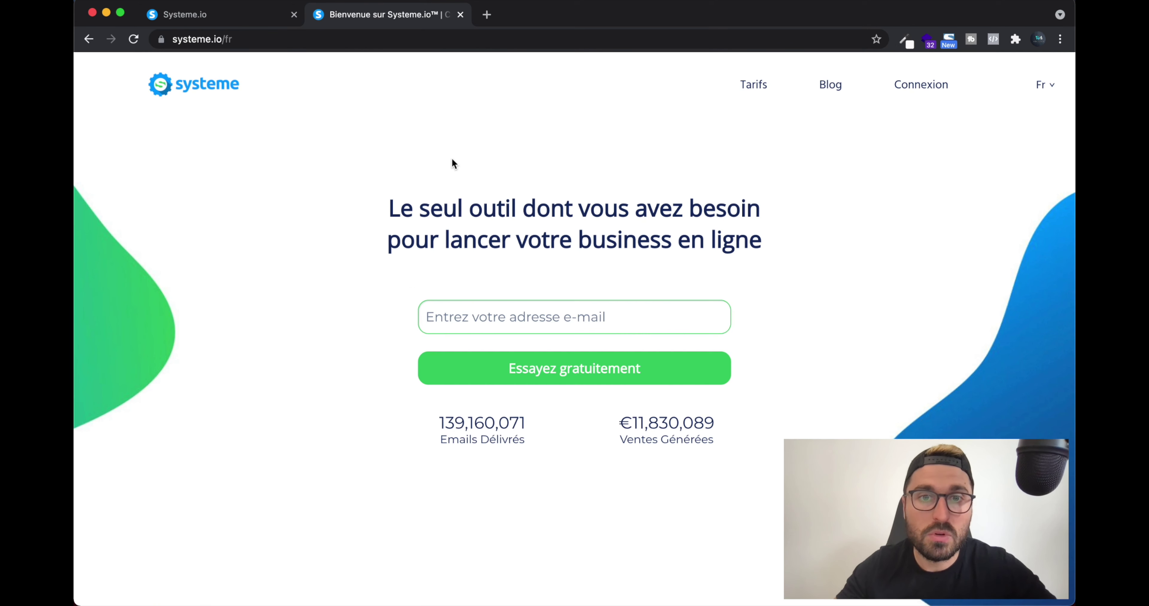
View the public Tarifs page and examine the Free plan's limits for sales funnels and funnel steps.
{"action": "left_click", "coordinate": [758, 87]}
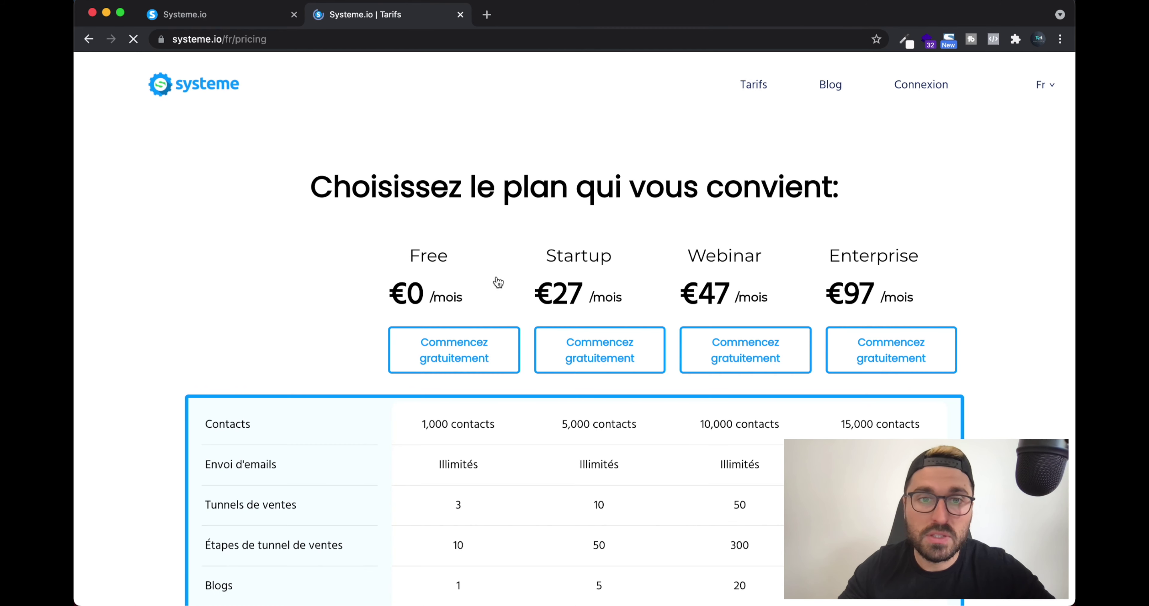
{"action": "scroll", "coordinate": [459, 313], "scroll_direction": "down", "scroll_amount": 5}
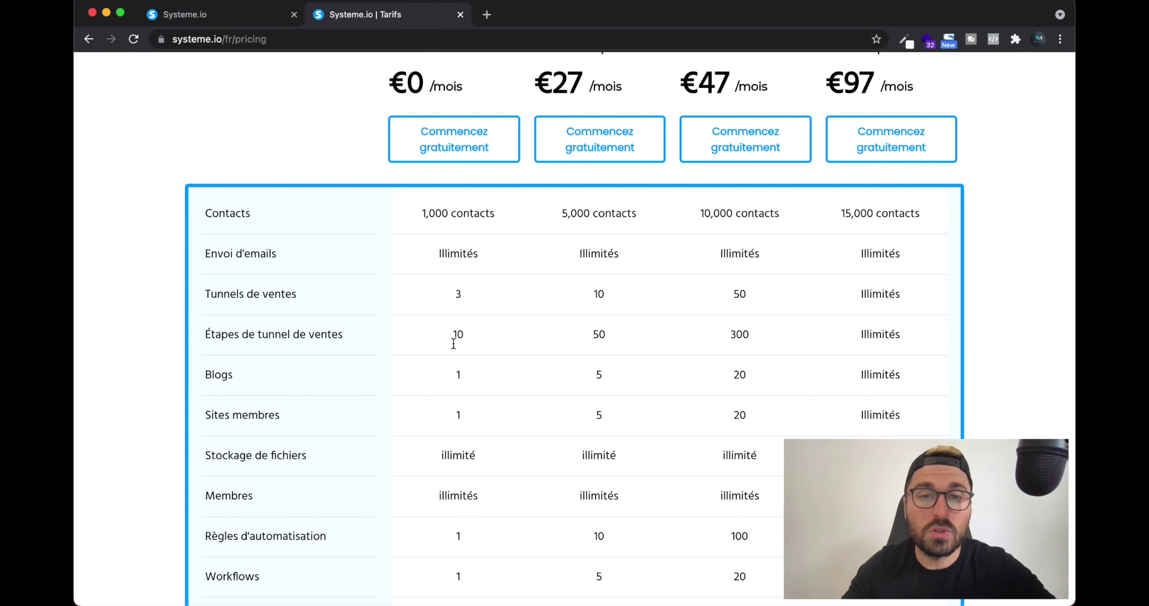
{"action": "left_click", "coordinate": [264, 20]}
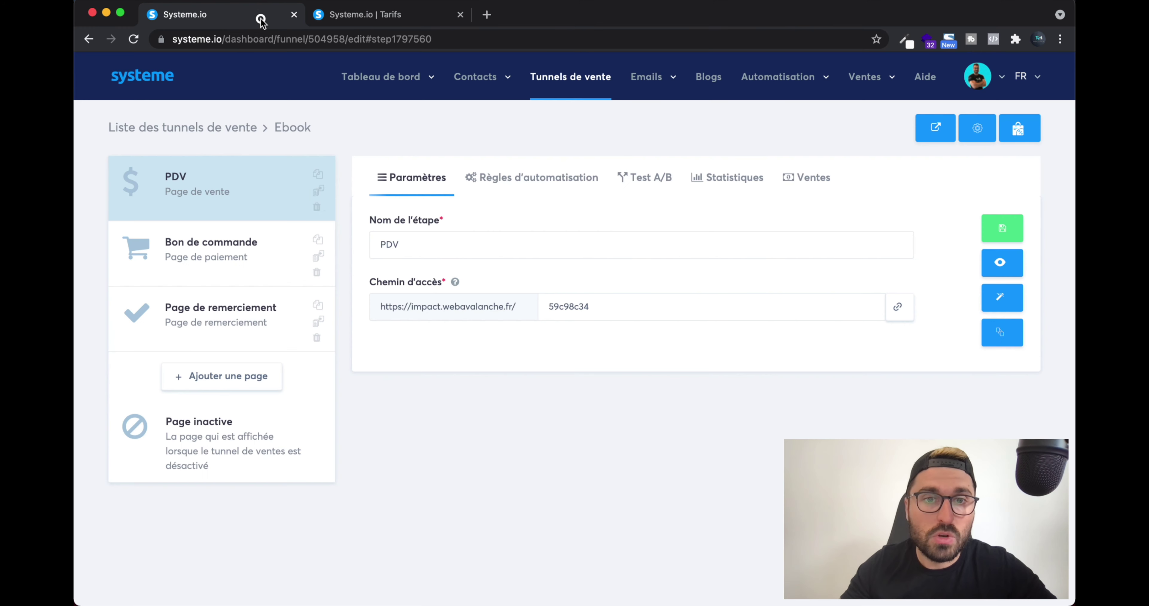
{"action": "left_click", "coordinate": [382, 20]}
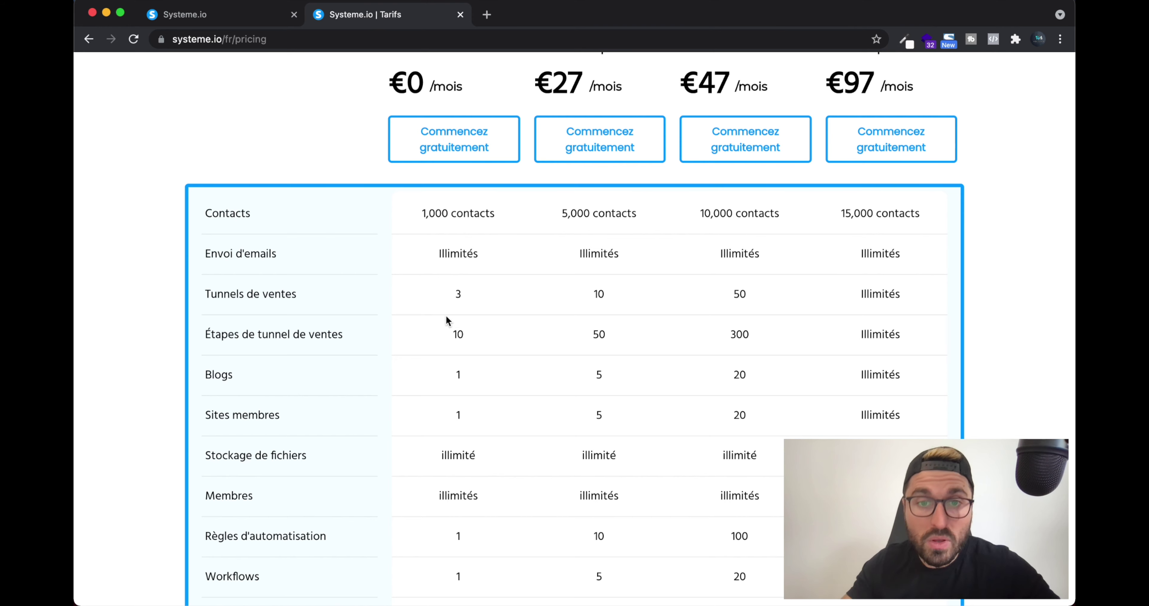
Examine the remaining limits per plan in the public Tarifs table, such as blogs, tags and order bumps, and close the page.
{"action": "scroll", "coordinate": [446, 318], "scroll_direction": "down", "scroll_amount": 3}
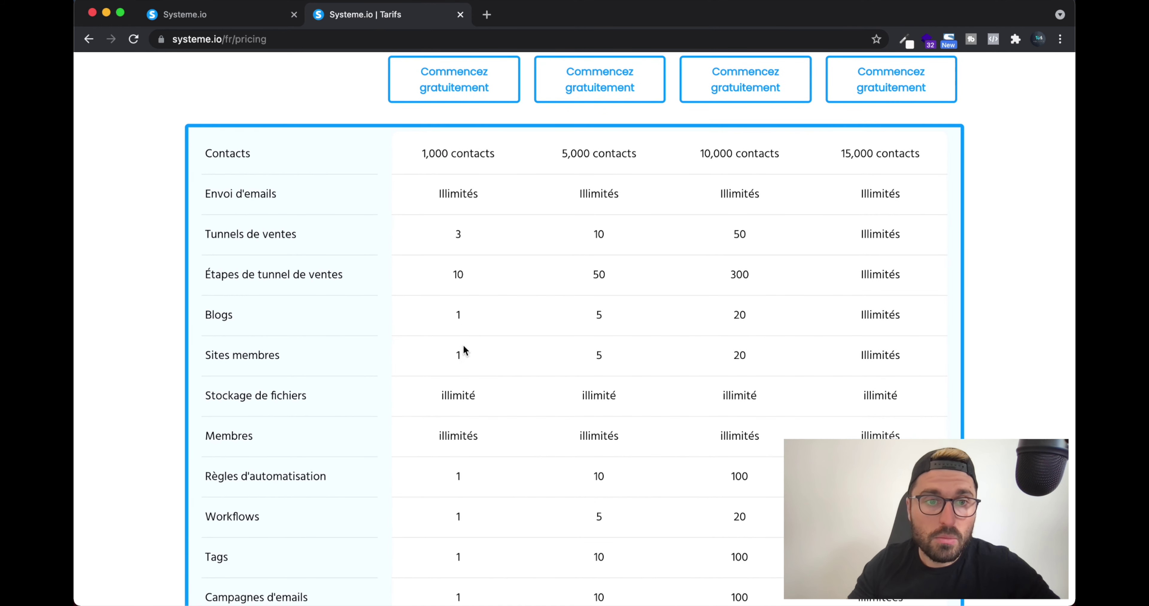
{"action": "scroll", "coordinate": [466, 364], "scroll_direction": "down", "scroll_amount": 10}
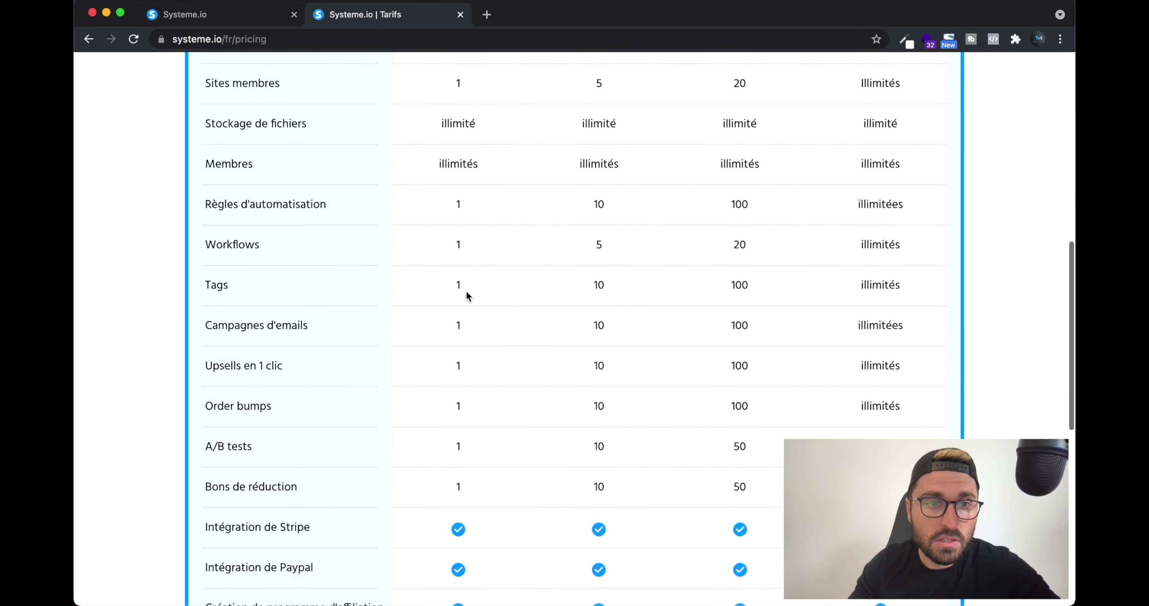
{"action": "scroll", "coordinate": [466, 296], "scroll_direction": "up", "scroll_amount": 2}
{"action": "scroll", "coordinate": [464, 297], "scroll_direction": "down", "scroll_amount": 1}
{"action": "scroll", "coordinate": [464, 297], "scroll_direction": "up", "scroll_amount": 8}
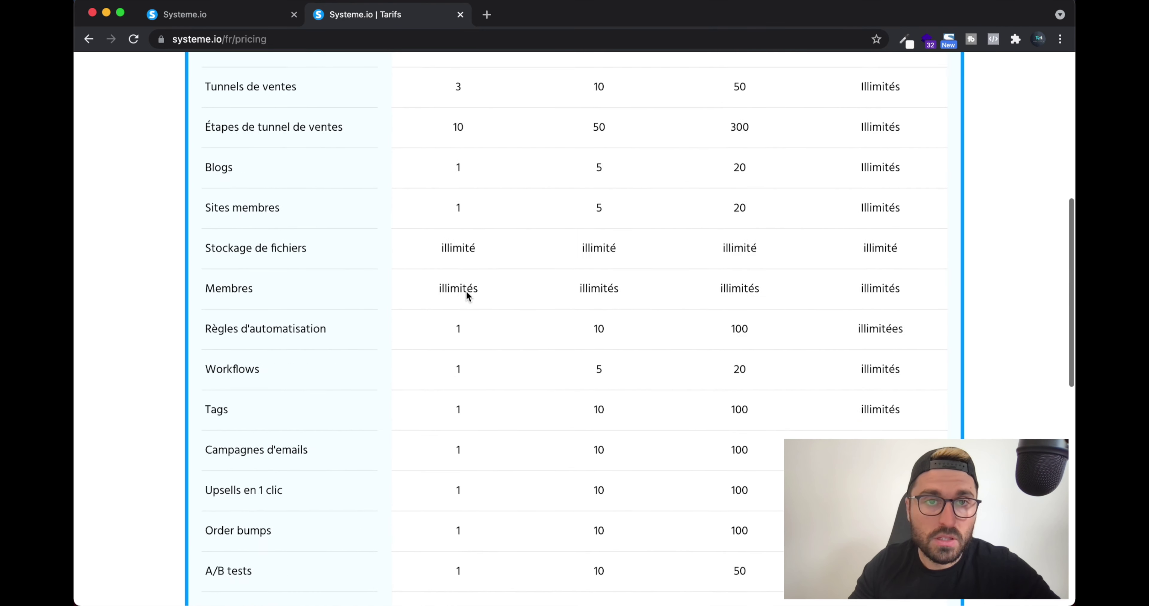
{"action": "left_click", "coordinate": [460, 15]}
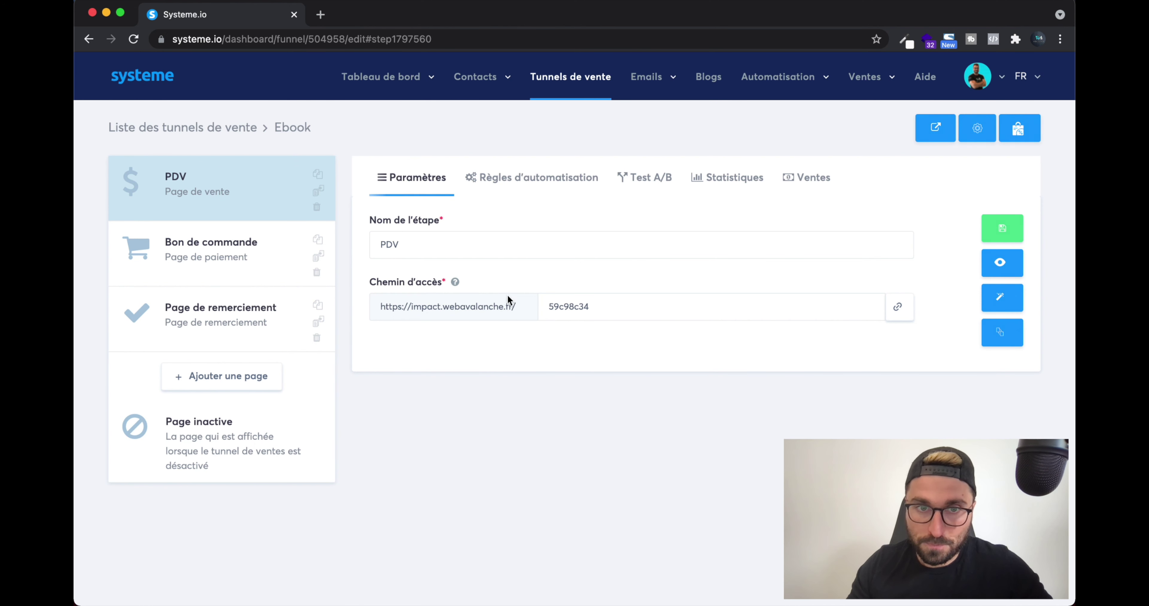
Set the PDV step's access path to "presentation-ebook" and save the step.
{"action": "left_click_drag", "start_coordinate": [600, 305], "coordinate": [514, 305]}
{"action": "type", "text": "presentation-ebook"}
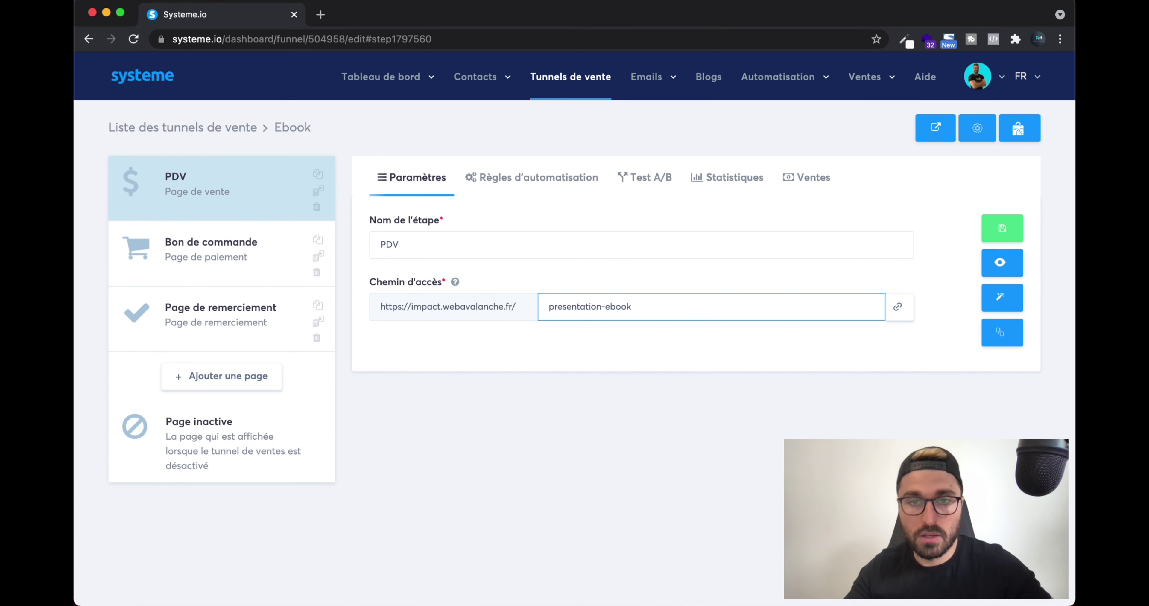
{"action": "left_click", "coordinate": [473, 409]}
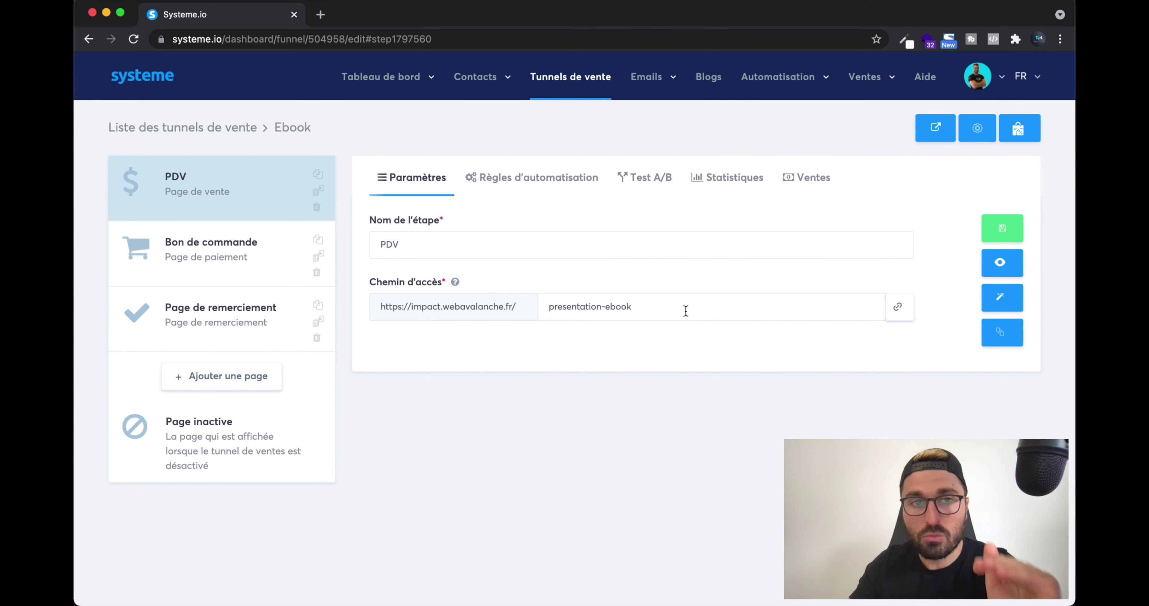
{"action": "left_click", "coordinate": [1003, 232]}
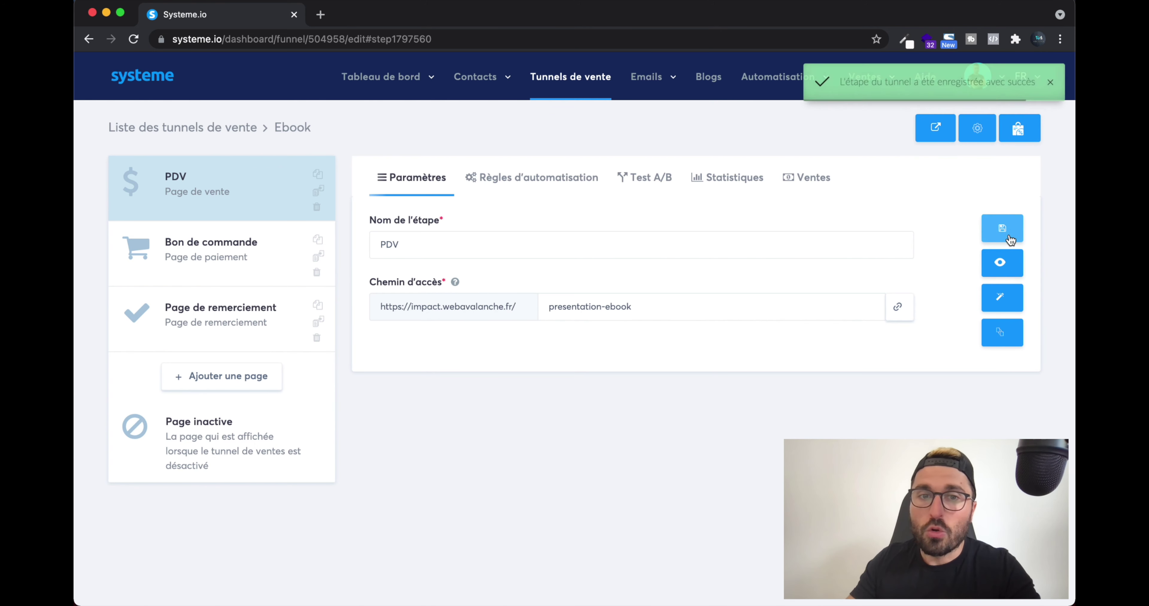
Preview the published PDV sales page from its headline to the footer text, and close the preview.
{"action": "left_click", "coordinate": [1001, 265]}
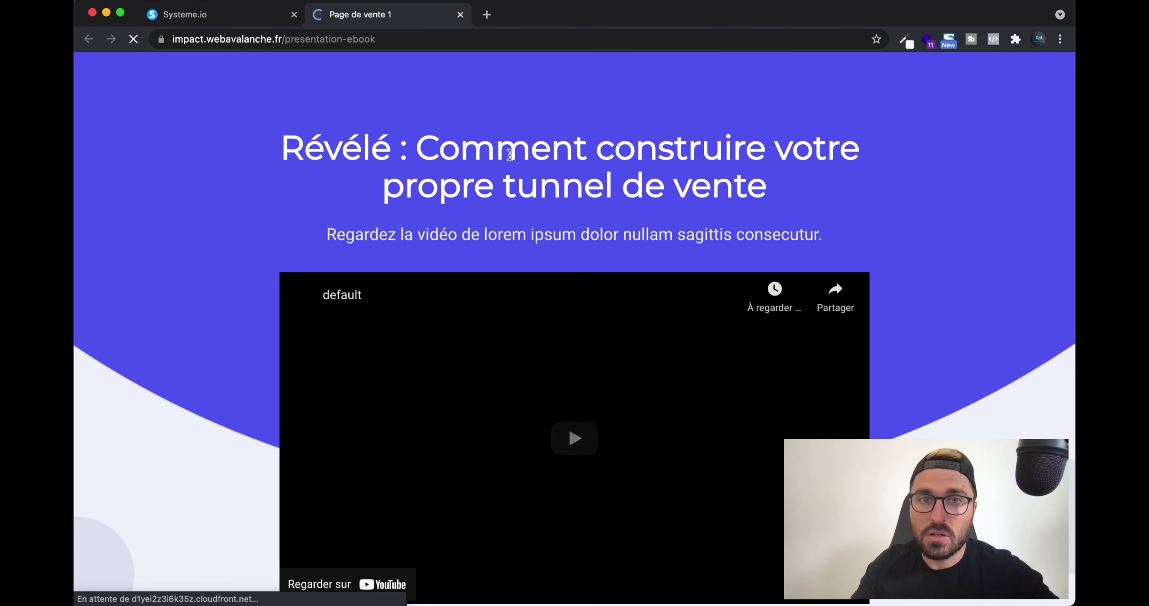
{"action": "scroll", "coordinate": [510, 155], "scroll_direction": "down", "scroll_amount": 12}
{"action": "scroll", "coordinate": [510, 155], "scroll_direction": "down", "scroll_amount": 15}
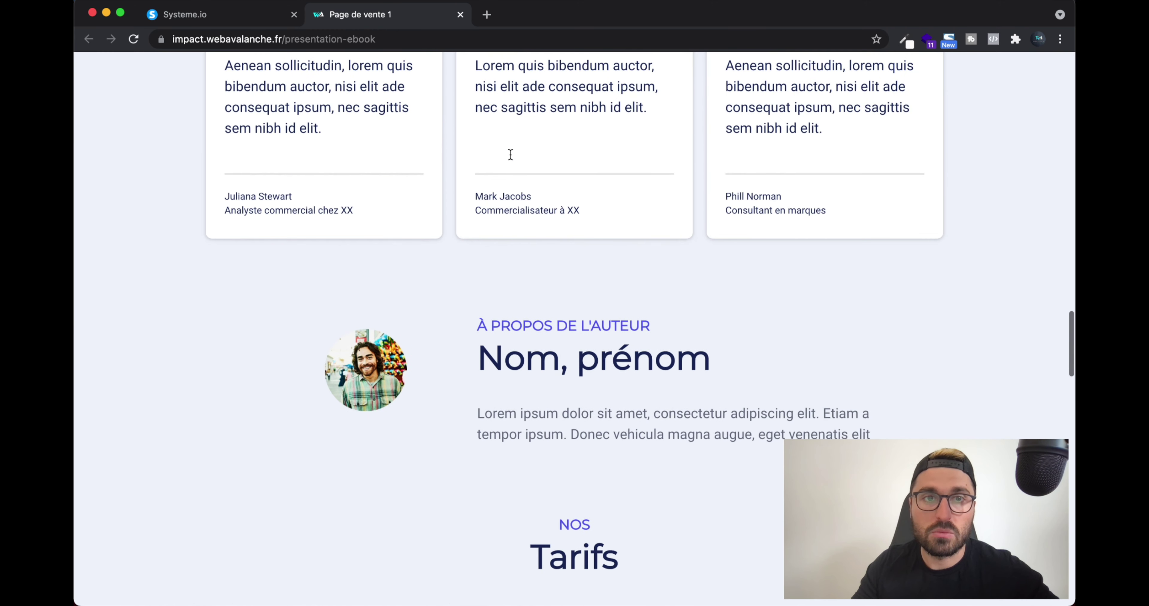
{"action": "scroll", "coordinate": [355, 349], "scroll_direction": "down", "scroll_amount": 15}
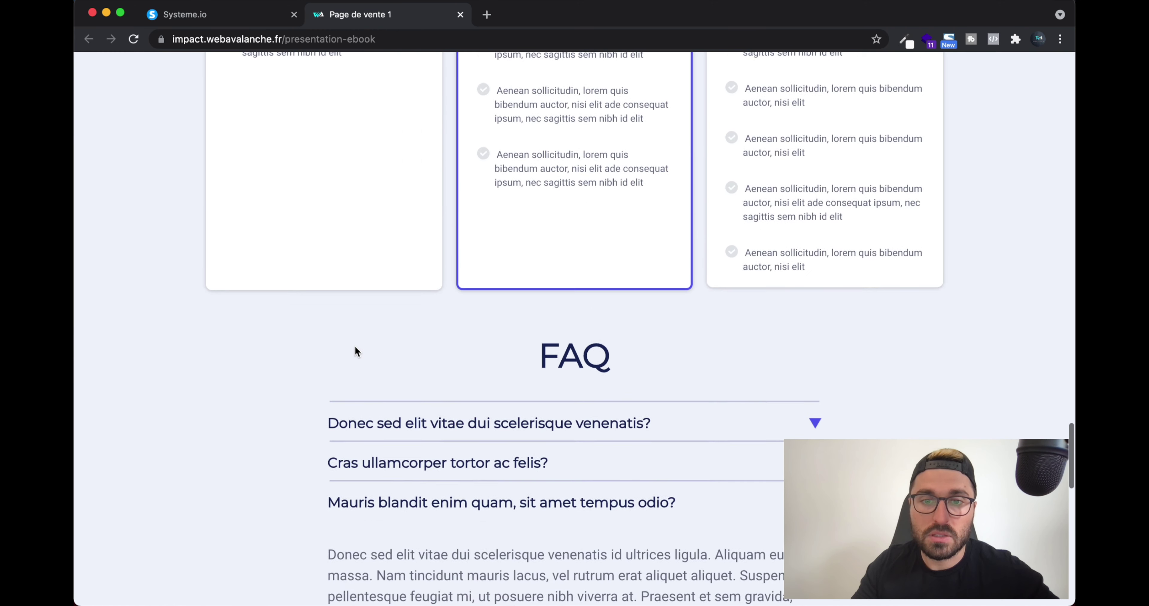
{"action": "scroll", "coordinate": [355, 350], "scroll_direction": "down", "scroll_amount": 10}
{"action": "left_click_drag", "start_coordinate": [226, 410], "coordinate": [544, 455]}
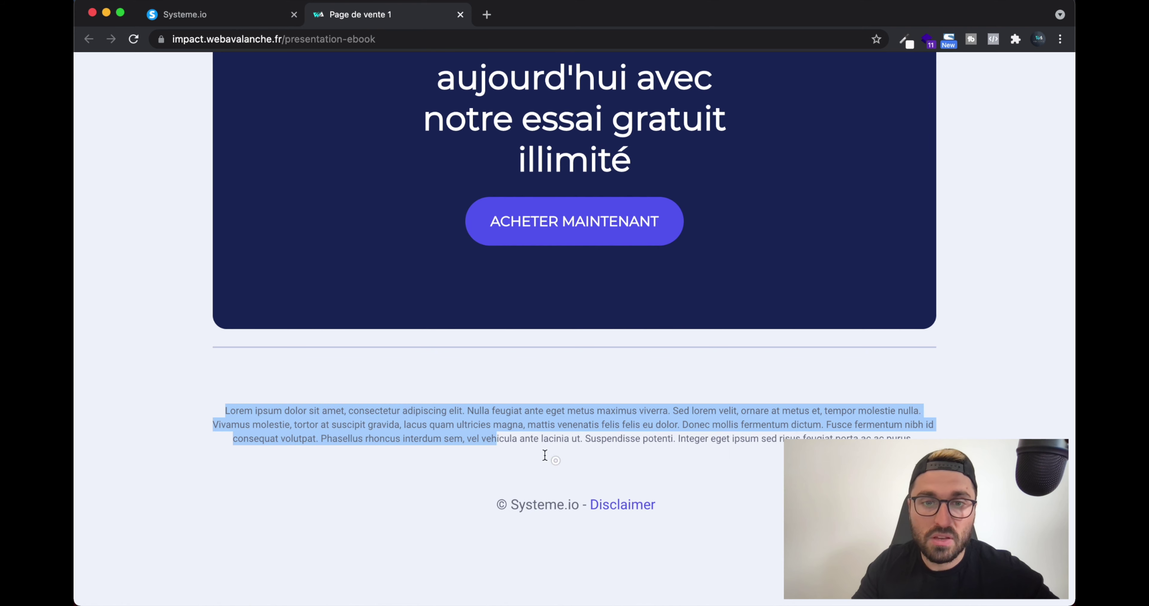
{"action": "left_click", "coordinate": [577, 465]}
{"action": "scroll", "coordinate": [576, 465], "scroll_direction": "up", "scroll_amount": 1}
{"action": "key", "text": "super+w"}
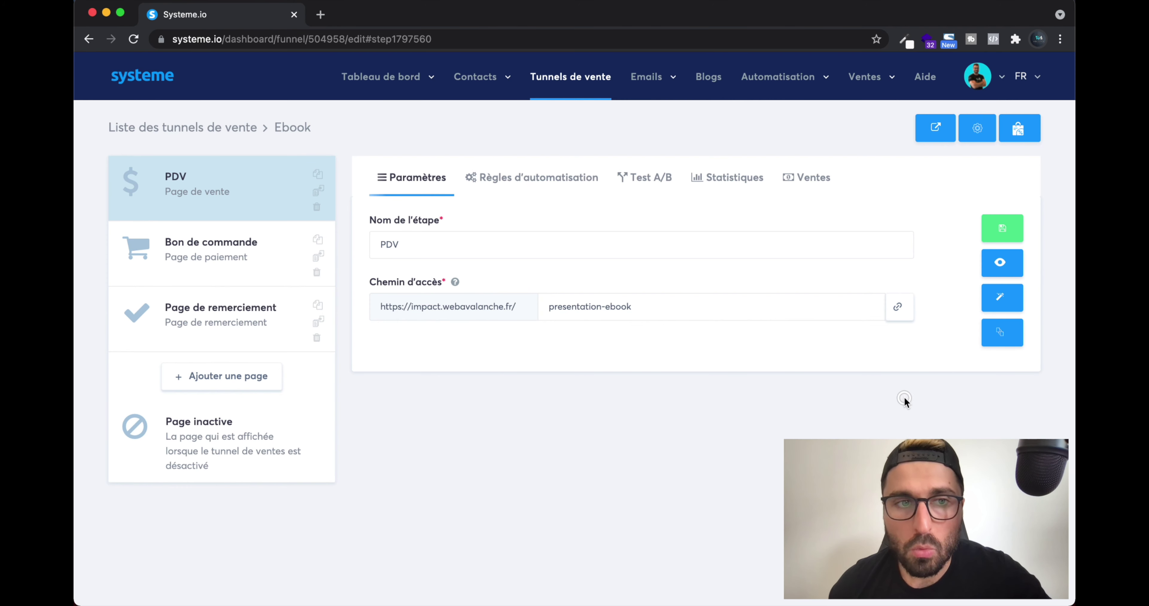
Open the PDV sales page in the page editor.
{"action": "left_click", "coordinate": [1000, 308]}
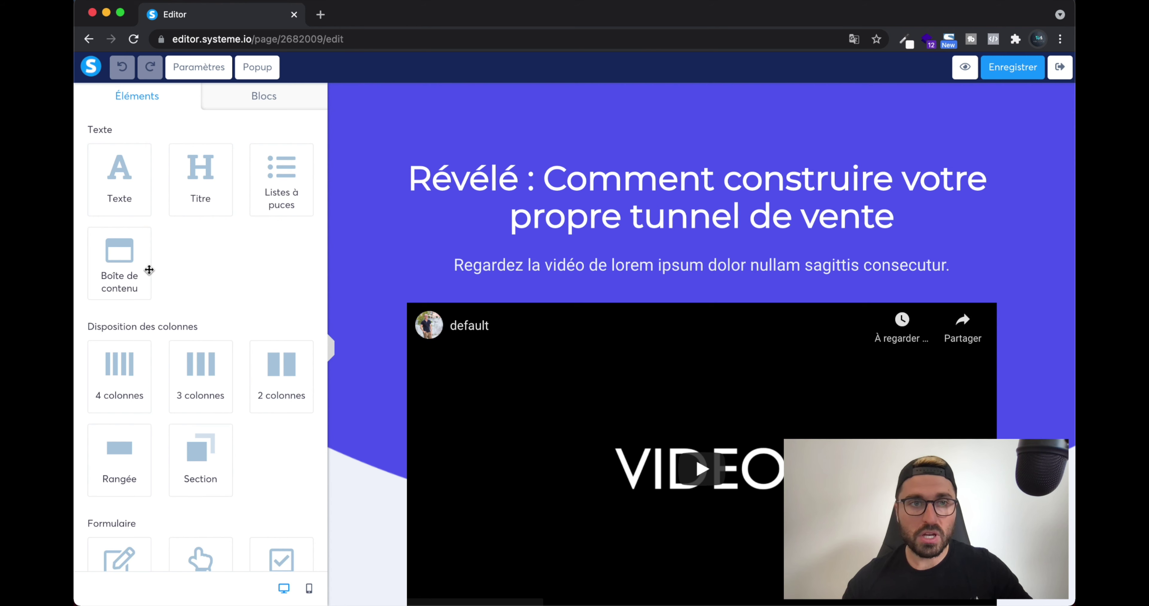
{"action": "mouse_move", "coordinate": [129, 180]}
{"action": "left_mouse_down"}
{"action": "mouse_move", "coordinate": [509, 166]}
{"action": "mouse_move", "coordinate": [151, 200]}
{"action": "mouse_move", "coordinate": [147, 178]}
{"action": "left_mouse_up"}
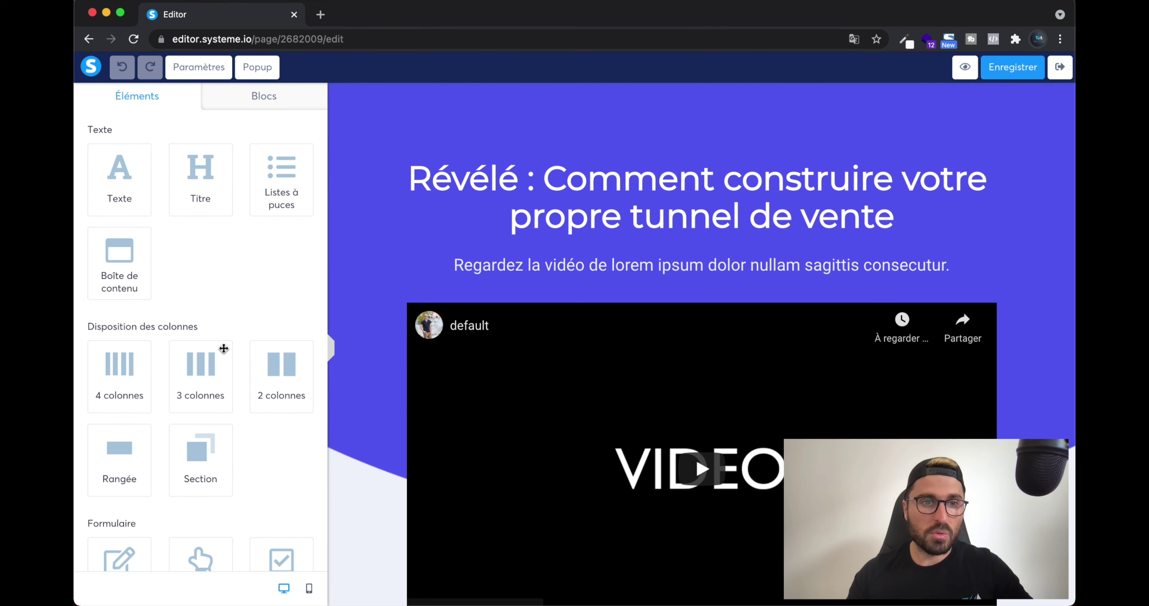
{"action": "scroll", "coordinate": [224, 348], "scroll_direction": "down", "scroll_amount": 1}
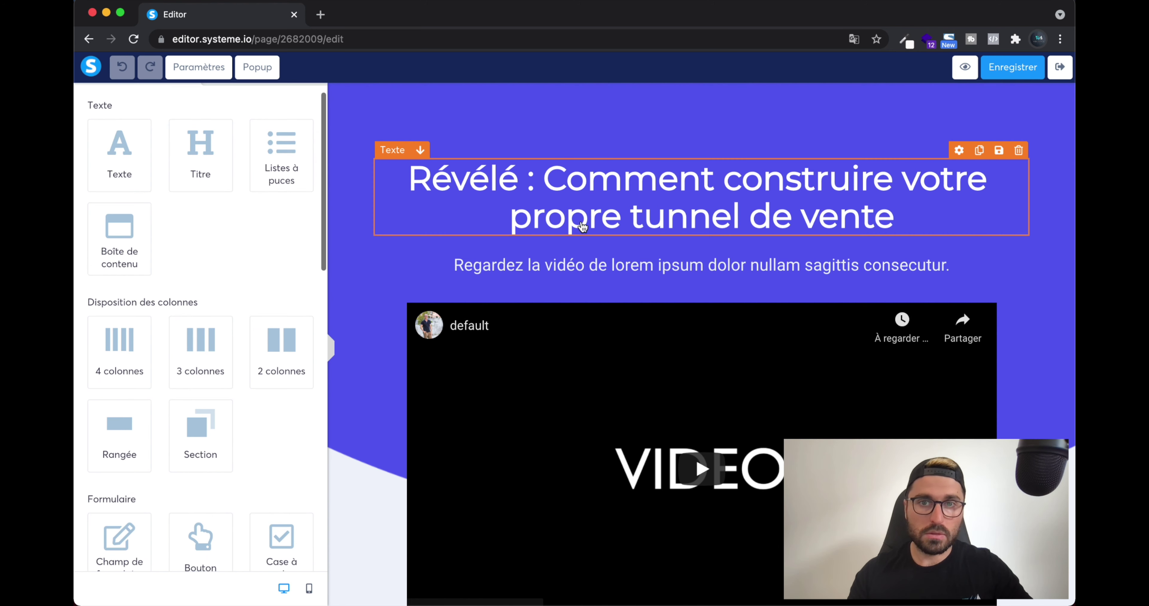
Look through the template's sections, from the headline and video to the Produit and Designer blocks.
{"action": "scroll", "coordinate": [568, 350], "scroll_direction": "down", "scroll_amount": 5}
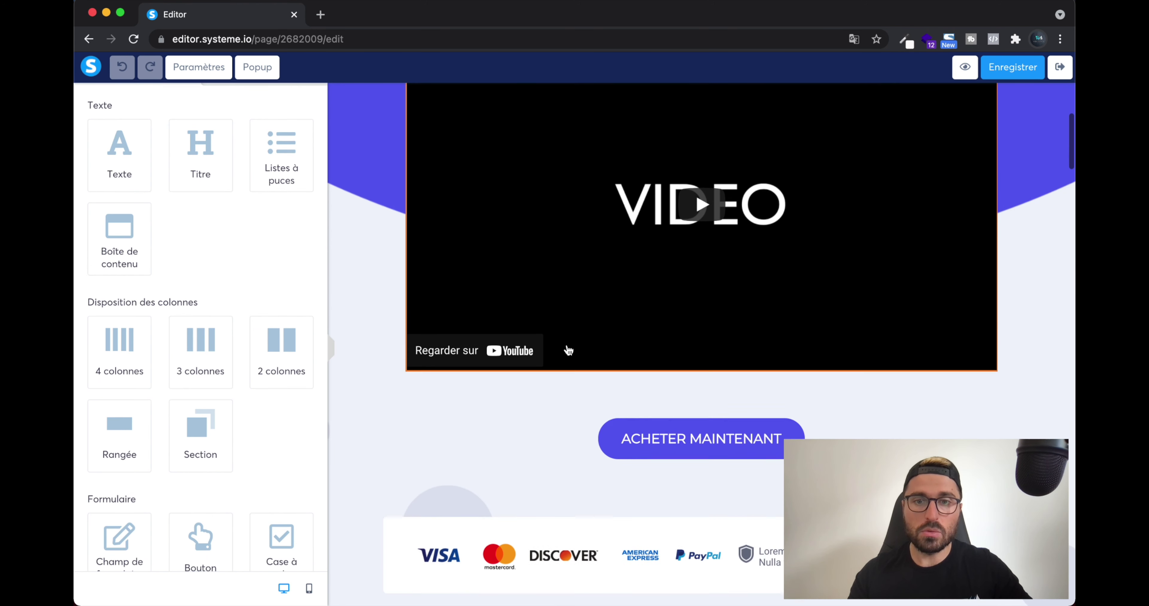
{"action": "scroll", "coordinate": [589, 435], "scroll_direction": "down", "scroll_amount": 3}
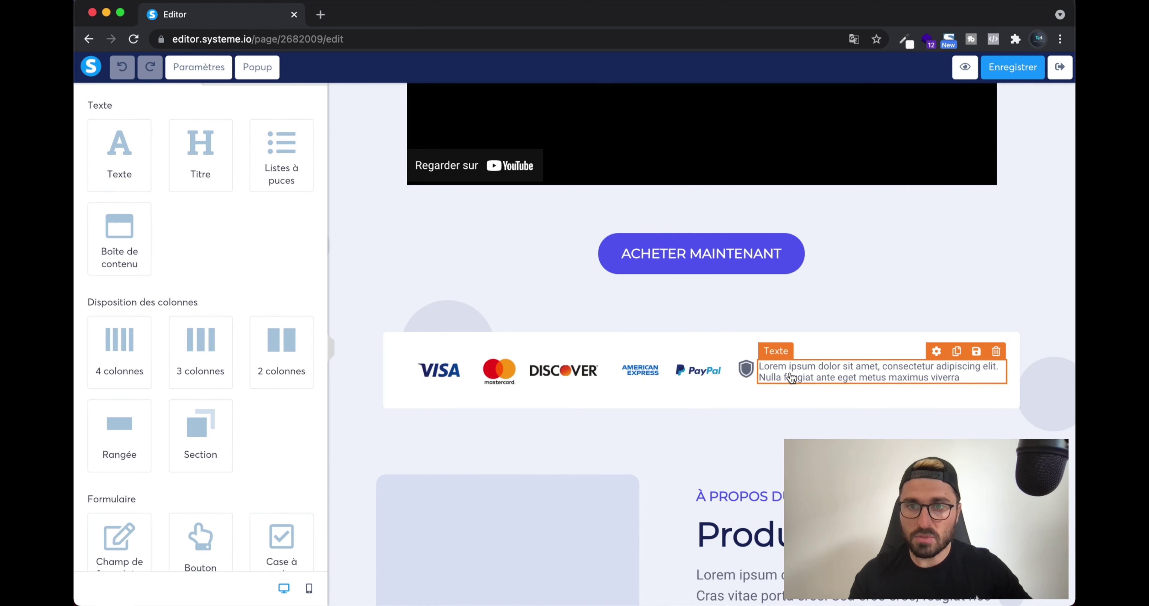
{"action": "scroll", "coordinate": [790, 379], "scroll_direction": "down", "scroll_amount": 5}
{"action": "scroll", "coordinate": [804, 343], "scroll_direction": "down", "scroll_amount": 8}
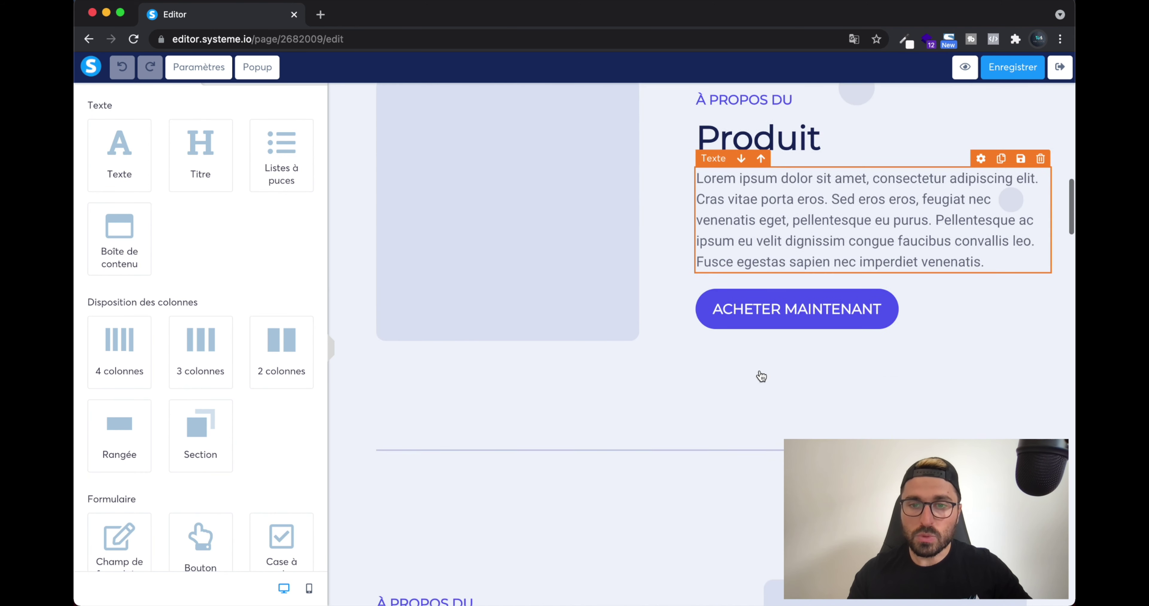
{"action": "scroll", "coordinate": [456, 468], "scroll_direction": "down", "scroll_amount": 15}
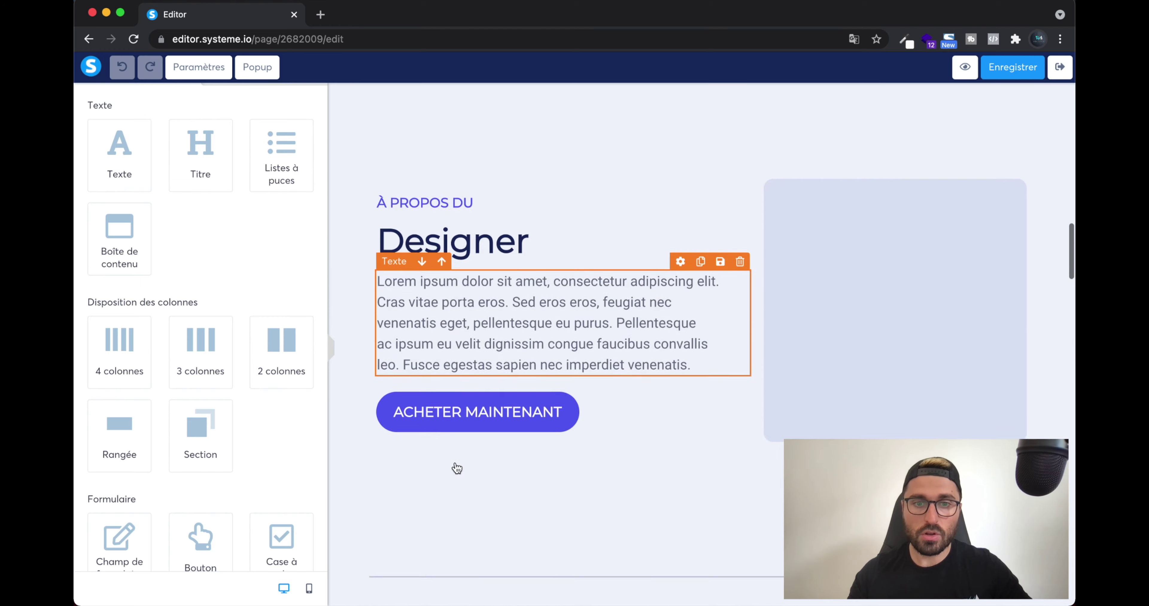
{"action": "scroll", "coordinate": [457, 468], "scroll_direction": "up", "scroll_amount": 20}
{"action": "scroll", "coordinate": [456, 467], "scroll_direction": "up", "scroll_amount": 10}
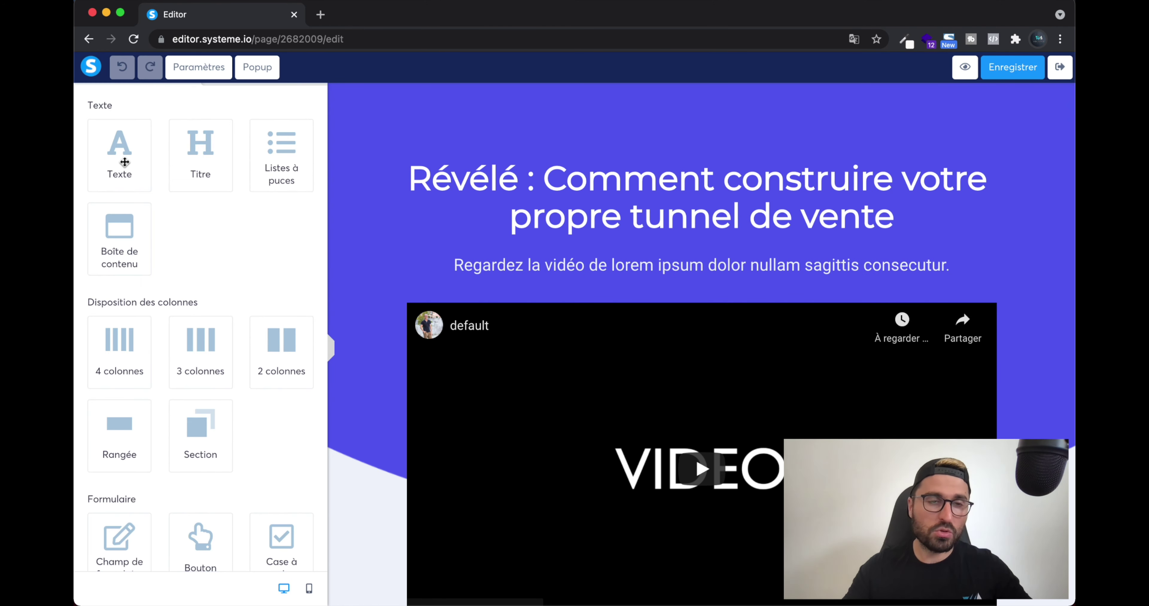
Add a text element under the headline's subtitle and a bullet list between that text and the video.
{"action": "left_click_drag", "start_coordinate": [134, 158], "coordinate": [667, 281]}
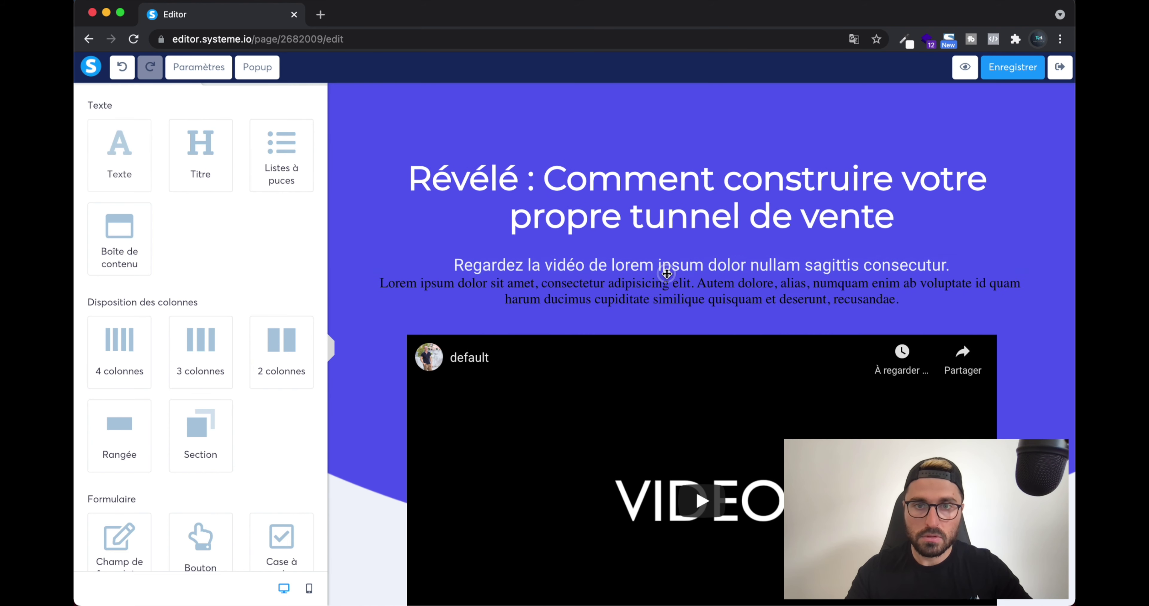
{"action": "left_click", "coordinate": [638, 301]}
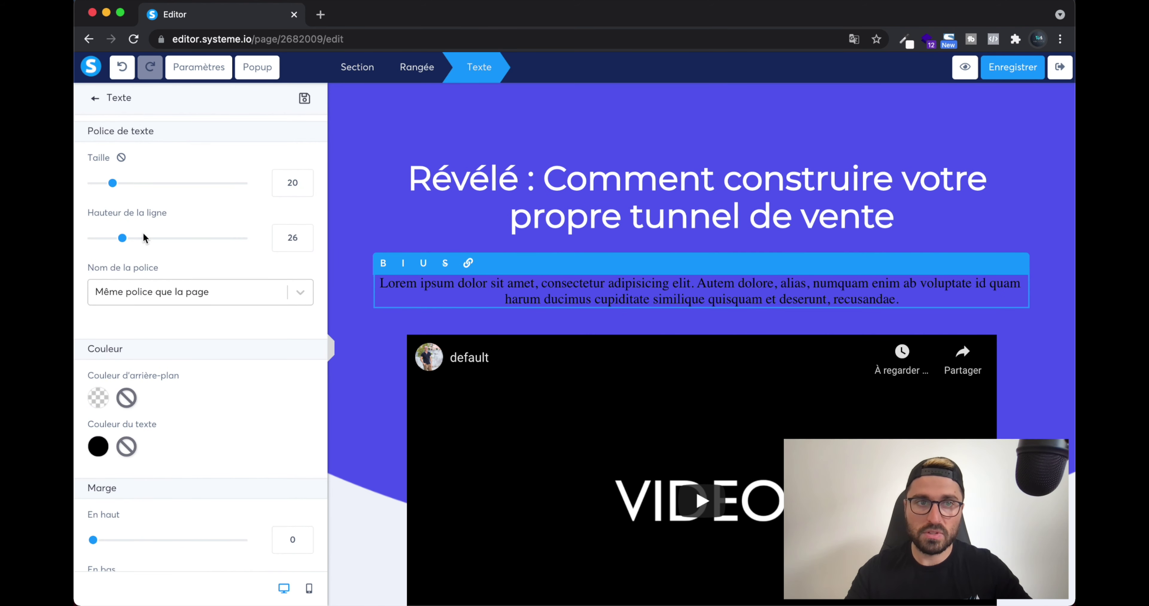
{"action": "left_click", "coordinate": [96, 102]}
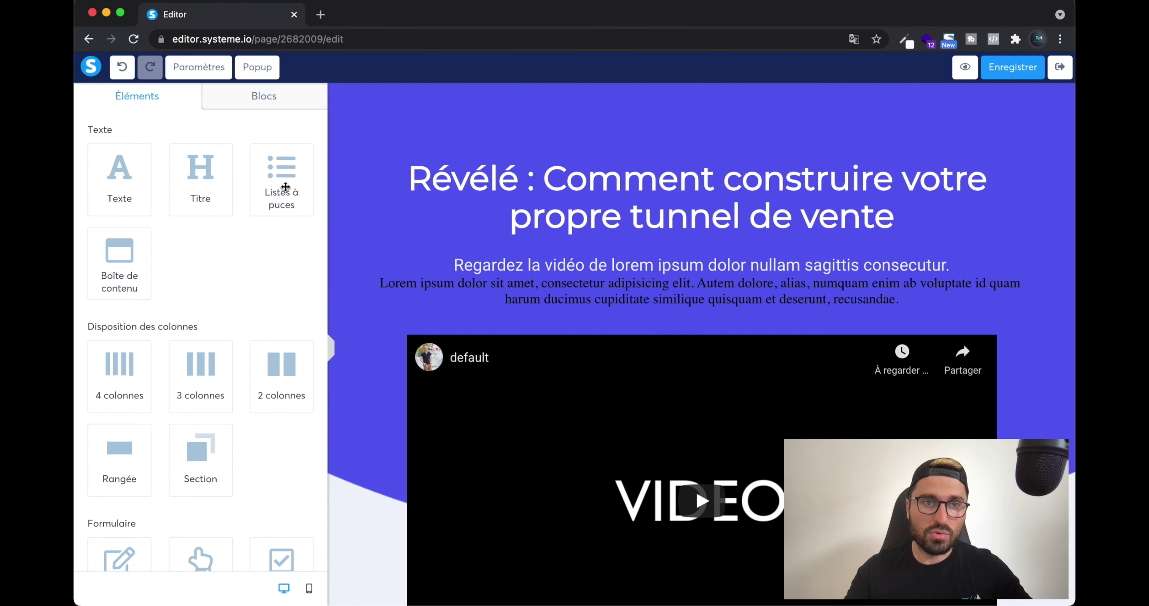
{"action": "left_click_drag", "start_coordinate": [285, 187], "coordinate": [587, 321]}
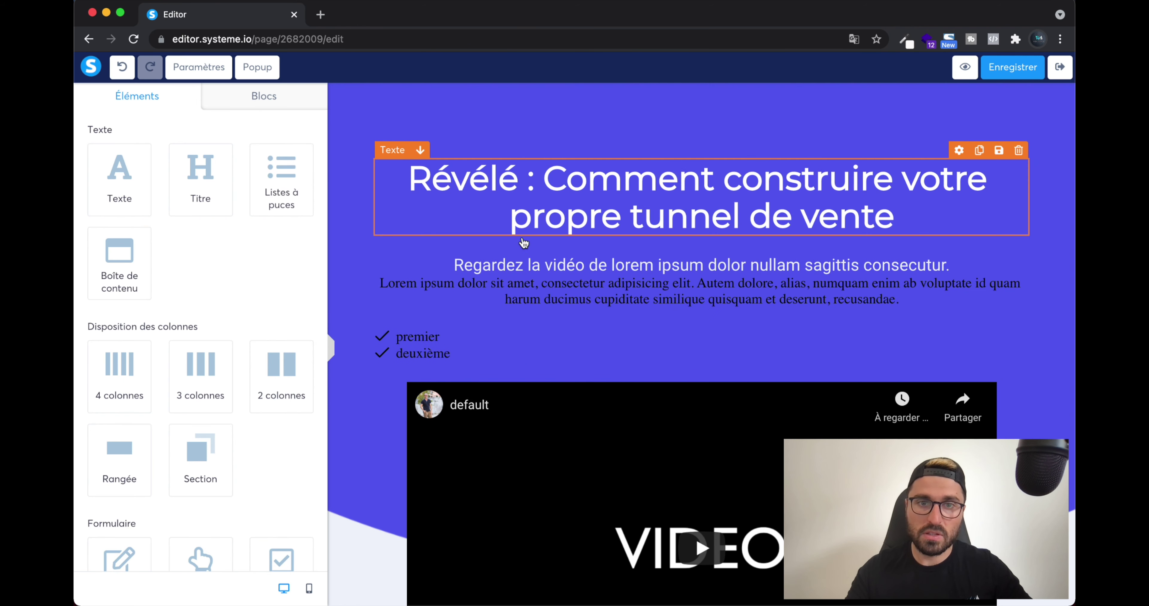
Insert a 4-column layout above the video and move the bullet list into its second column and the text into its first.
{"action": "scroll", "coordinate": [138, 294], "scroll_direction": "down", "scroll_amount": 2}
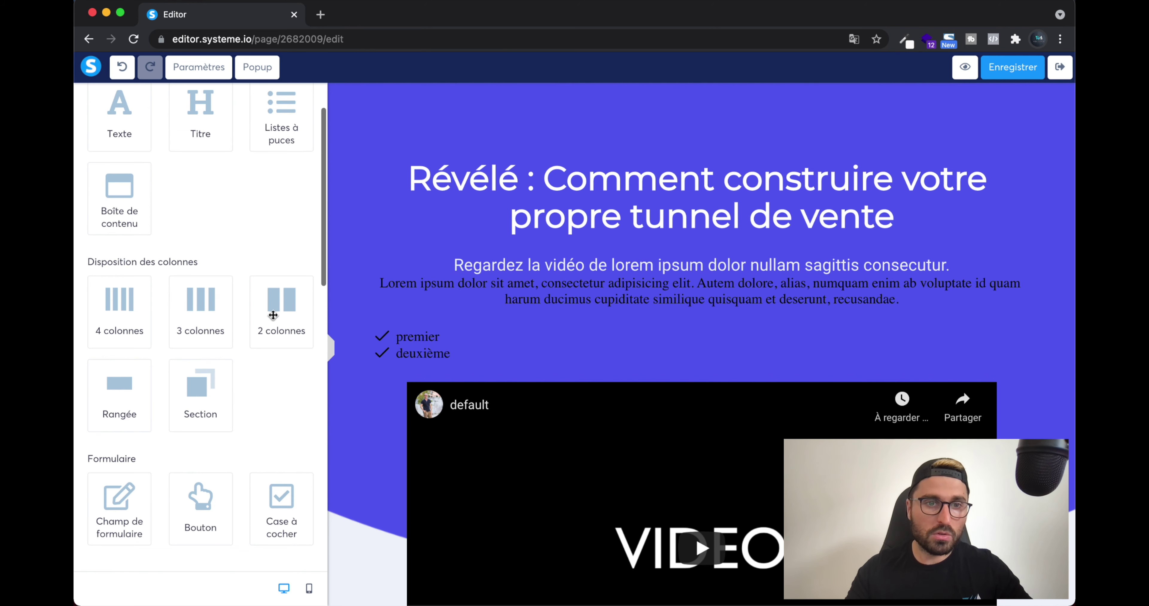
{"action": "left_click_drag", "start_coordinate": [130, 309], "coordinate": [567, 359]}
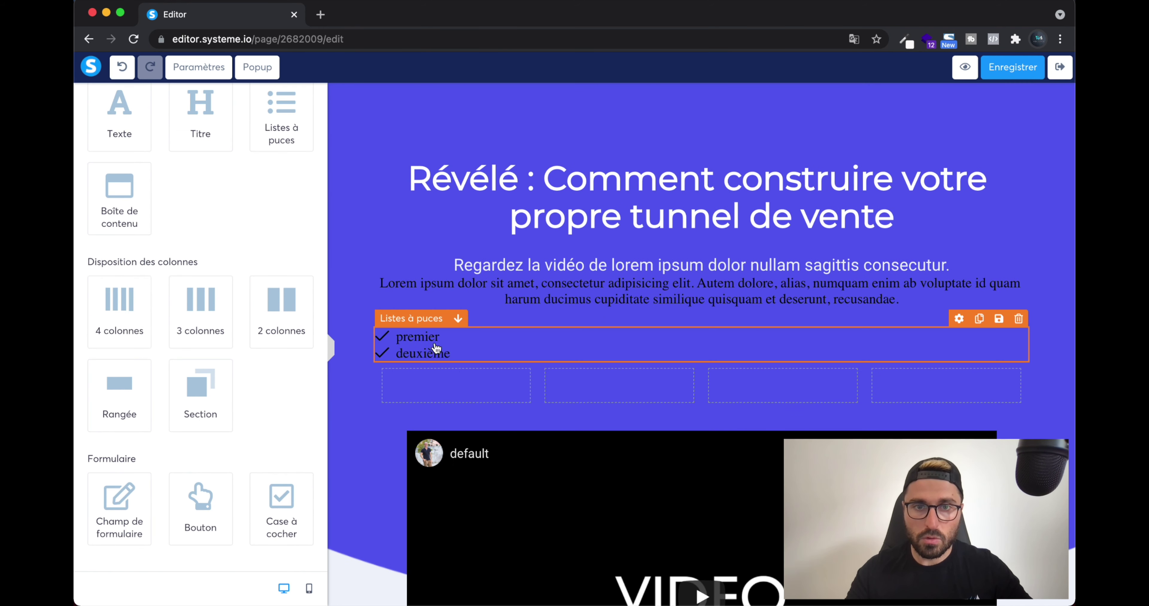
{"action": "left_click_drag", "start_coordinate": [435, 343], "coordinate": [619, 366]}
{"action": "left_click_drag", "start_coordinate": [596, 299], "coordinate": [488, 355]}
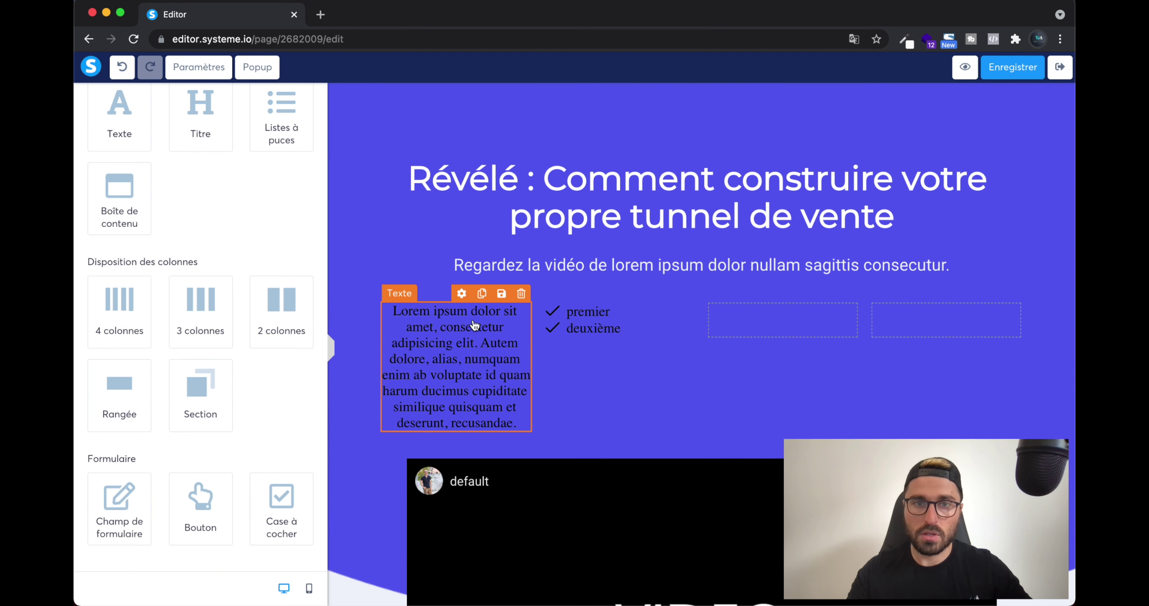
Look through the remaining available elements in the Formulaire, Paiement, Média, Social, Autre and Systeme.io categories.
{"action": "scroll", "coordinate": [149, 361], "scroll_direction": "down", "scroll_amount": 3}
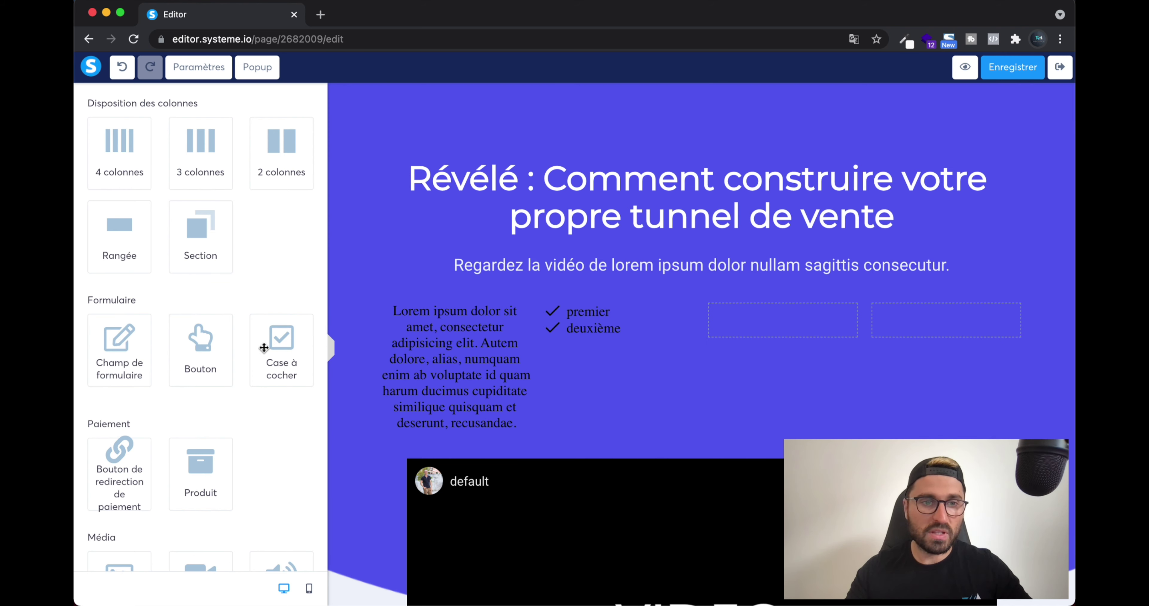
{"action": "scroll", "coordinate": [263, 349], "scroll_direction": "down", "scroll_amount": 4}
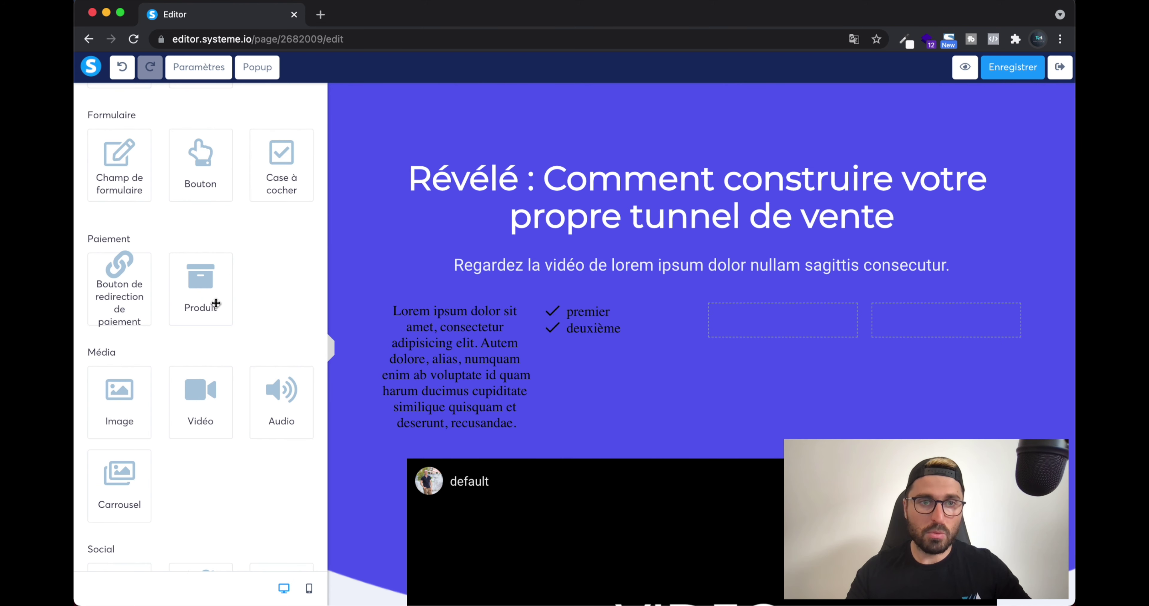
{"action": "scroll", "coordinate": [179, 403], "scroll_direction": "down", "scroll_amount": 2}
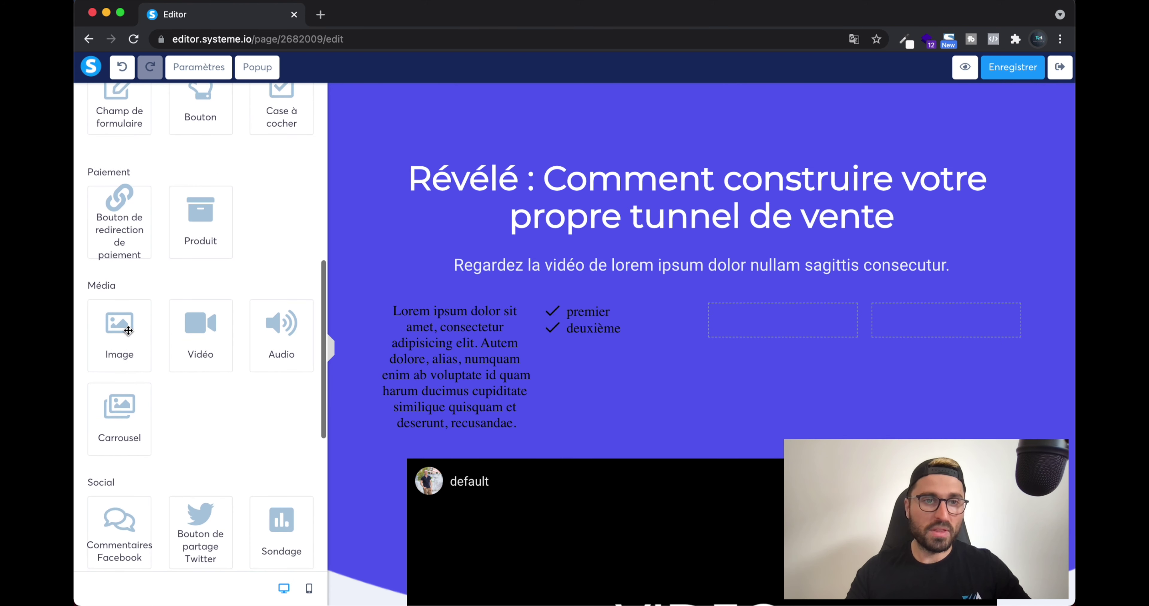
{"action": "scroll", "coordinate": [137, 403], "scroll_direction": "down", "scroll_amount": 6}
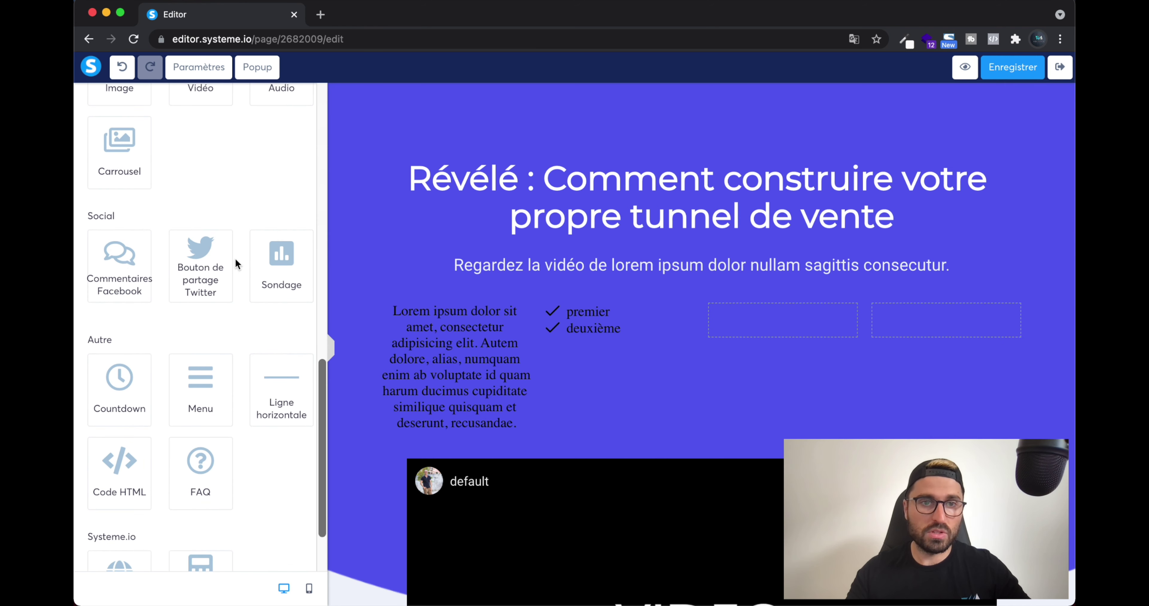
{"action": "scroll", "coordinate": [189, 373], "scroll_direction": "down", "scroll_amount": 2}
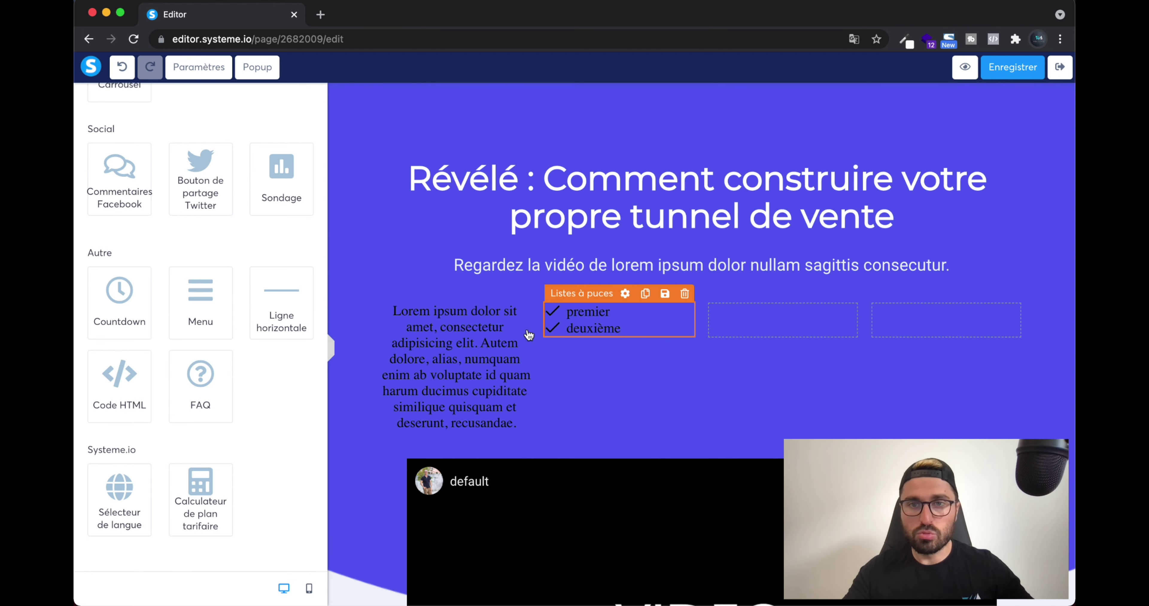
Delete the four-column row containing the added text and bullet list.
{"action": "scroll", "coordinate": [262, 371], "scroll_direction": "up", "scroll_amount": 10}
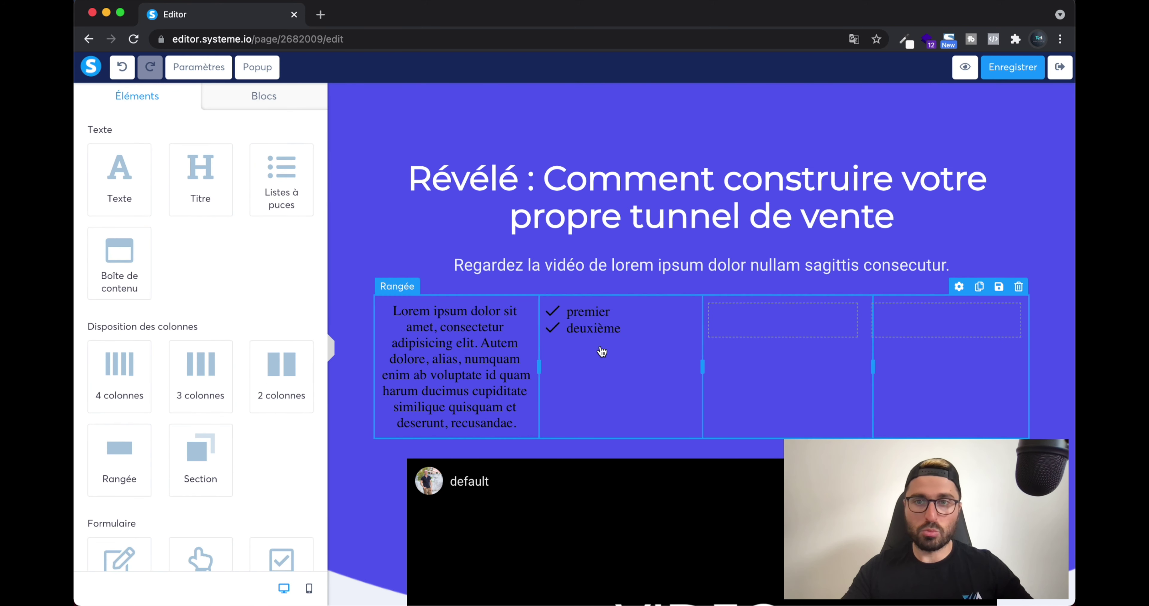
{"action": "left_click", "coordinate": [1018, 286]}
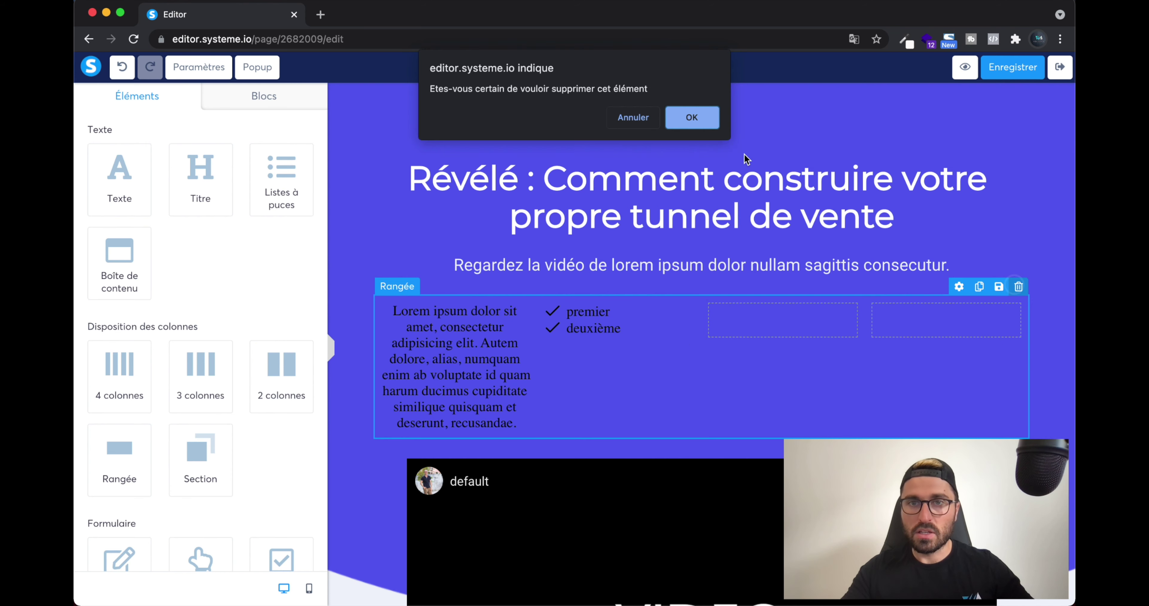
{"action": "left_click", "coordinate": [690, 116]}
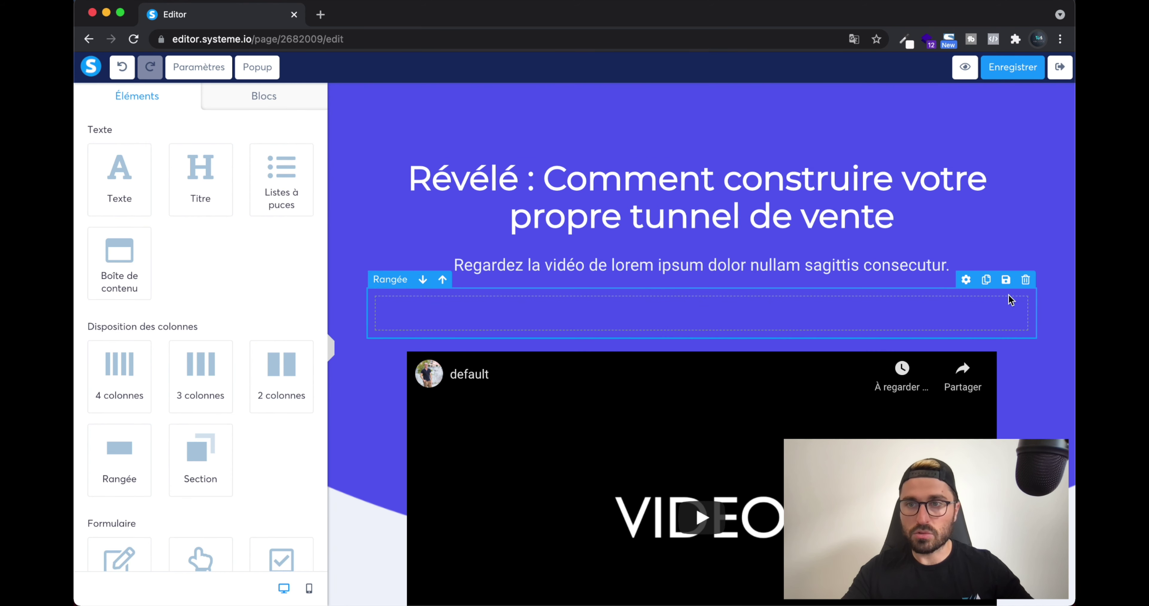
Delete the empty row between the subtitle and the video.
{"action": "left_click", "coordinate": [1025, 279]}
{"action": "left_click", "coordinate": [691, 116]}
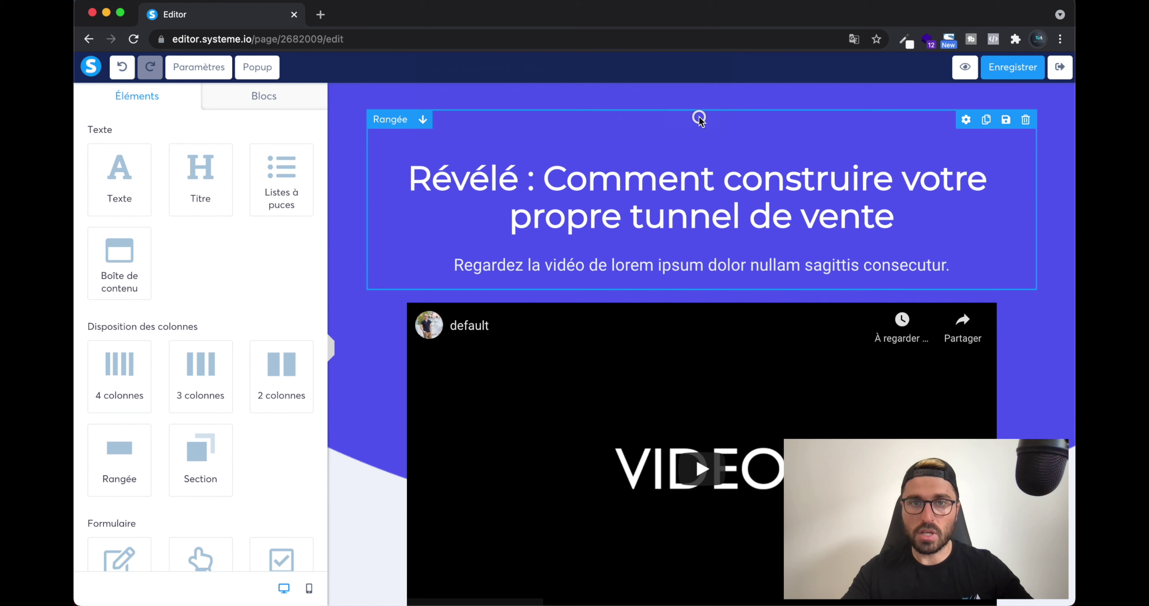
Replace the page headline with "Comment vendre son Ebook".
{"action": "left_click", "coordinate": [591, 195]}
{"action": "triple_click", "coordinate": [590, 192]}
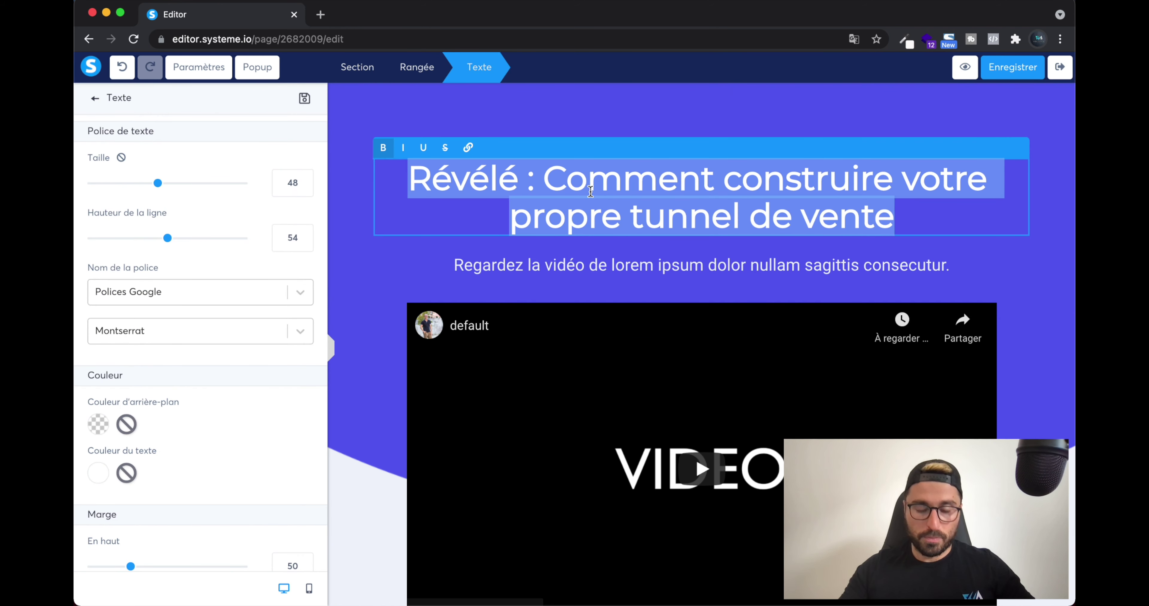
{"action": "type", "text": "Comment "}
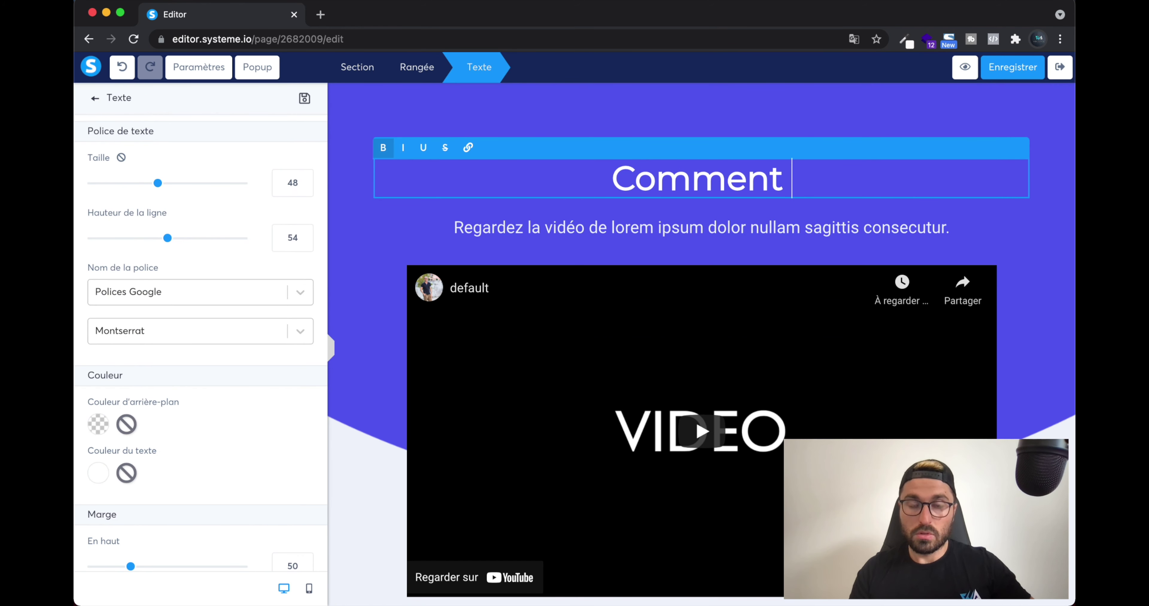
{"action": "type", "text": "vendre so"}
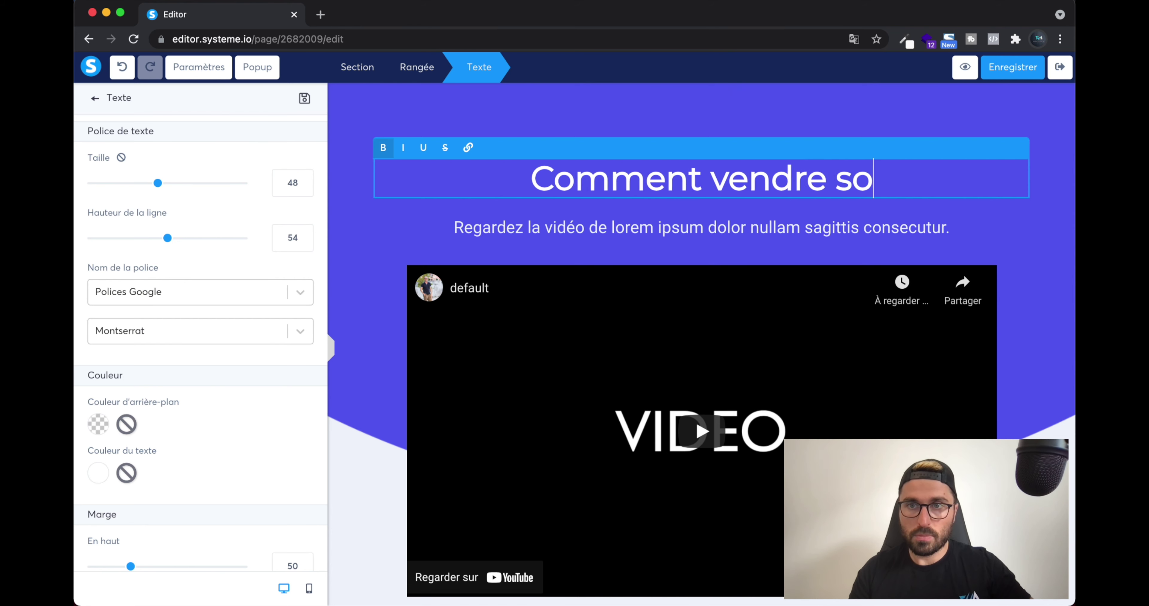
{"action": "type", "text": "n Ebook"}
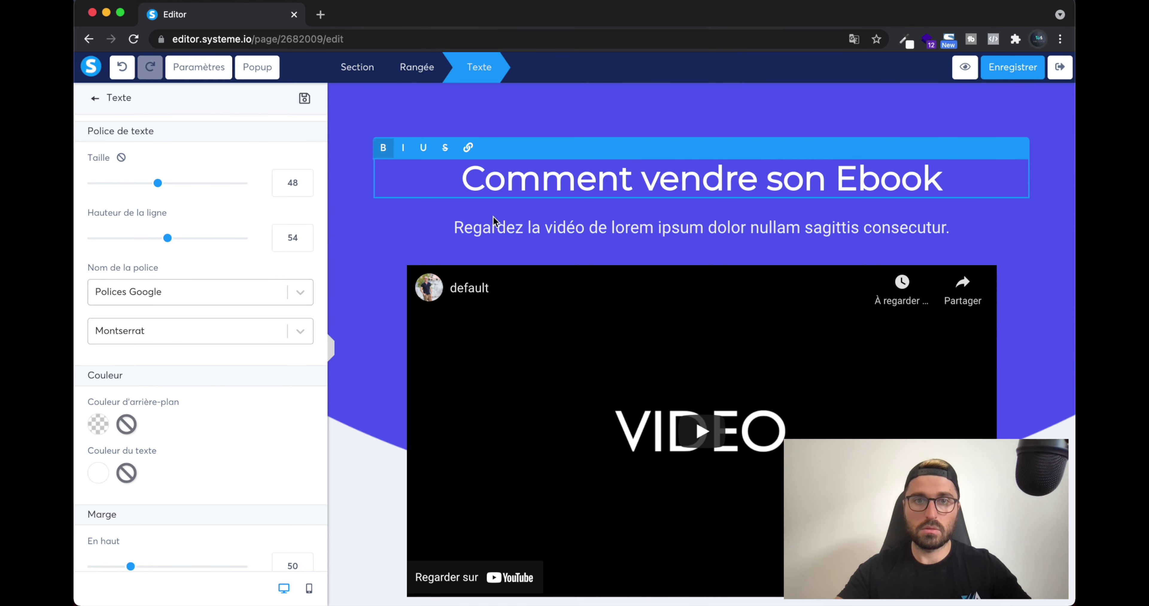
{"action": "left_click", "coordinate": [495, 236]}
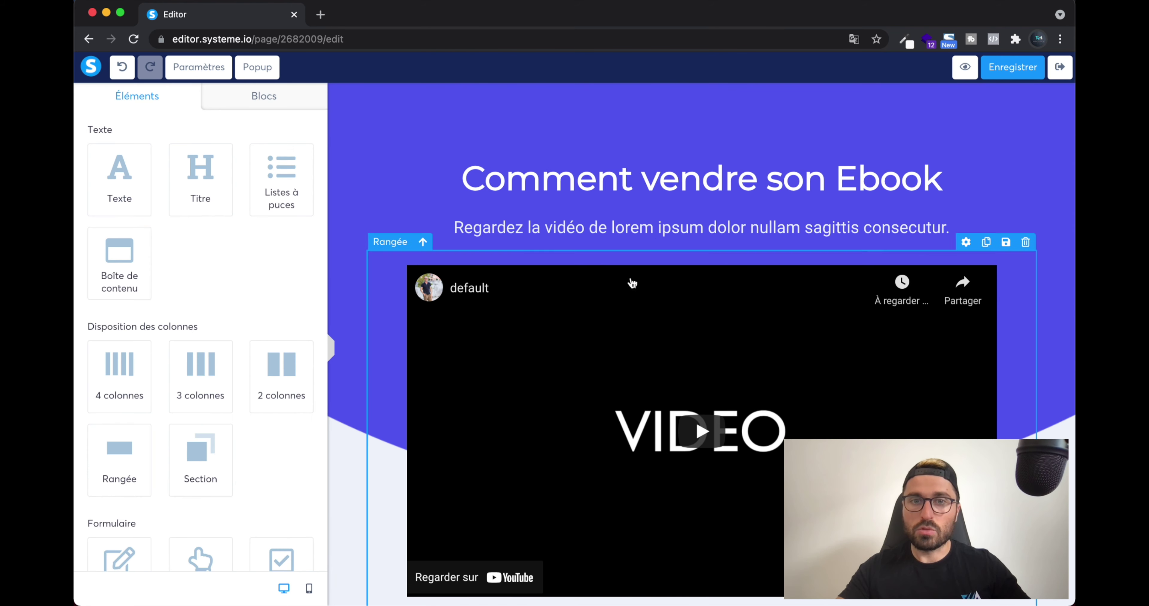
Open the video element's settings and examine its video type and YouTube URL.
{"action": "left_click", "coordinate": [624, 323]}
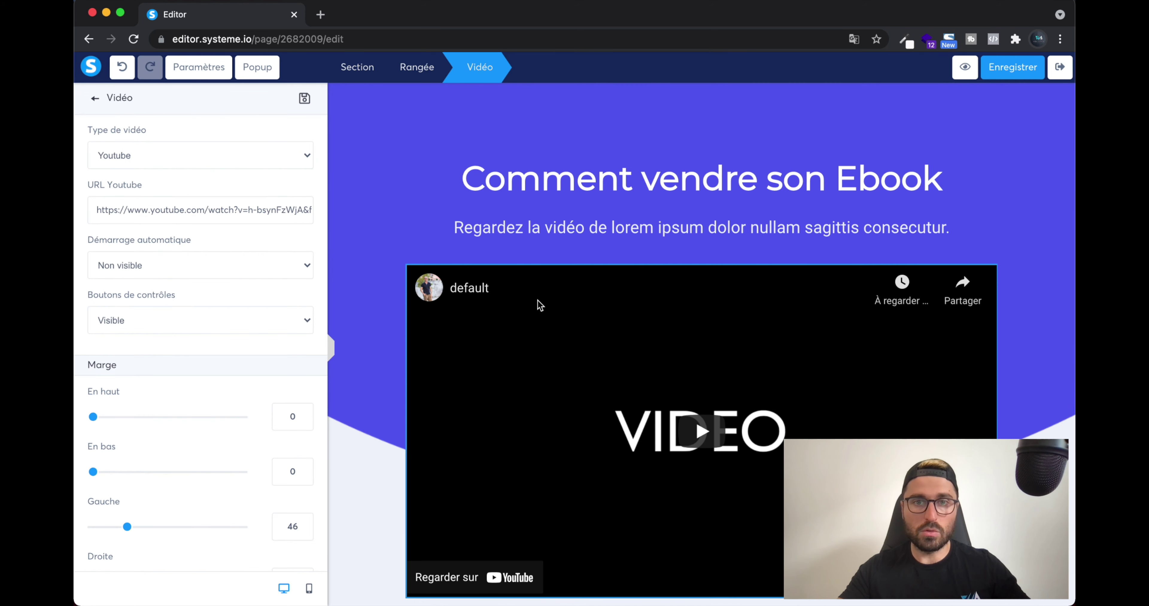
{"action": "left_click", "coordinate": [591, 228]}
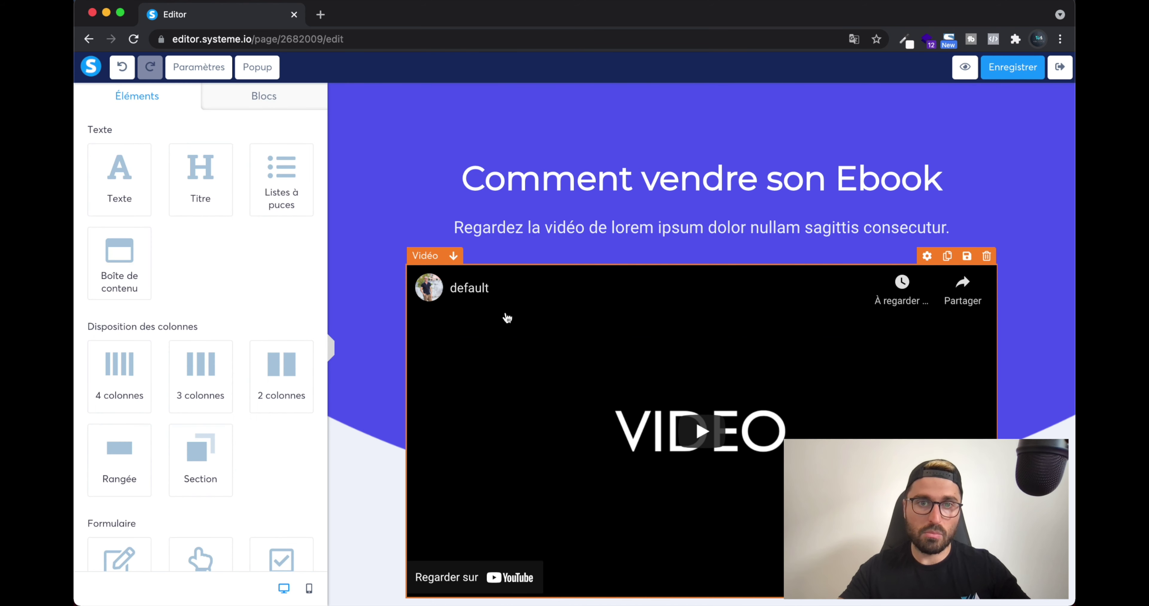
{"action": "left_click", "coordinate": [507, 318]}
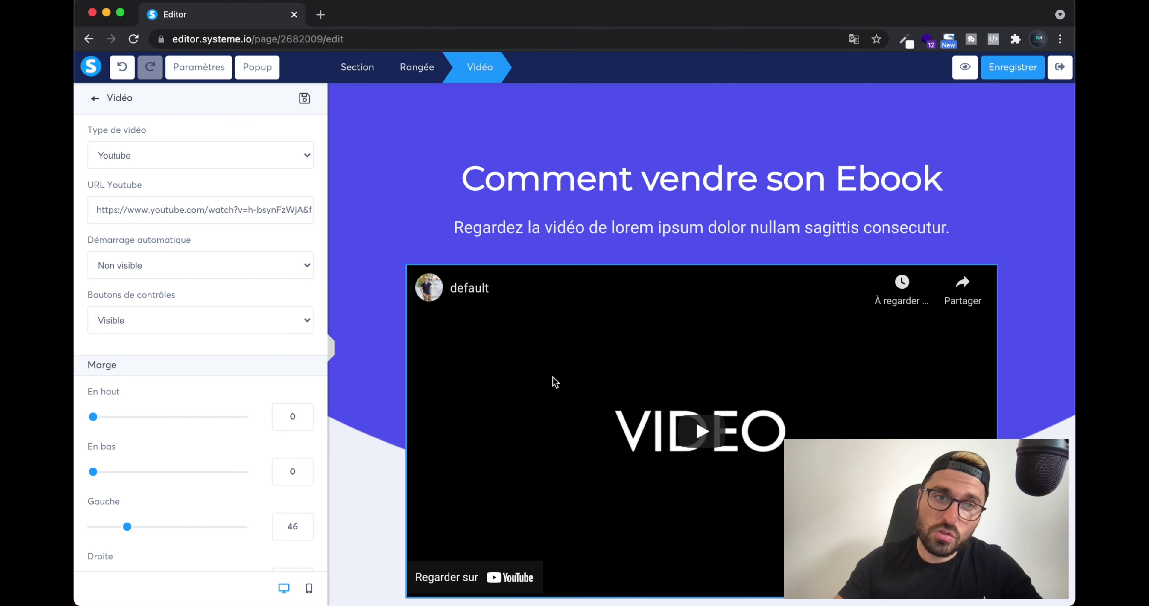
{"action": "left_click", "coordinate": [175, 203]}
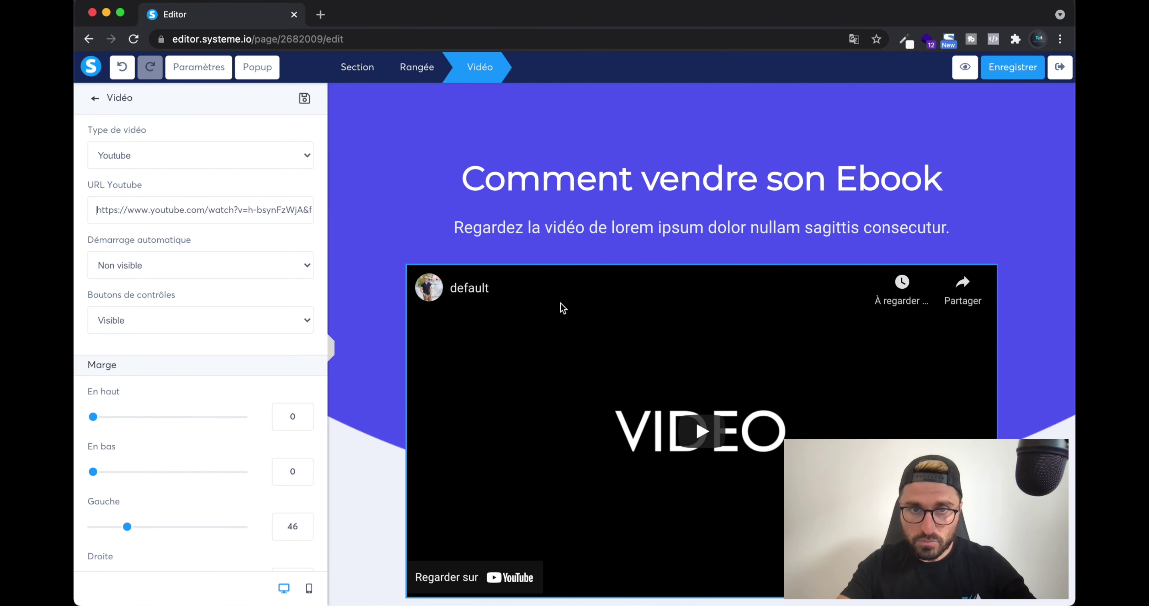
Try Visible for the video's Démarrage automatique, check the Boutons de contrôles options, and restore Démarrage automatique to Non visible.
{"action": "left_click", "coordinate": [200, 268]}
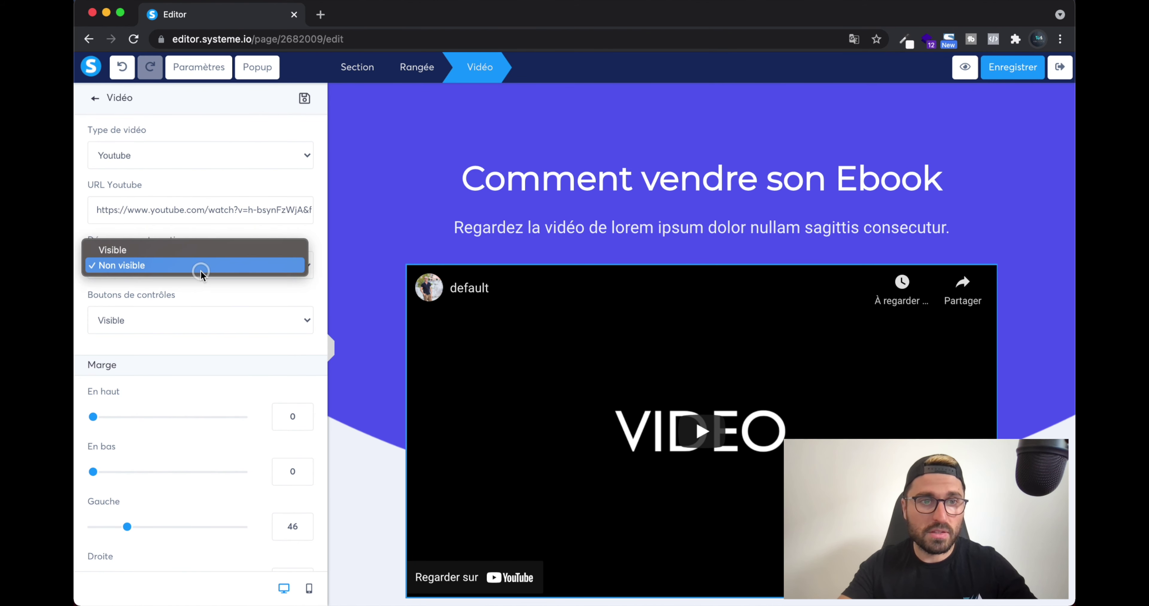
{"action": "left_click", "coordinate": [185, 251]}
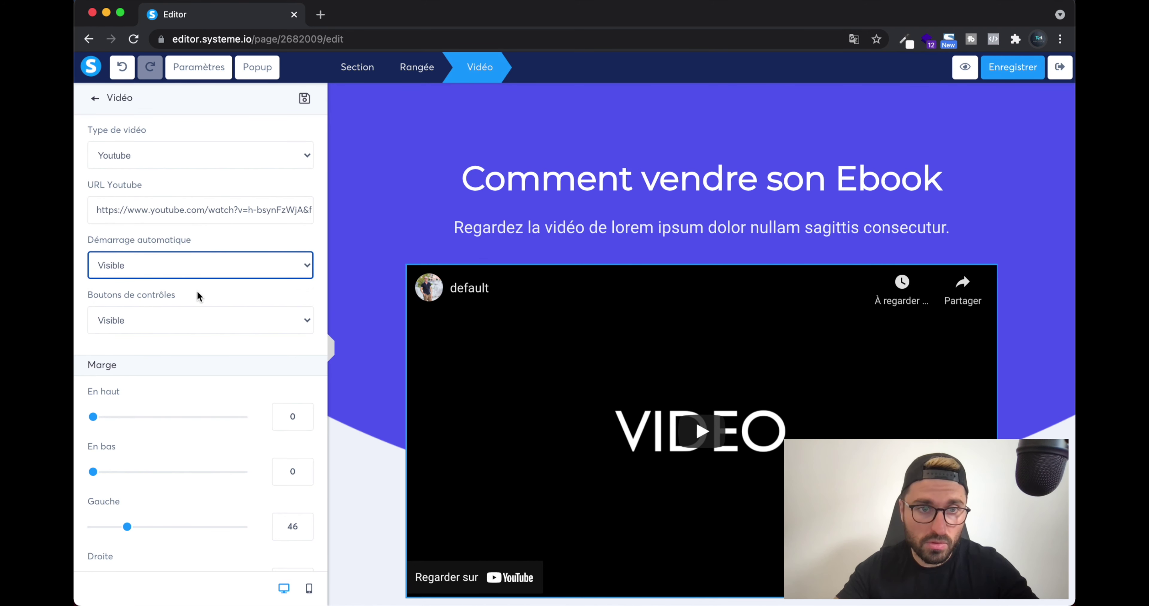
{"action": "left_click", "coordinate": [217, 321]}
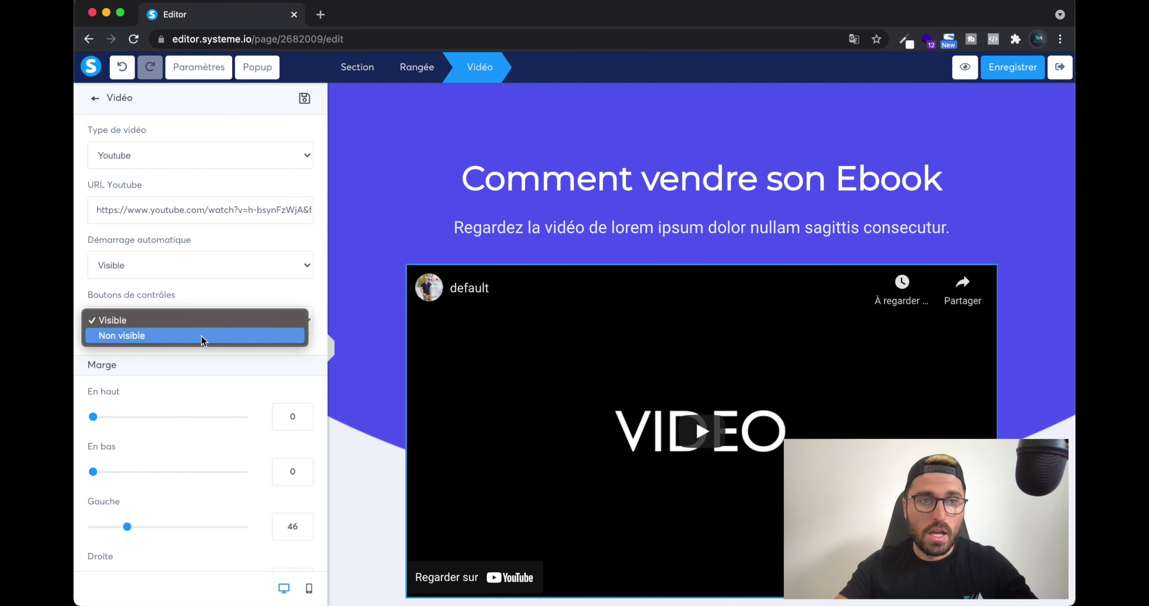
{"action": "left_click", "coordinate": [202, 270]}
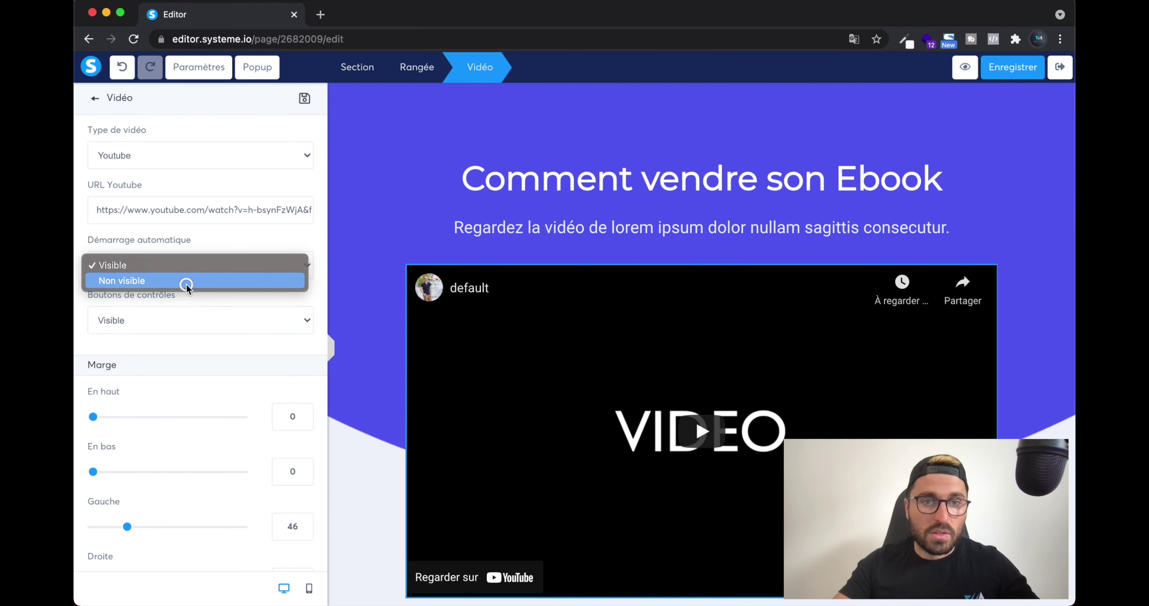
{"action": "left_click", "coordinate": [187, 283]}
{"action": "left_click", "coordinate": [365, 275]}
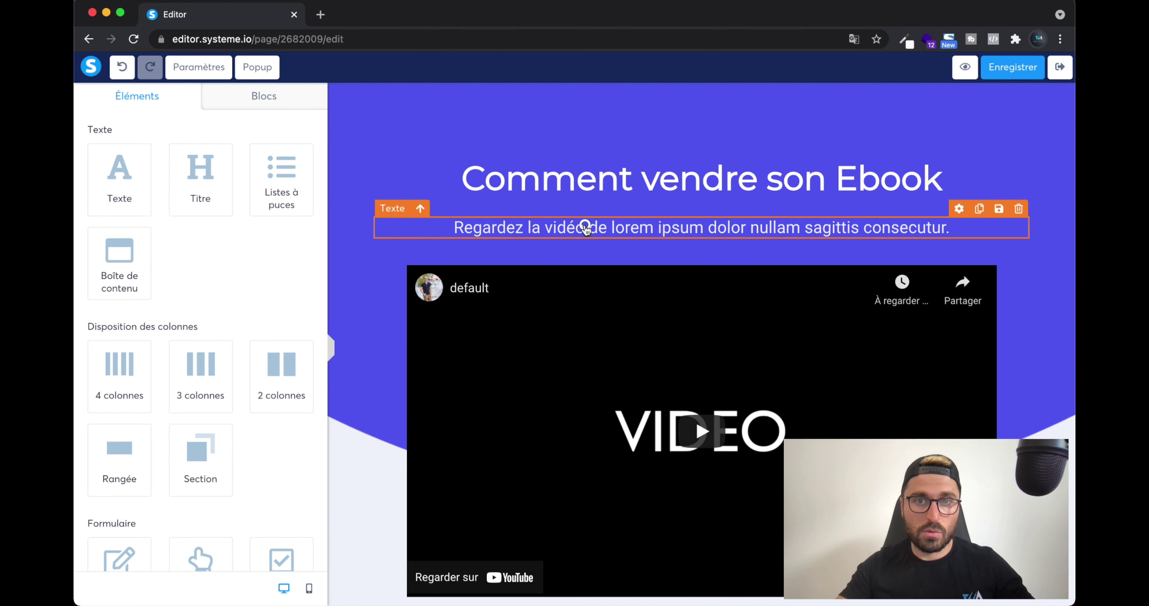
Change the subtitle under the headline to "Regardez la vidéo pour comprendre le contenu de mon ebook.".
{"action": "left_click", "coordinate": [585, 228]}
{"action": "triple_click", "coordinate": [585, 225]}
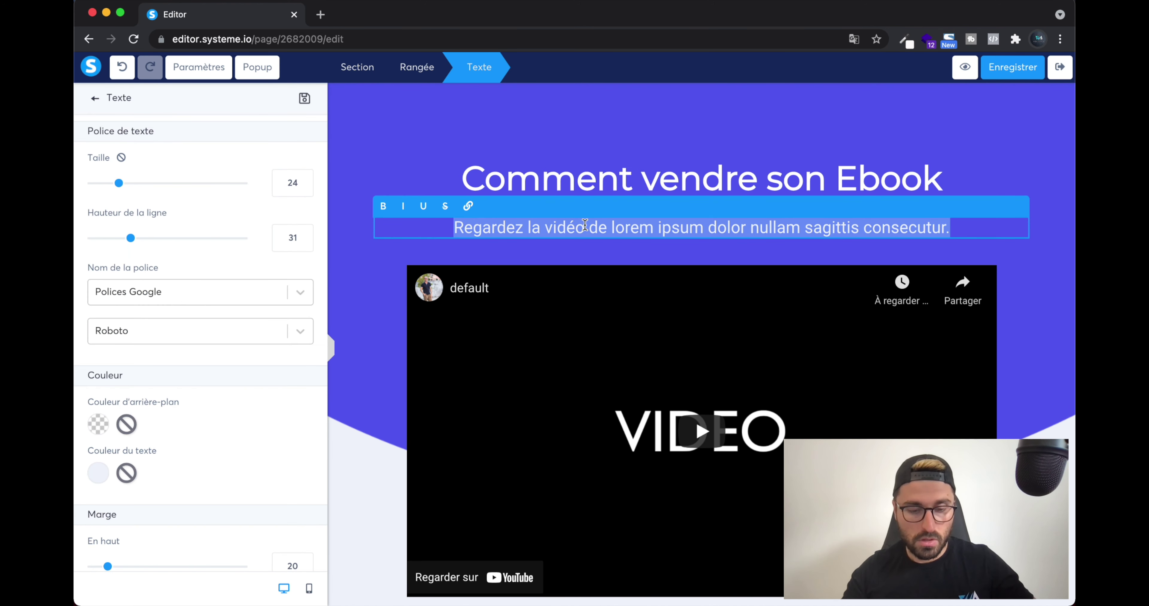
{"action": "left_click", "coordinate": [585, 225]}
{"action": "left_click_drag", "start_coordinate": [585, 225], "coordinate": [601, 249]}
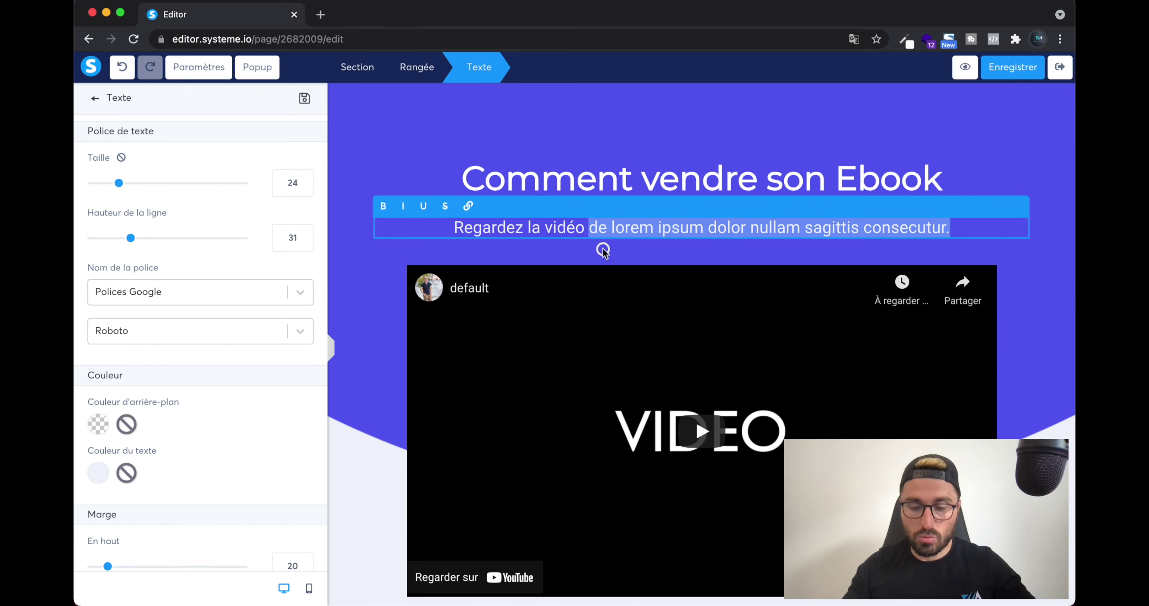
{"action": "type", "text": "pour comprend"}
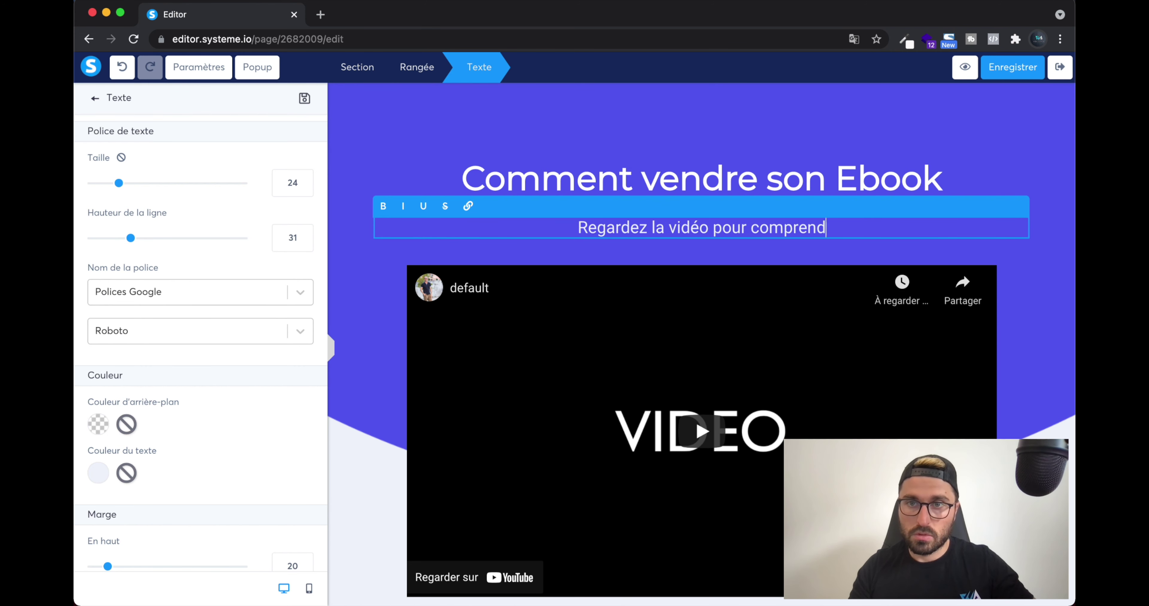
{"action": "type", "text": "re le contenu "}
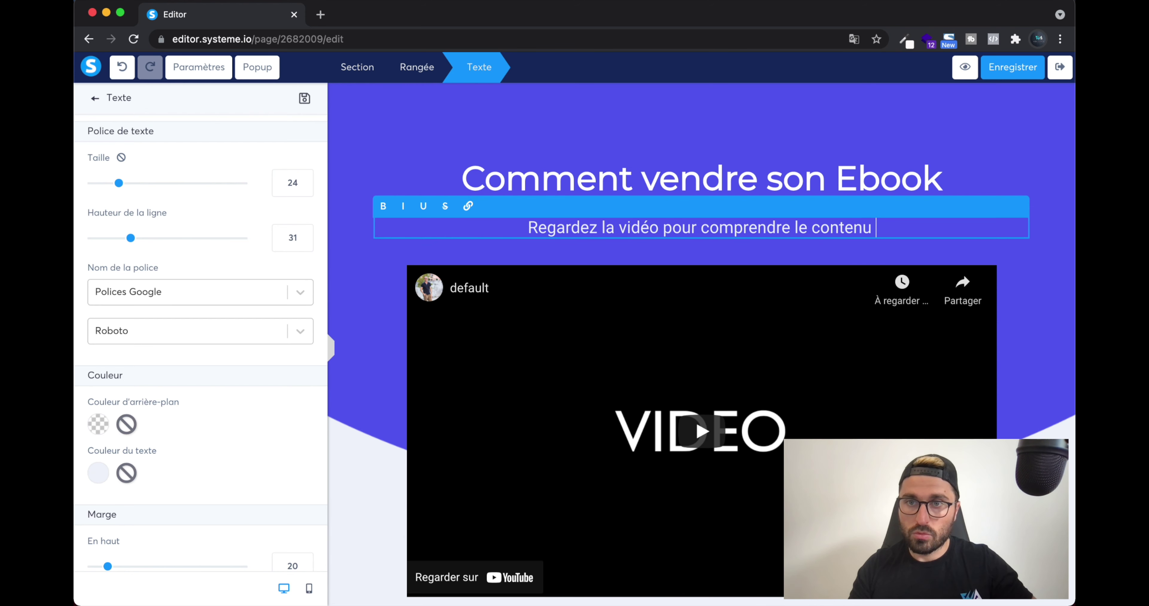
{"action": "type", "text": "de mon ebook"}
{"action": "key", "text": "BackSpace"}
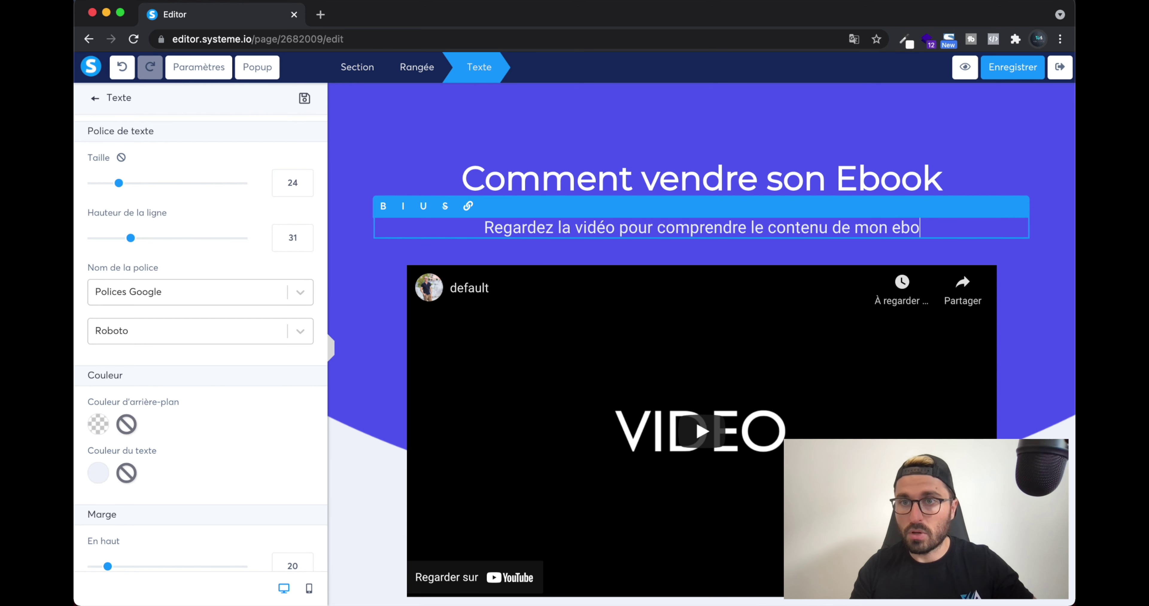
{"action": "type", "text": "ok."}
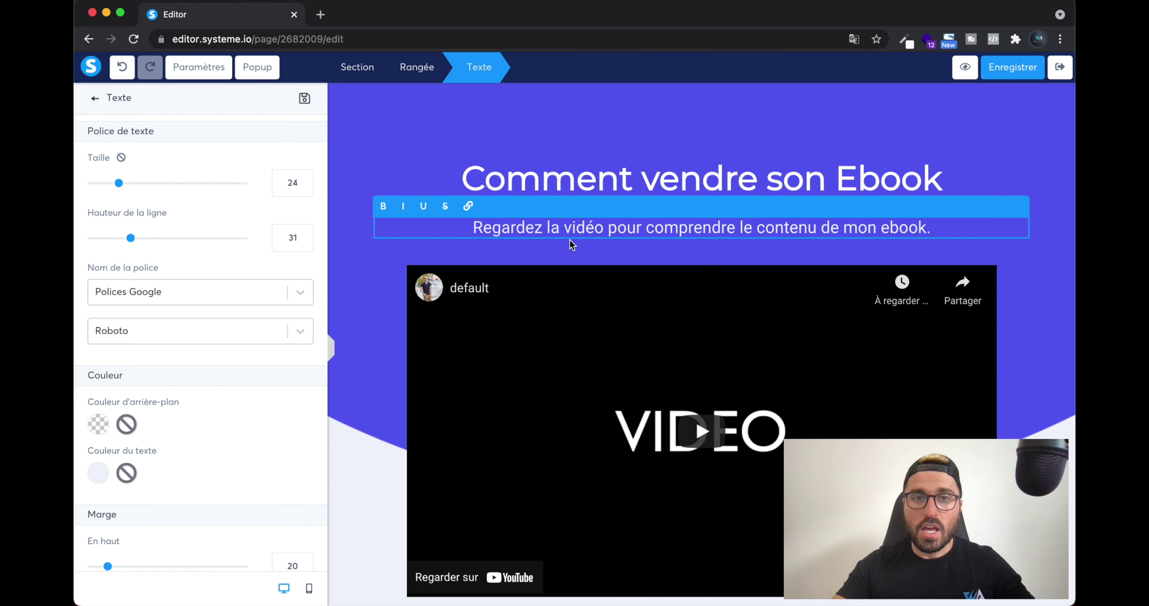
{"action": "left_click", "coordinate": [371, 287]}
Replace the placeholder text beside the payment logos' shield icon with "Paiement securisé".
{"action": "scroll", "coordinate": [553, 232], "scroll_direction": "down", "scroll_amount": 8}
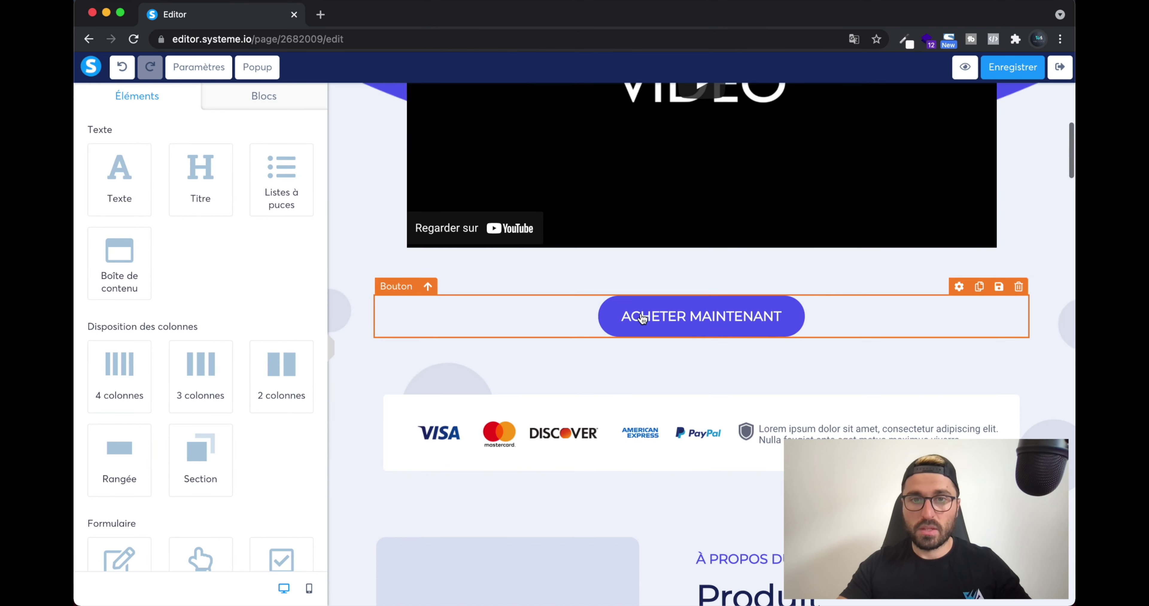
{"action": "scroll", "coordinate": [634, 321], "scroll_direction": "up", "scroll_amount": 7}
{"action": "scroll", "coordinate": [642, 319], "scroll_direction": "down", "scroll_amount": 4}
{"action": "scroll", "coordinate": [642, 319], "scroll_direction": "down", "scroll_amount": 5}
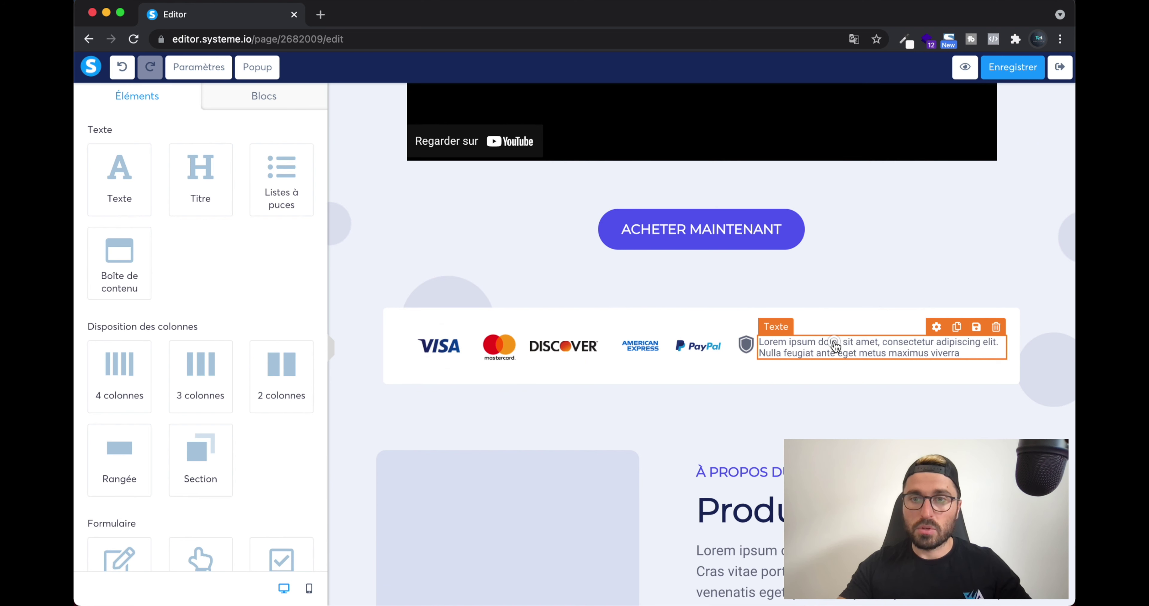
{"action": "triple_click", "coordinate": [836, 342]}
{"action": "type", "text": "paiement s"}
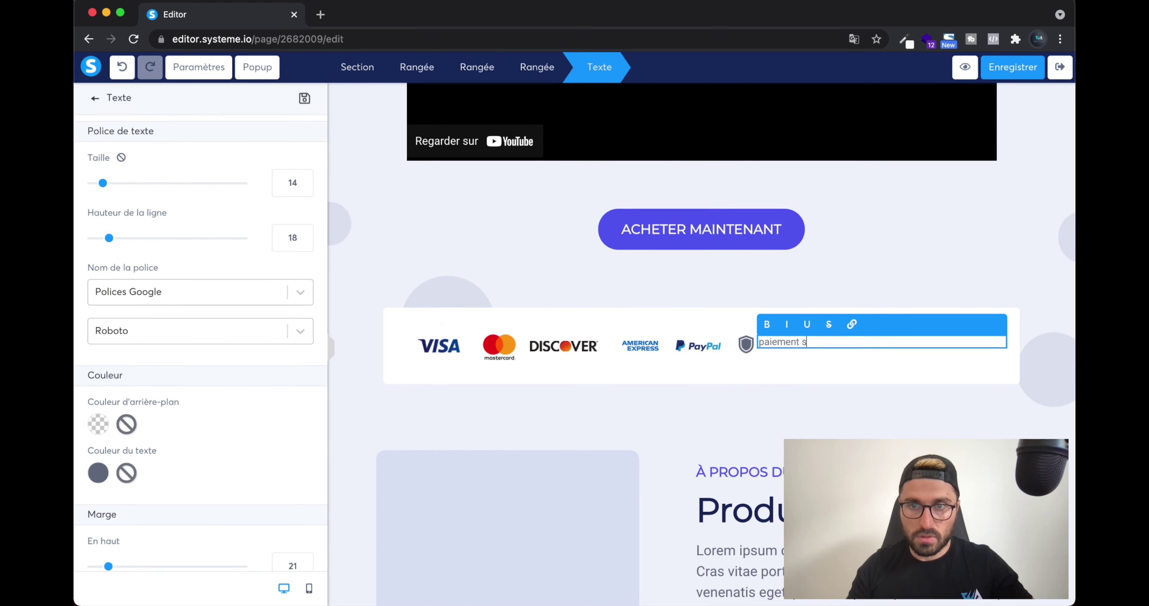
{"action": "type", "text": "ecurisé"}
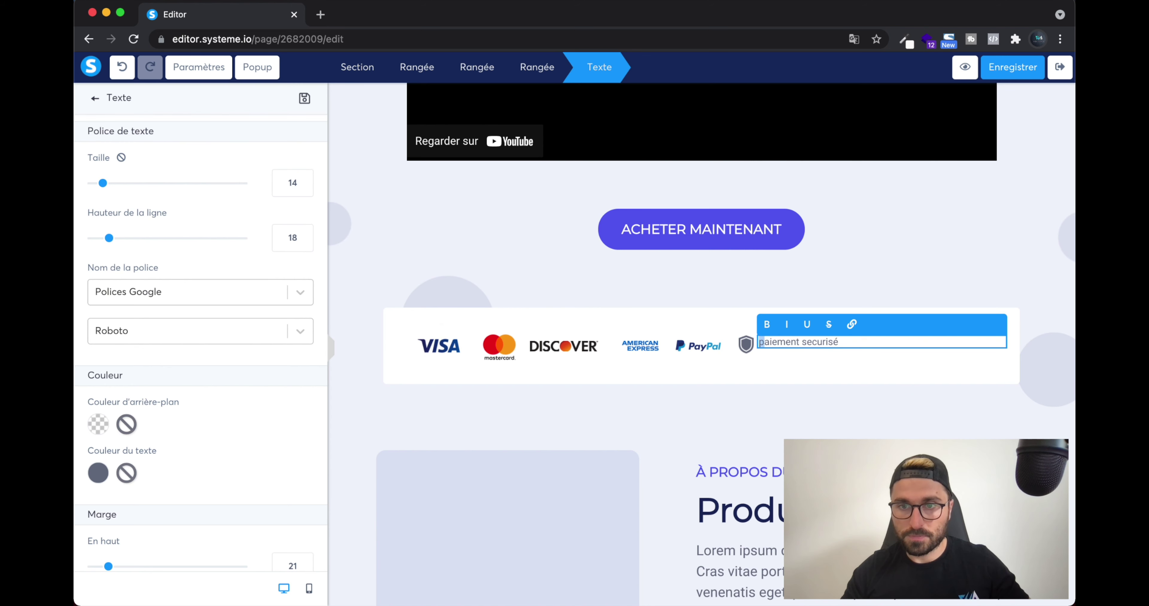
{"action": "type", "text": "P"}
{"action": "left_click", "coordinate": [862, 374]}
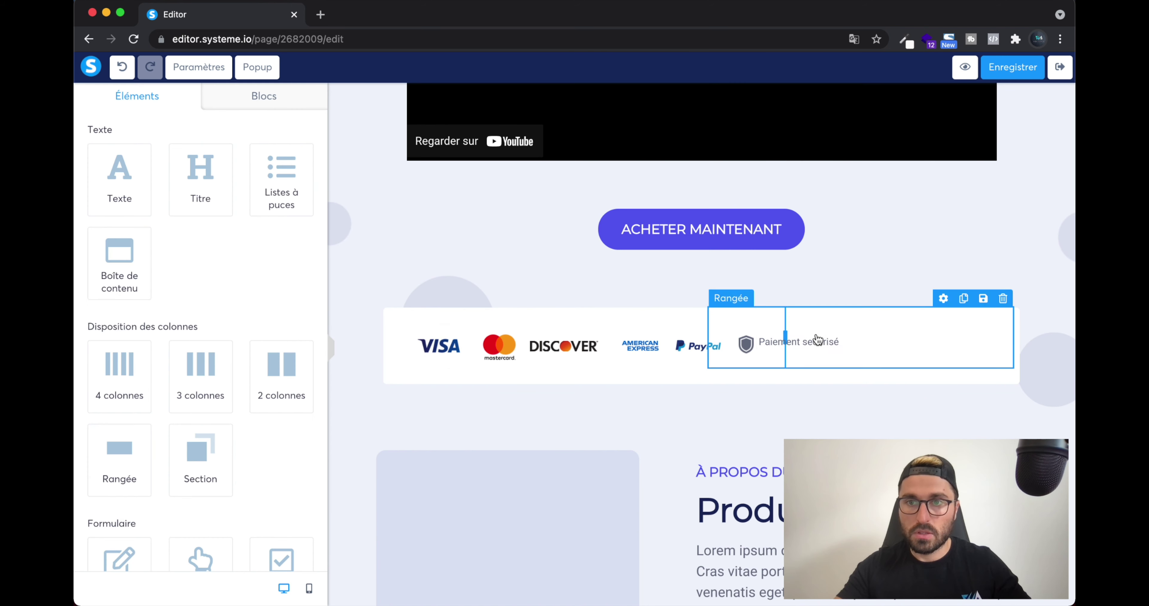
Set the top margin of the "Paiement securisé" text to 26 to align it with the shield icon.
{"action": "left_click", "coordinate": [816, 345]}
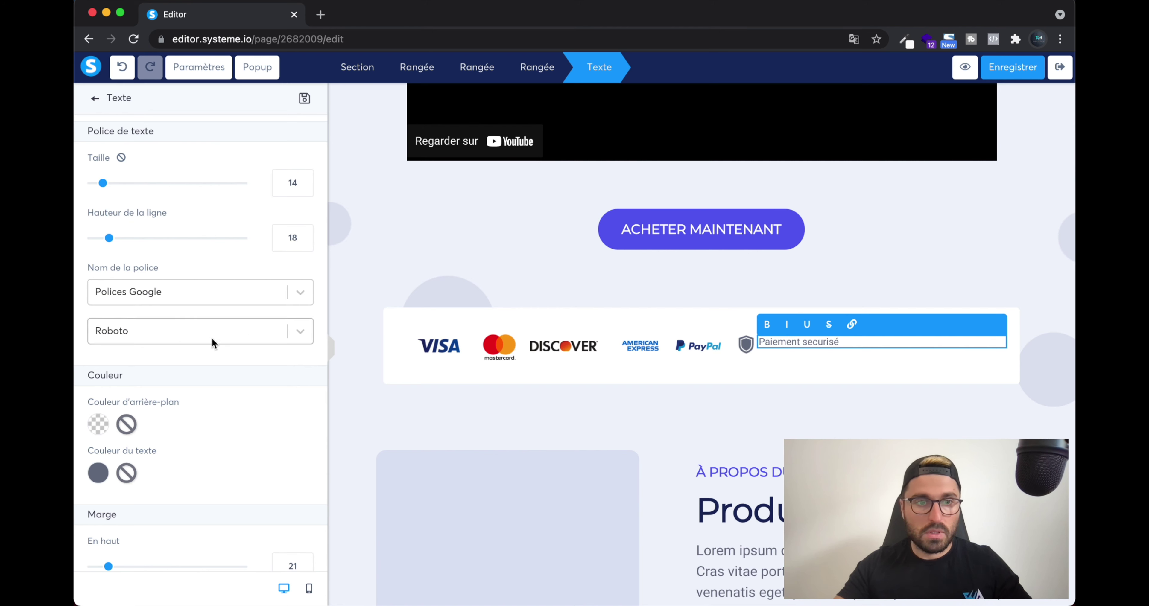
{"action": "scroll", "coordinate": [211, 348], "scroll_direction": "down", "scroll_amount": 5}
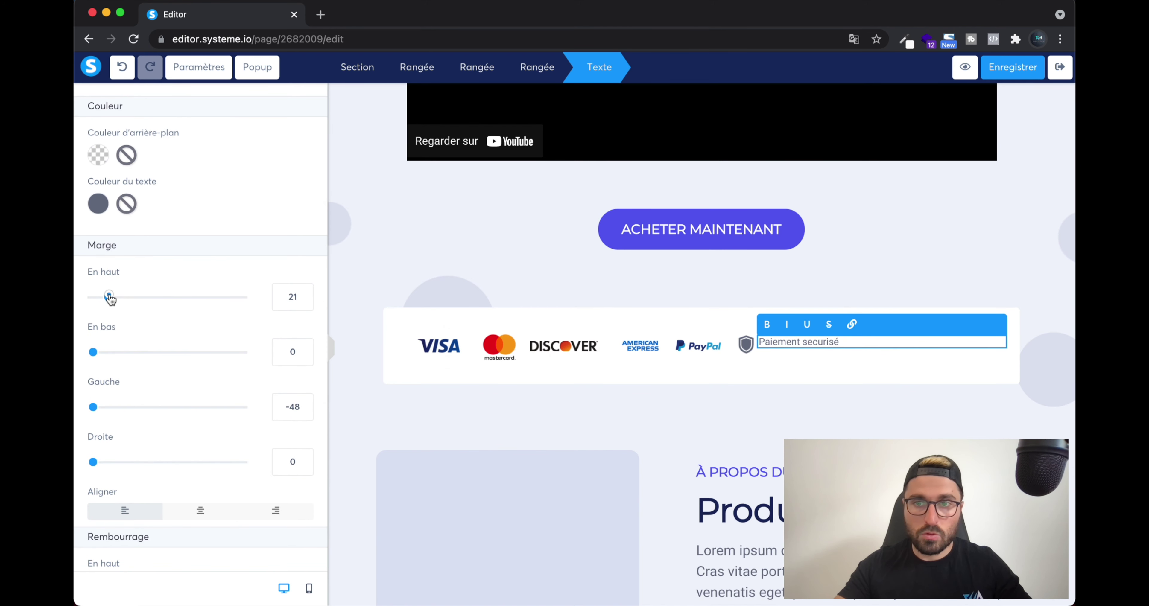
{"action": "left_click_drag", "start_coordinate": [109, 297], "coordinate": [114, 297]}
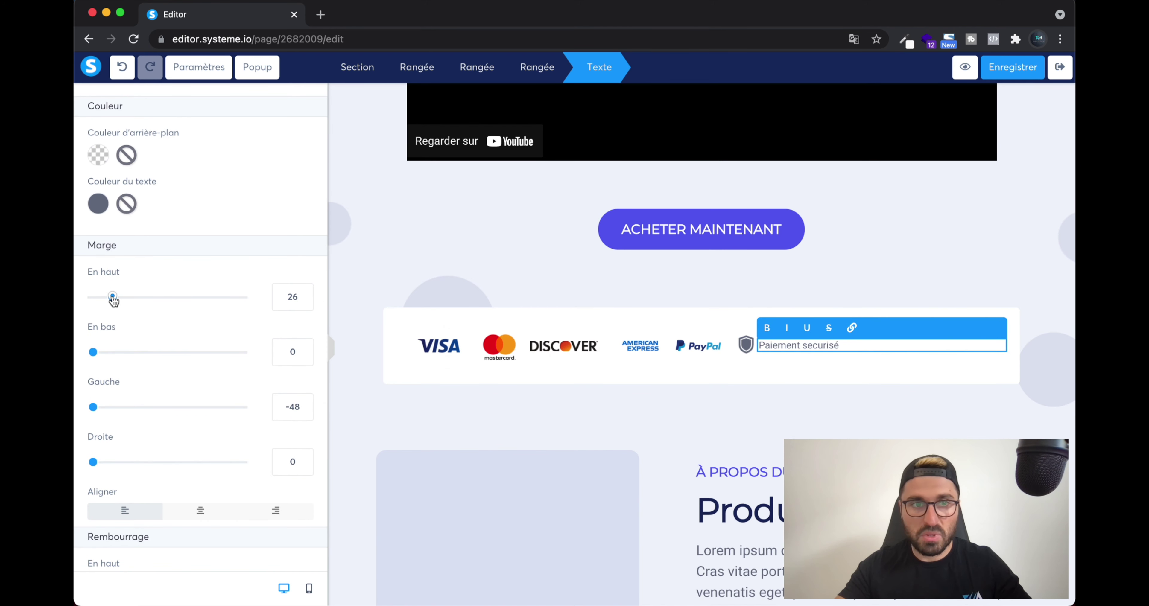
{"action": "left_click", "coordinate": [540, 387]}
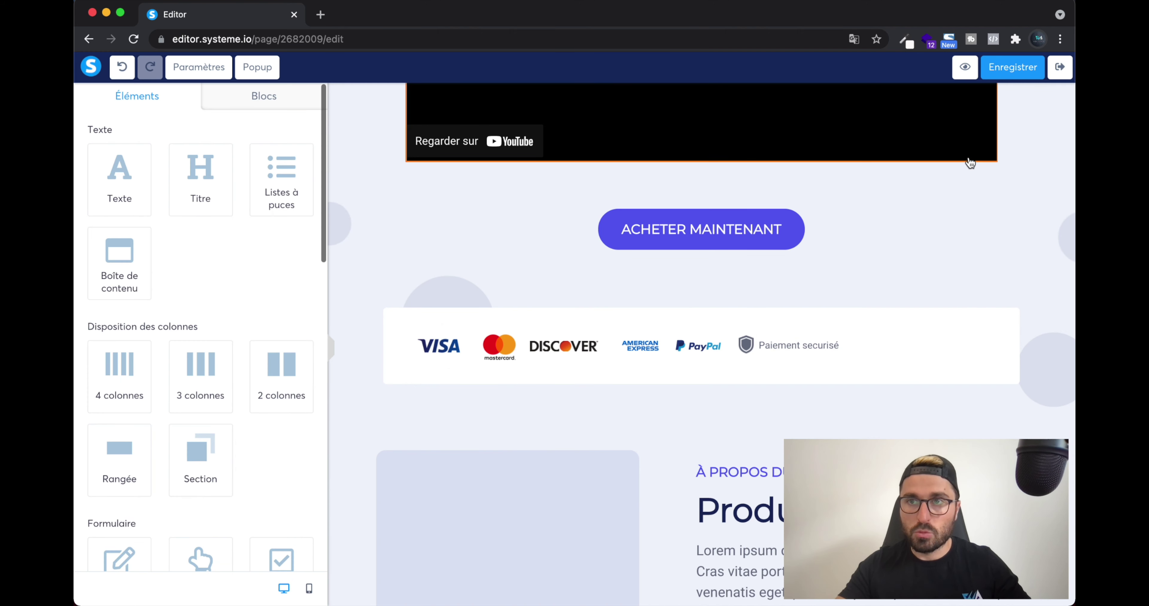
Replace the "Produit" heading in the "À propos du" section with "l'ebook".
{"action": "scroll", "coordinate": [728, 269], "scroll_direction": "up", "scroll_amount": 10}
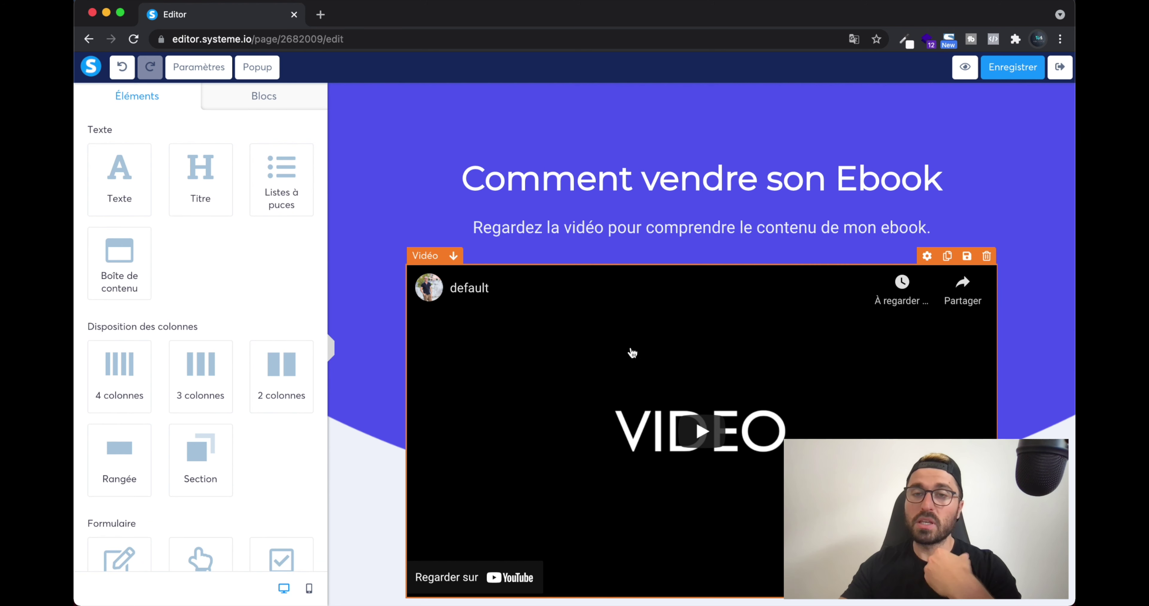
{"action": "scroll", "coordinate": [633, 353], "scroll_direction": "down", "scroll_amount": 5}
{"action": "scroll", "coordinate": [632, 348], "scroll_direction": "down", "scroll_amount": 4}
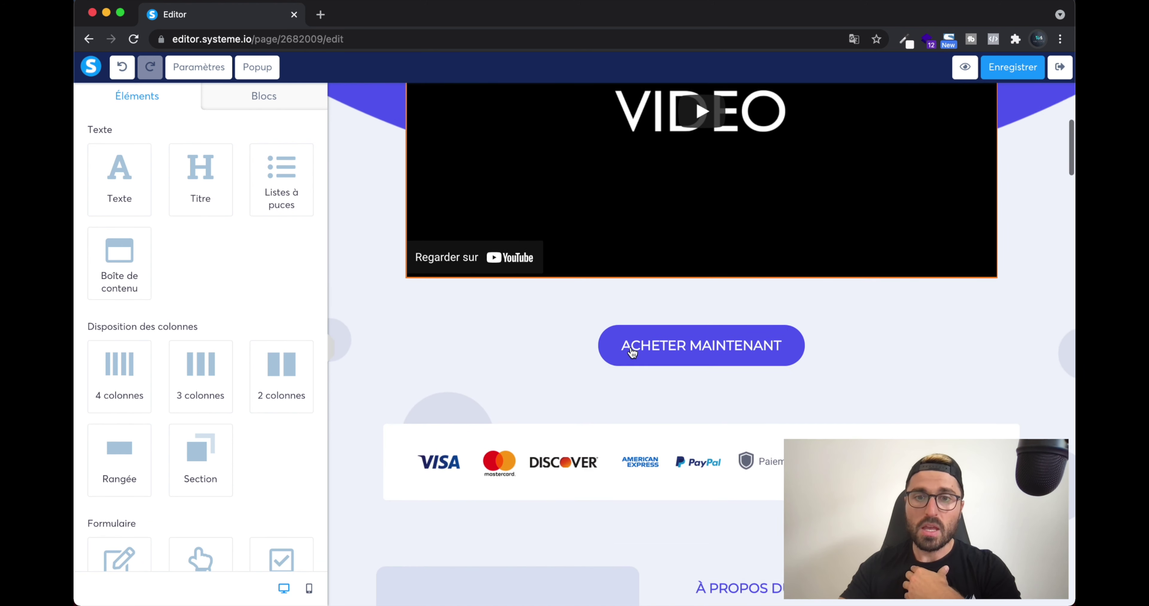
{"action": "scroll", "coordinate": [694, 322], "scroll_direction": "down", "scroll_amount": 2}
{"action": "scroll", "coordinate": [694, 322], "scroll_direction": "down", "scroll_amount": 3}
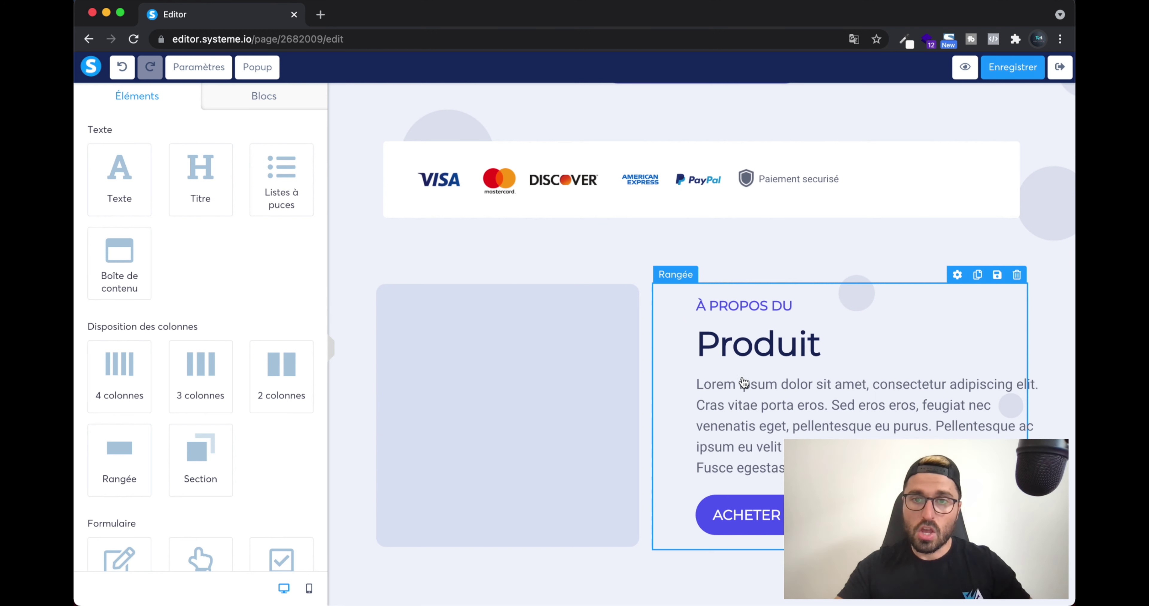
{"action": "double_click", "coordinate": [798, 341]}
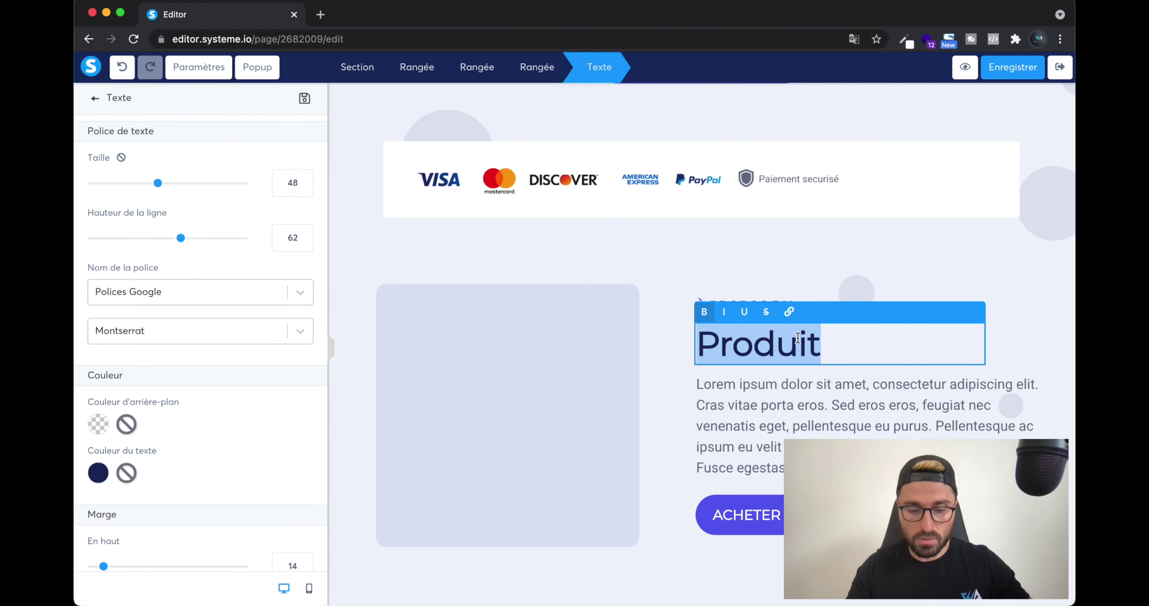
{"action": "key", "text": "BackSpace"}
{"action": "type", "text": "l'ebook"}
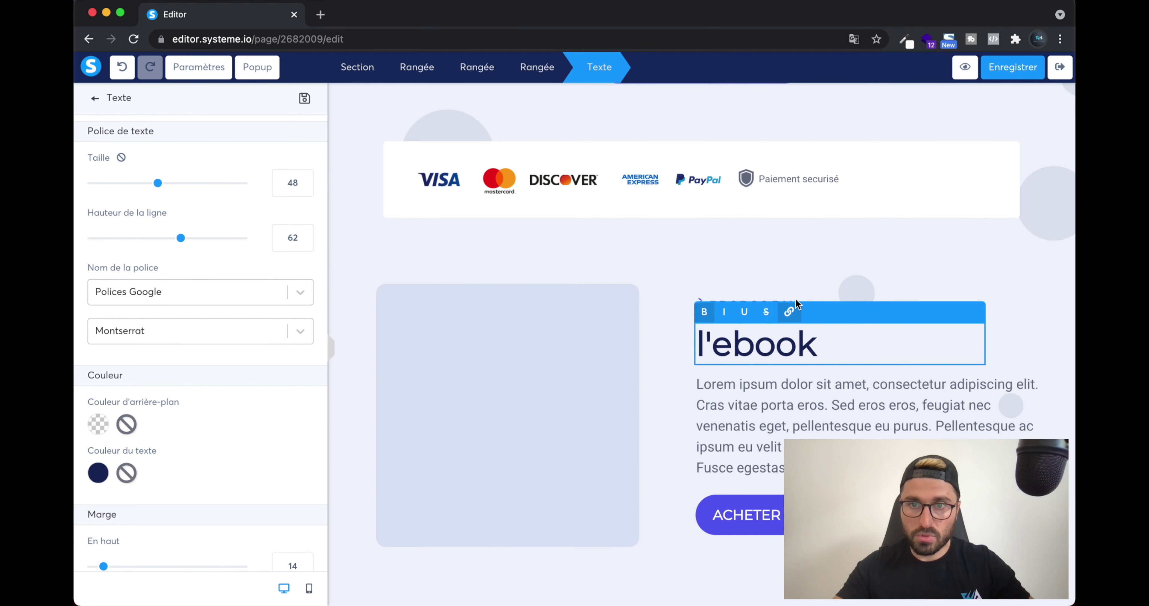
Change the small label above the "l'ebook" heading to "À PROPOS DE".
{"action": "left_click", "coordinate": [796, 304]}
{"action": "double_click", "coordinate": [793, 305]}
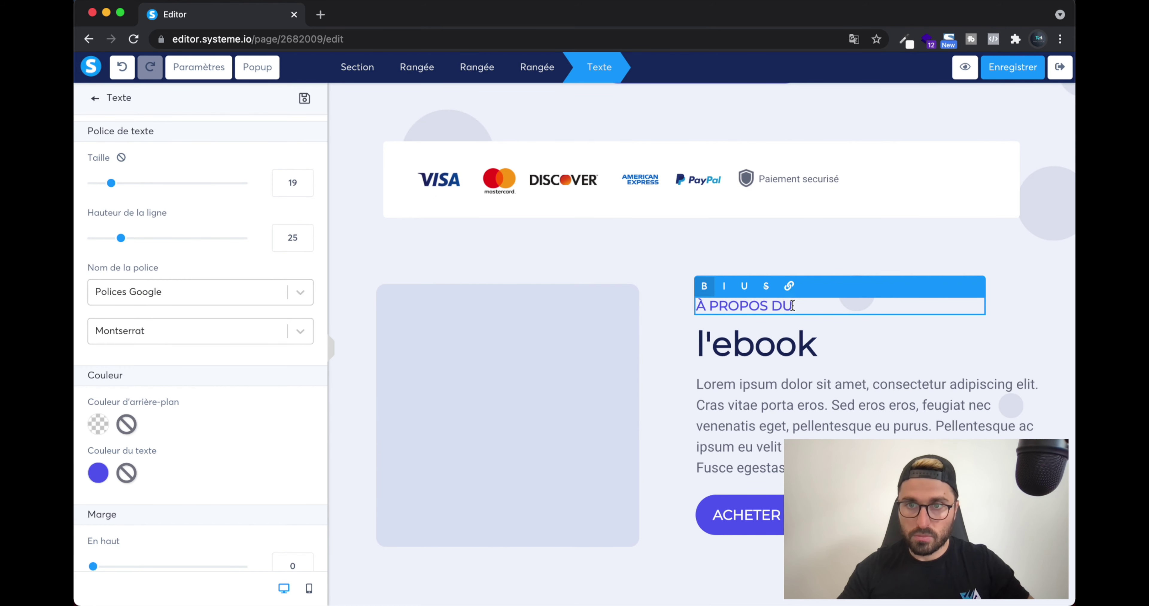
{"action": "type", "text": "DE"}
Examine the description text and the placeholder image's settings in the ebook section.
{"action": "left_click", "coordinate": [772, 401]}
{"action": "left_click", "coordinate": [769, 401]}
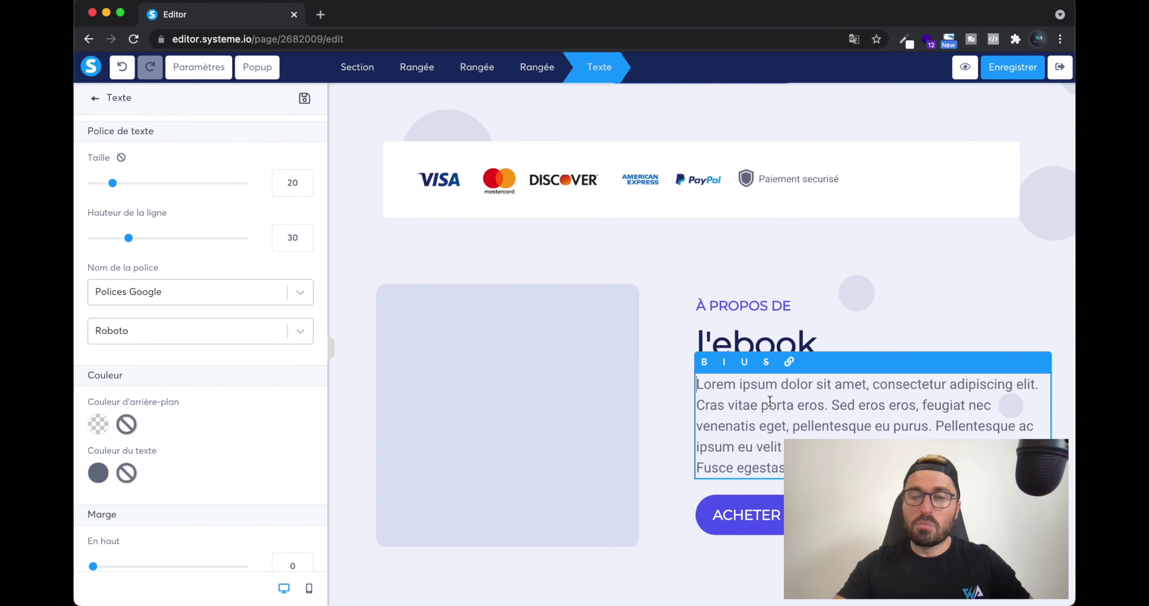
{"action": "left_click", "coordinate": [469, 373]}
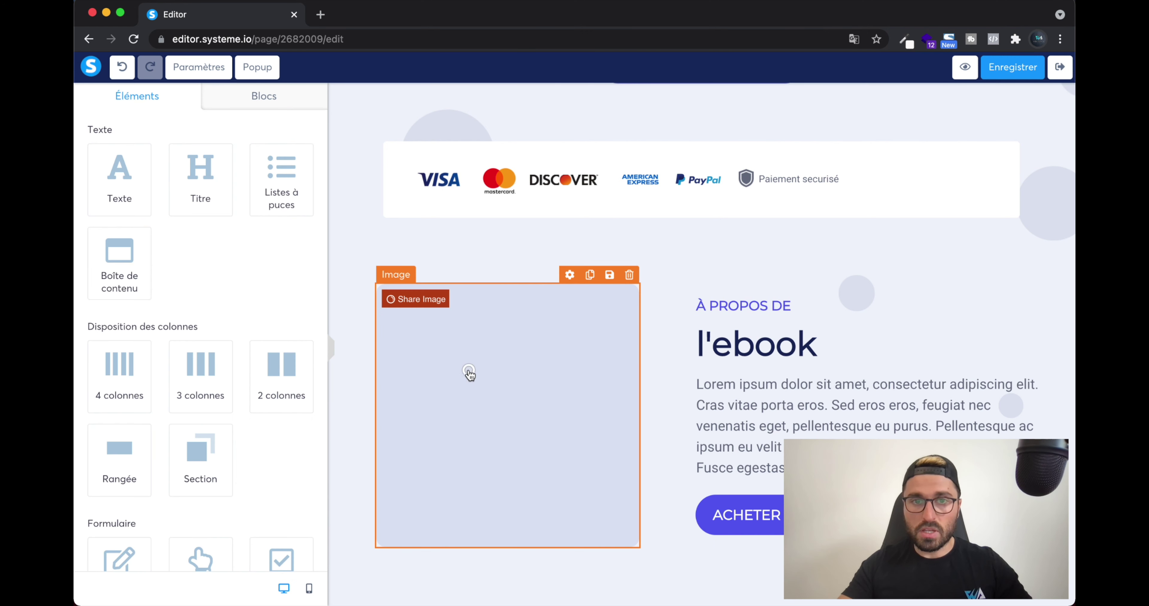
{"action": "left_click", "coordinate": [462, 352]}
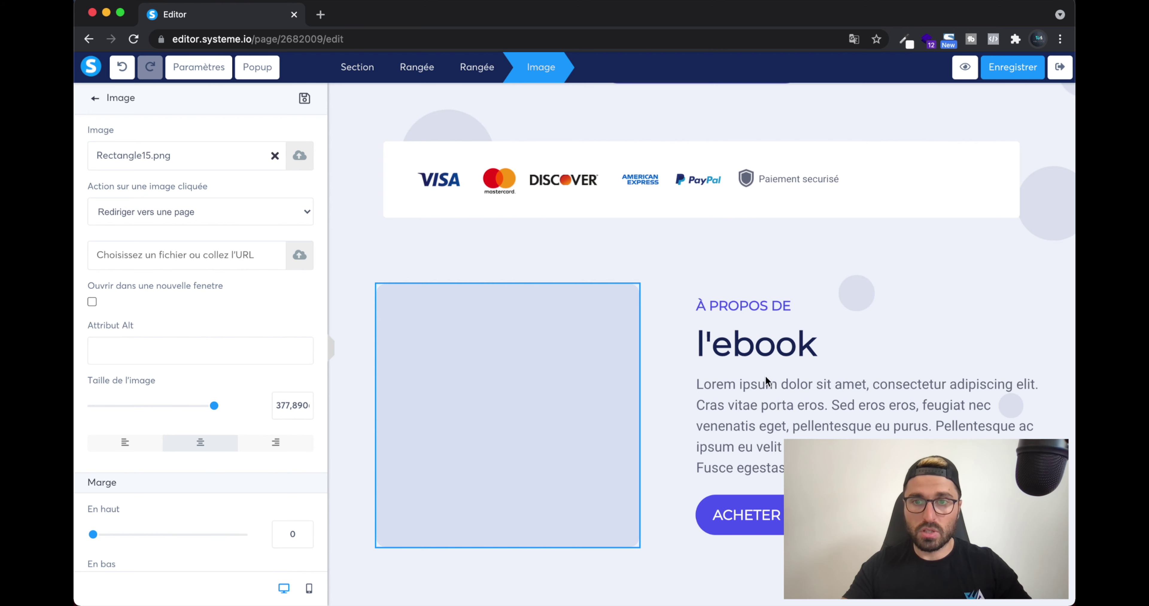
{"action": "left_click", "coordinate": [668, 405]}
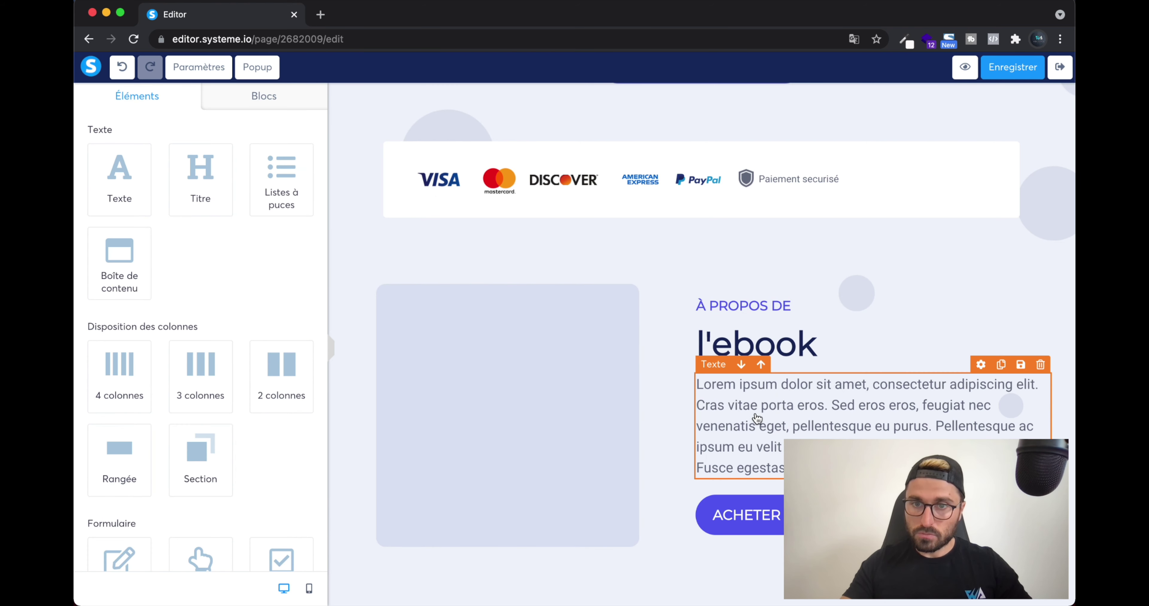
Replace the "Designer" heading with "L'auteur".
{"action": "scroll", "coordinate": [757, 419], "scroll_direction": "down", "scroll_amount": 1}
{"action": "scroll", "coordinate": [694, 394], "scroll_direction": "down", "scroll_amount": 7}
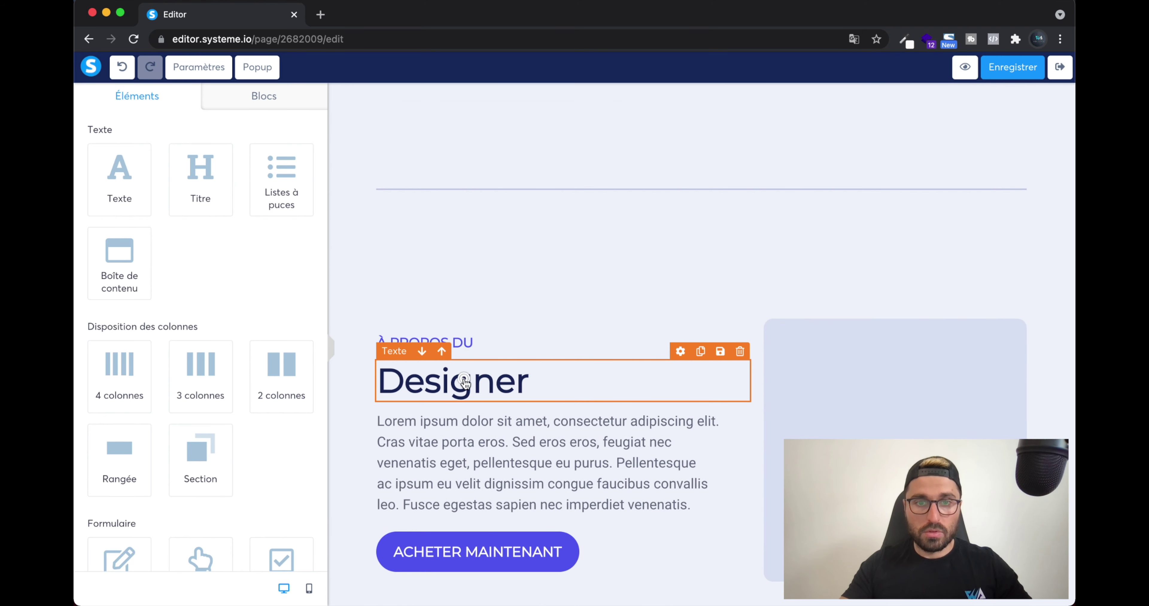
{"action": "double_click", "coordinate": [464, 379]}
{"action": "type", "text": "M"}
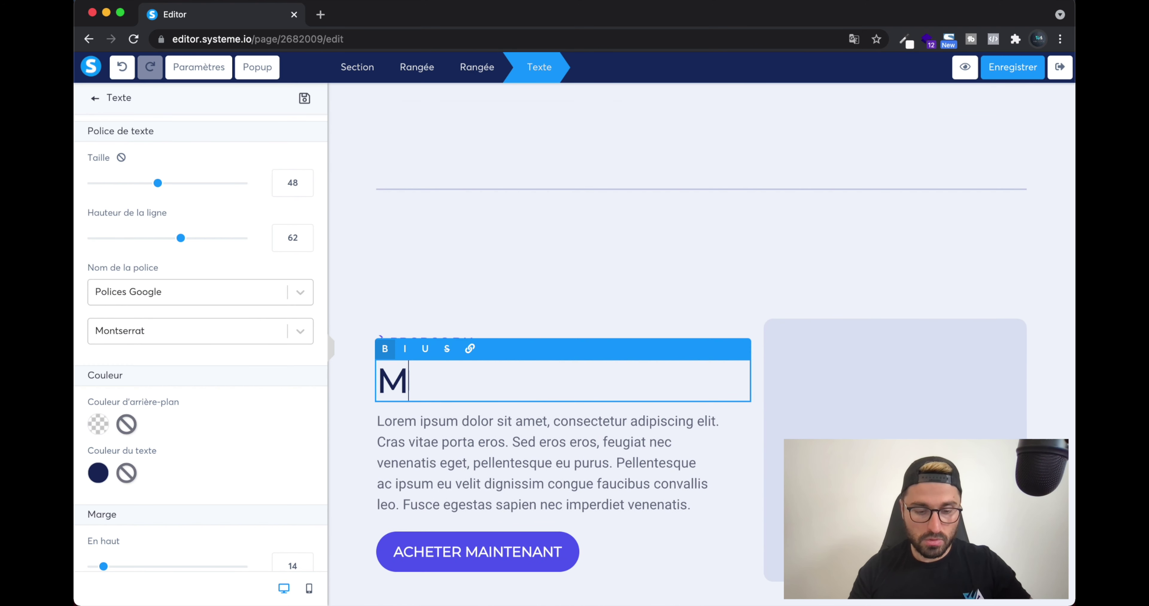
{"action": "key", "text": "BackSpace"}
{"action": "type", "text": "L"}
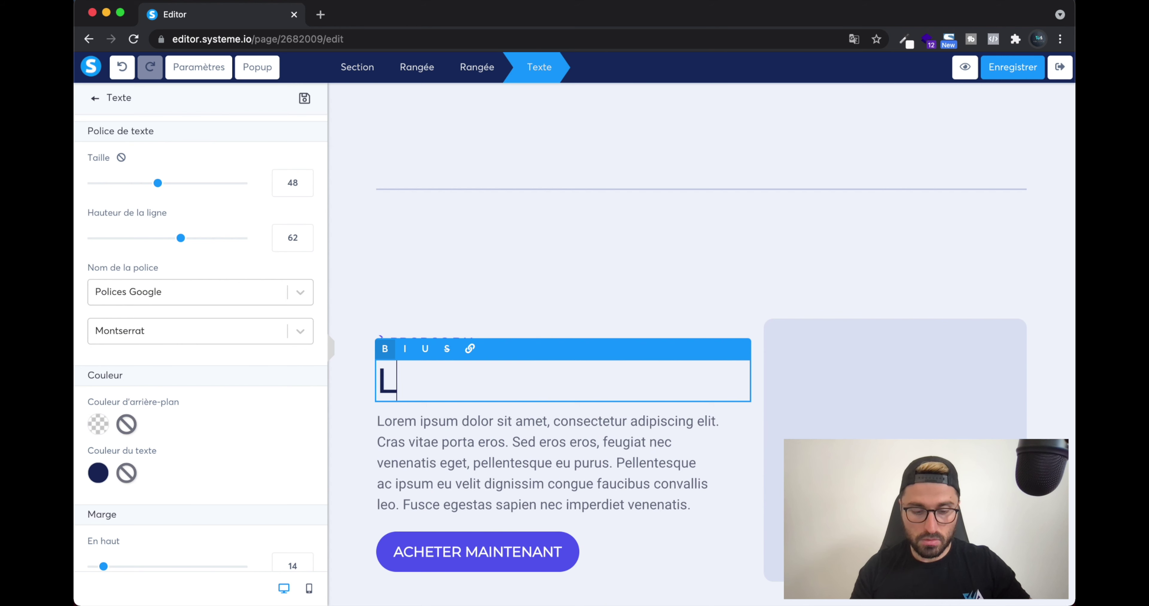
{"action": "type", "text": "'auteyr"}
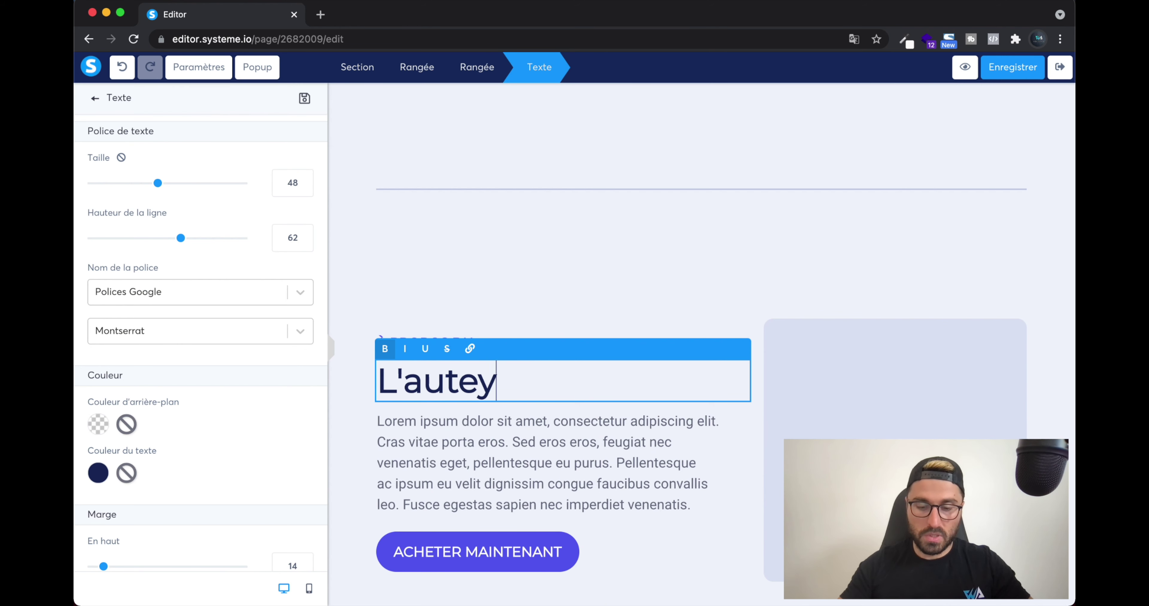
{"action": "key", "text": "BackSpace"}
{"action": "type", "text": "ur"}
{"action": "left_click", "coordinate": [474, 287]}
Change the small label above the "L'auteur" heading to "À PROPOS DE".
{"action": "left_click", "coordinate": [478, 347]}
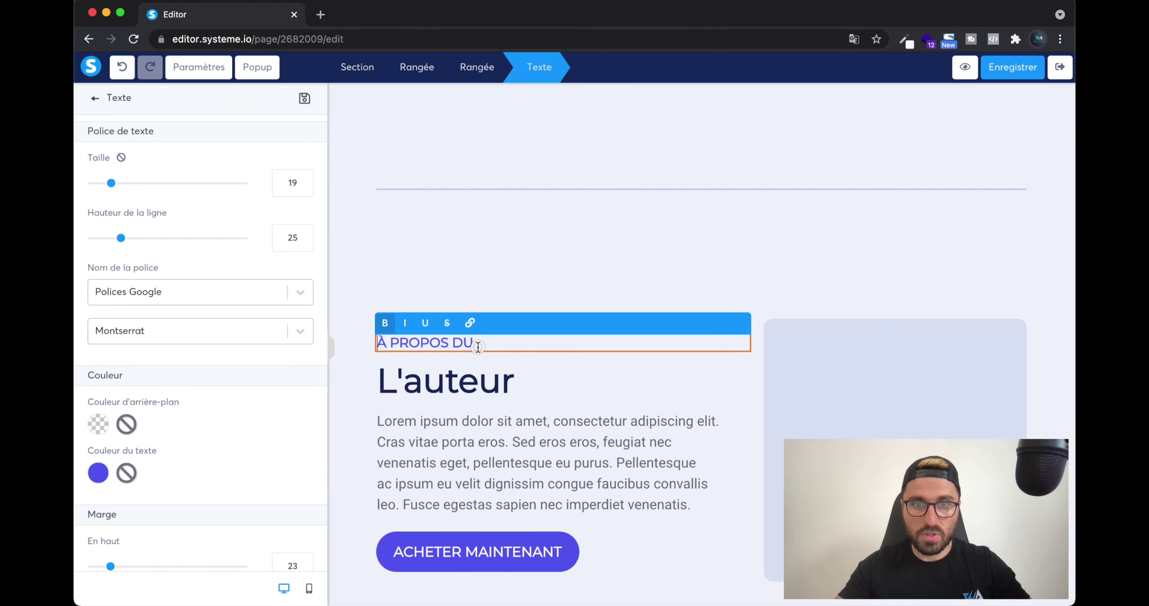
{"action": "key", "text": "BackSpace"}
{"action": "type", "text": "E"}
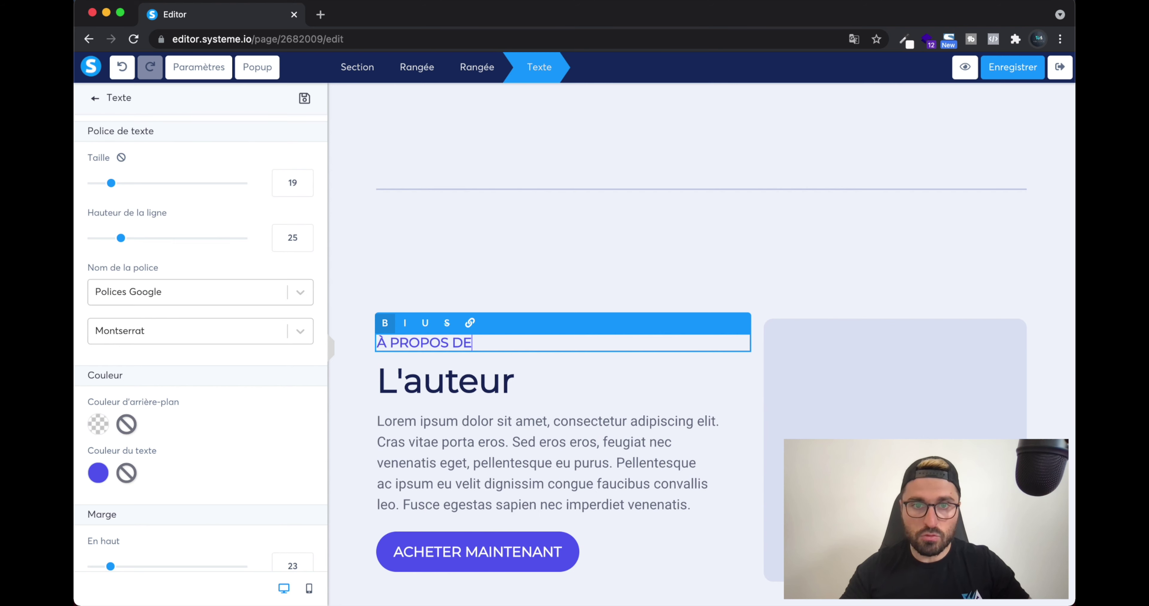
{"action": "left_click", "coordinate": [491, 430]}
Change the testimonials heading under "CE QU'ILS DISENT" to "À propos de notre super ebook".
{"action": "scroll", "coordinate": [579, 441], "scroll_direction": "down", "scroll_amount": 2}
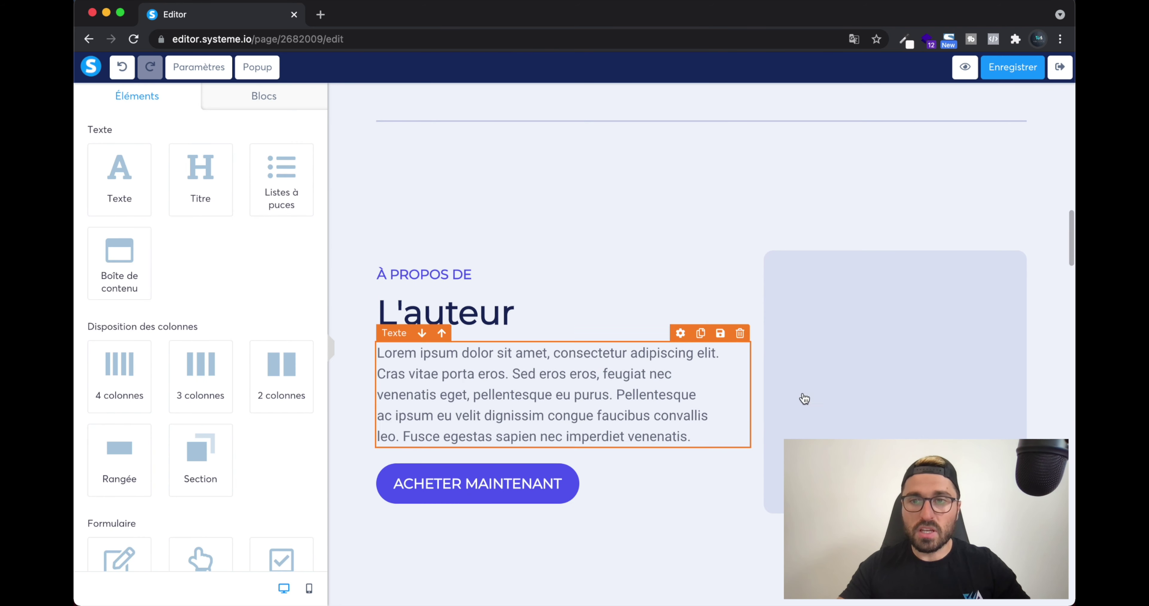
{"action": "scroll", "coordinate": [592, 264], "scroll_direction": "down", "scroll_amount": 10}
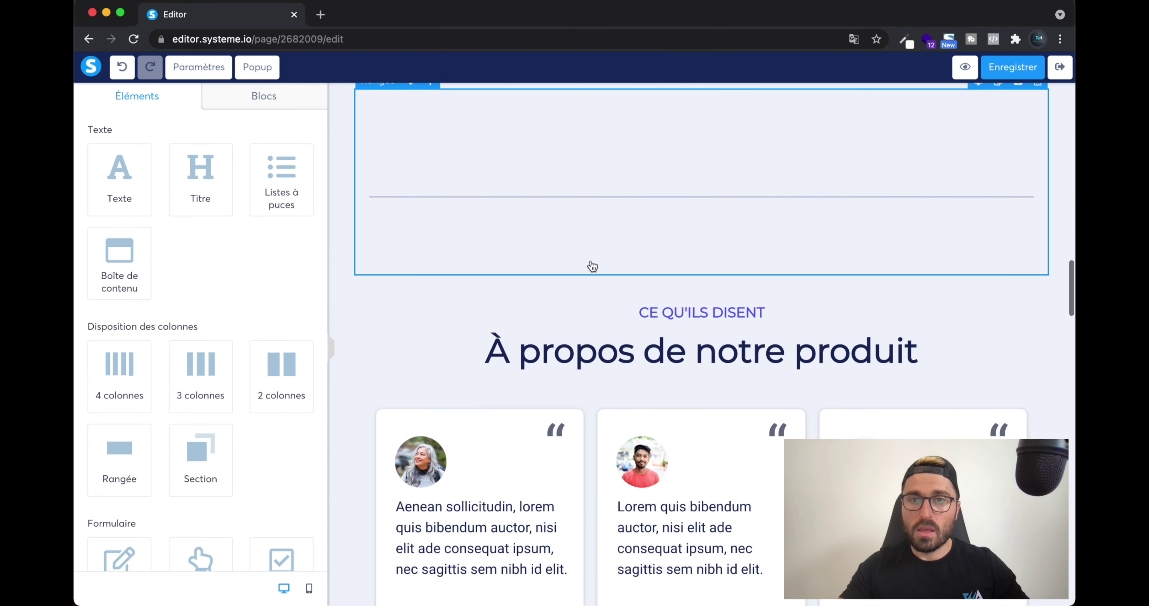
{"action": "scroll", "coordinate": [593, 266], "scroll_direction": "down", "scroll_amount": 2}
{"action": "double_click", "coordinate": [674, 291]}
{"action": "left_click", "coordinate": [687, 293]}
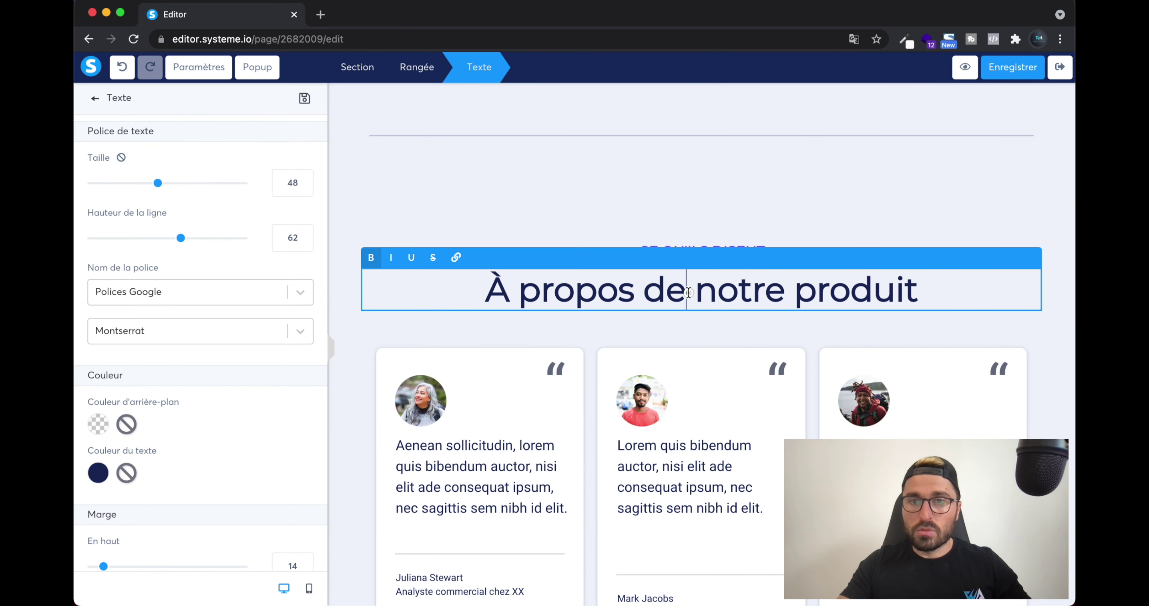
{"action": "left_click_drag", "start_coordinate": [797, 298], "coordinate": [935, 298]}
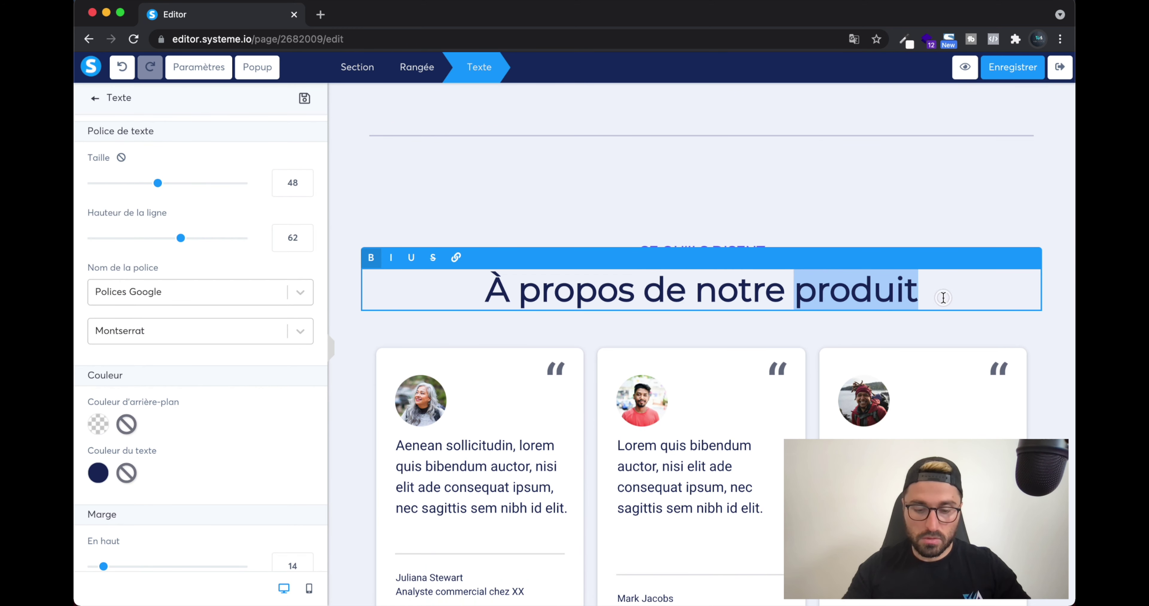
{"action": "type", "text": "super"}
{"action": "key", "text": "BackSpace"}
{"action": "type", "text": "per e"}
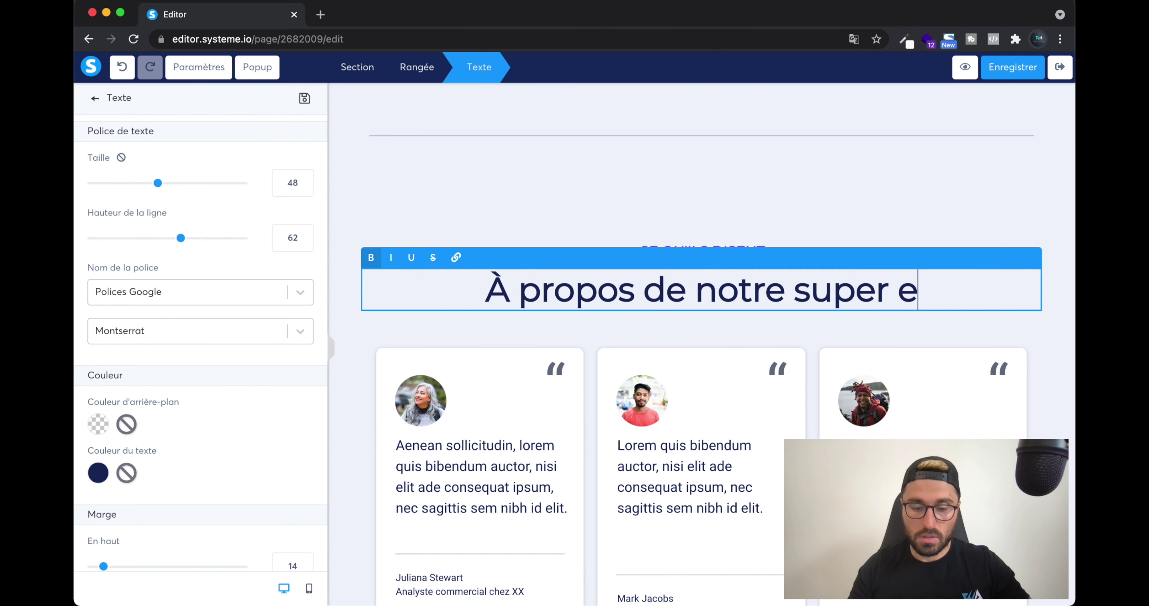
{"action": "type", "text": "book"}
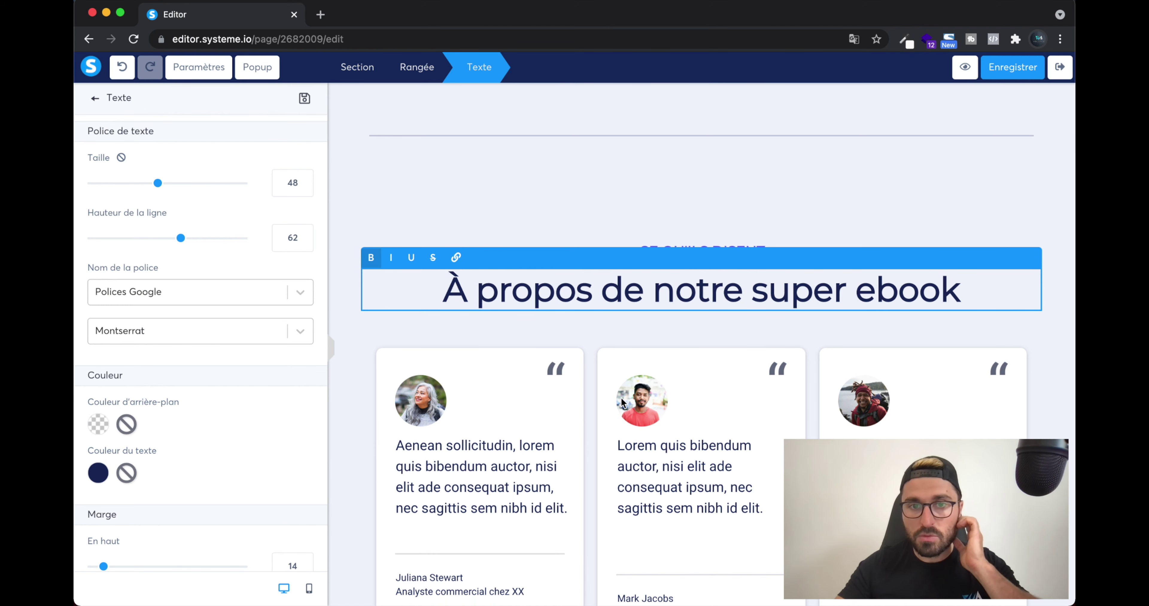
{"action": "left_click", "coordinate": [395, 332]}
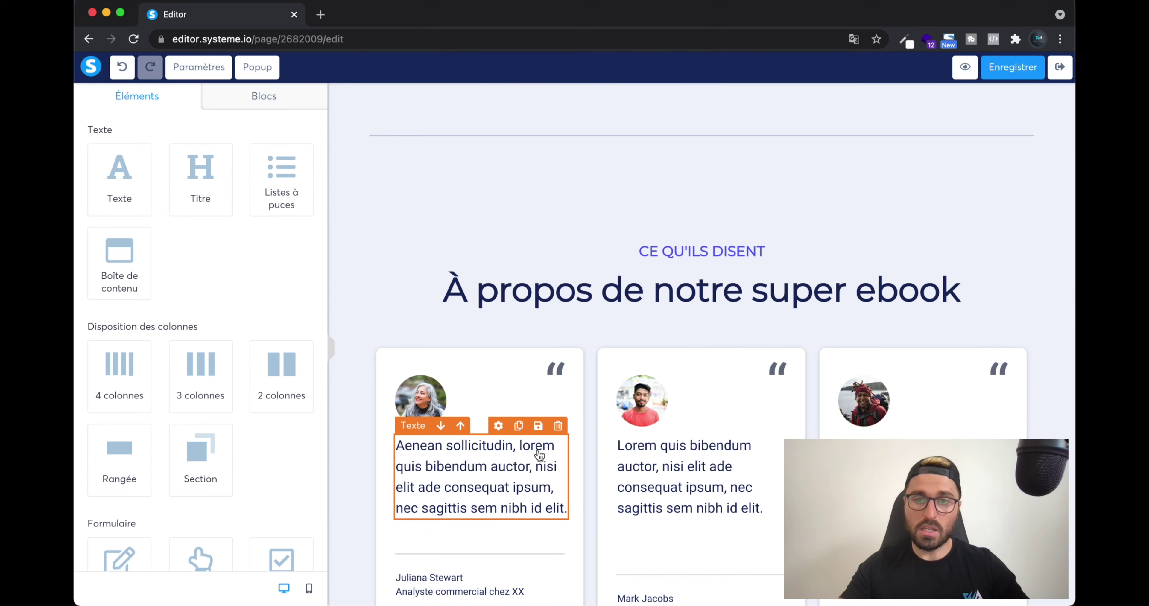
Review the three testimonial cards and the "À propos de l'auteur" section below them.
{"action": "scroll", "coordinate": [535, 454], "scroll_direction": "down", "scroll_amount": 3}
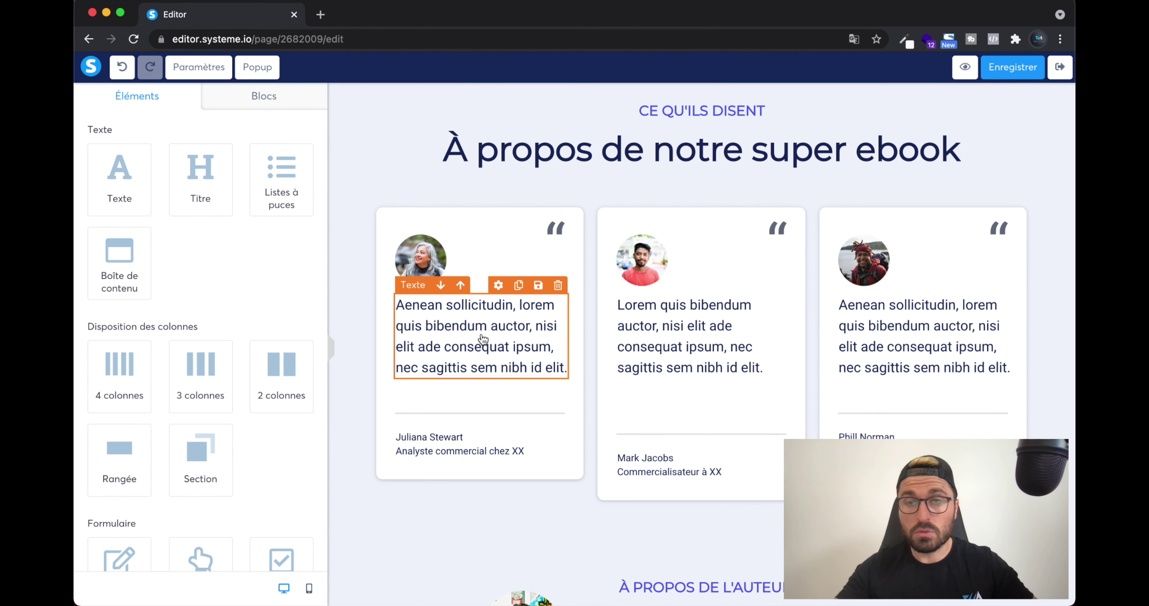
{"action": "scroll", "coordinate": [559, 308], "scroll_direction": "down", "scroll_amount": 2}
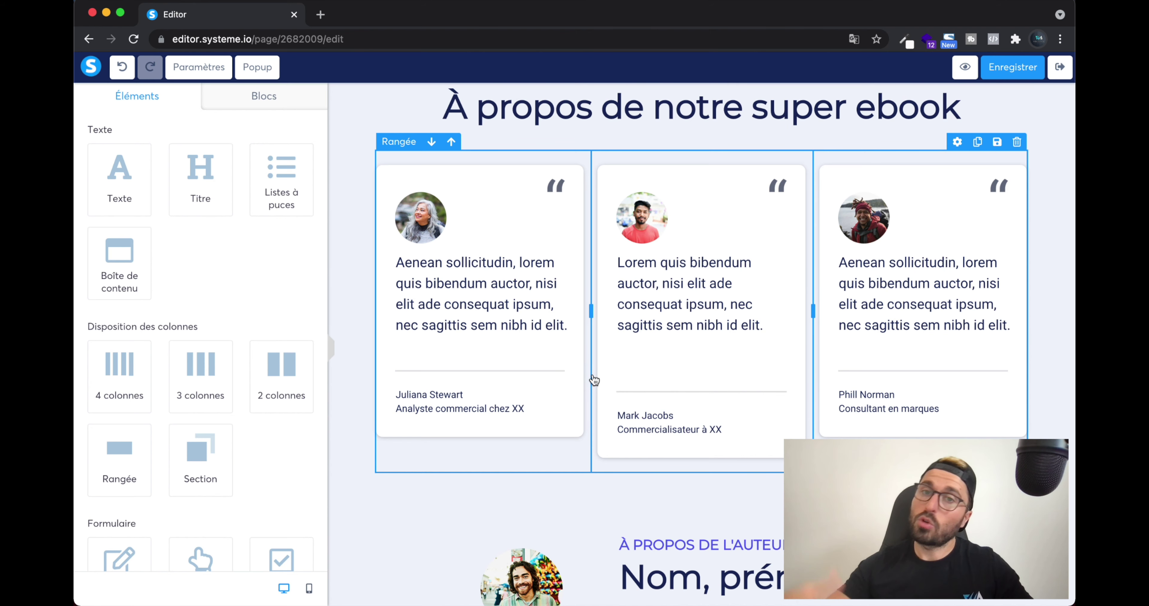
{"action": "scroll", "coordinate": [625, 218], "scroll_direction": "down", "scroll_amount": 1}
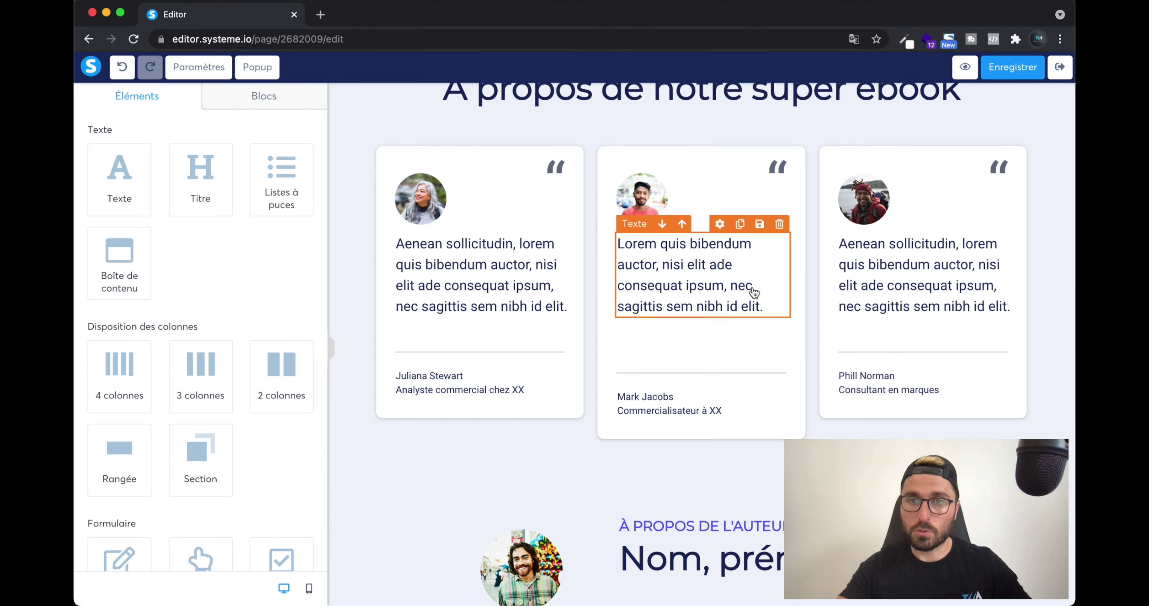
{"action": "scroll", "coordinate": [751, 294], "scroll_direction": "down", "scroll_amount": 1}
{"action": "scroll", "coordinate": [758, 292], "scroll_direction": "up", "scroll_amount": 5}
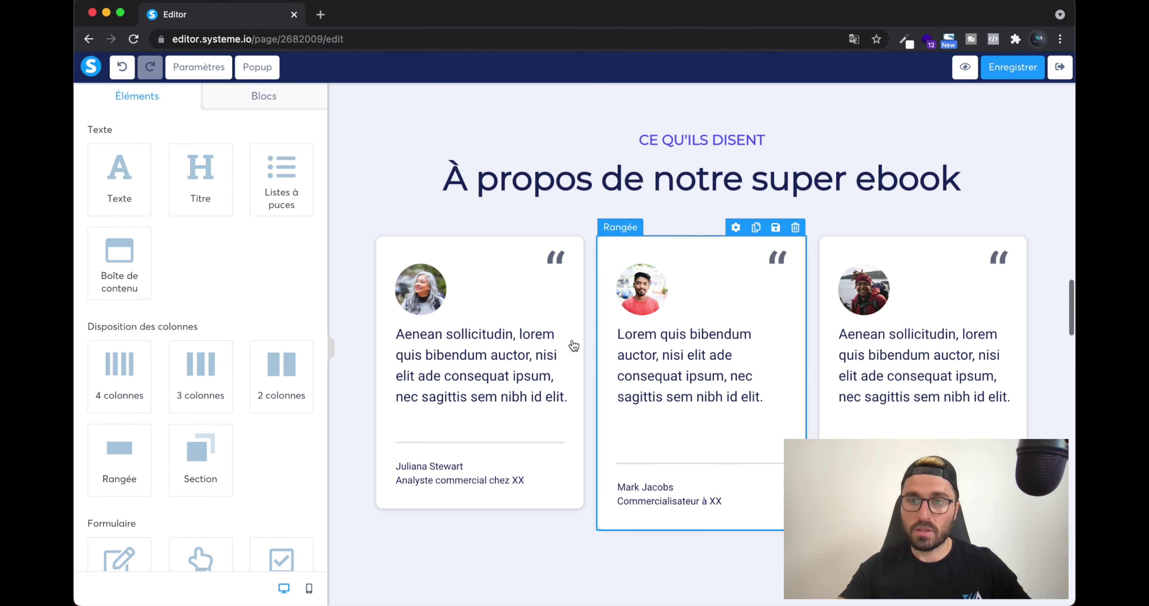
{"action": "scroll", "coordinate": [557, 348], "scroll_direction": "down", "scroll_amount": 10}
{"action": "scroll", "coordinate": [558, 348], "scroll_direction": "down", "scroll_amount": 2}
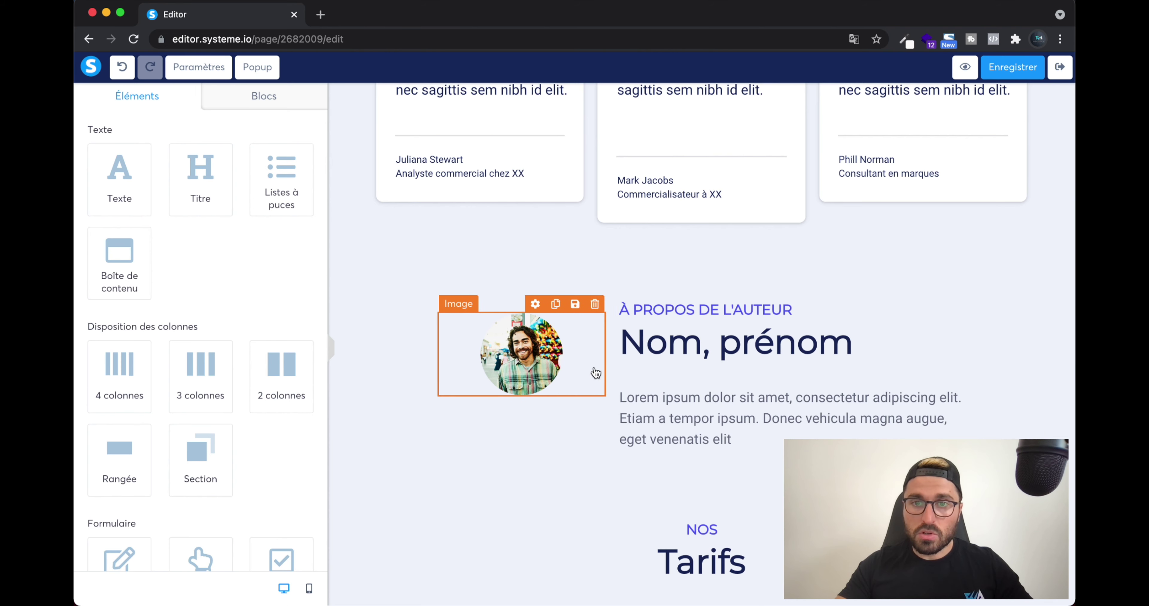
Delete the whole row containing the "L'auteur" heading, its text, purchase button and placeholder image.
{"action": "scroll", "coordinate": [720, 361], "scroll_direction": "up", "scroll_amount": 20}
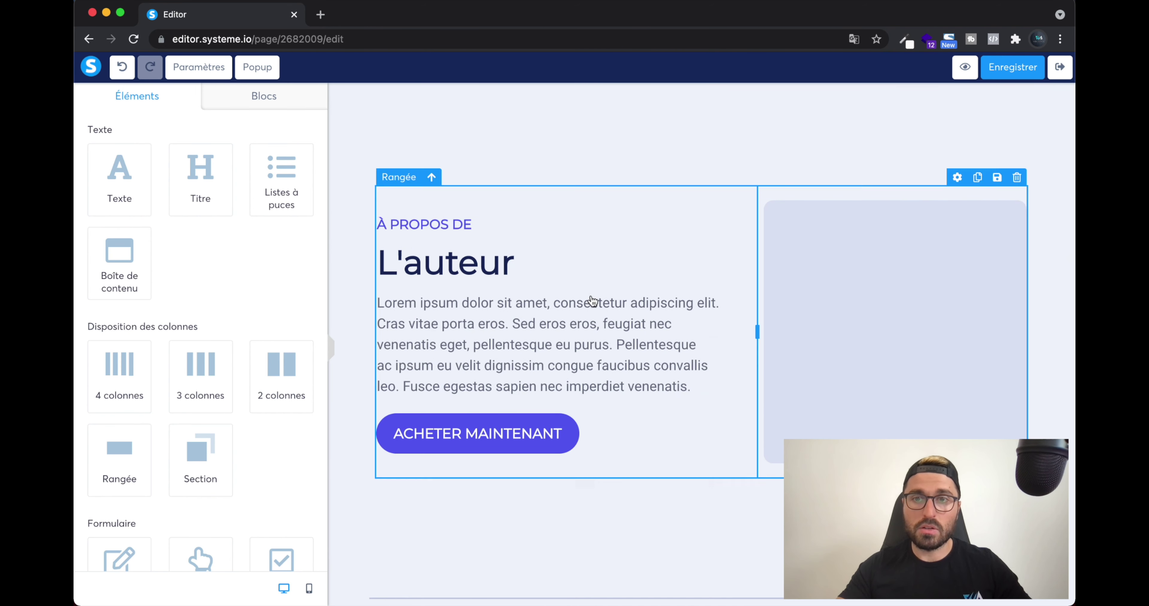
{"action": "scroll", "coordinate": [646, 277], "scroll_direction": "up", "scroll_amount": 10}
{"action": "scroll", "coordinate": [711, 271], "scroll_direction": "down", "scroll_amount": 3}
{"action": "scroll", "coordinate": [710, 271], "scroll_direction": "down", "scroll_amount": 5}
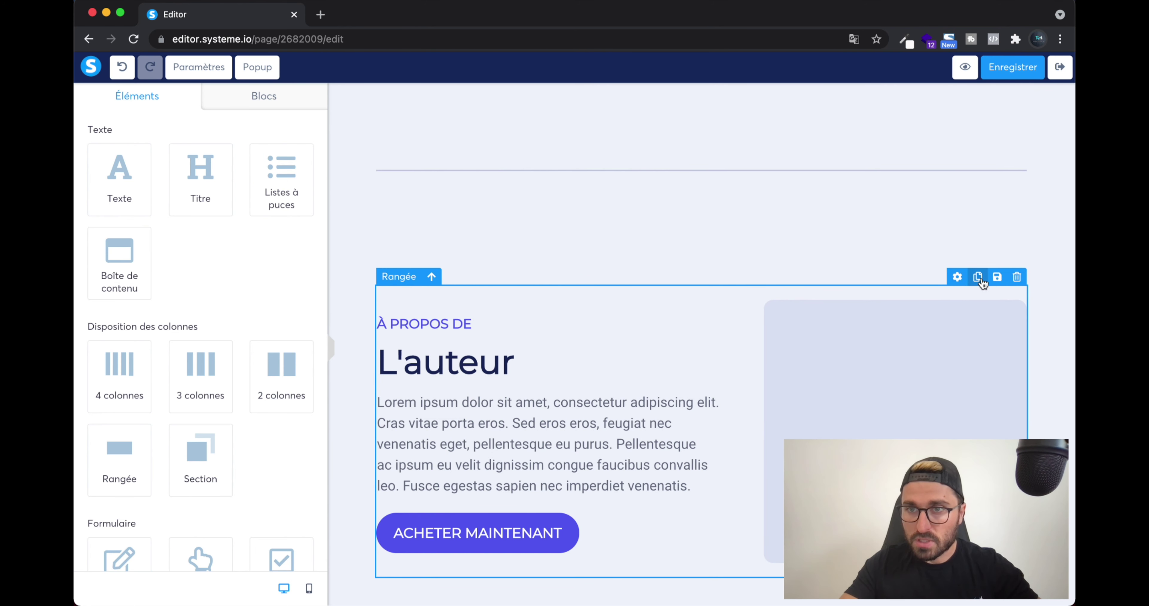
{"action": "left_click", "coordinate": [957, 279]}
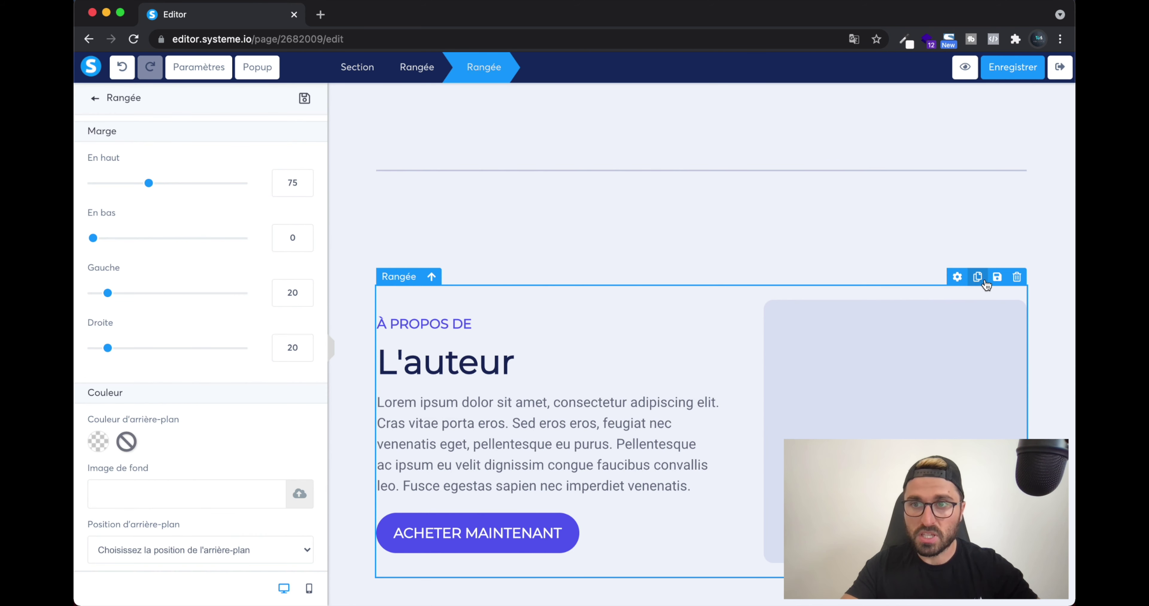
{"action": "left_click", "coordinate": [1017, 278]}
{"action": "left_click", "coordinate": [687, 123]}
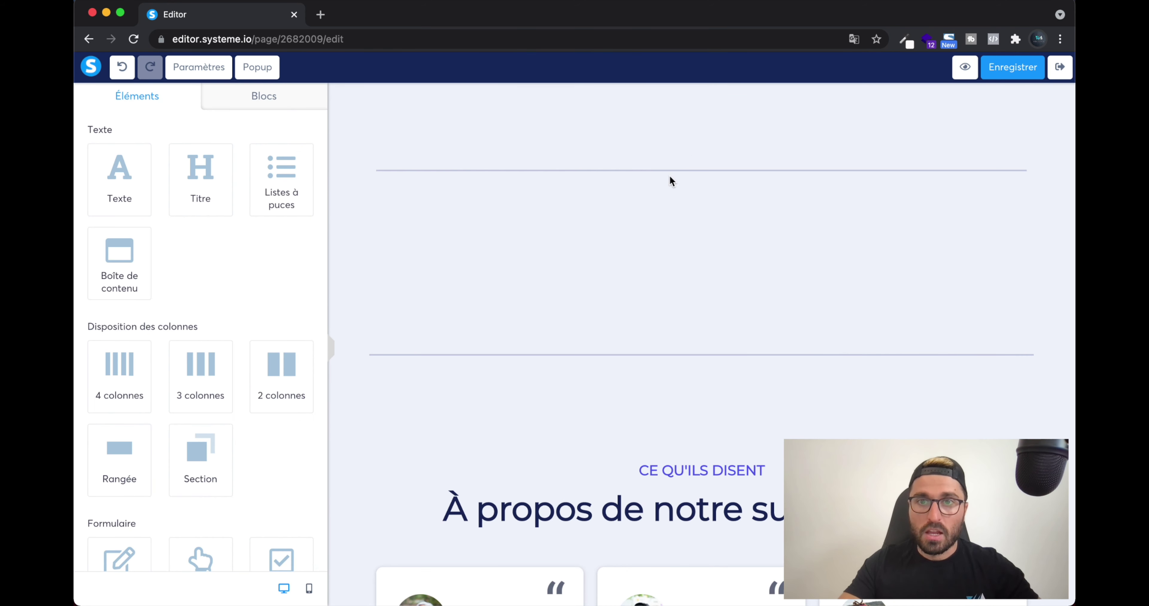
Delete the first of the two horizontal lines between the ebook section and the testimonials.
{"action": "scroll", "coordinate": [671, 193], "scroll_direction": "up", "scroll_amount": 2}
{"action": "scroll", "coordinate": [672, 194], "scroll_direction": "up", "scroll_amount": 1}
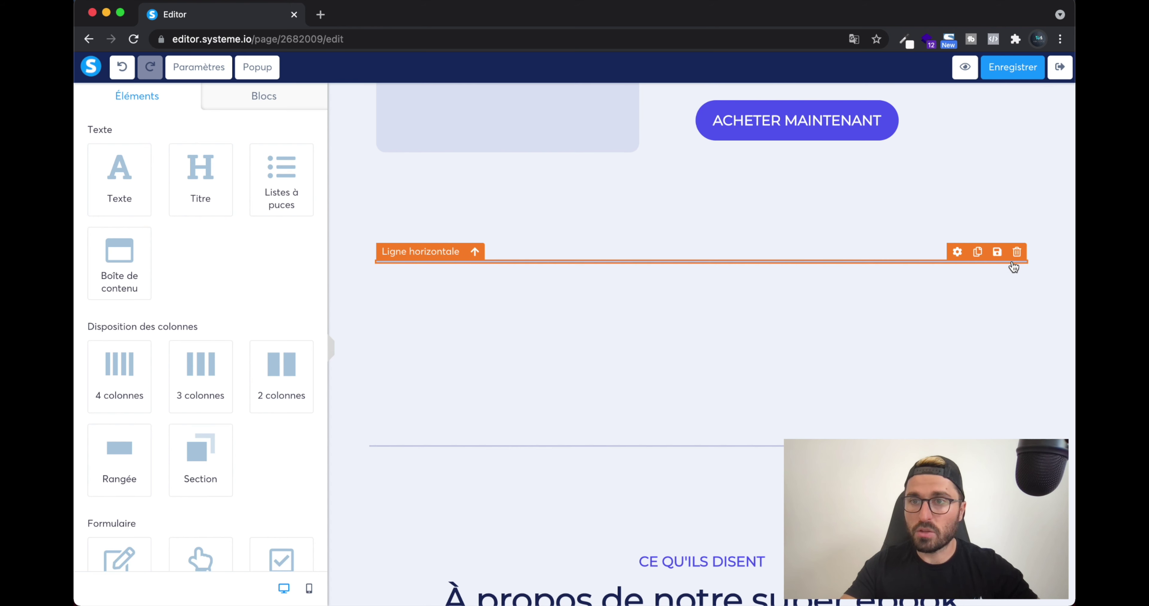
{"action": "left_click", "coordinate": [1017, 254]}
{"action": "left_click", "coordinate": [691, 118]}
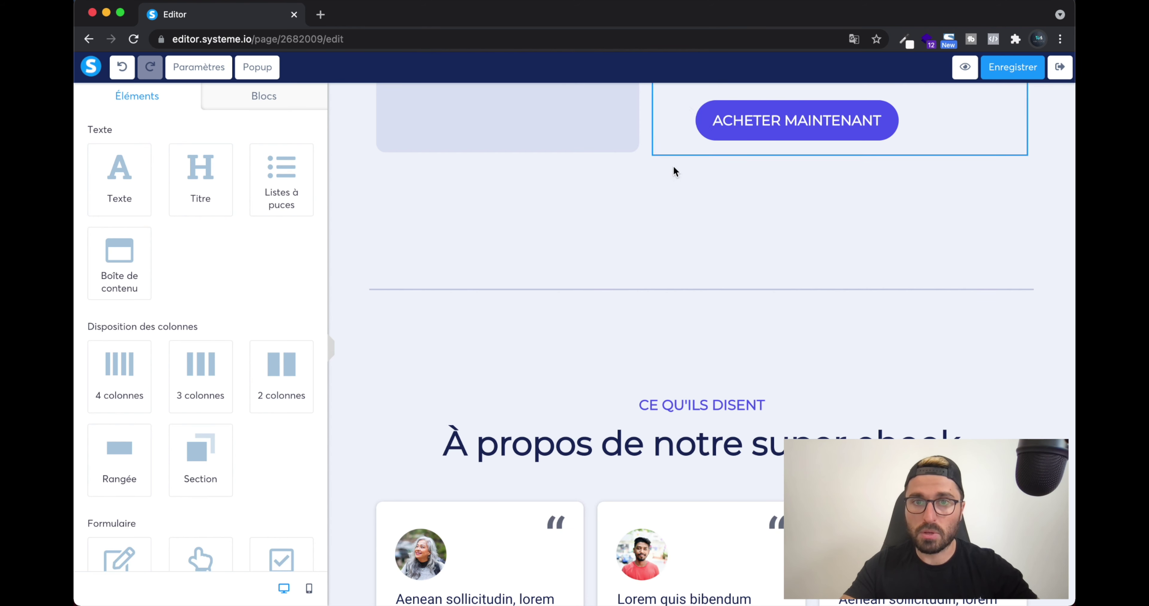
Set the top and bottom padding to 0 for the row holding the horizontal line above the testimonials.
{"action": "scroll", "coordinate": [655, 314], "scroll_direction": "up", "scroll_amount": 8}
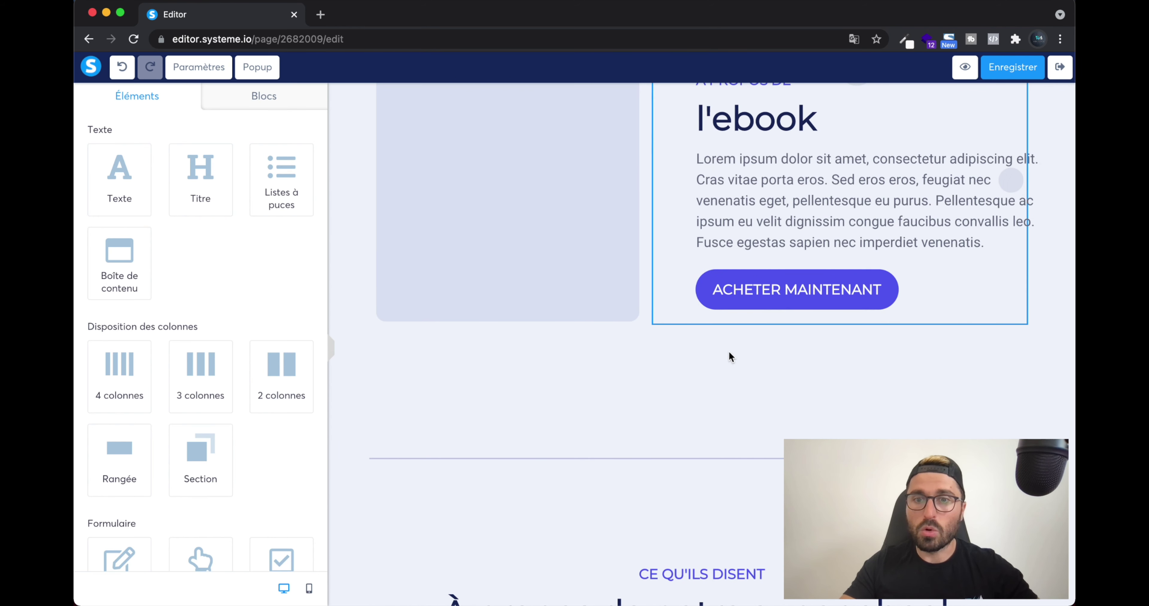
{"action": "scroll", "coordinate": [730, 354], "scroll_direction": "down", "scroll_amount": 2}
{"action": "scroll", "coordinate": [705, 487], "scroll_direction": "up", "scroll_amount": 1}
{"action": "left_click", "coordinate": [697, 405]}
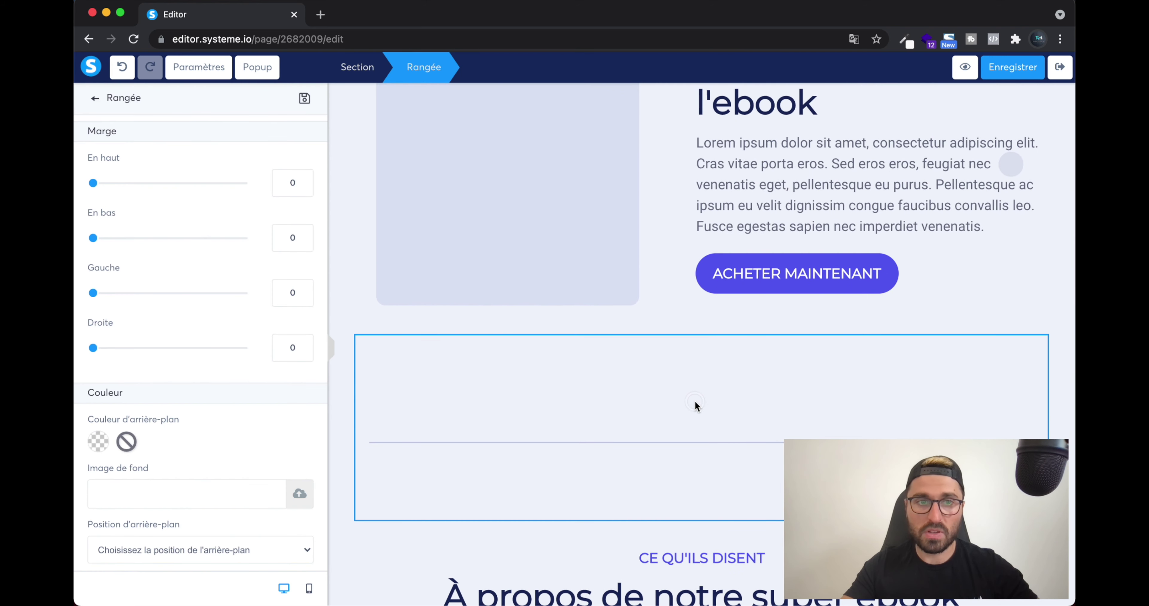
{"action": "scroll", "coordinate": [149, 366], "scroll_direction": "down", "scroll_amount": 10}
{"action": "scroll", "coordinate": [149, 367], "scroll_direction": "up", "scroll_amount": 4}
{"action": "scroll", "coordinate": [160, 355], "scroll_direction": "down", "scroll_amount": 12}
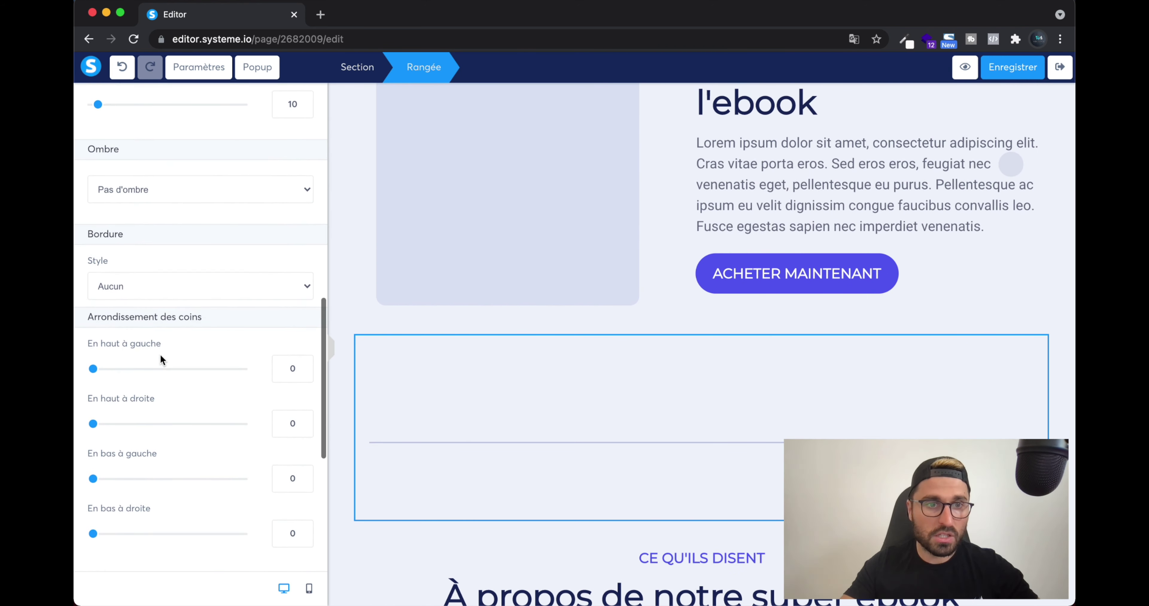
{"action": "scroll", "coordinate": [160, 356], "scroll_direction": "up", "scroll_amount": 12}
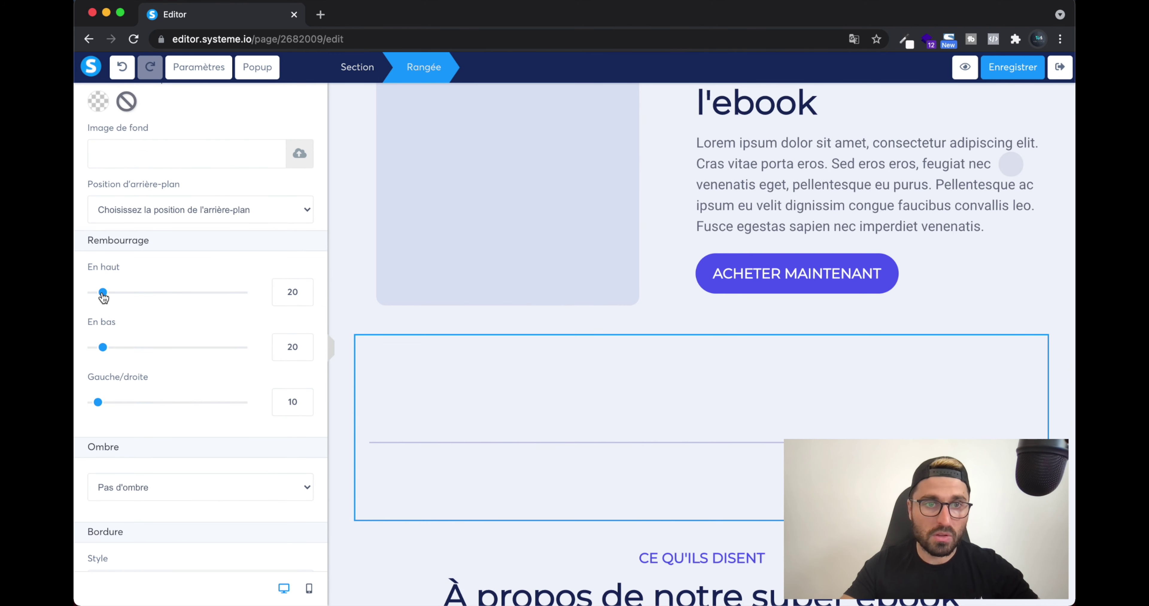
{"action": "left_click_drag", "start_coordinate": [102, 292], "coordinate": [93, 292]}
{"action": "left_click_drag", "start_coordinate": [110, 350], "coordinate": [85, 351]}
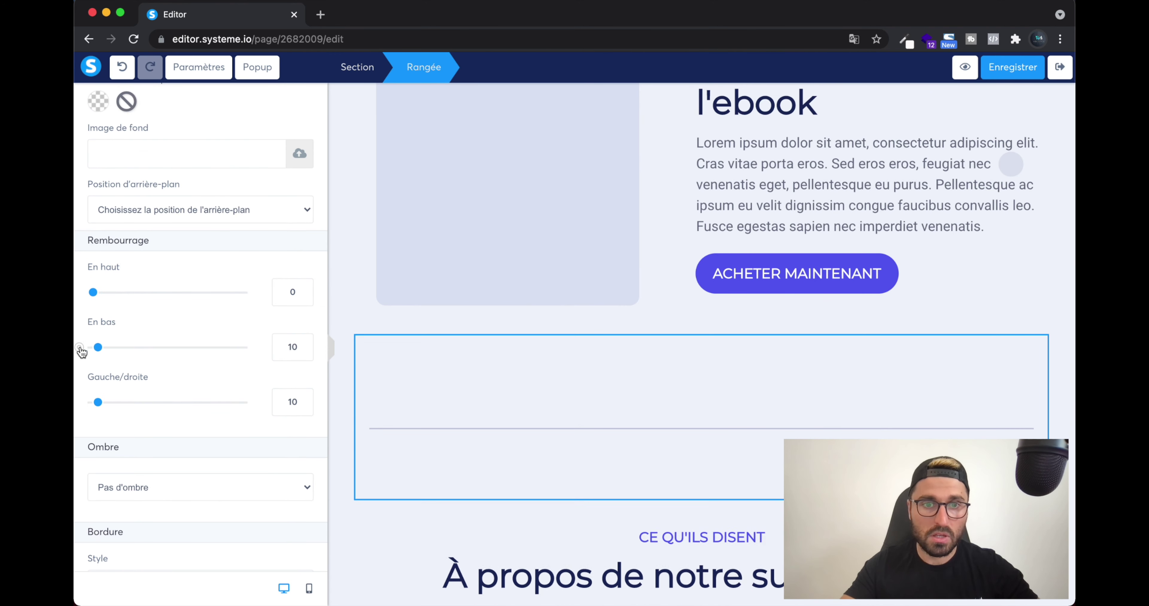
{"action": "left_click", "coordinate": [602, 446]}
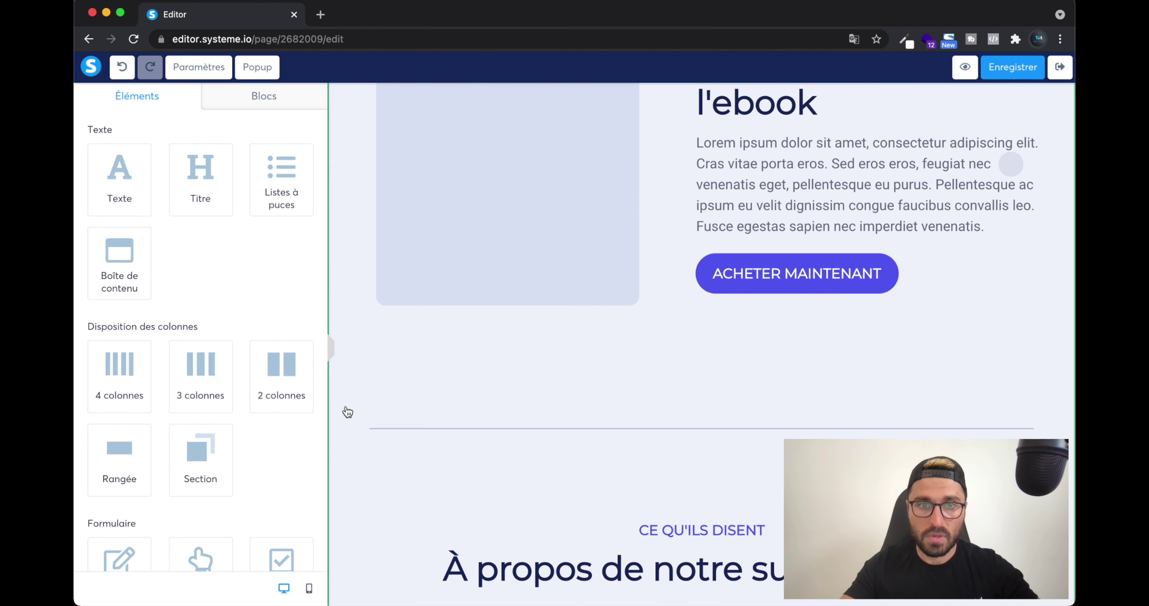
Set the top and bottom margins of the horizontal line above the testimonials to 35.
{"action": "left_click", "coordinate": [422, 430]}
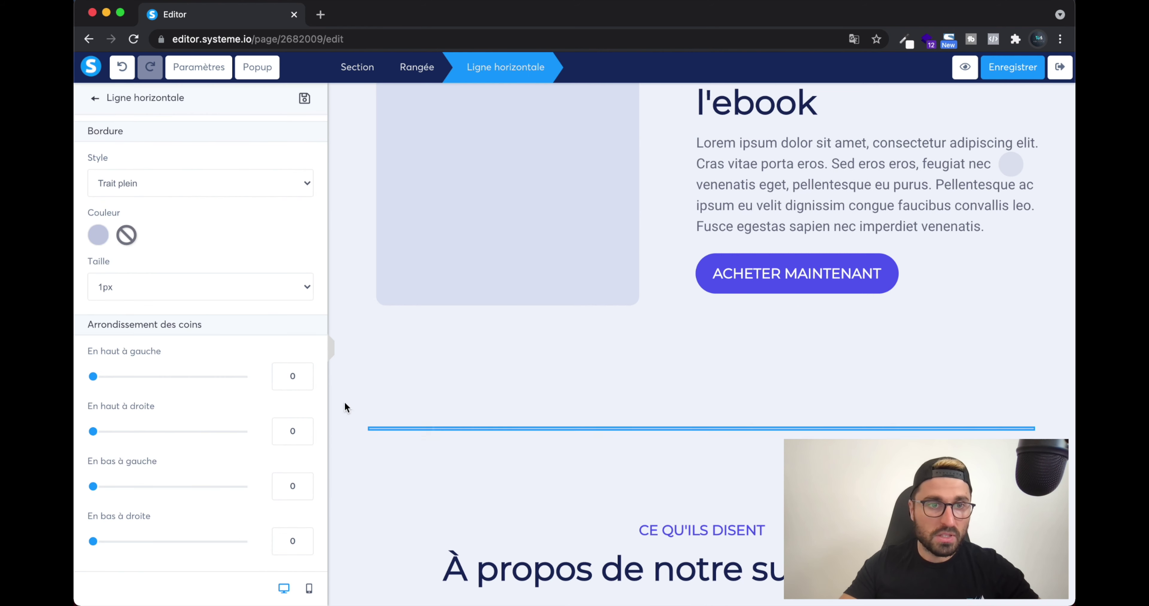
{"action": "scroll", "coordinate": [216, 360], "scroll_direction": "down", "scroll_amount": 10}
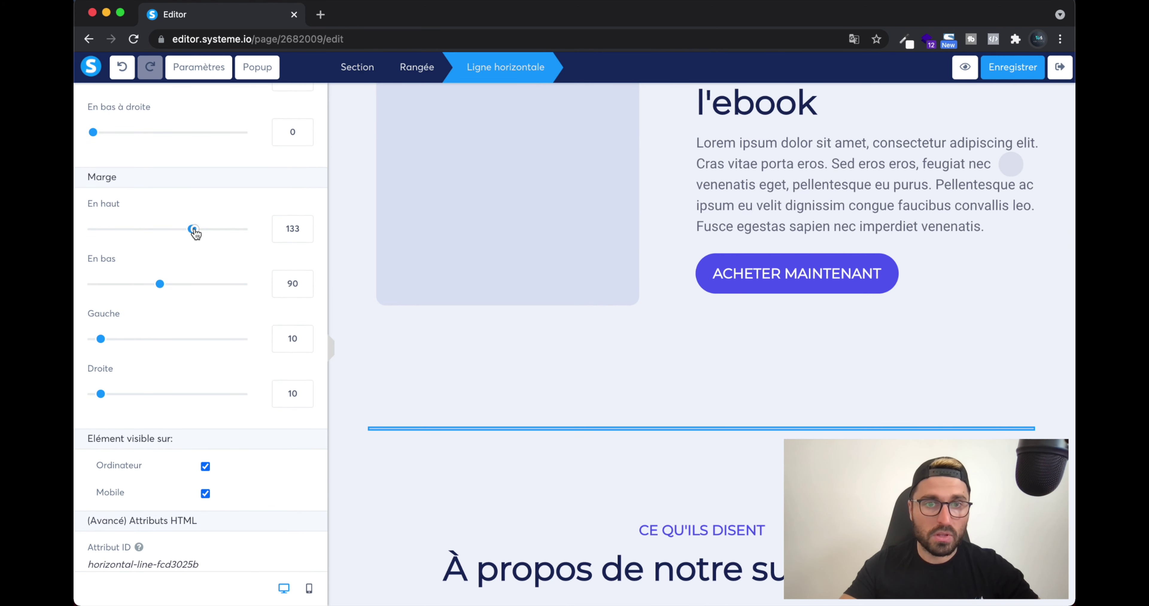
{"action": "left_click_drag", "start_coordinate": [192, 229], "coordinate": [121, 237]}
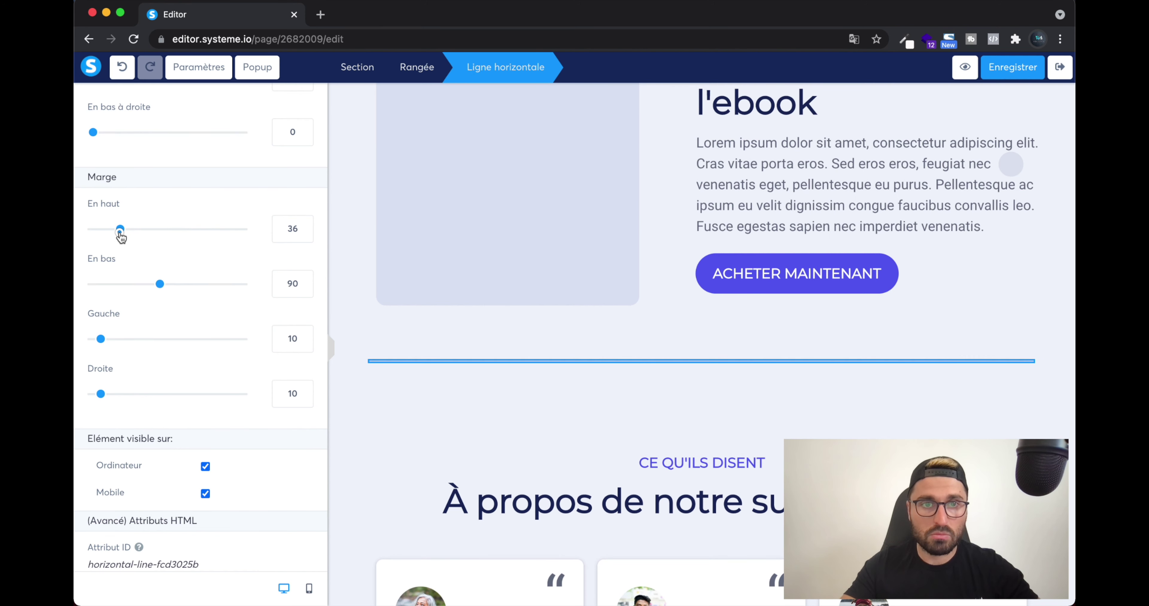
{"action": "left_click", "coordinate": [305, 234]}
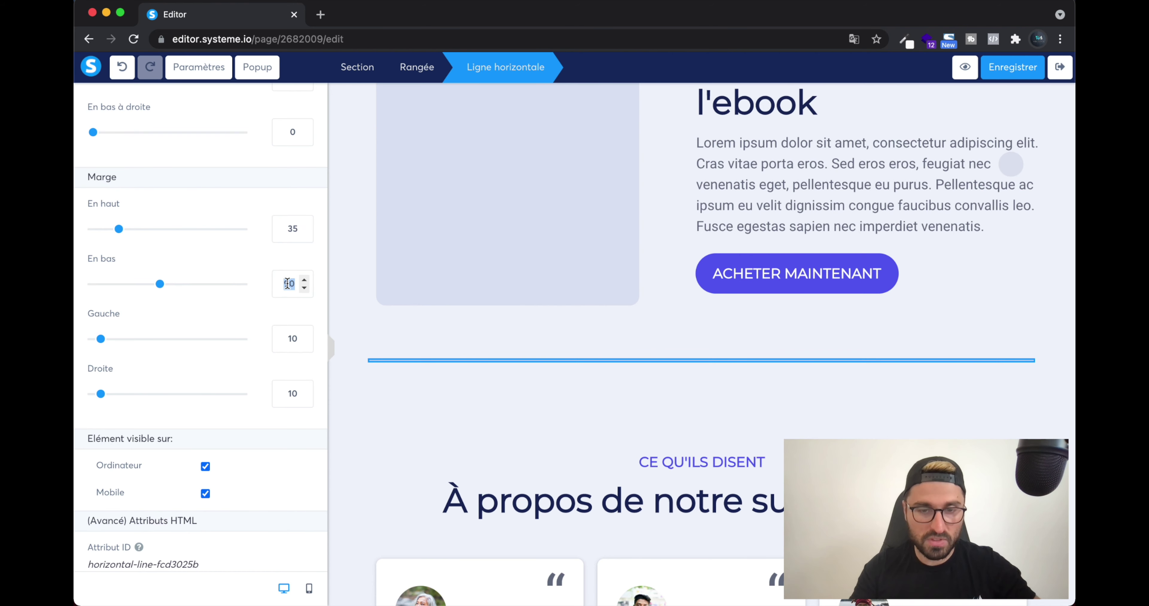
{"action": "type", "text": "35"}
{"action": "left_click", "coordinate": [557, 408]}
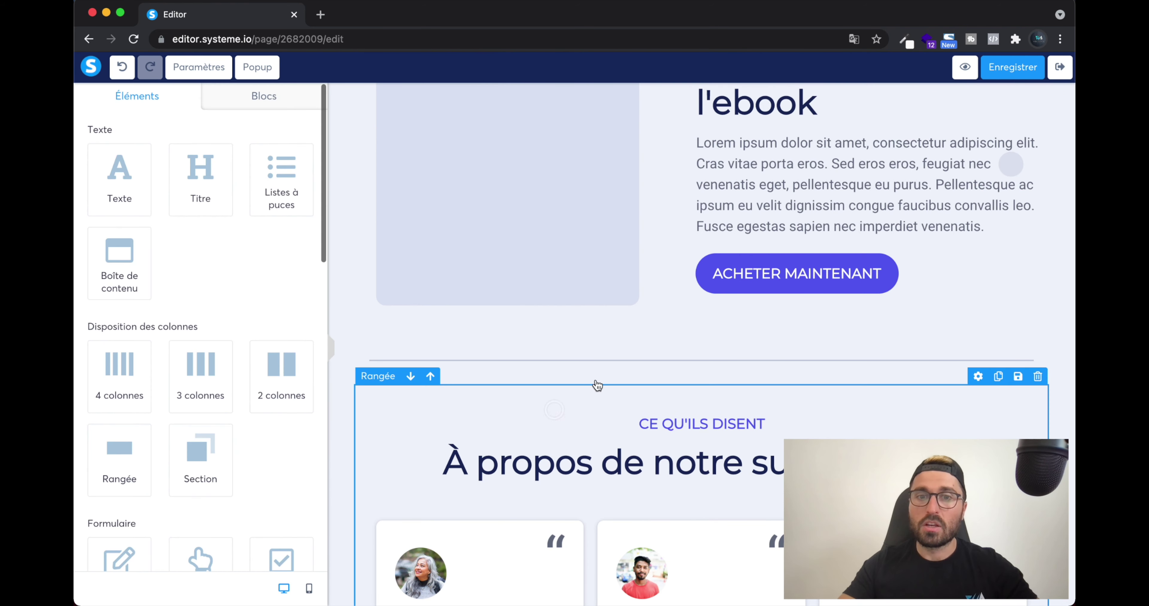
Save the changes made to the sales page.
{"action": "scroll", "coordinate": [653, 485], "scroll_direction": "up", "scroll_amount": 10}
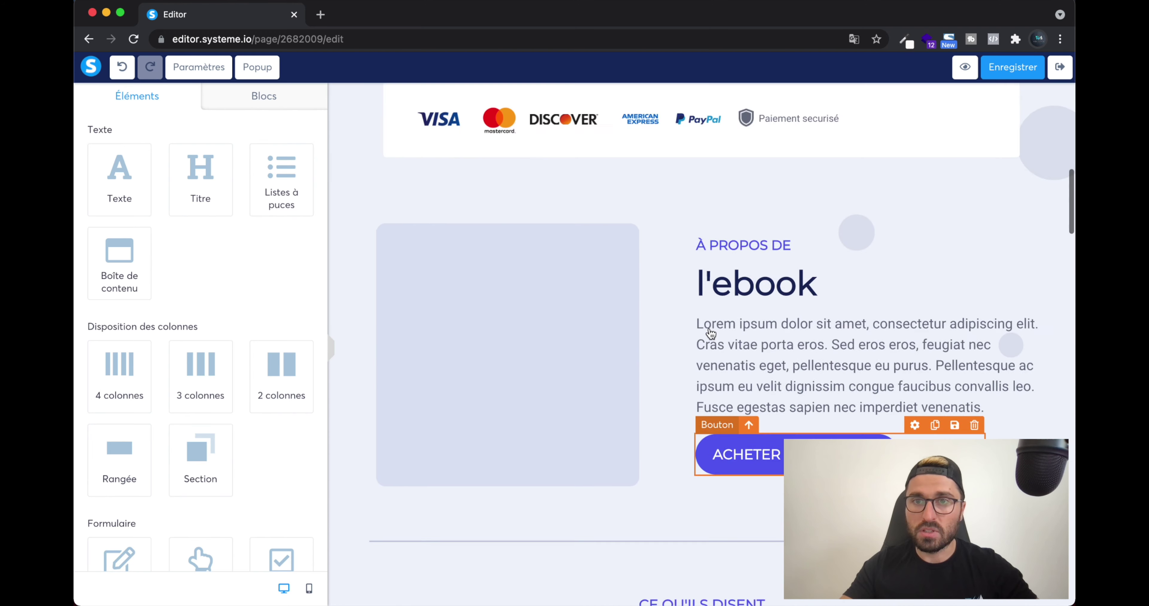
{"action": "scroll", "coordinate": [711, 334], "scroll_direction": "down", "scroll_amount": 6}
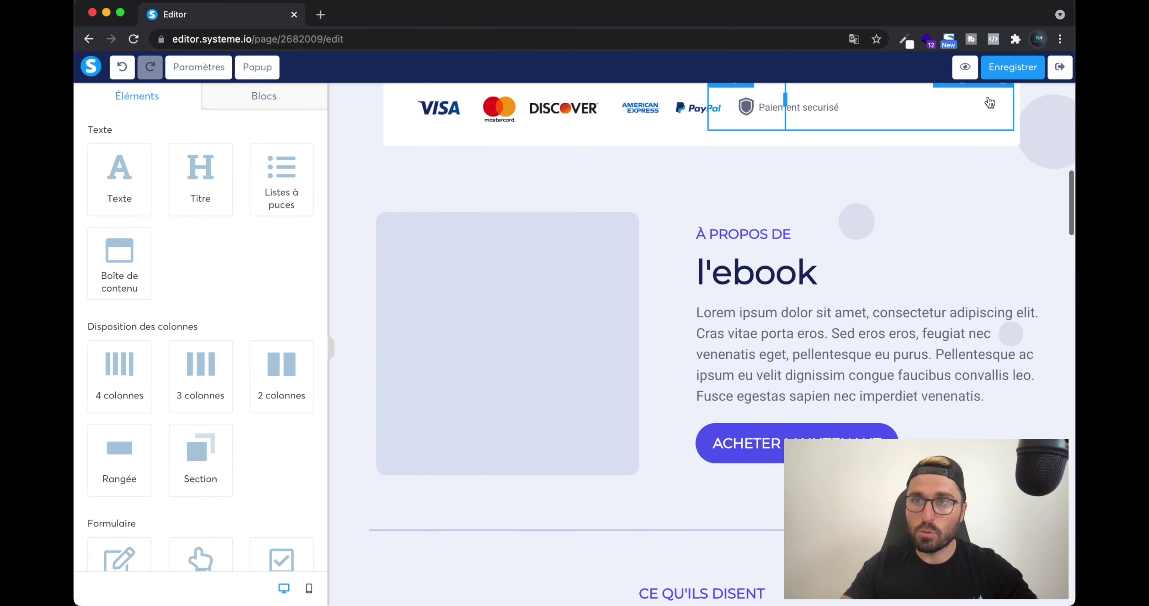
{"action": "left_click", "coordinate": [1017, 69]}
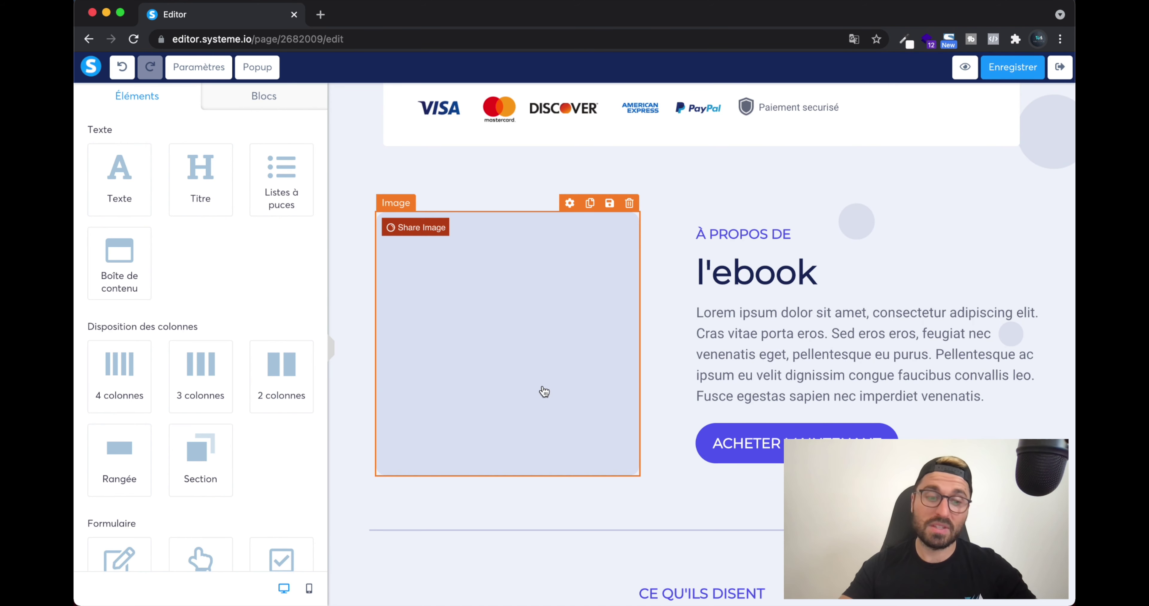
Delete the pricing section: the "NOS" text, the "Tarifs" heading and the row with the Bronze, Silver and Gold offers.
{"action": "scroll", "coordinate": [671, 372], "scroll_direction": "down", "scroll_amount": 1}
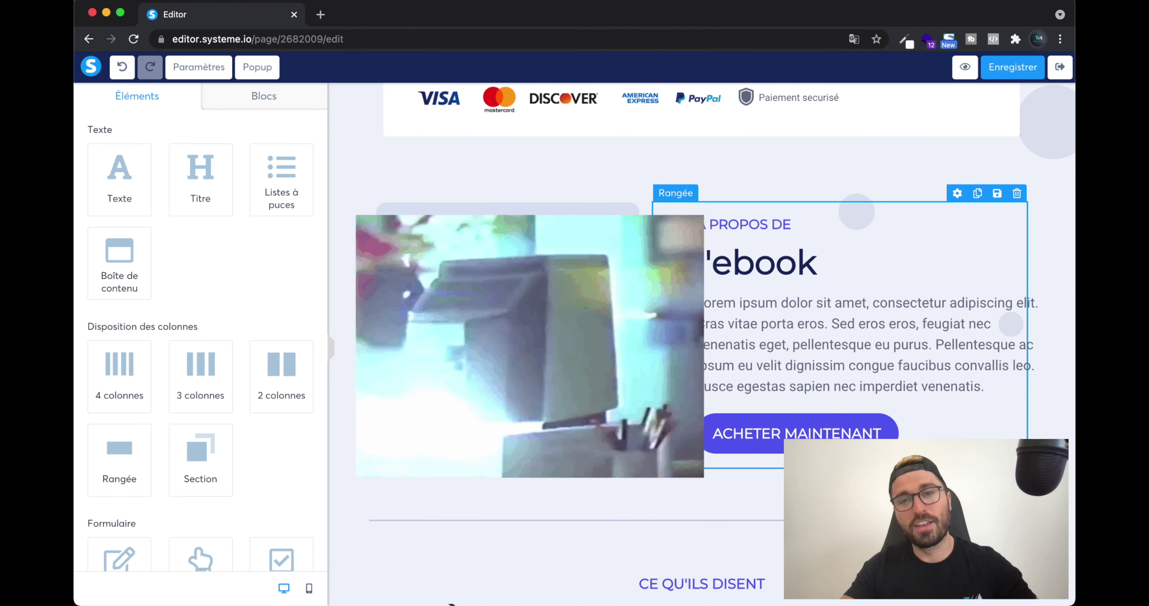
{"action": "scroll", "coordinate": [592, 366], "scroll_direction": "up", "scroll_amount": 2}
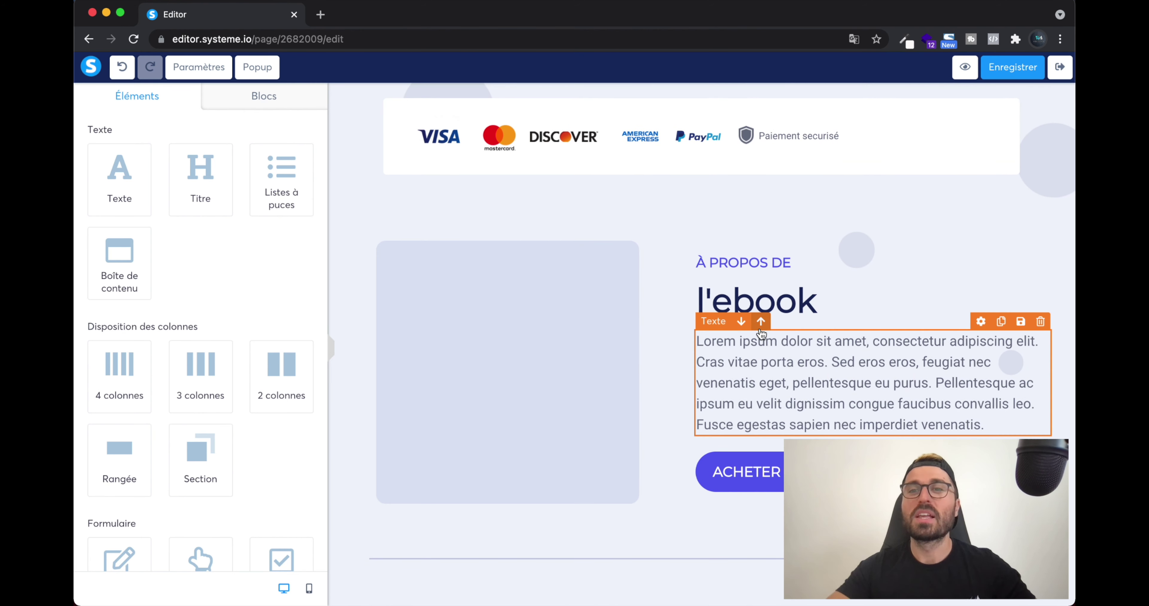
{"action": "scroll", "coordinate": [810, 294], "scroll_direction": "down", "scroll_amount": 6}
{"action": "scroll", "coordinate": [810, 292], "scroll_direction": "down", "scroll_amount": 12}
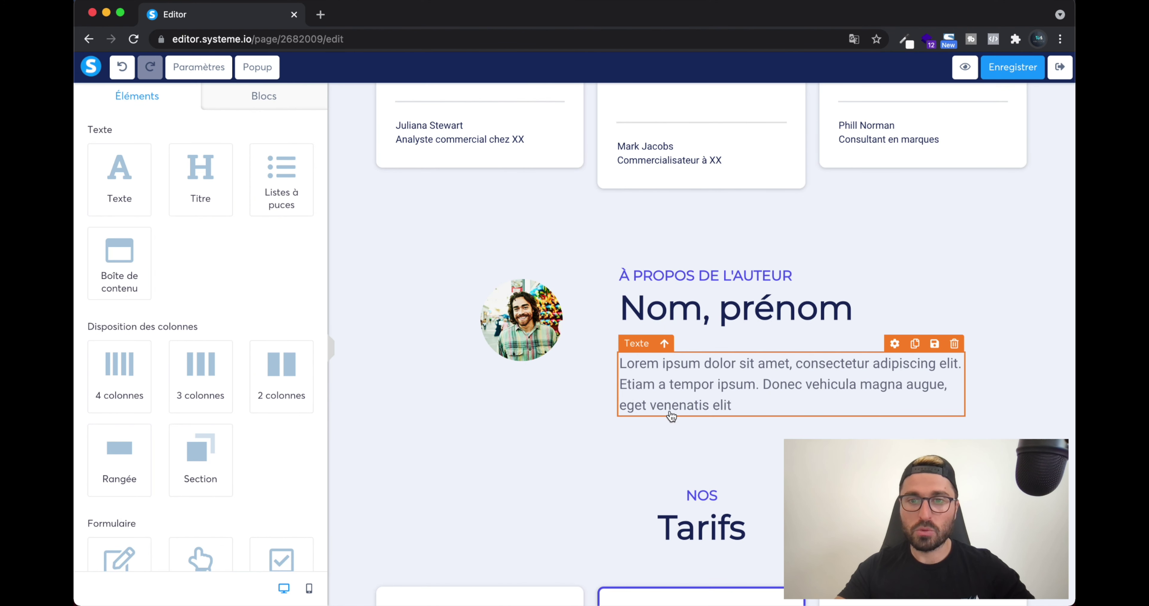
{"action": "scroll", "coordinate": [707, 384], "scroll_direction": "down", "scroll_amount": 6}
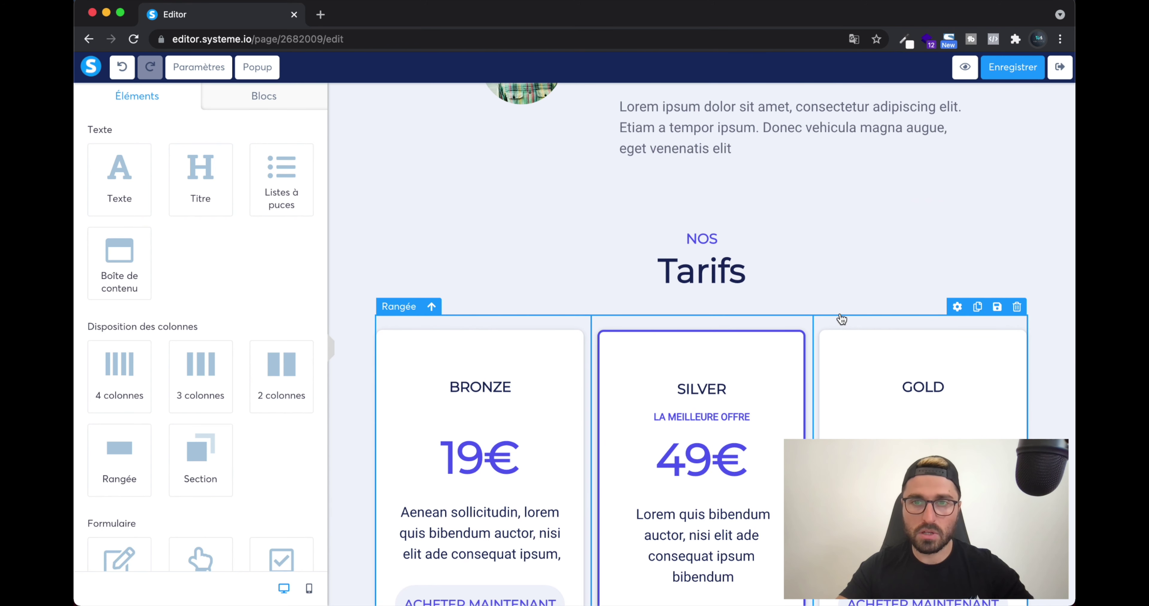
{"action": "left_click", "coordinate": [1029, 222]}
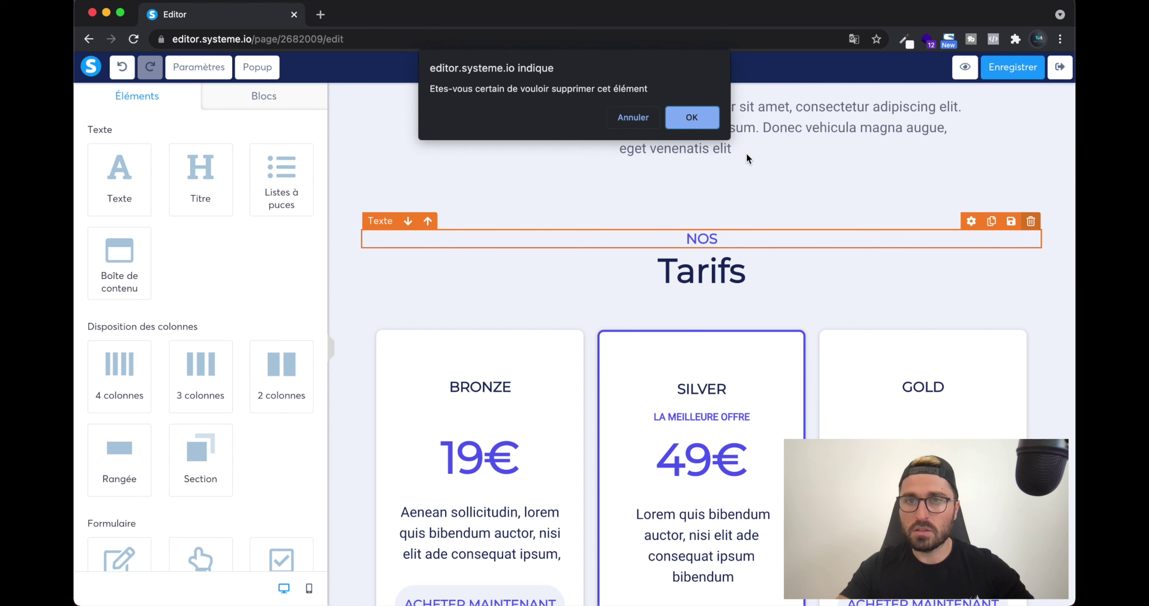
{"action": "left_click", "coordinate": [701, 118]}
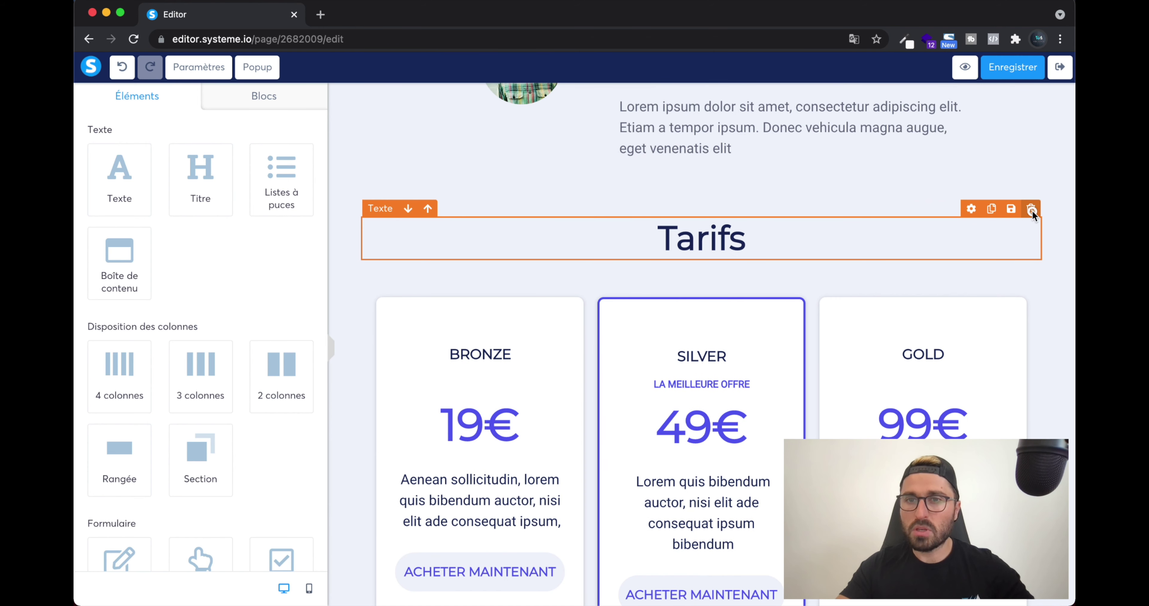
{"action": "left_click", "coordinate": [1031, 210]}
{"action": "left_click", "coordinate": [698, 118]}
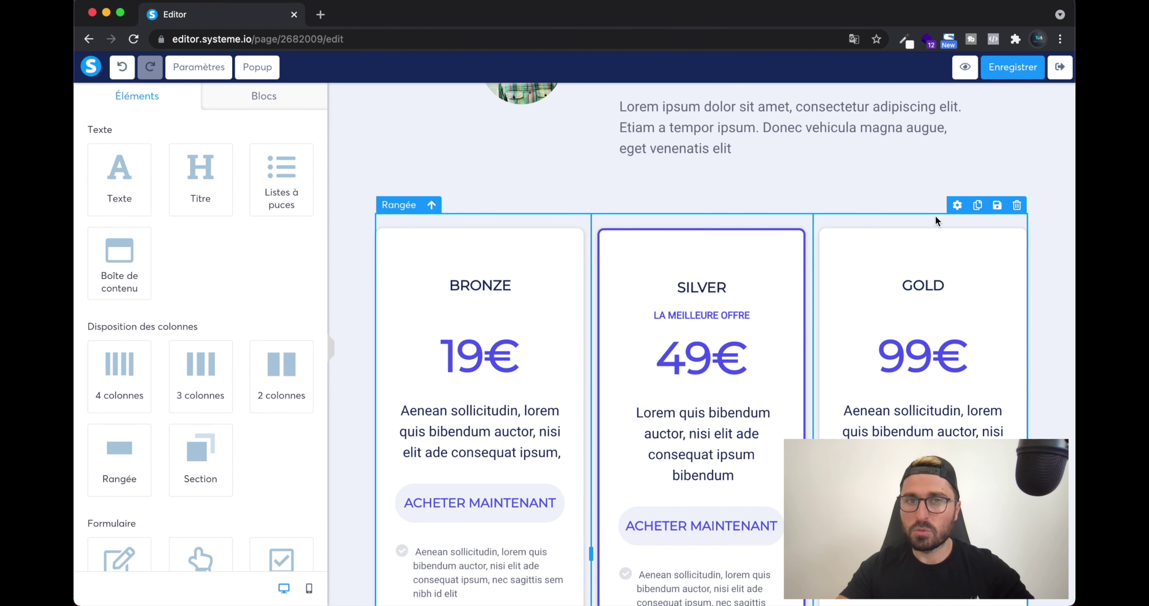
{"action": "left_click", "coordinate": [1016, 206]}
{"action": "left_click", "coordinate": [694, 122]}
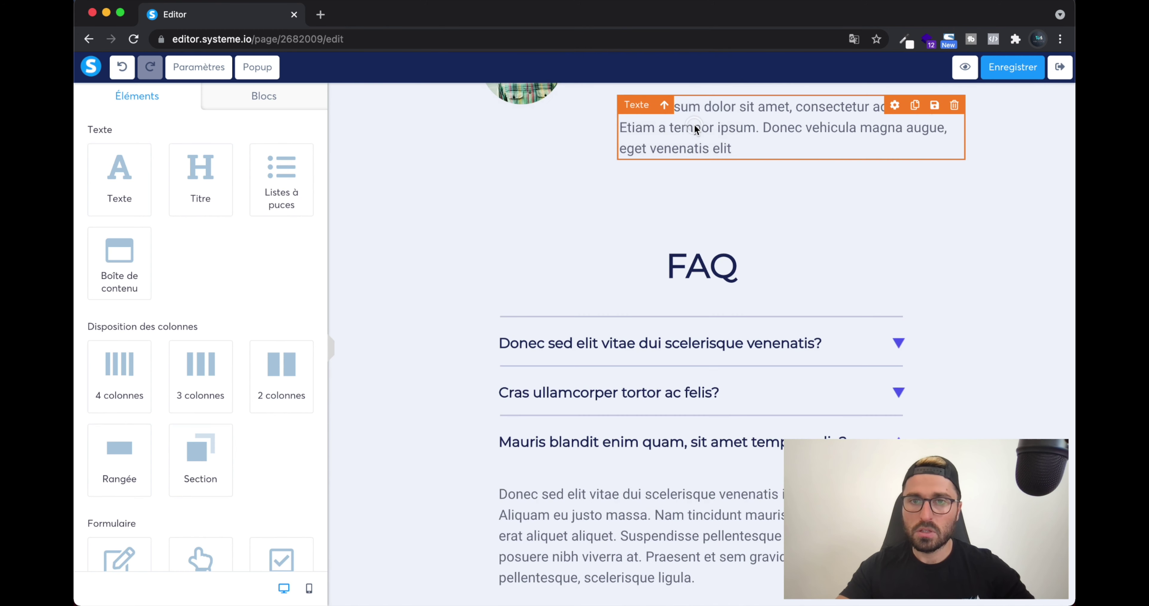
Delete the FAQ question row "Cras ullamcorper tortor ac felis?" and the redundant horizontal line it leaves.
{"action": "left_click", "coordinate": [899, 346]}
{"action": "key", "text": "Escape"}
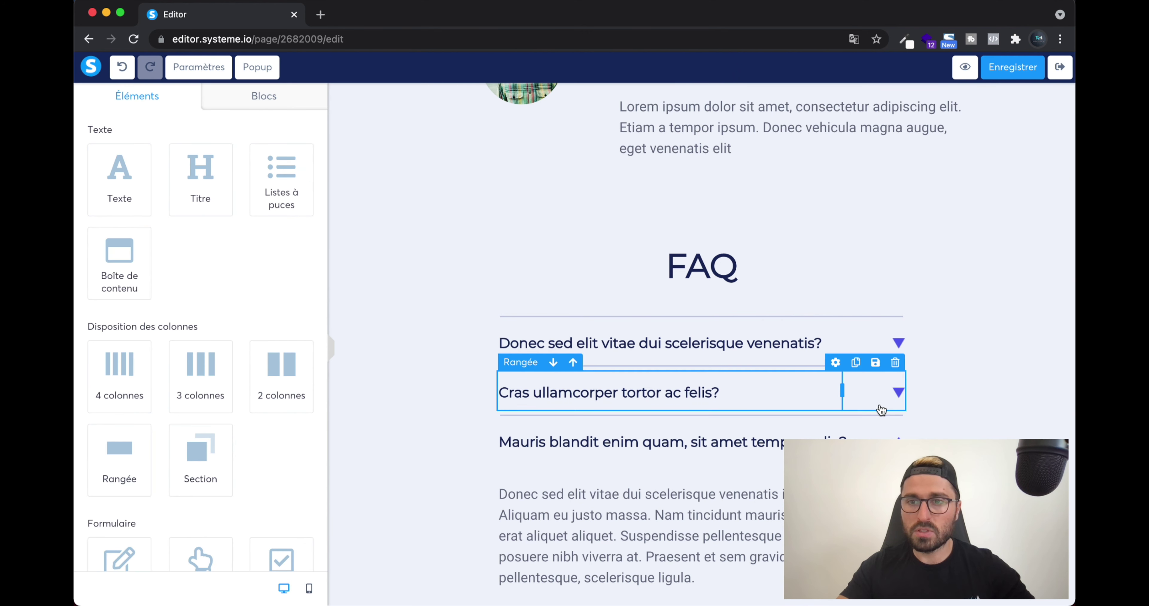
{"action": "left_click", "coordinate": [879, 405]}
{"action": "key", "text": "Escape"}
{"action": "left_click", "coordinate": [897, 364]}
{"action": "key", "text": "Return"}
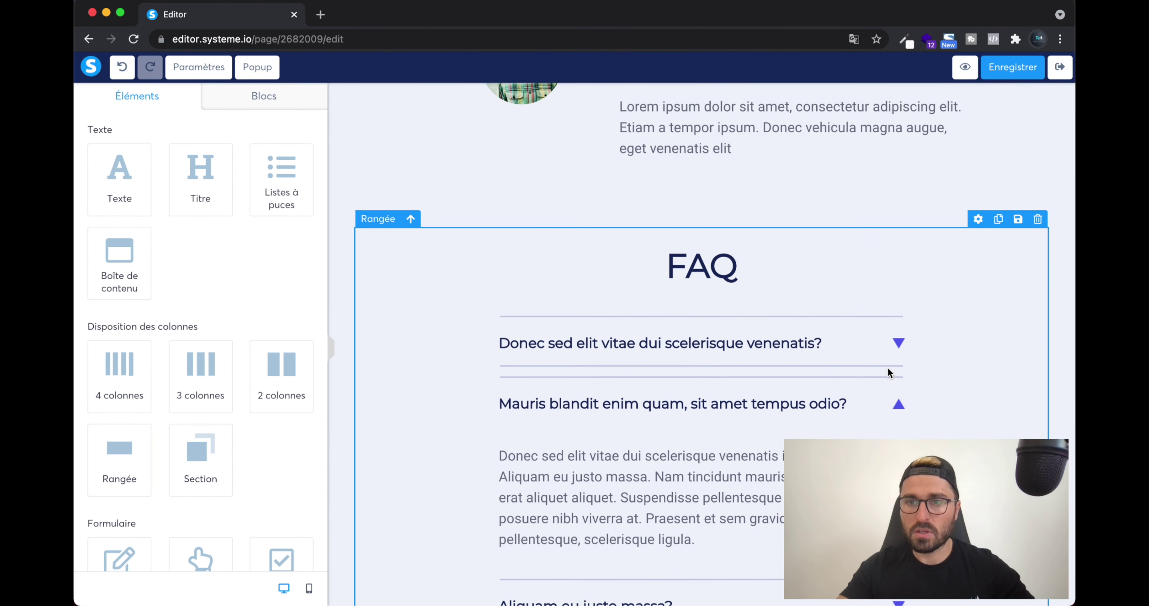
{"action": "left_click", "coordinate": [892, 356]}
{"action": "left_click", "coordinate": [691, 118]}
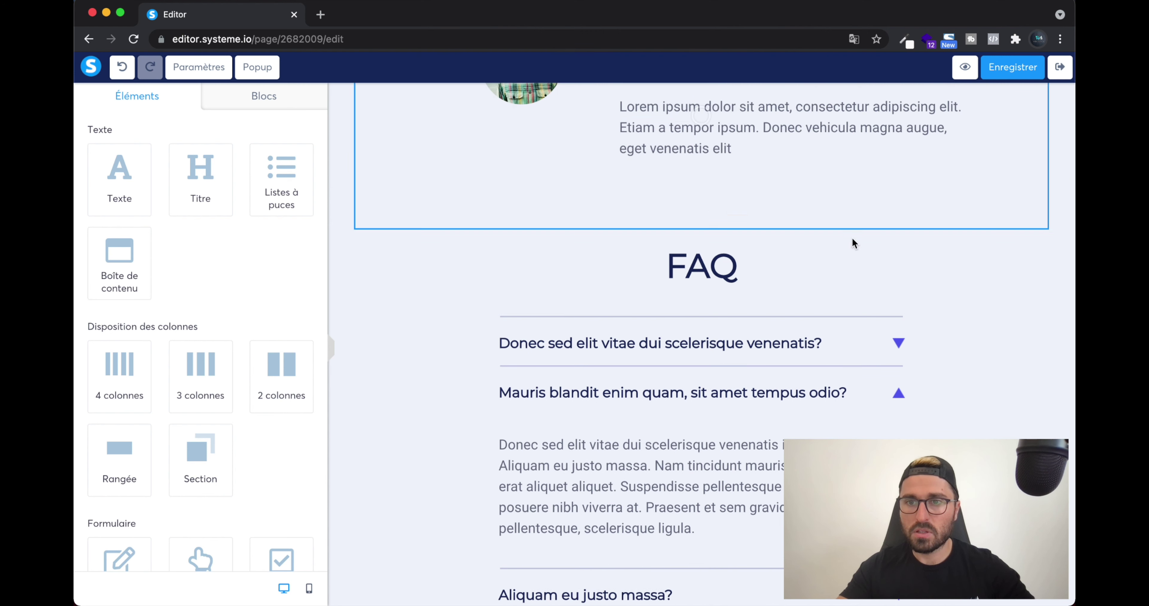
Delete the FAQ question row "Donec sed elit vitae dui scelerisque venenatis?" and one of its two horizontal lines.
{"action": "left_click", "coordinate": [893, 314]}
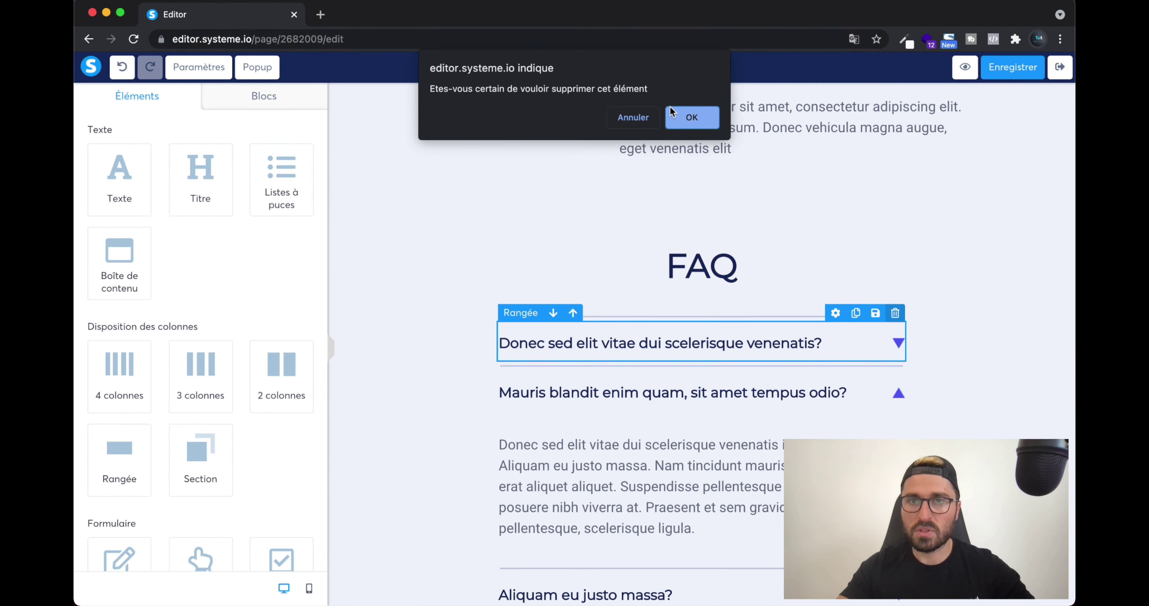
{"action": "left_click", "coordinate": [689, 118]}
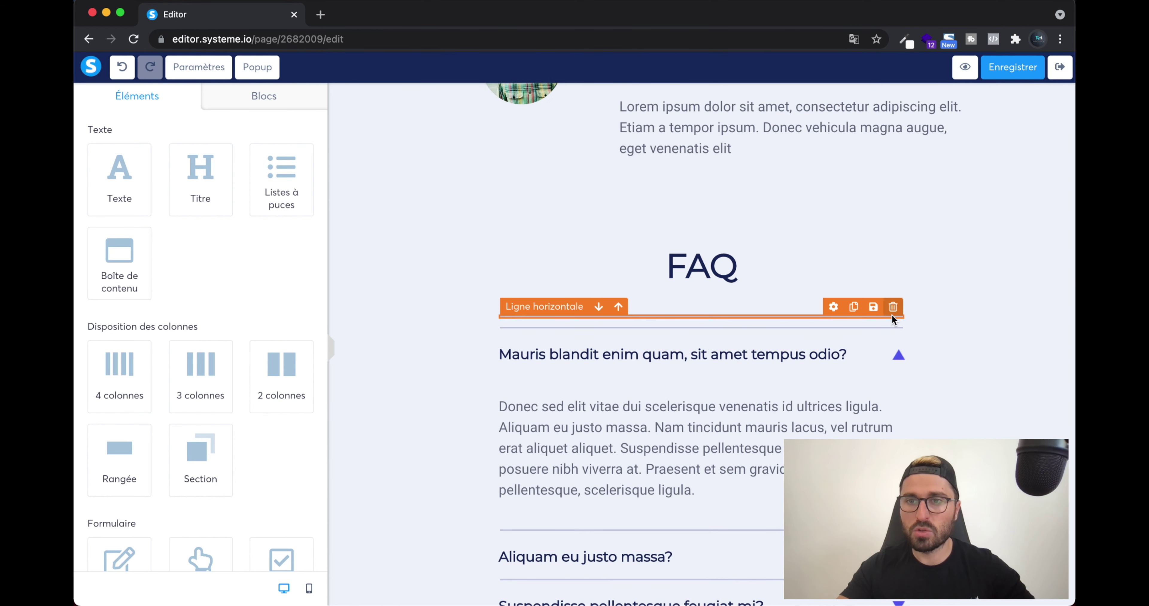
{"action": "left_click", "coordinate": [892, 312]}
{"action": "left_click", "coordinate": [710, 127]}
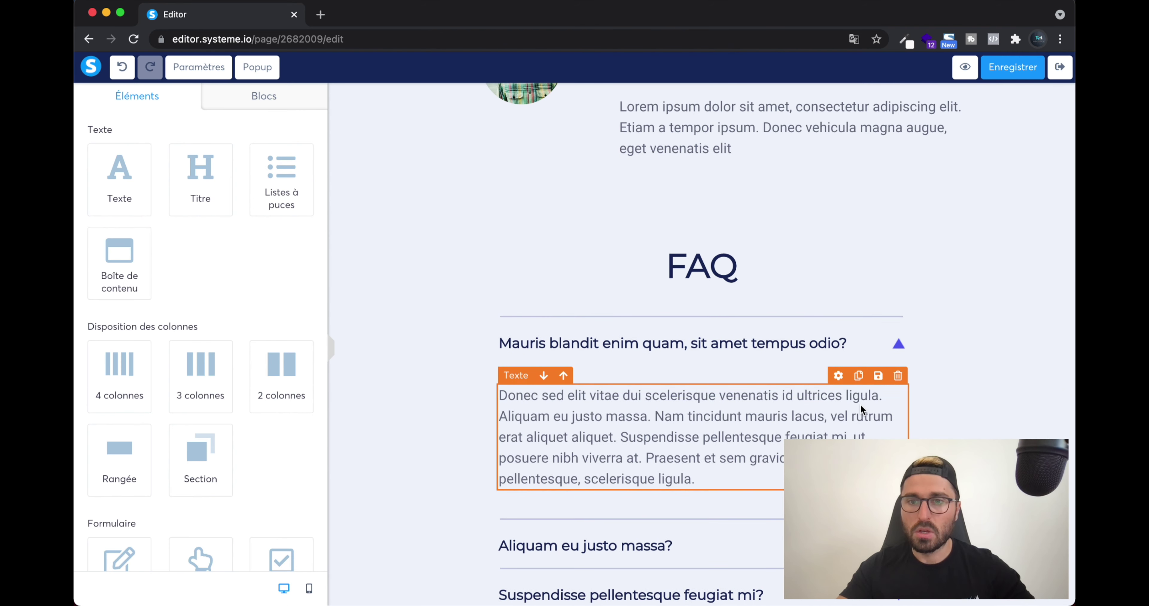
Delete the FAQ question row "Aliquam eu justo massa?" and the extra horizontal line under the answer text.
{"action": "scroll", "coordinate": [860, 404], "scroll_direction": "down", "scroll_amount": 4}
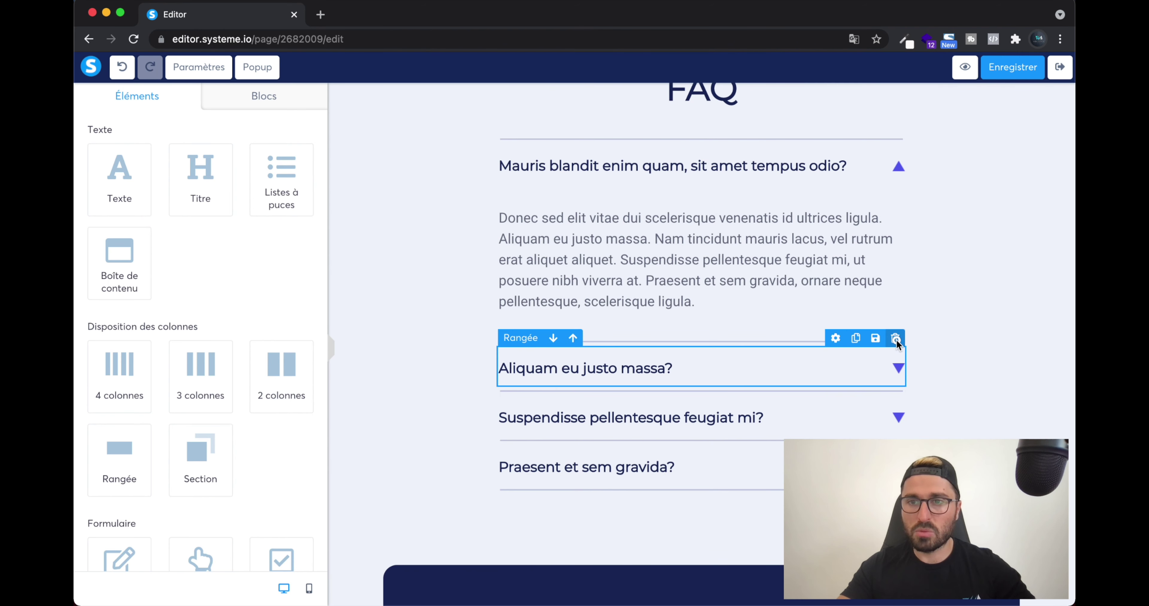
{"action": "left_click", "coordinate": [895, 338]}
{"action": "left_click", "coordinate": [699, 118]}
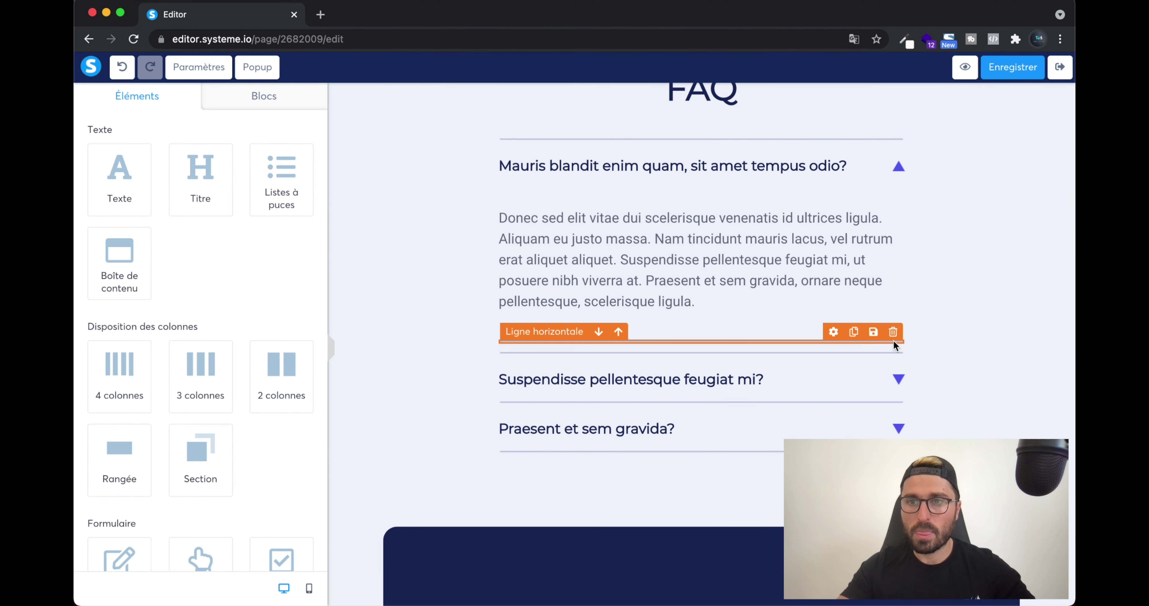
{"action": "left_click", "coordinate": [893, 336]}
{"action": "left_click", "coordinate": [703, 120]}
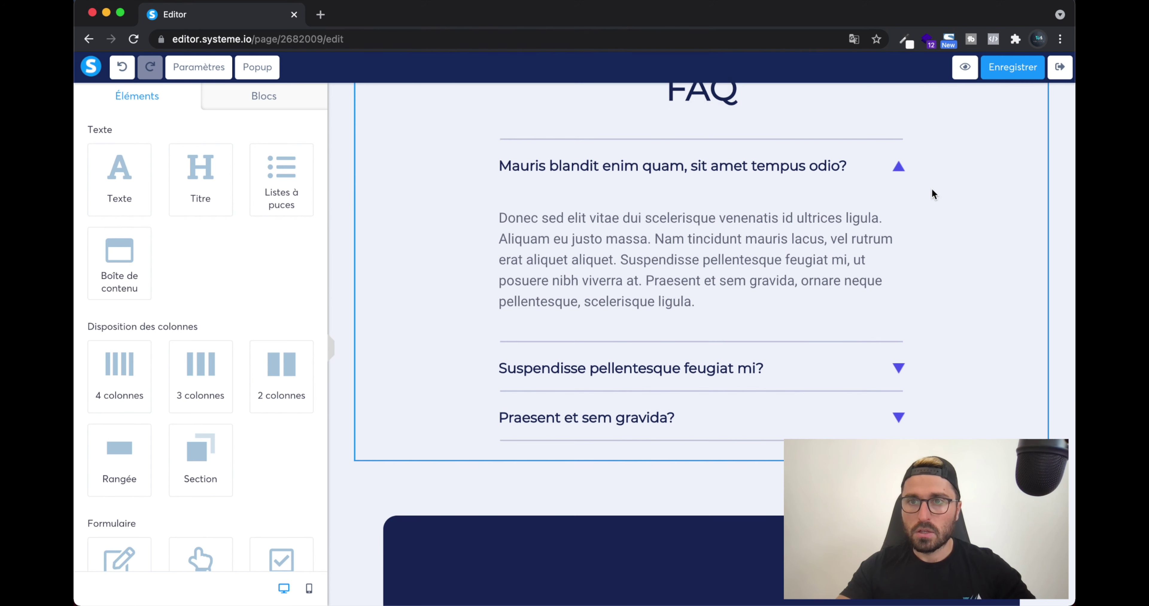
Delete the arrow beside the "Mauris blandit" question and the "Suspendisse pellentesque feugiat mi?" and "Praesent et sem gravida?" rows.
{"action": "left_click", "coordinate": [895, 151]}
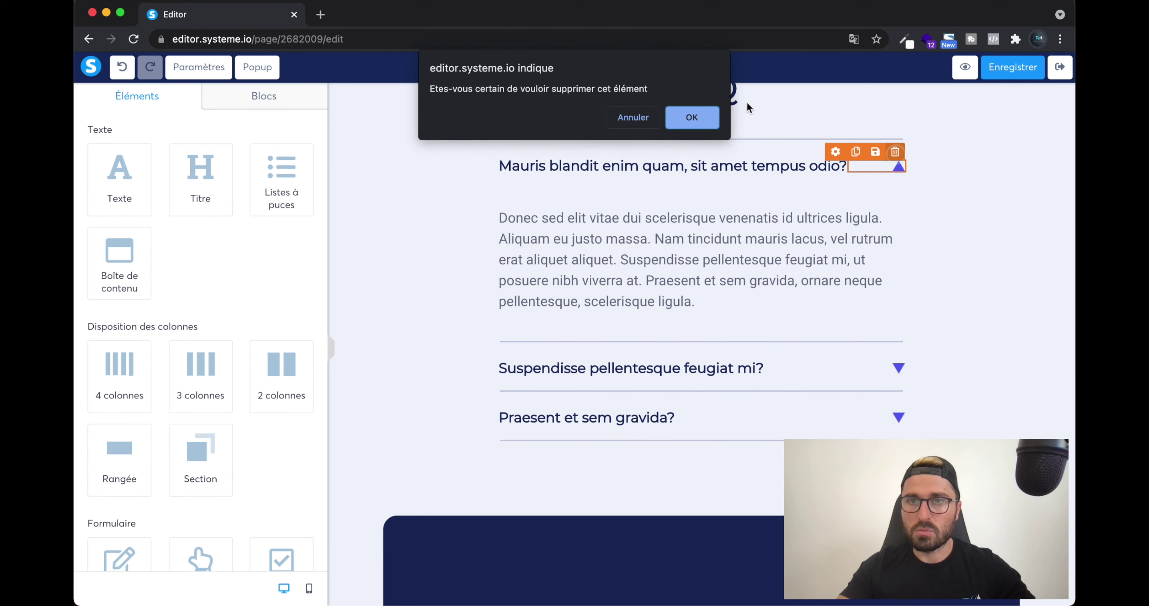
{"action": "left_click", "coordinate": [702, 117]}
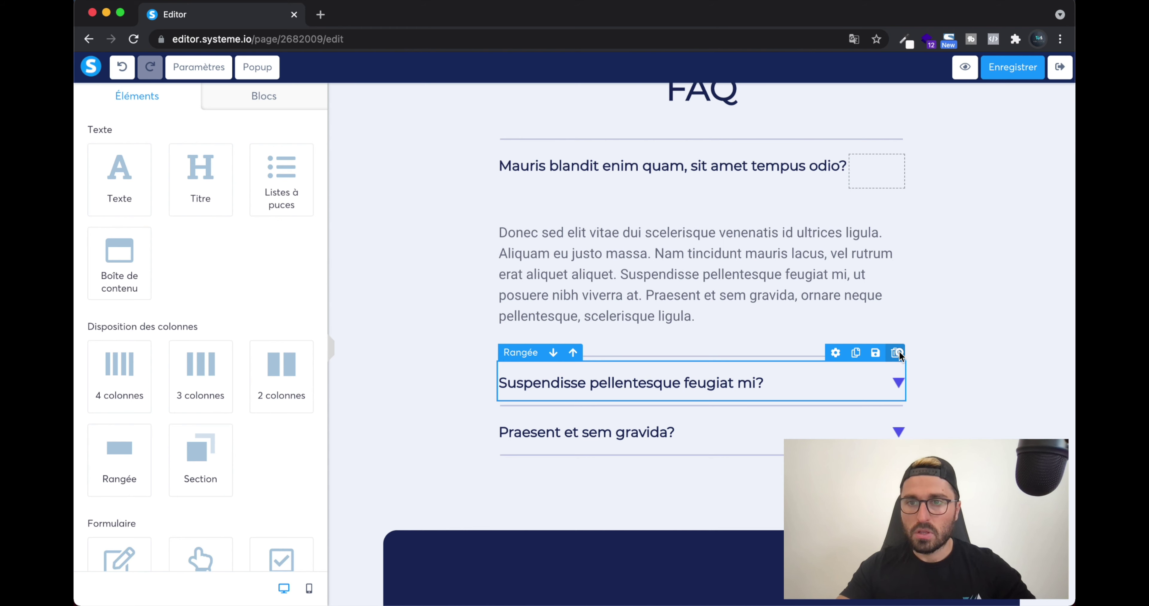
{"action": "left_click", "coordinate": [896, 352]}
{"action": "left_click", "coordinate": [700, 116]}
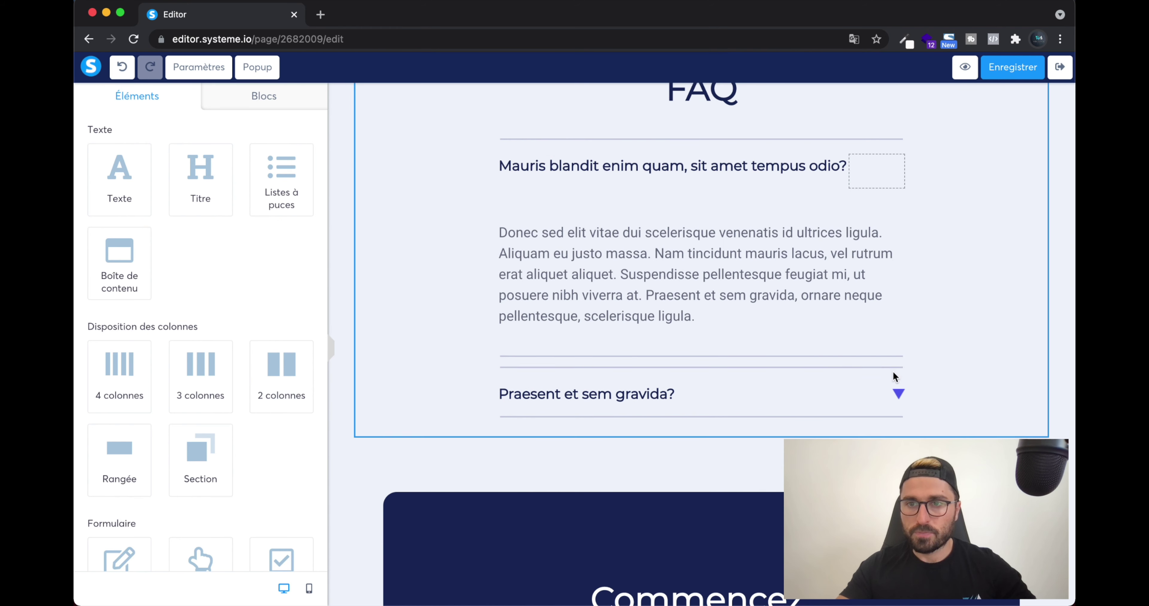
{"action": "left_click", "coordinate": [896, 362]}
{"action": "left_click", "coordinate": [699, 116]}
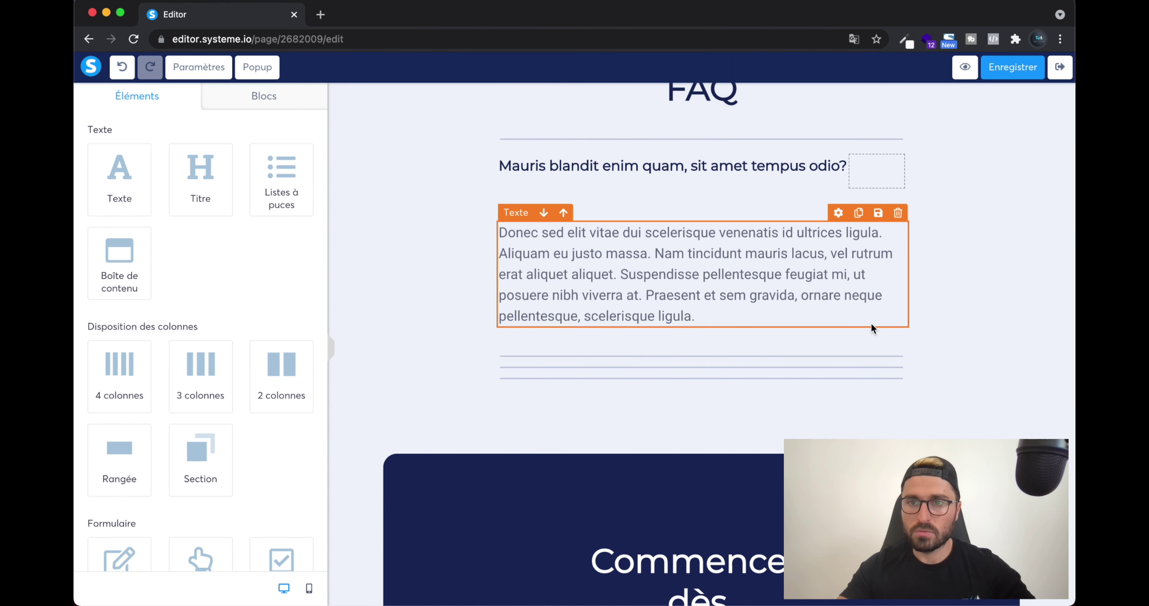
Delete the three remaining horizontal lines below the FAQ answer text.
{"action": "left_click", "coordinate": [894, 347]}
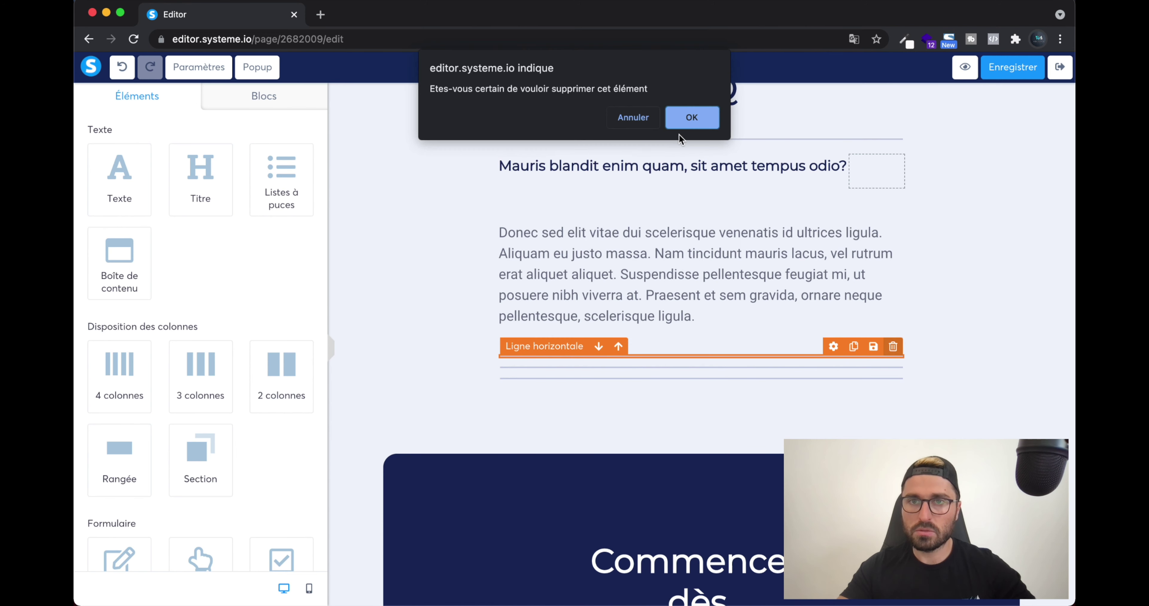
{"action": "left_click", "coordinate": [693, 119]}
{"action": "left_click", "coordinate": [894, 350]}
{"action": "left_click", "coordinate": [696, 118]}
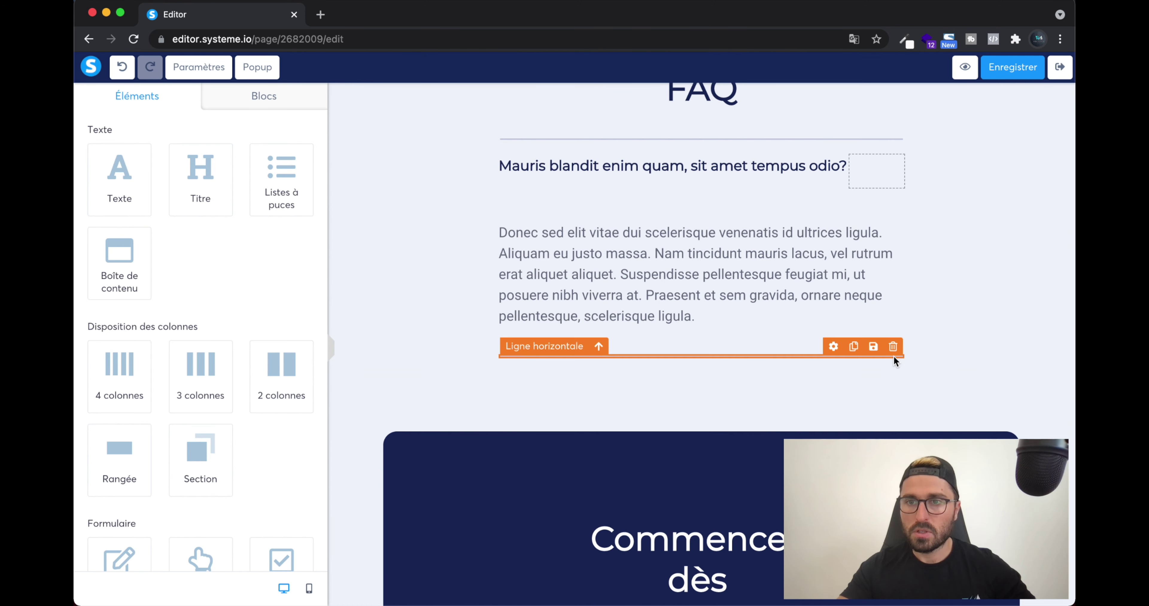
{"action": "left_click", "coordinate": [893, 346]}
{"action": "left_click", "coordinate": [697, 119]}
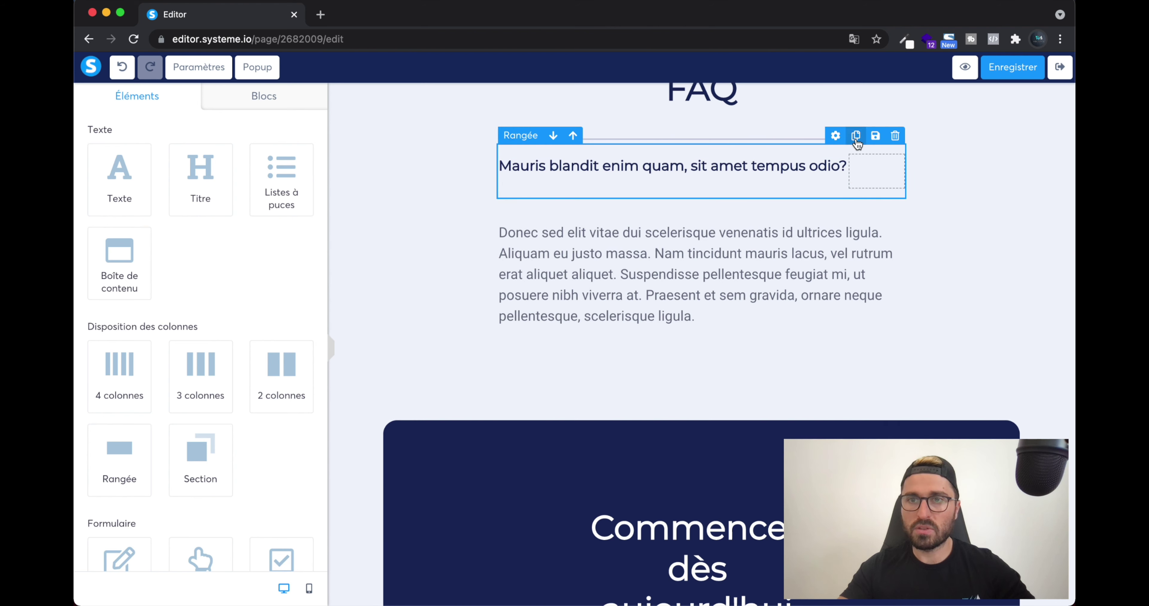
Duplicate the FAQ question row and its answer text, and move one answer directly under the first question.
{"action": "left_click", "coordinate": [855, 143]}
{"action": "left_click", "coordinate": [856, 267]}
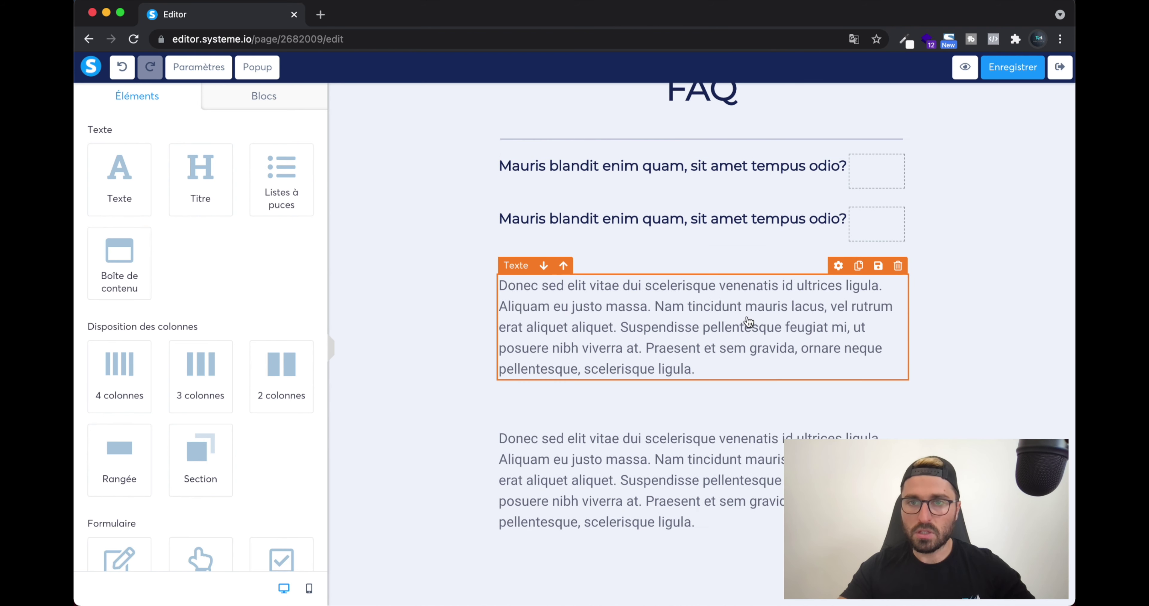
{"action": "left_click_drag", "start_coordinate": [748, 319], "coordinate": [757, 206]}
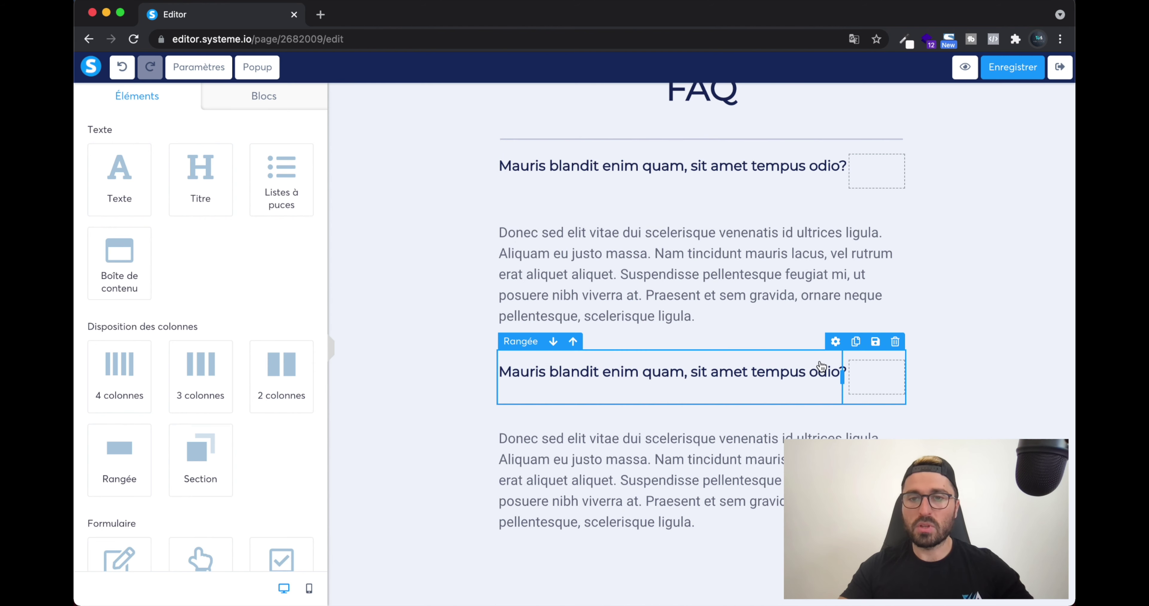
{"action": "scroll", "coordinate": [726, 357], "scroll_direction": "down", "scroll_amount": 10}
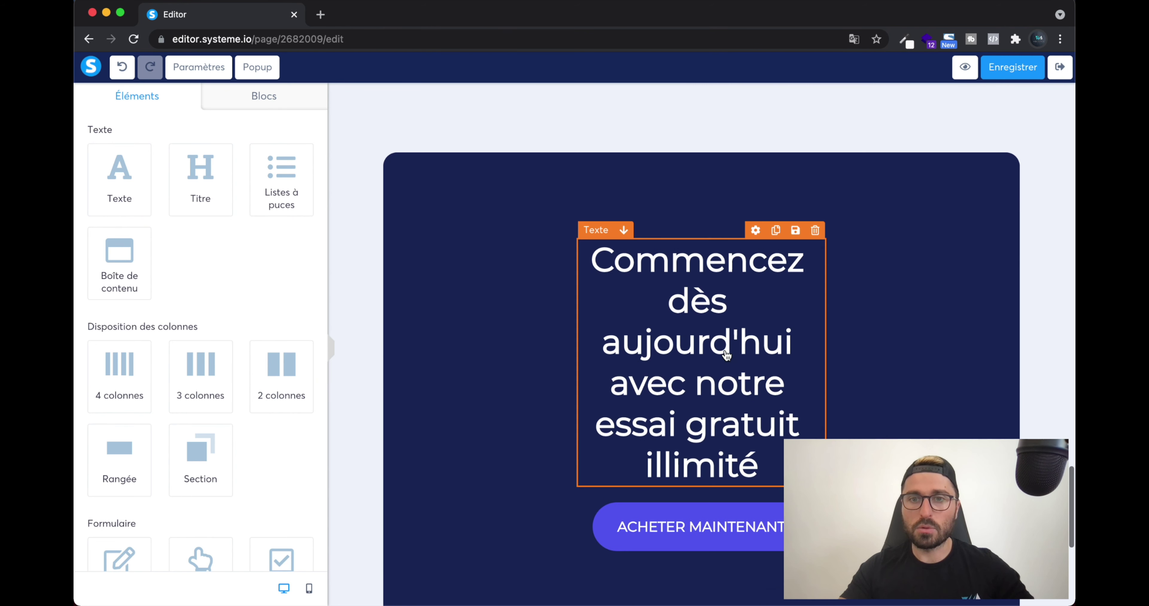
Duplicate the second FAQ question row and its answer text, placing one answer between the two questions to form a third pair.
{"action": "scroll", "coordinate": [725, 355], "scroll_direction": "up", "scroll_amount": 7}
{"action": "scroll", "coordinate": [726, 355], "scroll_direction": "up", "scroll_amount": 3}
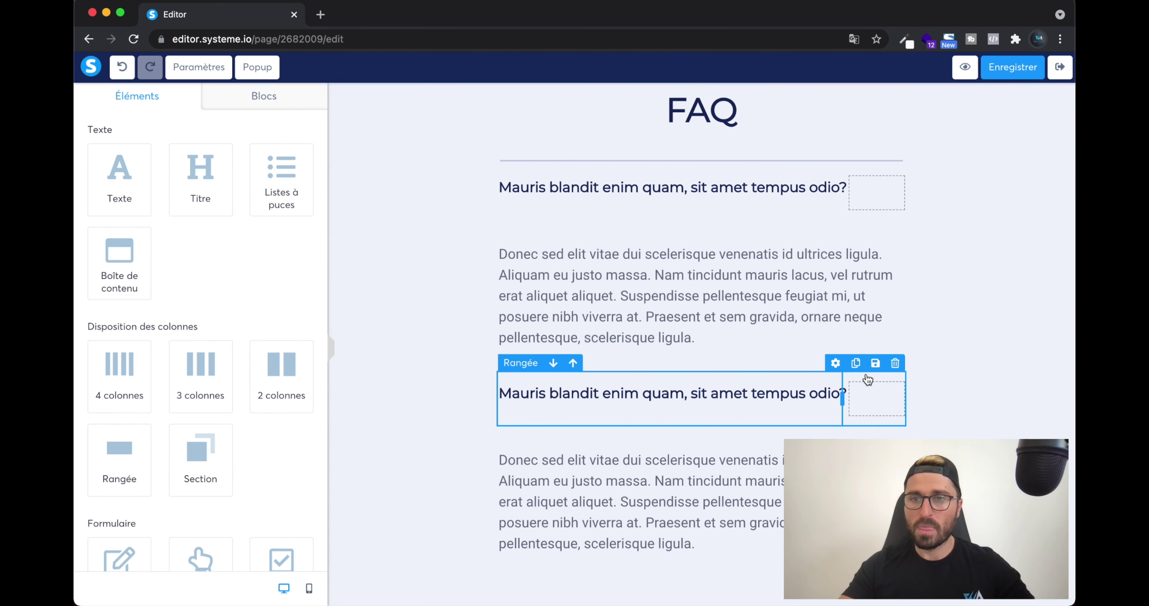
{"action": "left_click", "coordinate": [855, 364]}
{"action": "scroll", "coordinate": [855, 364], "scroll_direction": "down", "scroll_amount": 3}
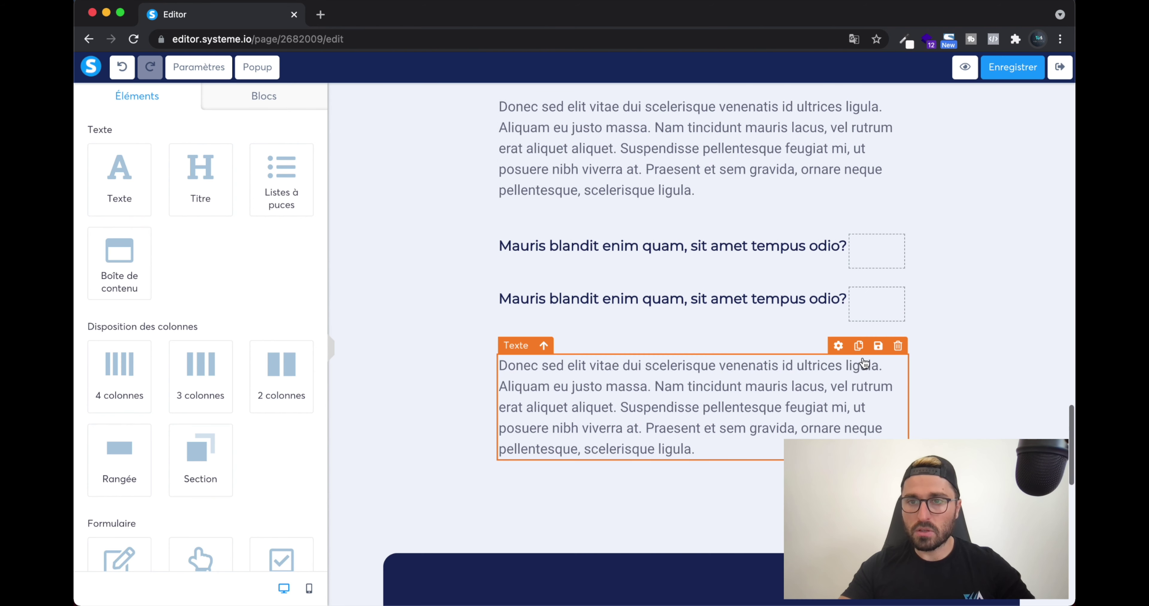
{"action": "left_click_drag", "start_coordinate": [753, 392], "coordinate": [771, 285]}
{"action": "scroll", "coordinate": [713, 223], "scroll_direction": "up", "scroll_amount": 5}
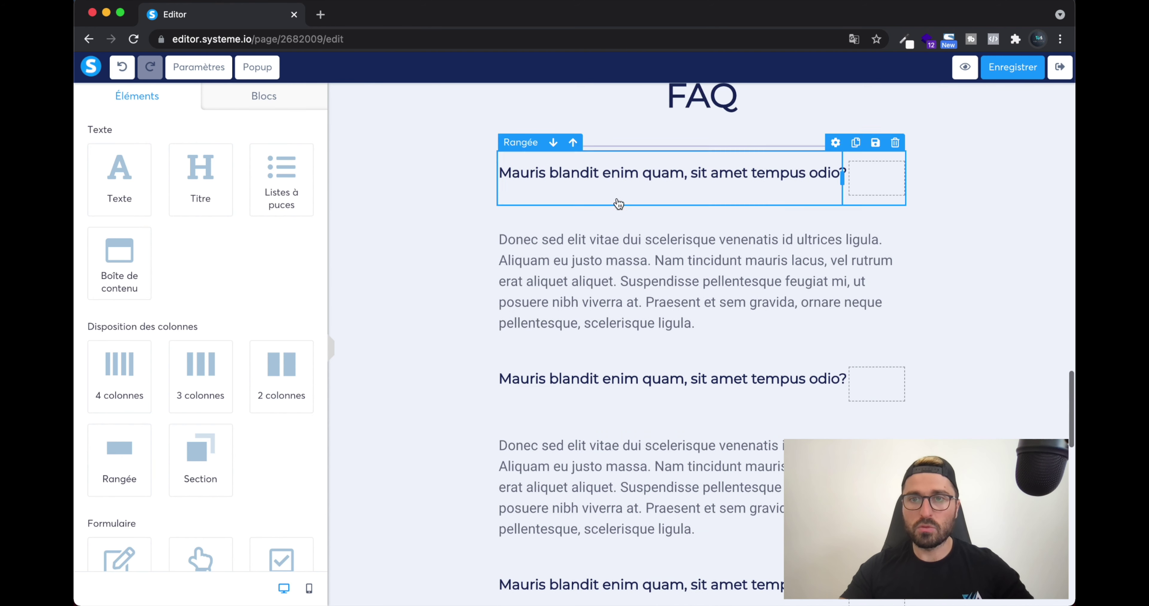
{"action": "scroll", "coordinate": [727, 403], "scroll_direction": "down", "scroll_amount": 5}
{"action": "scroll", "coordinate": [727, 403], "scroll_direction": "down", "scroll_amount": 10}
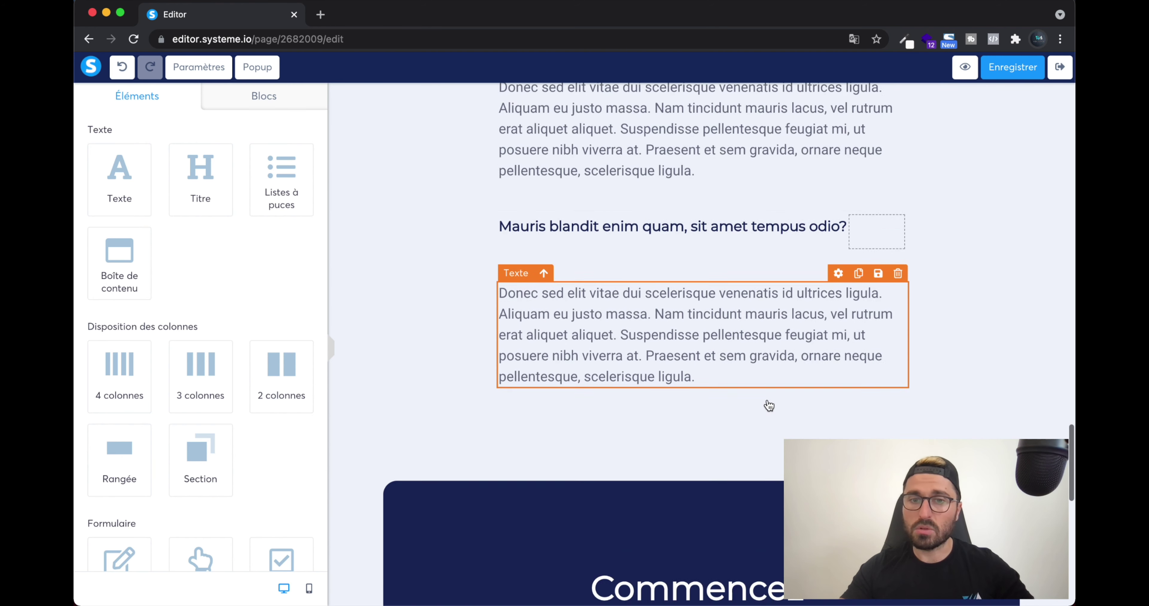
Replace the ending of the "Commencez dès aujourd'hui" call-to-action heading with "avec notre ebook qui résout .....".
{"action": "left_click", "coordinate": [725, 383]}
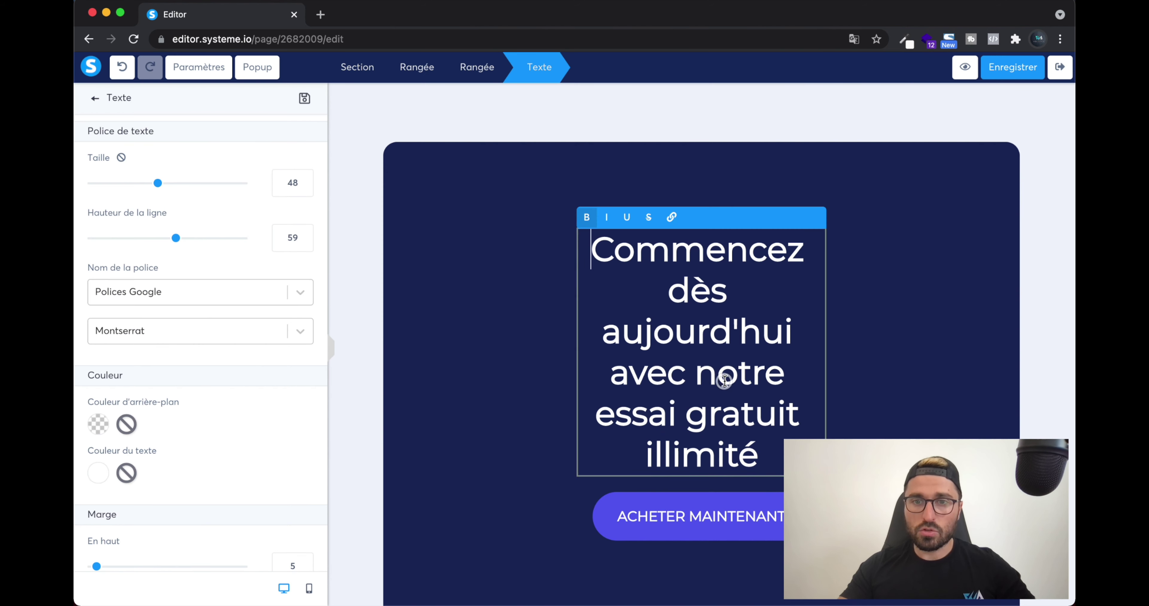
{"action": "left_click_drag", "start_coordinate": [609, 371], "coordinate": [778, 438]}
{"action": "key", "text": "BackSpace"}
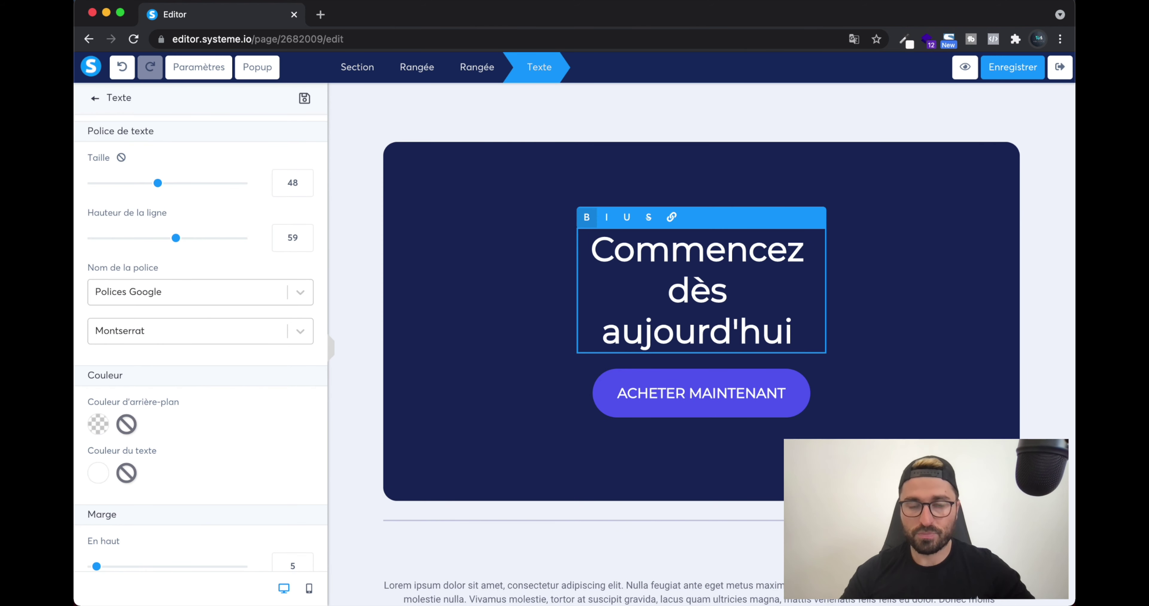
{"action": "type", "text": "avec no"}
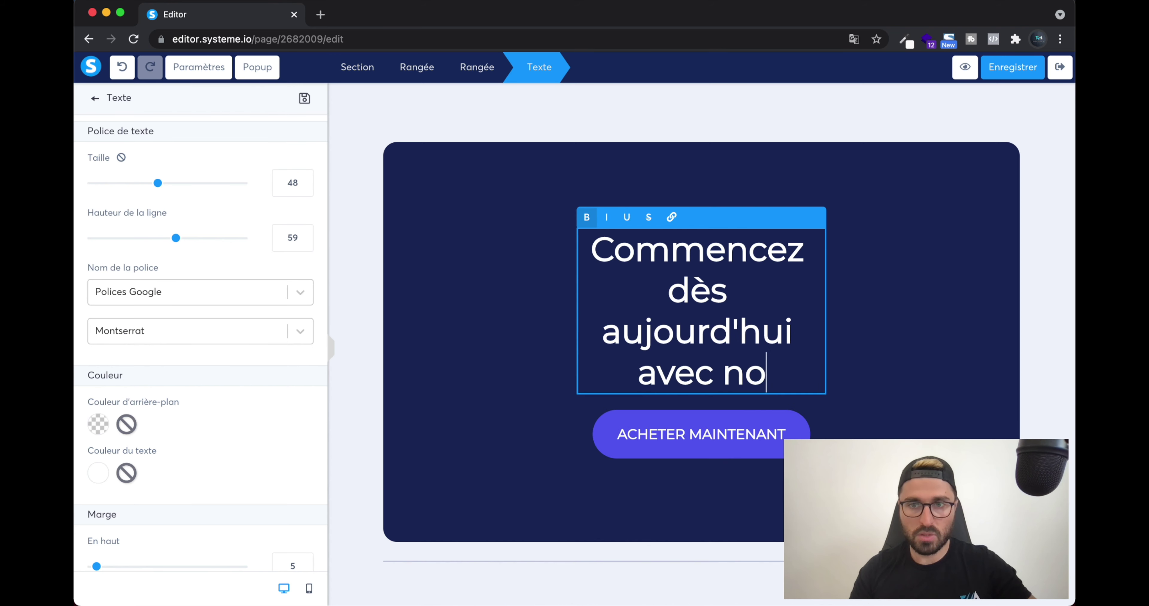
{"action": "type", "text": "tre ebook q"}
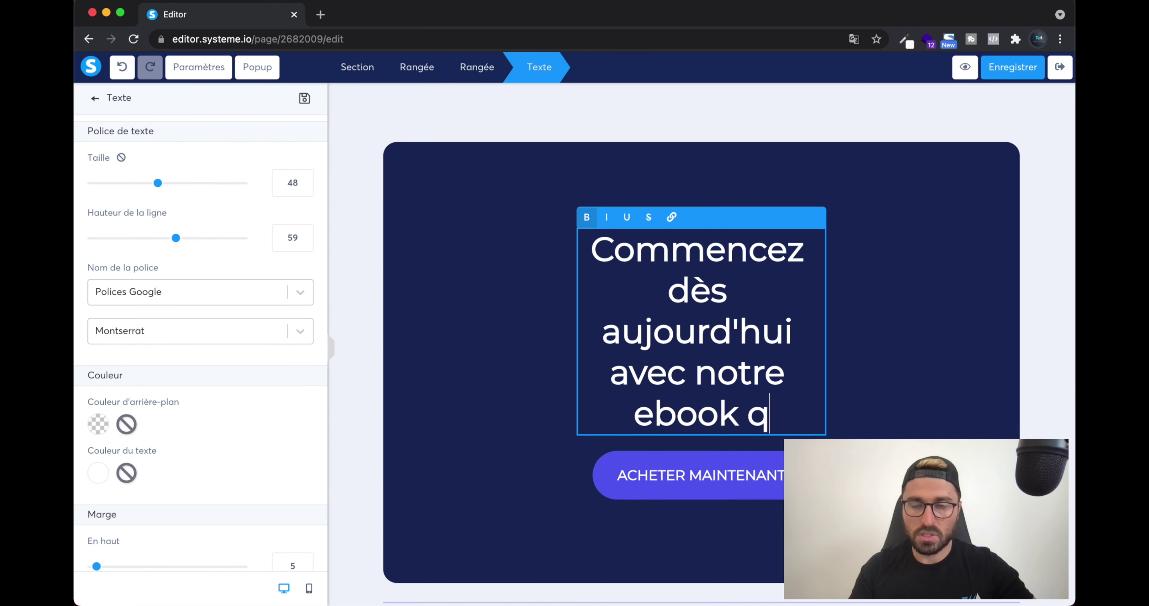
{"action": "type", "text": "ui résout"}
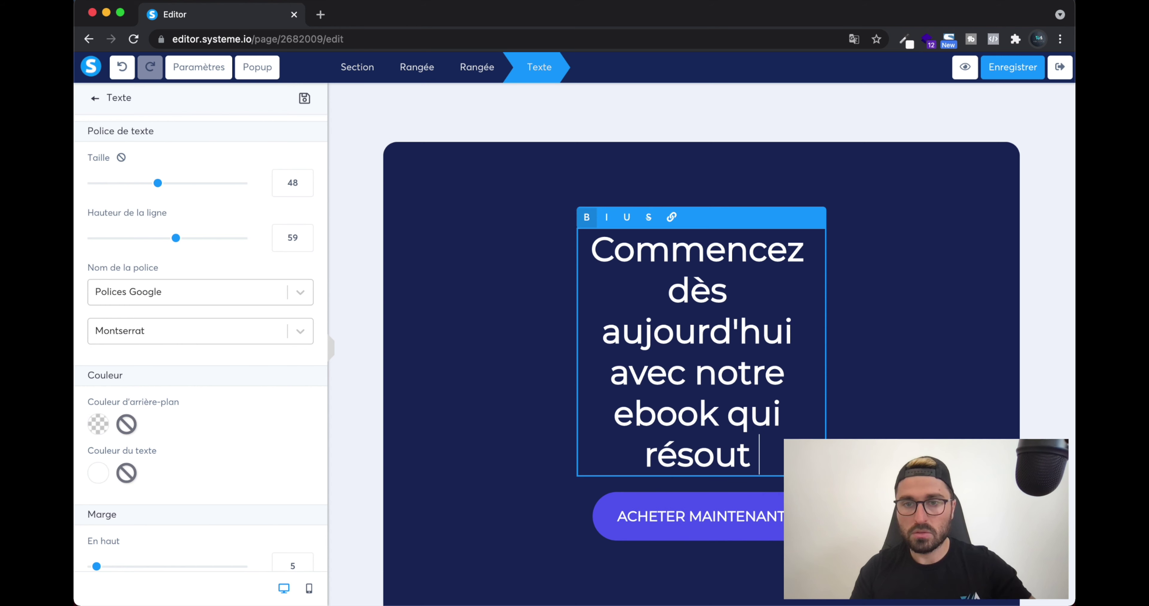
{"action": "key", "text": "BackSpace"}
{"action": "type", "text": "t ....."}
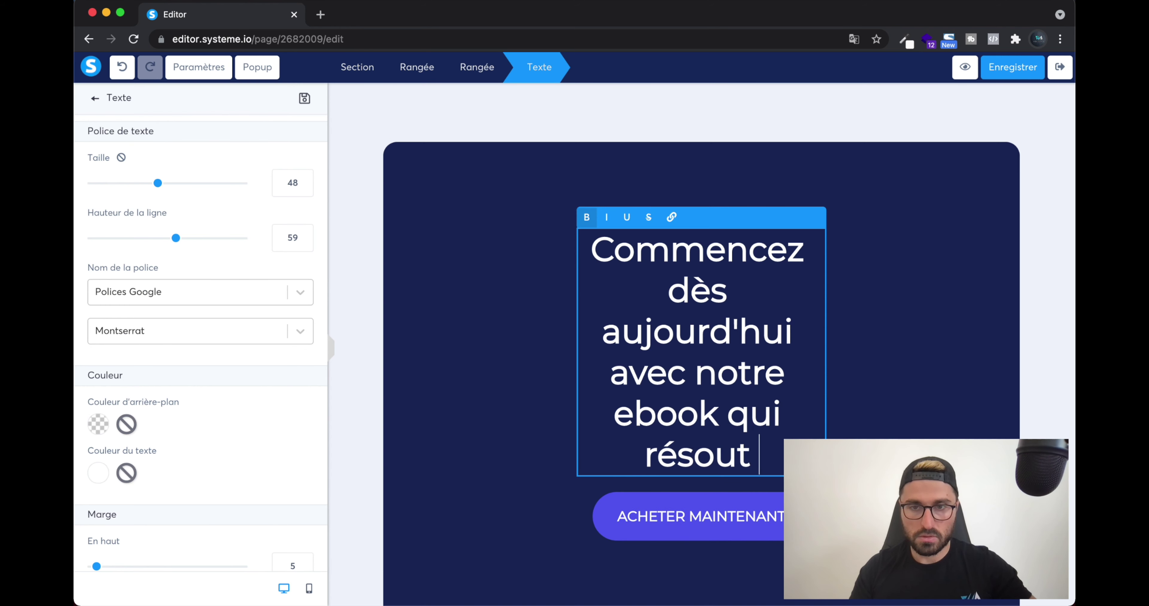
{"action": "left_click", "coordinate": [930, 411]}
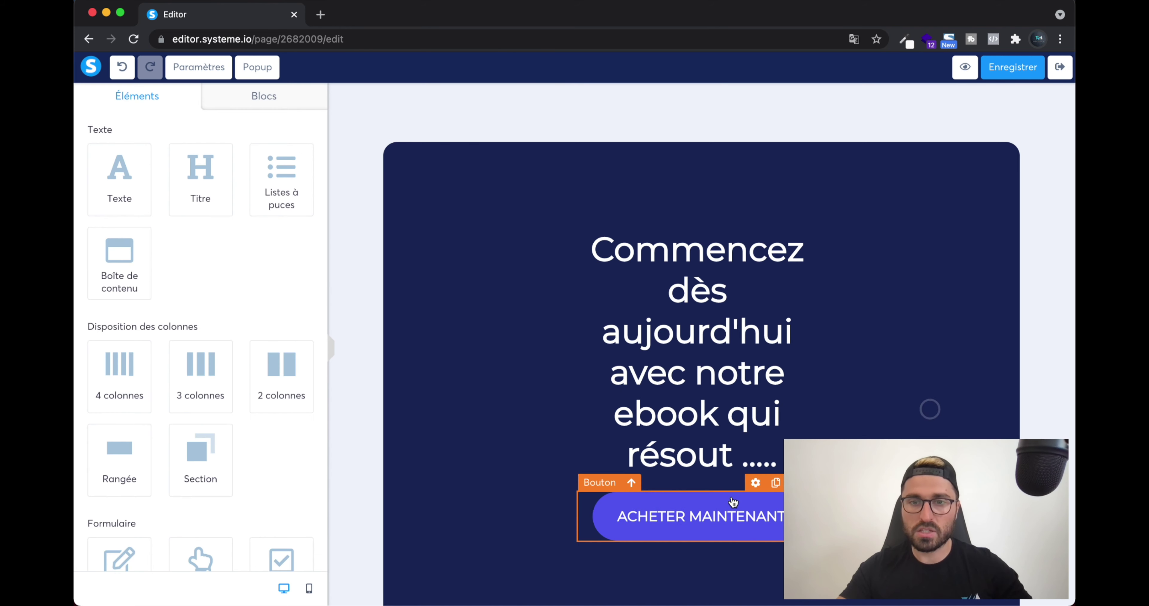
Delete the "© Systeme.io - Disclaimer" text line from the page footer.
{"action": "scroll", "coordinate": [731, 506], "scroll_direction": "down", "scroll_amount": 10}
{"action": "scroll", "coordinate": [733, 506], "scroll_direction": "down", "scroll_amount": 10}
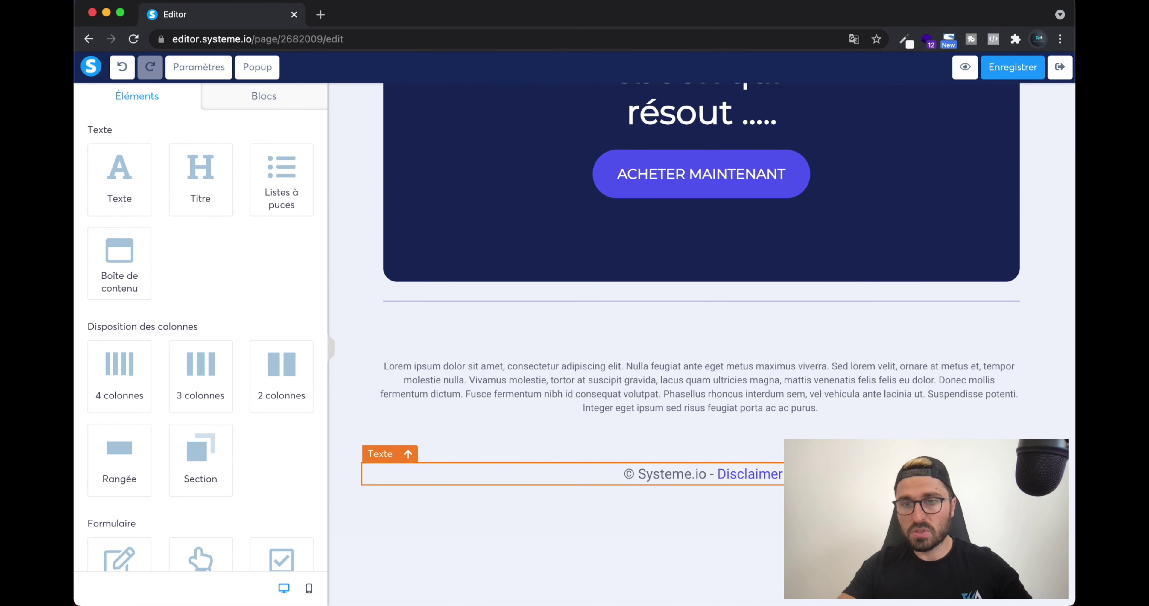
{"action": "left_click", "coordinate": [1018, 454]}
{"action": "left_click", "coordinate": [696, 117]}
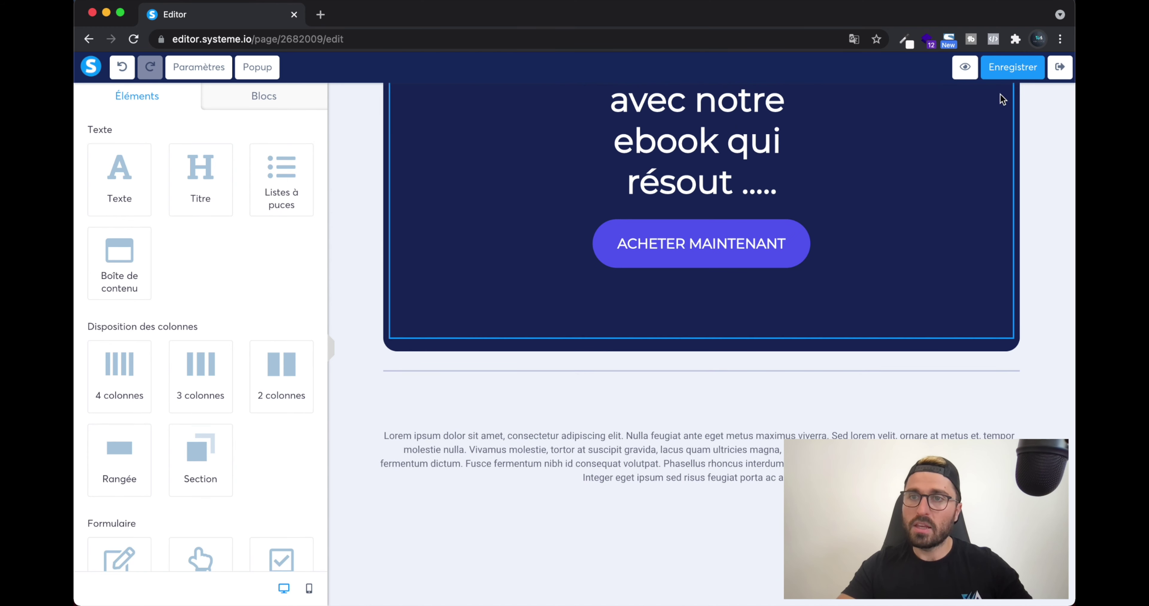
Replace the placeholder image beside the "À propos de l'ebook" text with quelle-liseuse-ebook-choisir.jpg uploaded from the Bureau folder.
{"action": "scroll", "coordinate": [907, 222], "scroll_direction": "up", "scroll_amount": 4}
{"action": "scroll", "coordinate": [907, 222], "scroll_direction": "up", "scroll_amount": 15}
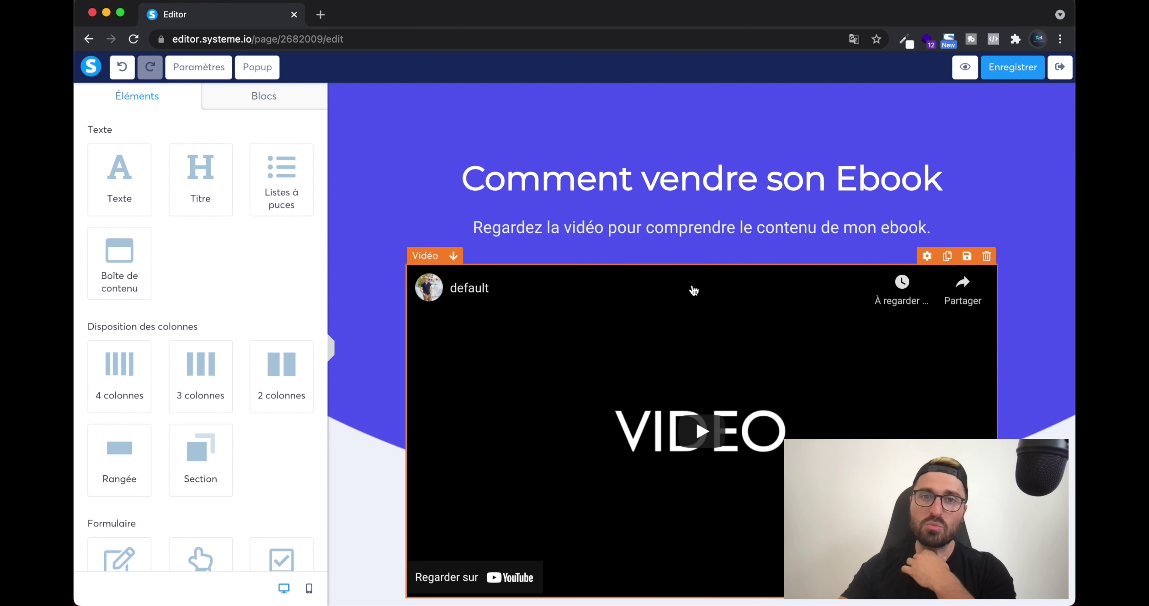
{"action": "scroll", "coordinate": [693, 290], "scroll_direction": "down", "scroll_amount": 1}
{"action": "scroll", "coordinate": [694, 290], "scroll_direction": "down", "scroll_amount": 6}
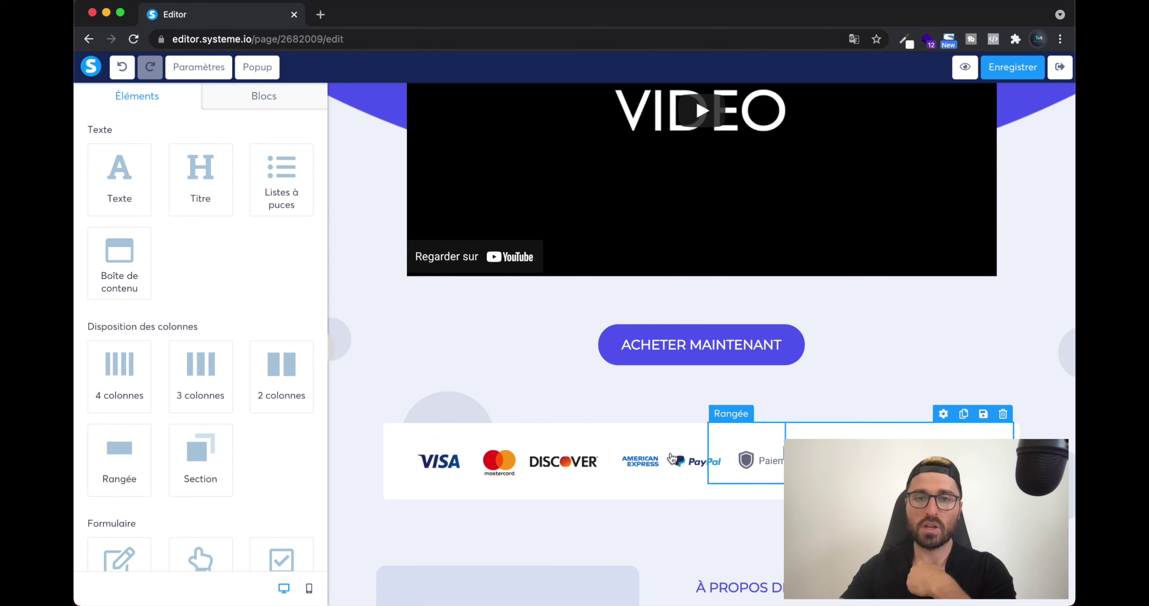
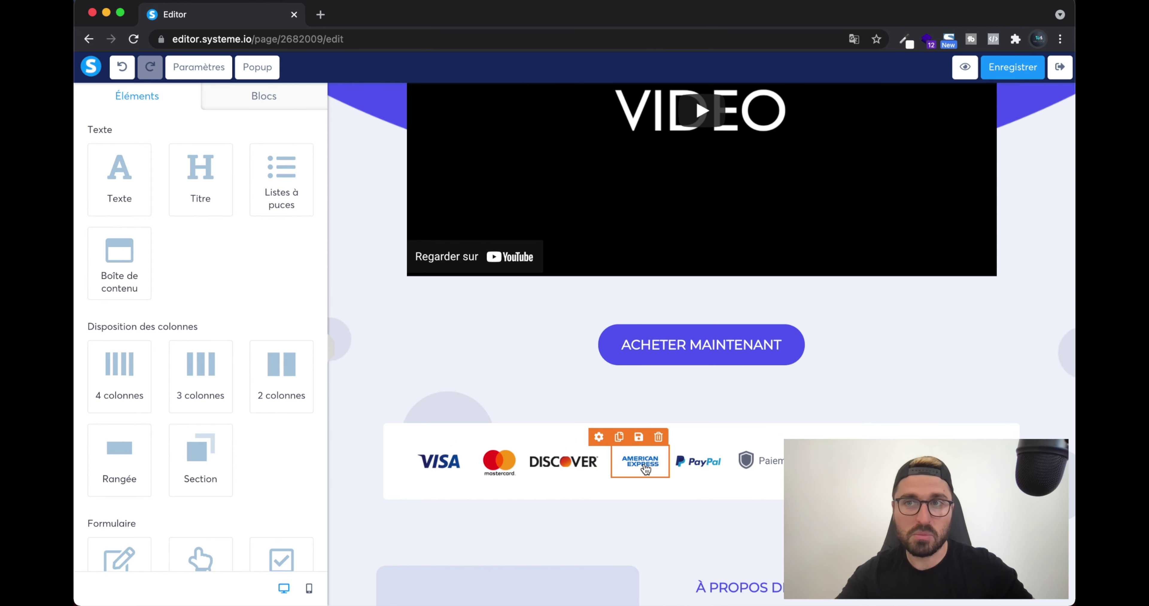
{"action": "scroll", "coordinate": [652, 467], "scroll_direction": "down", "scroll_amount": 8}
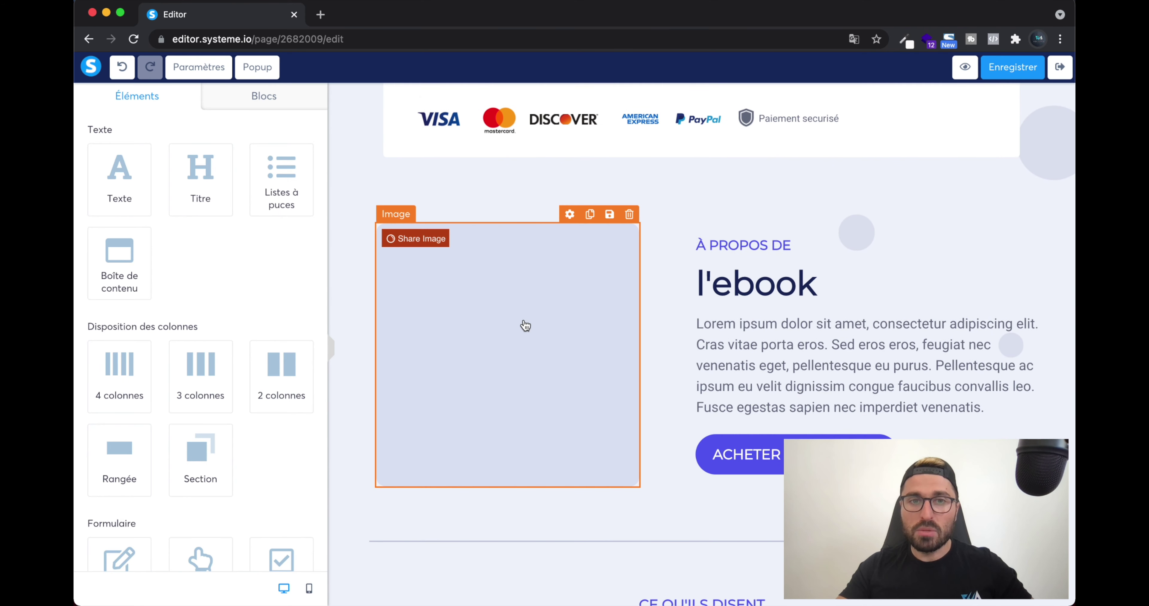
{"action": "left_click", "coordinate": [548, 358]}
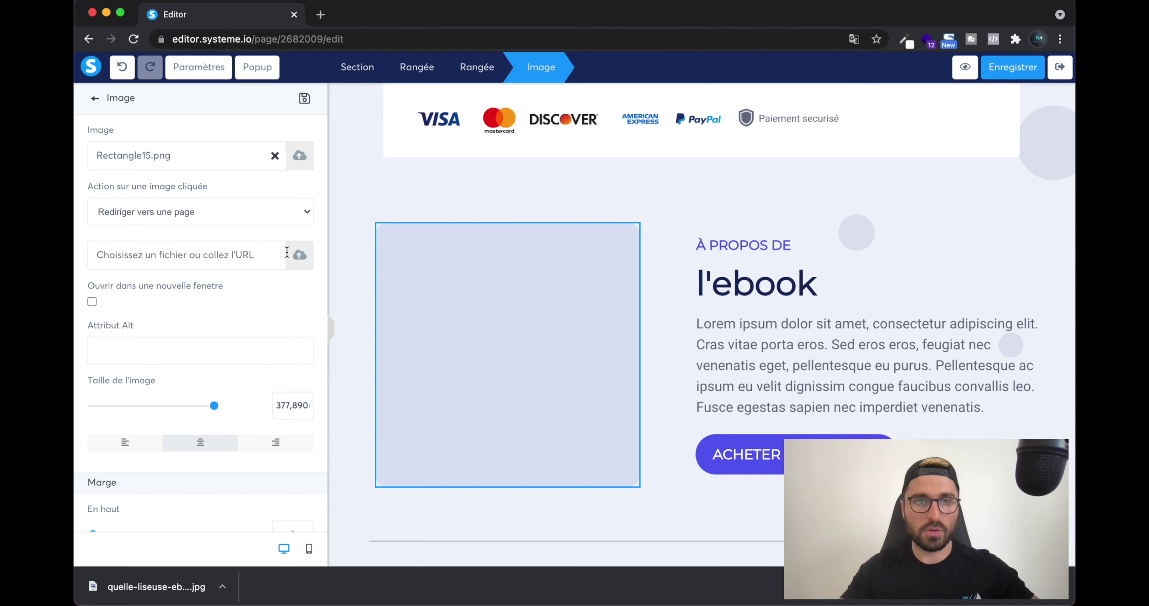
{"action": "left_click", "coordinate": [275, 157]}
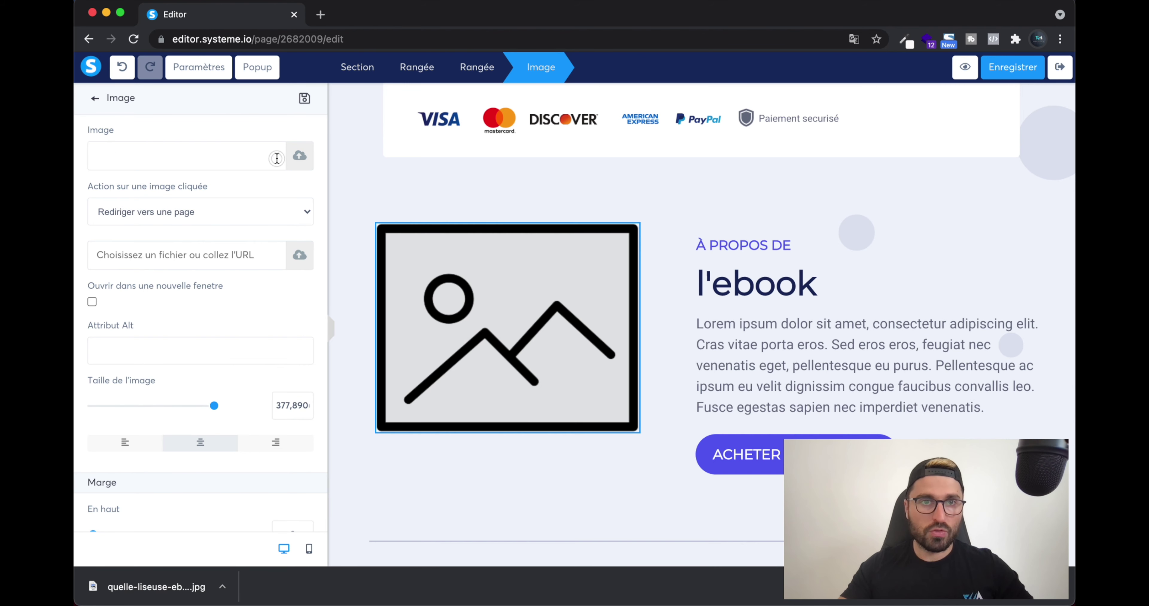
{"action": "left_click", "coordinate": [300, 157]}
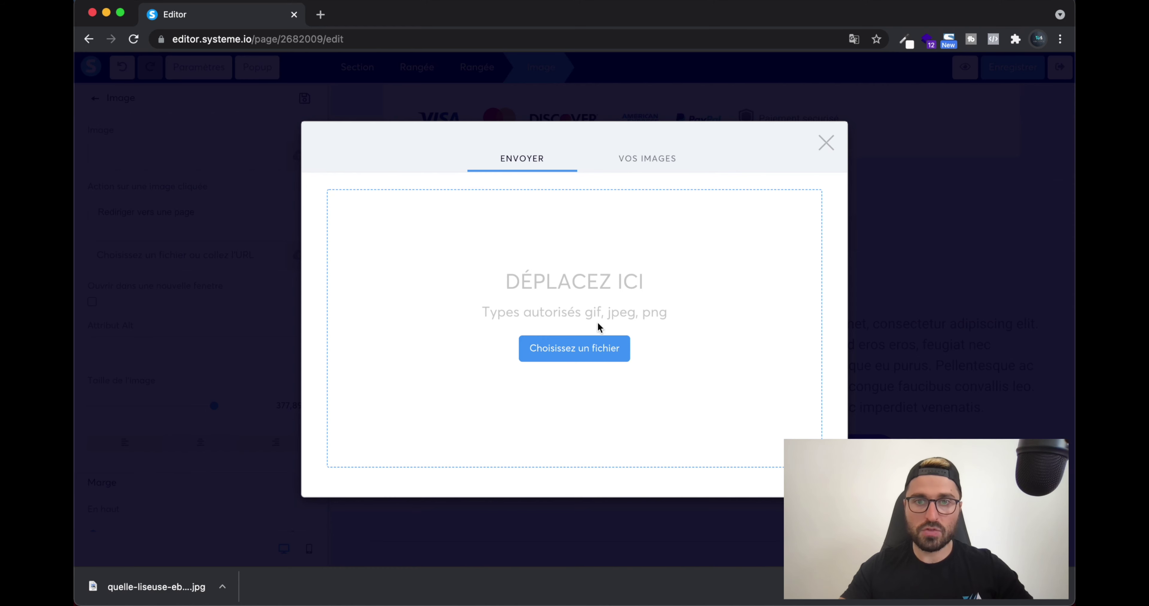
{"action": "left_click", "coordinate": [589, 344]}
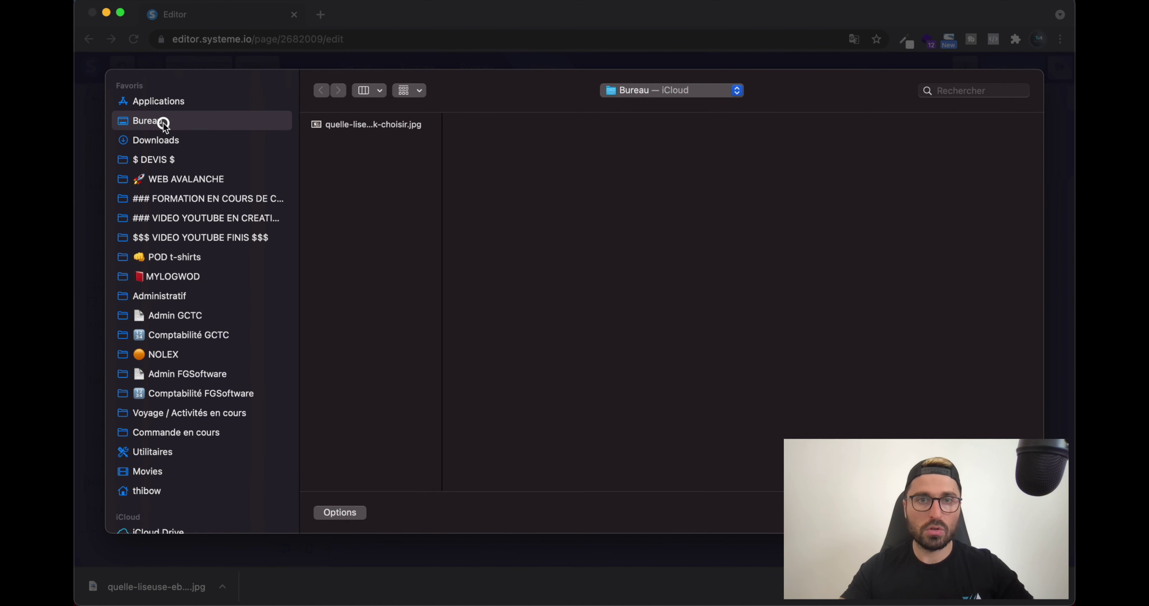
{"action": "double_click", "coordinate": [355, 126]}
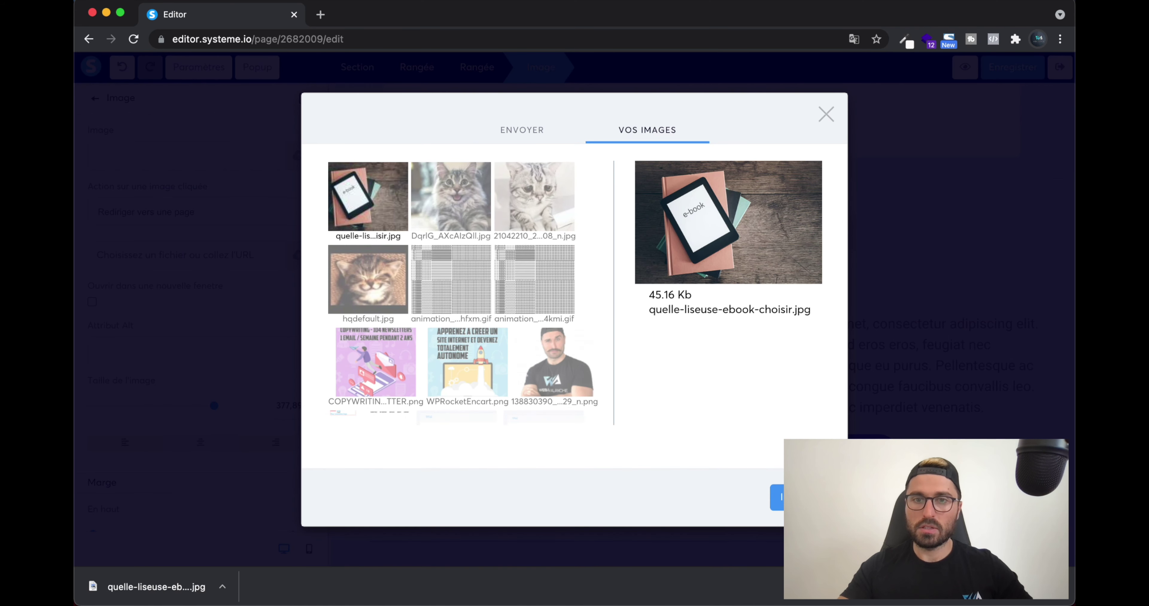
{"action": "left_click", "coordinate": [778, 497]}
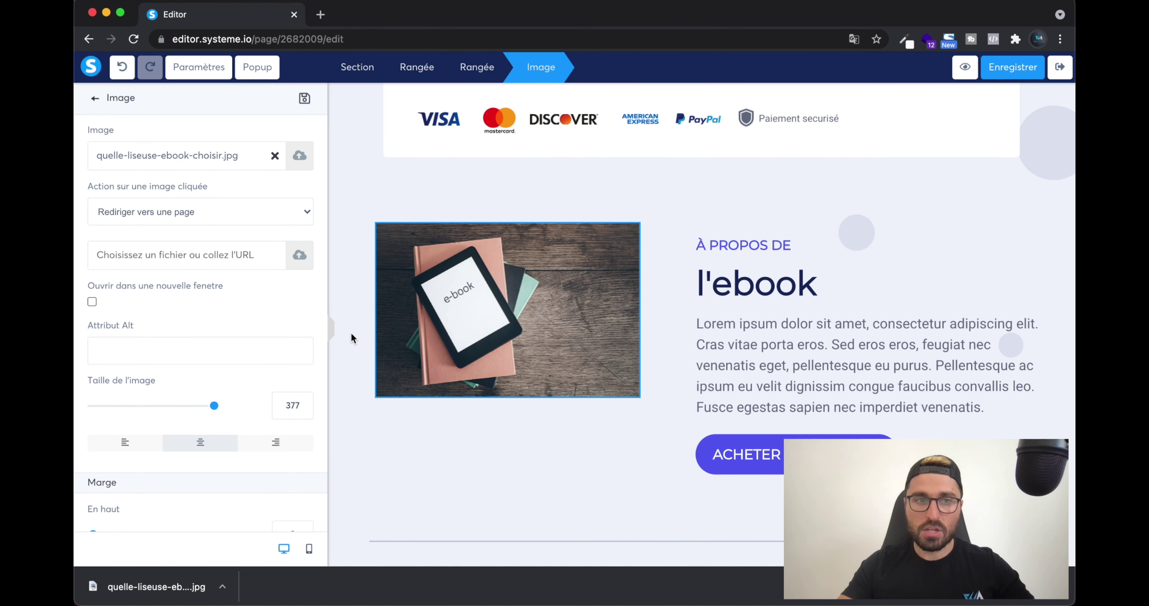
Widen the image column of the "l'ebook" row and enlarge the ebook image to a size of 457.
{"action": "left_click", "coordinate": [641, 318]}
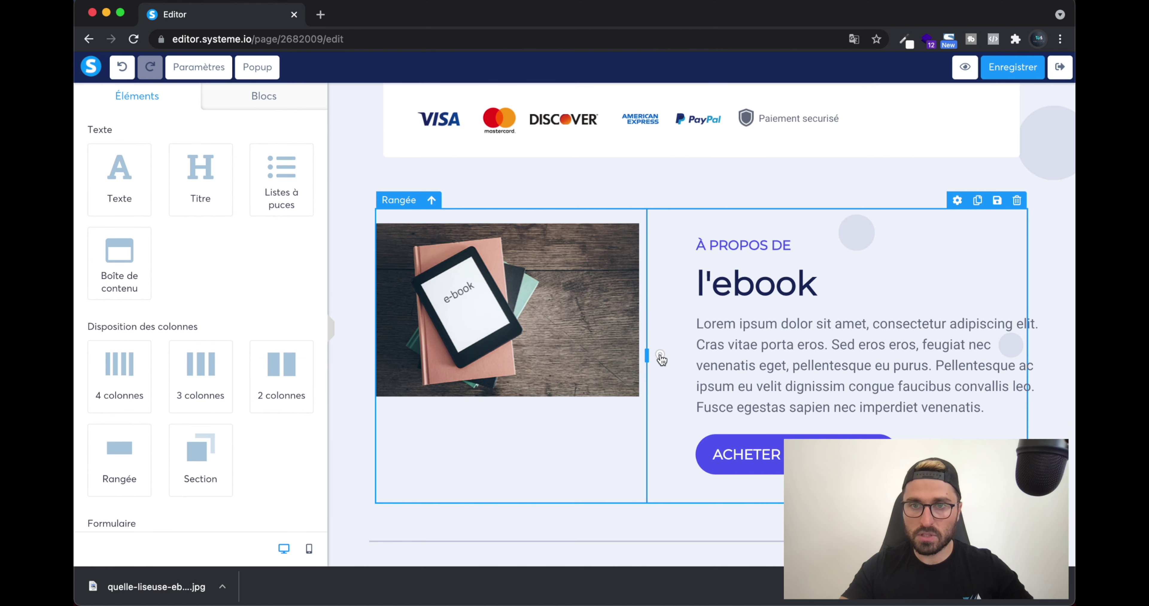
{"action": "left_click_drag", "start_coordinate": [676, 357], "coordinate": [682, 358]}
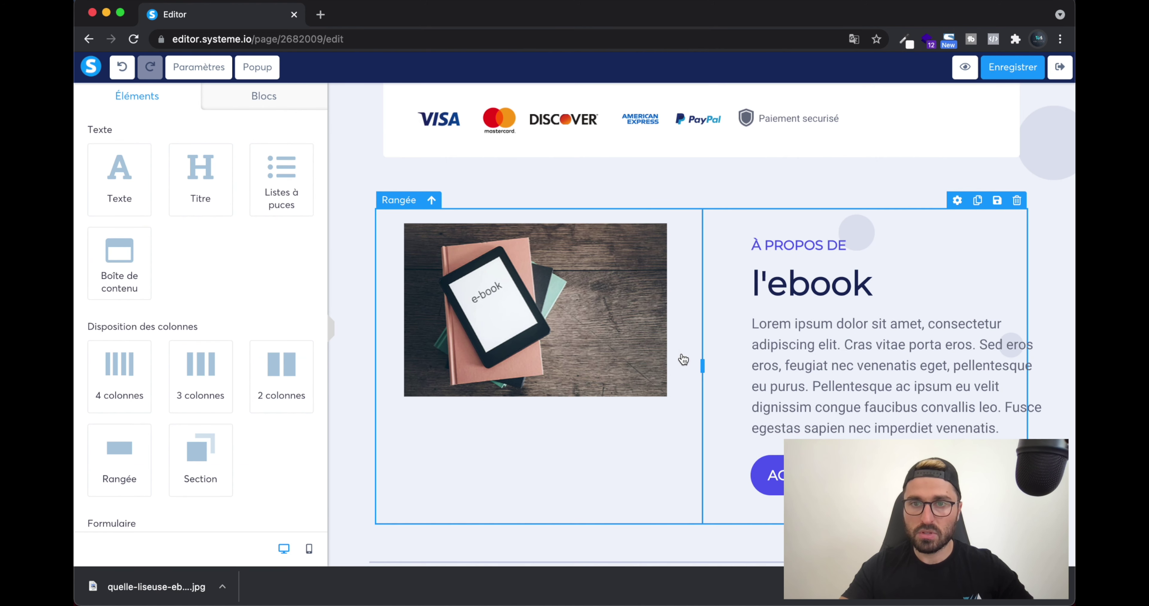
{"action": "left_click", "coordinate": [594, 329]}
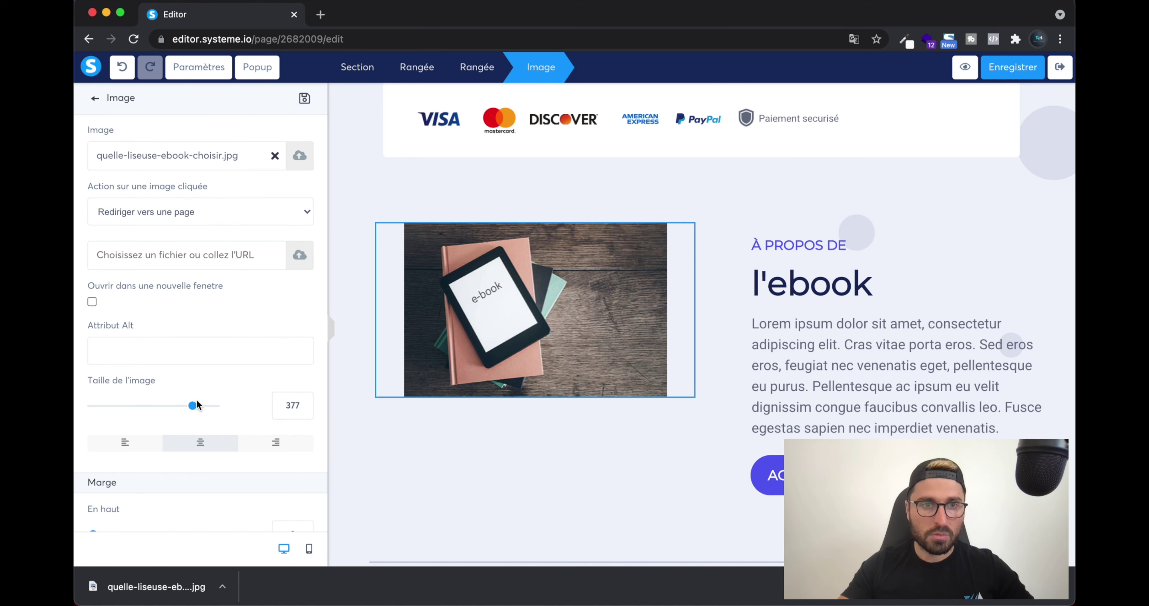
{"action": "left_click_drag", "start_coordinate": [194, 406], "coordinate": [245, 406]}
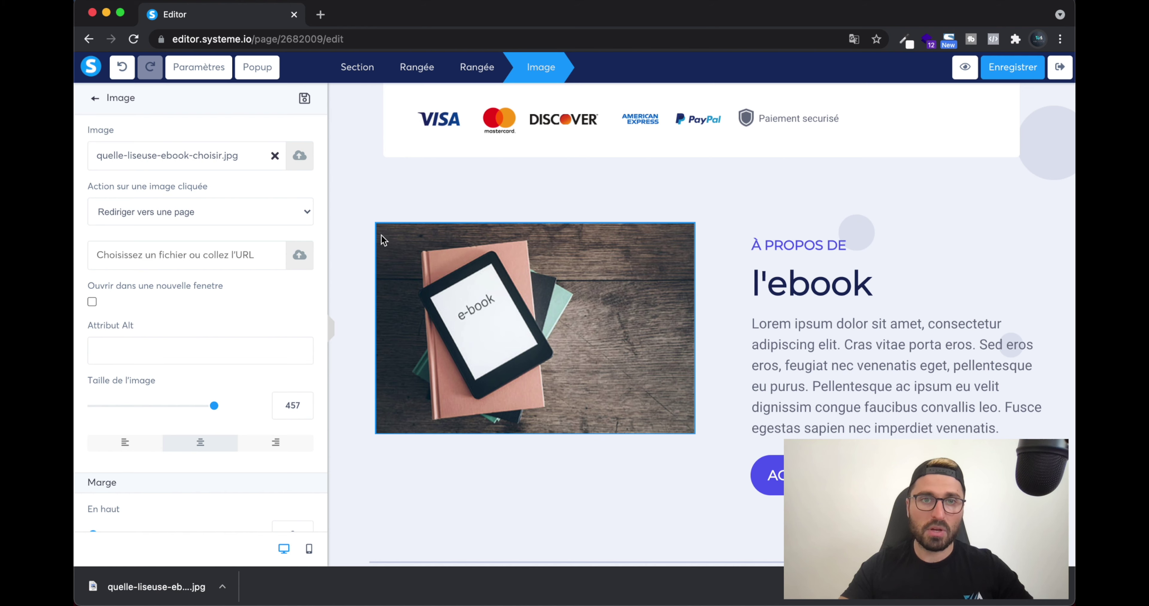
{"action": "key", "text": "Escape"}
Set the corner rounding of the ebook image to 10 on all four corners.
{"action": "left_click", "coordinate": [402, 238]}
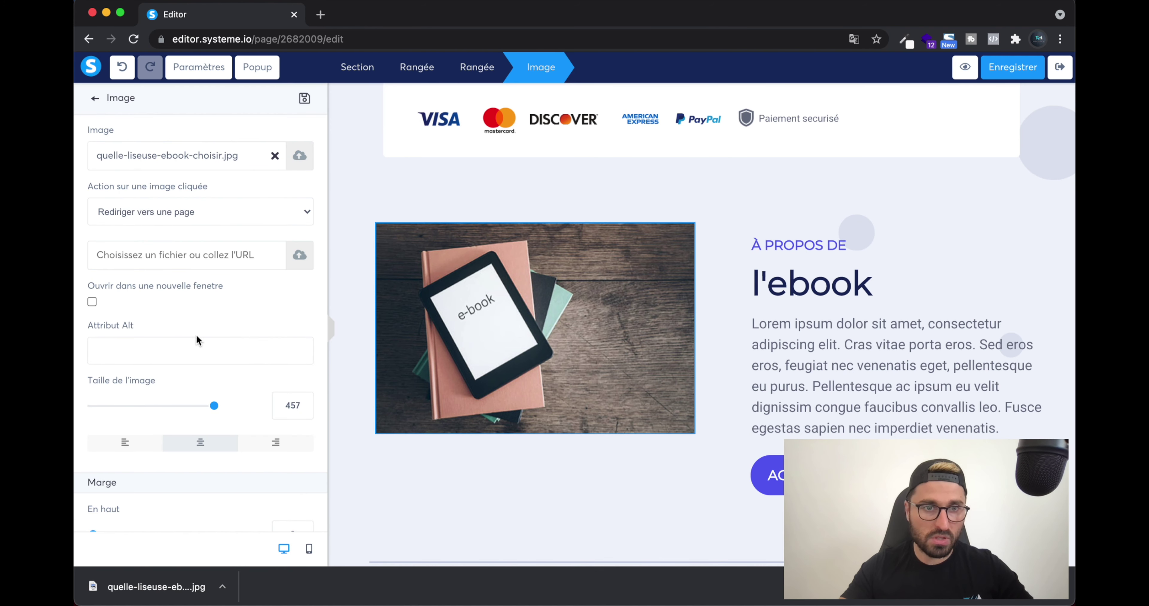
{"action": "scroll", "coordinate": [196, 334], "scroll_direction": "down", "scroll_amount": 3}
{"action": "scroll", "coordinate": [162, 350], "scroll_direction": "down", "scroll_amount": 10}
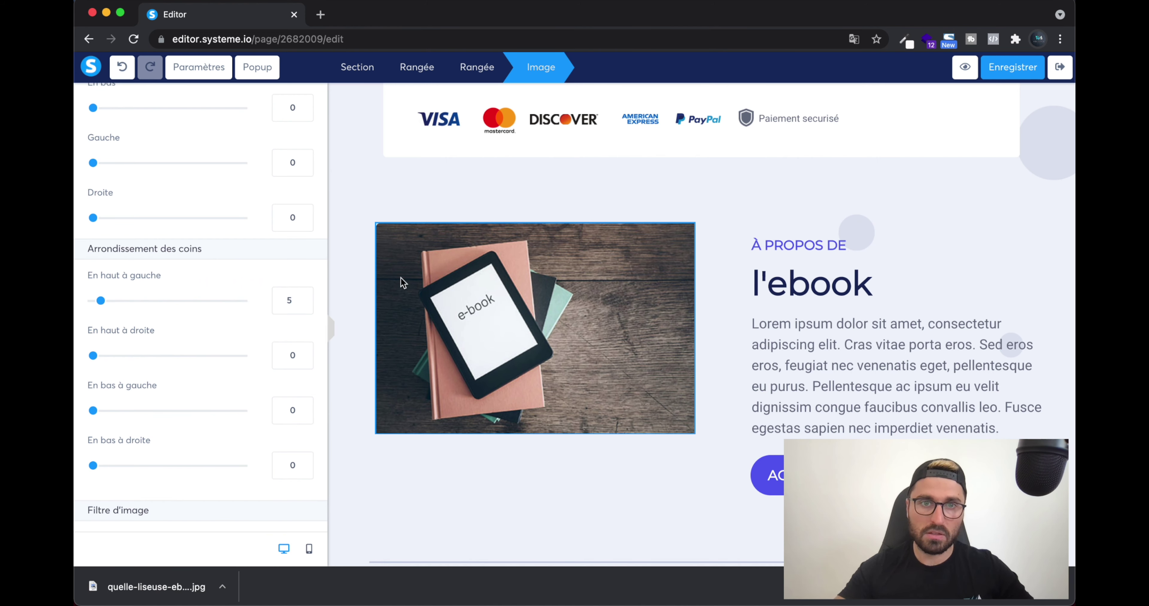
{"action": "left_click", "coordinate": [286, 301]}
{"action": "type", "text": "1"}
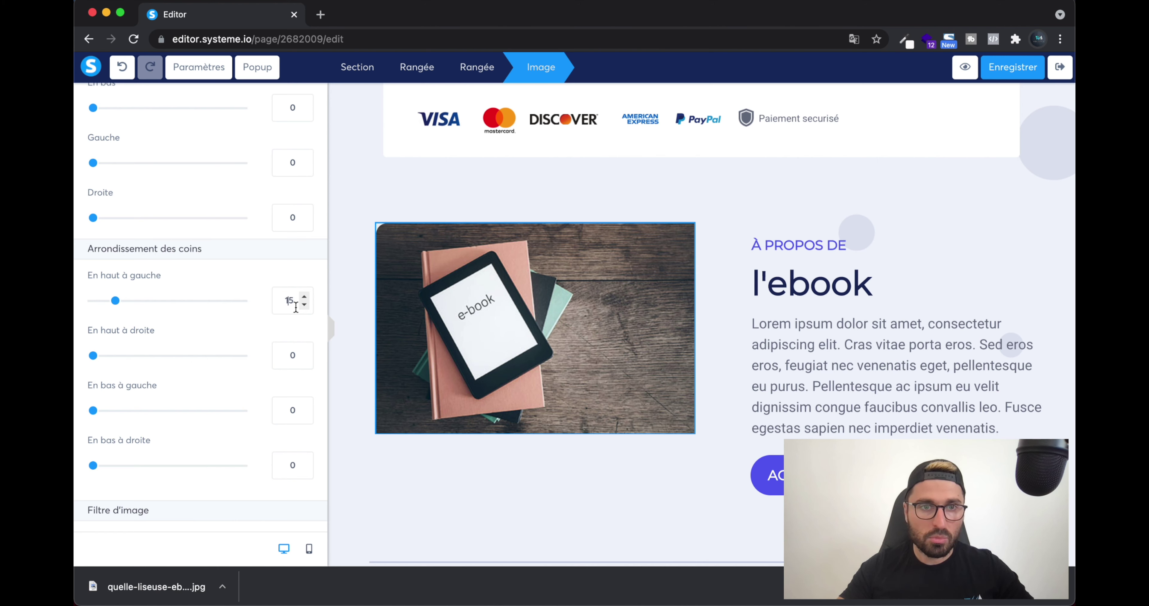
{"action": "type", "text": "10"}
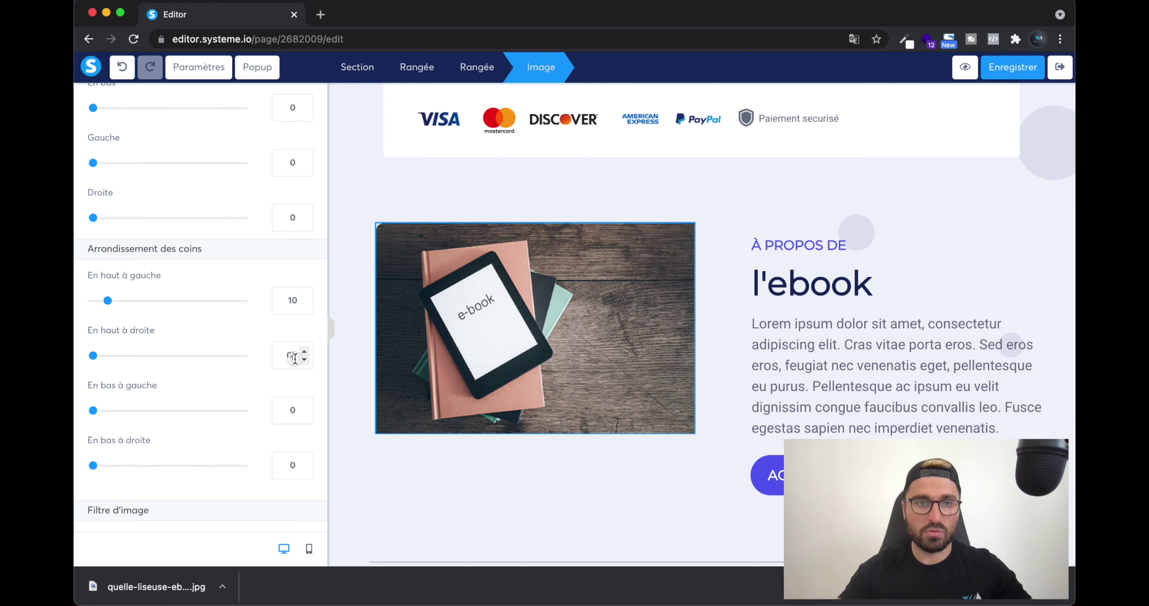
{"action": "type", "text": "10"}
{"action": "left_click", "coordinate": [290, 409]}
{"action": "type", "text": "10"}
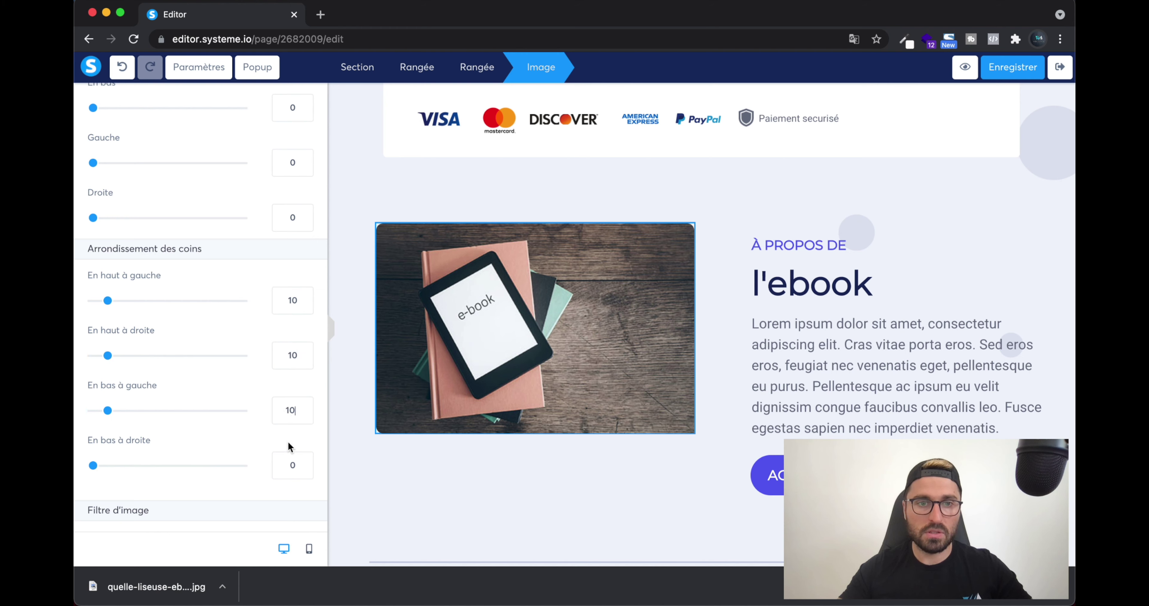
{"action": "type", "text": "10"}
{"action": "left_click", "coordinate": [441, 476]}
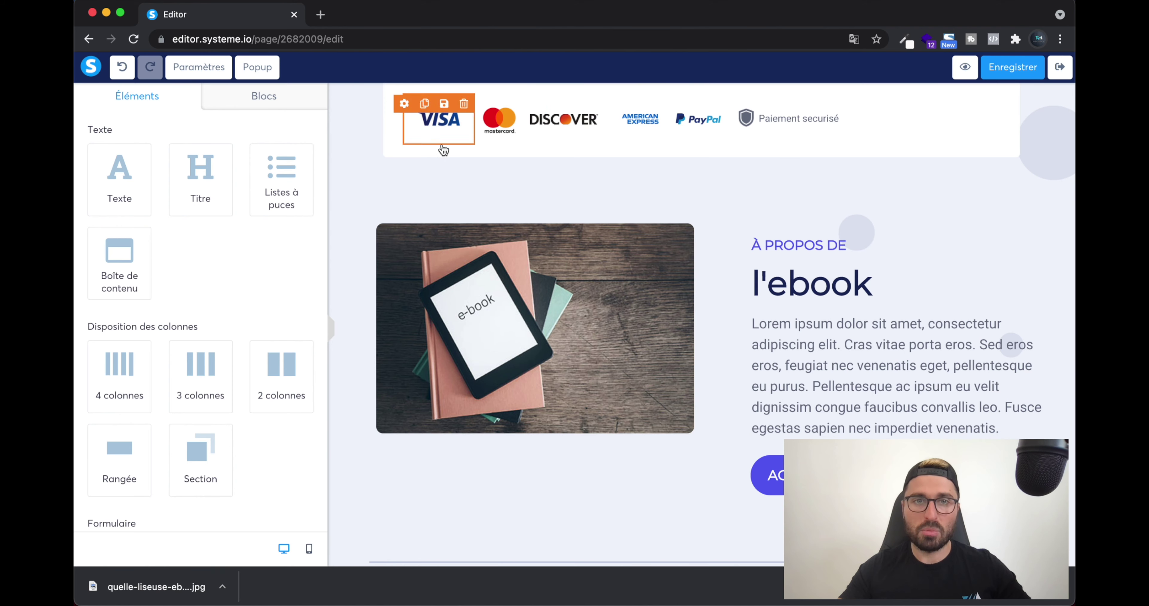
{"action": "scroll", "coordinate": [418, 300], "scroll_direction": "up", "scroll_amount": 3}
{"action": "scroll", "coordinate": [418, 300], "scroll_direction": "up", "scroll_amount": 8}
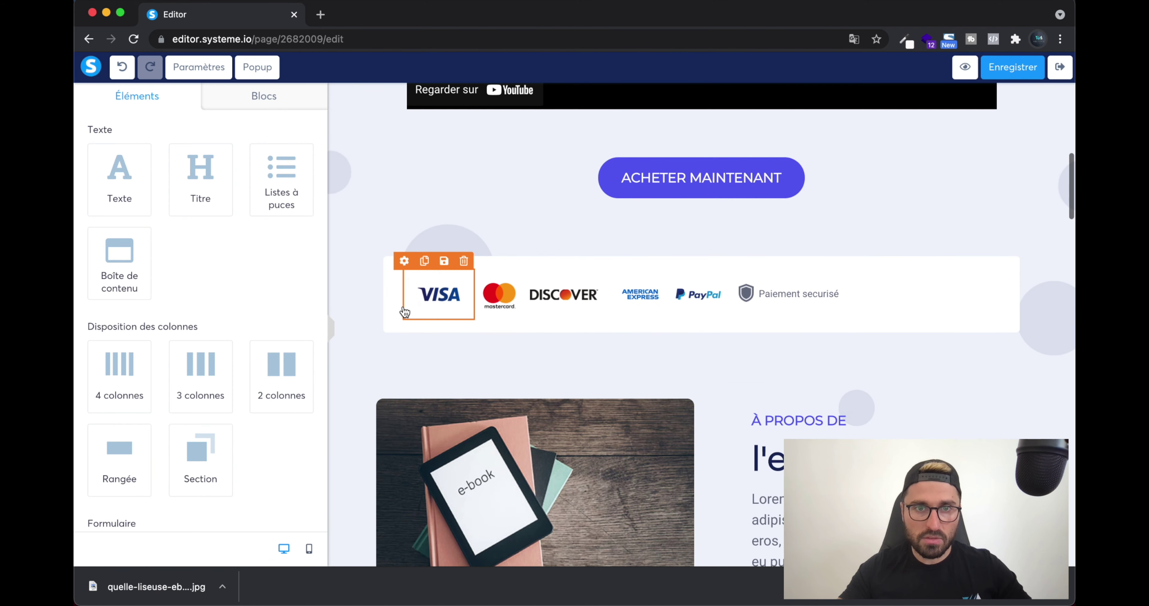
{"action": "scroll", "coordinate": [393, 308], "scroll_direction": "up", "scroll_amount": 5}
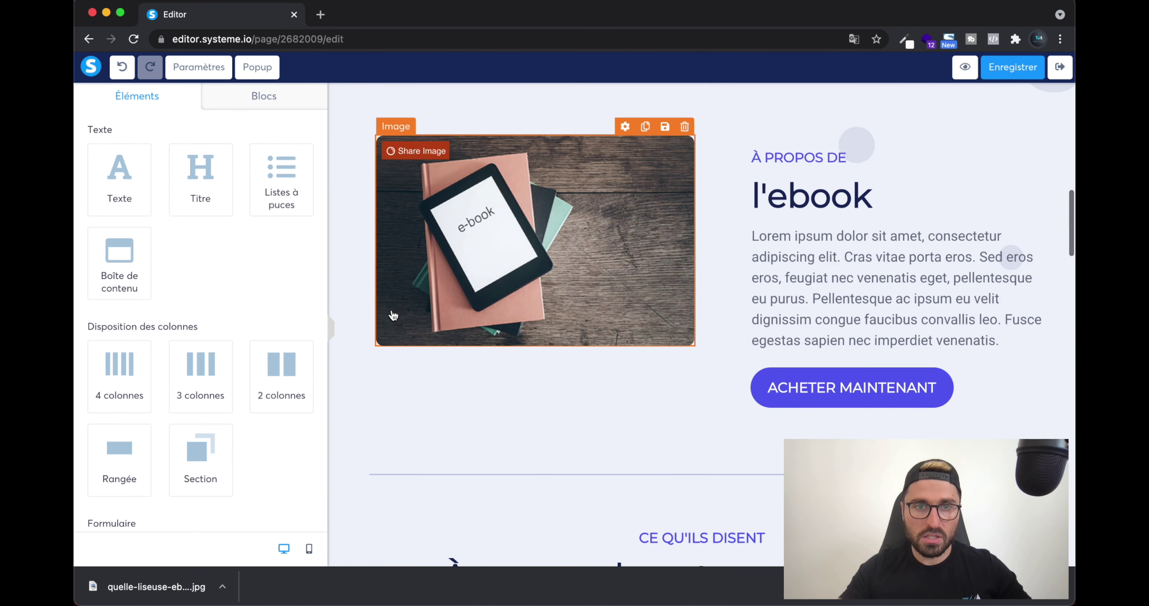
Set the ebook image's left margin to 10 and save the page.
{"action": "left_click", "coordinate": [391, 323]}
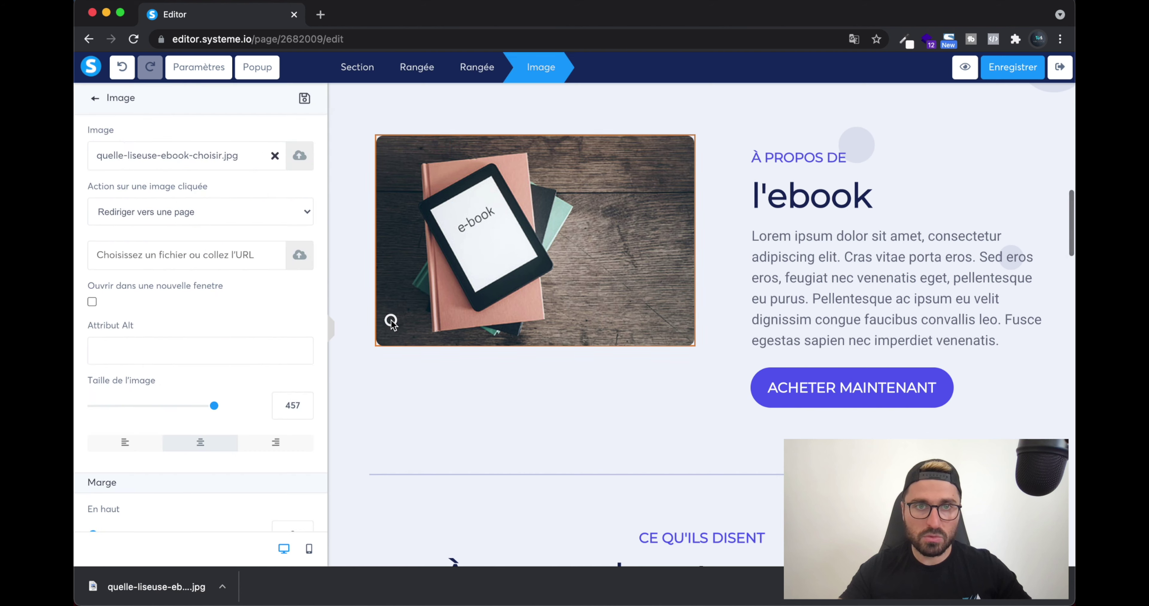
{"action": "left_click", "coordinate": [431, 394]}
{"action": "scroll", "coordinate": [435, 382], "scroll_direction": "up", "scroll_amount": 3}
{"action": "left_click", "coordinate": [418, 365]}
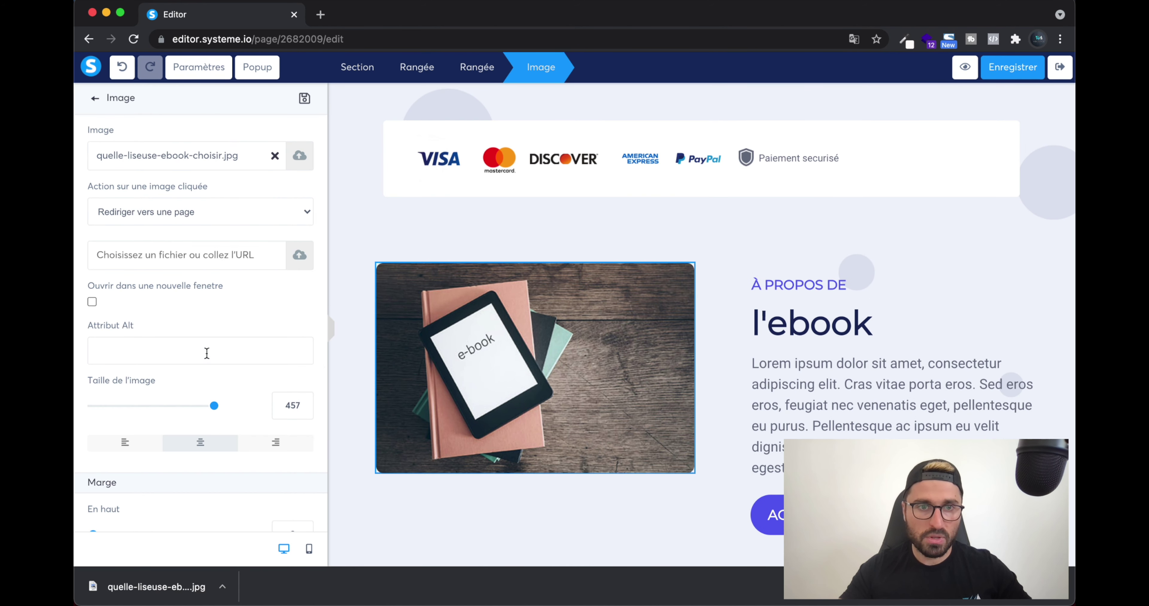
{"action": "scroll", "coordinate": [205, 352], "scroll_direction": "down", "scroll_amount": 8}
{"action": "scroll", "coordinate": [187, 336], "scroll_direction": "up", "scroll_amount": 3}
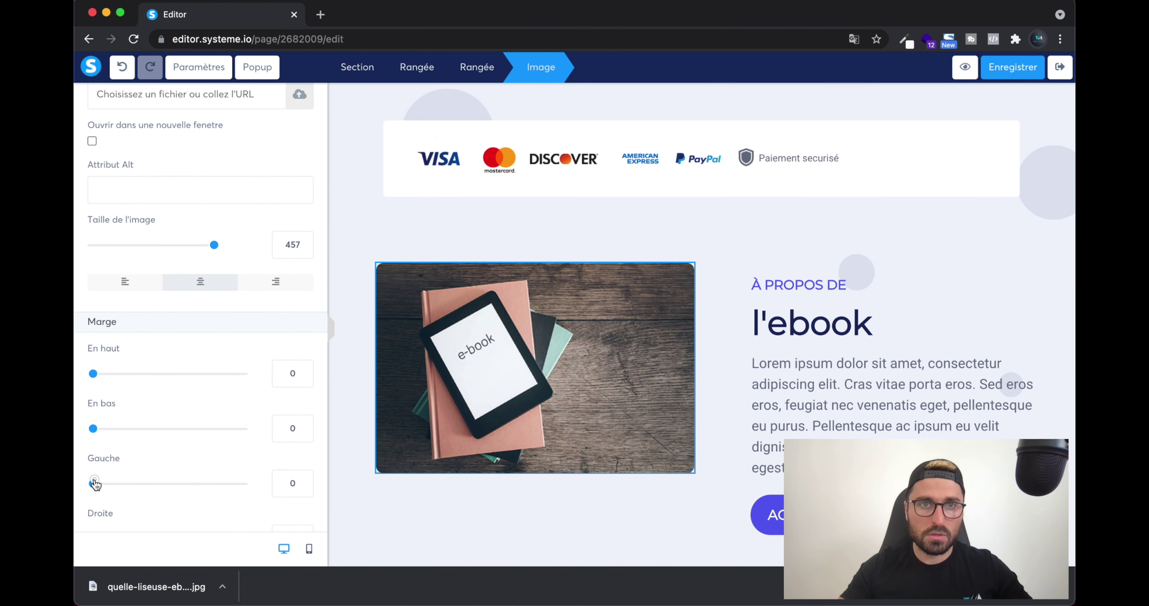
{"action": "left_click_drag", "start_coordinate": [94, 484], "coordinate": [102, 485]}
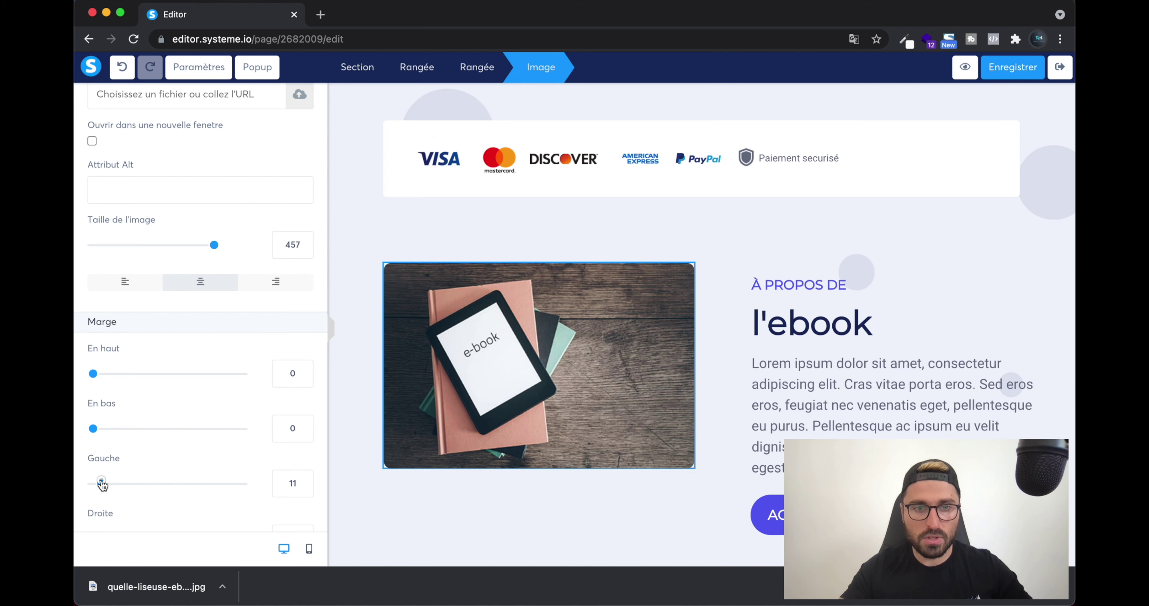
{"action": "left_click", "coordinate": [303, 488]}
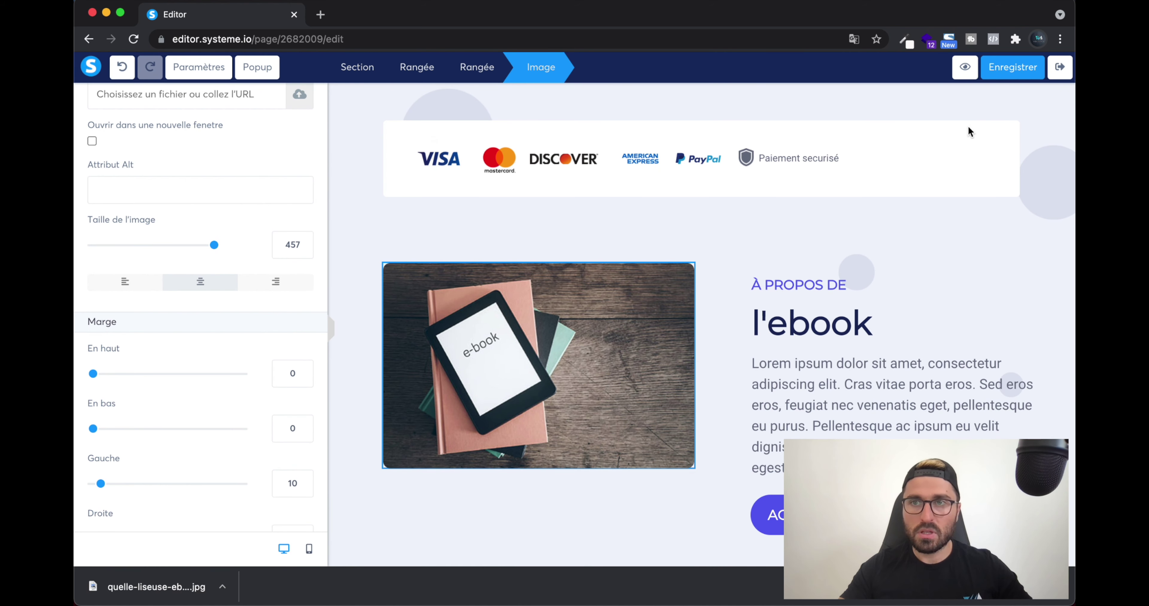
{"action": "left_click", "coordinate": [1006, 72]}
{"action": "left_click", "coordinate": [921, 256]}
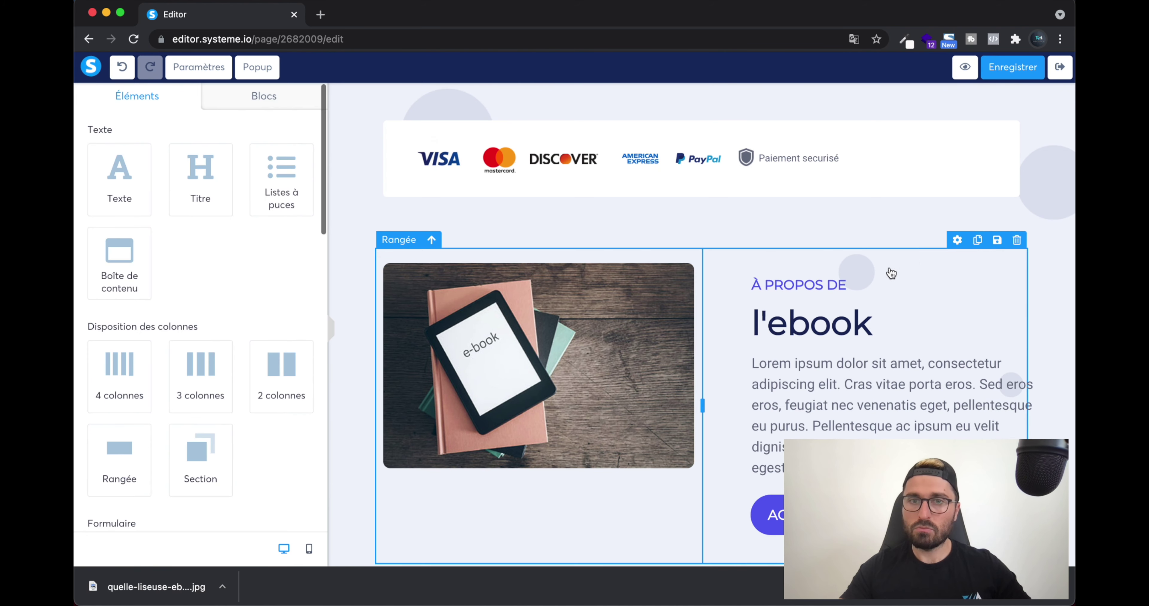
Review the whole sales page from the header video through the testimonials, author section and FAQ to the footer.
{"action": "scroll", "coordinate": [701, 359], "scroll_direction": "up", "scroll_amount": 2}
{"action": "scroll", "coordinate": [702, 359], "scroll_direction": "up", "scroll_amount": 10}
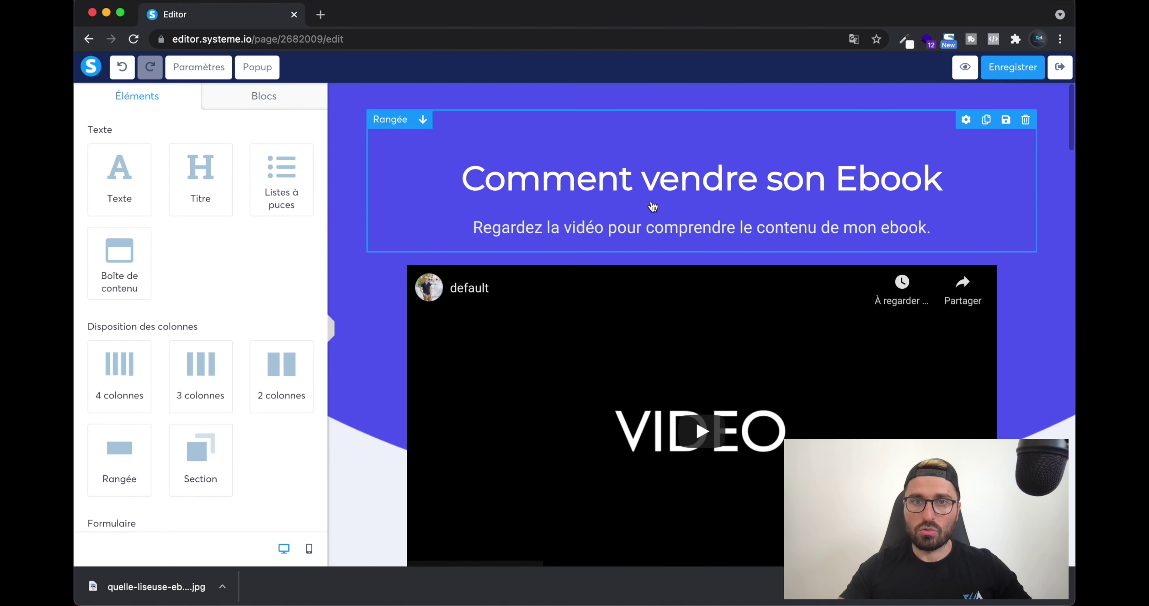
{"action": "scroll", "coordinate": [653, 213], "scroll_direction": "down", "scroll_amount": 12}
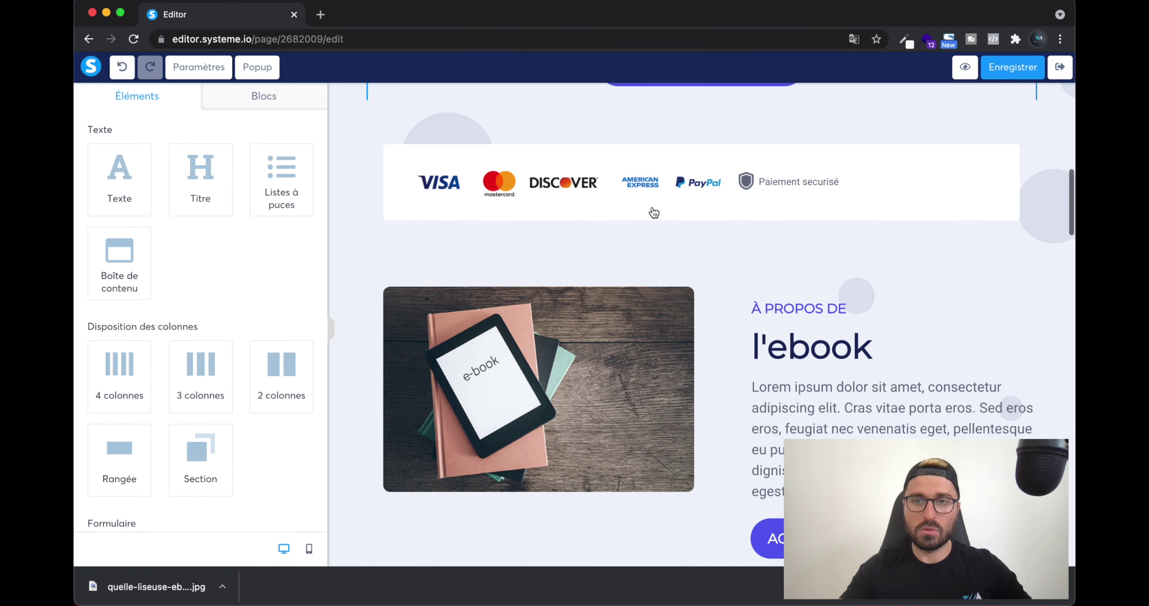
{"action": "scroll", "coordinate": [707, 263], "scroll_direction": "down", "scroll_amount": 10}
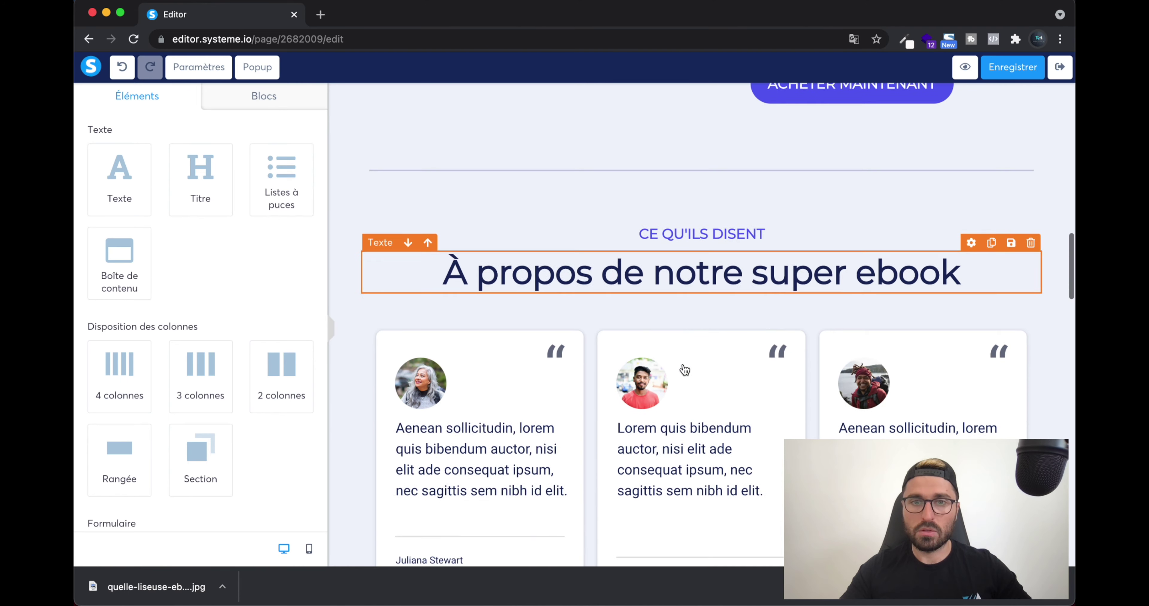
{"action": "scroll", "coordinate": [664, 321], "scroll_direction": "down", "scroll_amount": 8}
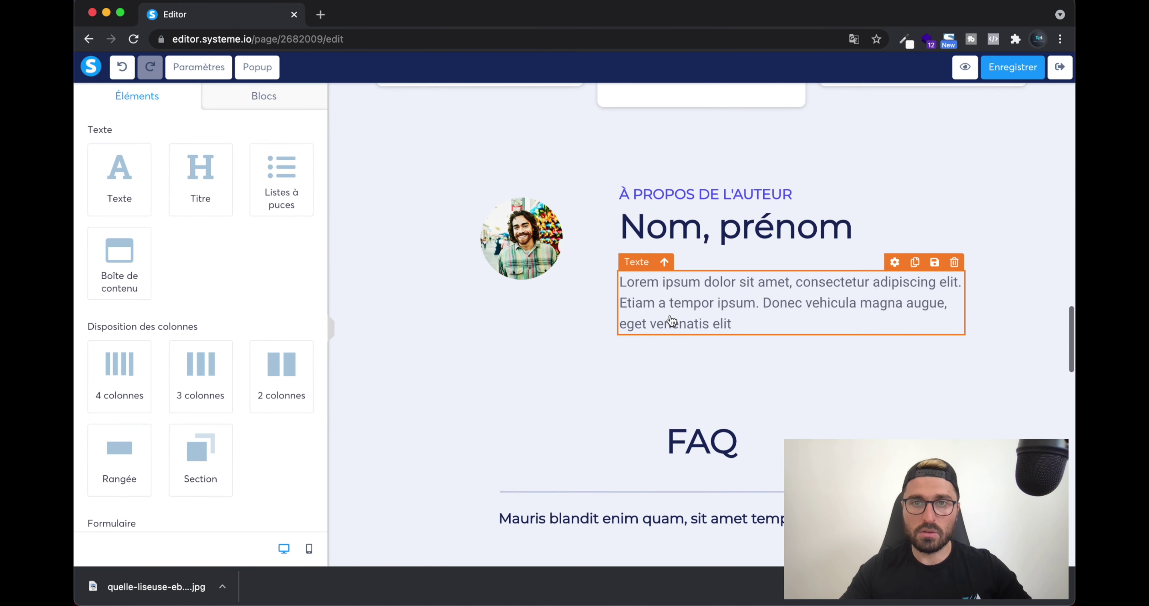
{"action": "scroll", "coordinate": [705, 290], "scroll_direction": "down", "scroll_amount": 5}
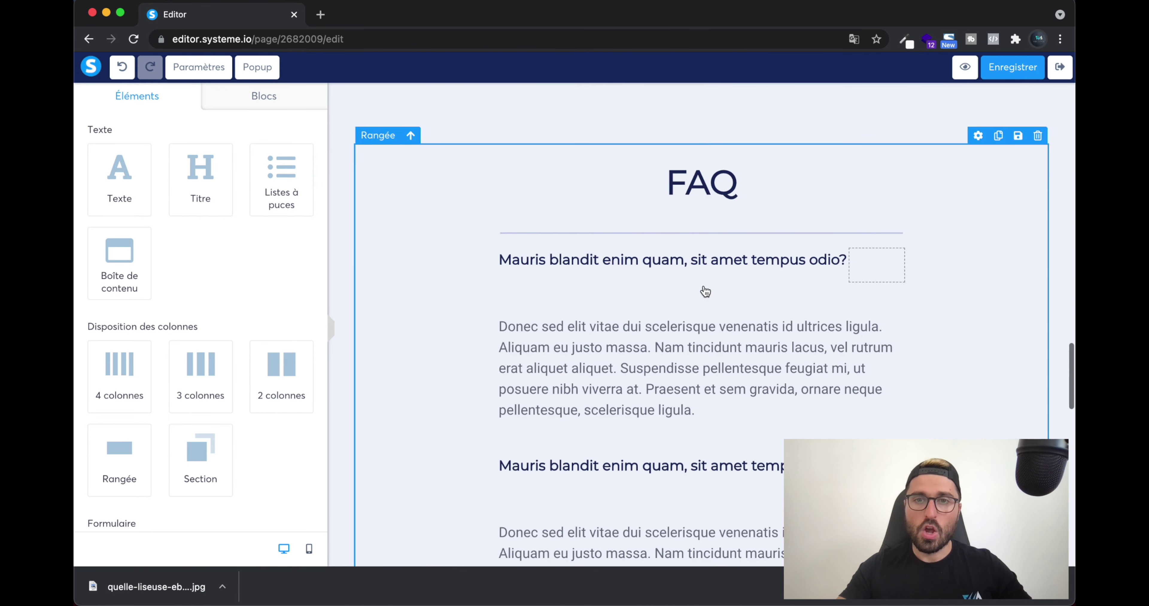
{"action": "scroll", "coordinate": [730, 212], "scroll_direction": "down", "scroll_amount": 6}
{"action": "scroll", "coordinate": [729, 213], "scroll_direction": "down", "scroll_amount": 8}
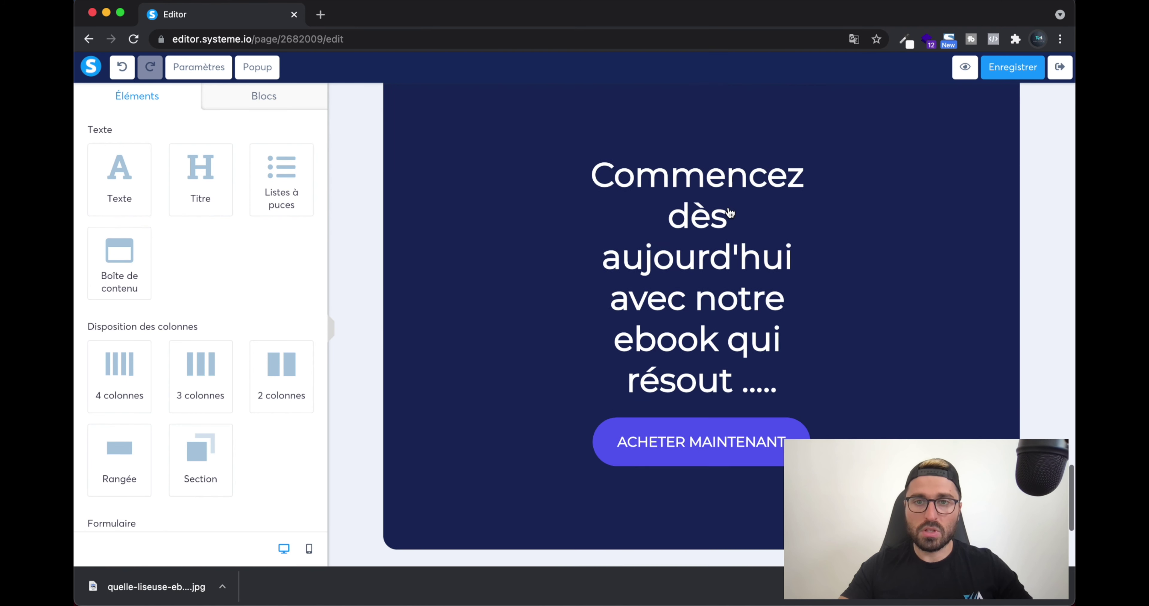
{"action": "scroll", "coordinate": [693, 267], "scroll_direction": "up", "scroll_amount": 1}
{"action": "scroll", "coordinate": [693, 267], "scroll_direction": "down", "scroll_amount": 3}
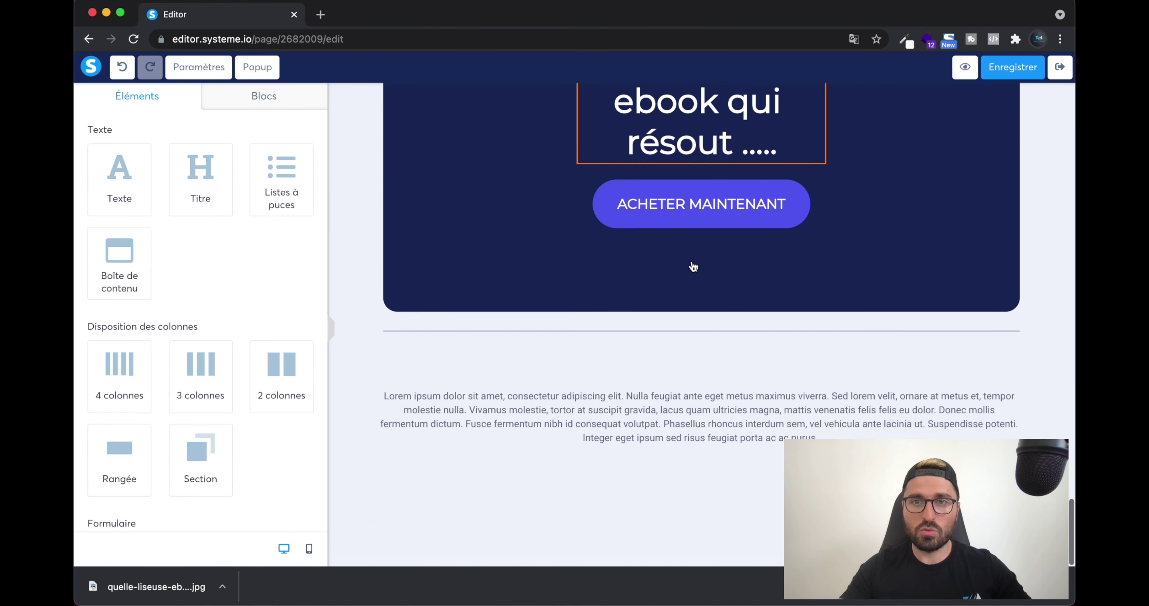
{"action": "scroll", "coordinate": [693, 267], "scroll_direction": "up", "scroll_amount": 3}
{"action": "scroll", "coordinate": [694, 266], "scroll_direction": "down", "scroll_amount": 1}
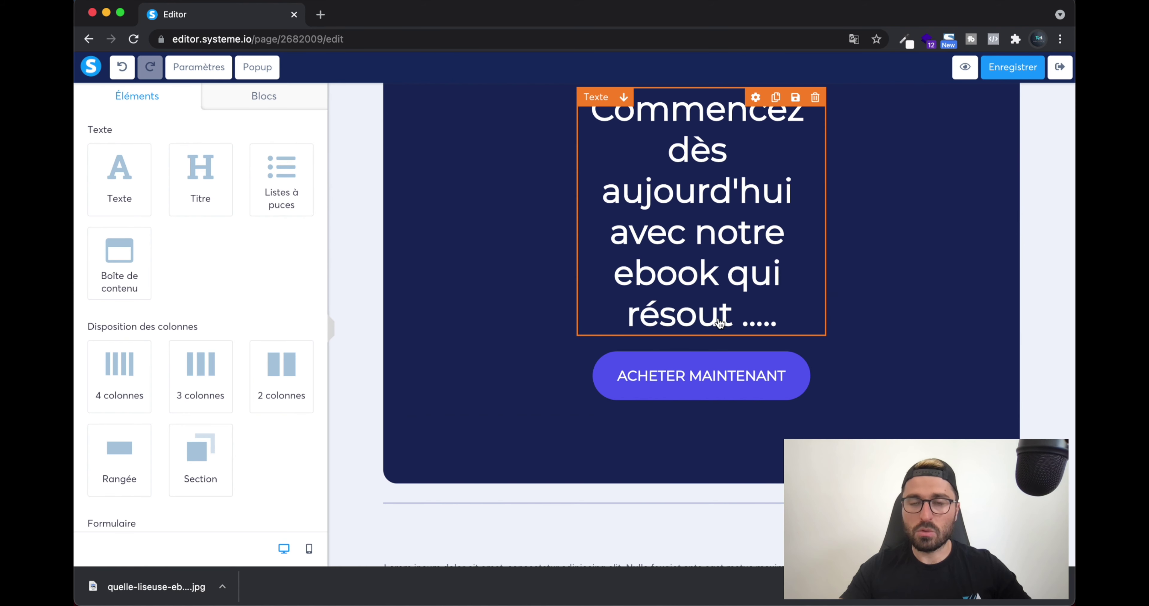
{"action": "scroll", "coordinate": [670, 272], "scroll_direction": "down", "scroll_amount": 4}
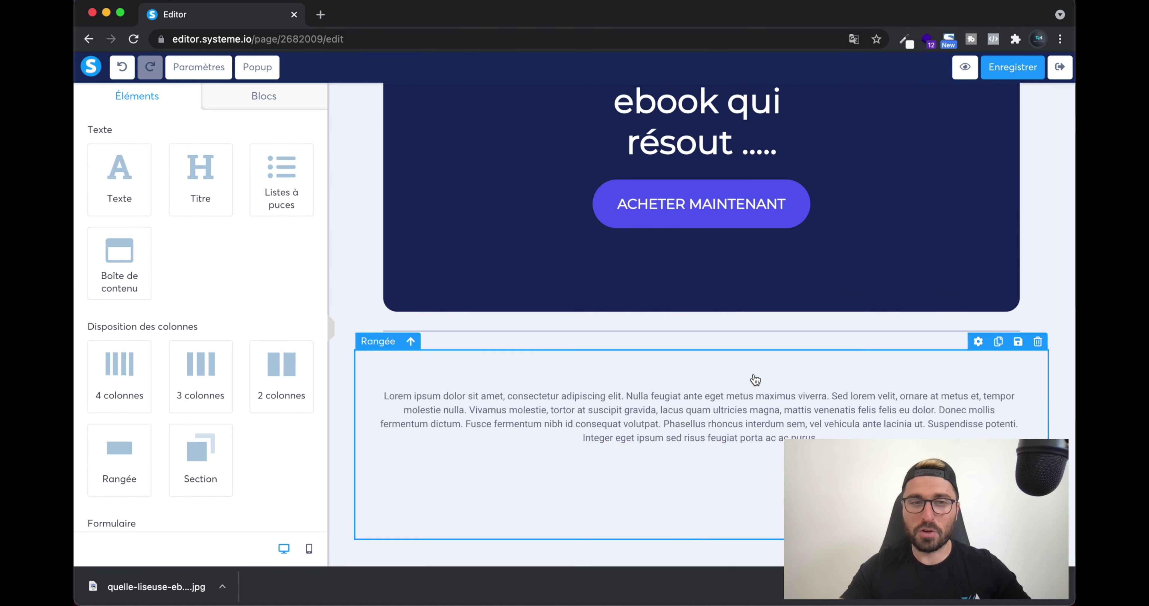
{"action": "scroll", "coordinate": [841, 391], "scroll_direction": "up", "scroll_amount": 4}
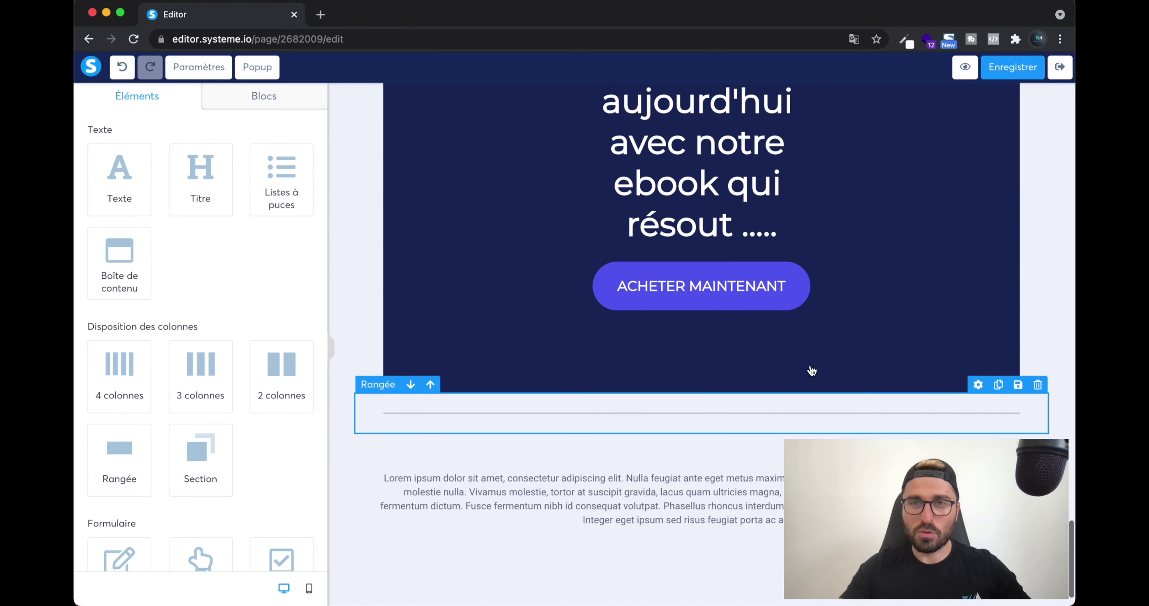
{"action": "scroll", "coordinate": [810, 371], "scroll_direction": "up", "scroll_amount": 2}
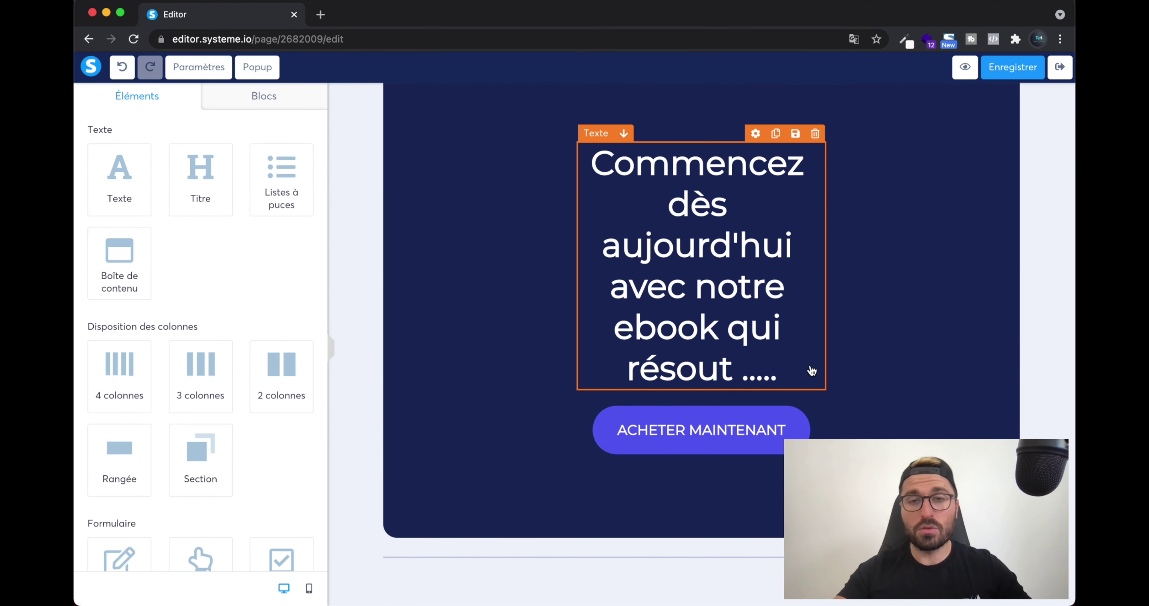
{"action": "scroll", "coordinate": [716, 368], "scroll_direction": "up", "scroll_amount": 20}
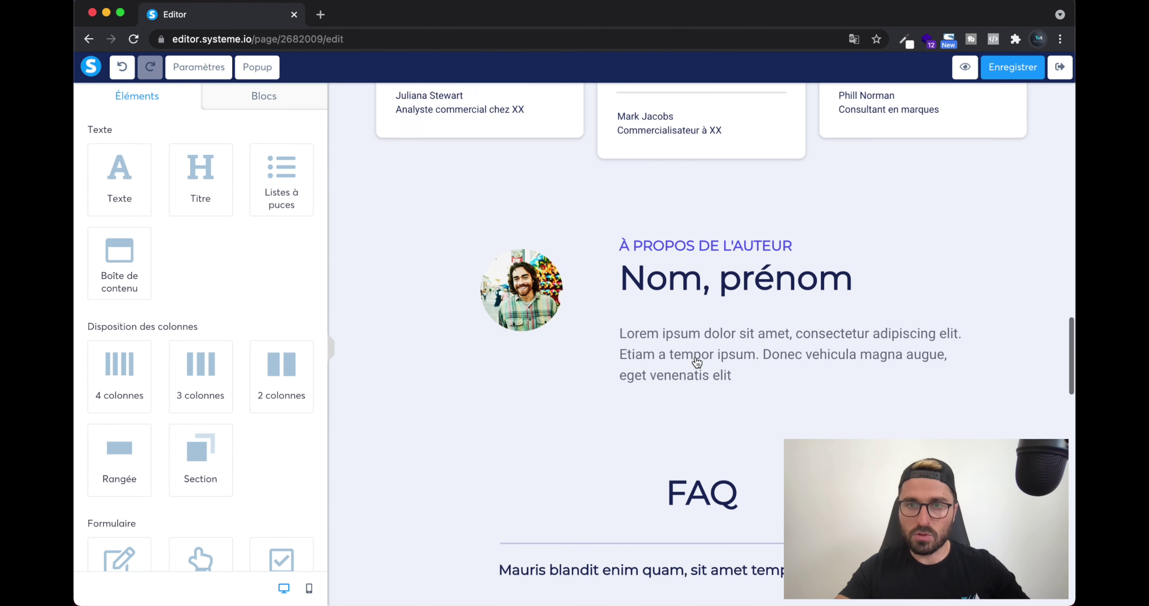
{"action": "scroll", "coordinate": [696, 363], "scroll_direction": "up", "scroll_amount": 20}
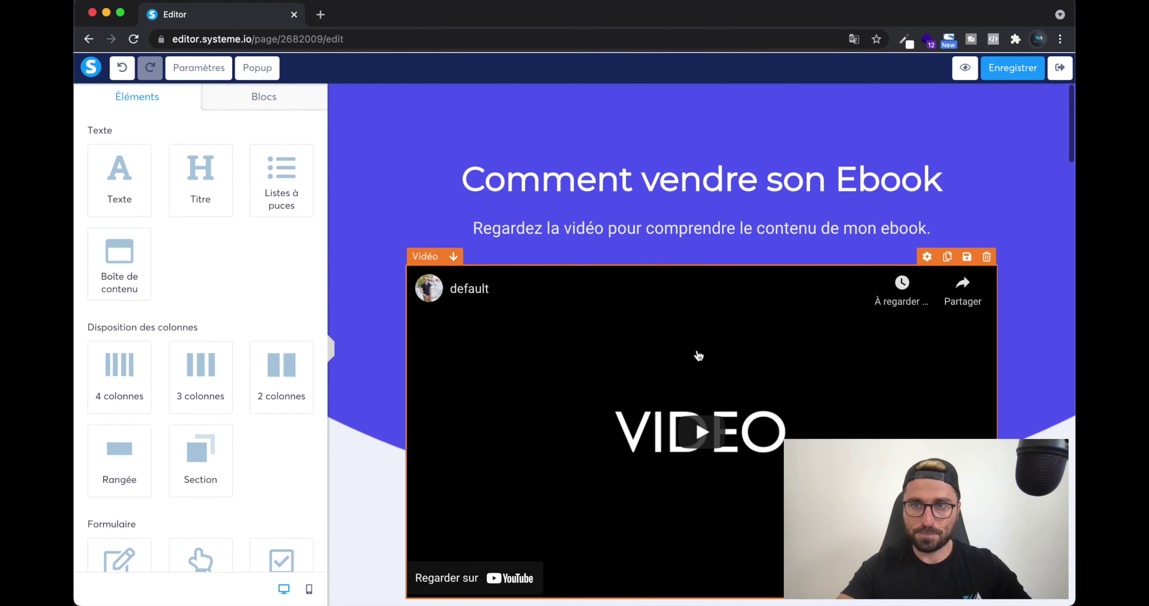
Save the page and set the action of the "ACHETER MAINTENANT" button below the video to "Vers l'étape suivante dans le tunnel".
{"action": "left_click", "coordinate": [1005, 70]}
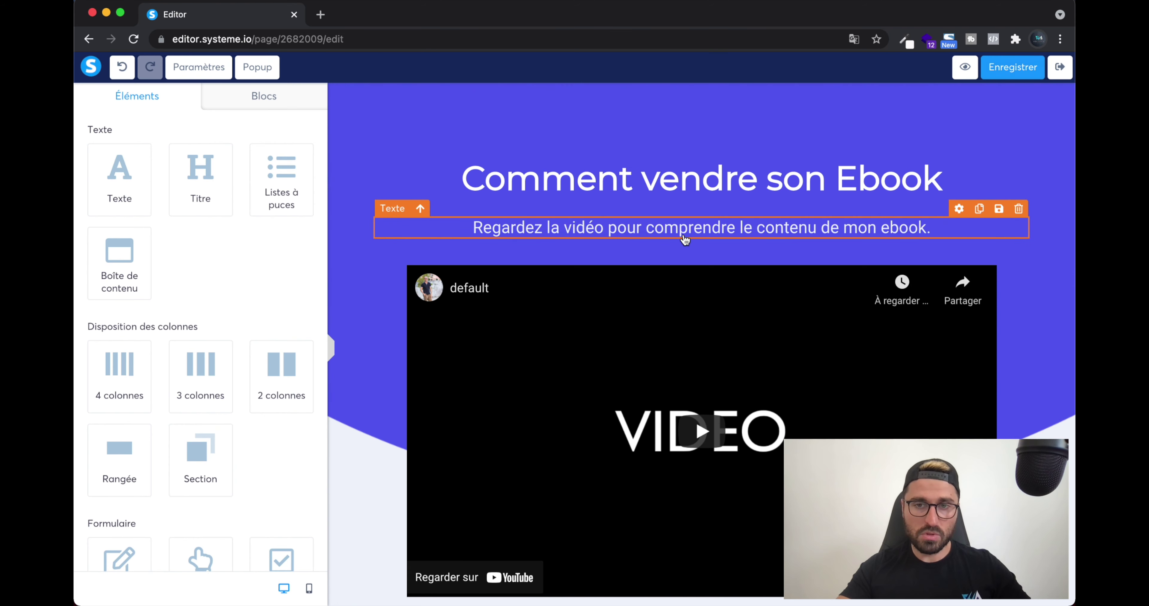
{"action": "scroll", "coordinate": [685, 239], "scroll_direction": "down", "scroll_amount": 10}
{"action": "scroll", "coordinate": [684, 240], "scroll_direction": "up", "scroll_amount": 5}
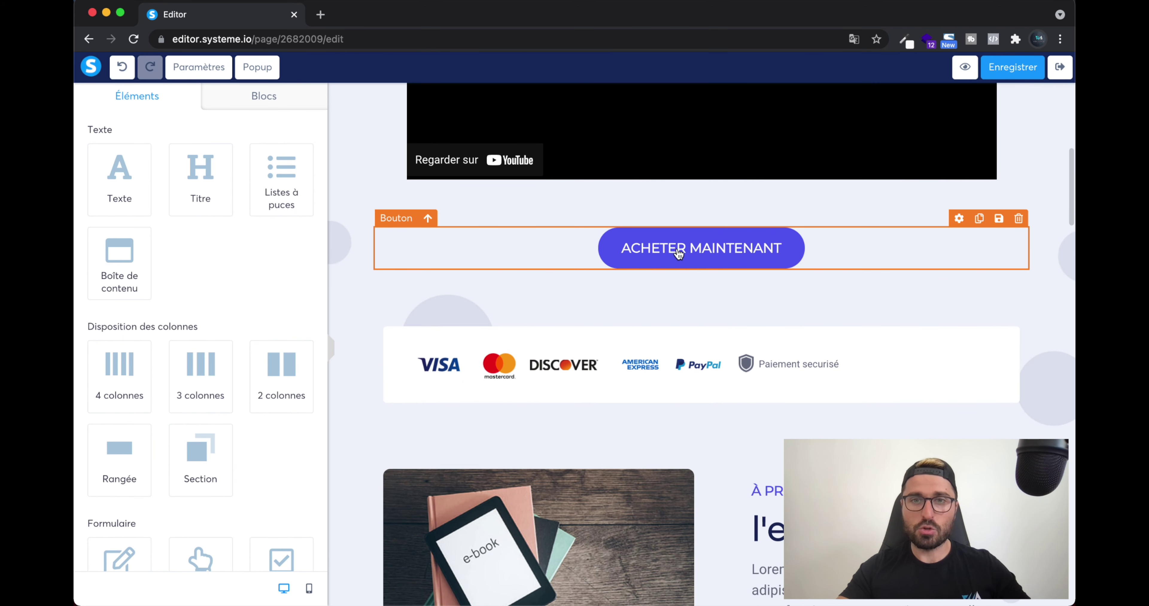
{"action": "left_click", "coordinate": [678, 253]}
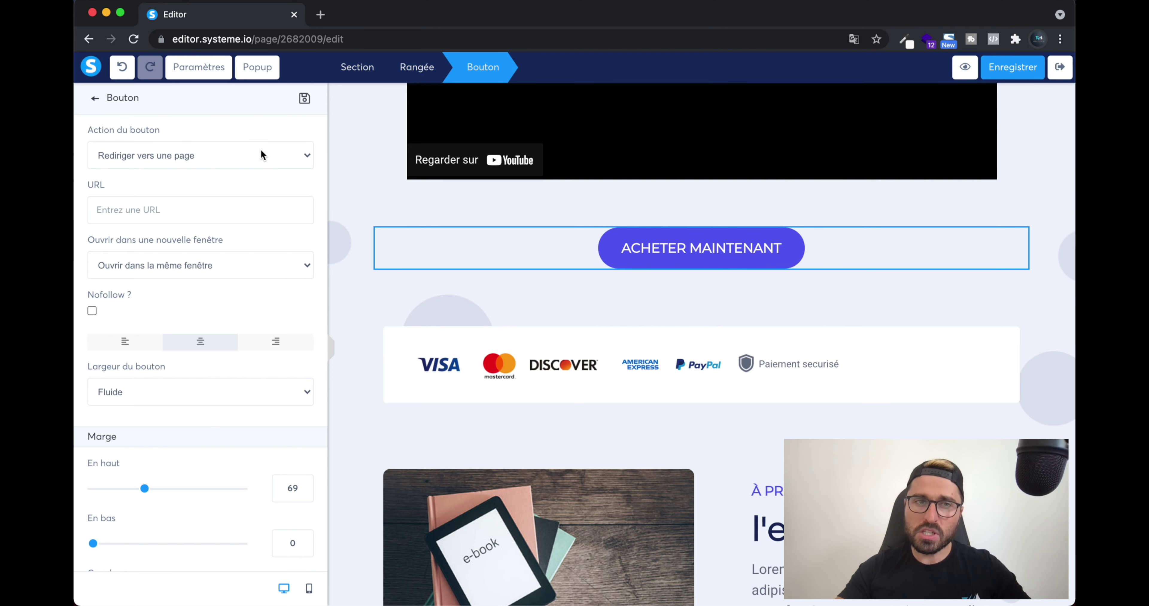
{"action": "left_click", "coordinate": [249, 152]}
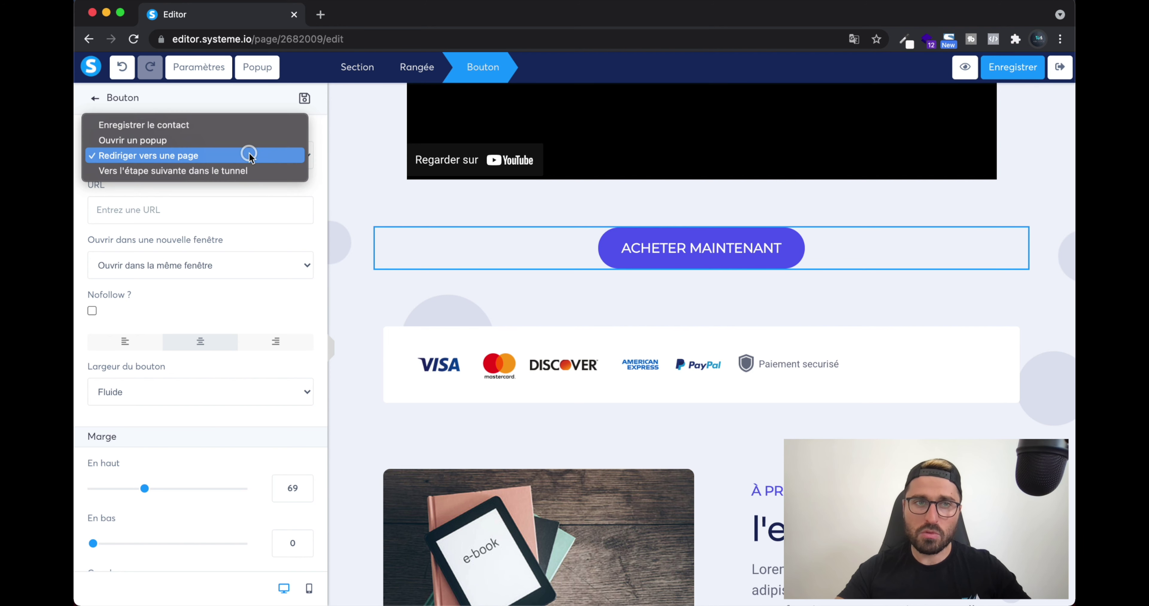
{"action": "left_click", "coordinate": [241, 170]}
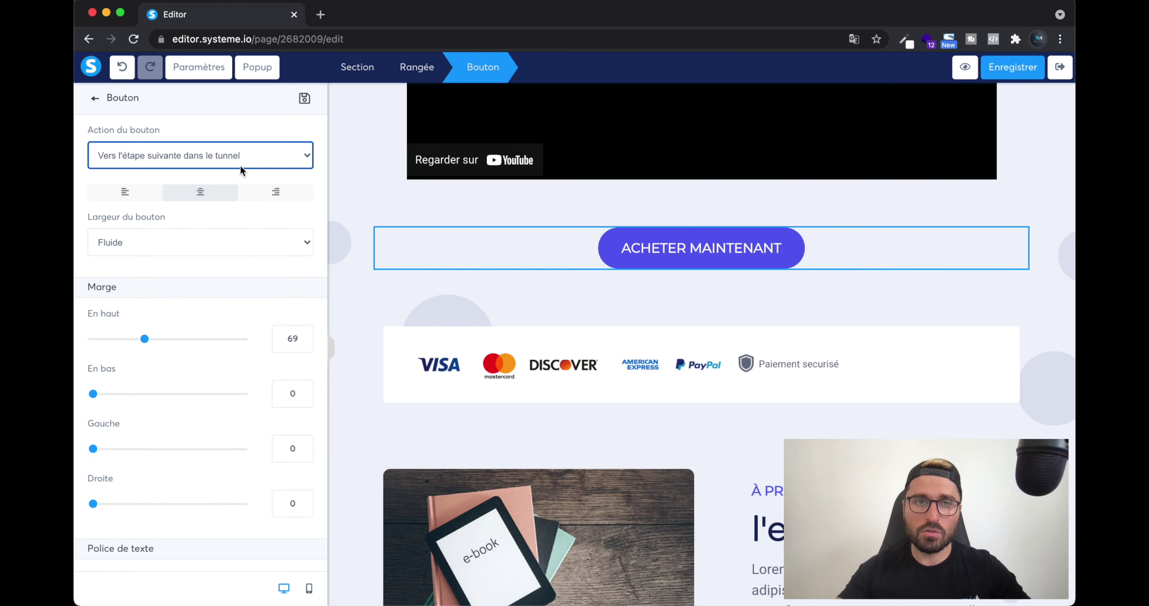
{"action": "left_click", "coordinate": [641, 287]}
Set the action of the "ACHETER MAINTENANT" button under the "l'ebook" description to "Vers l'étape suivante dans le tunnel".
{"action": "scroll", "coordinate": [644, 282], "scroll_direction": "down", "scroll_amount": 10}
{"action": "left_click", "coordinate": [758, 221]}
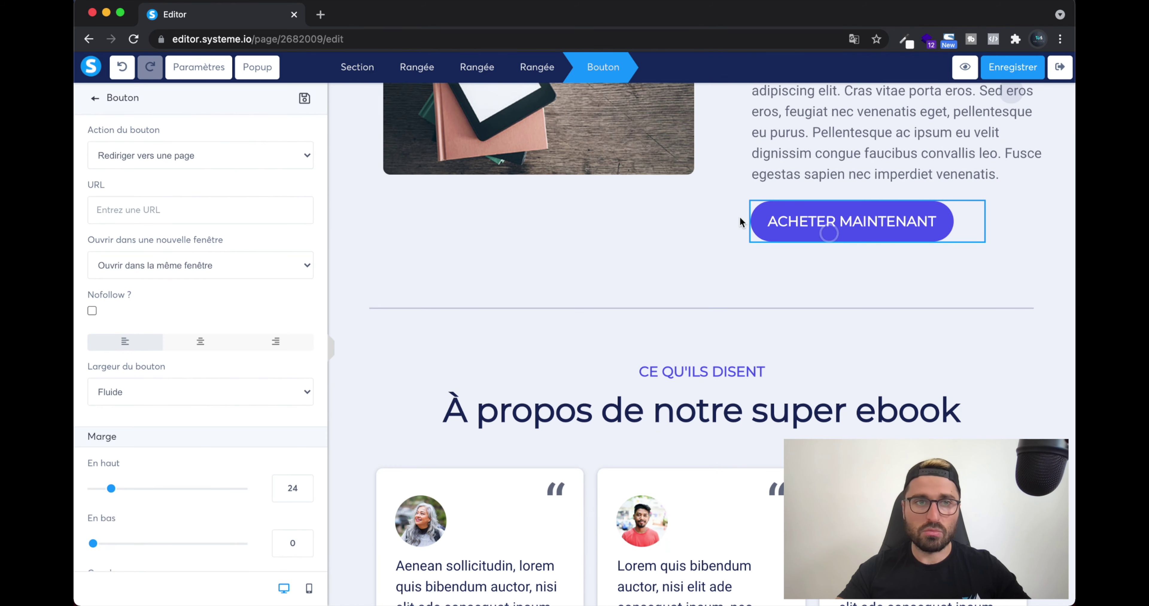
{"action": "left_click", "coordinate": [235, 154]}
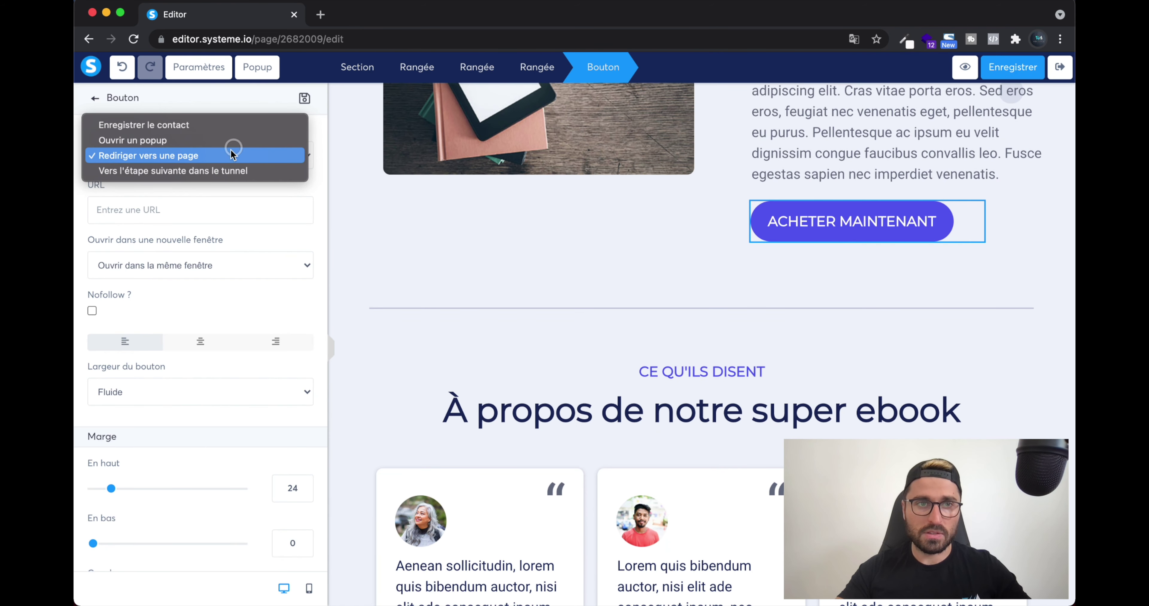
{"action": "left_click", "coordinate": [224, 172]}
Switch the "l'ebook" section button's action to "Rediriger vers une page" and back to "Vers l'étape suivante dans le tunnel".
{"action": "left_click", "coordinate": [252, 155]}
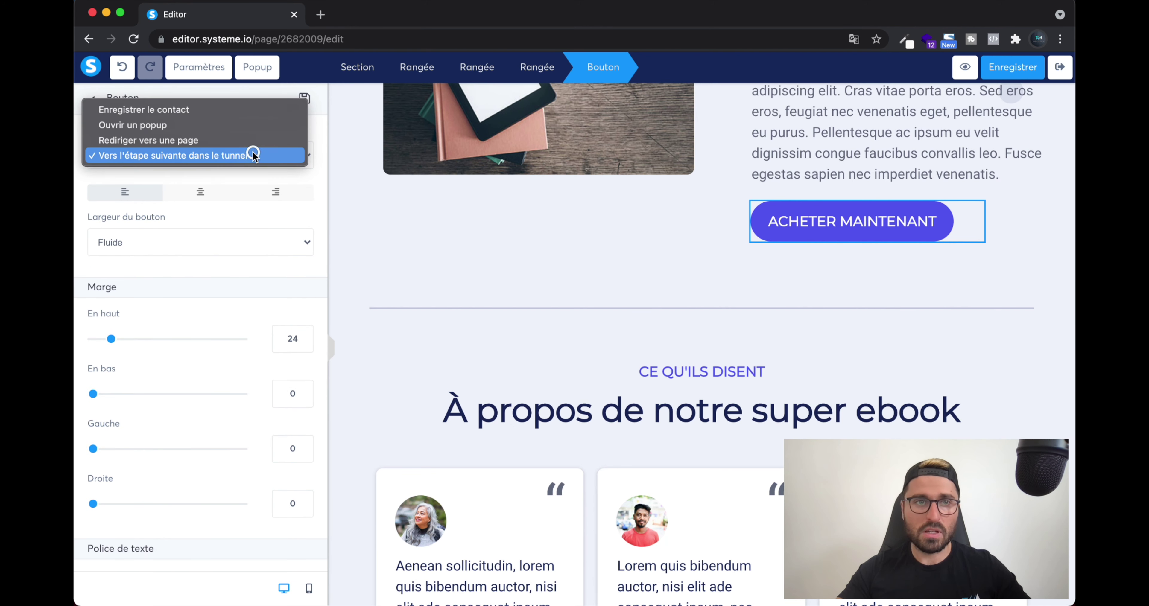
{"action": "left_click", "coordinate": [213, 139]}
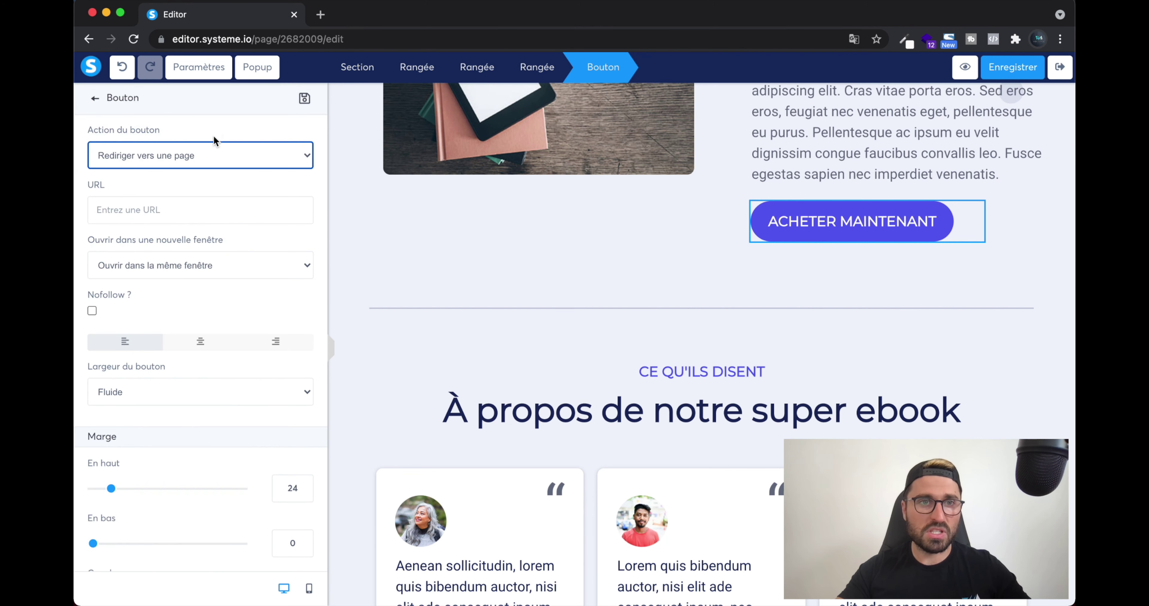
{"action": "left_click", "coordinate": [202, 156]}
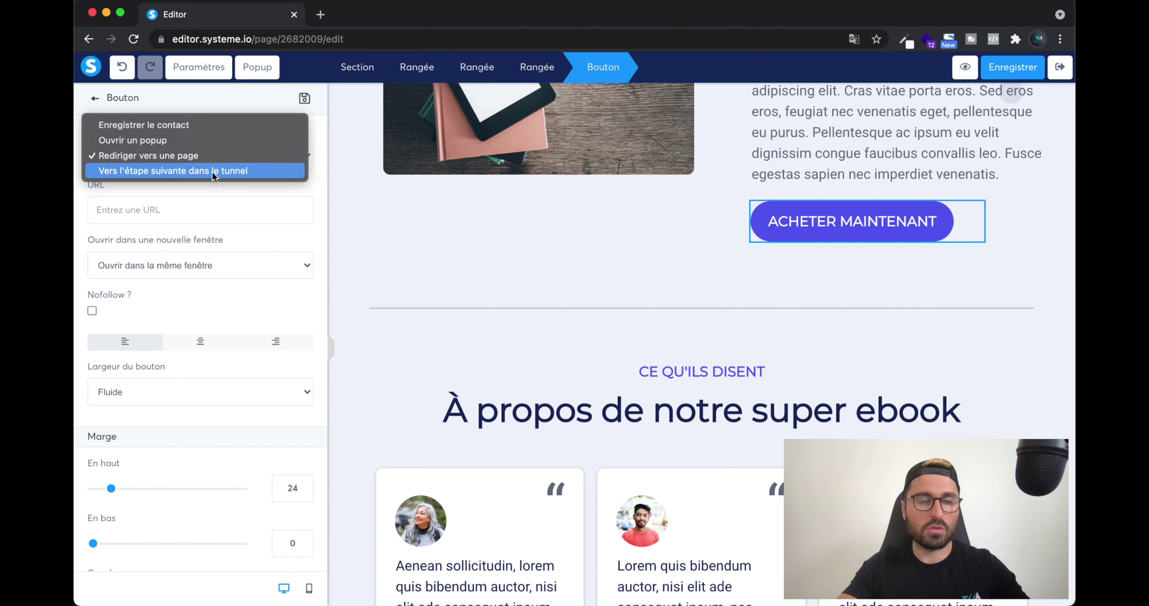
{"action": "left_click", "coordinate": [212, 171]}
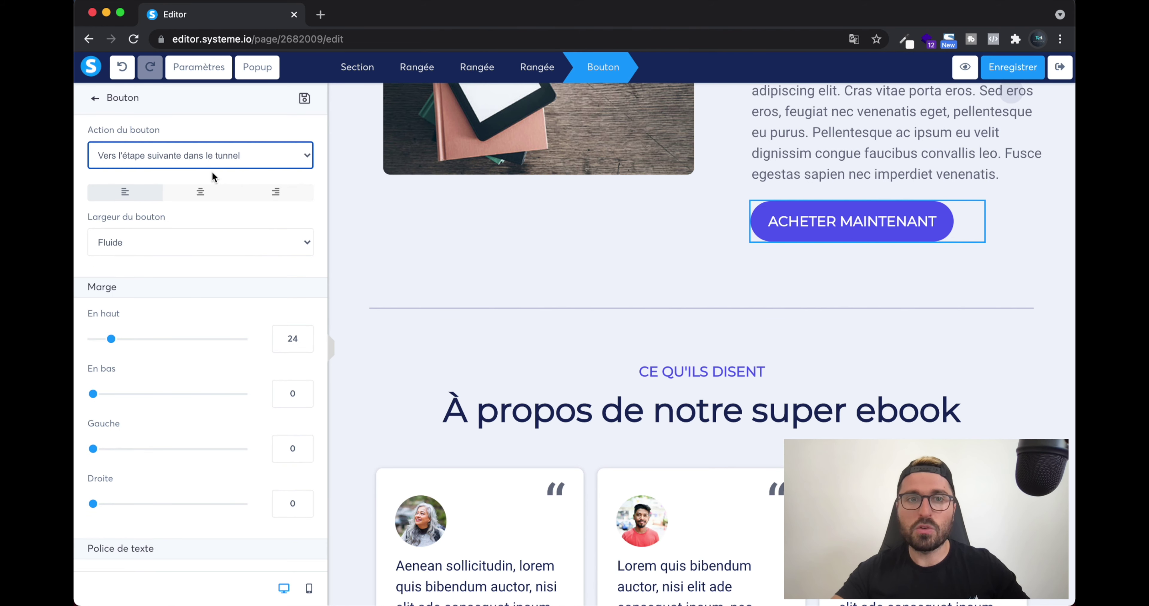
{"action": "key", "text": "Escape"}
{"action": "left_click", "coordinate": [807, 225]}
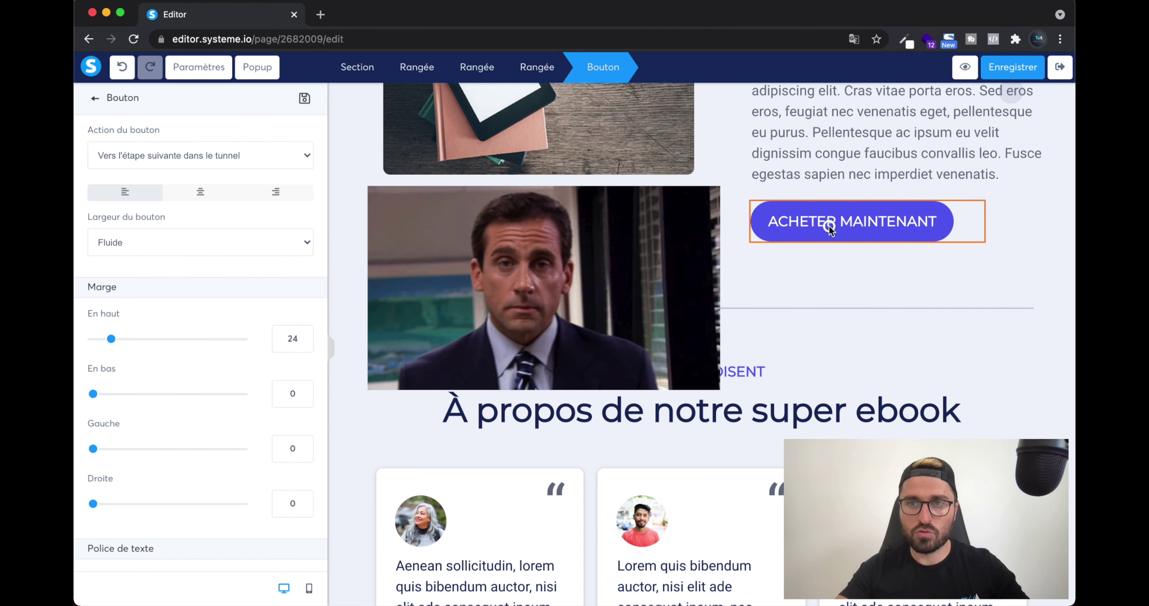
{"action": "left_click", "coordinate": [252, 163]}
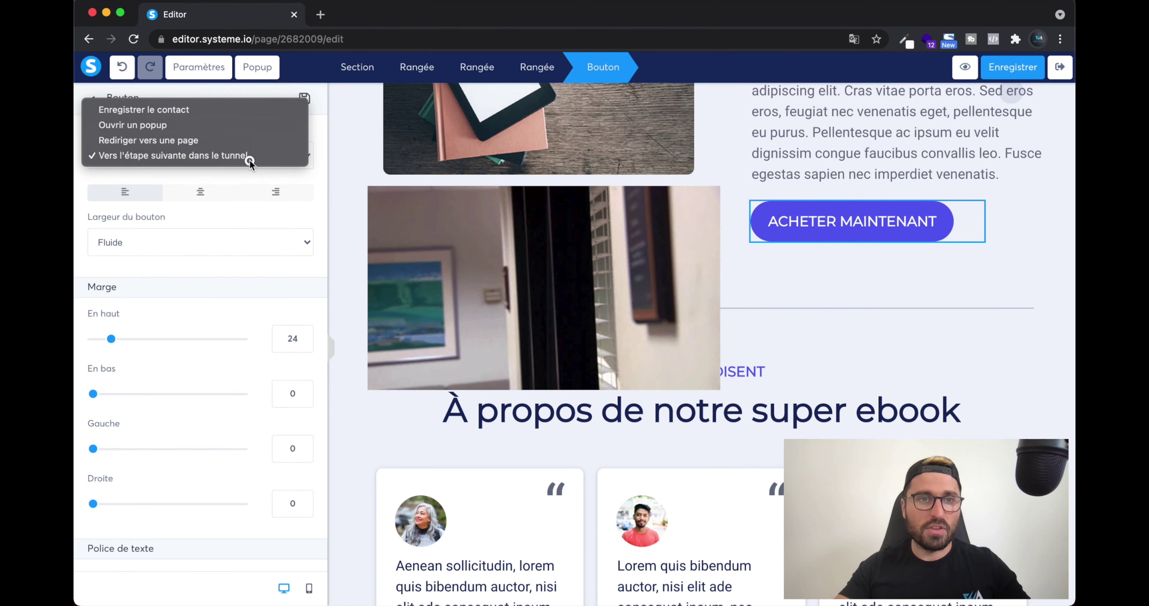
{"action": "left_click", "coordinate": [251, 156]}
{"action": "left_click", "coordinate": [534, 273]}
Open the action choices of the "ACHETER MAINTENANT" button in the dark "Commencez dès aujourd'hui" block.
{"action": "scroll", "coordinate": [534, 279], "scroll_direction": "down", "scroll_amount": 20}
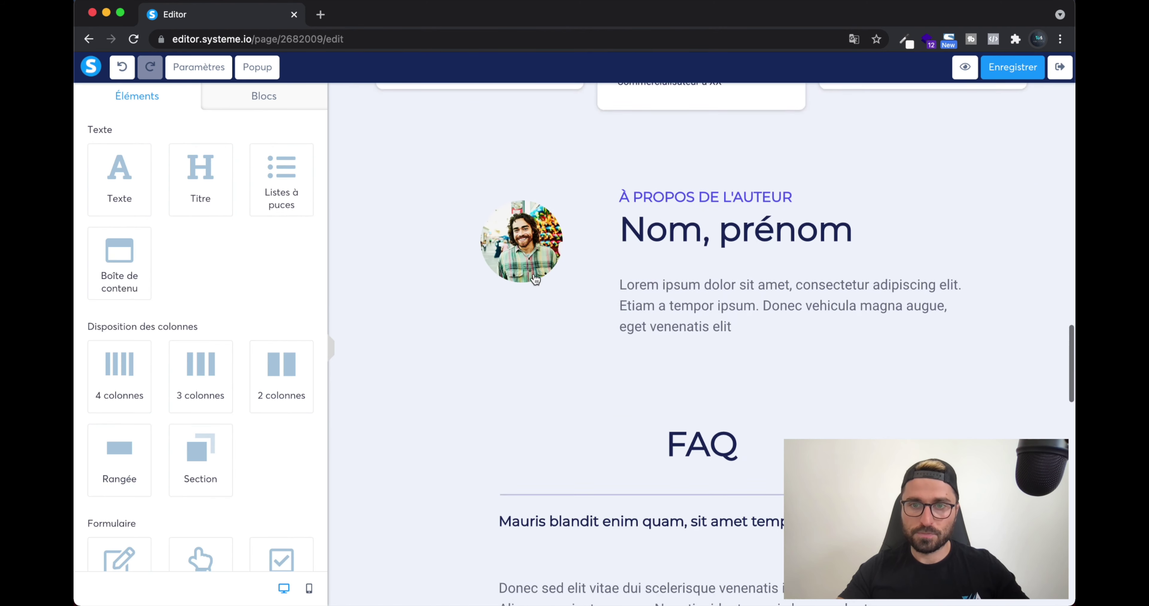
{"action": "scroll", "coordinate": [543, 277], "scroll_direction": "down", "scroll_amount": 2}
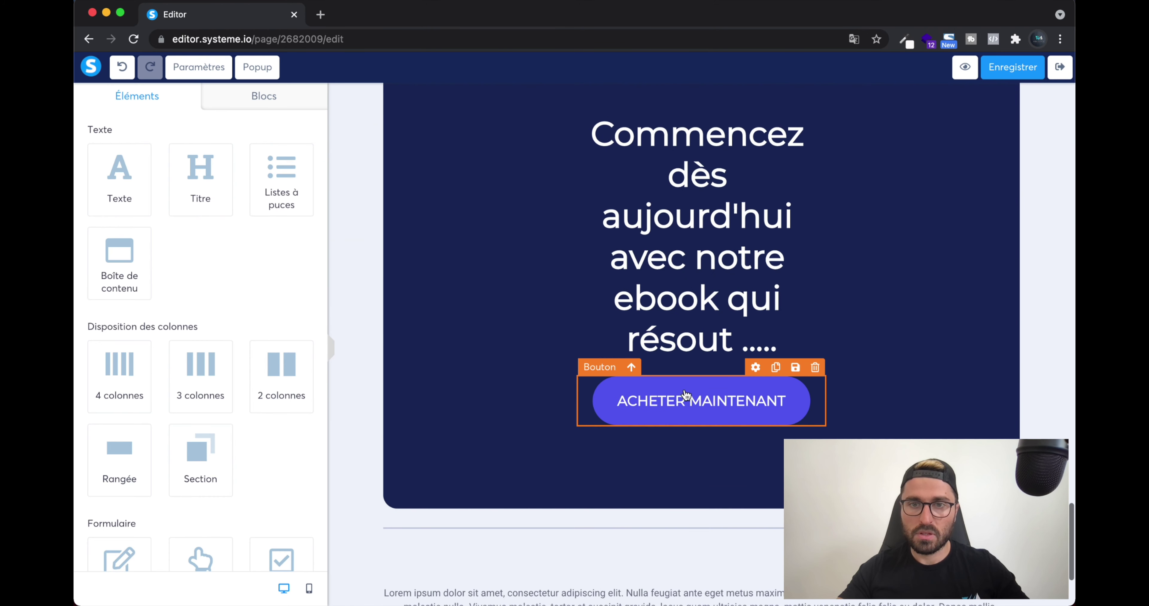
{"action": "left_click", "coordinate": [680, 402]}
{"action": "left_click", "coordinate": [222, 155]}
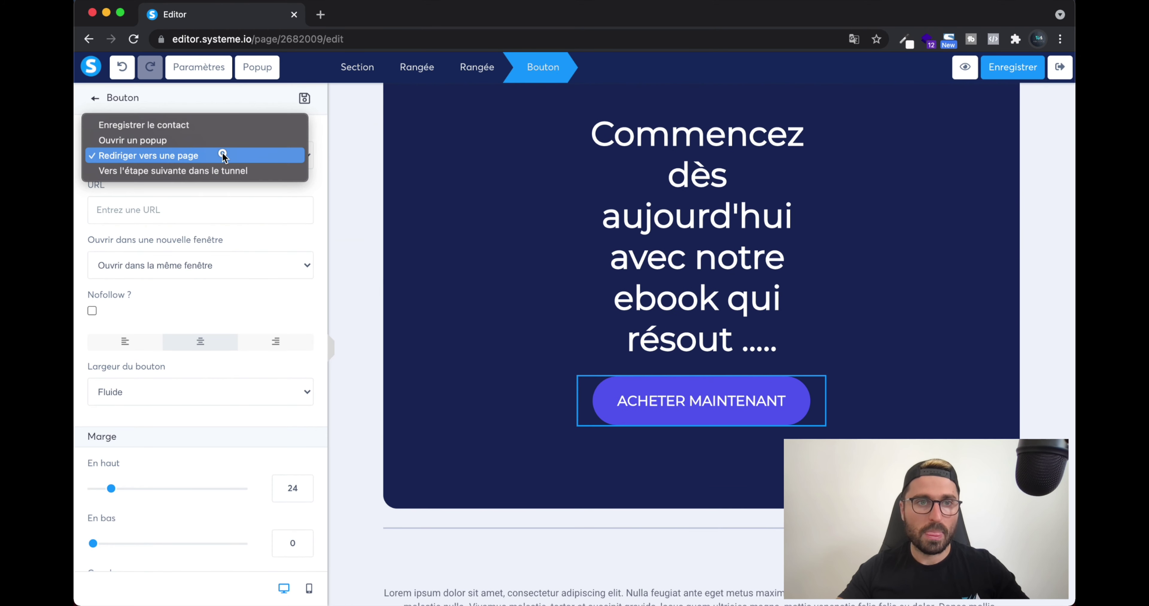
Set the final ACHETER MAINTENANT button's action to "Vers l'étape suivante dans le tunnel" and save the page.
{"action": "left_click", "coordinate": [218, 170]}
{"action": "left_click", "coordinate": [459, 289]}
{"action": "scroll", "coordinate": [908, 102], "scroll_direction": "down", "scroll_amount": 3}
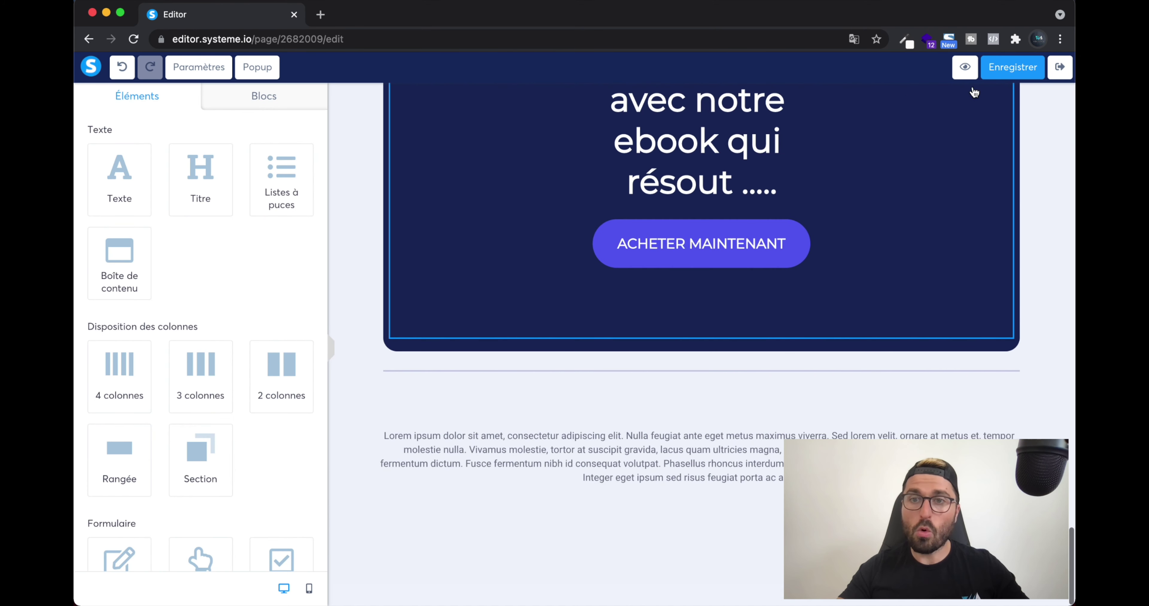
{"action": "left_click", "coordinate": [1012, 67]}
Look through the sales page's sections, from the video header to the testimonials and FAQ.
{"action": "scroll", "coordinate": [696, 321], "scroll_direction": "up", "scroll_amount": 10}
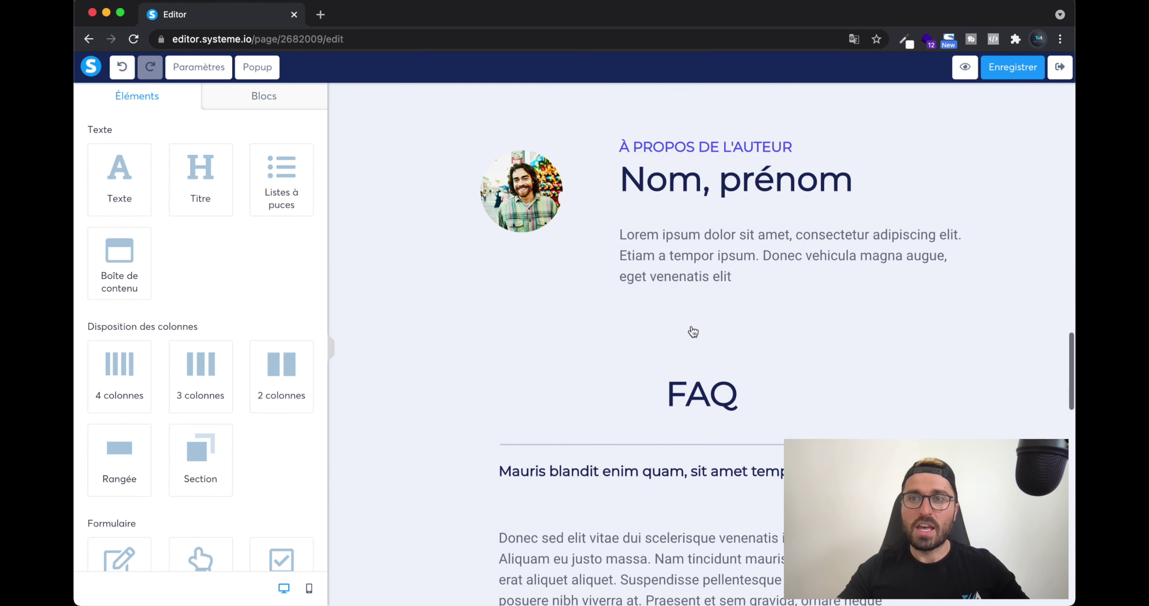
{"action": "scroll", "coordinate": [703, 267], "scroll_direction": "down", "scroll_amount": 2}
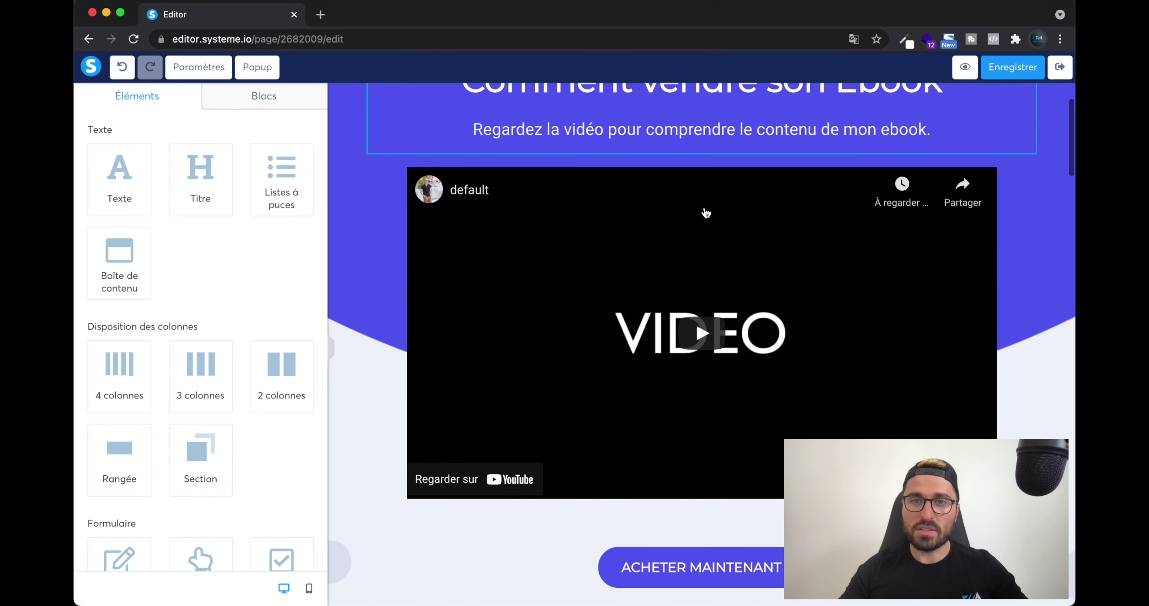
{"action": "scroll", "coordinate": [705, 213], "scroll_direction": "down", "scroll_amount": 10}
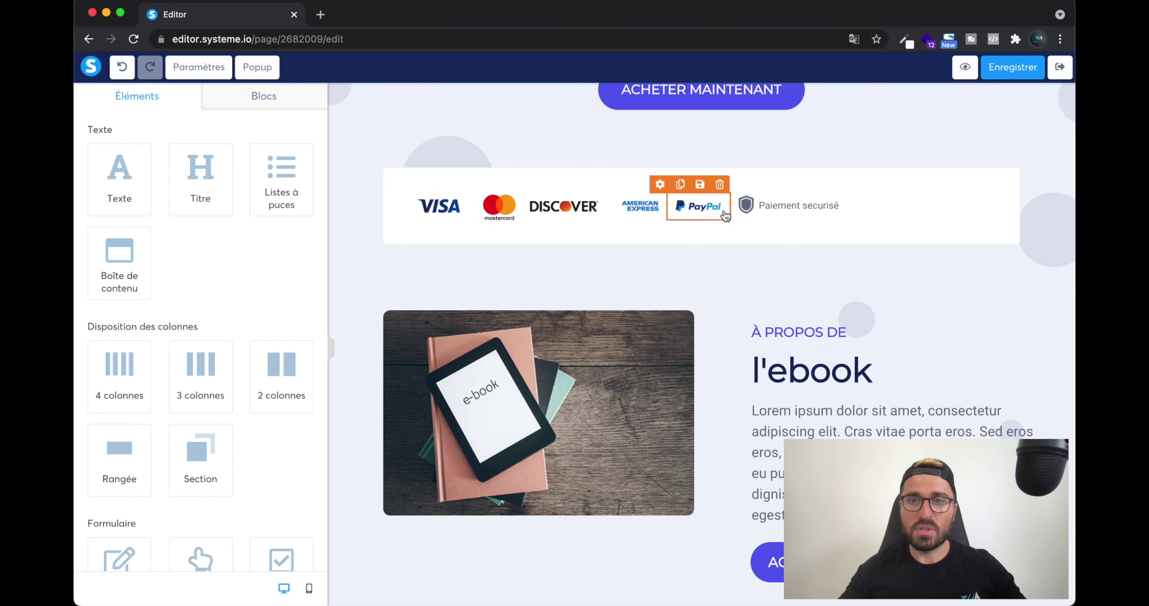
{"action": "scroll", "coordinate": [847, 392], "scroll_direction": "down", "scroll_amount": 2}
{"action": "scroll", "coordinate": [883, 385], "scroll_direction": "down", "scroll_amount": 14}
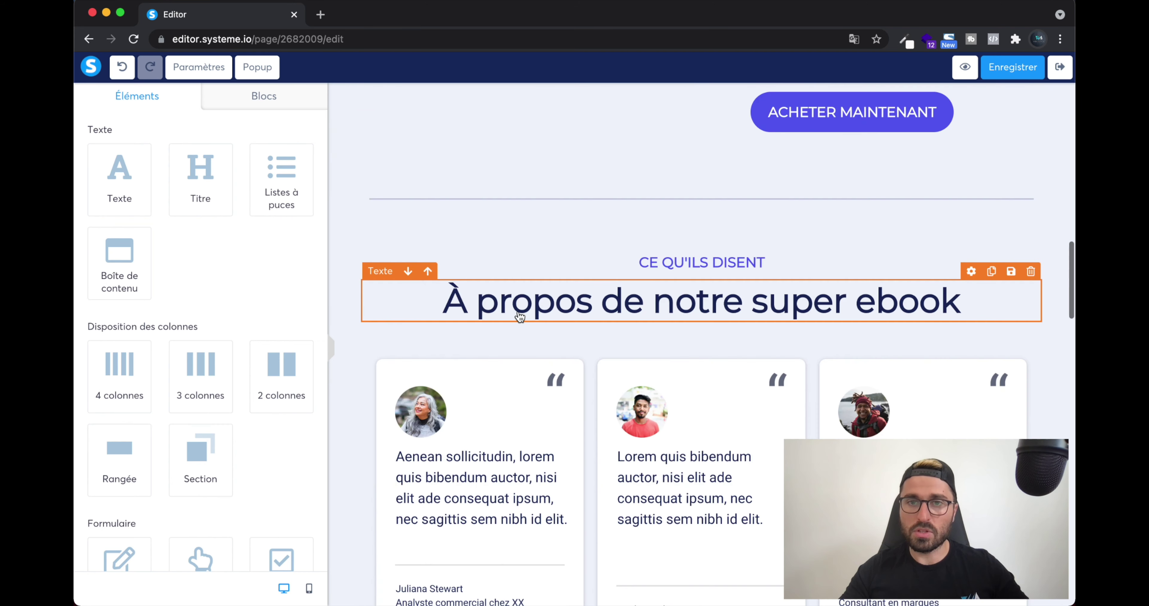
{"action": "scroll", "coordinate": [587, 425], "scroll_direction": "up", "scroll_amount": 20}
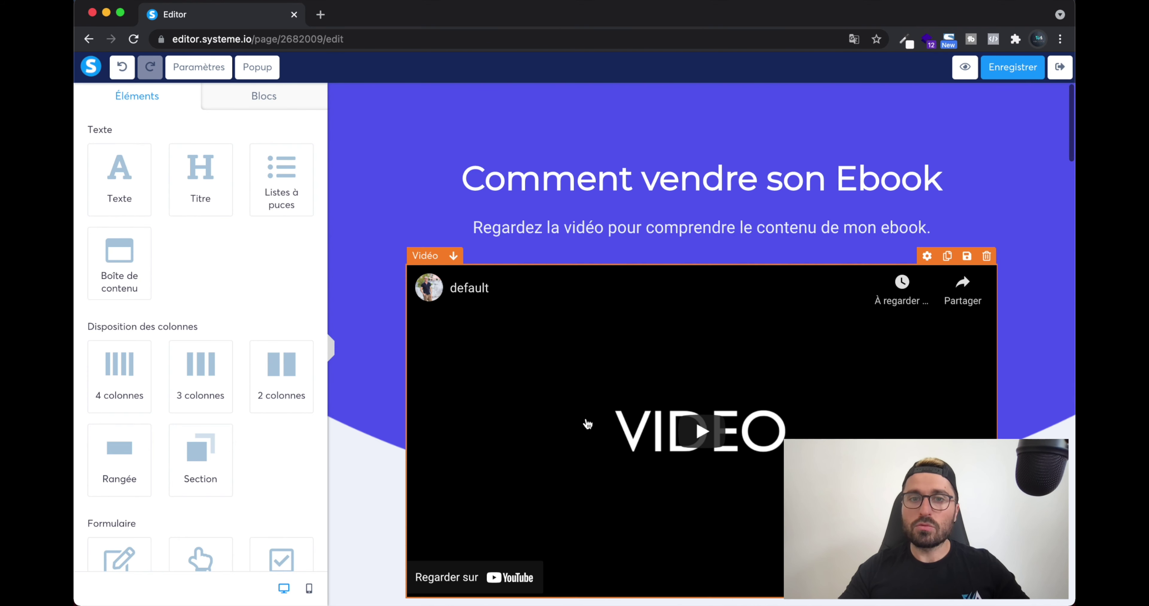
{"action": "scroll", "coordinate": [572, 256], "scroll_direction": "down", "scroll_amount": 10}
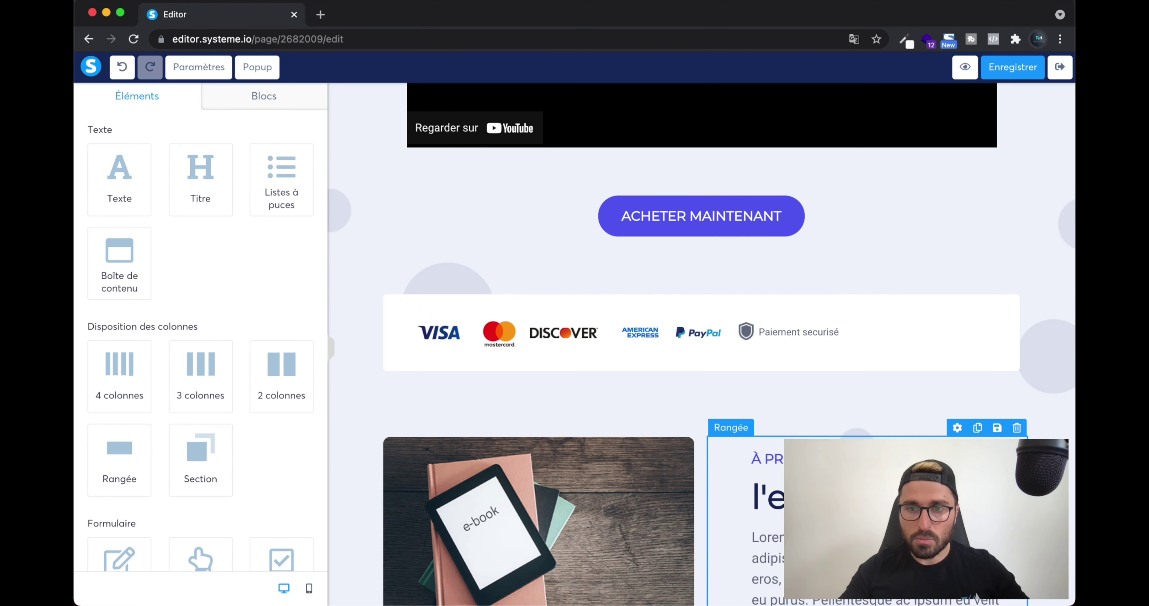
Change the text colour of the "À PROPOS DE" label above the "l'ebook" heading to dark magenta.
{"action": "left_click", "coordinate": [766, 459]}
{"action": "key", "text": "super+a"}
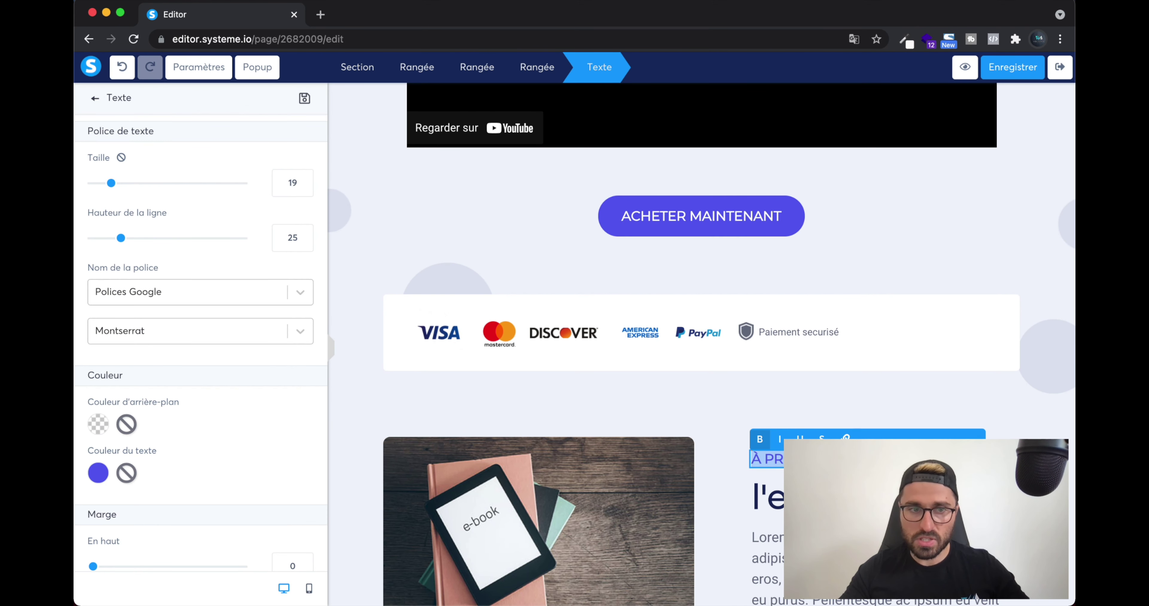
{"action": "left_click", "coordinate": [99, 472]}
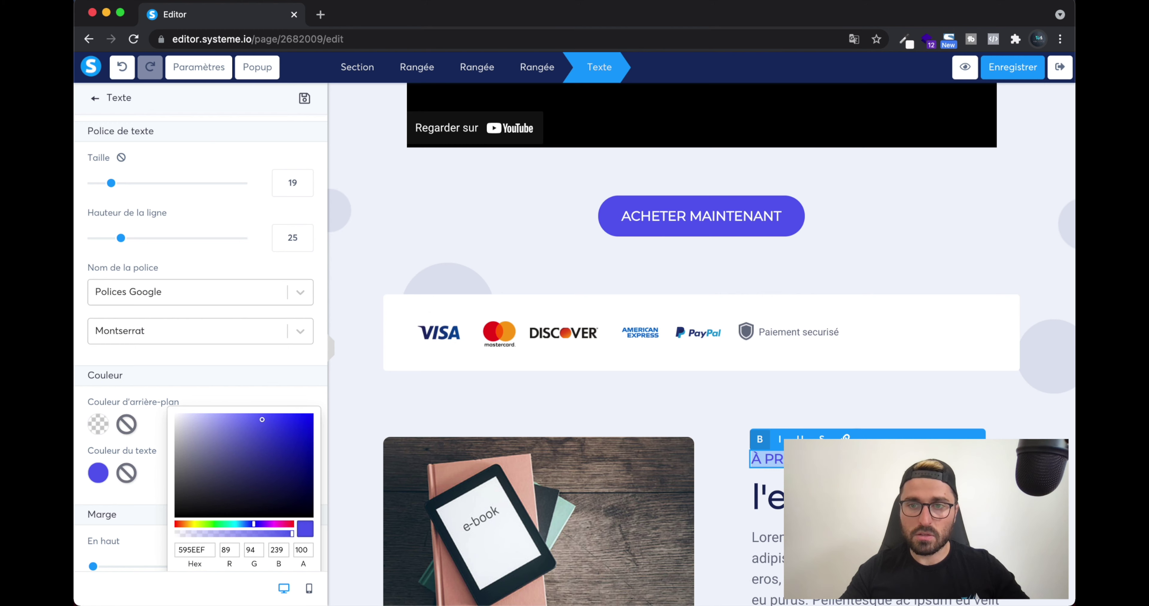
{"action": "left_click_drag", "start_coordinate": [282, 522], "coordinate": [289, 524]}
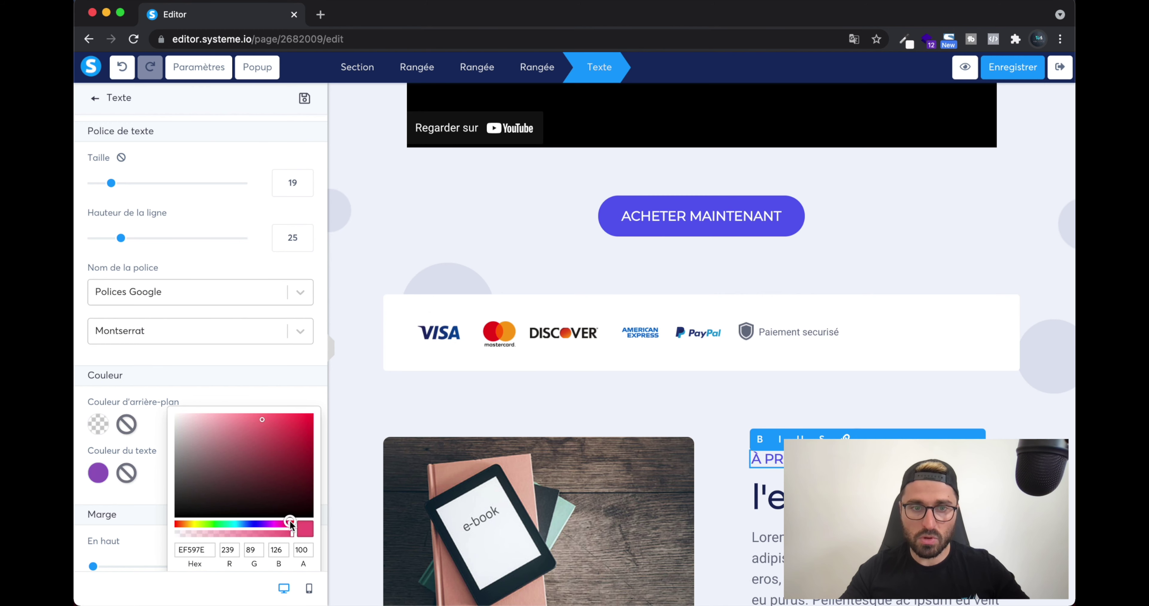
{"action": "key", "text": "super+z"}
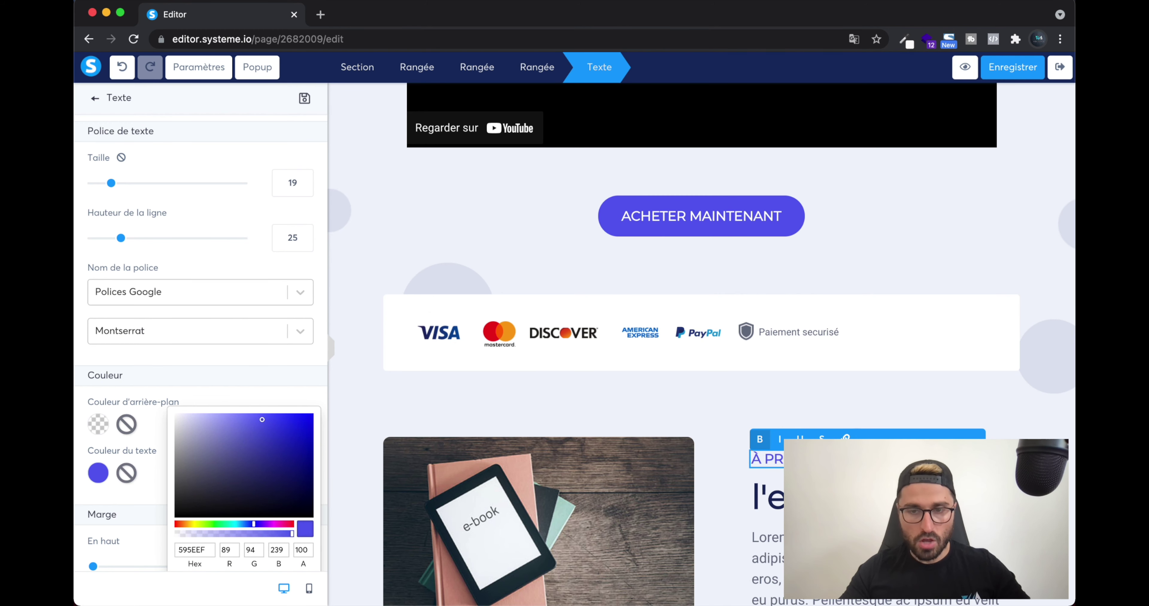
{"action": "left_click", "coordinate": [283, 523]}
{"action": "left_click", "coordinate": [292, 507]}
{"action": "left_click", "coordinate": [554, 369]}
{"action": "left_click", "coordinate": [554, 373]}
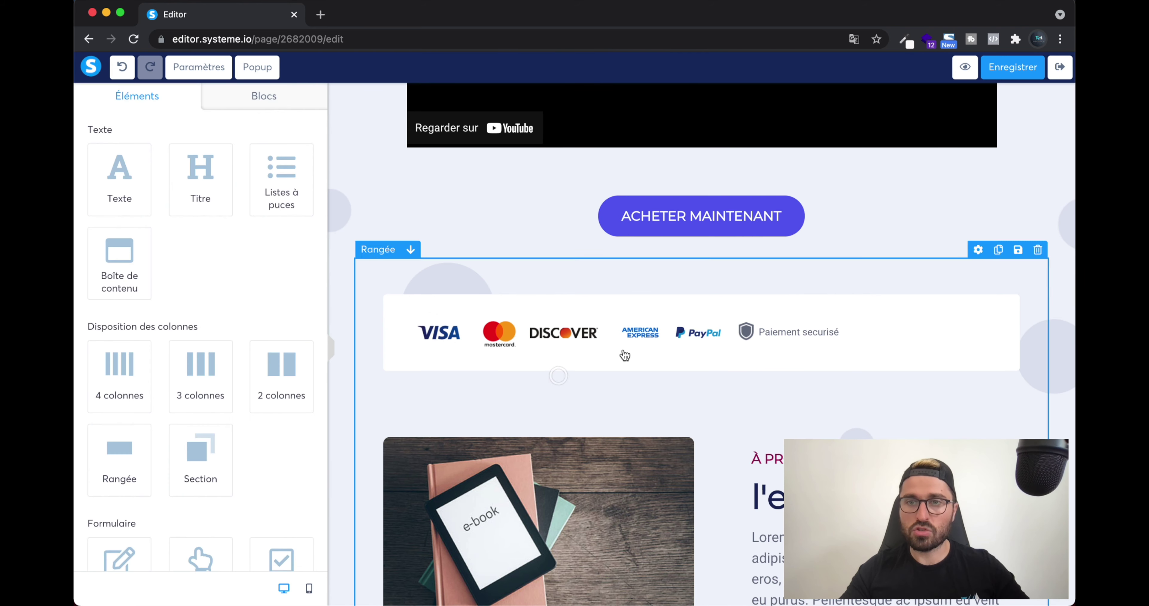
Check the sales page over once more, save it and exit the page editor.
{"action": "scroll", "coordinate": [736, 491], "scroll_direction": "up", "scroll_amount": 2}
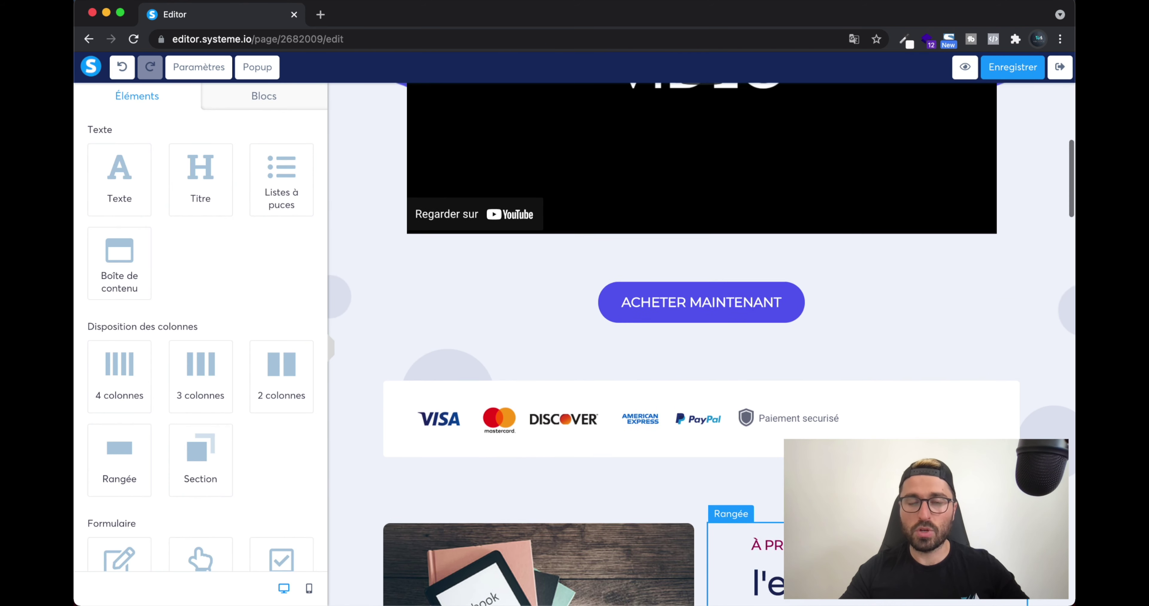
{"action": "scroll", "coordinate": [700, 338], "scroll_direction": "up", "scroll_amount": 8}
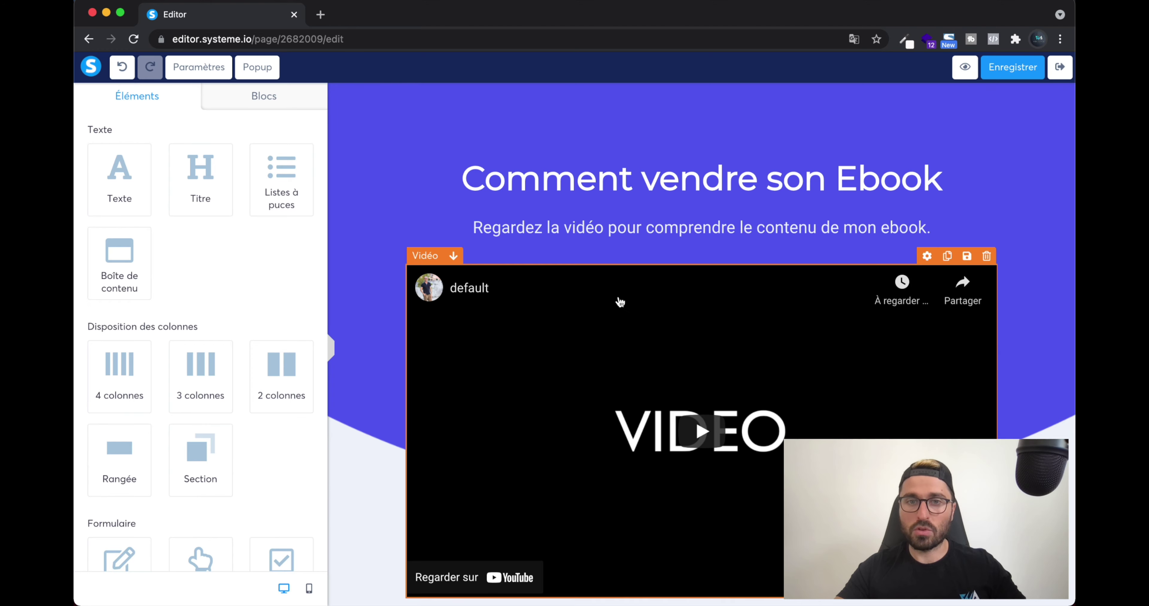
{"action": "scroll", "coordinate": [620, 303], "scroll_direction": "down", "scroll_amount": 14}
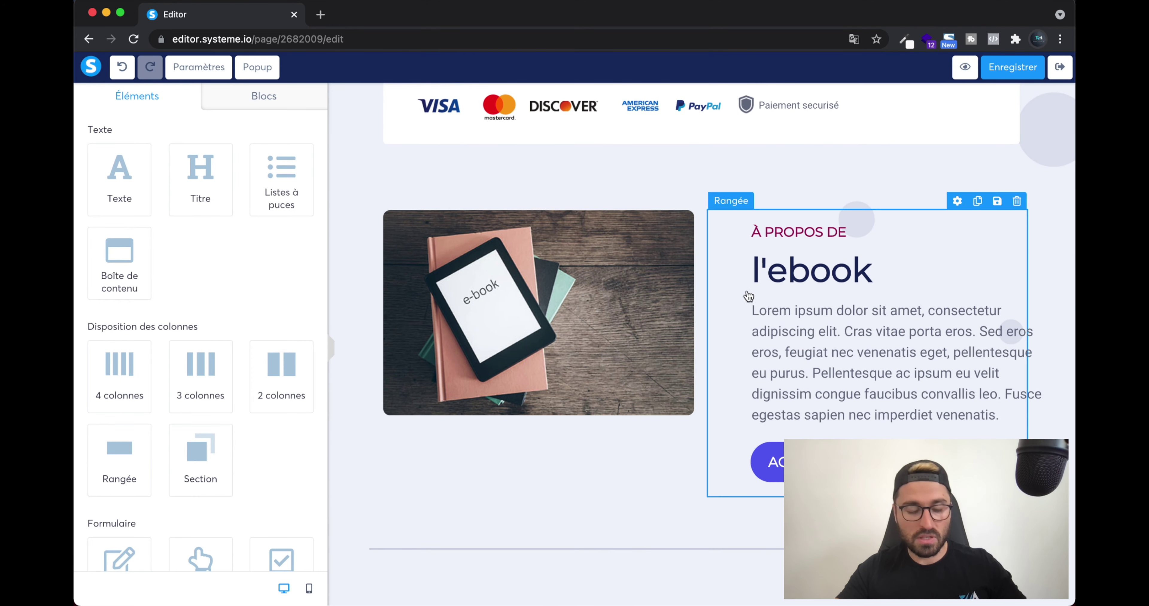
{"action": "scroll", "coordinate": [748, 296], "scroll_direction": "down", "scroll_amount": 8}
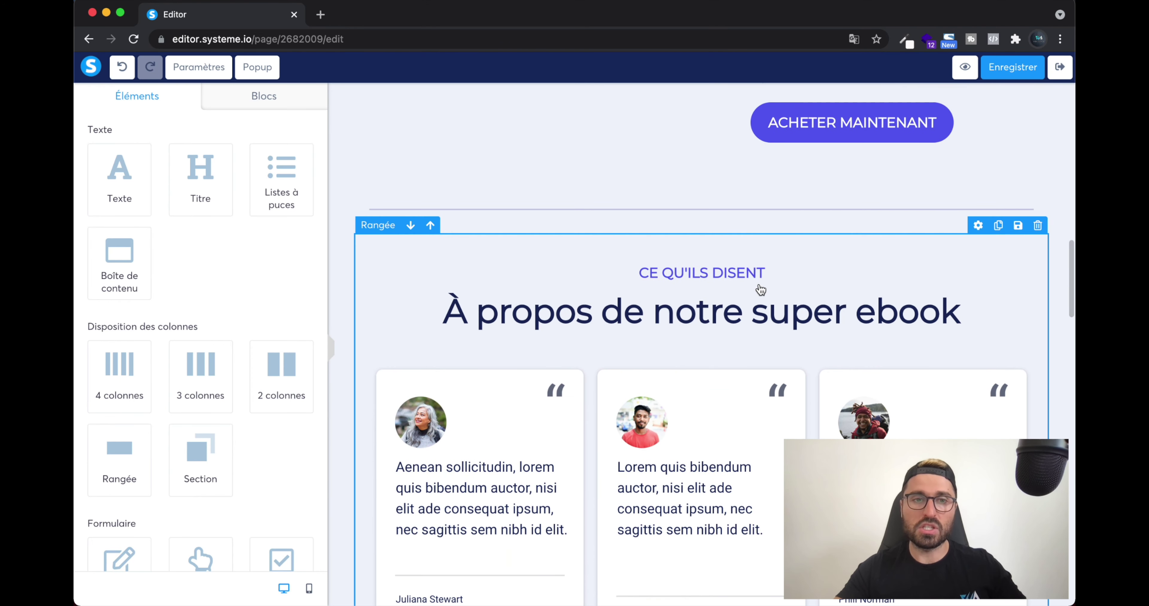
{"action": "scroll", "coordinate": [761, 290], "scroll_direction": "up", "scroll_amount": 20}
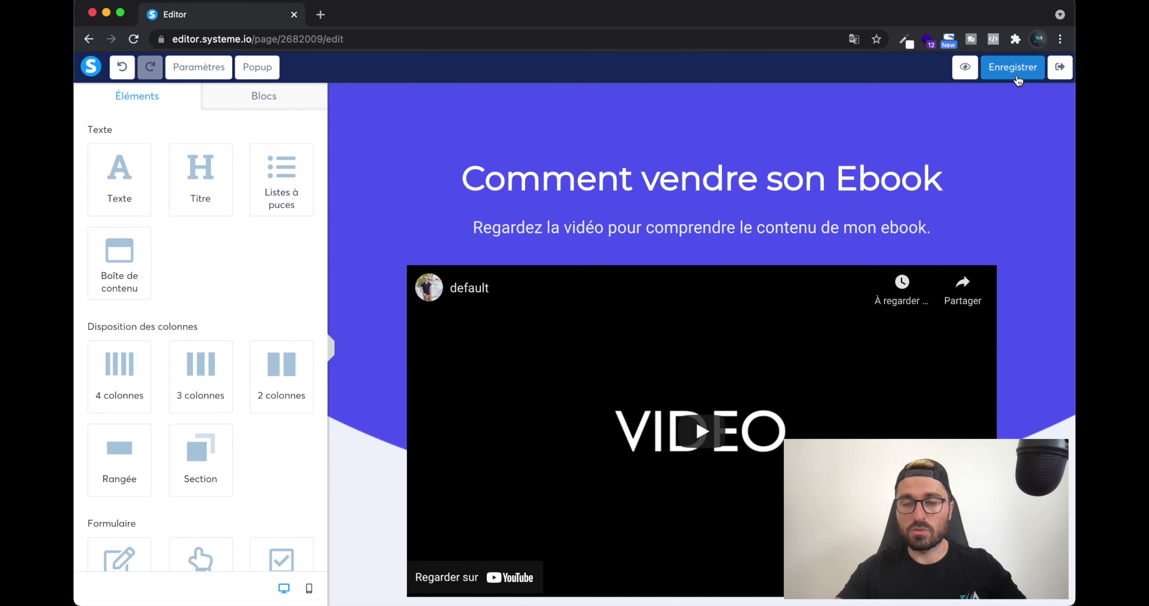
{"action": "left_click", "coordinate": [1017, 79]}
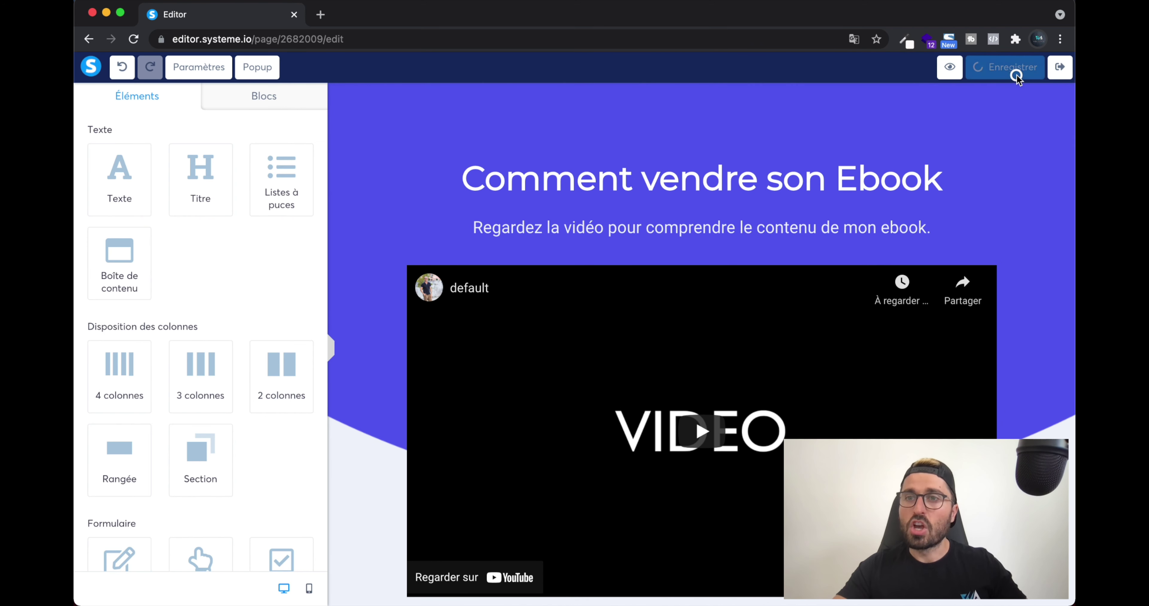
{"action": "left_click", "coordinate": [1056, 71]}
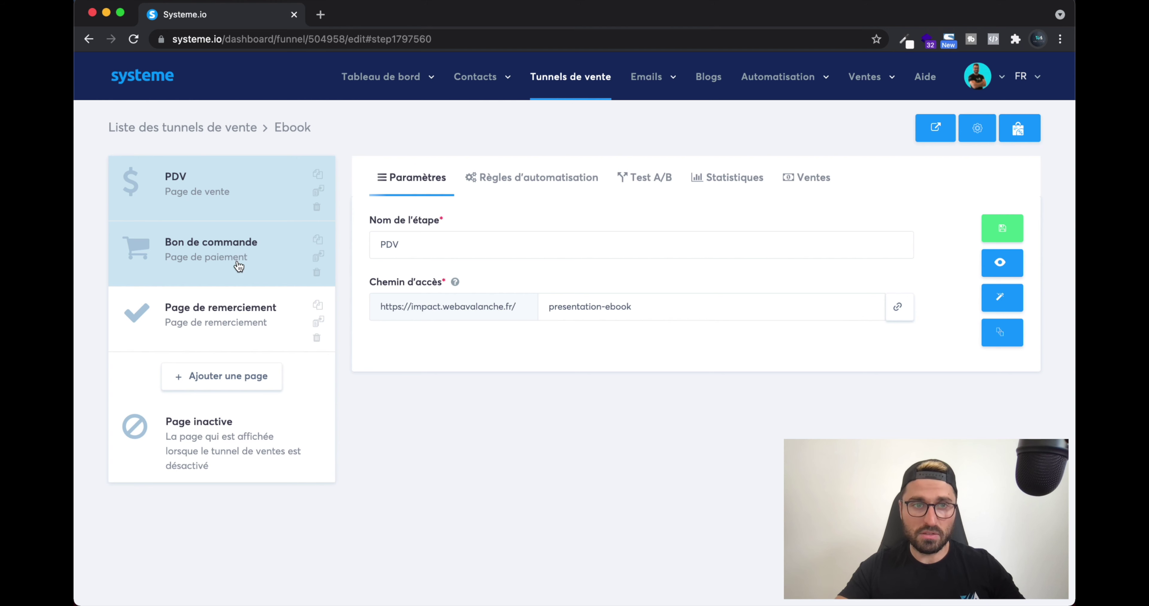
Preview the published PDV page, follow its ACHETER MAINTENANT button to the payment page, and close the preview.
{"action": "left_click", "coordinate": [998, 269]}
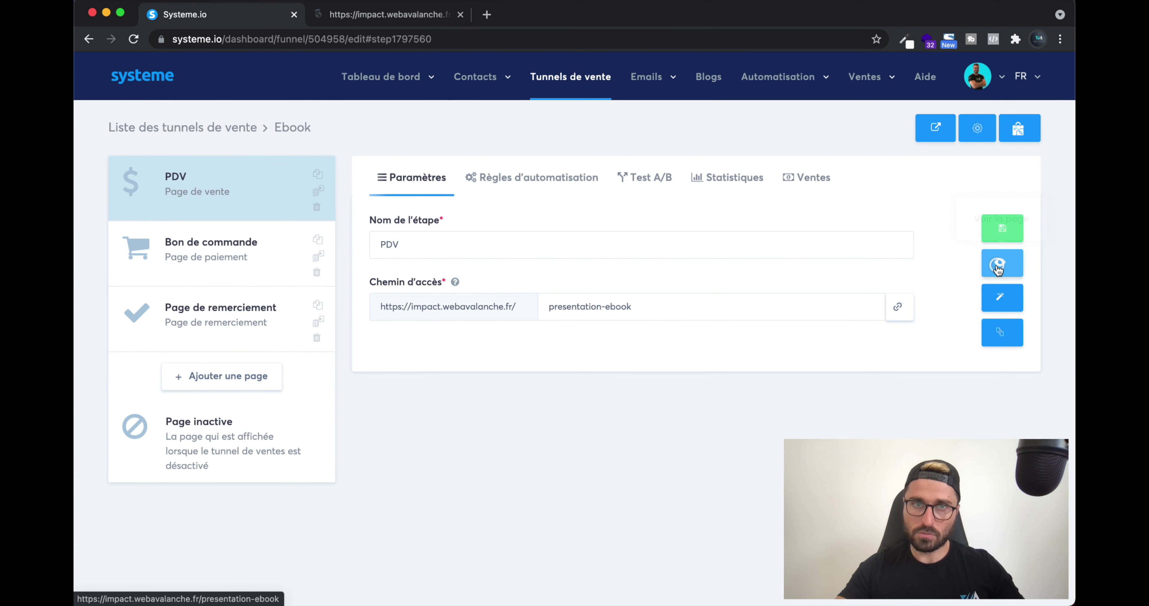
{"action": "left_click", "coordinate": [398, 15]}
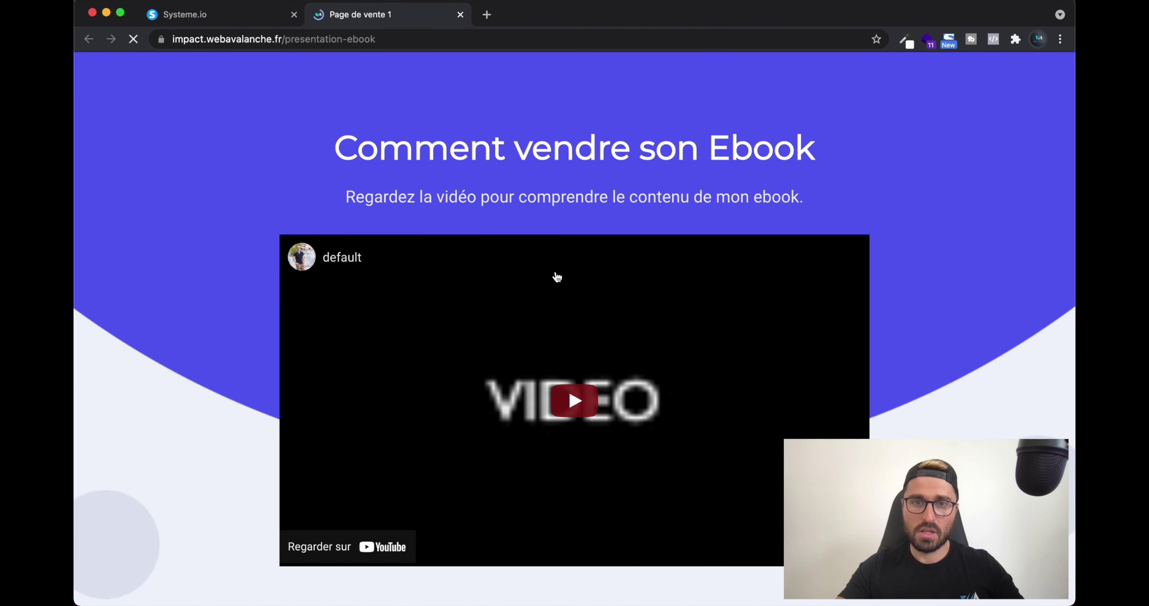
{"action": "scroll", "coordinate": [556, 275], "scroll_direction": "down", "scroll_amount": 7}
{"action": "left_click", "coordinate": [554, 343]}
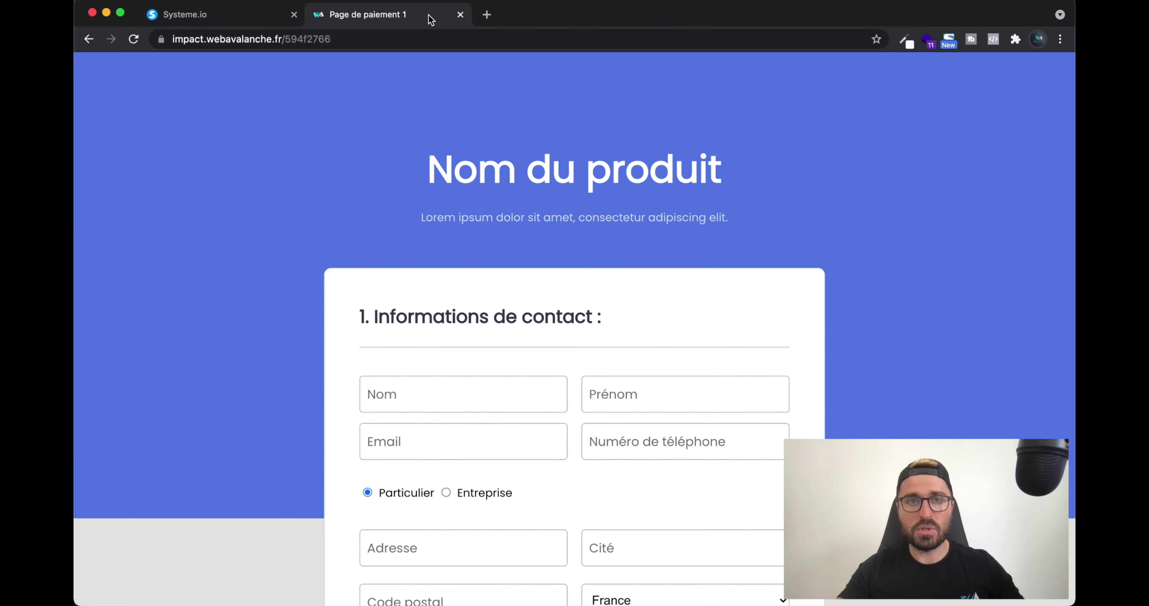
{"action": "key", "text": "super+w"}
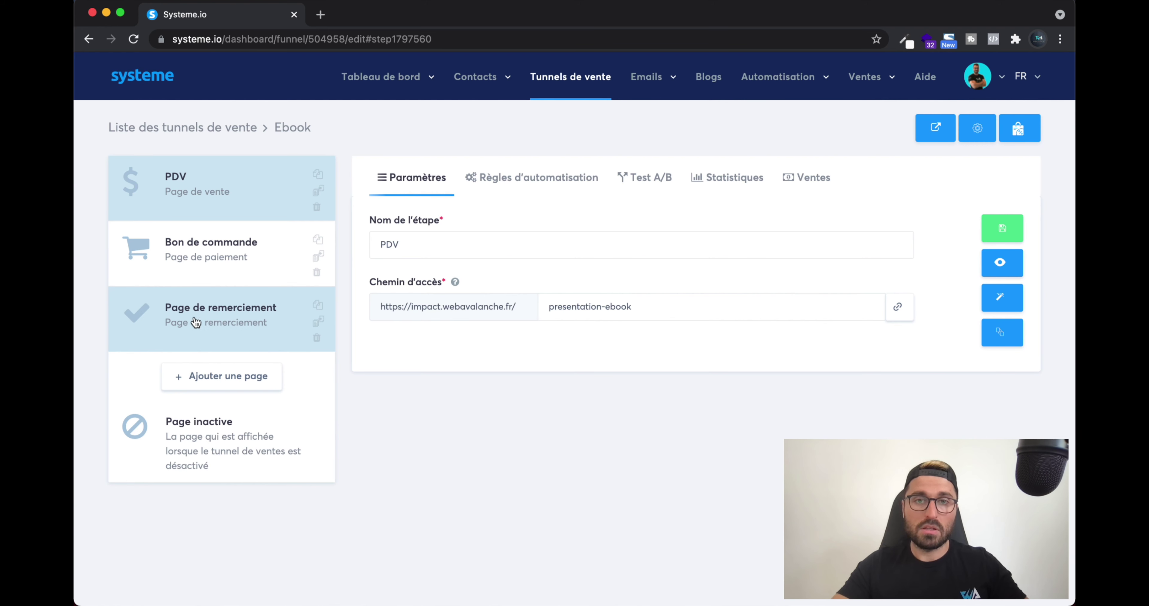
Set the access path of the Bon de commande step to "bon-de-commande-ebook".
{"action": "left_click", "coordinate": [261, 268]}
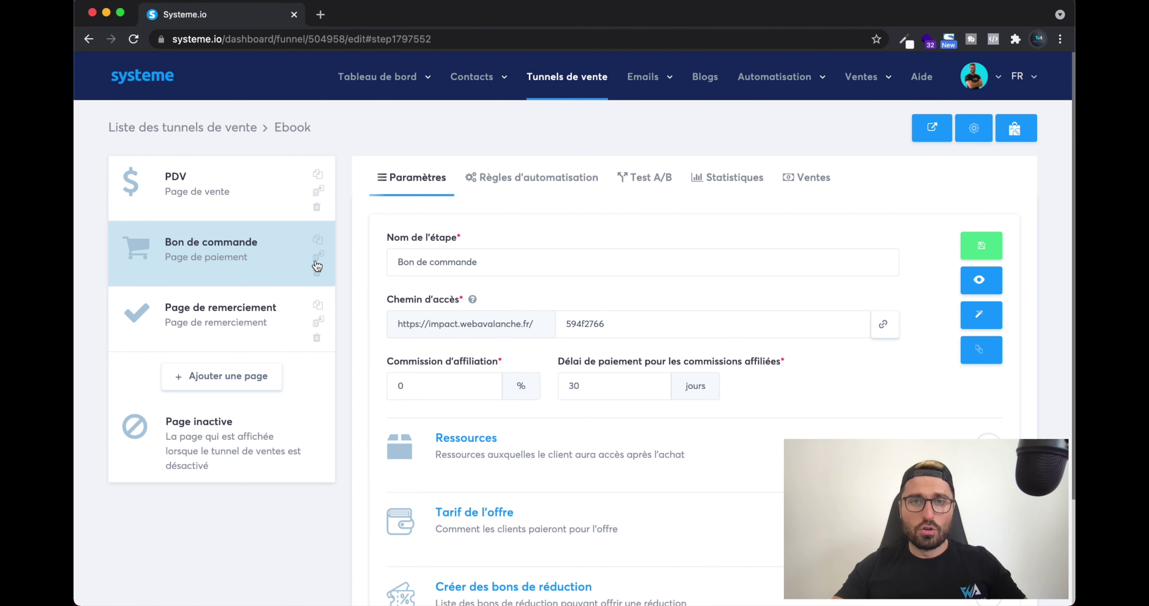
{"action": "scroll", "coordinate": [648, 266], "scroll_direction": "down", "scroll_amount": 1}
{"action": "scroll", "coordinate": [648, 266], "scroll_direction": "up", "scroll_amount": 1}
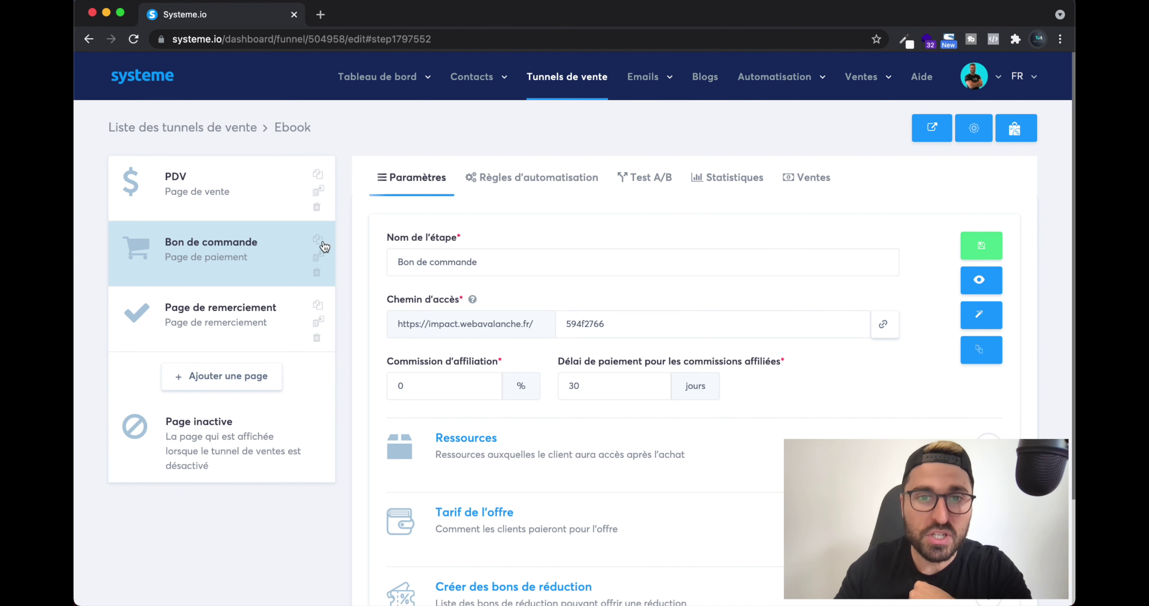
{"action": "scroll", "coordinate": [670, 321], "scroll_direction": "down", "scroll_amount": 2}
{"action": "scroll", "coordinate": [670, 321], "scroll_direction": "up", "scroll_amount": 2}
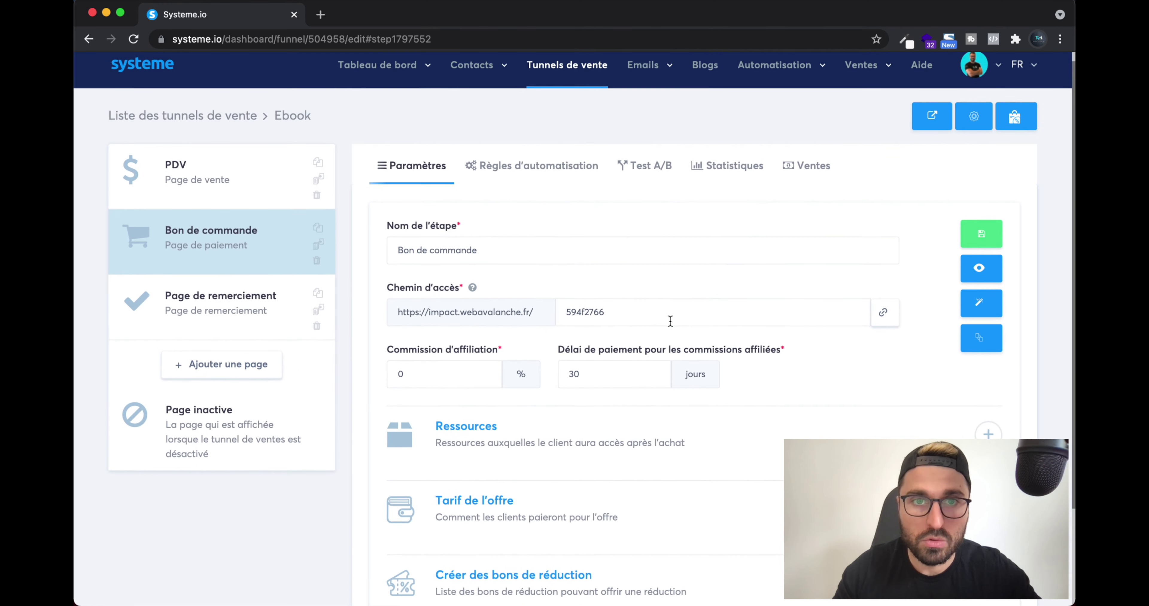
{"action": "left_click", "coordinate": [509, 266]}
{"action": "left_click_drag", "start_coordinate": [624, 325], "coordinate": [574, 325]}
{"action": "type", "text": "bon-de-commande-ebook"}
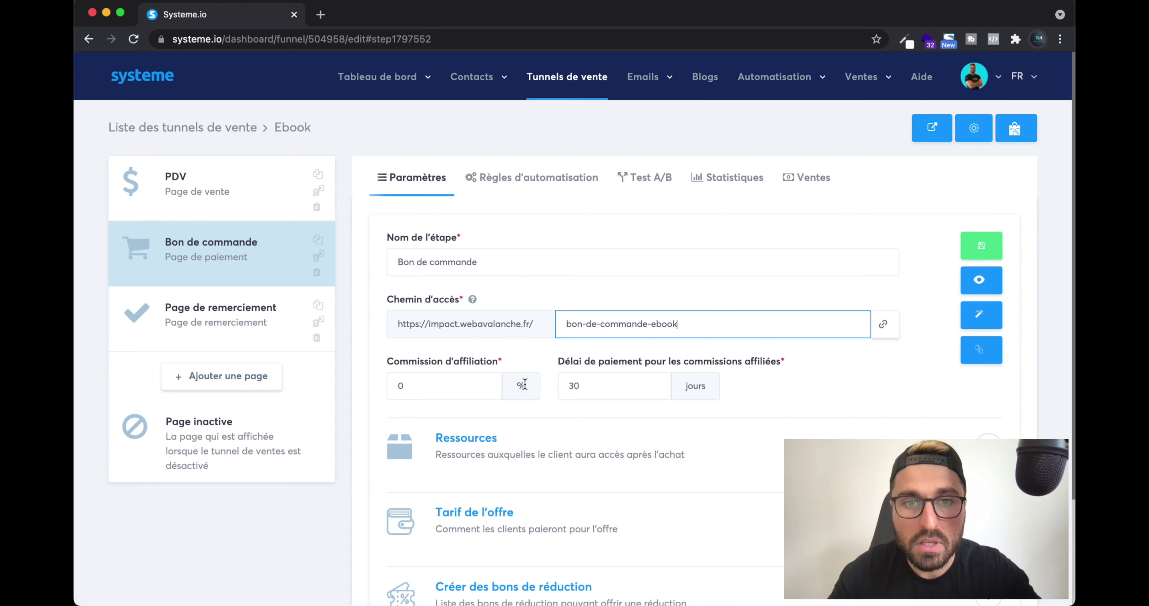
Save the Bon de commande step, leaving the affiliate commission and payment delay as they are.
{"action": "scroll", "coordinate": [525, 385], "scroll_direction": "down", "scroll_amount": 3}
{"action": "left_click_drag", "start_coordinate": [388, 282], "coordinate": [769, 277]}
{"action": "left_click", "coordinate": [768, 275]}
{"action": "scroll", "coordinate": [730, 304], "scroll_direction": "up", "scroll_amount": 1}
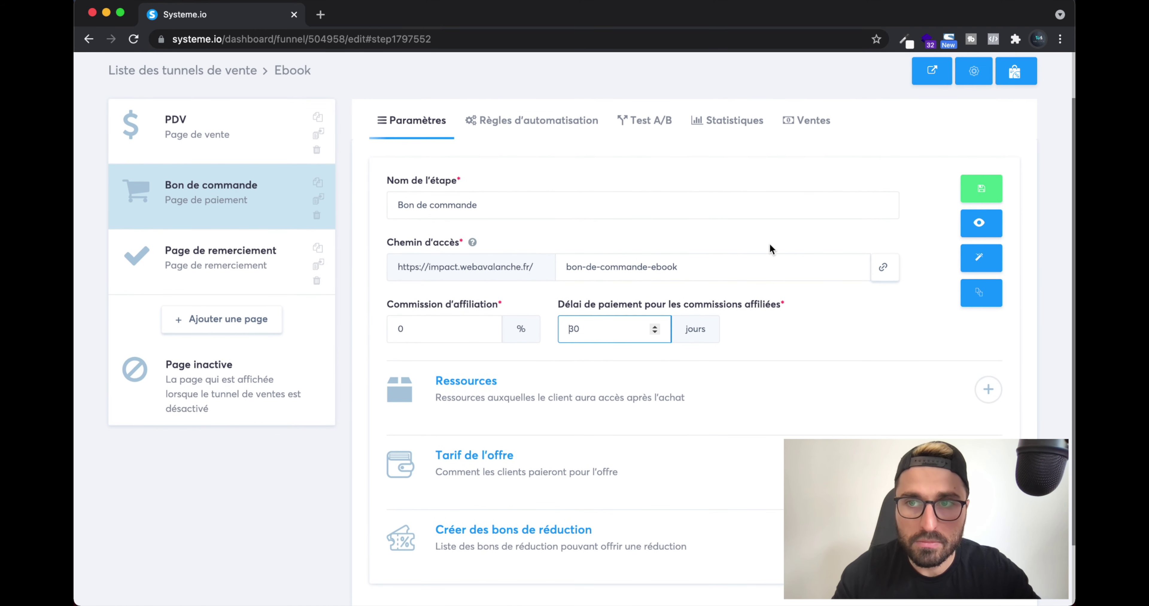
{"action": "left_click", "coordinate": [982, 196]}
Examine the Bon de commande step's resources, pricing and coupon options, and its automation rules.
{"action": "scroll", "coordinate": [492, 304], "scroll_direction": "down", "scroll_amount": 3}
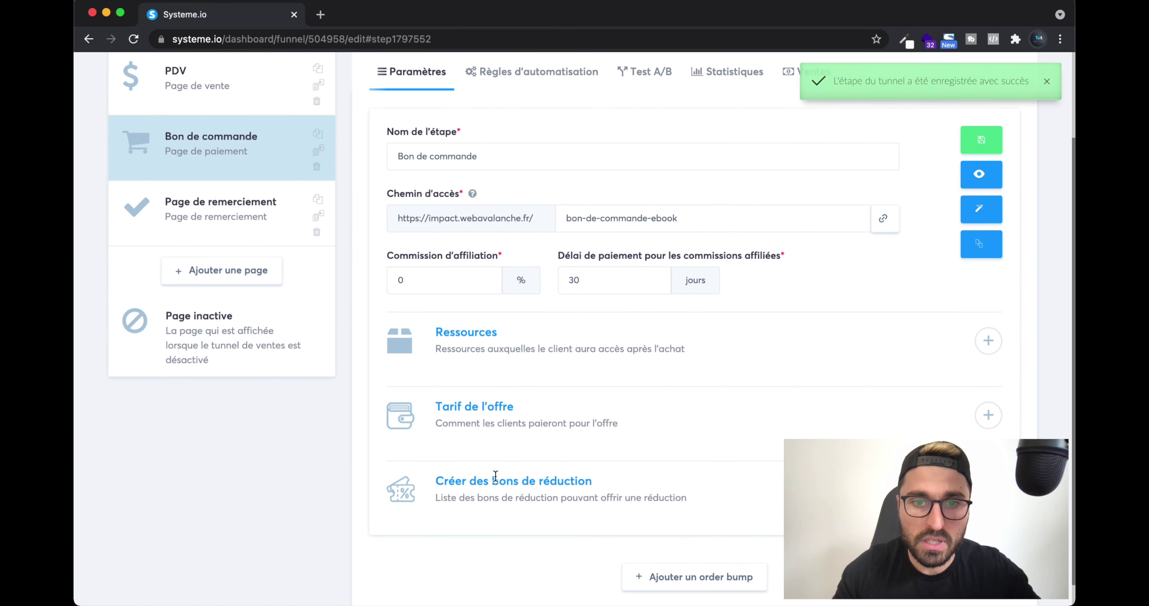
{"action": "scroll", "coordinate": [511, 482], "scroll_direction": "down", "scroll_amount": 1}
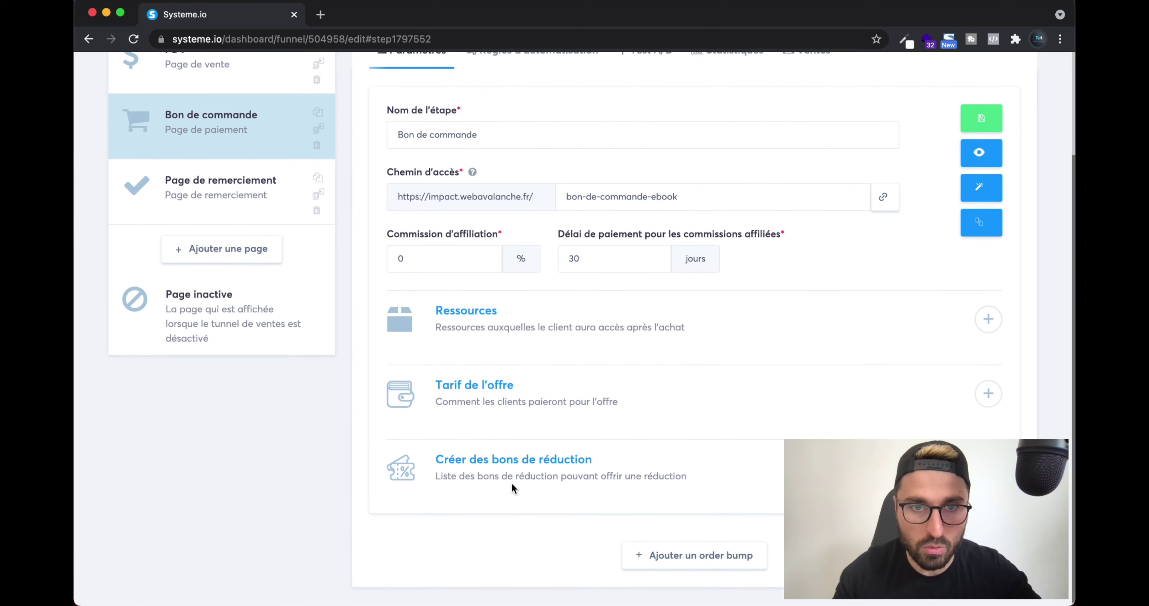
{"action": "scroll", "coordinate": [511, 482], "scroll_direction": "up", "scroll_amount": 5}
{"action": "left_click", "coordinate": [560, 161]}
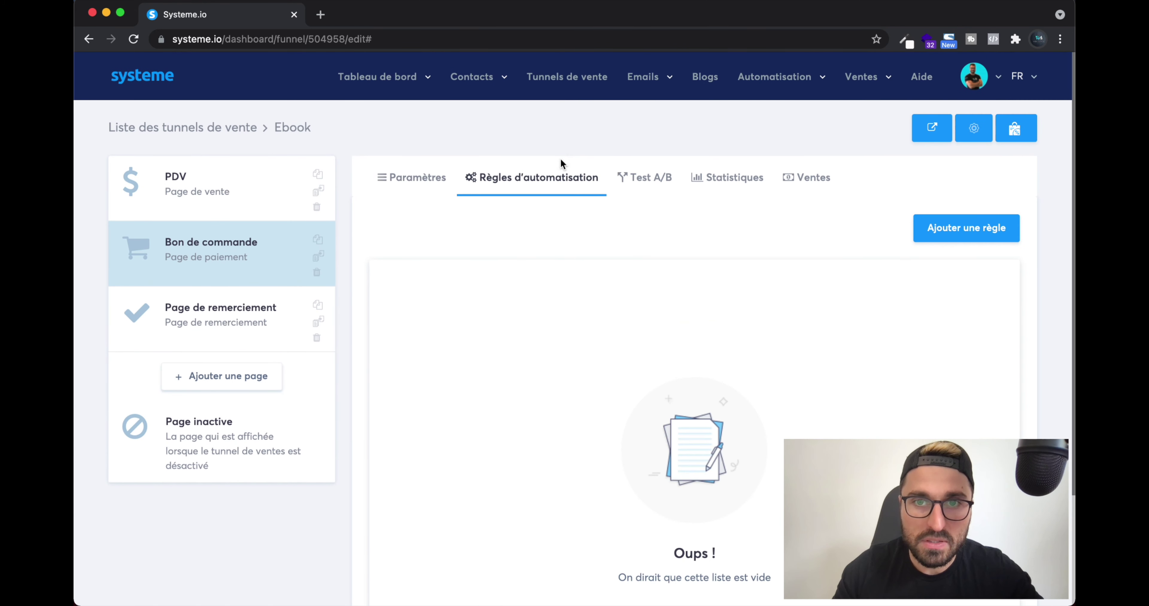
{"action": "left_click", "coordinate": [412, 177]}
{"action": "scroll", "coordinate": [570, 281], "scroll_direction": "down", "scroll_amount": 3}
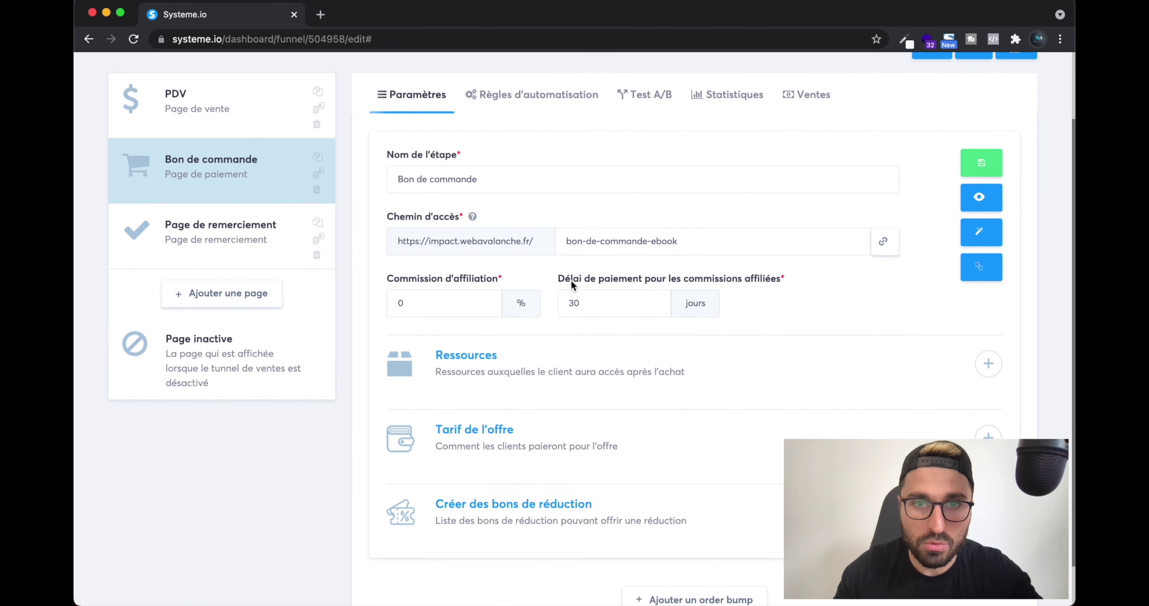
{"action": "scroll", "coordinate": [572, 281], "scroll_direction": "up", "scroll_amount": 1}
{"action": "left_click_drag", "start_coordinate": [492, 198], "coordinate": [367, 202]}
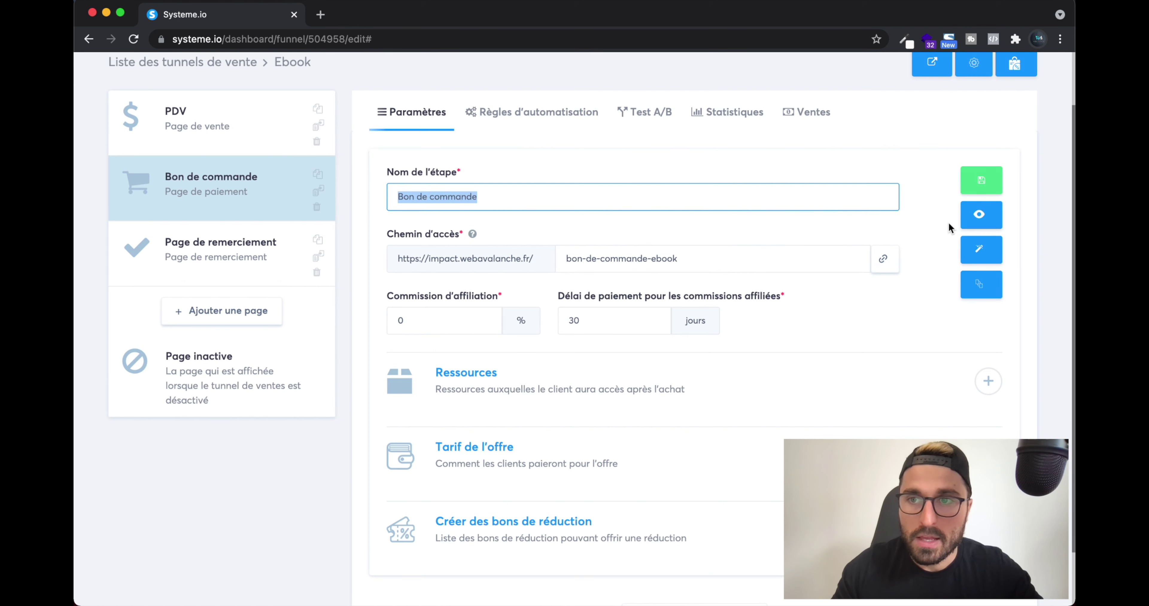
Open the Bon de commande page in the page editor and view its order section.
{"action": "left_click", "coordinate": [961, 244]}
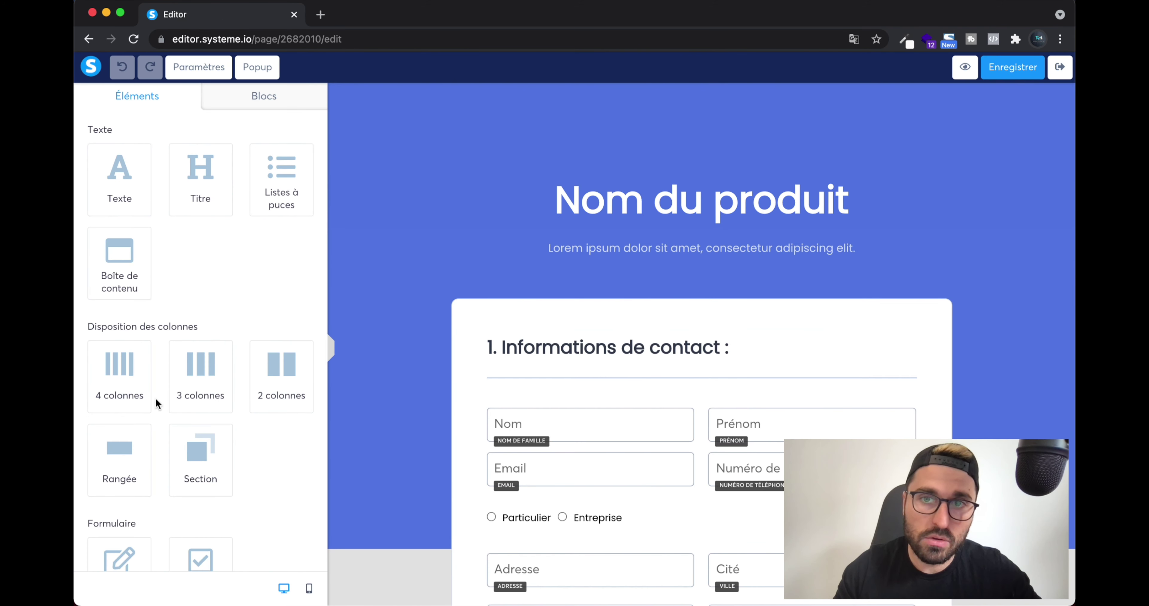
{"action": "scroll", "coordinate": [687, 384], "scroll_direction": "down", "scroll_amount": 15}
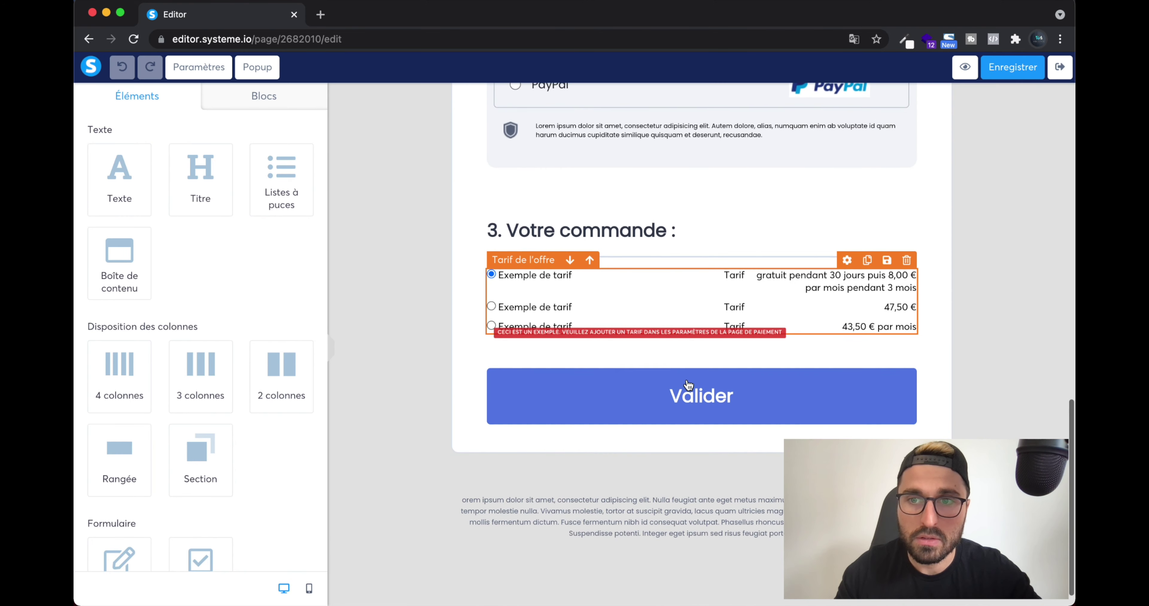
Replace the product name heading at the start of the order page with "Ebook".
{"action": "scroll", "coordinate": [687, 384], "scroll_direction": "up", "scroll_amount": 15}
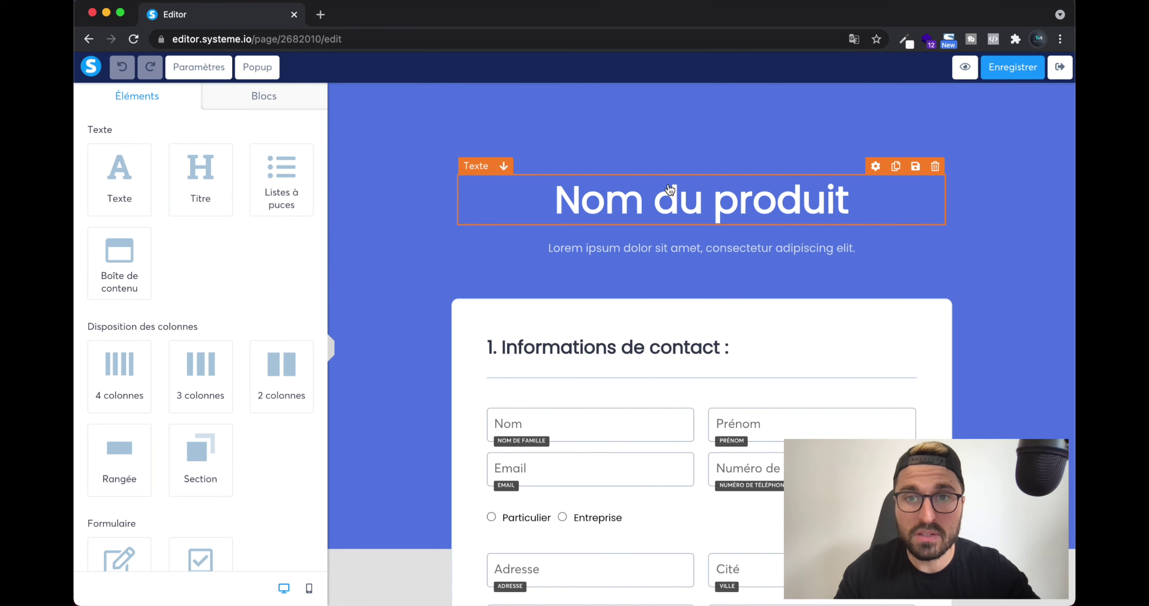
{"action": "left_click", "coordinate": [668, 192]}
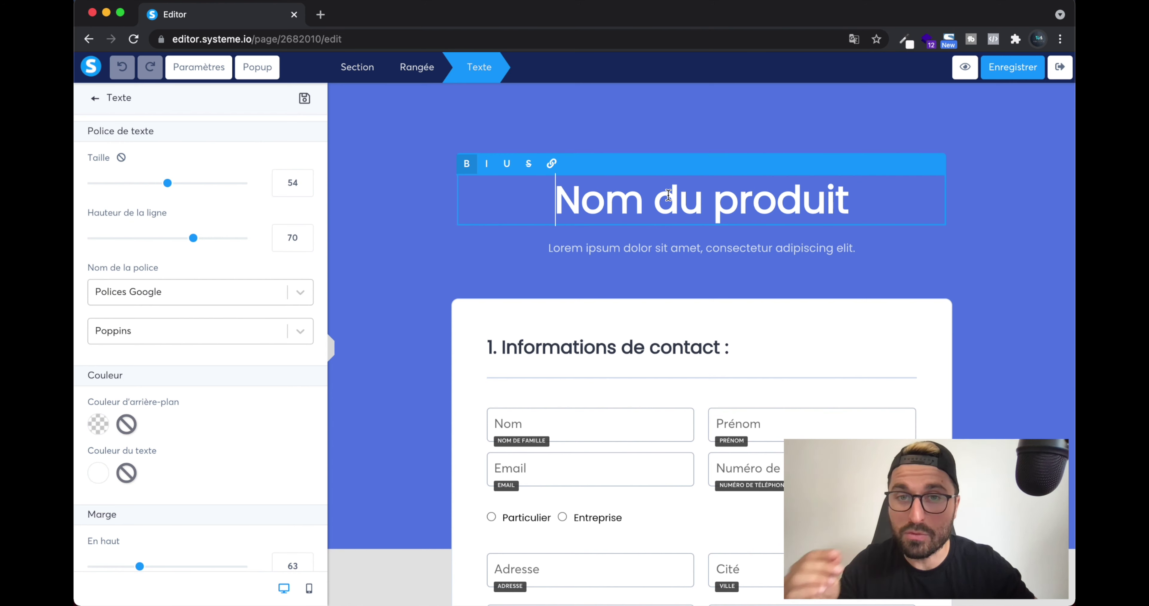
{"action": "triple_click", "coordinate": [669, 195]}
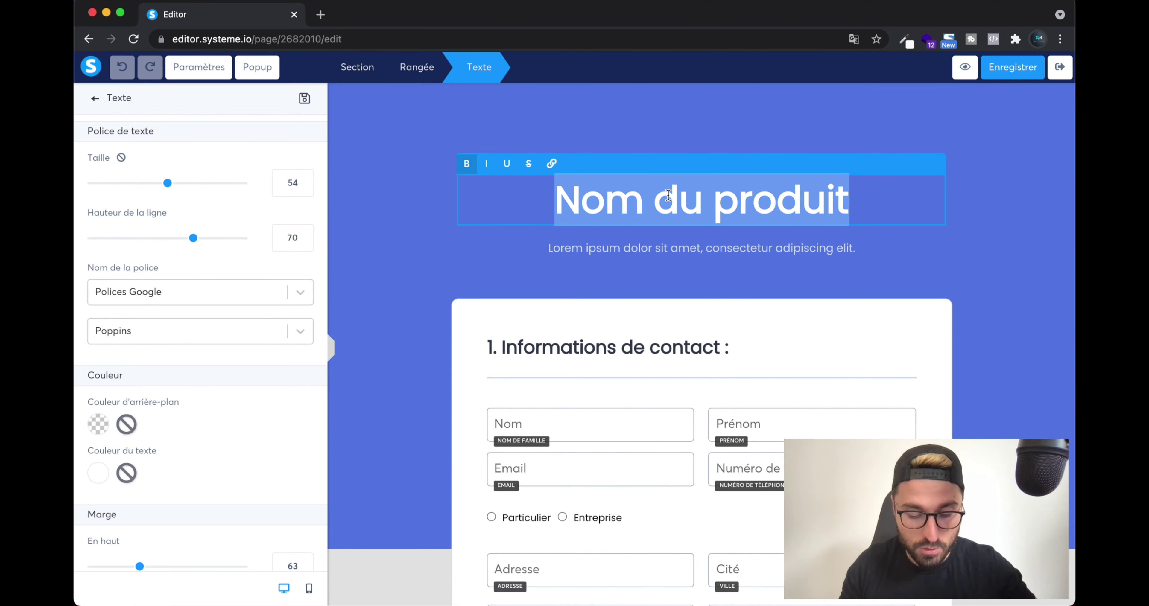
{"action": "type", "text": "Ebook"}
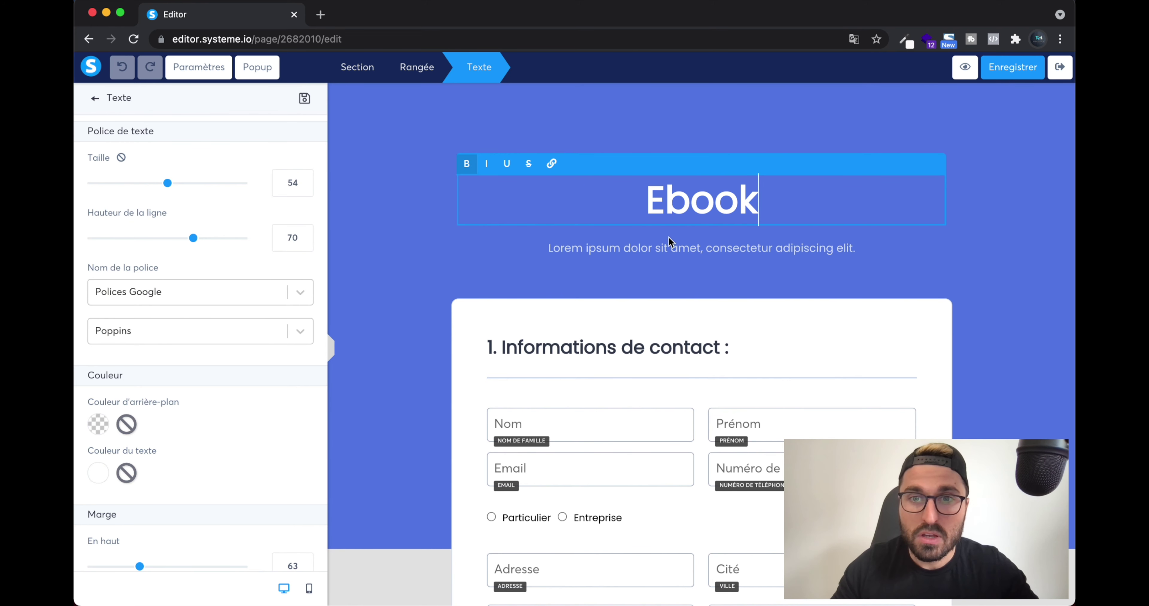
{"action": "left_click", "coordinate": [669, 236]}
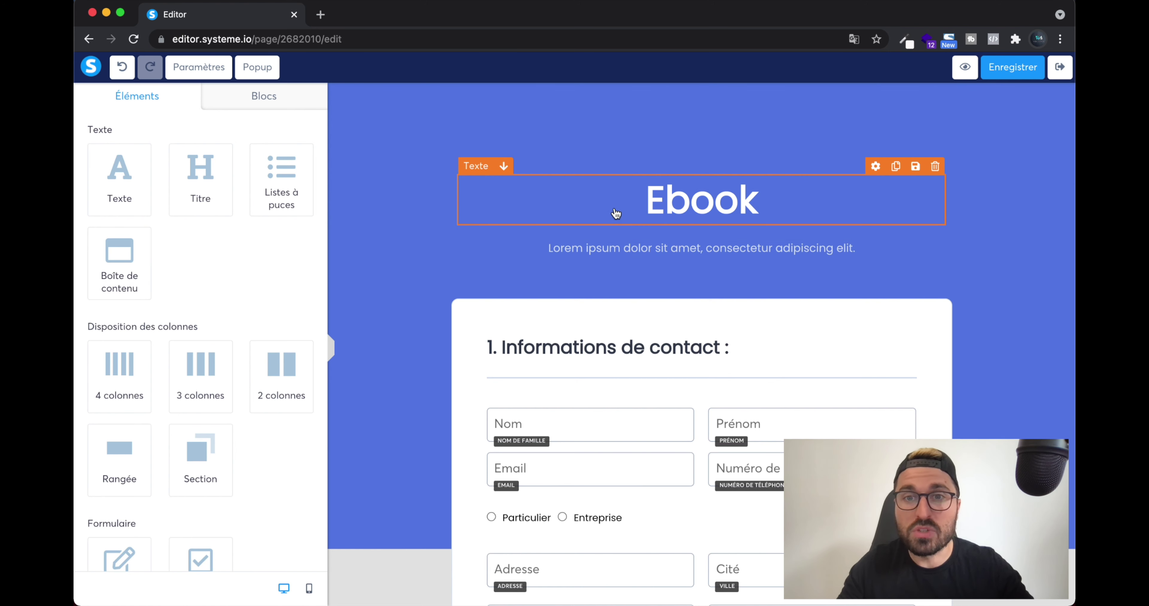
Place the description in a two-column row under the heading and add the existing image quelle-liseuse-ebook-choisir.jpg in the empty column.
{"action": "left_click_drag", "start_coordinate": [290, 374], "coordinate": [770, 281]}
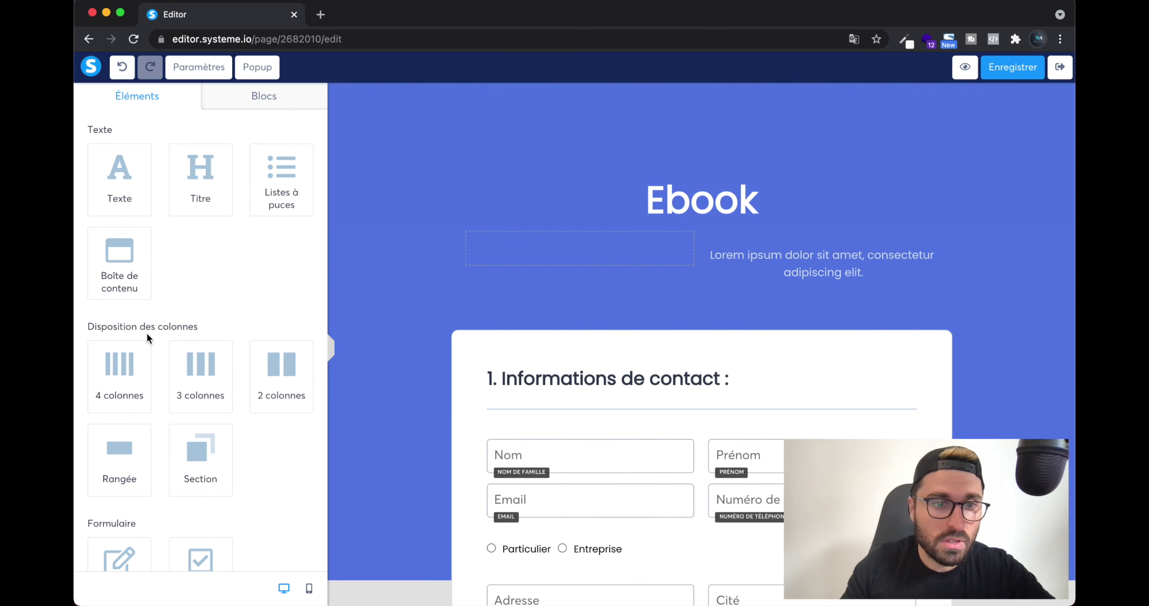
{"action": "scroll", "coordinate": [147, 343], "scroll_direction": "down", "scroll_amount": 3}
{"action": "scroll", "coordinate": [201, 441], "scroll_direction": "down", "scroll_amount": 8}
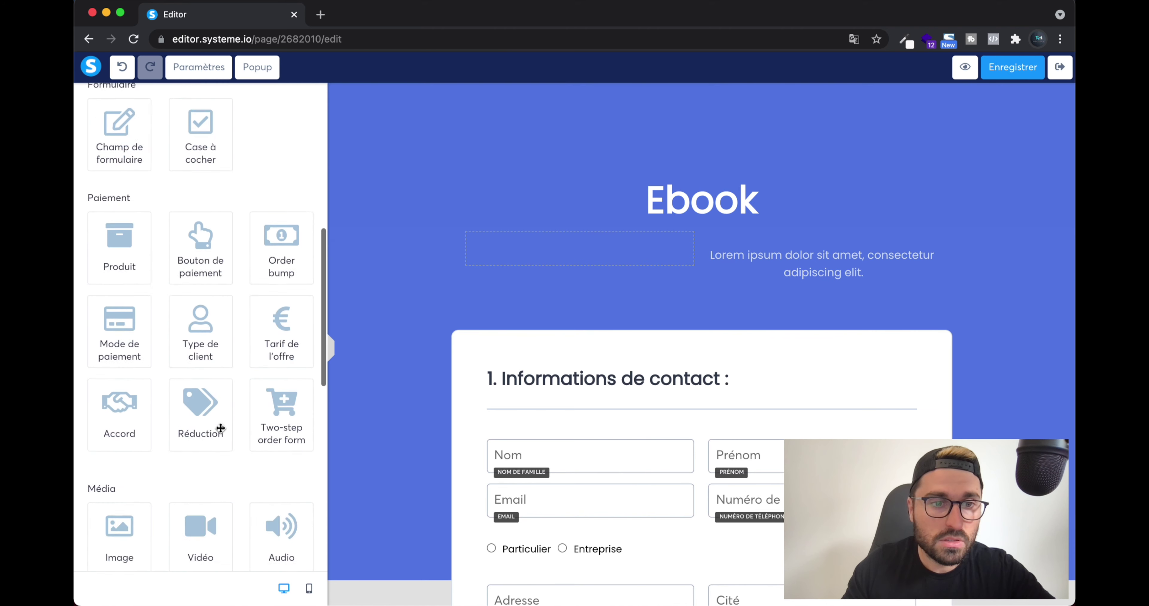
{"action": "scroll", "coordinate": [218, 428], "scroll_direction": "up", "scroll_amount": 5}
{"action": "scroll", "coordinate": [219, 426], "scroll_direction": "down", "scroll_amount": 5}
{"action": "scroll", "coordinate": [221, 432], "scroll_direction": "down", "scroll_amount": 1}
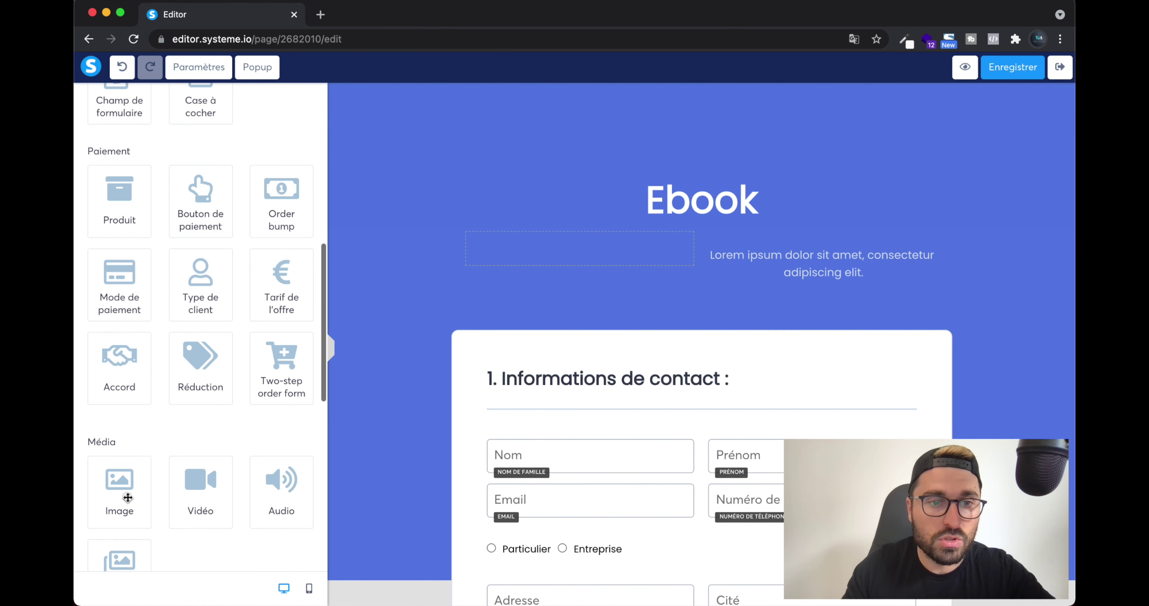
{"action": "left_click_drag", "start_coordinate": [128, 497], "coordinate": [572, 257]}
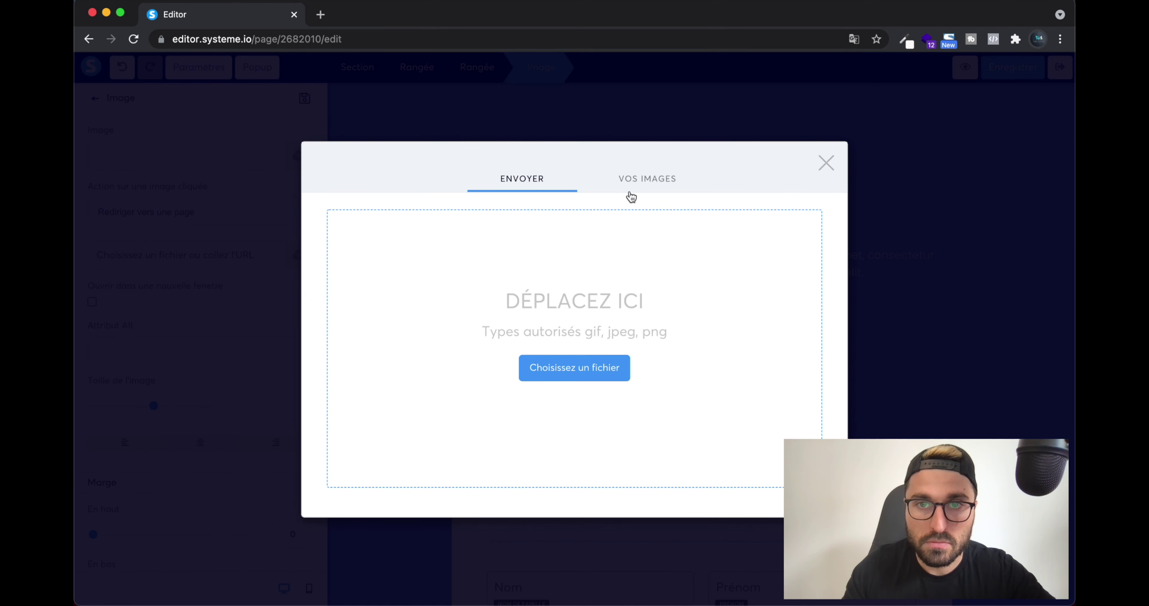
{"action": "left_click", "coordinate": [633, 183]}
{"action": "left_click", "coordinate": [365, 205]}
{"action": "left_click", "coordinate": [778, 516]}
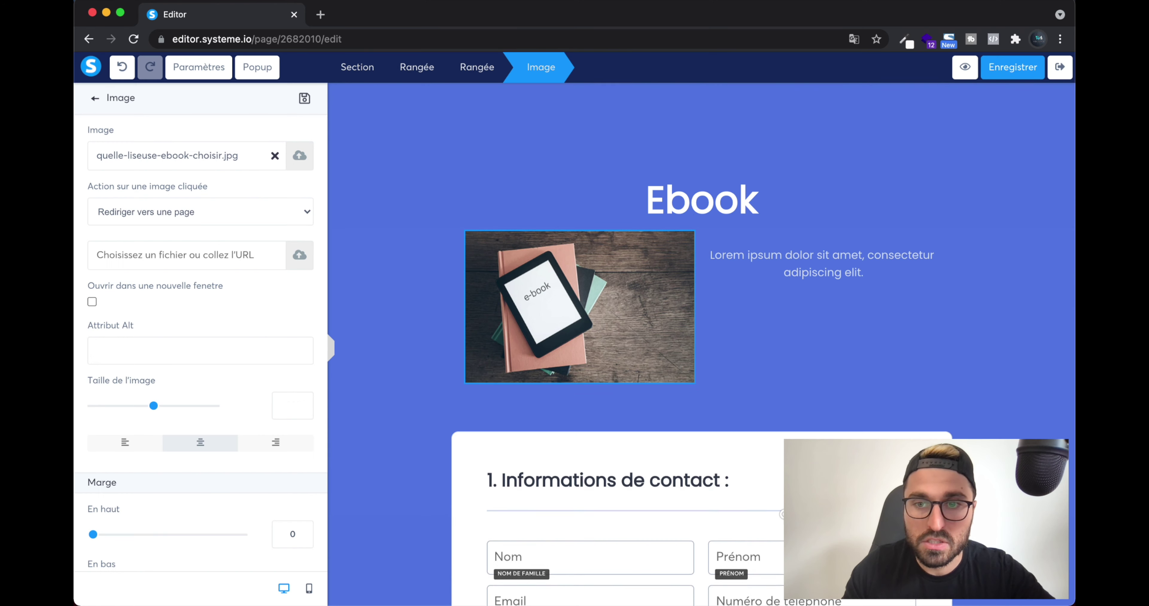
Round all four corners of the ebook image with a radius of 10.
{"action": "scroll", "coordinate": [182, 464], "scroll_direction": "down", "scroll_amount": 5}
{"action": "scroll", "coordinate": [182, 458], "scroll_direction": "down", "scroll_amount": 5}
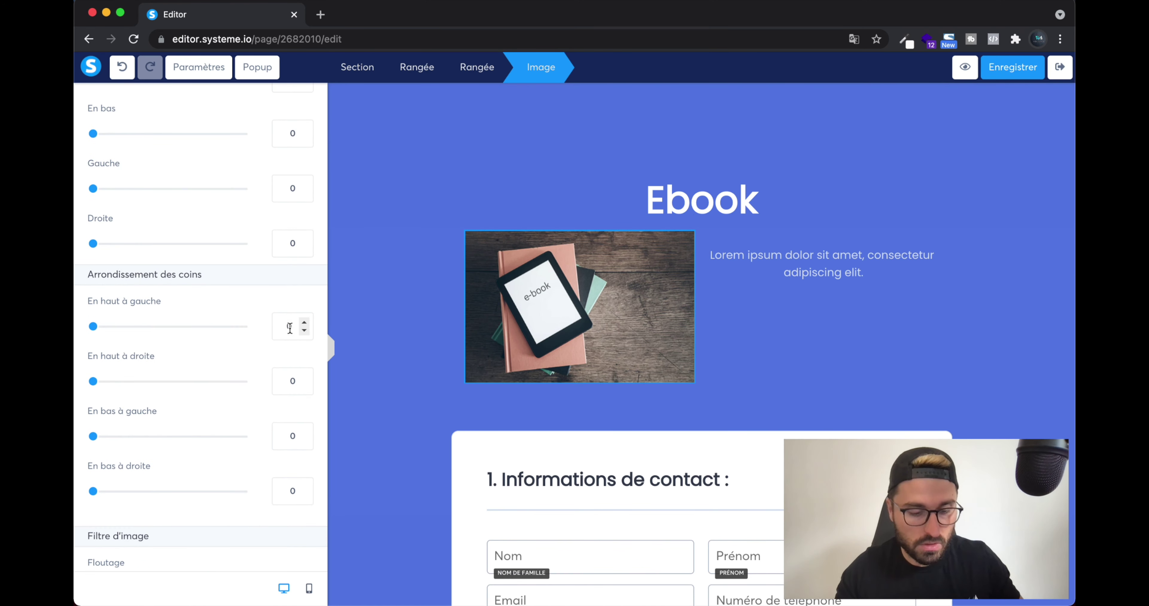
{"action": "left_click", "coordinate": [289, 329]}
{"action": "type", "text": "1"}
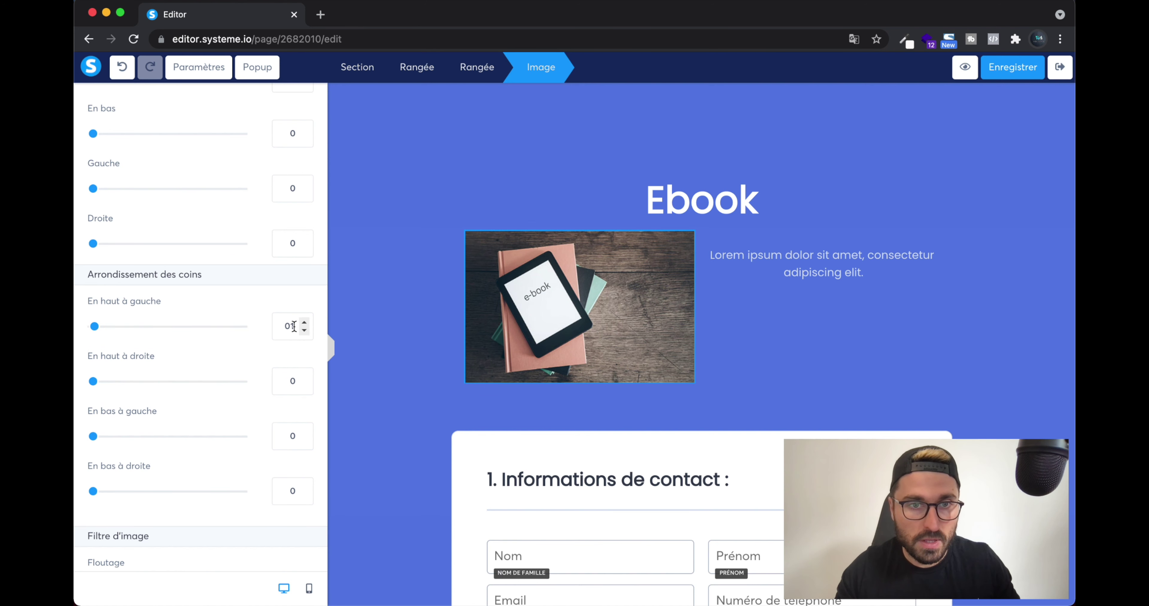
{"action": "type", "text": "10"}
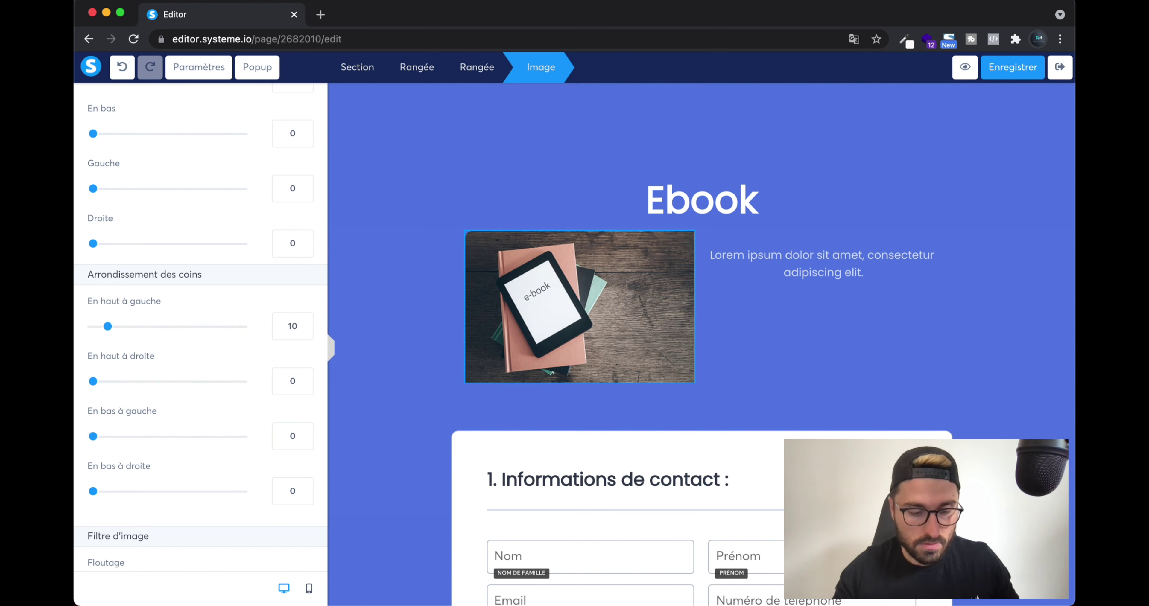
{"action": "left_click", "coordinate": [288, 376]}
{"action": "type", "text": "1"}
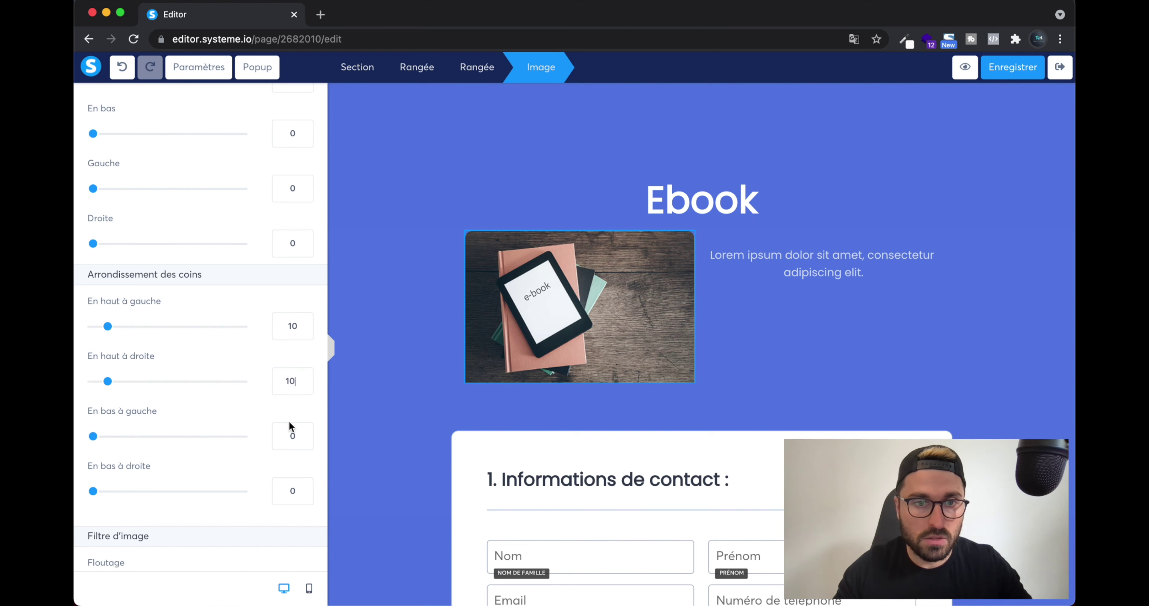
{"action": "left_click", "coordinate": [289, 435]}
{"action": "type", "text": "1"}
{"action": "left_click", "coordinate": [297, 492]}
{"action": "type", "text": "10"}
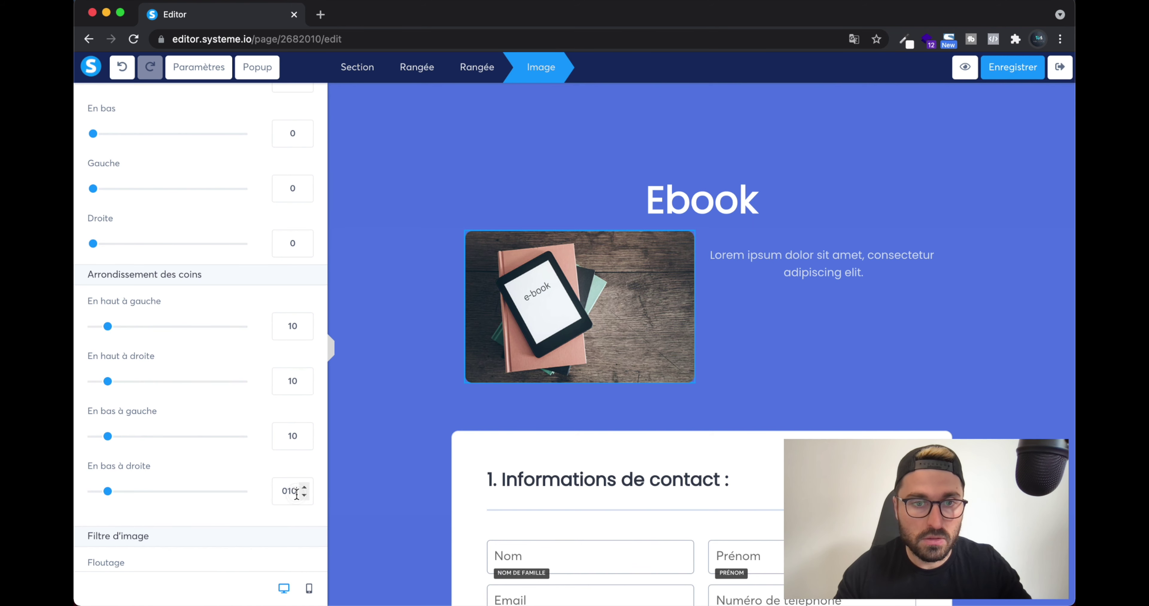
{"action": "left_click", "coordinate": [392, 368]}
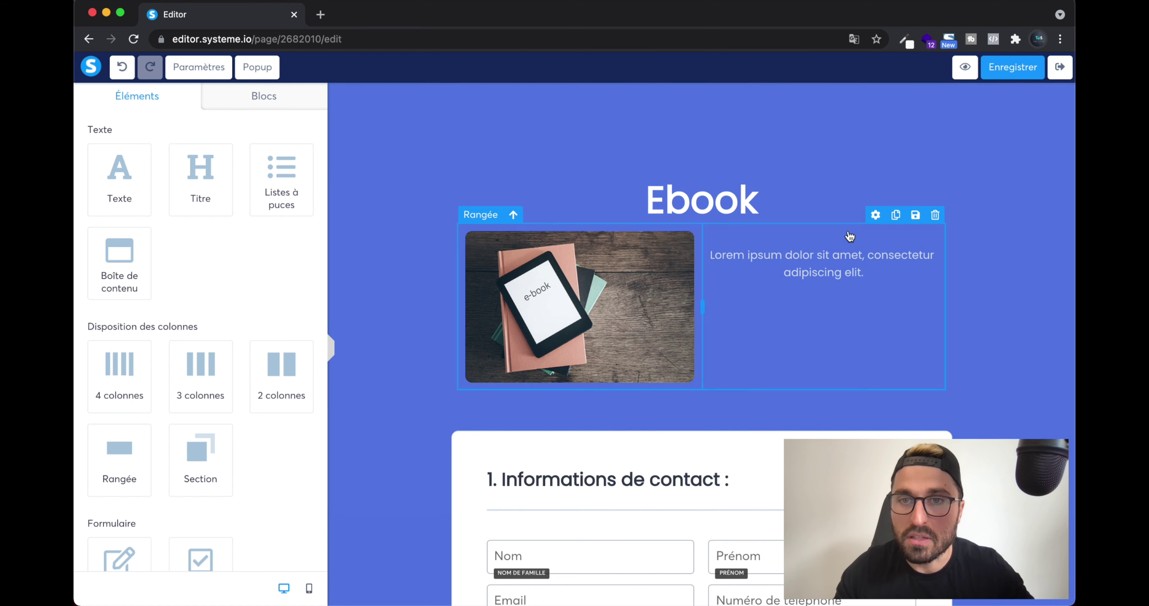
{"action": "left_click", "coordinate": [838, 264]}
{"action": "left_click", "coordinate": [873, 272]}
{"action": "type", "text": "a"}
{"action": "key", "text": "ctrl+a"}
{"action": "key", "text": "BackSpace"}
{"action": "key", "text": "ctrl+z"}
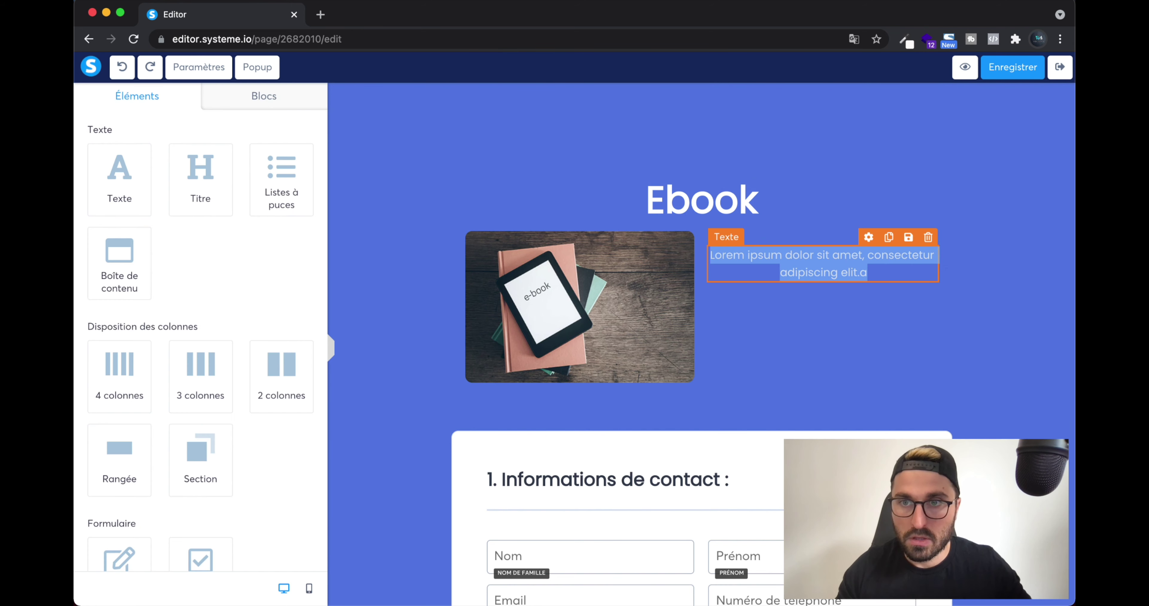
{"action": "key", "text": "Right"}
{"action": "key", "text": "BackSpace"}
Copy the description's Lorem ipsum text, paste it four more times after the original, and save the page.
{"action": "key", "text": "ctrl+a"}
{"action": "key", "text": "ctrl+c"}
{"action": "key", "text": "Right"}
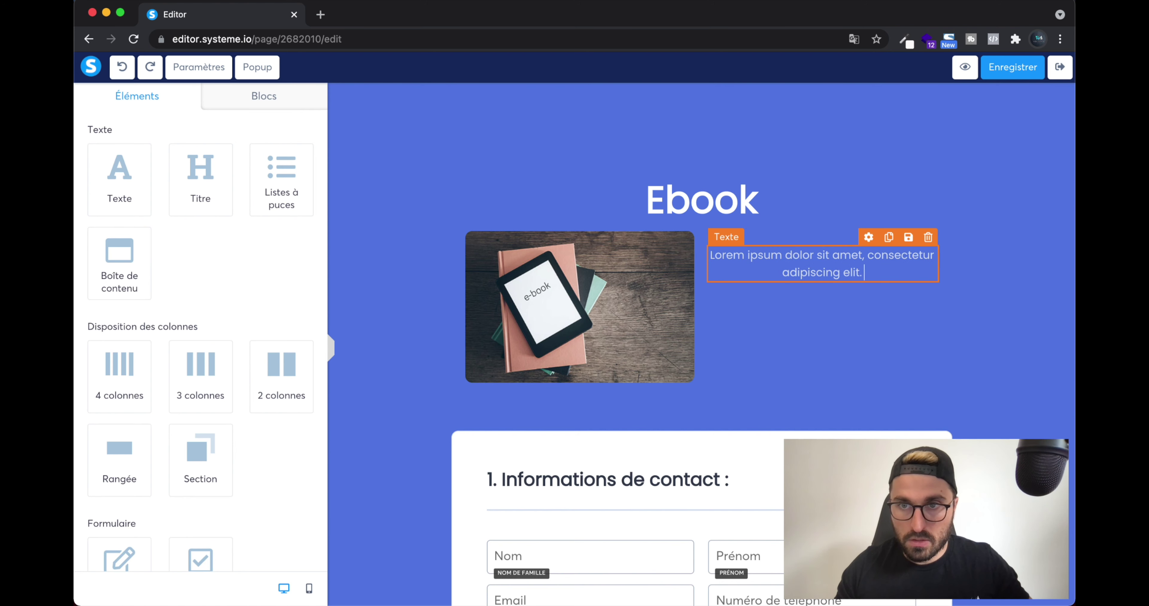
{"action": "key", "text": "ctrl+v"}
{"action": "key", "text": "ctrl+v"}
{"action": "key", "text": "ctrl+v"}
{"action": "key", "text": "ctrl+v"}
{"action": "left_click", "coordinate": [995, 149]}
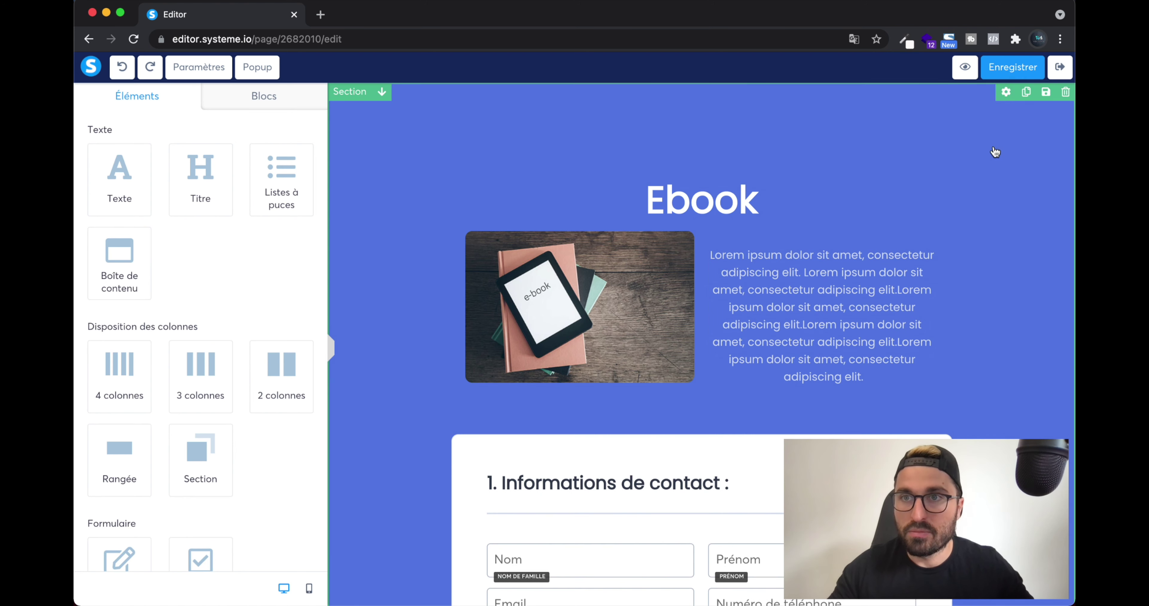
{"action": "left_click", "coordinate": [1003, 69]}
Change the default value of the city form field in the contact information section to "Ville".
{"action": "scroll", "coordinate": [802, 225], "scroll_direction": "down", "scroll_amount": 6}
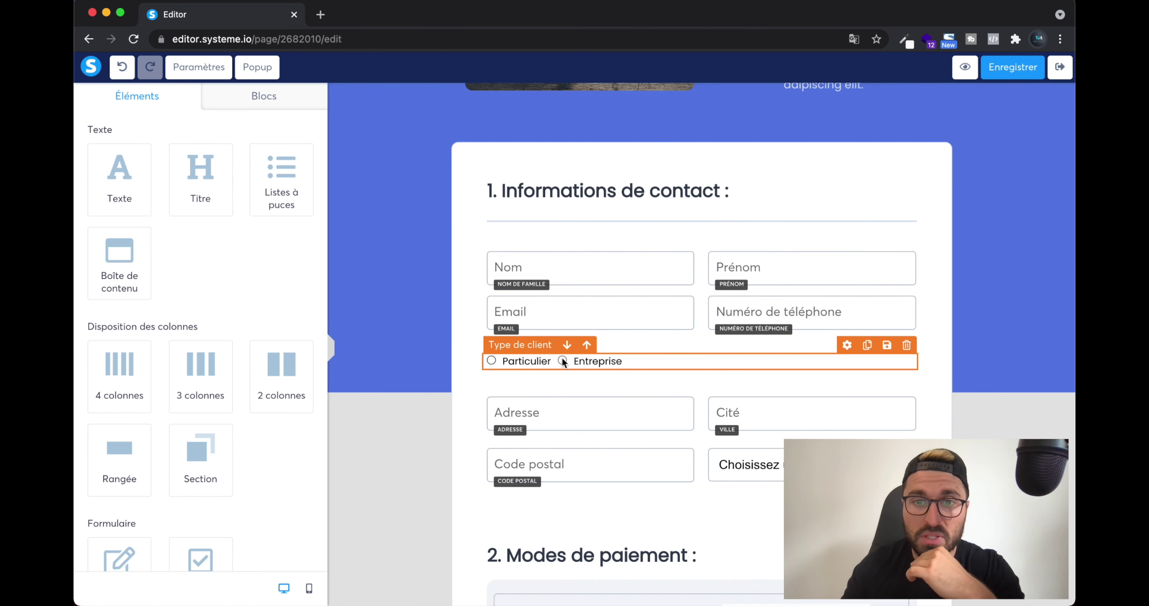
{"action": "scroll", "coordinate": [611, 361], "scroll_direction": "down", "scroll_amount": 5}
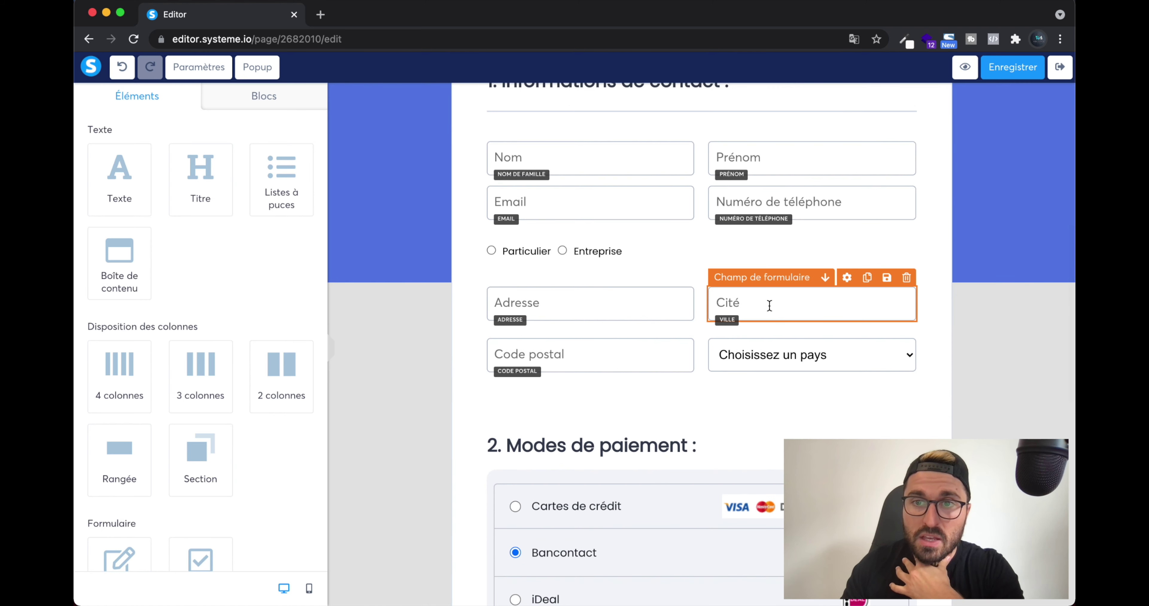
{"action": "left_click", "coordinate": [768, 307]}
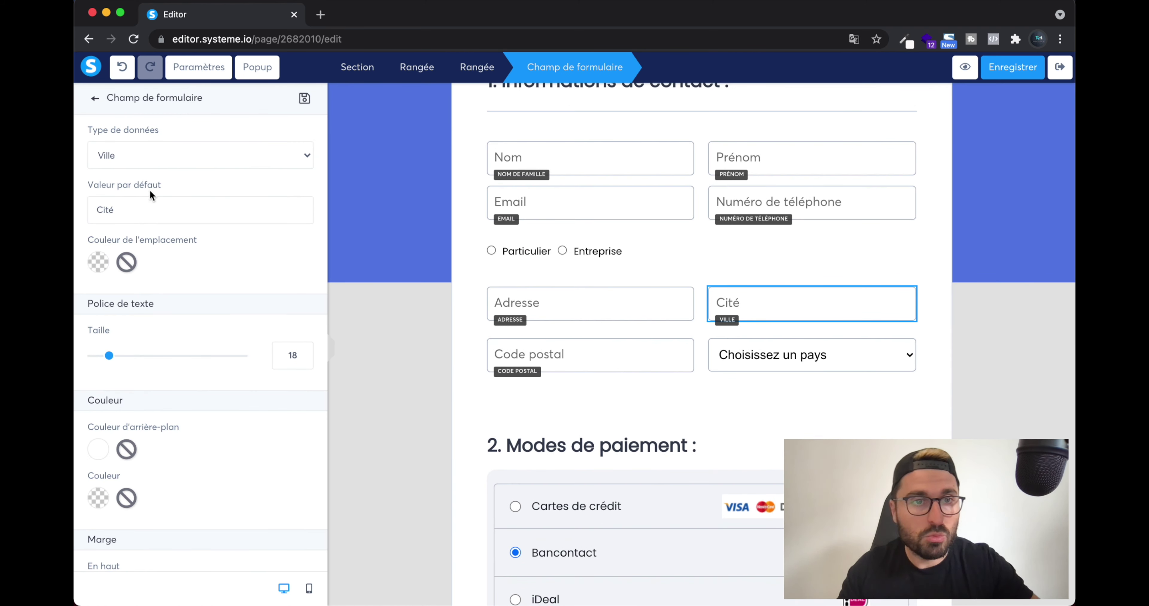
{"action": "double_click", "coordinate": [134, 210]}
{"action": "type", "text": "Ville"}
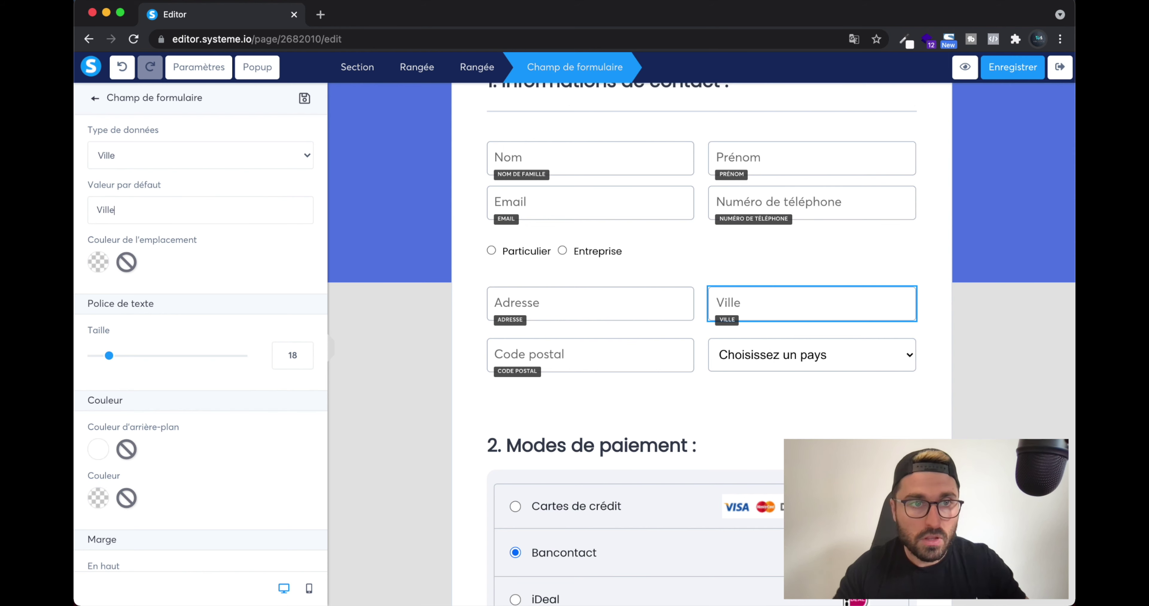
{"action": "left_click", "coordinate": [707, 246]}
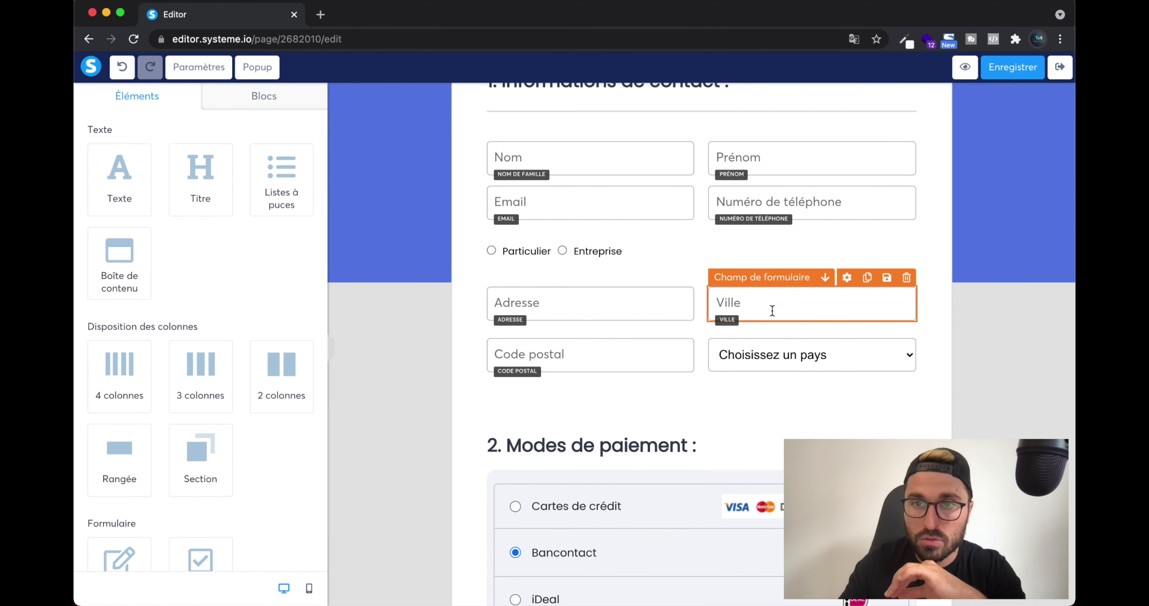
{"action": "left_click", "coordinate": [772, 310]}
{"action": "left_click_drag", "start_coordinate": [132, 212], "coordinate": [104, 211]}
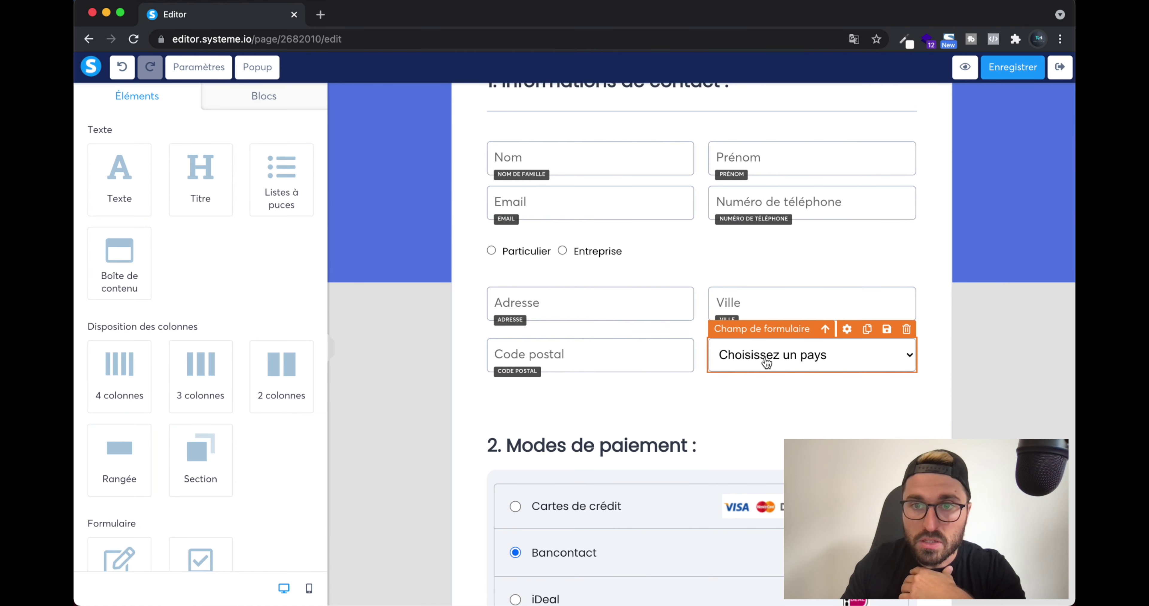
Delete the country selection field from the contact information section, and try undoing and redoing the deletion.
{"action": "scroll", "coordinate": [695, 347], "scroll_direction": "down", "scroll_amount": 2}
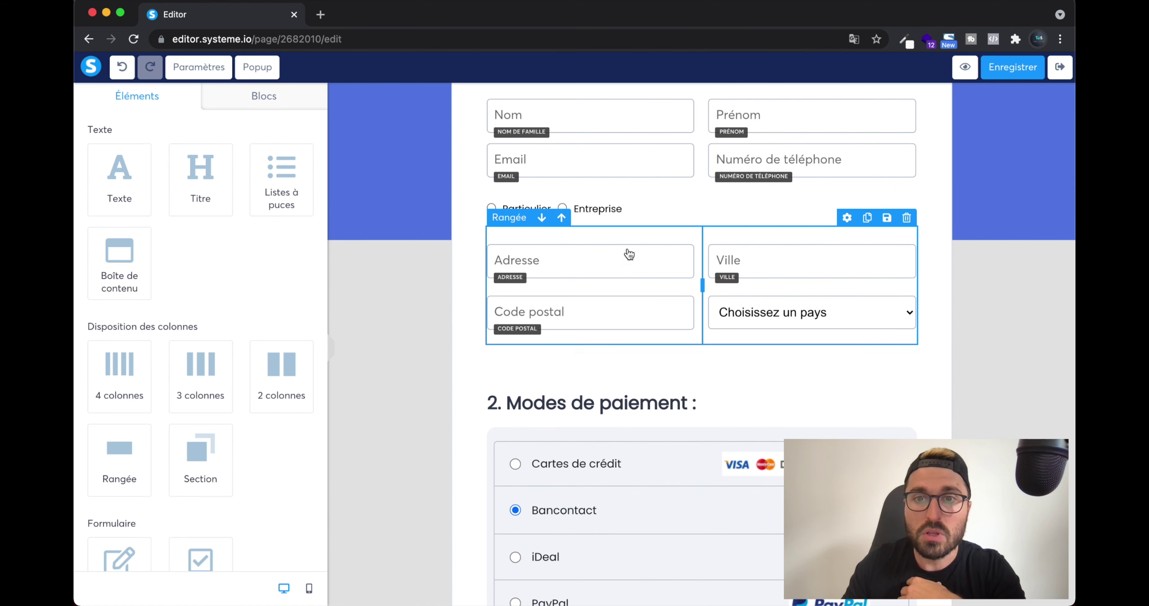
{"action": "scroll", "coordinate": [581, 300], "scroll_direction": "up", "scroll_amount": 3}
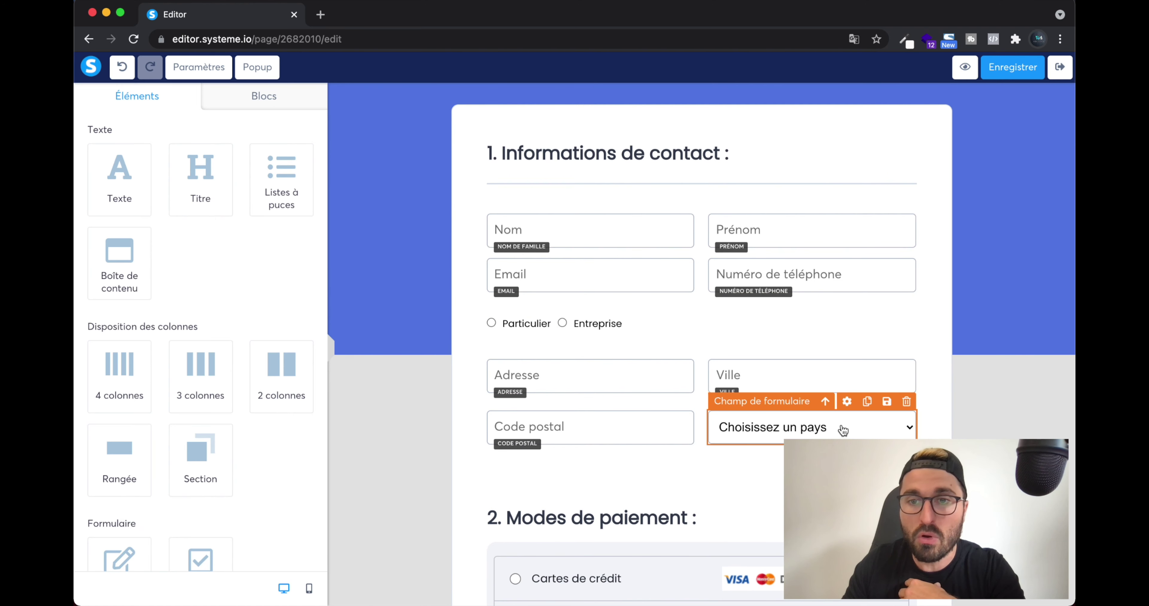
{"action": "left_click", "coordinate": [907, 402]}
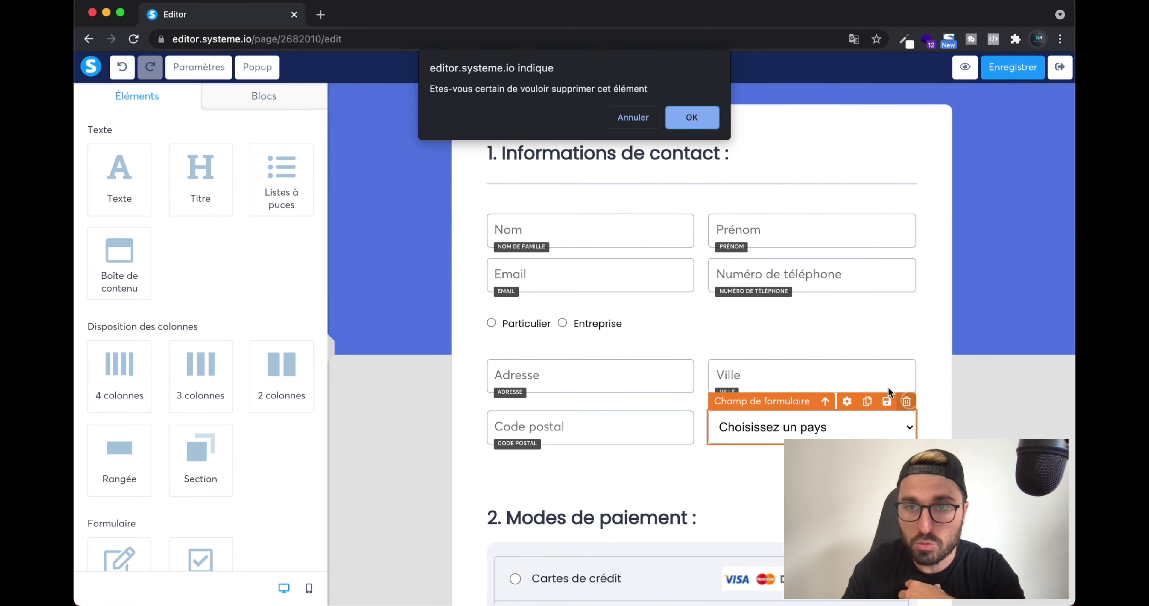
{"action": "left_click", "coordinate": [693, 119]}
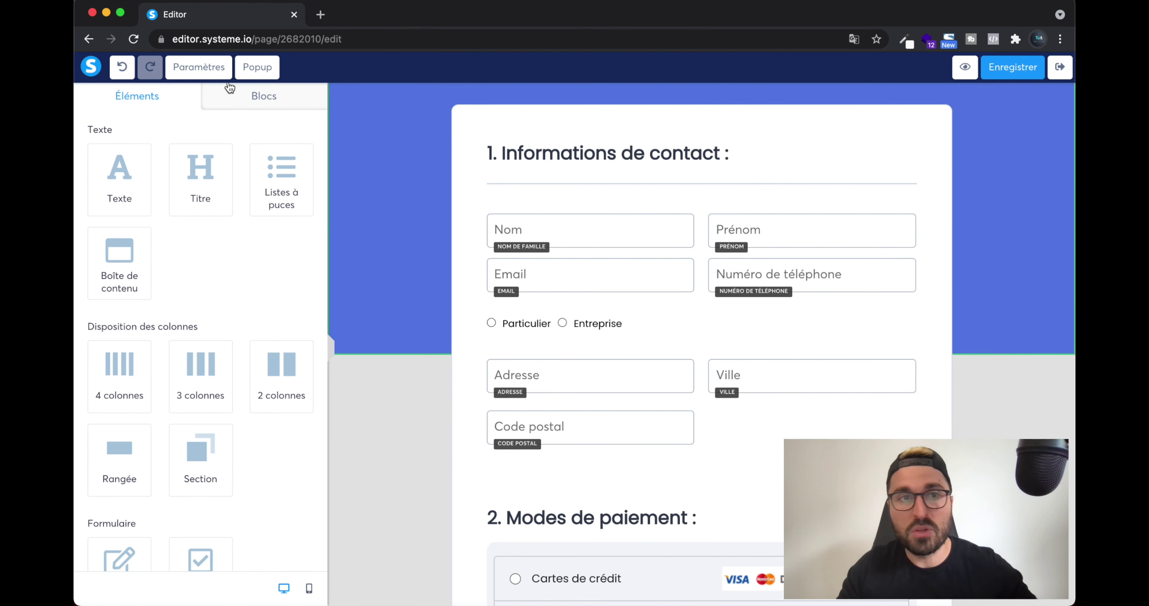
{"action": "left_click", "coordinate": [124, 67]}
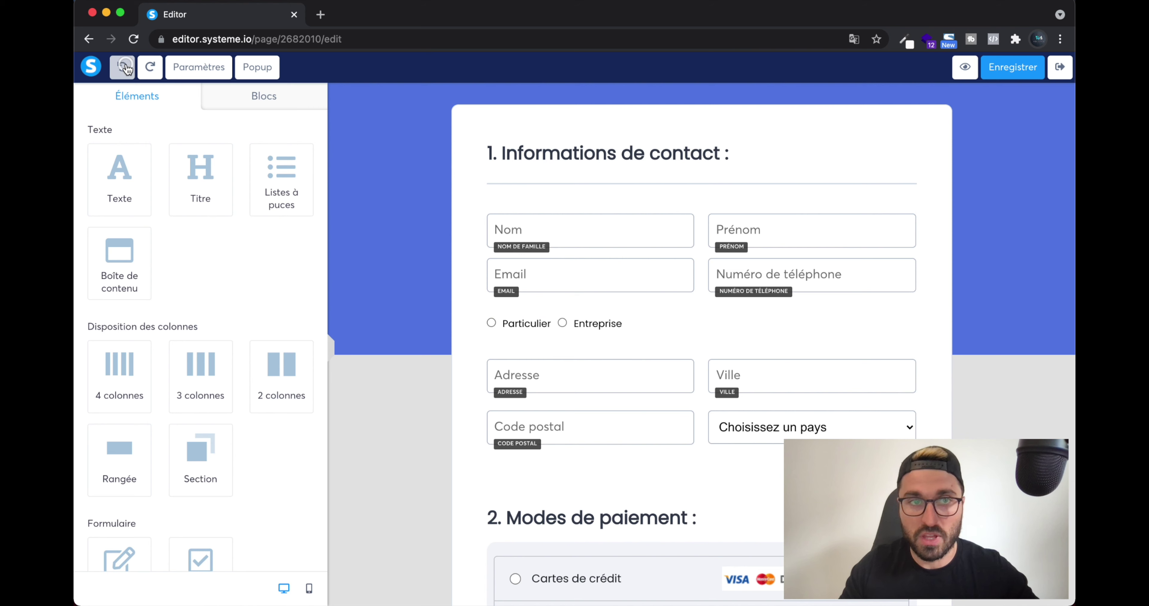
{"action": "left_click", "coordinate": [150, 67]}
Add a form field below the Ville field, set its data type to Pays, and save the page.
{"action": "scroll", "coordinate": [196, 349], "scroll_direction": "down", "scroll_amount": 5}
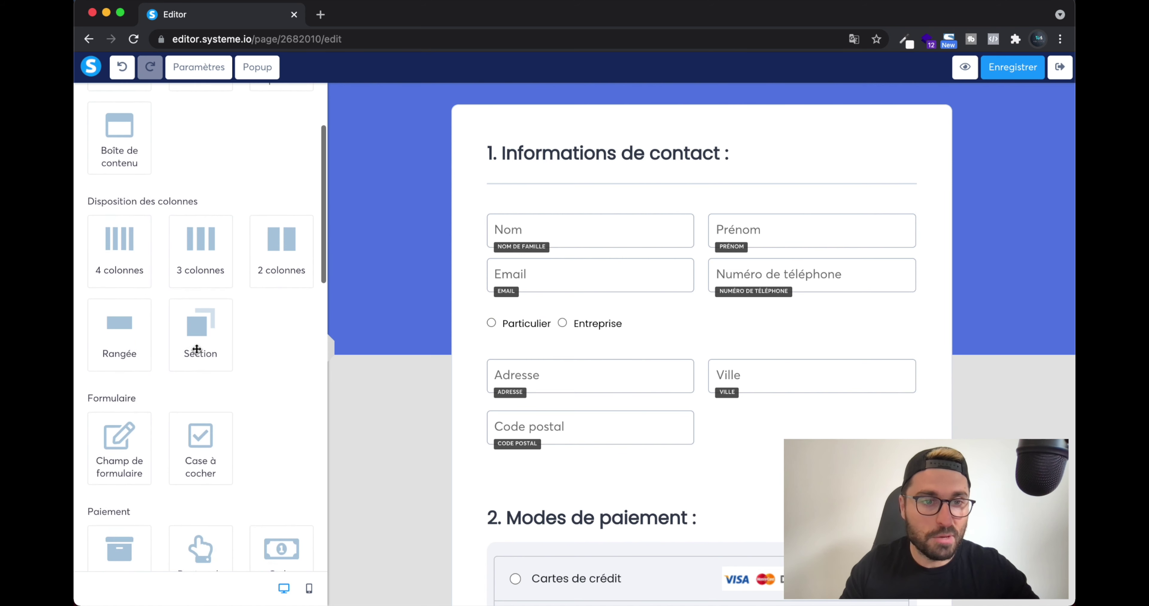
{"action": "left_click_drag", "start_coordinate": [132, 462], "coordinate": [780, 392]}
{"action": "left_click", "coordinate": [774, 414]}
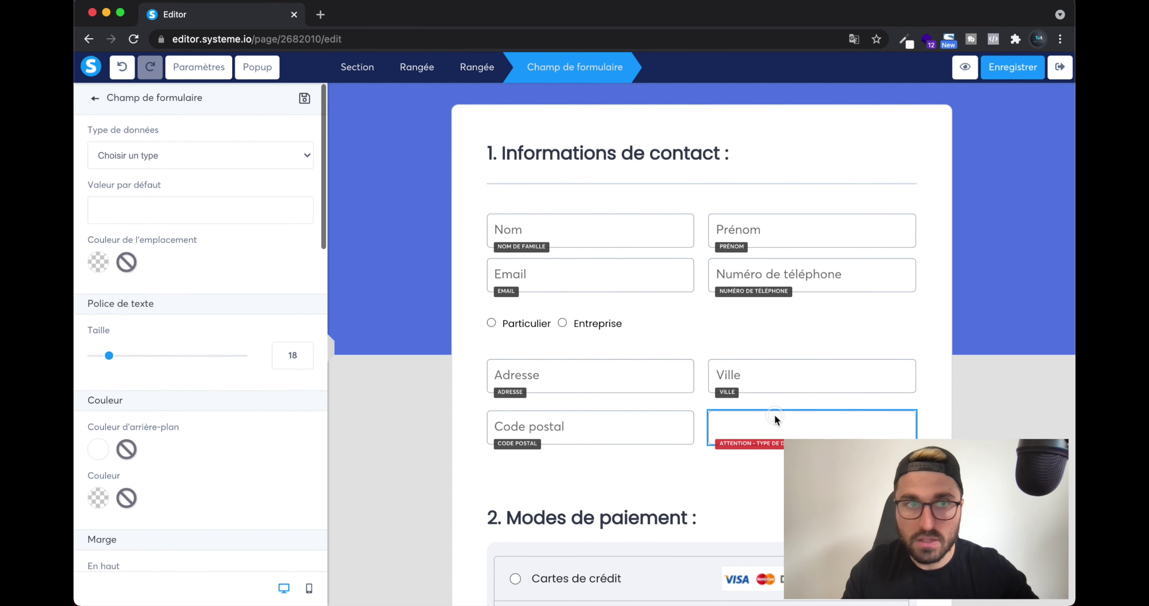
{"action": "left_click", "coordinate": [209, 149]}
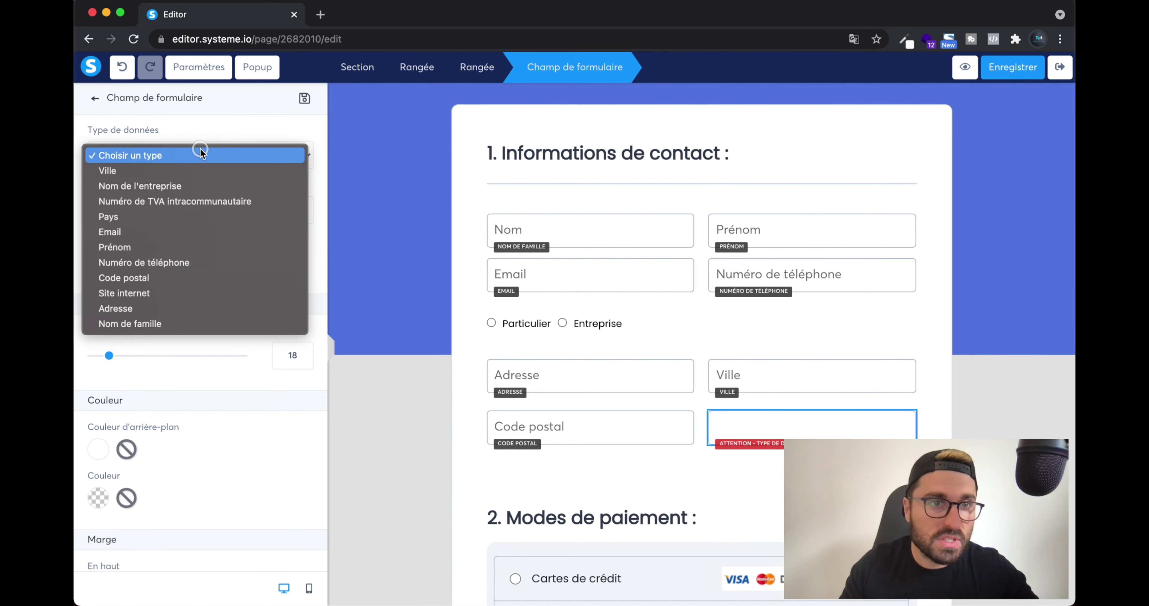
{"action": "left_click", "coordinate": [162, 218]}
{"action": "left_click", "coordinate": [1013, 66]}
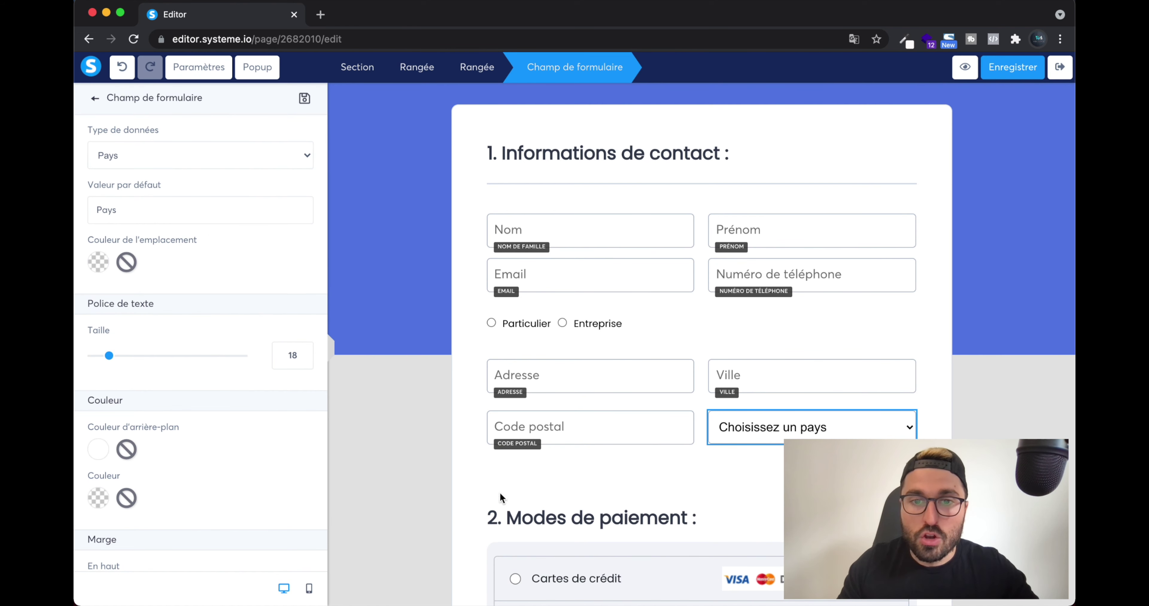
Leave the country field's settings and view the payment methods offered on the order form.
{"action": "left_click", "coordinate": [526, 474]}
{"action": "scroll", "coordinate": [582, 455], "scroll_direction": "down", "scroll_amount": 5}
{"action": "scroll", "coordinate": [584, 455], "scroll_direction": "down", "scroll_amount": 4}
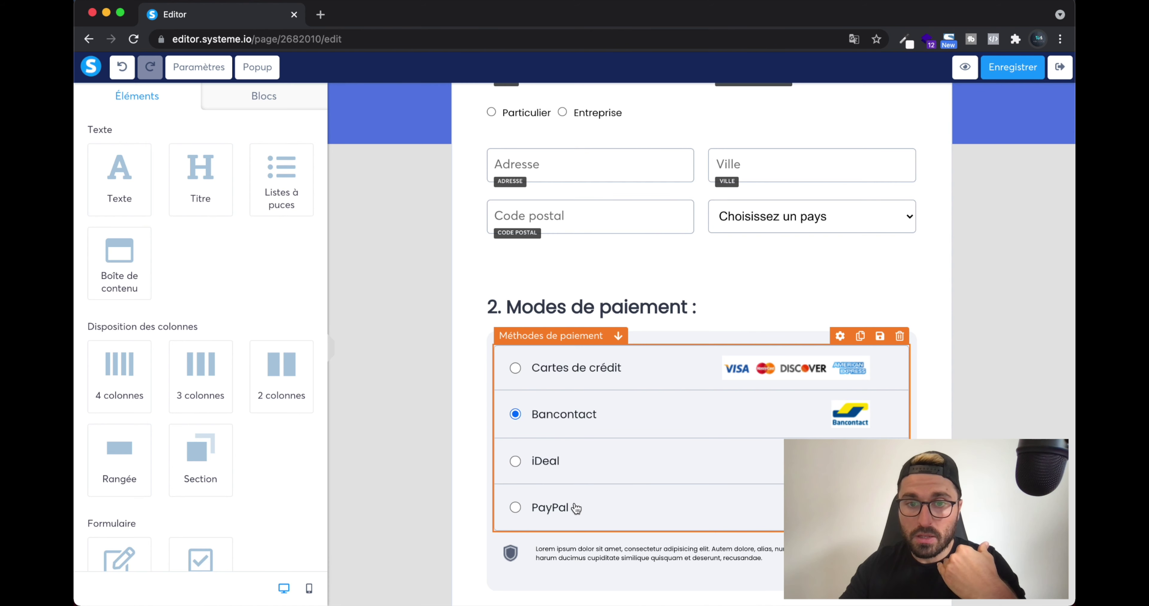
Examine the order form's payment methods, the security note beneath them, and the example prices in the "Votre commande" section.
{"action": "left_click", "coordinate": [514, 507]}
{"action": "left_click", "coordinate": [517, 506]}
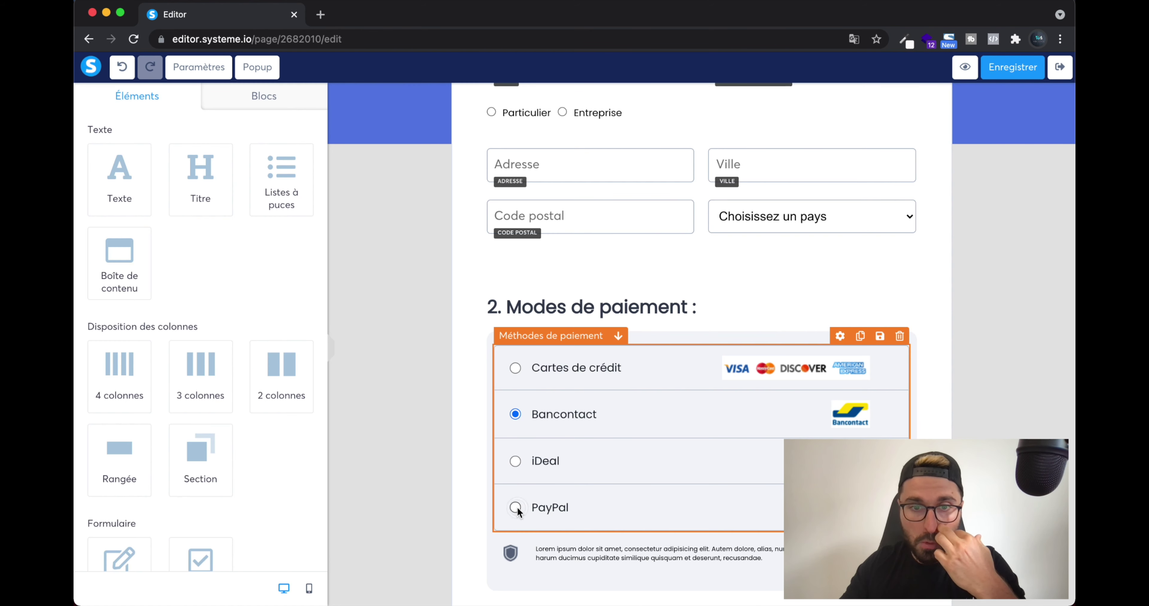
{"action": "scroll", "coordinate": [708, 405], "scroll_direction": "down", "scroll_amount": 3}
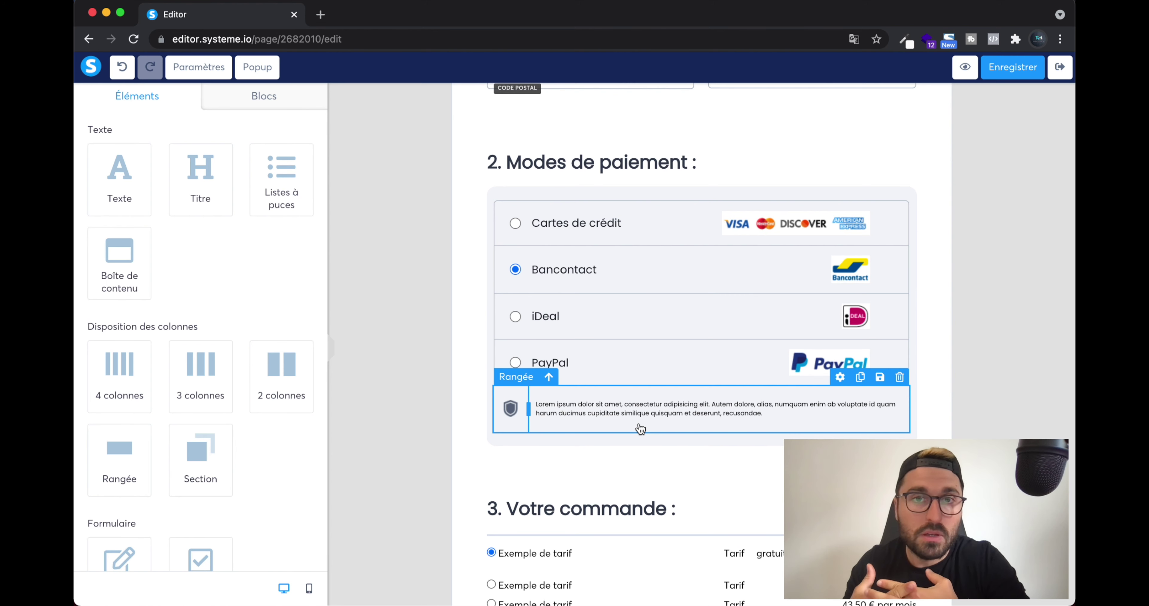
{"action": "scroll", "coordinate": [641, 428], "scroll_direction": "down", "scroll_amount": 1}
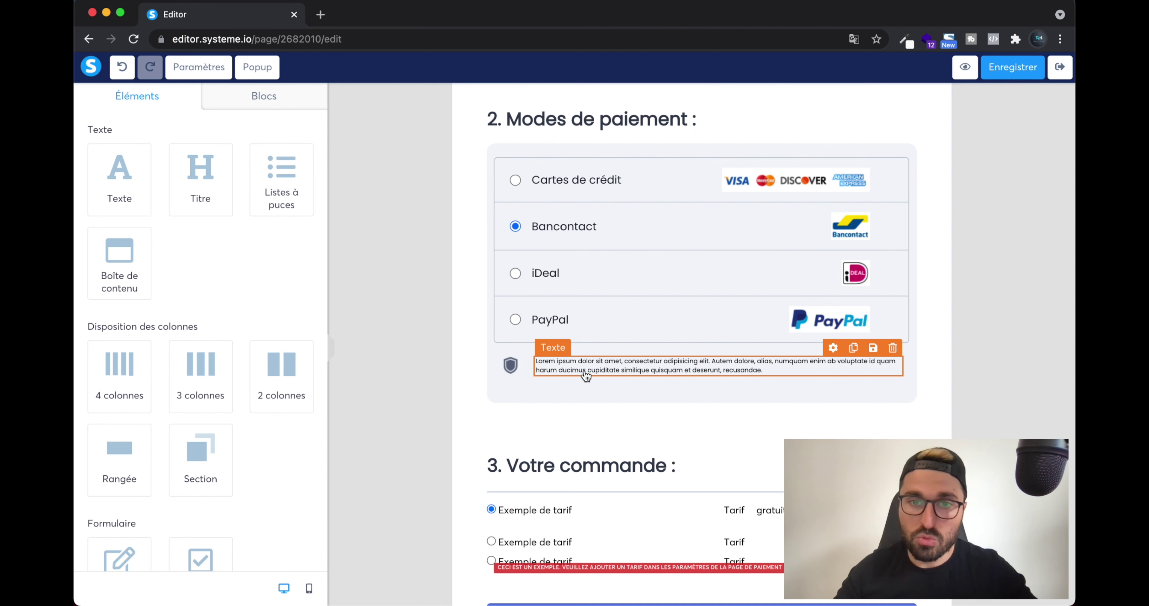
{"action": "scroll", "coordinate": [663, 372], "scroll_direction": "down", "scroll_amount": 1}
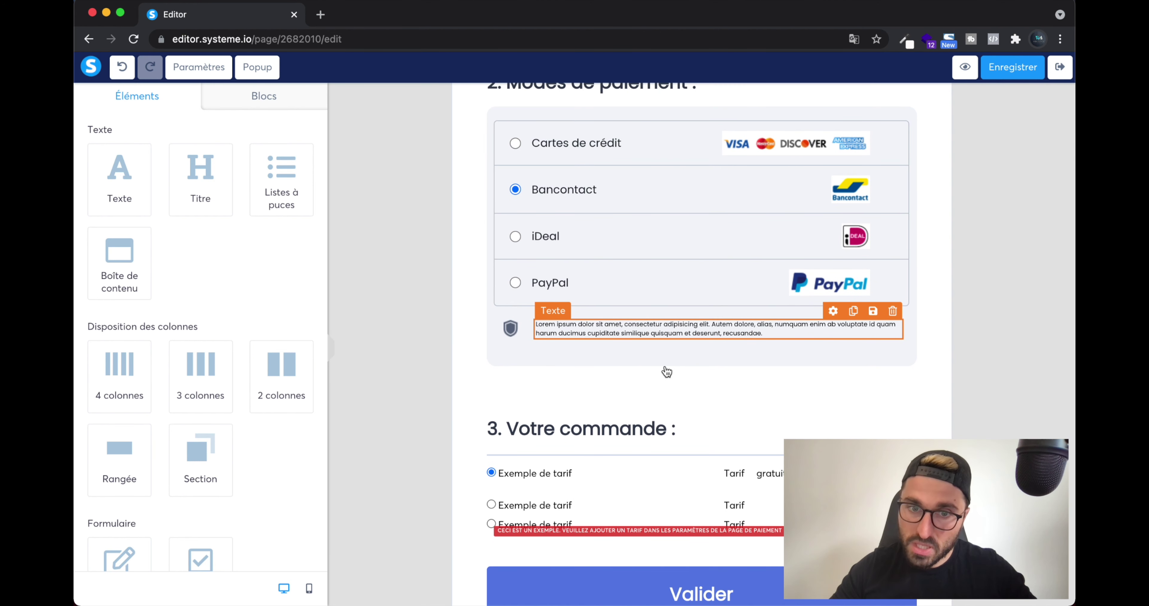
{"action": "scroll", "coordinate": [666, 372], "scroll_direction": "down", "scroll_amount": 3}
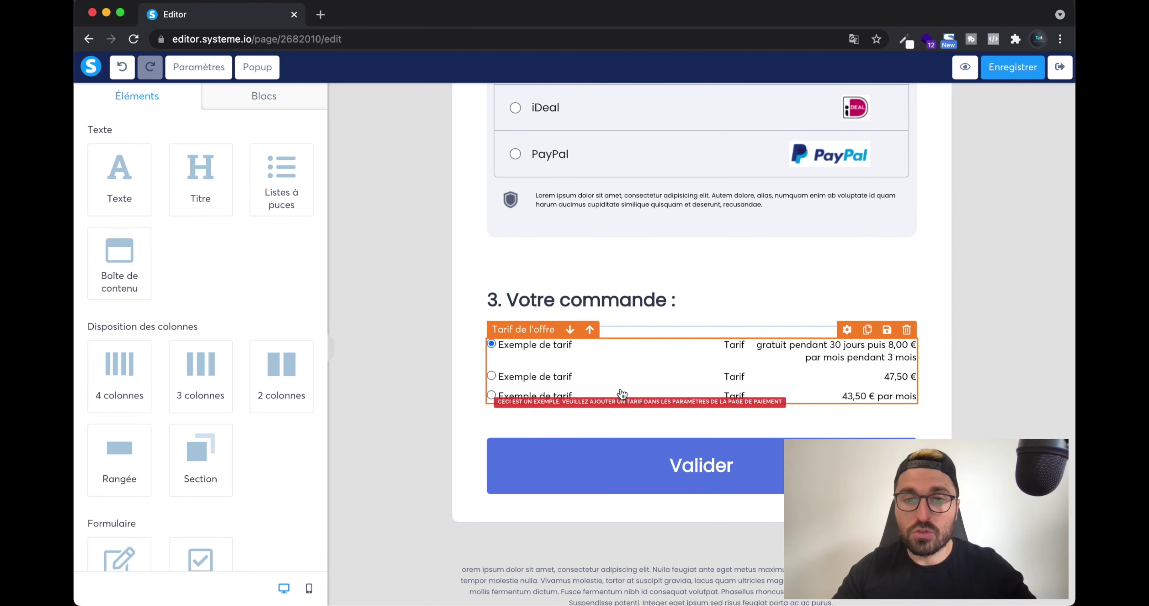
{"action": "scroll", "coordinate": [634, 390], "scroll_direction": "down", "scroll_amount": 1}
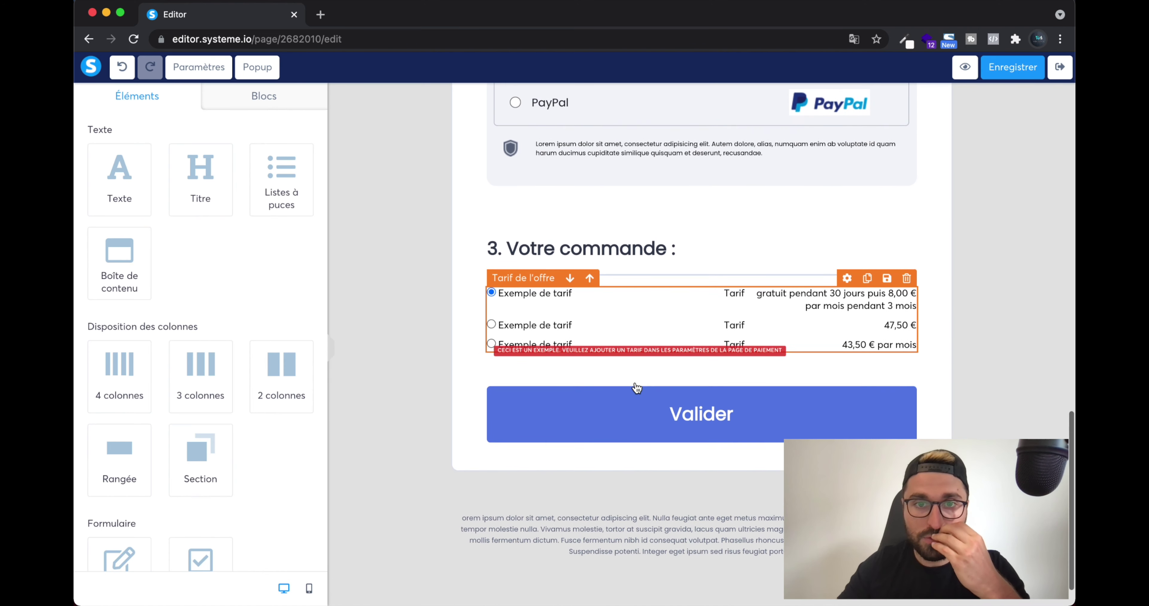
{"action": "scroll", "coordinate": [636, 388], "scroll_direction": "down", "scroll_amount": 1}
{"action": "scroll", "coordinate": [636, 387], "scroll_direction": "up", "scroll_amount": 2}
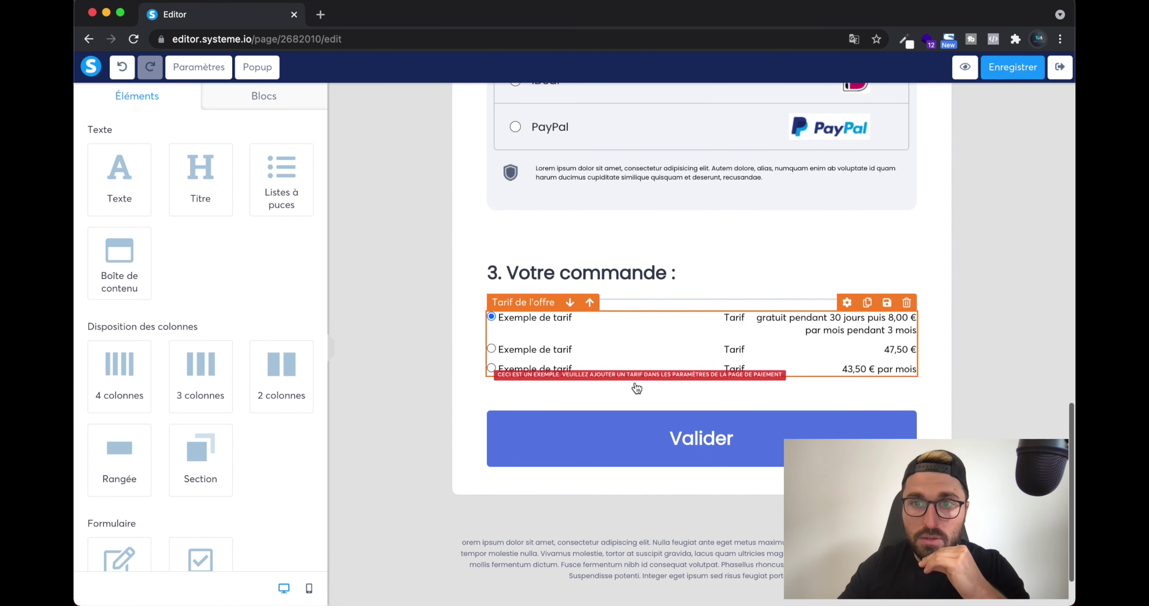
{"action": "scroll", "coordinate": [609, 385], "scroll_direction": "up", "scroll_amount": 20}
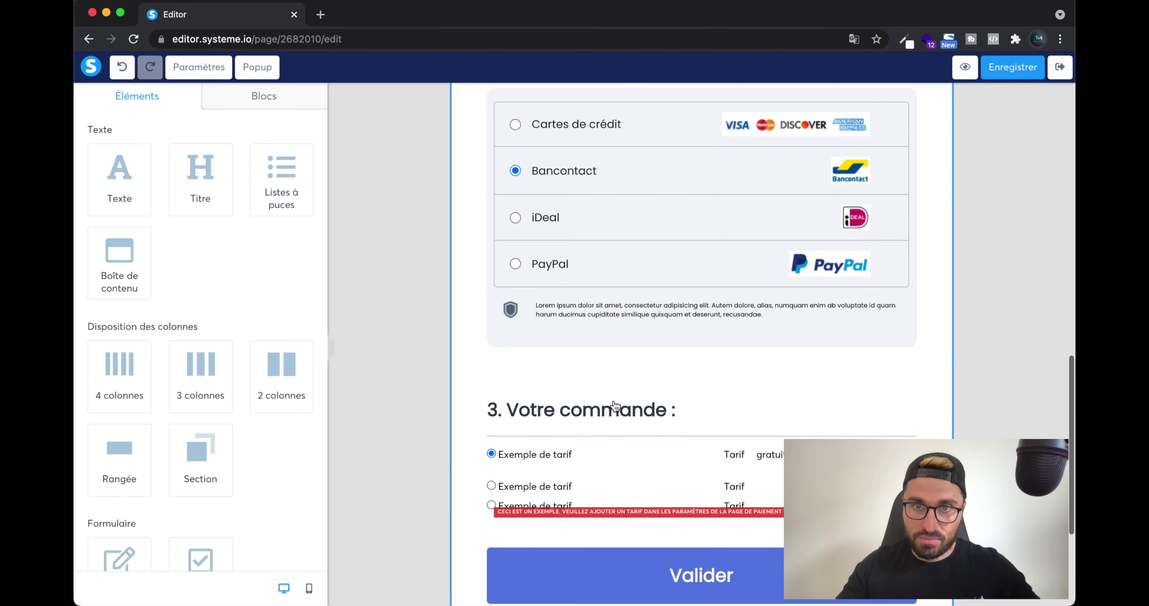
{"action": "scroll", "coordinate": [614, 400], "scroll_direction": "up", "scroll_amount": 1}
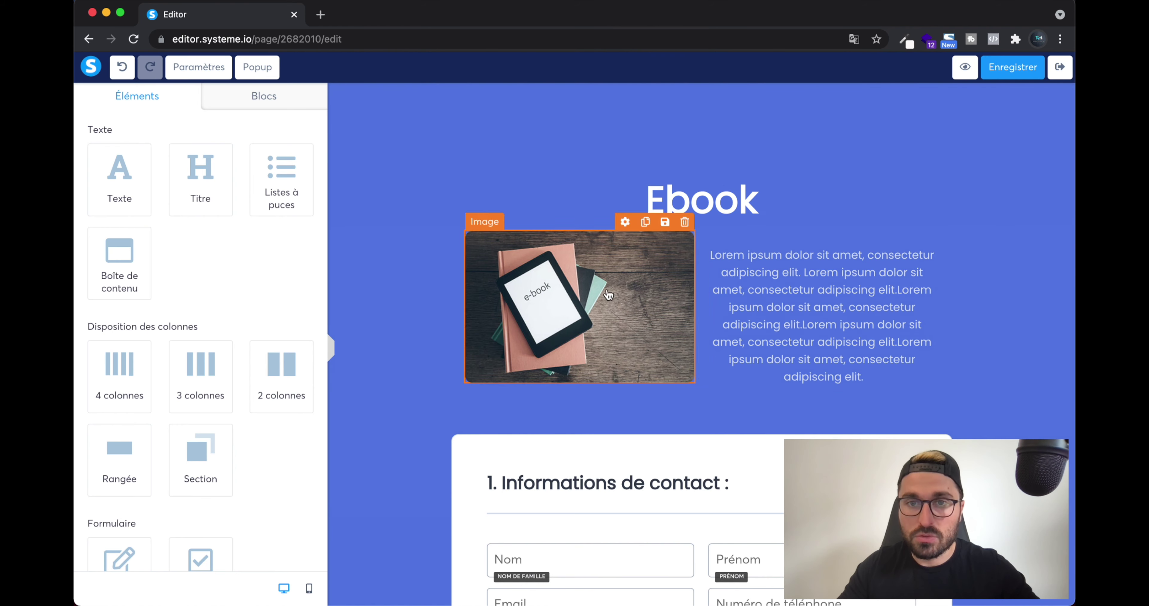
{"action": "scroll", "coordinate": [782, 299], "scroll_direction": "down", "scroll_amount": 1}
{"action": "scroll", "coordinate": [661, 215], "scroll_direction": "down", "scroll_amount": 12}
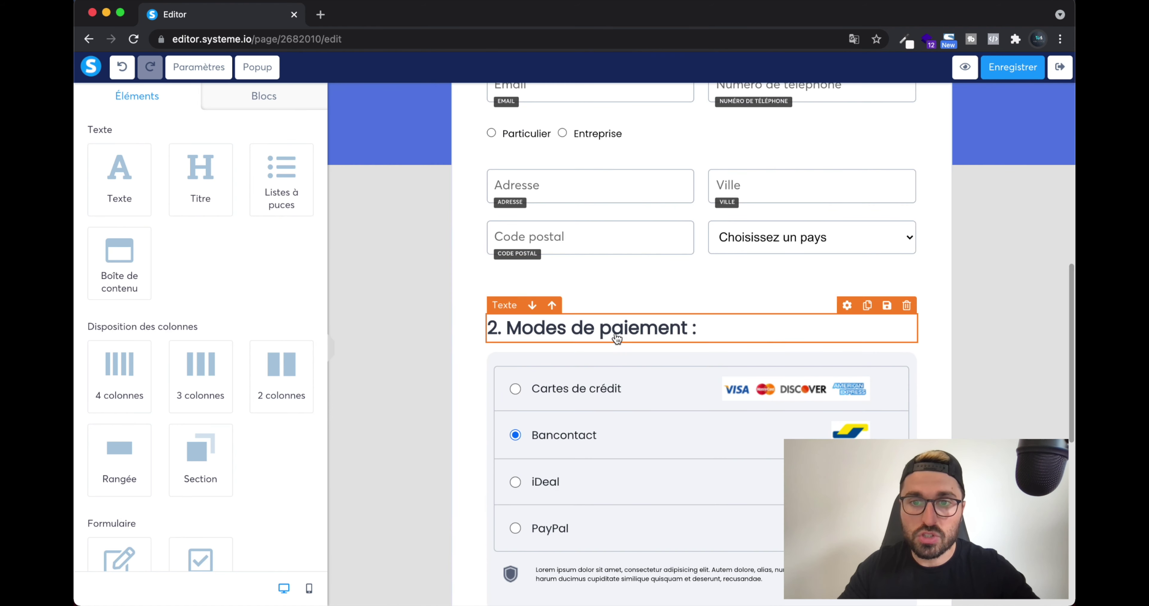
{"action": "scroll", "coordinate": [622, 348], "scroll_direction": "down", "scroll_amount": 5}
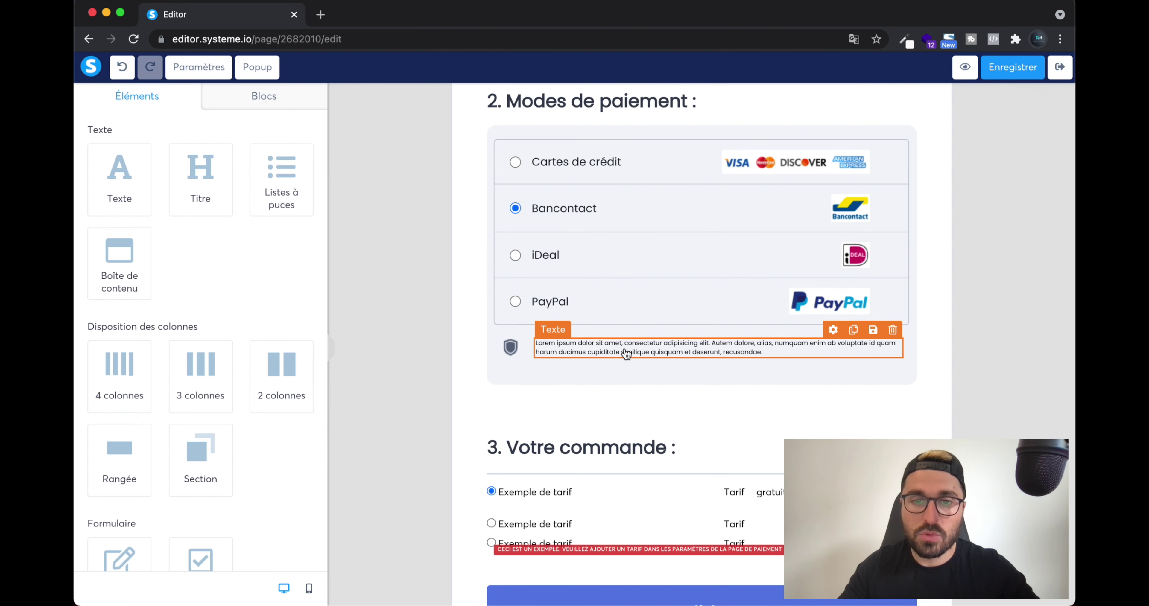
{"action": "scroll", "coordinate": [633, 349], "scroll_direction": "down", "scroll_amount": 3}
{"action": "scroll", "coordinate": [636, 348], "scroll_direction": "down", "scroll_amount": 3}
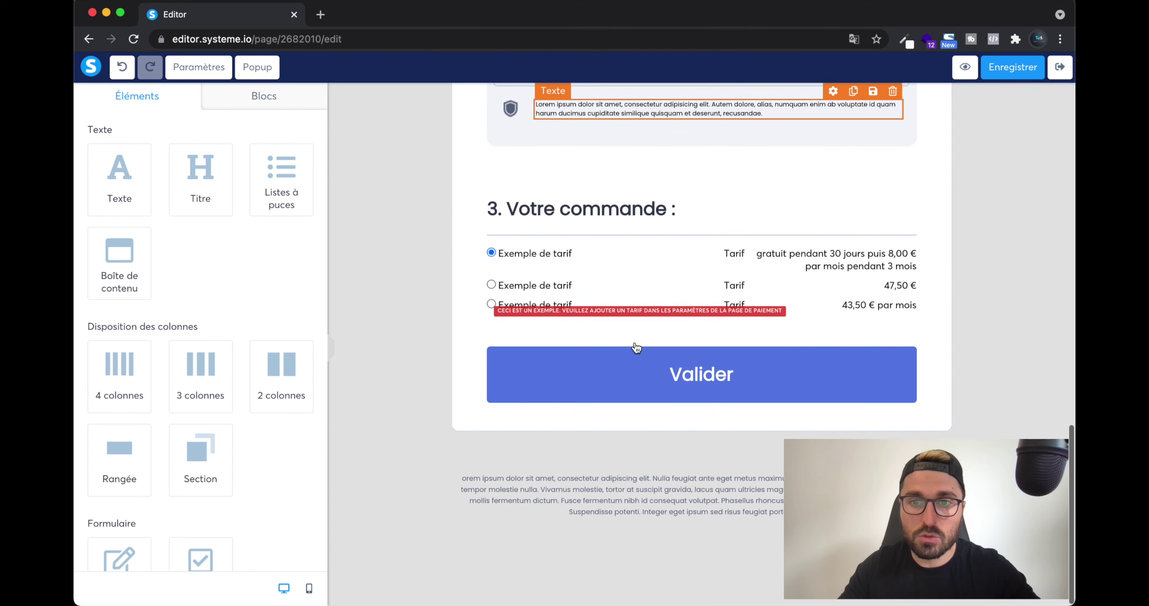
View the font, margin and color settings of the Valider payment button, and leave them.
{"action": "left_click", "coordinate": [616, 380]}
{"action": "scroll", "coordinate": [187, 362], "scroll_direction": "down", "scroll_amount": 10}
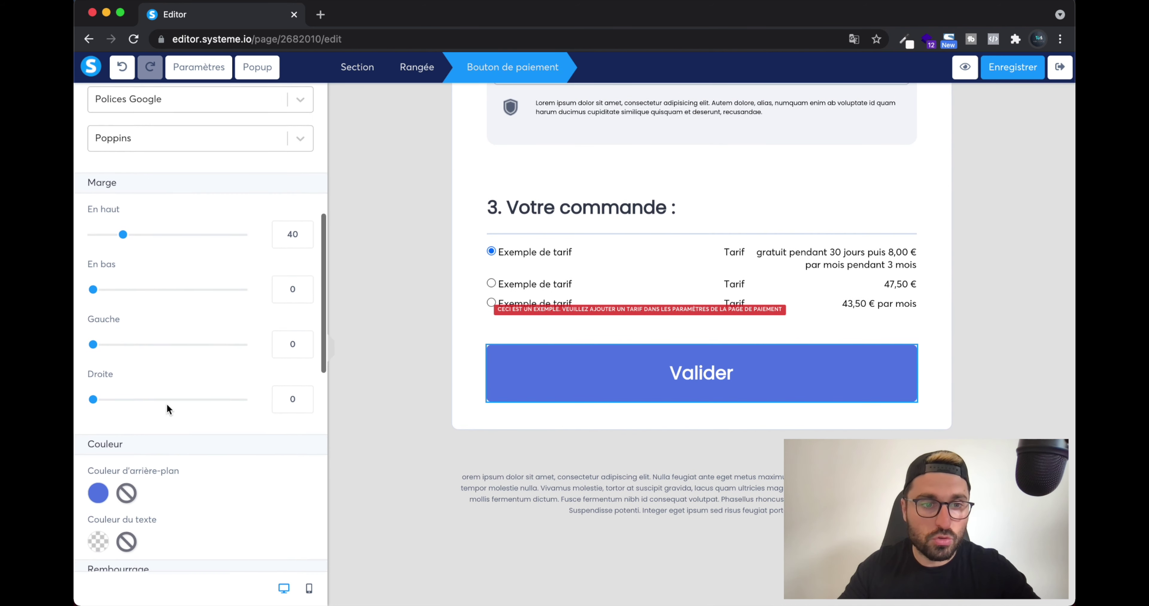
{"action": "left_click", "coordinate": [549, 498]}
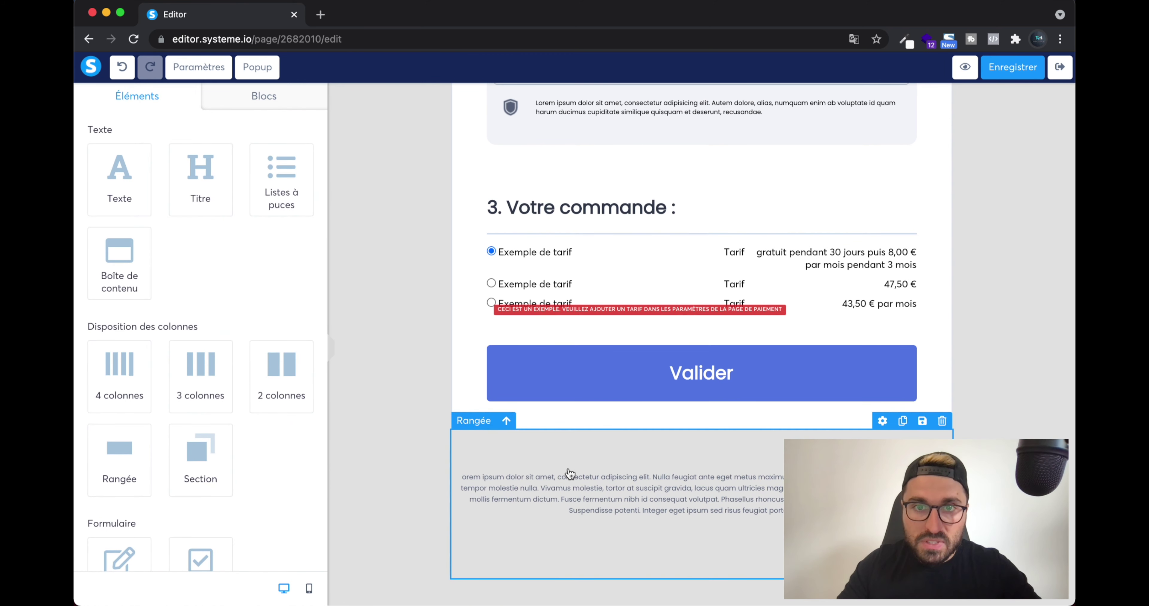
Save the order form page.
{"action": "scroll", "coordinate": [569, 473], "scroll_direction": "up", "scroll_amount": 12}
{"action": "scroll", "coordinate": [569, 472], "scroll_direction": "up", "scroll_amount": 6}
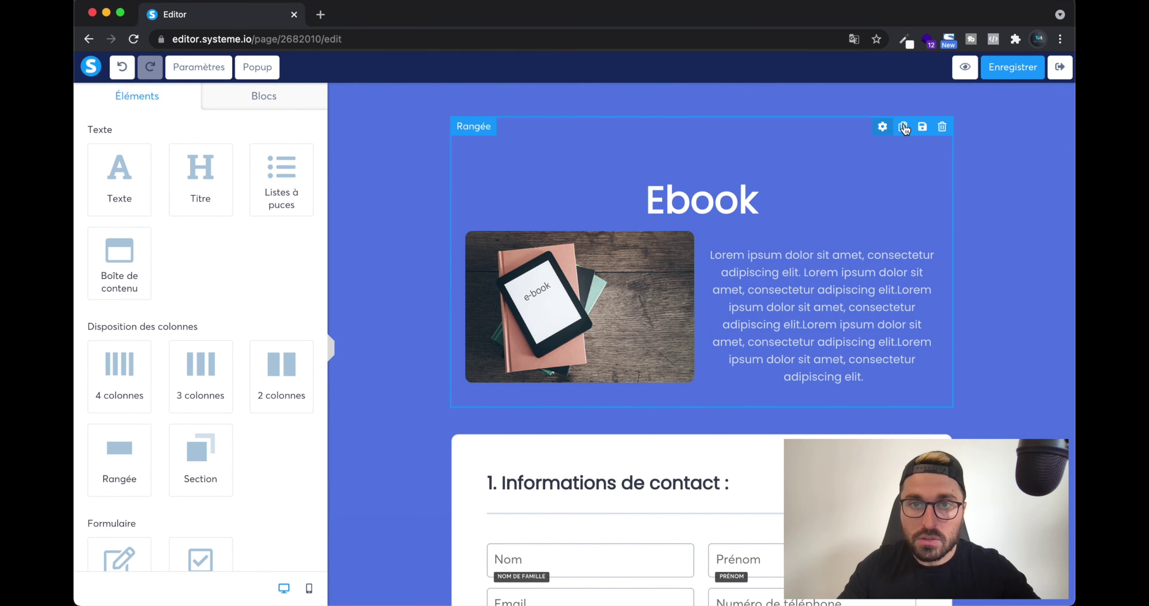
{"action": "left_click", "coordinate": [1003, 71]}
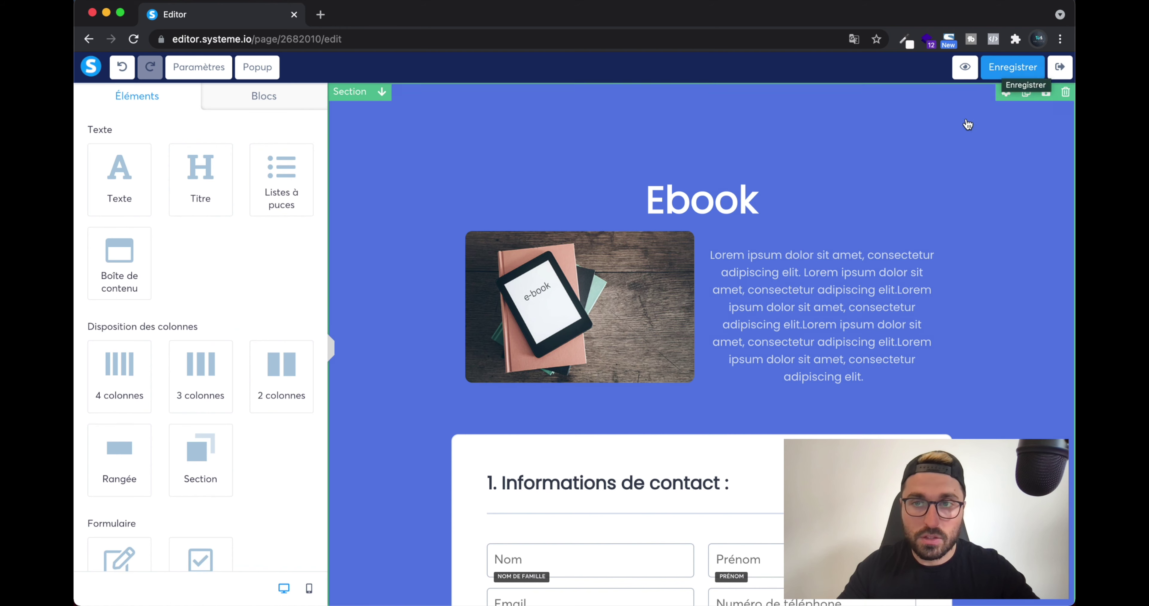
{"action": "scroll", "coordinate": [918, 172], "scroll_direction": "down", "scroll_amount": 1}
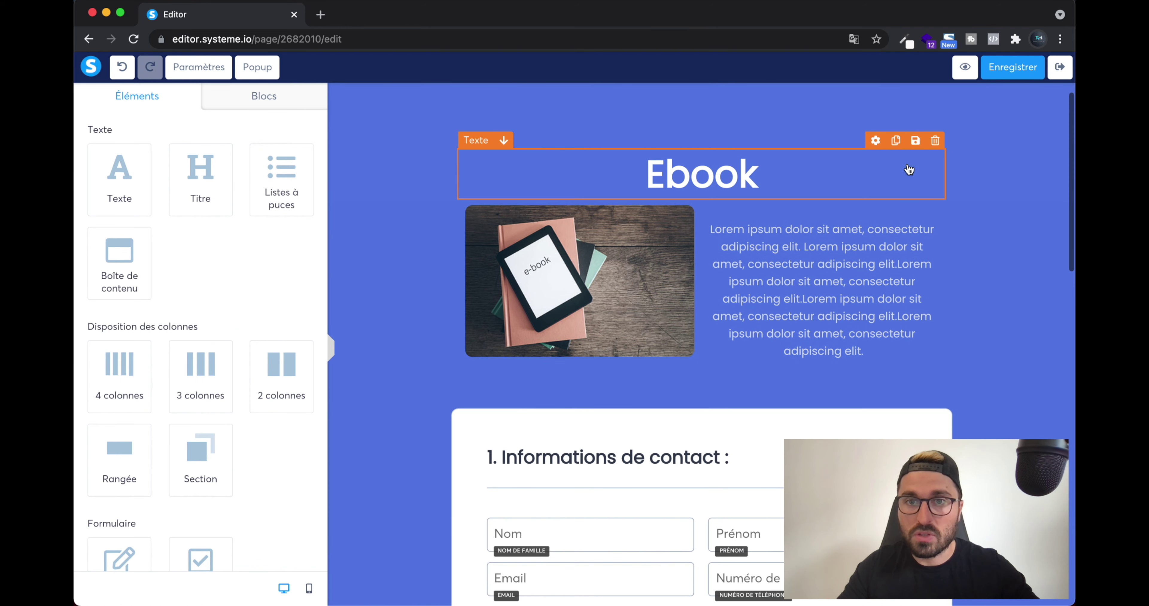
{"action": "left_click", "coordinate": [1007, 70]}
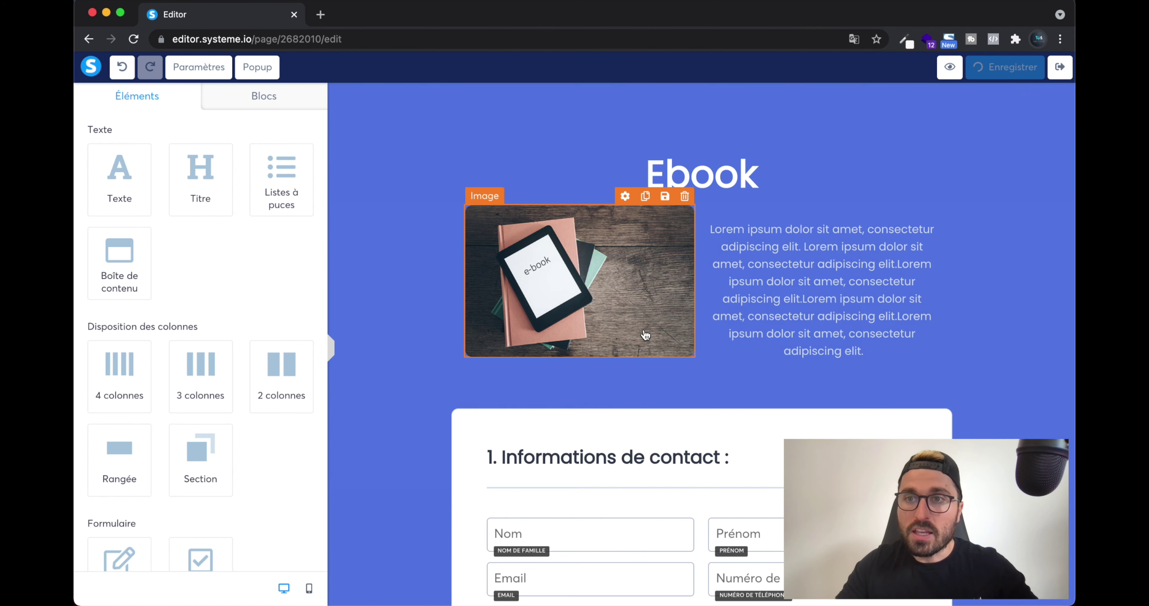
Check the "Votre commande" pricing section once more and exit the page editor to the Bon de commande step settings.
{"action": "scroll", "coordinate": [645, 335], "scroll_direction": "down", "scroll_amount": 15}
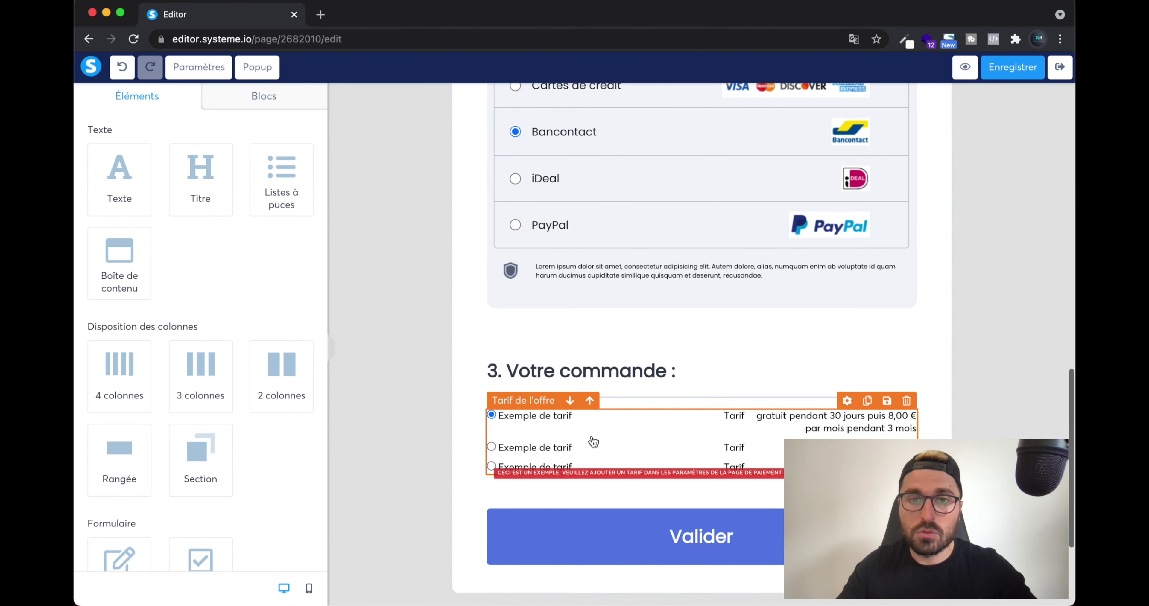
{"action": "scroll", "coordinate": [643, 443], "scroll_direction": "down", "scroll_amount": 3}
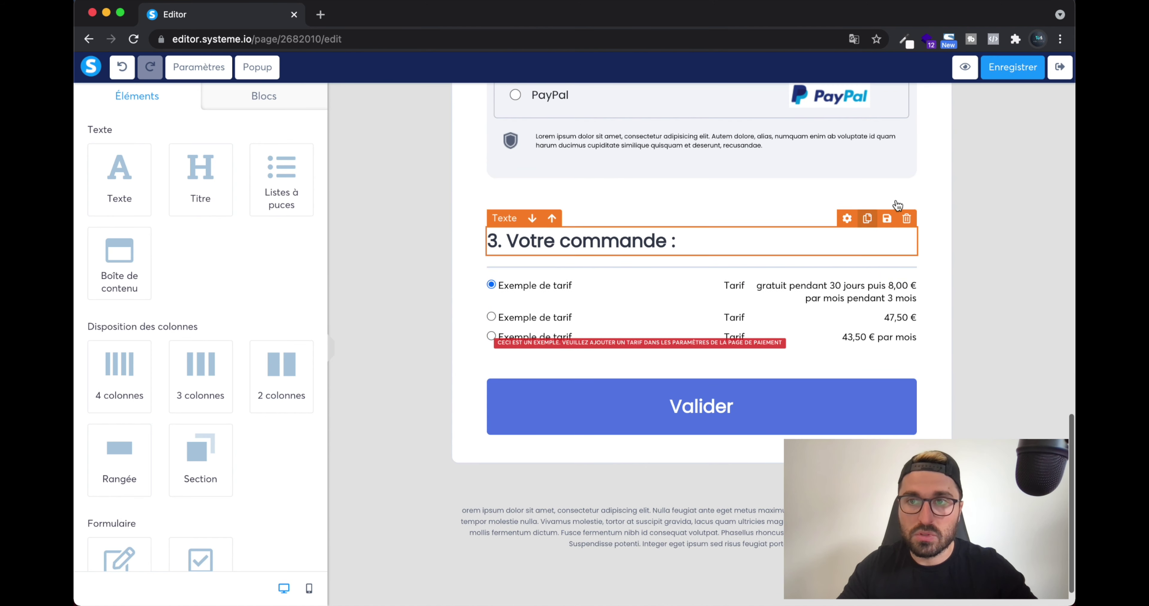
{"action": "left_click", "coordinate": [1060, 67]}
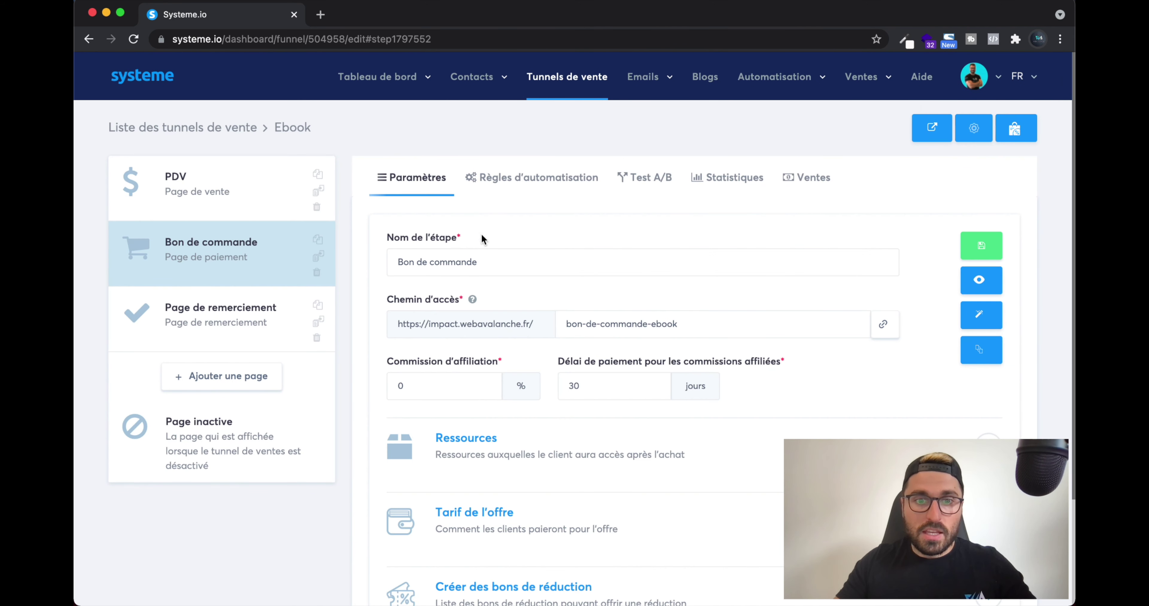
Start creating a new price under Tarif de l'offre for the Bon de commande step.
{"action": "scroll", "coordinate": [490, 332], "scroll_direction": "down", "scroll_amount": 3}
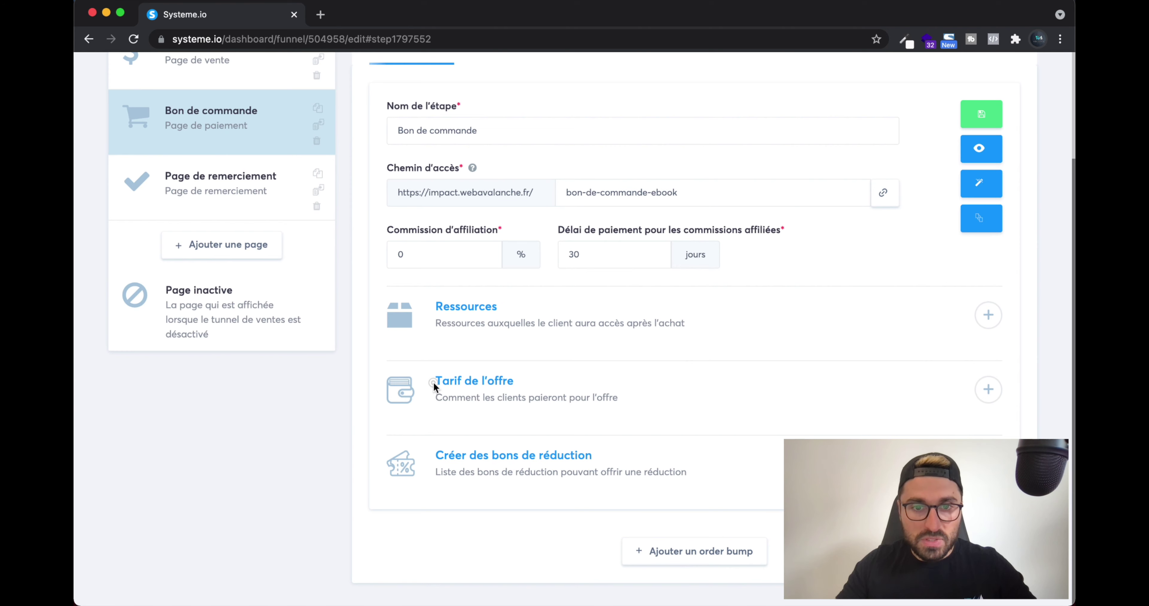
{"action": "left_click_drag", "start_coordinate": [434, 386], "coordinate": [531, 386]}
{"action": "left_click", "coordinate": [530, 387]}
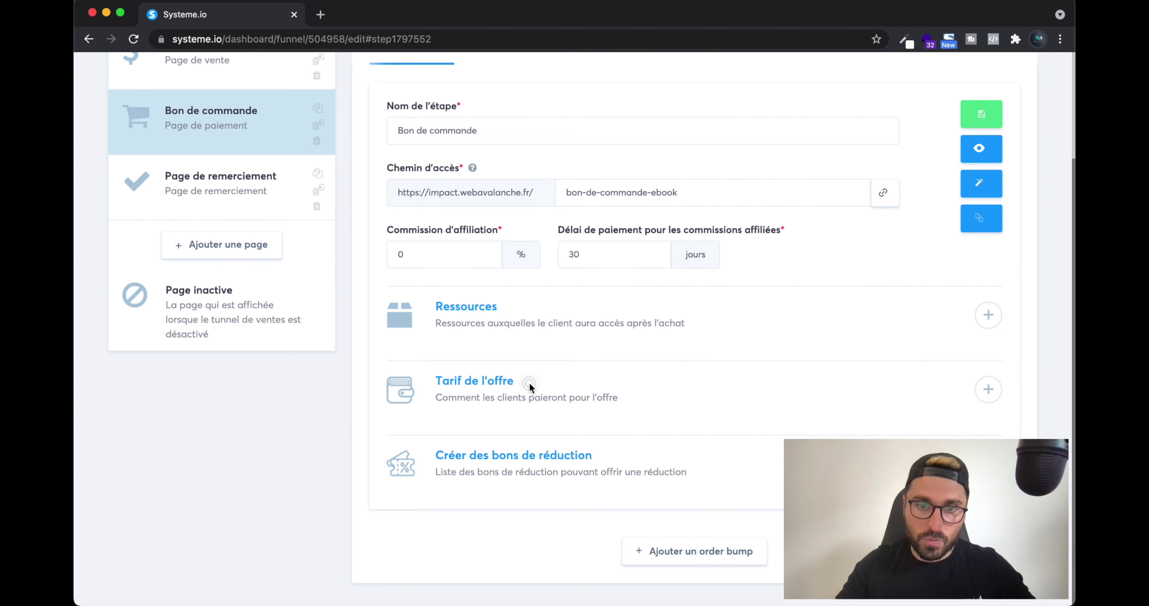
{"action": "left_click", "coordinate": [988, 390]}
{"action": "left_click", "coordinate": [496, 263]}
{"action": "left_click", "coordinate": [570, 224]}
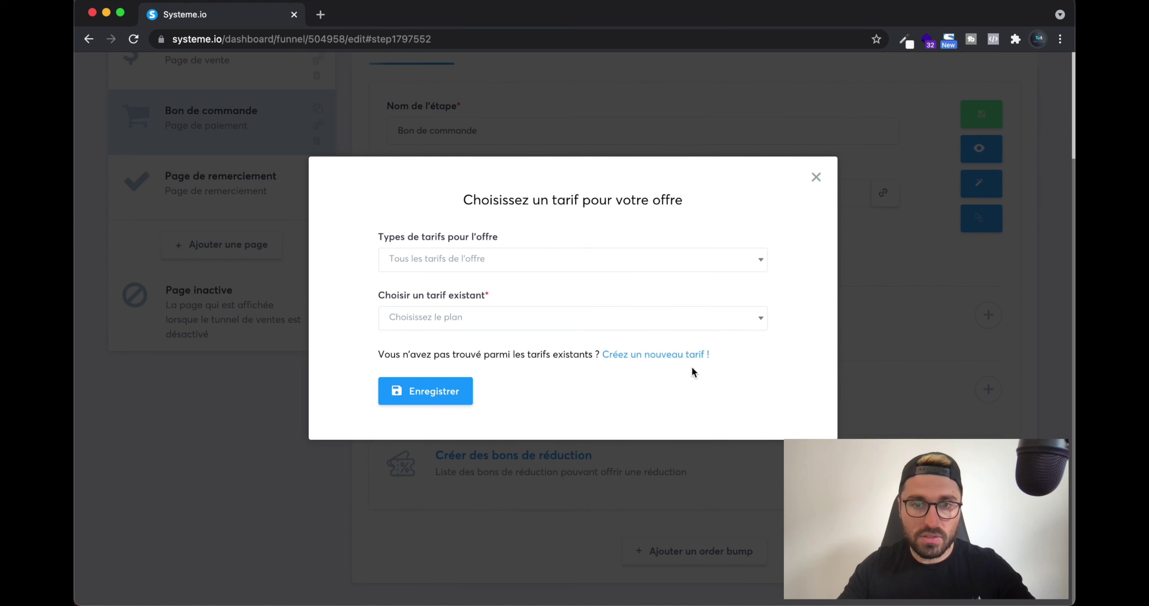
{"action": "left_click", "coordinate": [662, 355]}
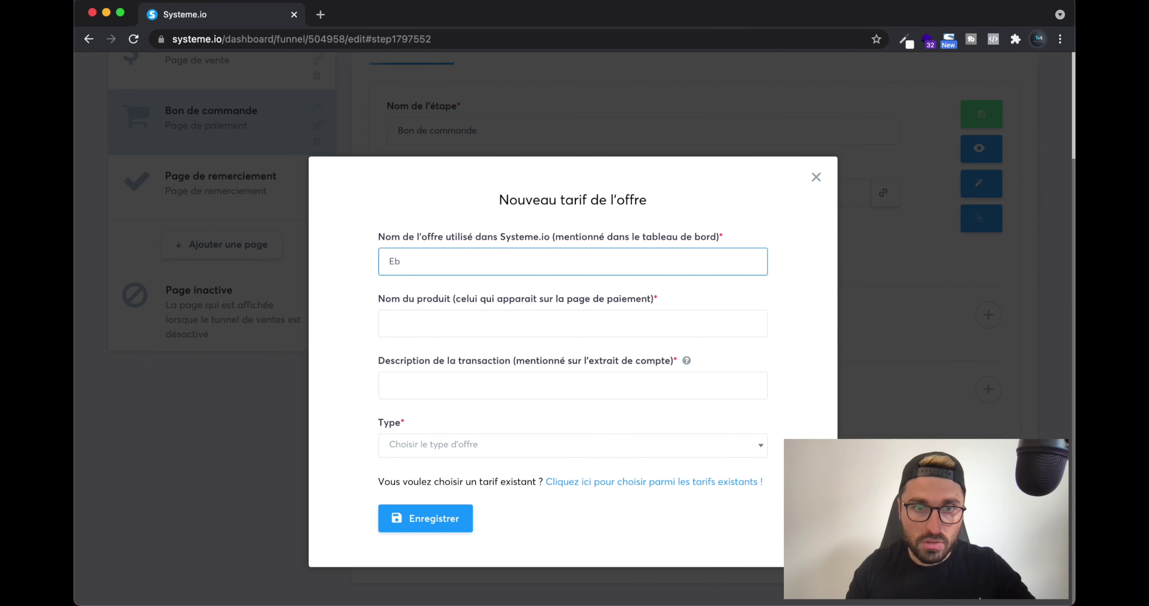
Enter "Ebook test" as the offer name and "Ebook" as the product name for the new price.
{"action": "type", "text": "Ebook test"}
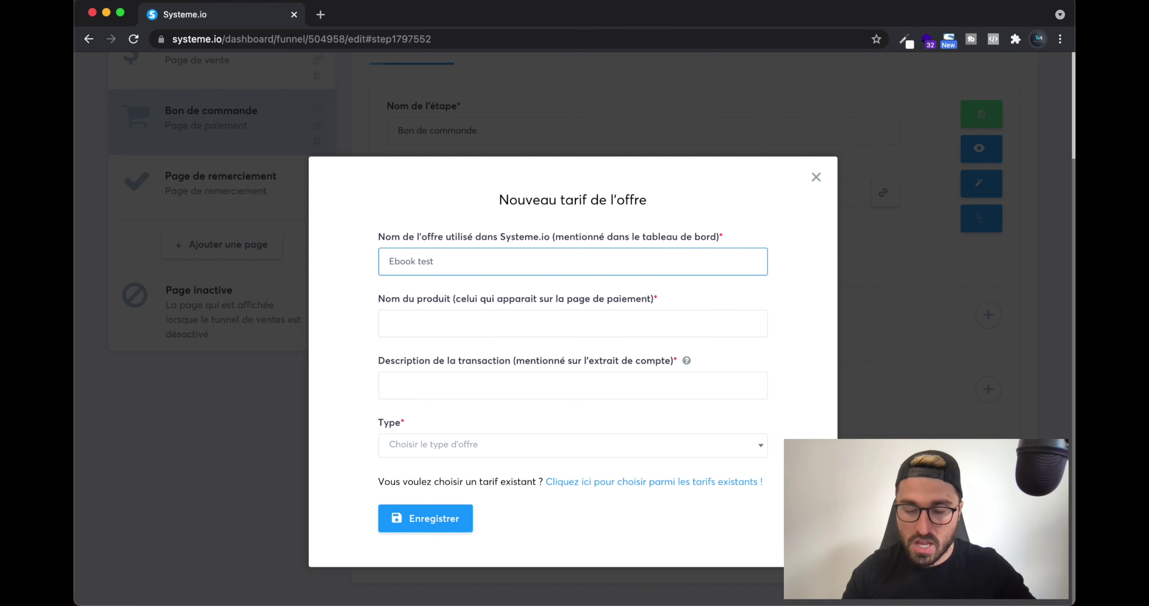
{"action": "key", "text": "super+a"}
{"action": "key", "text": "super+c"}
{"action": "key", "text": "Tab"}
{"action": "key", "text": "super+v"}
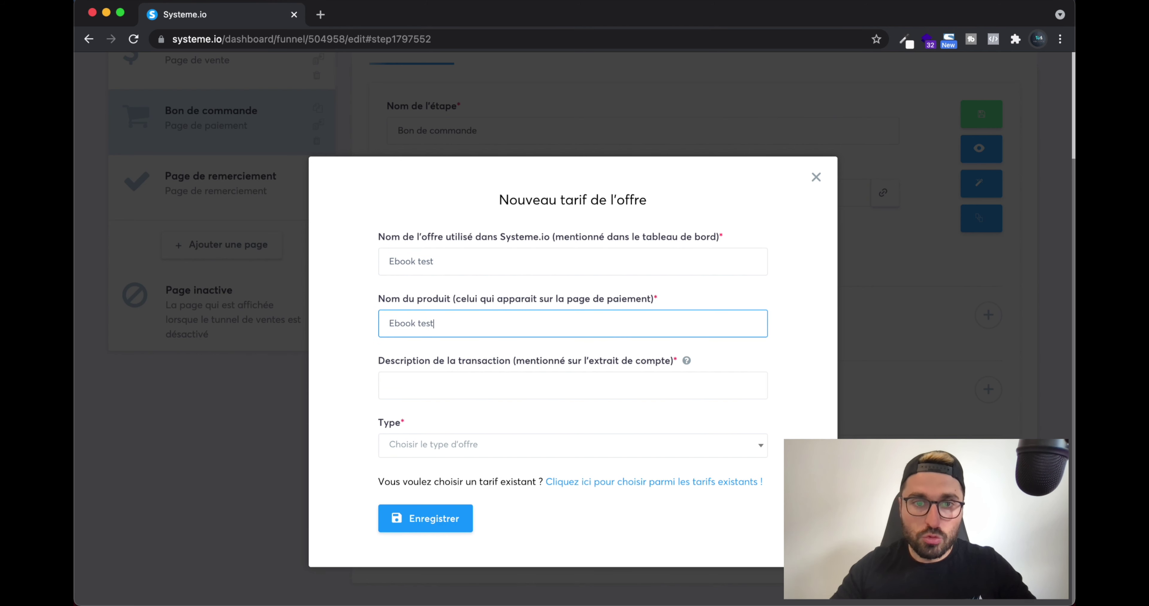
{"action": "double_click", "coordinate": [429, 324]}
{"action": "key", "text": "BackSpace"}
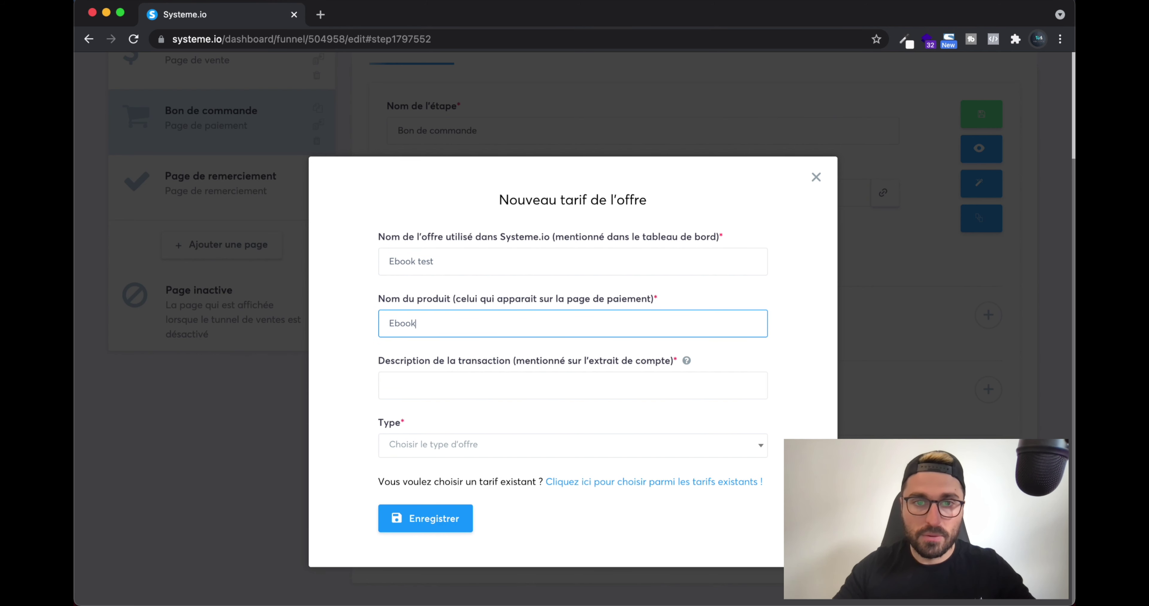
Change both the offer name and the product name to "Ebook Formation SIO".
{"action": "double_click", "coordinate": [422, 262]}
{"action": "type", "text": "Formation SIO"}
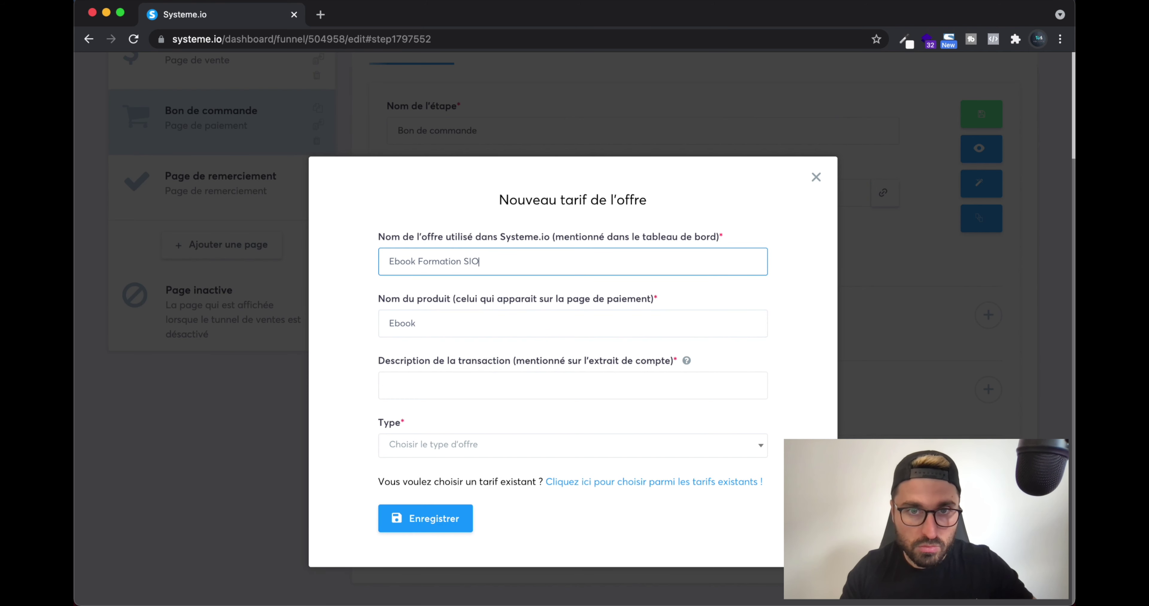
{"action": "key", "text": "super+a"}
{"action": "left_click", "coordinate": [431, 319]}
{"action": "key", "text": "super+a"}
{"action": "key", "text": "super+v"}
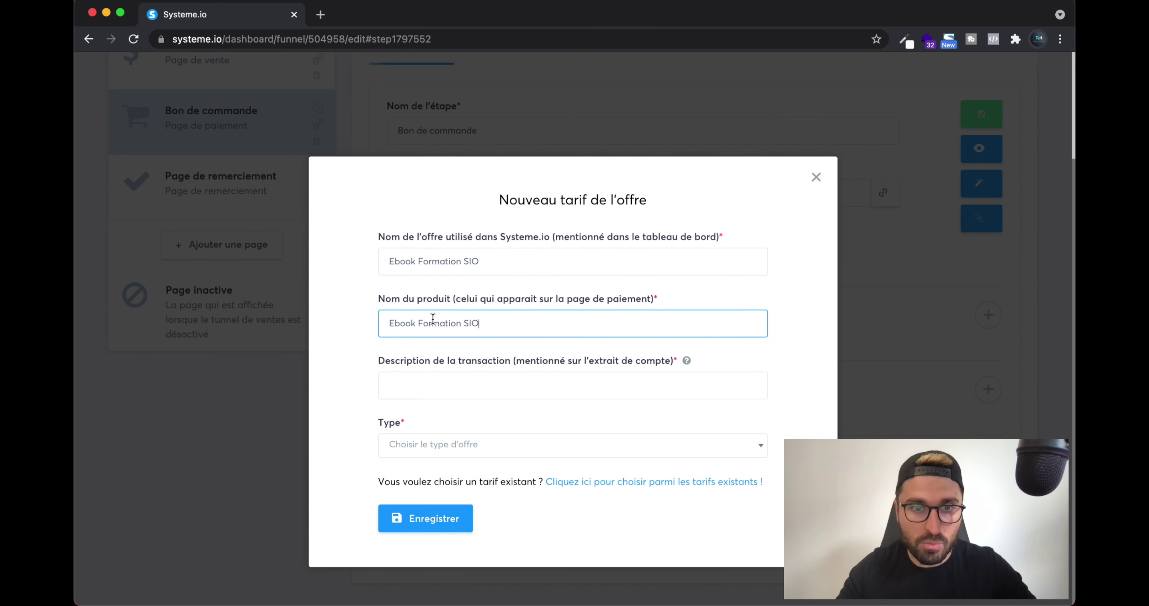
Enter "Ebook Formation SIO" as the transaction description shown on the account statement.
{"action": "left_click", "coordinate": [452, 378]}
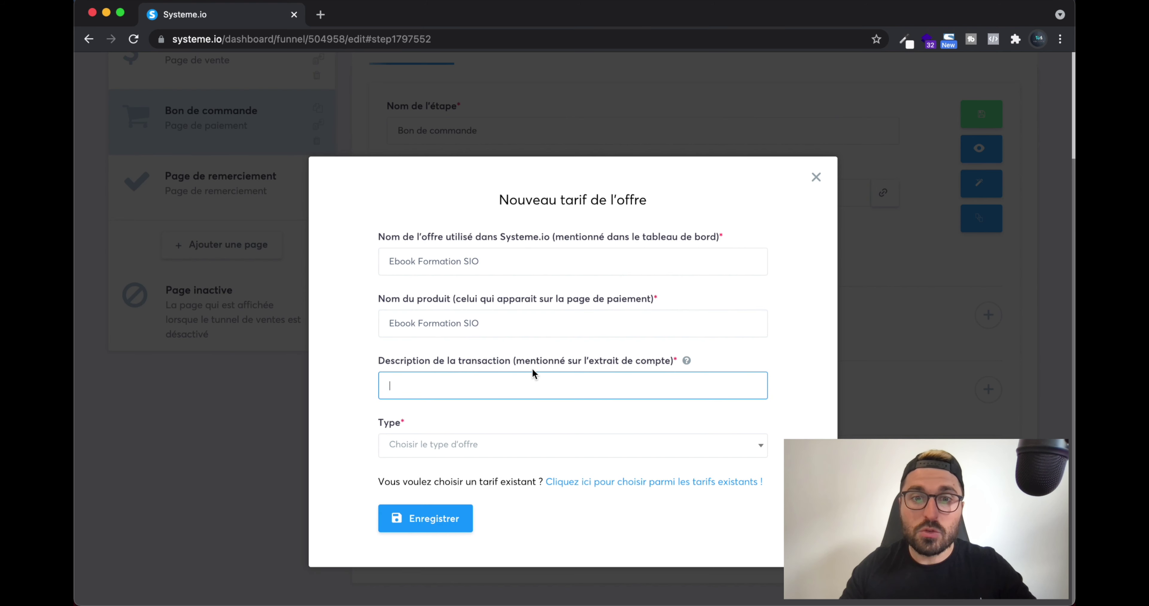
{"action": "left_click_drag", "start_coordinate": [519, 363], "coordinate": [655, 367]}
{"action": "left_click", "coordinate": [624, 379]}
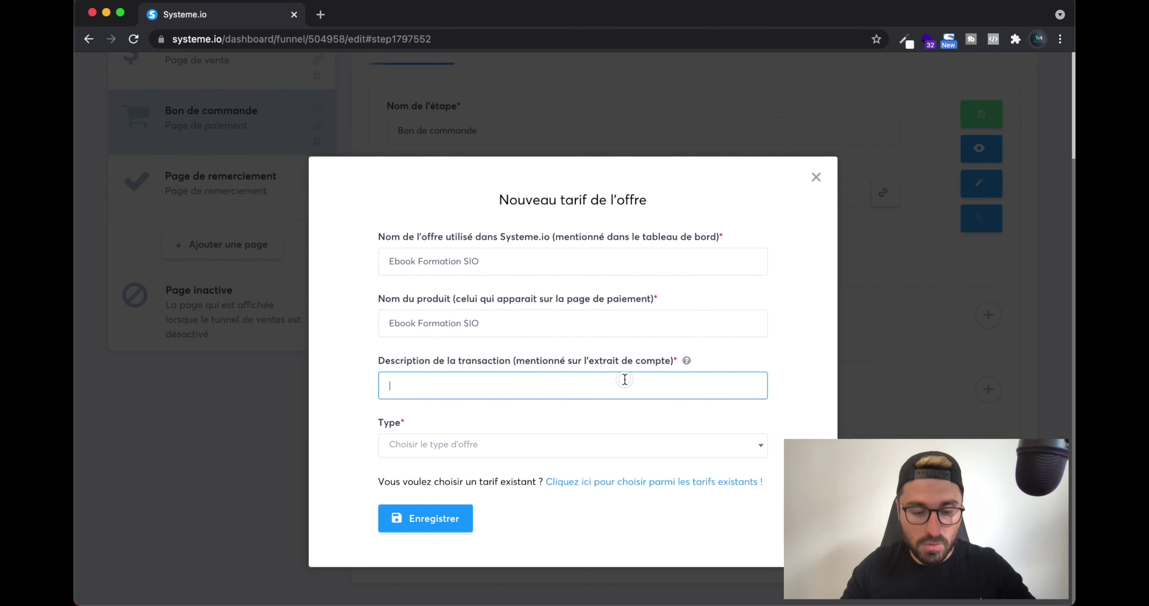
{"action": "type", "text": "ebookEbook Formation S"}
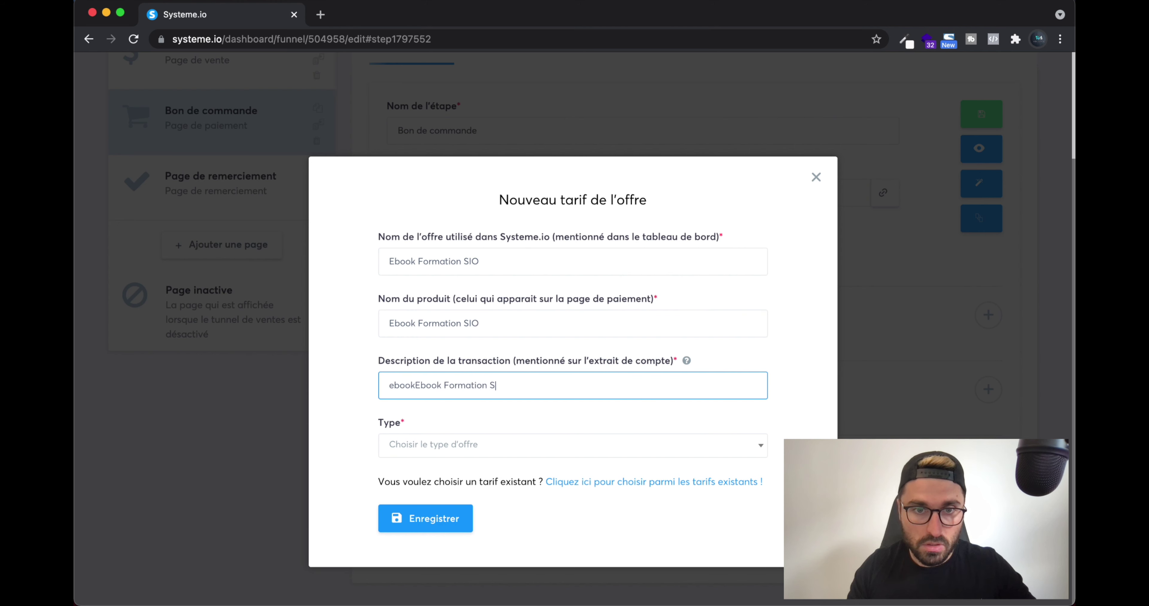
{"action": "key", "text": "super+a"}
{"action": "key", "text": "super+v"}
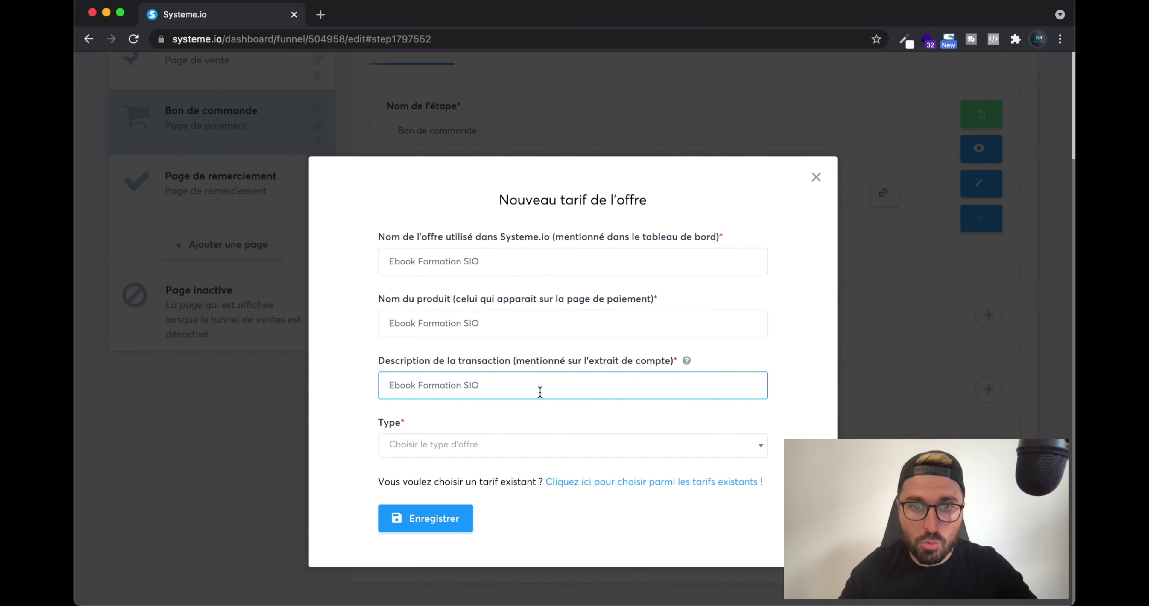
{"action": "type", "text": "cc"}
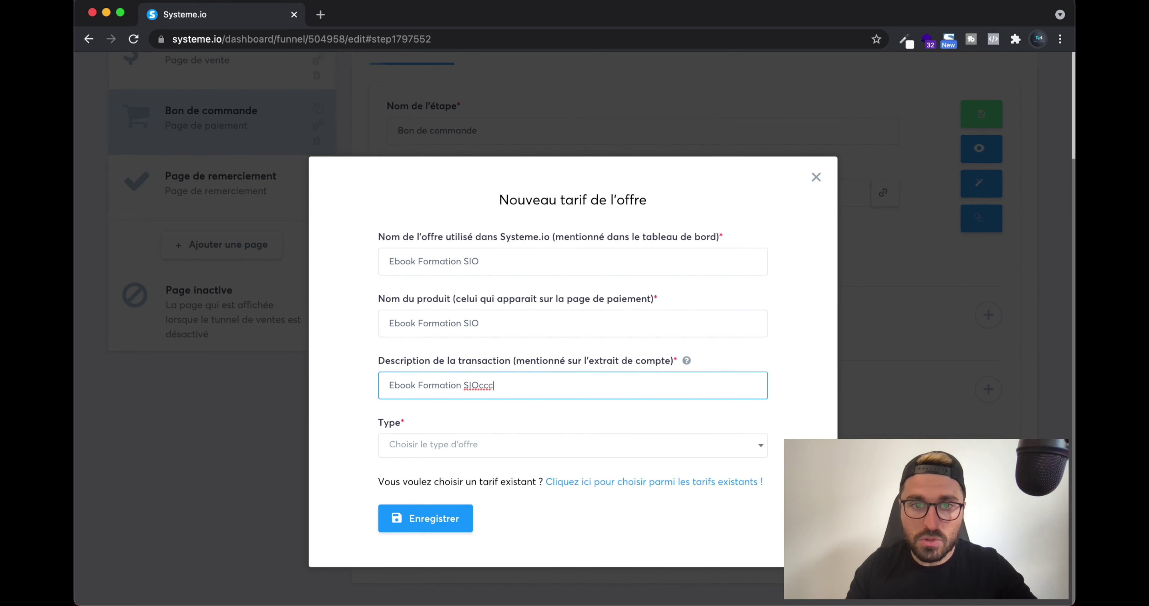
{"action": "type", "text": "c"}
{"action": "key", "text": "BackSpace"}
{"action": "key", "text": "BackSpace"}
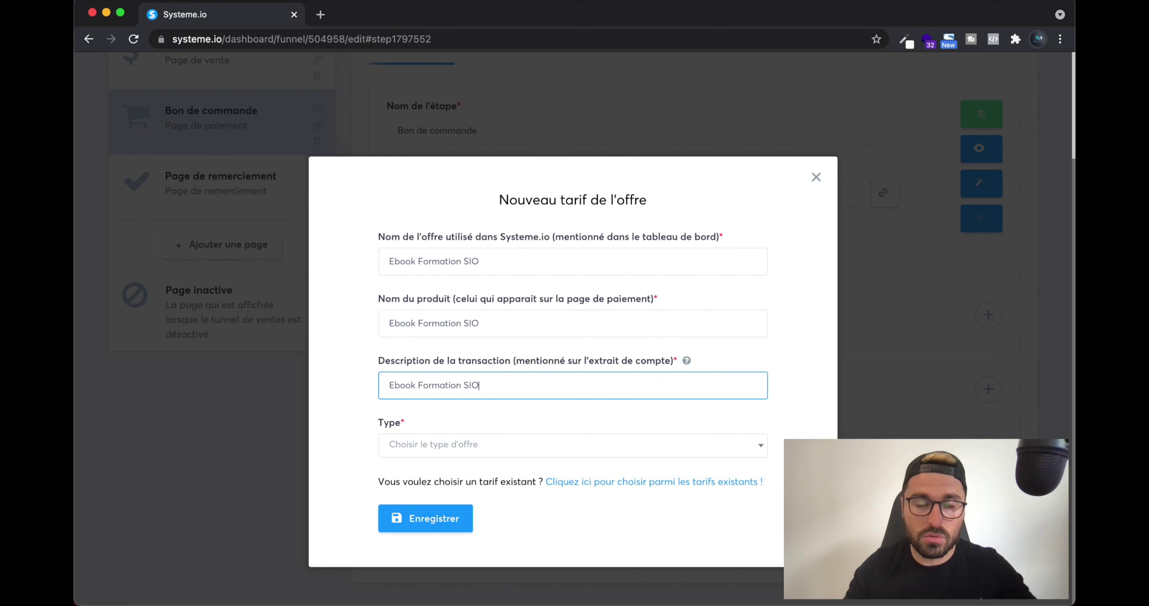
Set the price type to Paiement unique with a payment amount of 37 €, then save the price and the Bon de commande step.
{"action": "left_click", "coordinate": [437, 447]}
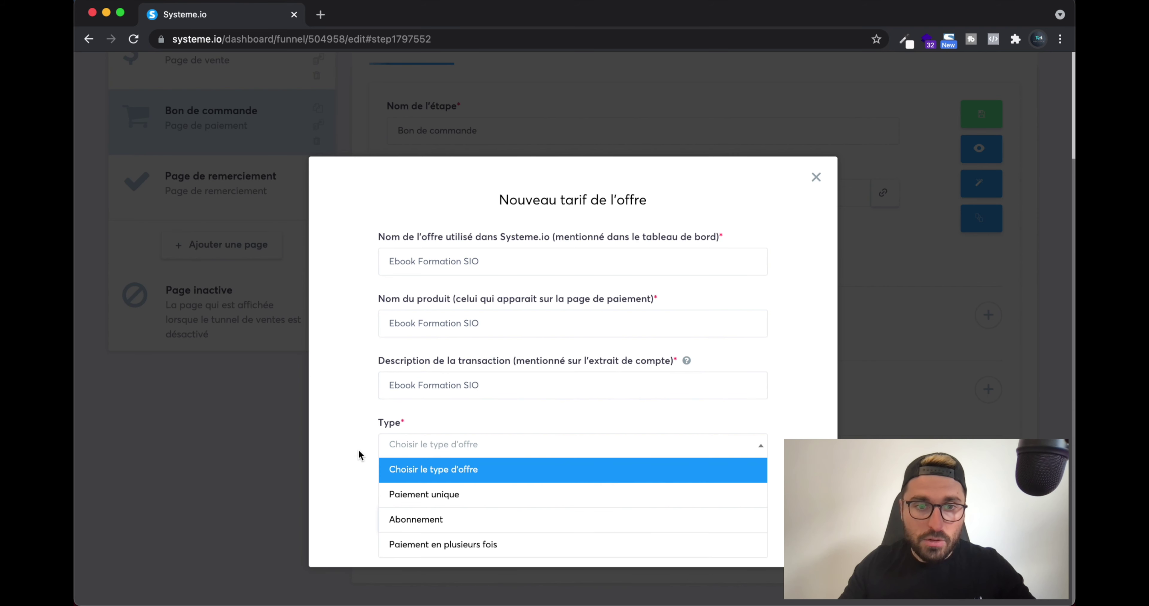
{"action": "left_click", "coordinate": [435, 492]}
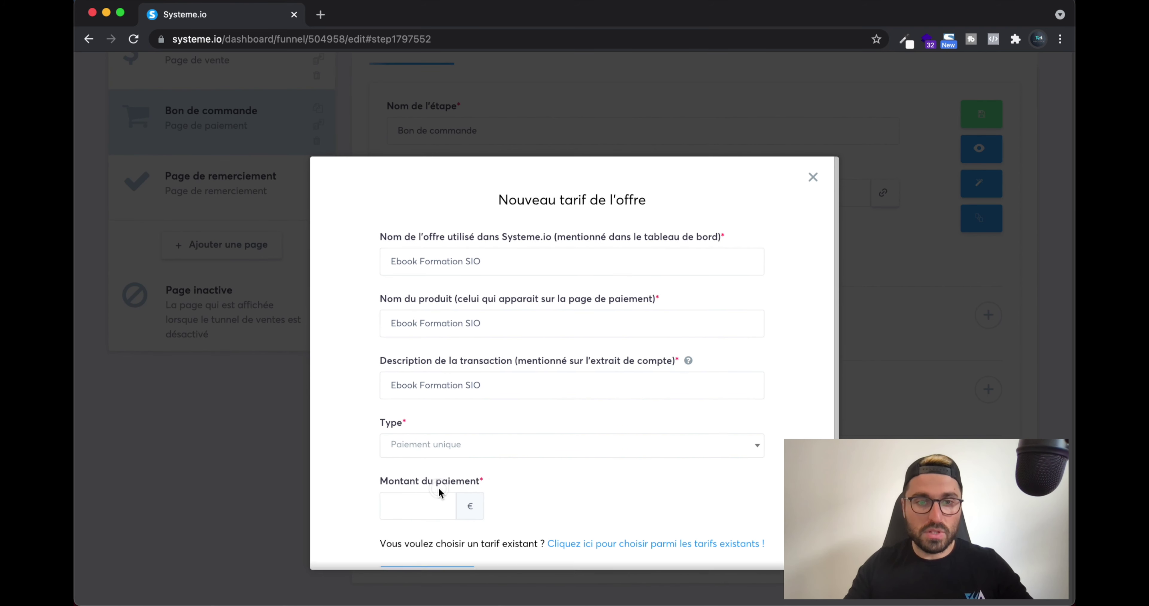
{"action": "scroll", "coordinate": [484, 467], "scroll_direction": "down", "scroll_amount": 2}
{"action": "left_click", "coordinate": [397, 461]}
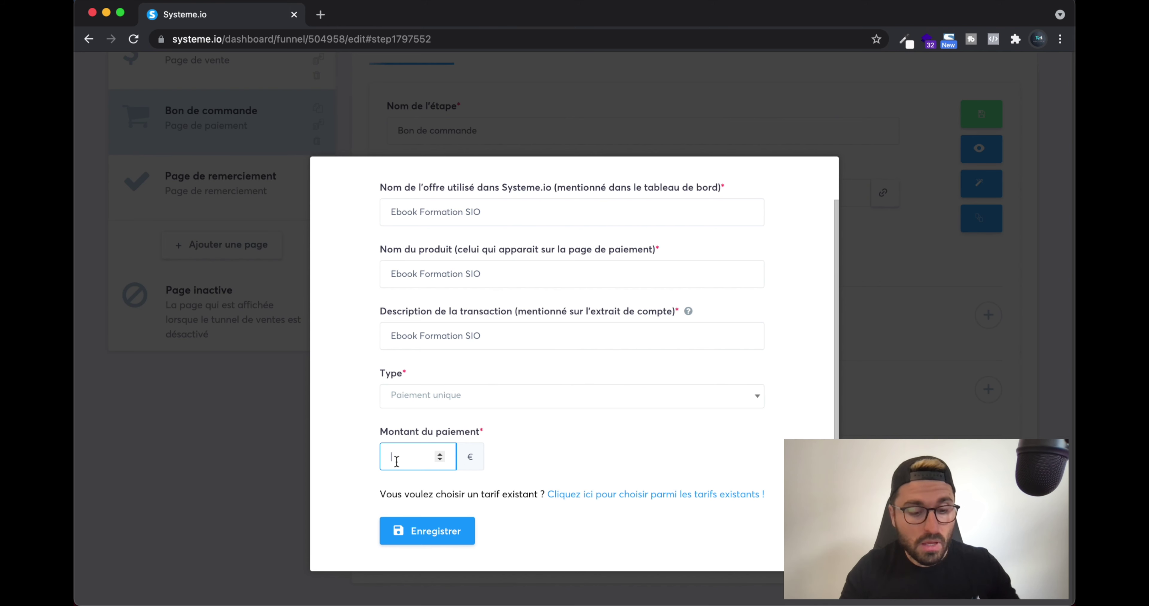
{"action": "type", "text": "37"}
{"action": "left_click", "coordinate": [576, 451]}
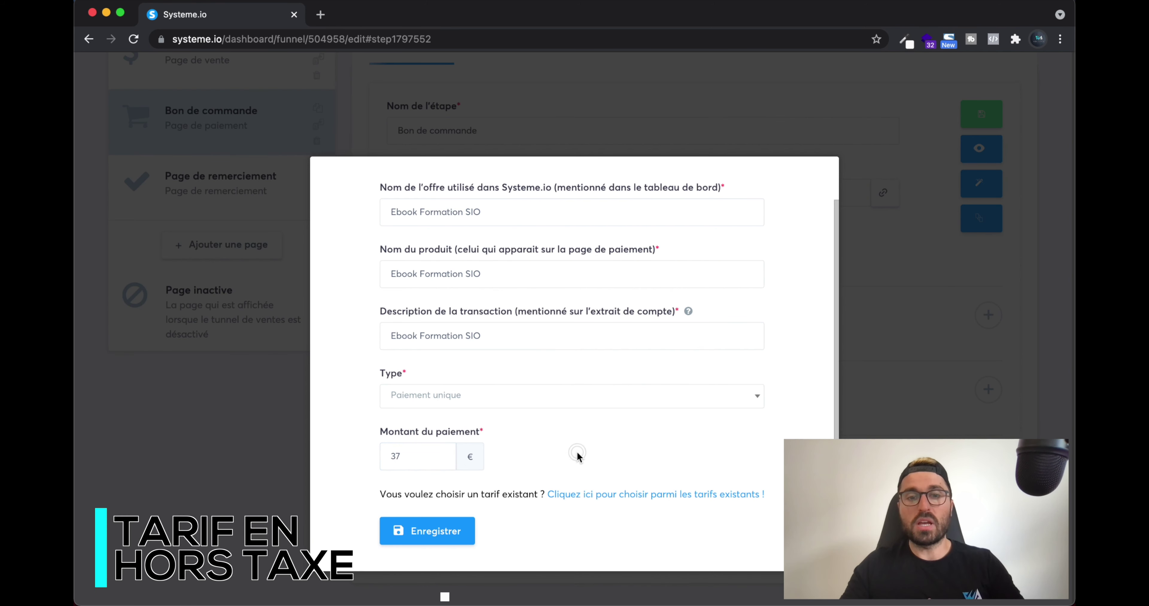
{"action": "left_click", "coordinate": [430, 532]}
{"action": "scroll", "coordinate": [616, 399], "scroll_direction": "down", "scroll_amount": 2}
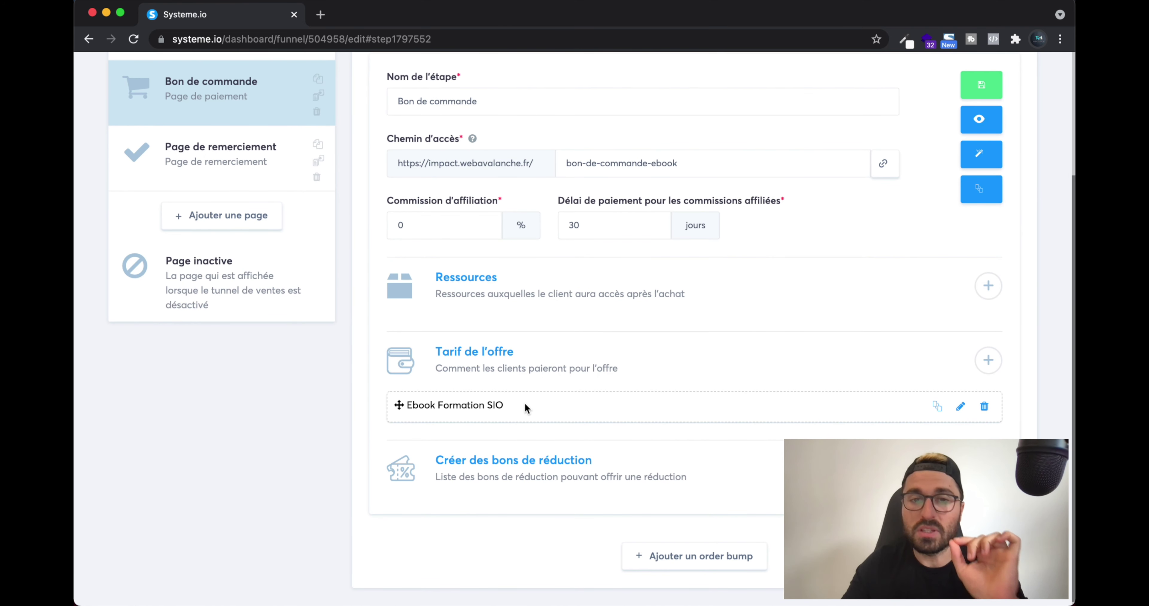
{"action": "scroll", "coordinate": [547, 440], "scroll_direction": "up", "scroll_amount": 3}
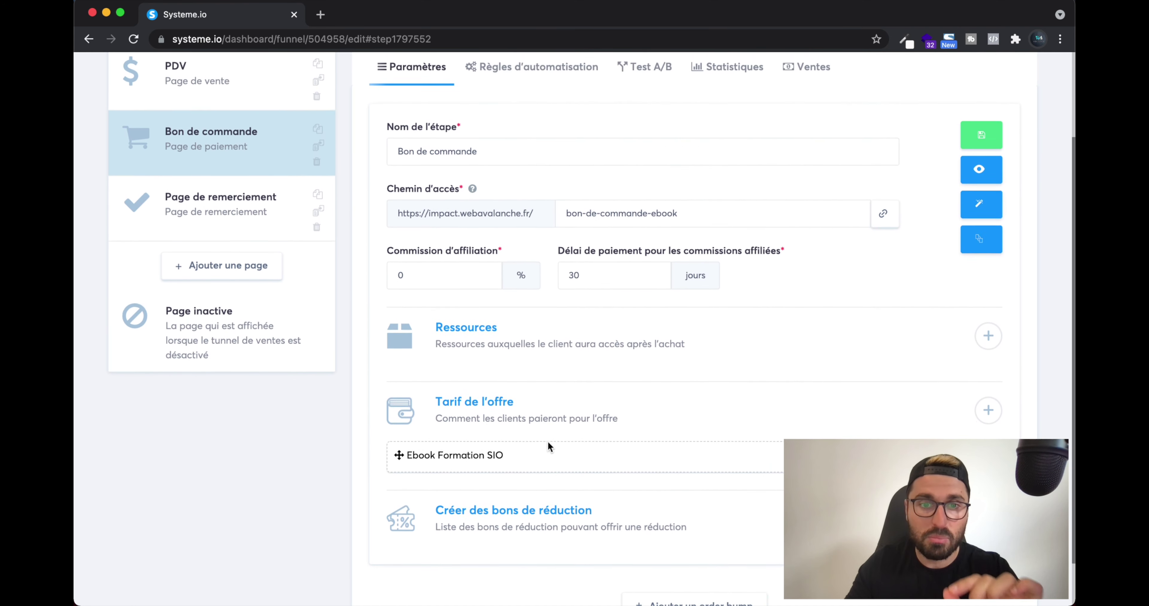
{"action": "left_click", "coordinate": [981, 172]}
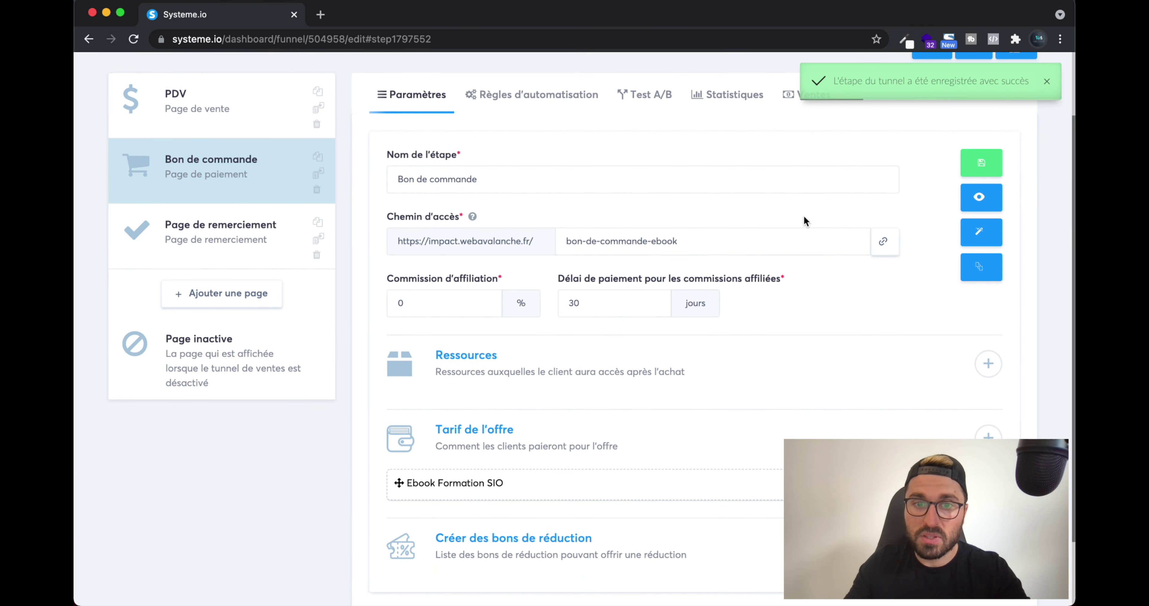
Try to delete the "Ebook Formation SIO" price from the Bon de commande step without saving the step.
{"action": "left_click", "coordinate": [988, 483]}
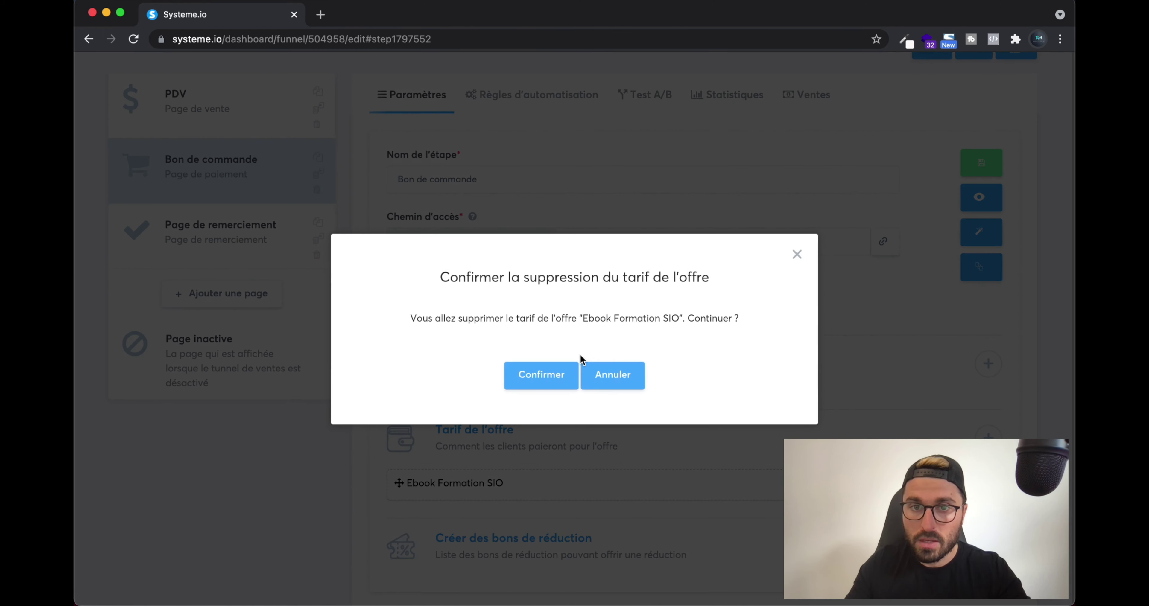
{"action": "left_click", "coordinate": [544, 369]}
{"action": "scroll", "coordinate": [573, 478], "scroll_direction": "down", "scroll_amount": 3}
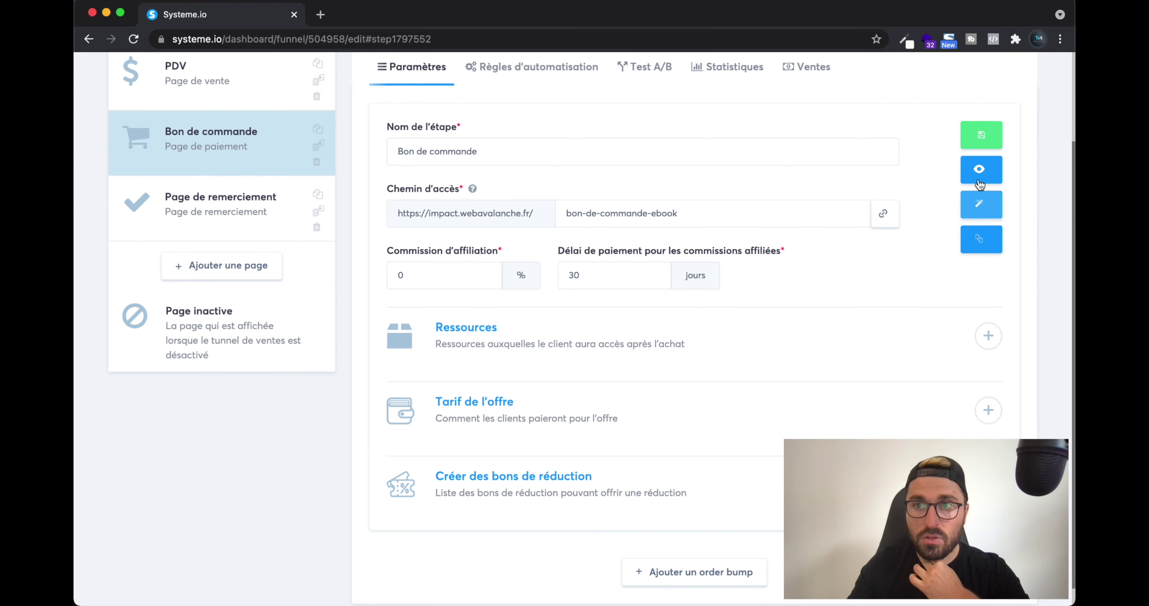
Preview the live order page, check its "Votre commande" section, and close the preview.
{"action": "left_click", "coordinate": [979, 170]}
{"action": "left_click", "coordinate": [374, 14]}
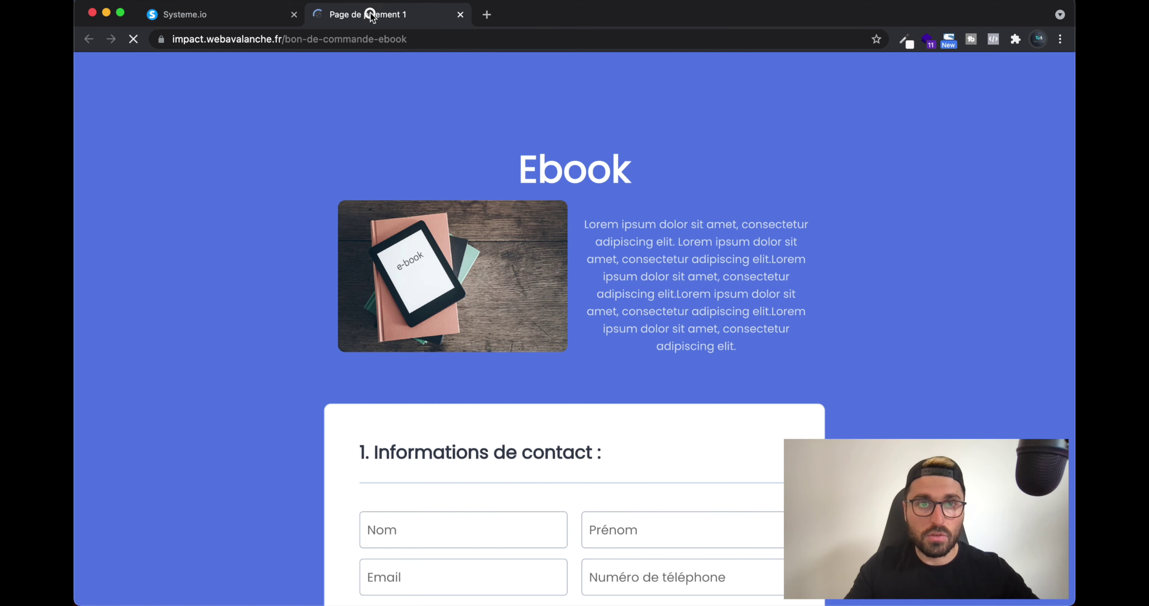
{"action": "scroll", "coordinate": [522, 339], "scroll_direction": "down", "scroll_amount": 15}
{"action": "scroll", "coordinate": [654, 403], "scroll_direction": "up", "scroll_amount": 2}
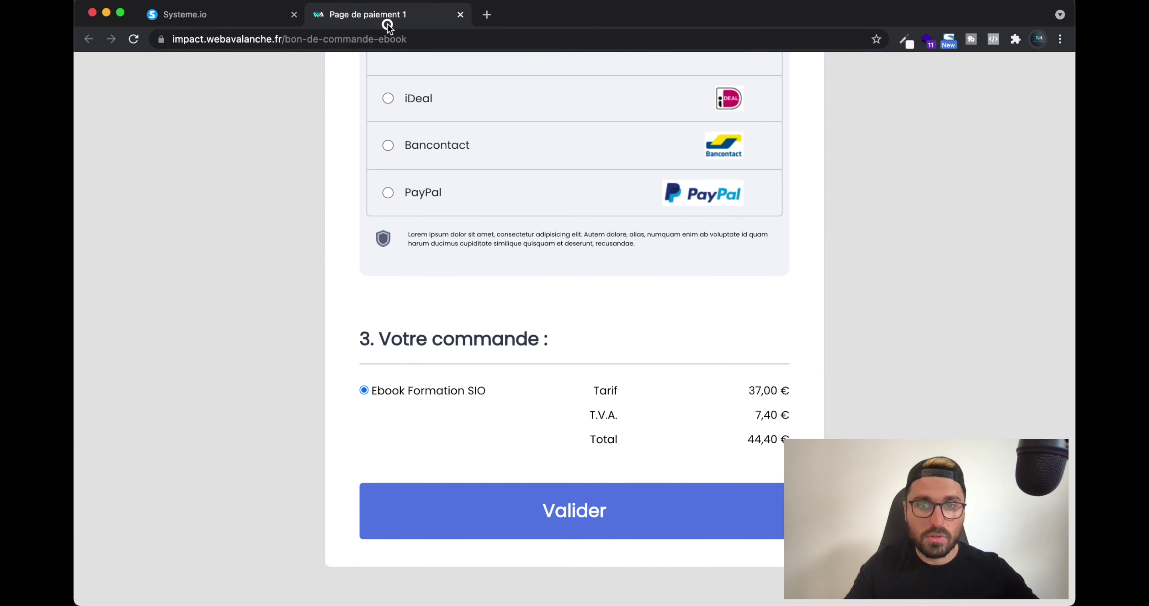
{"action": "left_click", "coordinate": [460, 14]}
Reload the funnel page, delete the "Ebook Formation SIO" price from Tarif de l'offre, and save the Bon de commande step.
{"action": "left_click", "coordinate": [139, 40]}
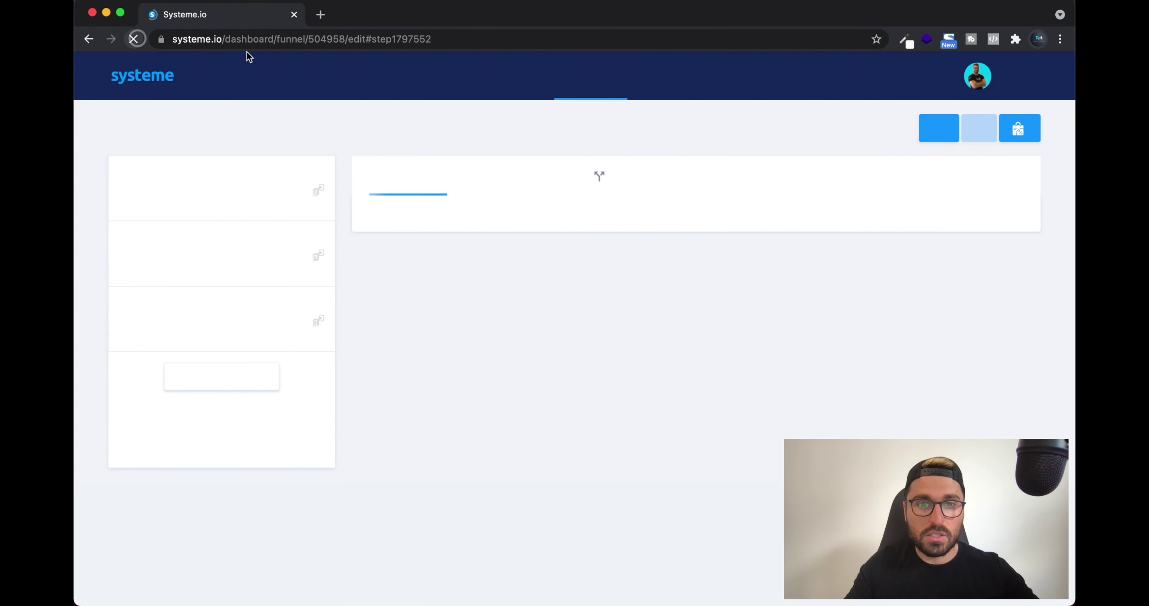
{"action": "scroll", "coordinate": [552, 327], "scroll_direction": "down", "scroll_amount": 3}
{"action": "left_click", "coordinate": [984, 399]}
{"action": "left_click", "coordinate": [545, 374]}
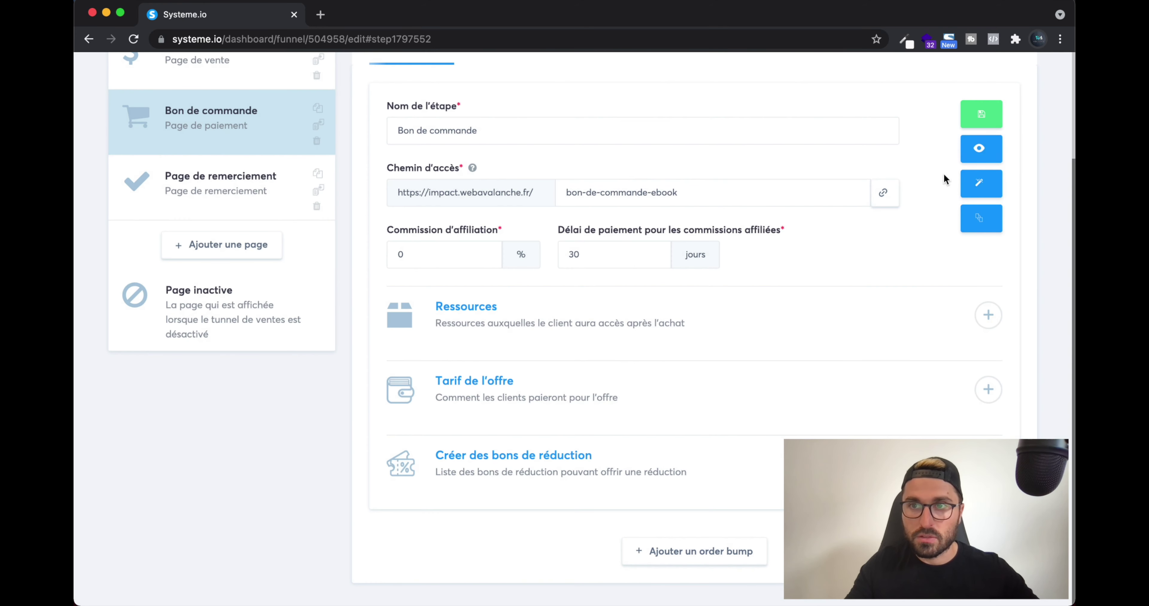
{"action": "left_click", "coordinate": [981, 114]}
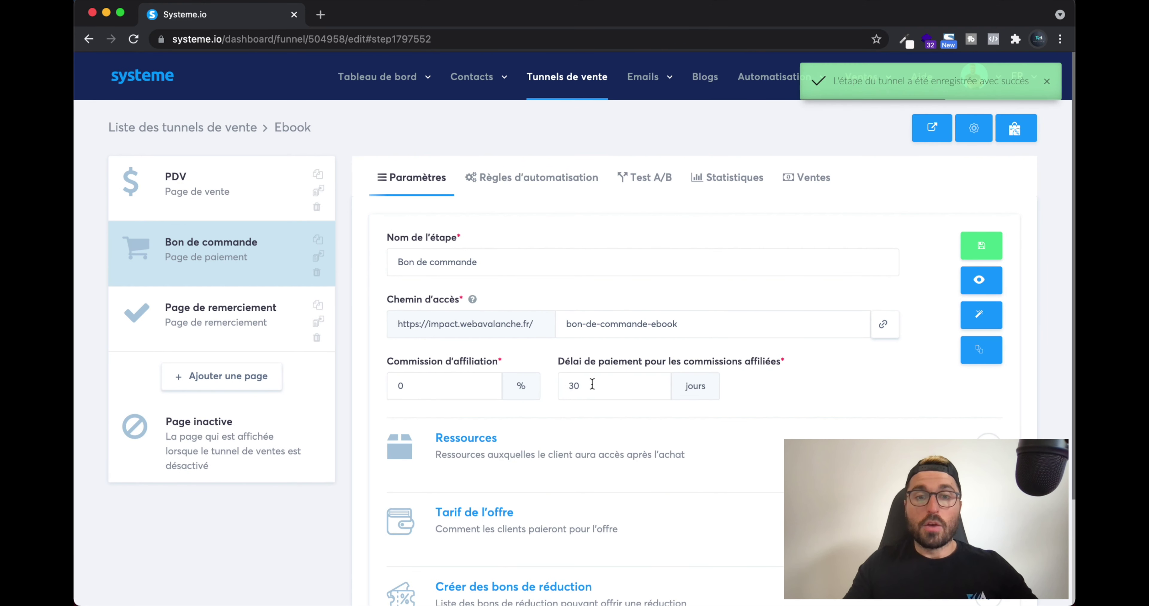
Preview the order page again to examine "Votre commande" with the price deleted, then close the preview.
{"action": "left_click", "coordinate": [978, 279]}
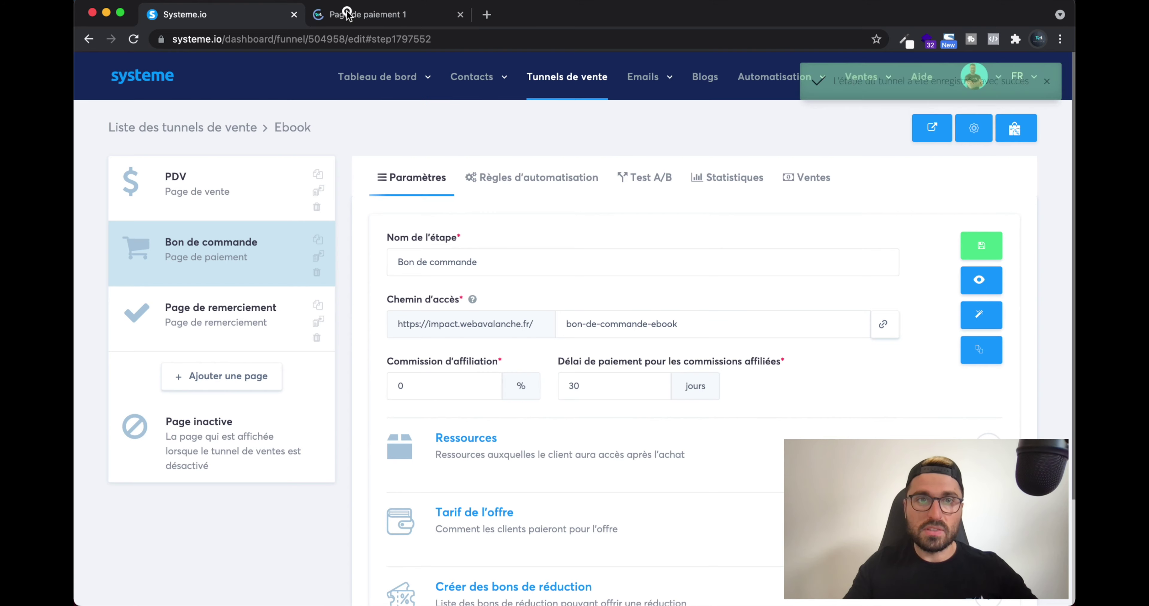
{"action": "left_click", "coordinate": [346, 4]}
{"action": "scroll", "coordinate": [469, 265], "scroll_direction": "down", "scroll_amount": 10}
{"action": "scroll", "coordinate": [508, 464], "scroll_direction": "down", "scroll_amount": 5}
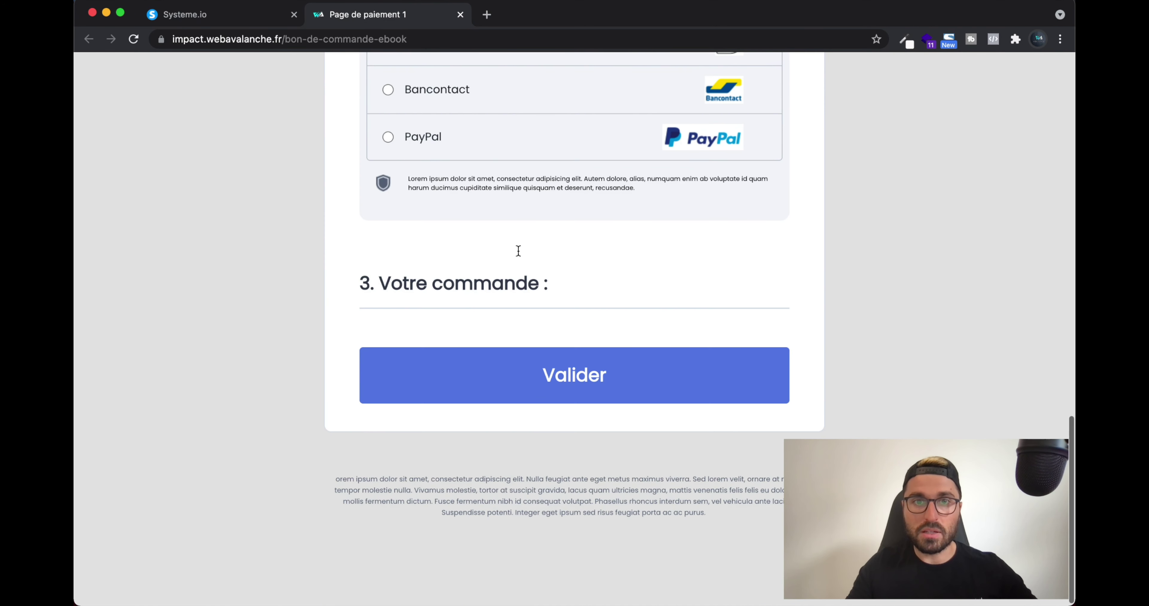
{"action": "scroll", "coordinate": [518, 249], "scroll_direction": "up", "scroll_amount": 7}
{"action": "scroll", "coordinate": [450, 297], "scroll_direction": "up", "scroll_amount": 5}
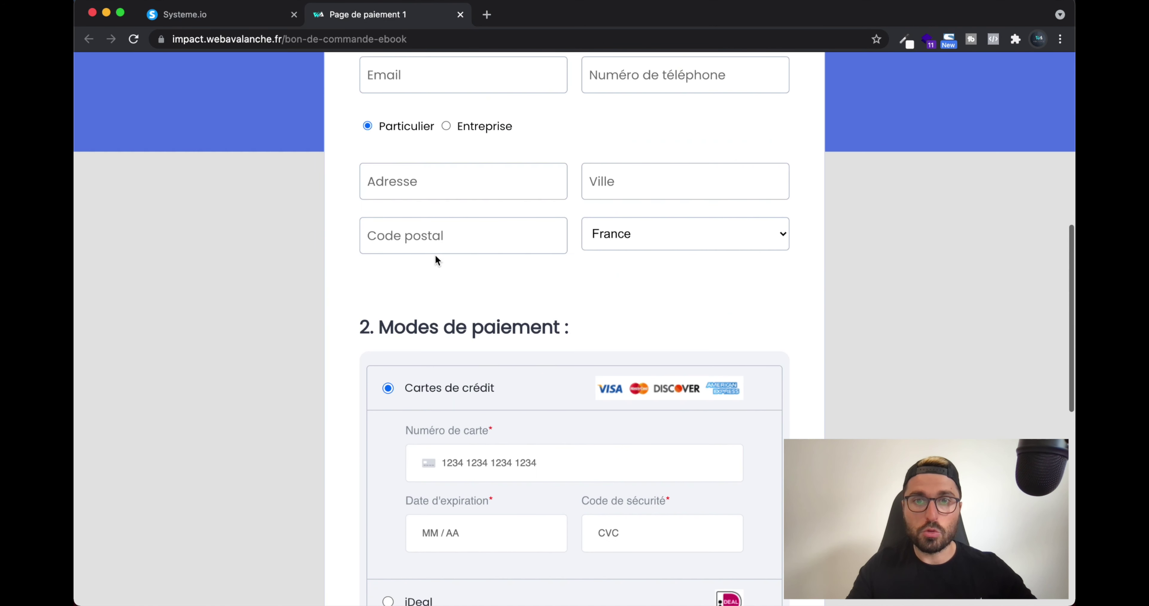
{"action": "key", "text": "super+w"}
Start adding an existing price under Tarif de l'offre, with the price type filtered to Paiement unique.
{"action": "scroll", "coordinate": [708, 388], "scroll_direction": "down", "scroll_amount": 2}
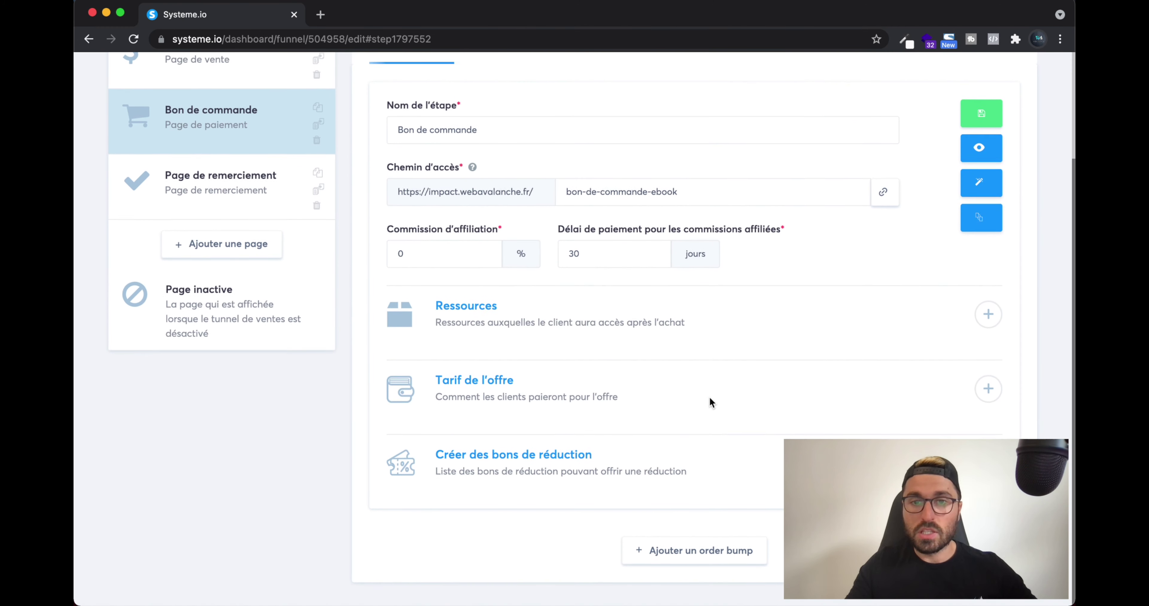
{"action": "left_click", "coordinate": [988, 389]}
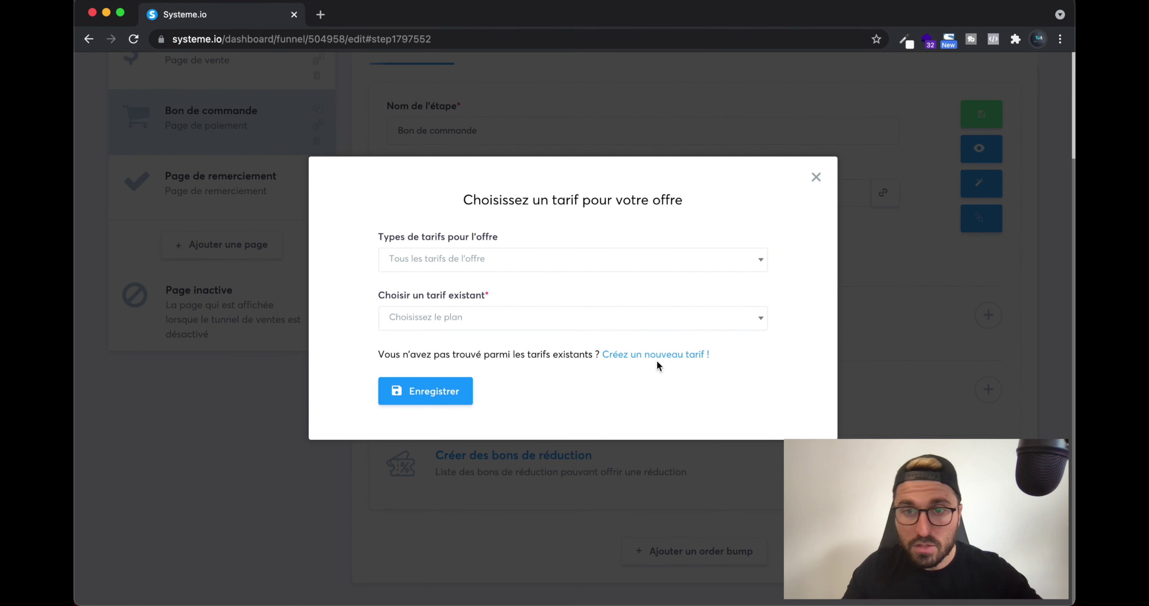
{"action": "left_click", "coordinate": [520, 260]}
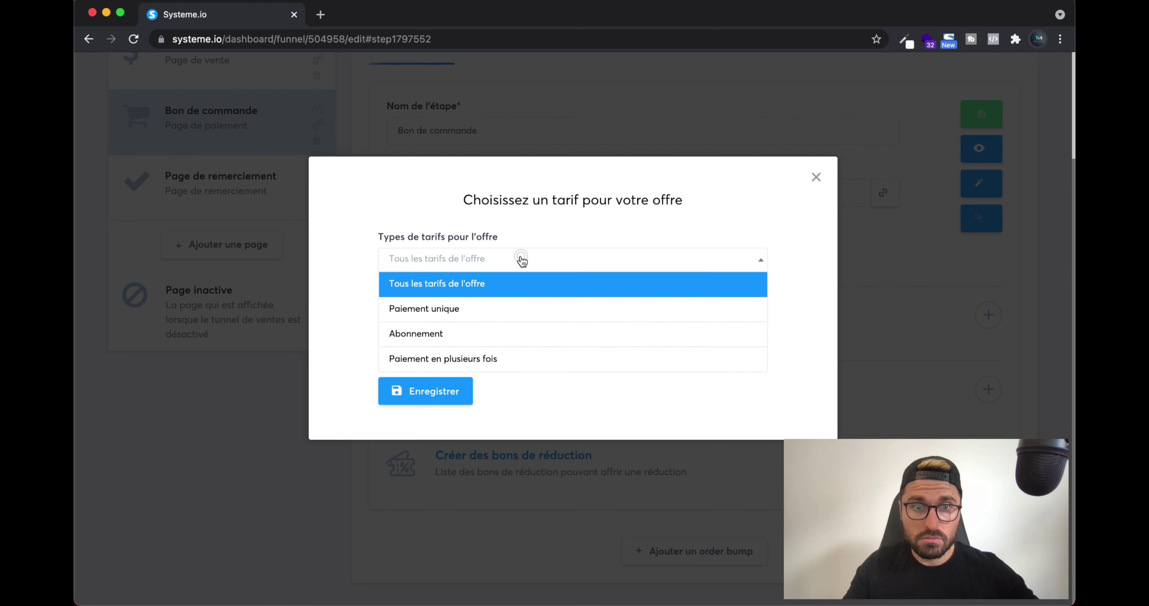
{"action": "left_click", "coordinate": [493, 307]}
Search the existing prices for "ebook", assign "Ebook Formation SIO" at 37.00 EUR to the offer, and save the Bon de commande step.
{"action": "left_click", "coordinate": [477, 320]}
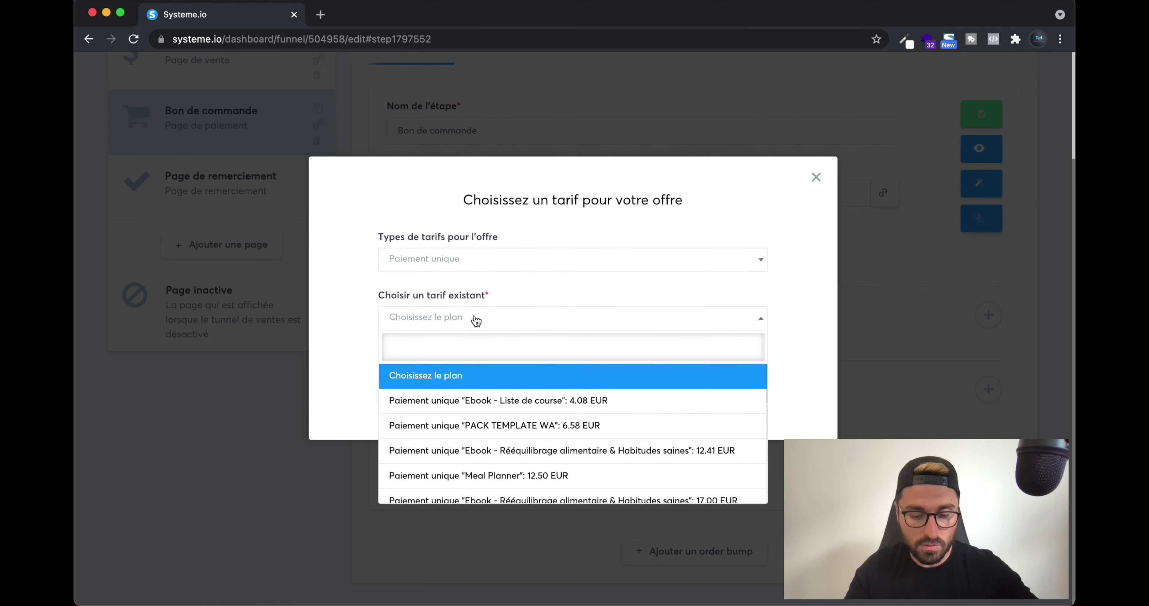
{"action": "type", "text": "ebook"}
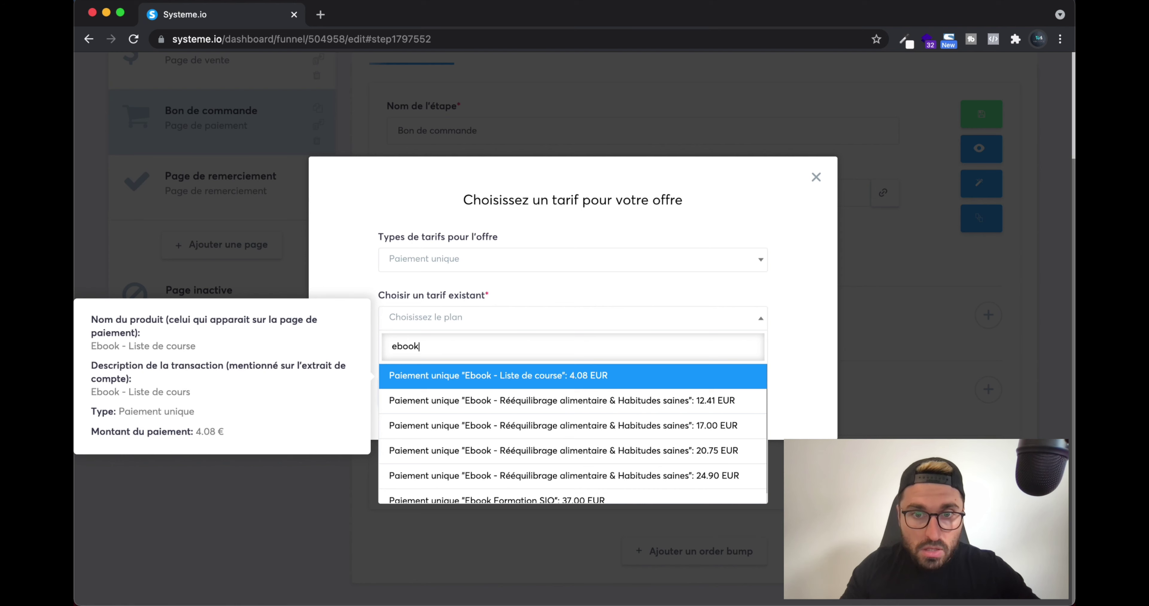
{"action": "key", "text": "Down"}
{"action": "key", "text": "Down"}
{"action": "key", "text": "Down"}
{"action": "key", "text": "Down"}
{"action": "key", "text": "Down"}
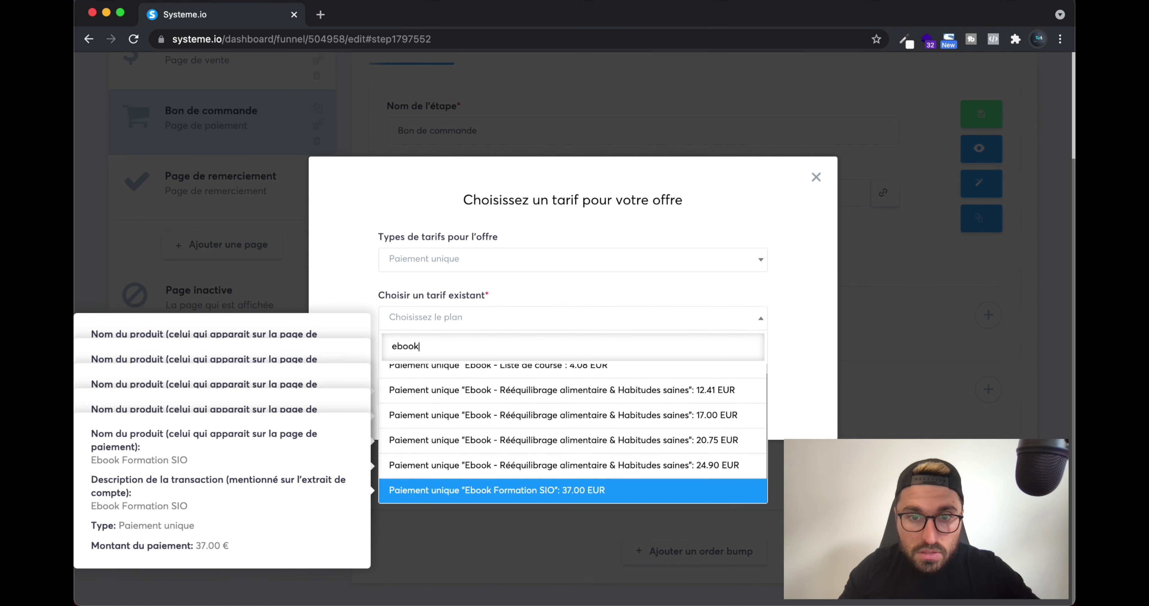
{"action": "key", "text": "Down"}
{"action": "key", "text": "Down"}
{"action": "key", "text": "Down"}
{"action": "key", "text": "Down"}
{"action": "key", "text": "Down"}
{"action": "key", "text": "Down"}
{"action": "key", "text": "Return"}
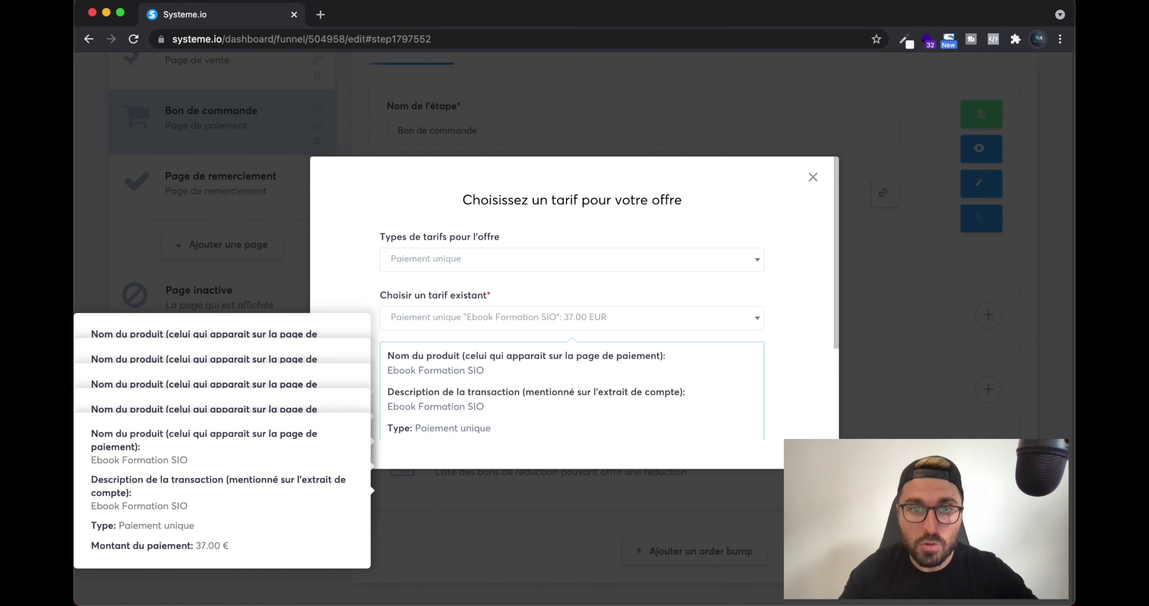
{"action": "left_click", "coordinate": [427, 522]}
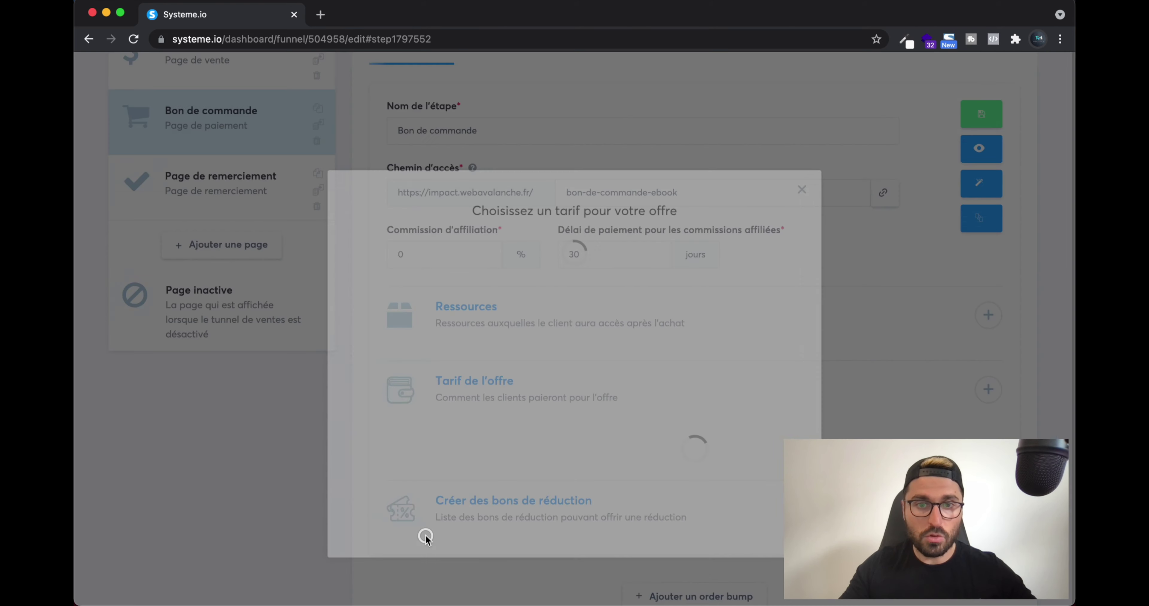
{"action": "left_click", "coordinate": [977, 119]}
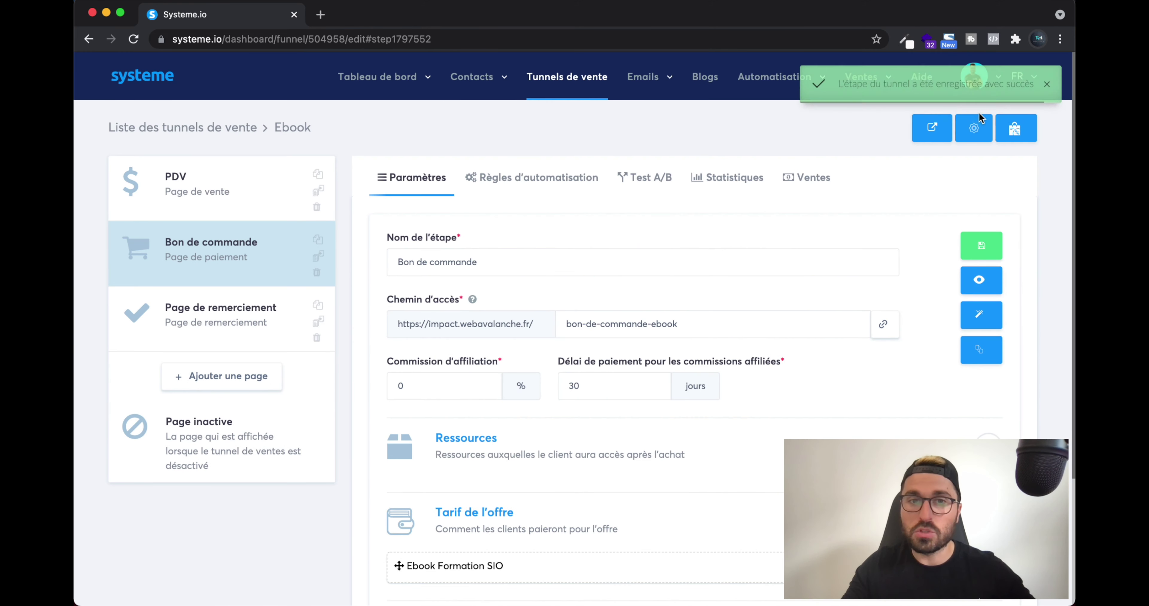
Preview the order page and examine the price, VAT and total under "Votre commande".
{"action": "left_click", "coordinate": [978, 279]}
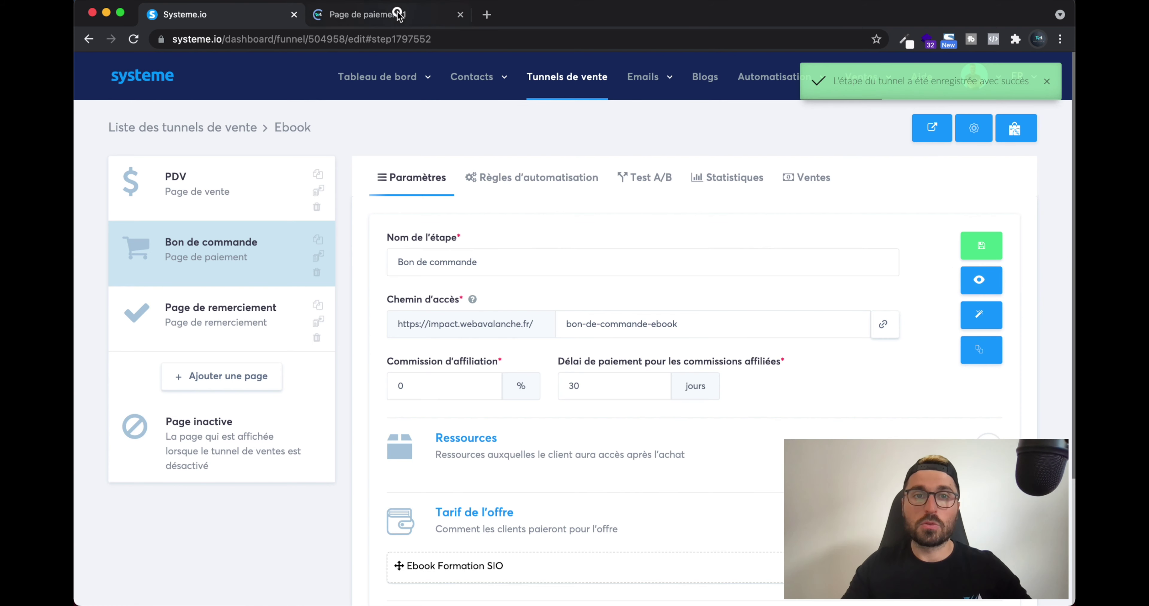
{"action": "scroll", "coordinate": [509, 278], "scroll_direction": "down", "scroll_amount": 15}
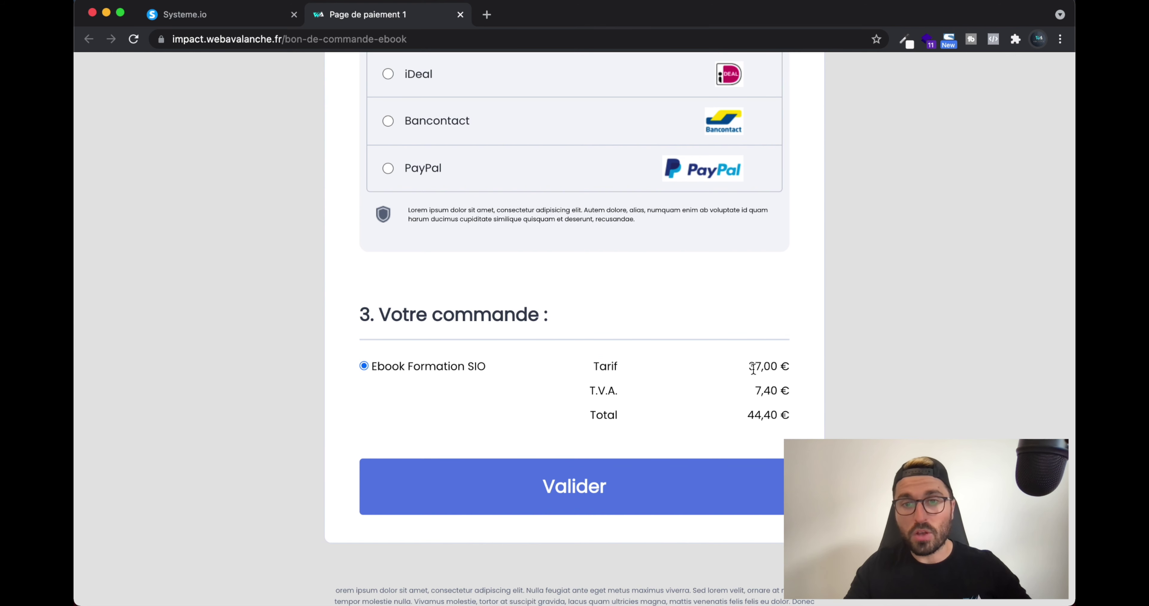
{"action": "left_click_drag", "start_coordinate": [744, 412], "coordinate": [780, 413]}
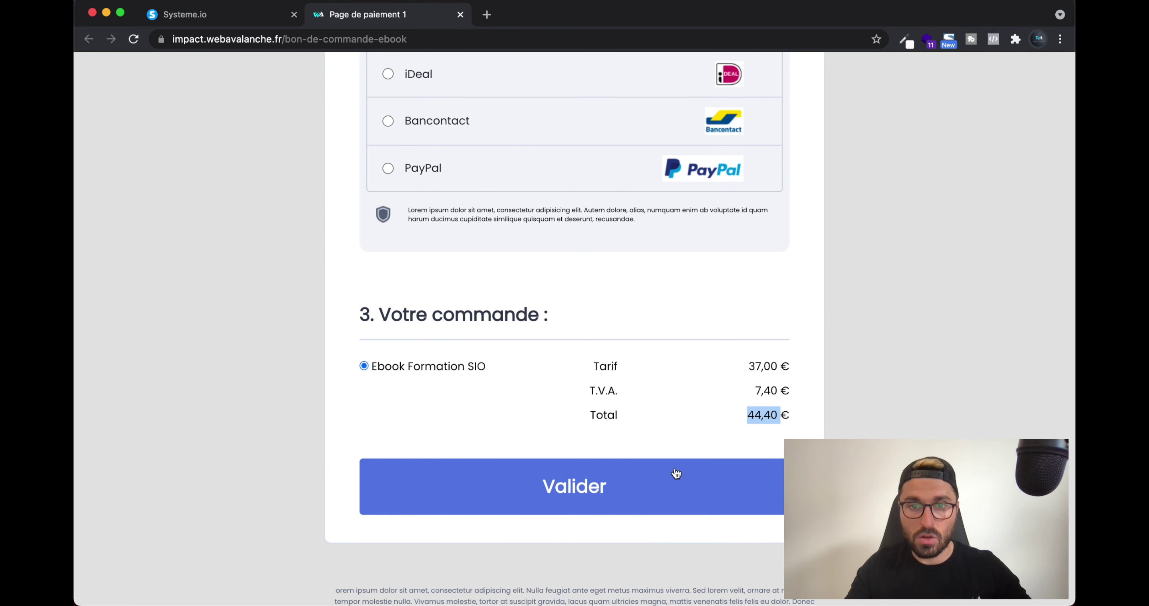
Return to the start of the order page and close its preview.
{"action": "scroll", "coordinate": [674, 474], "scroll_direction": "up", "scroll_amount": 6}
{"action": "scroll", "coordinate": [669, 445], "scroll_direction": "up", "scroll_amount": 15}
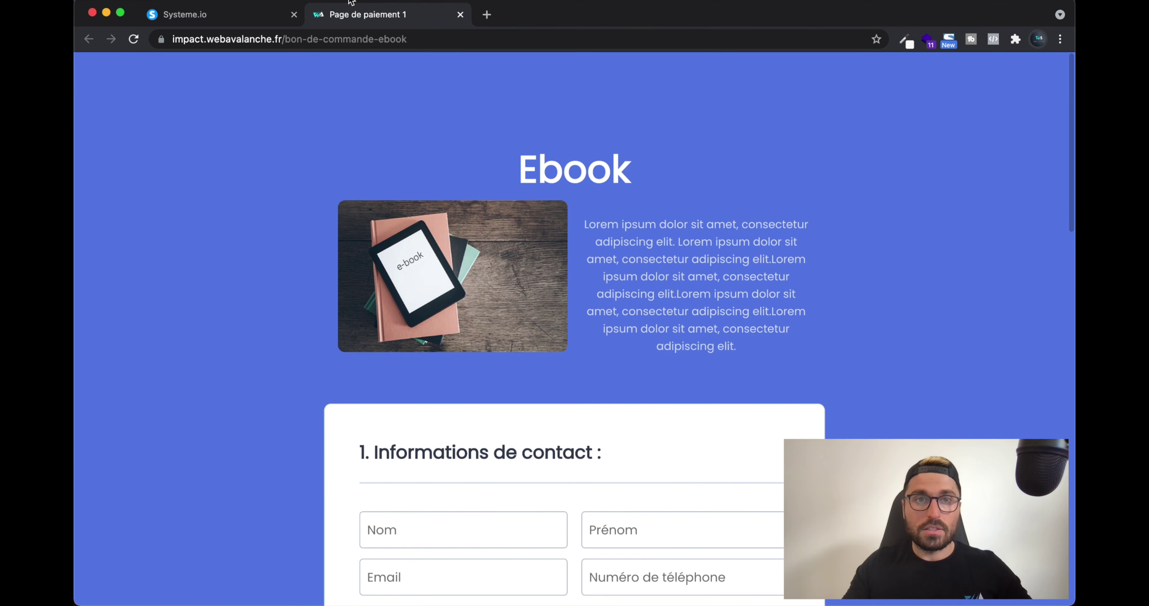
{"action": "key", "text": "super+w"}
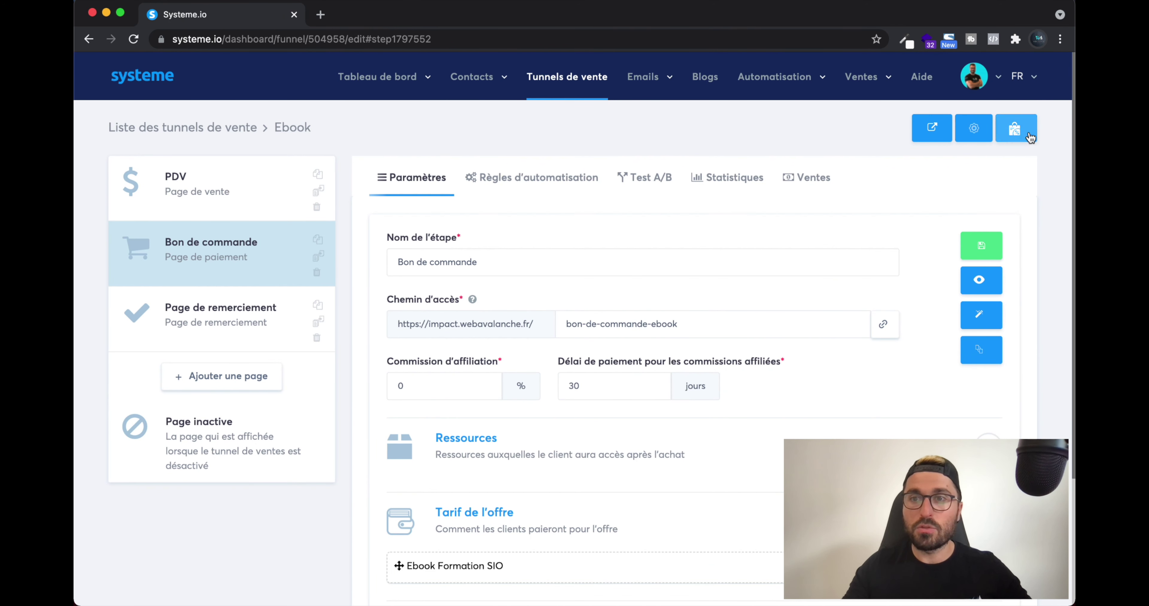
Open the account's Paramètres des pages de paiement in a separate browser tab to examine the VAT option and default currency.
{"action": "left_click", "coordinate": [999, 83]}
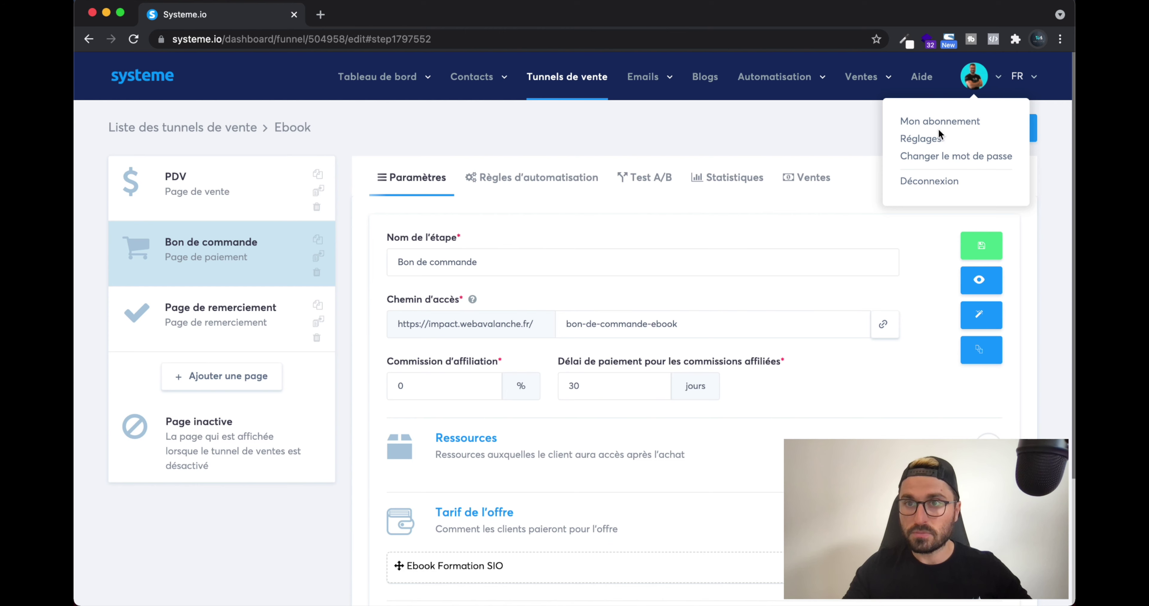
{"action": "left_click", "coordinate": [922, 139], "text": "super"}
{"action": "left_click", "coordinate": [387, 15]}
{"action": "left_click", "coordinate": [282, 300]}
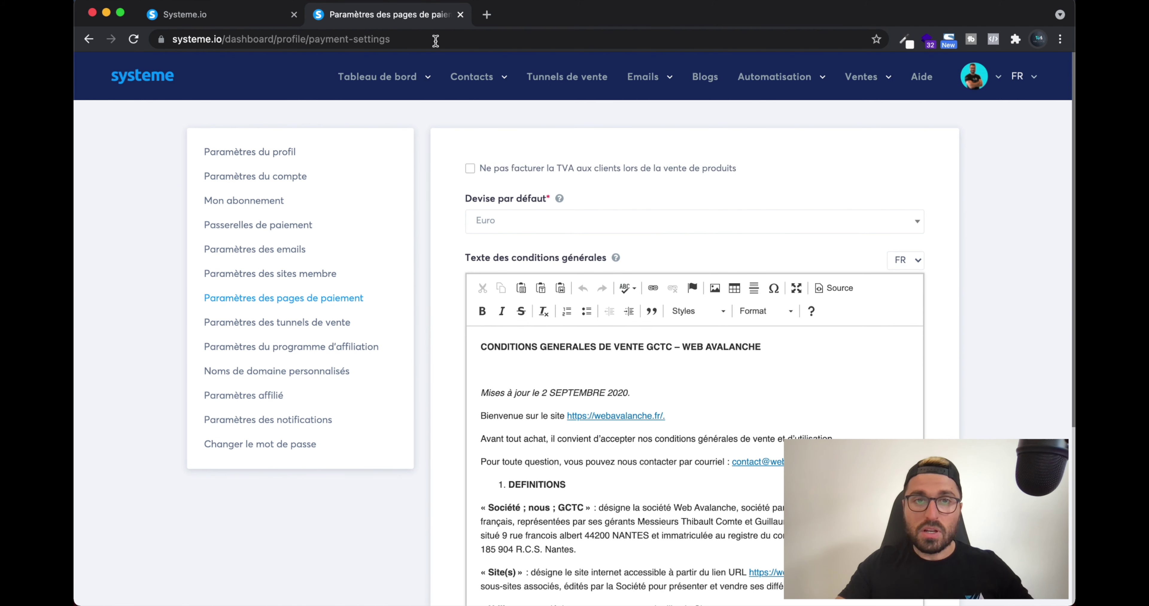
Close the payment page settings and save the Bon de commande step.
{"action": "middle_click", "coordinate": [413, 20]}
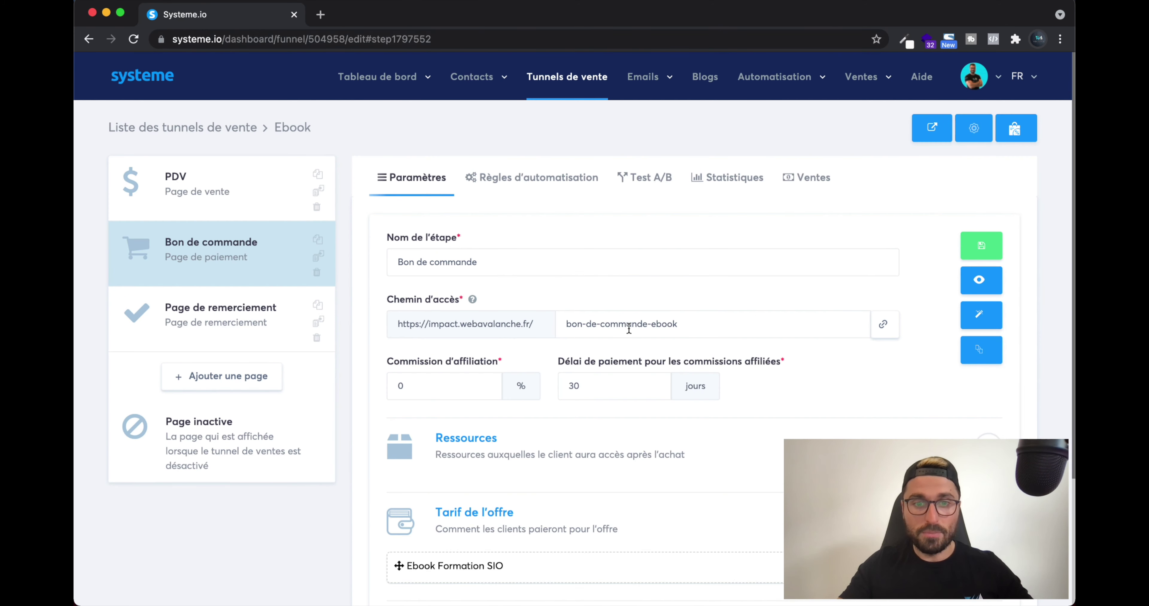
{"action": "scroll", "coordinate": [629, 329], "scroll_direction": "down", "scroll_amount": 3}
{"action": "left_click", "coordinate": [985, 136]}
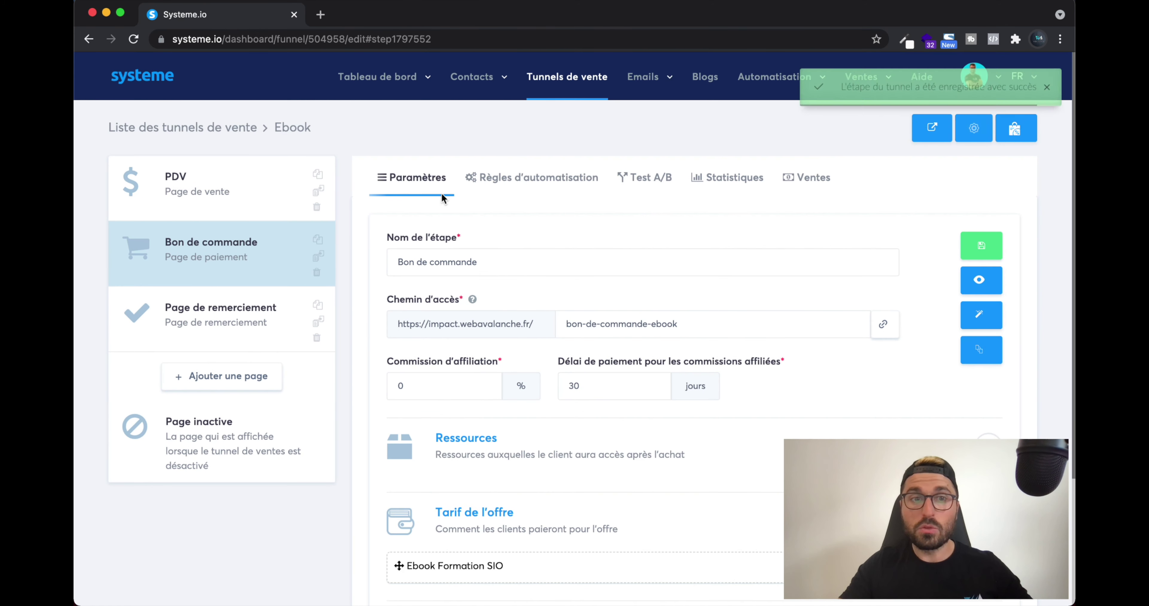
Preview the PDV sales page through to its closing "ACHETER MAINTENANT" button and follow it to examine the order page.
{"action": "left_click", "coordinate": [246, 189]}
{"action": "left_click", "coordinate": [997, 262]}
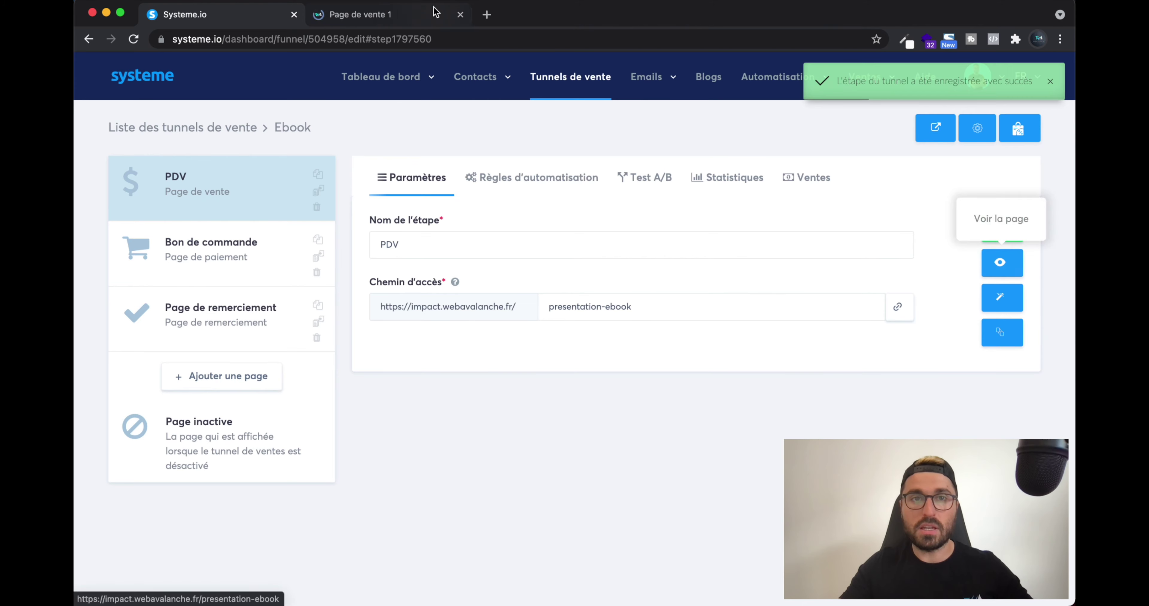
{"action": "left_click", "coordinate": [413, 18]}
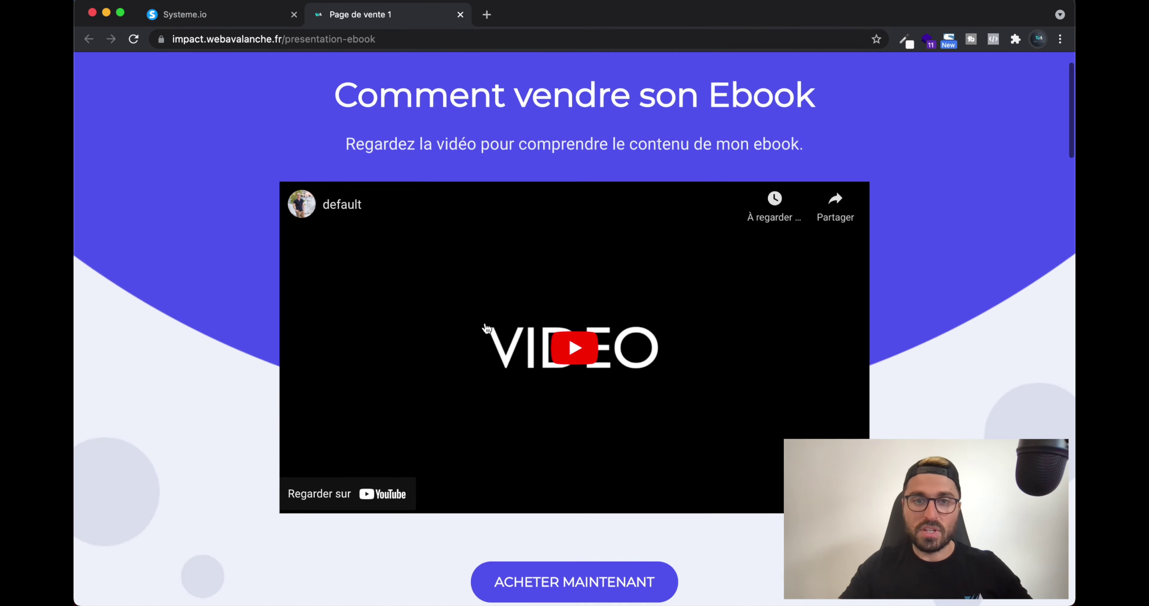
{"action": "scroll", "coordinate": [486, 329], "scroll_direction": "down", "scroll_amount": 15}
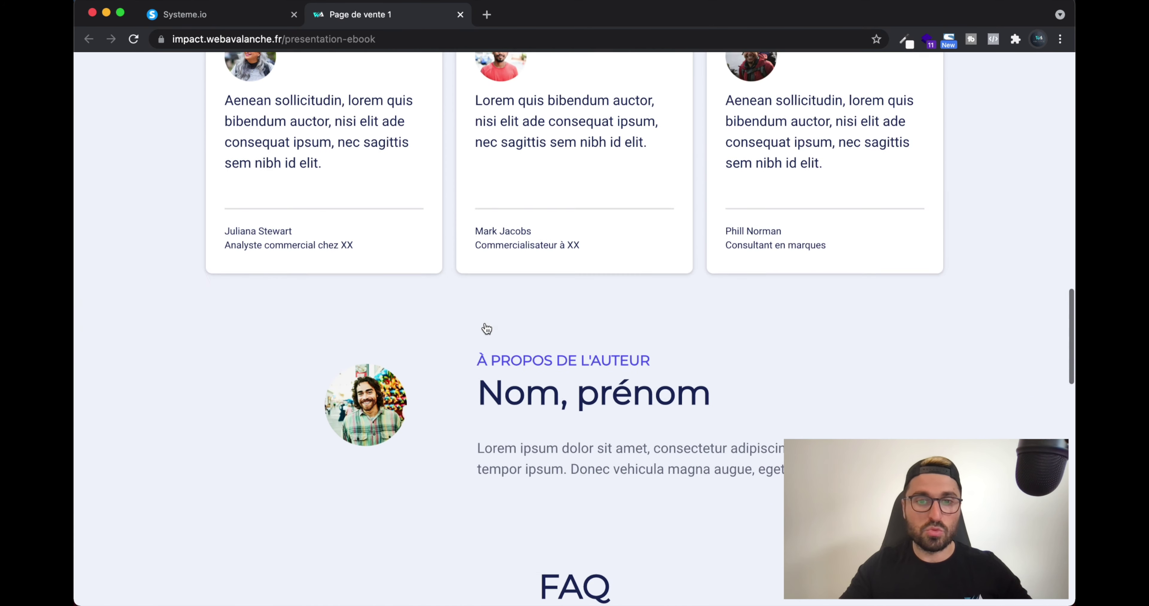
{"action": "scroll", "coordinate": [486, 329], "scroll_direction": "down", "scroll_amount": 12}
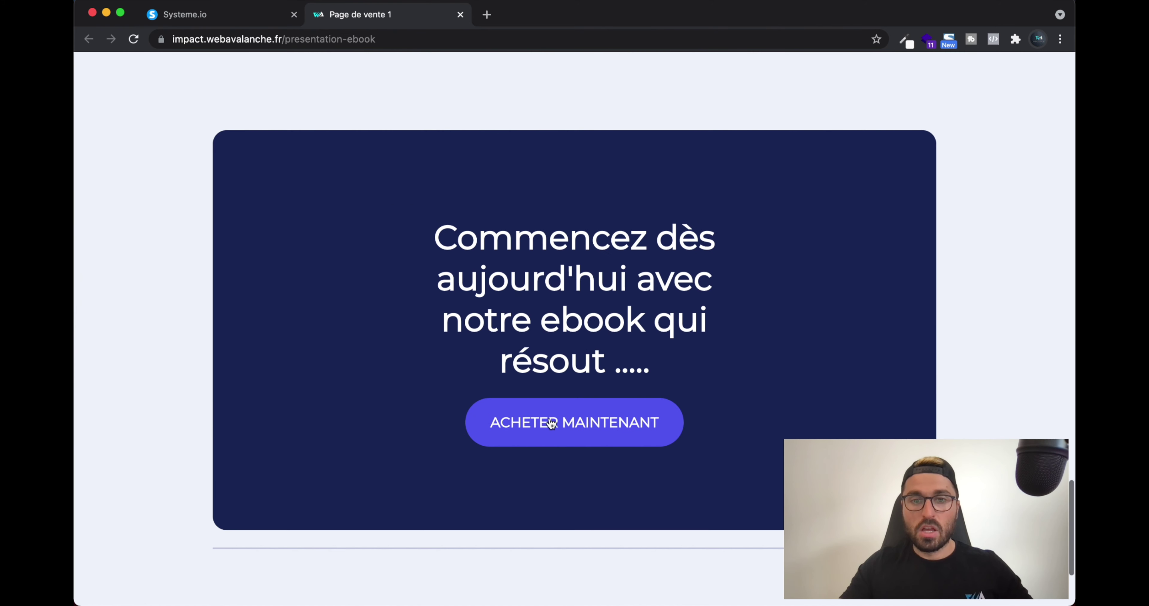
{"action": "left_click", "coordinate": [553, 415]}
{"action": "scroll", "coordinate": [577, 307], "scroll_direction": "down", "scroll_amount": 8}
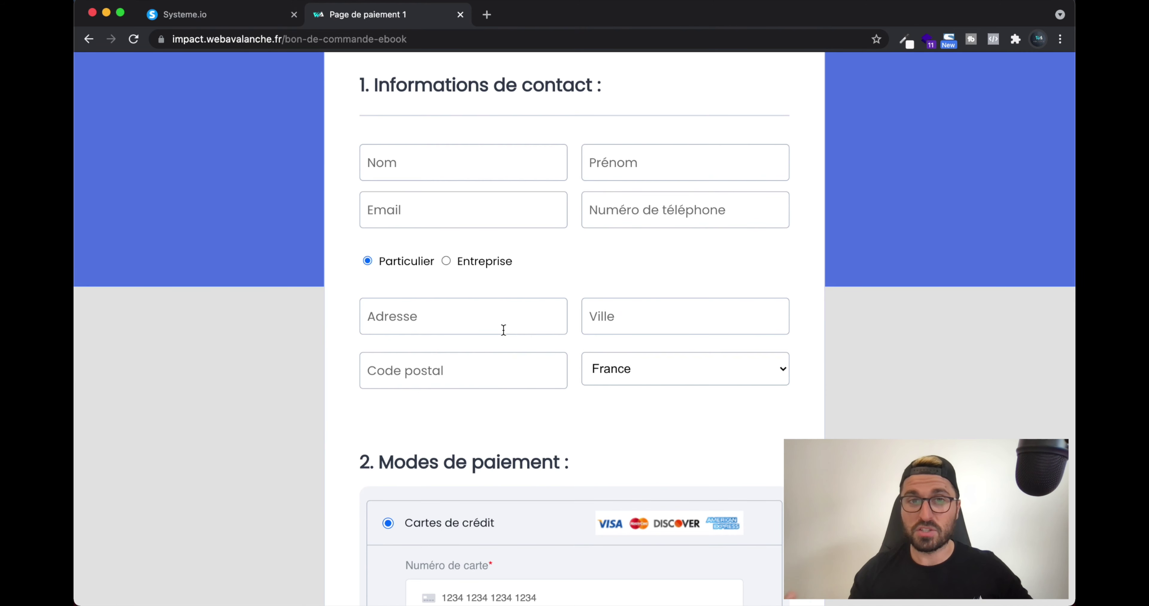
{"action": "scroll", "coordinate": [503, 330], "scroll_direction": "down", "scroll_amount": 15}
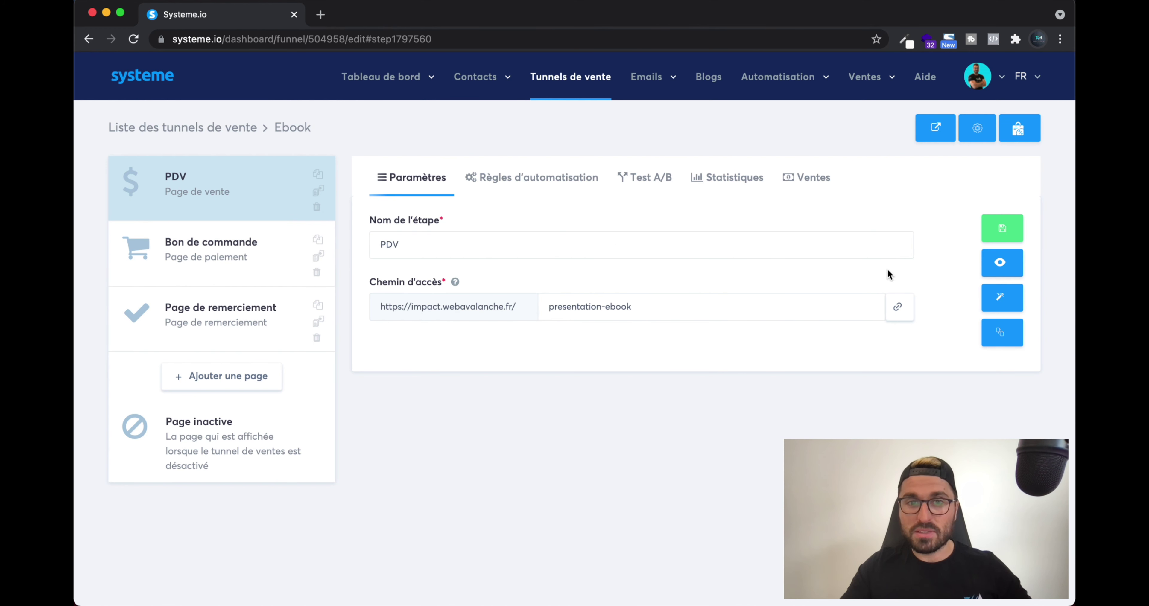
Set the Page de remerciement step's access path to "merci-achat-ebook" and save the step.
{"action": "left_click", "coordinate": [241, 329]}
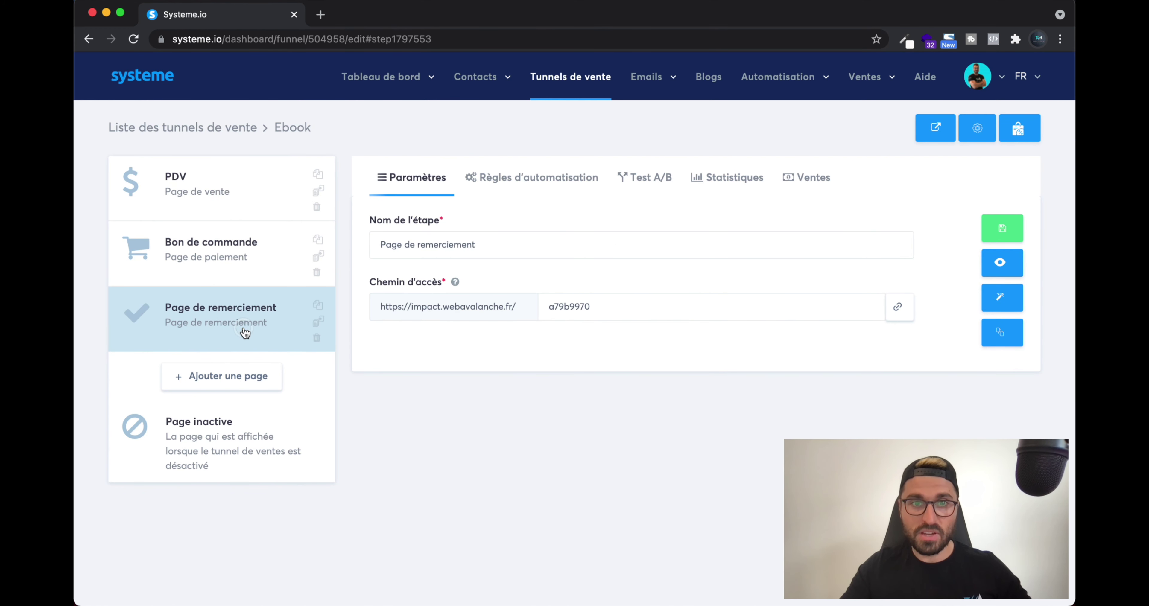
{"action": "double_click", "coordinate": [573, 316]}
{"action": "type", "text": "merci-achat-ebook"}
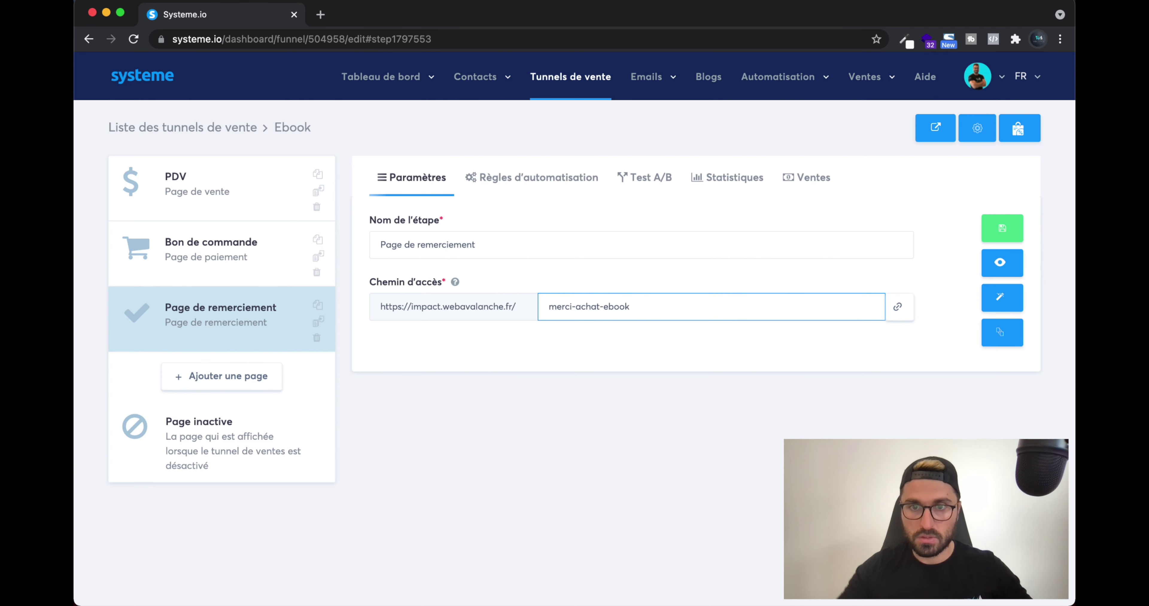
{"action": "left_click", "coordinate": [996, 228]}
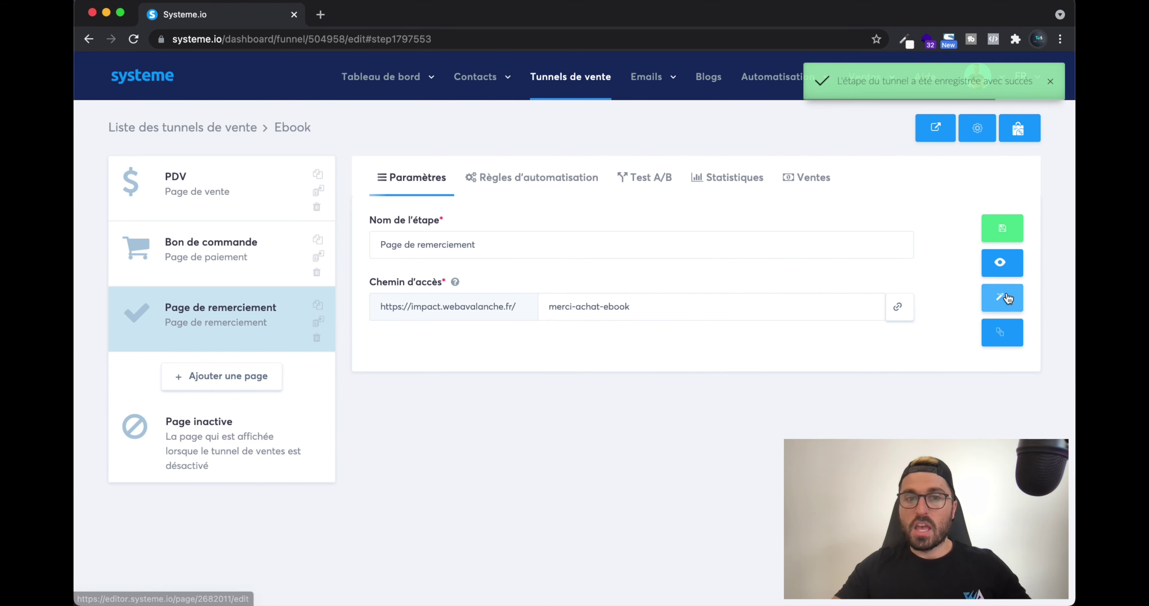
Open the thank-you page in the editor to examine its order summary and Facebook group invitation, then save and exit.
{"action": "left_click", "coordinate": [1006, 296]}
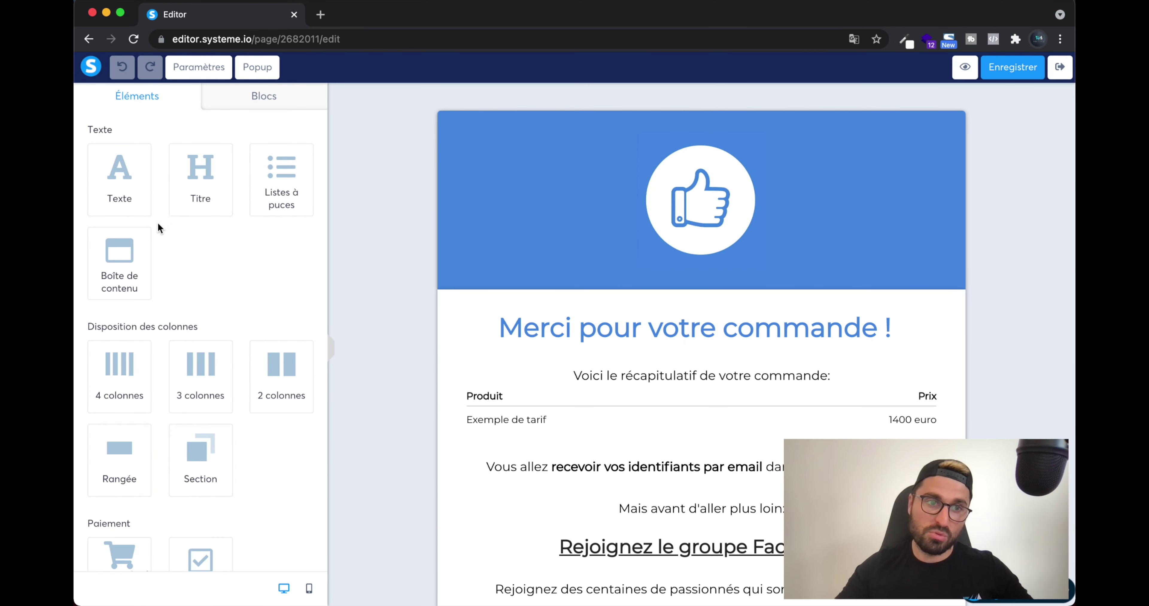
{"action": "scroll", "coordinate": [714, 329], "scroll_direction": "down", "scroll_amount": 3}
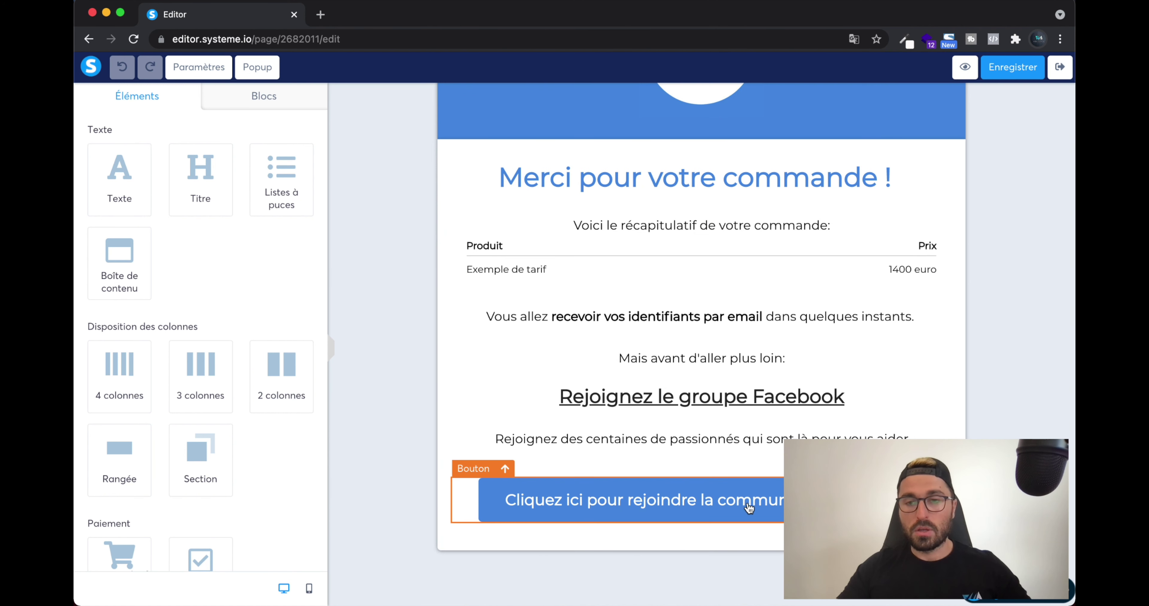
{"action": "scroll", "coordinate": [707, 197], "scroll_direction": "up", "scroll_amount": 4}
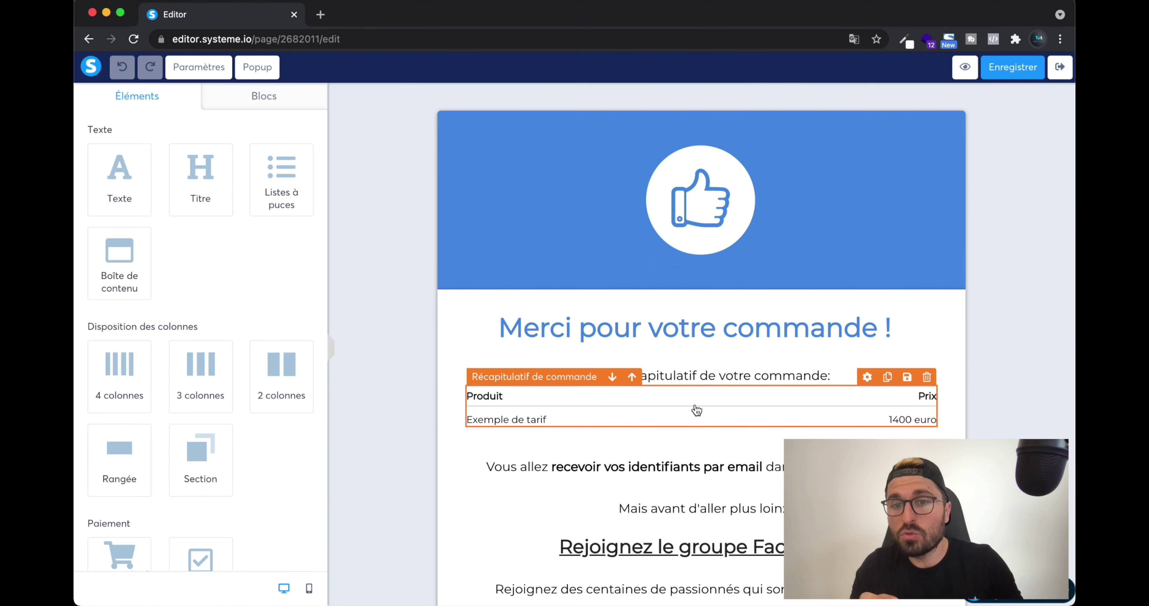
{"action": "left_click", "coordinate": [1012, 66]}
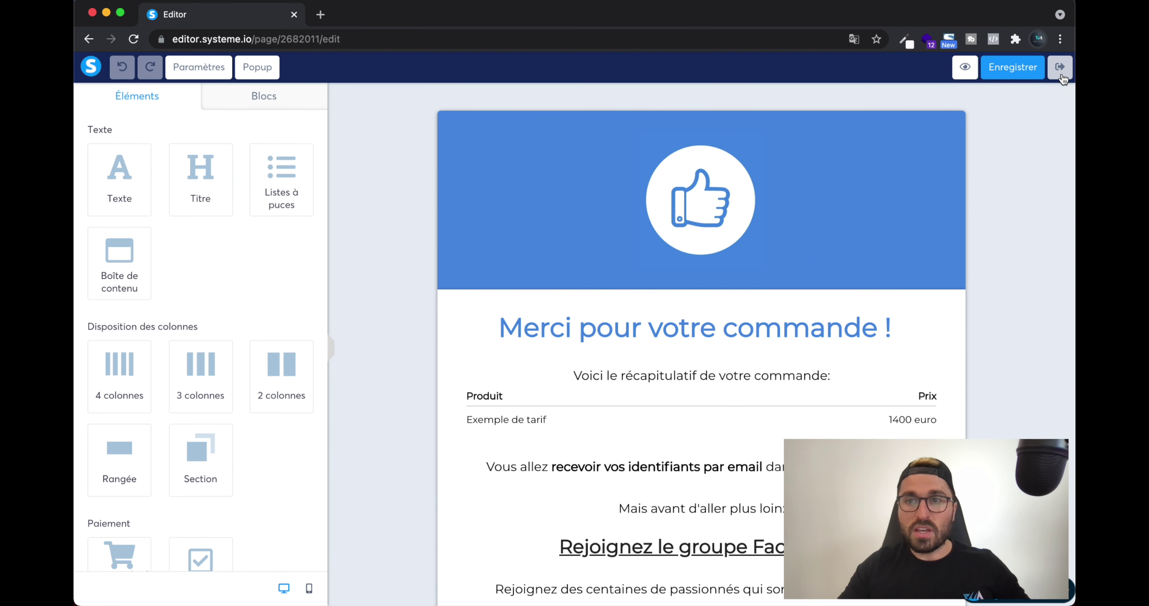
{"action": "left_click", "coordinate": [1060, 71]}
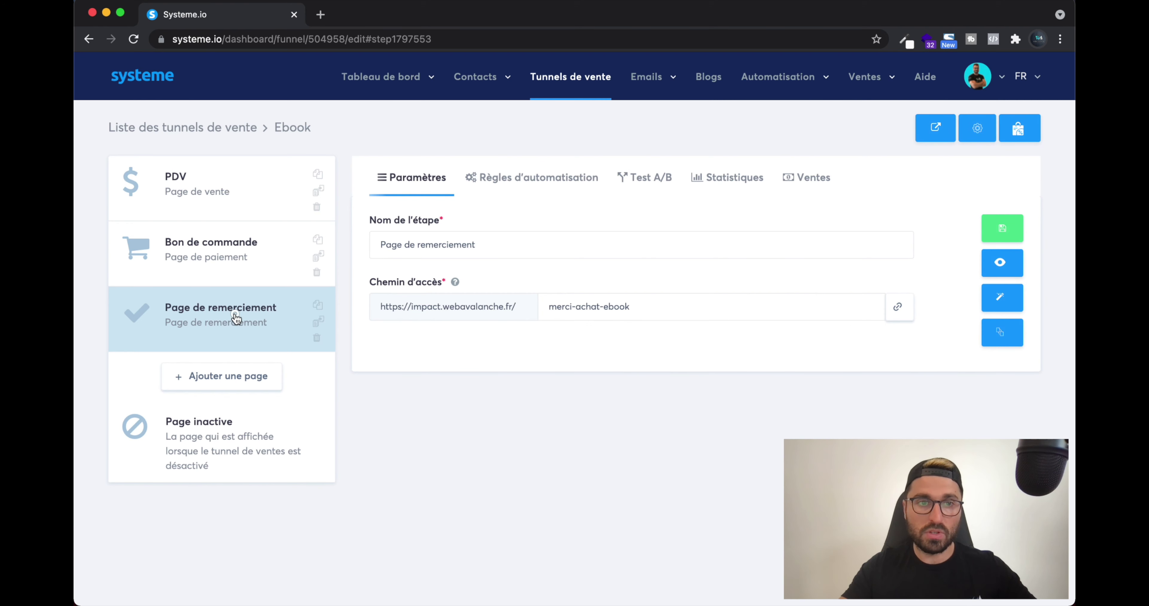
Reopen the thank-you page in the editor and delete the entire text block about login details below the order summary.
{"action": "left_click", "coordinate": [1017, 301]}
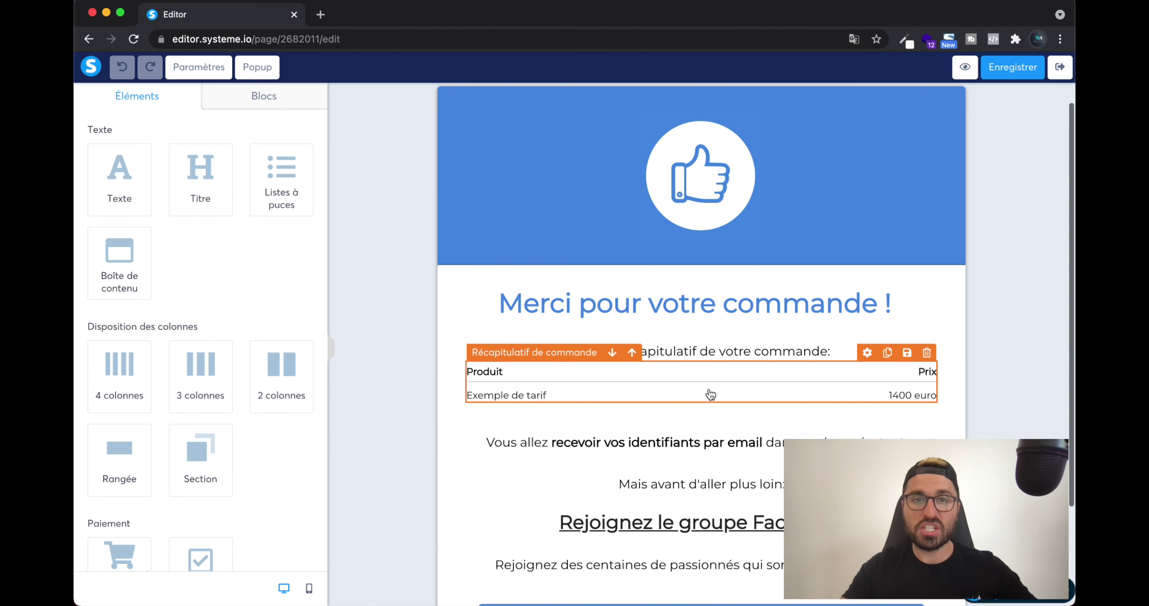
{"action": "scroll", "coordinate": [710, 395], "scroll_direction": "down", "scroll_amount": 2}
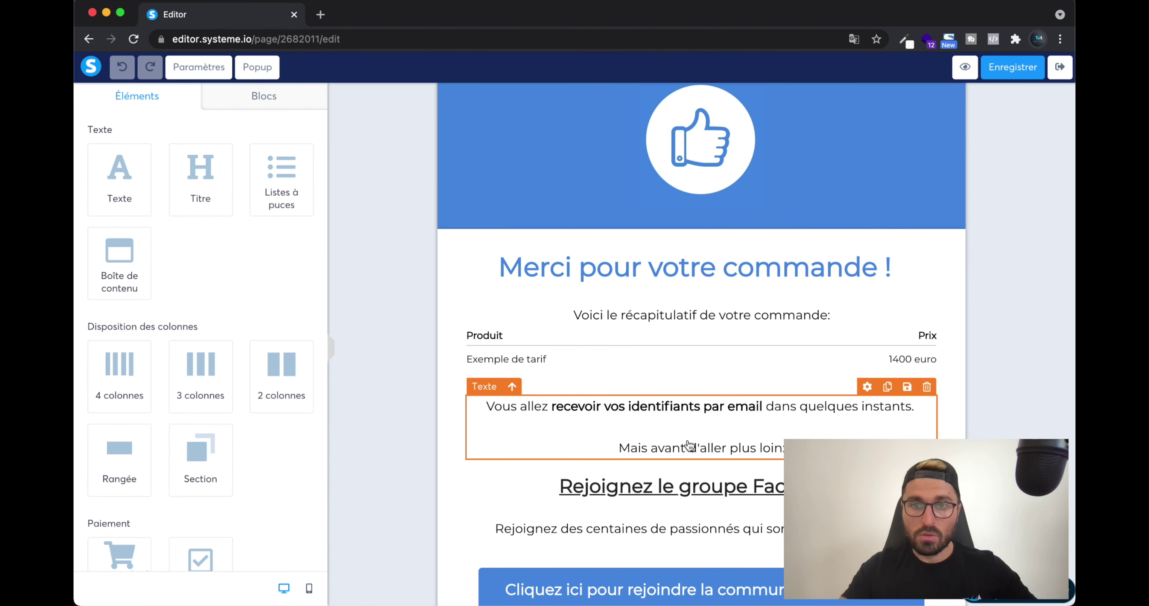
{"action": "left_click", "coordinate": [693, 426]}
{"action": "key", "text": "super+a"}
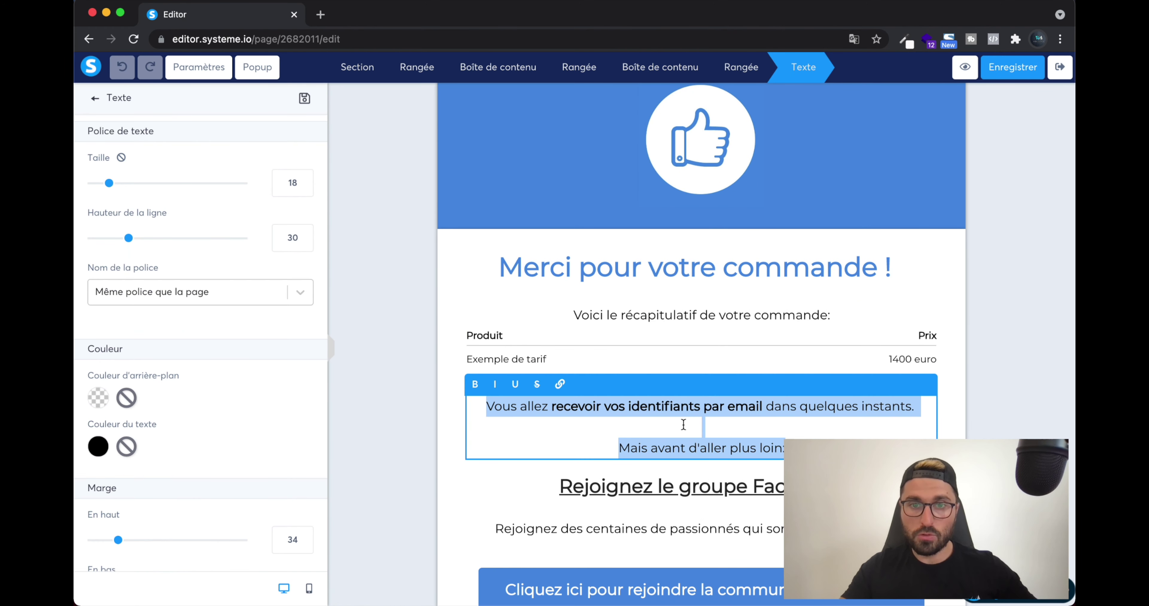
{"action": "left_click", "coordinate": [671, 427]}
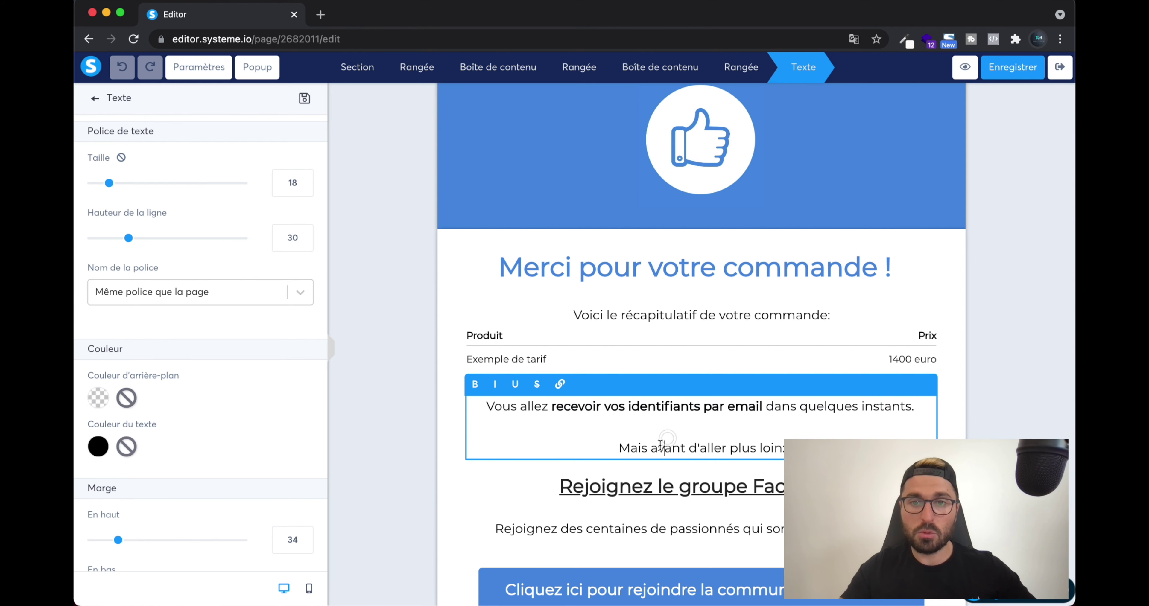
{"action": "double_click", "coordinate": [661, 451]}
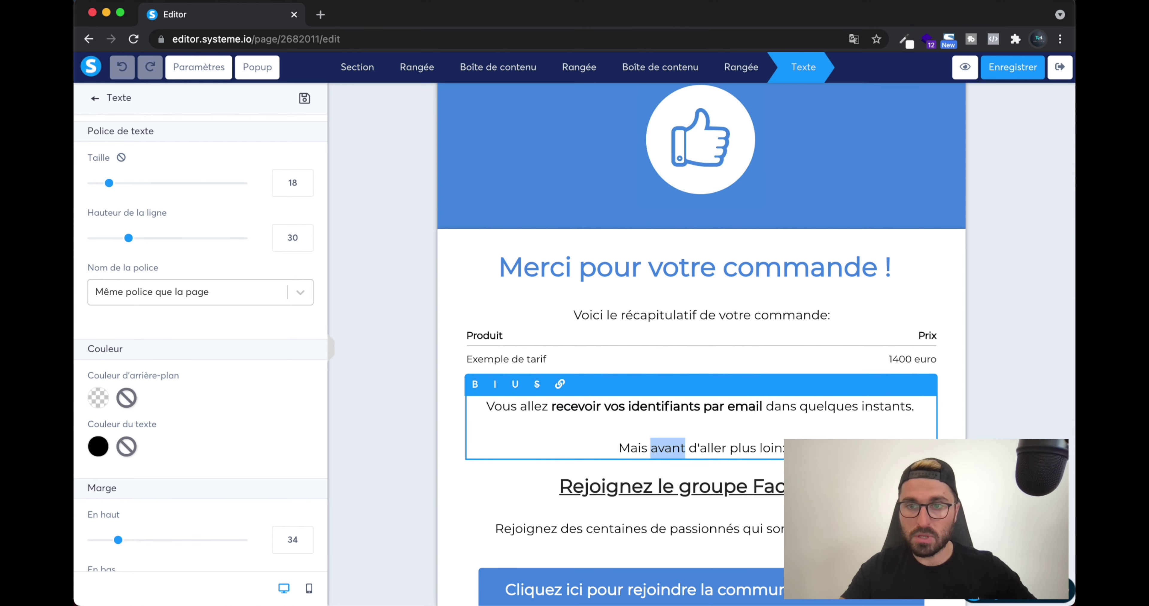
{"action": "triple_click", "coordinate": [566, 447]}
{"action": "key", "text": "BackSpace"}
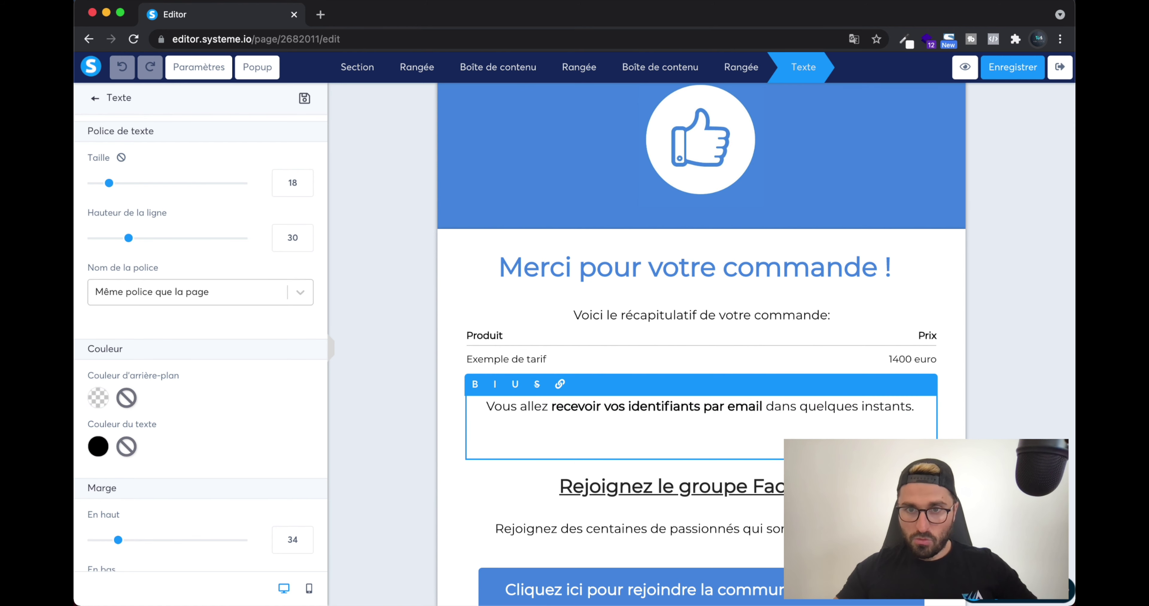
{"action": "key", "text": "BackSpace"}
{"action": "key", "text": "super+a"}
{"action": "key", "text": "BackSpace"}
Write "CLIQUER ICI POUR TÉLÉCHARGER VOTRE EBOOK" in the emptied text block below the order summary.
{"action": "type", "text": "CLI"}
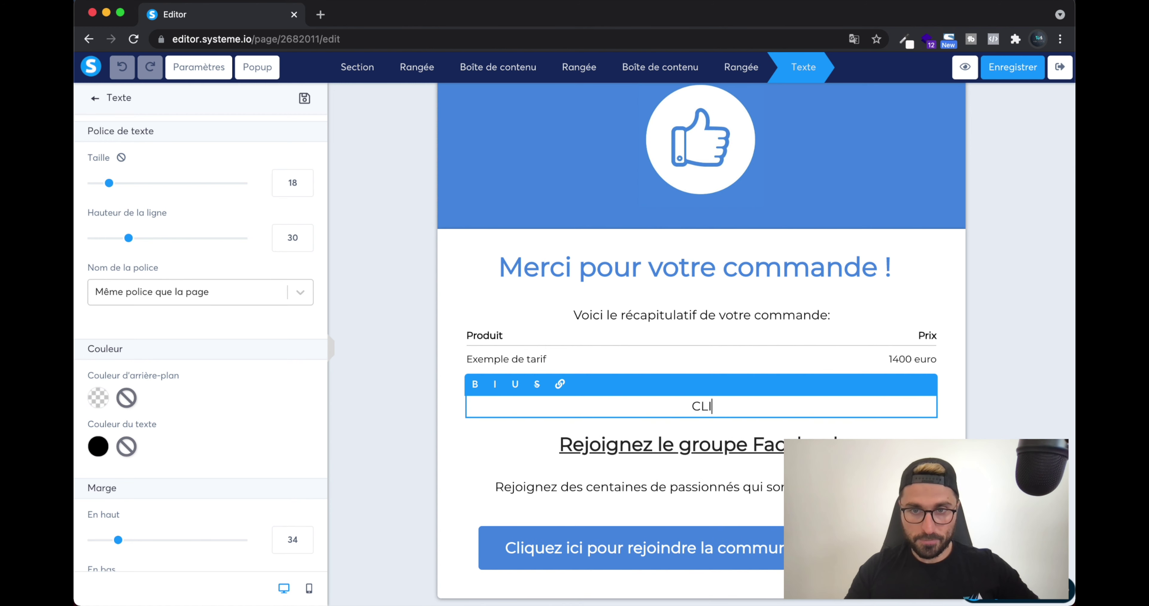
{"action": "type", "text": "QUER ICI"}
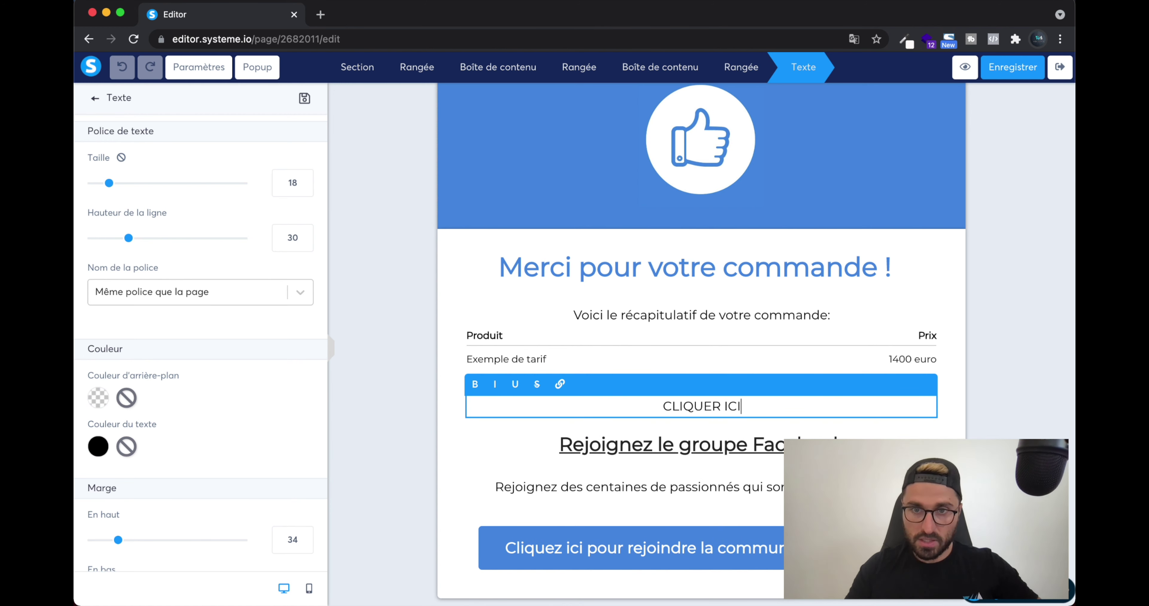
{"action": "type", "text": " POUR "}
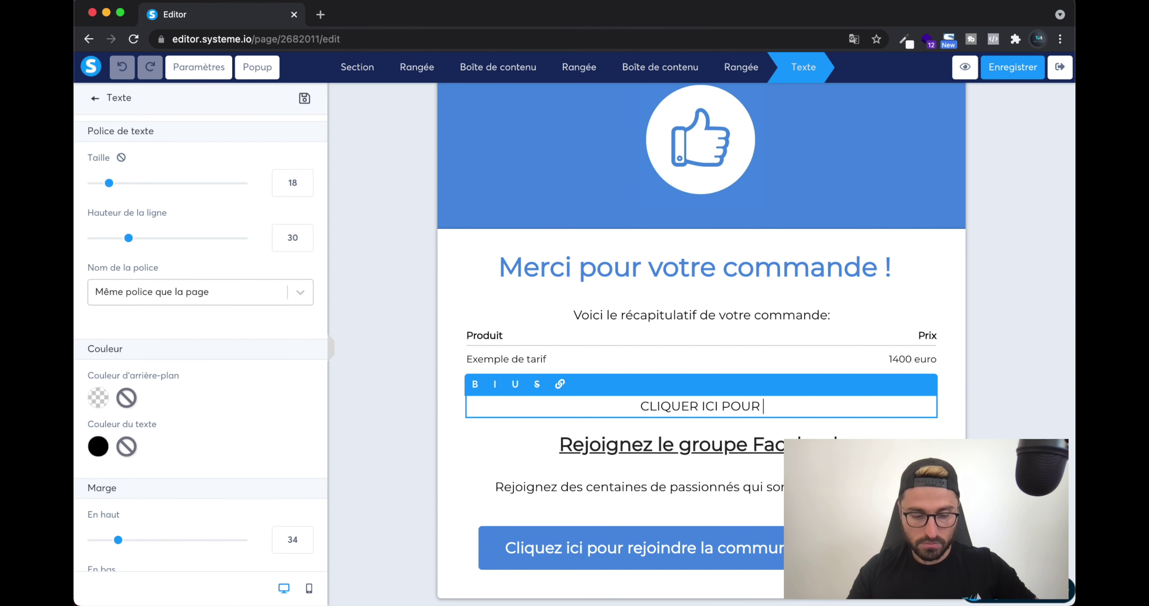
{"action": "type", "text": "TÉLÉCHARGER "}
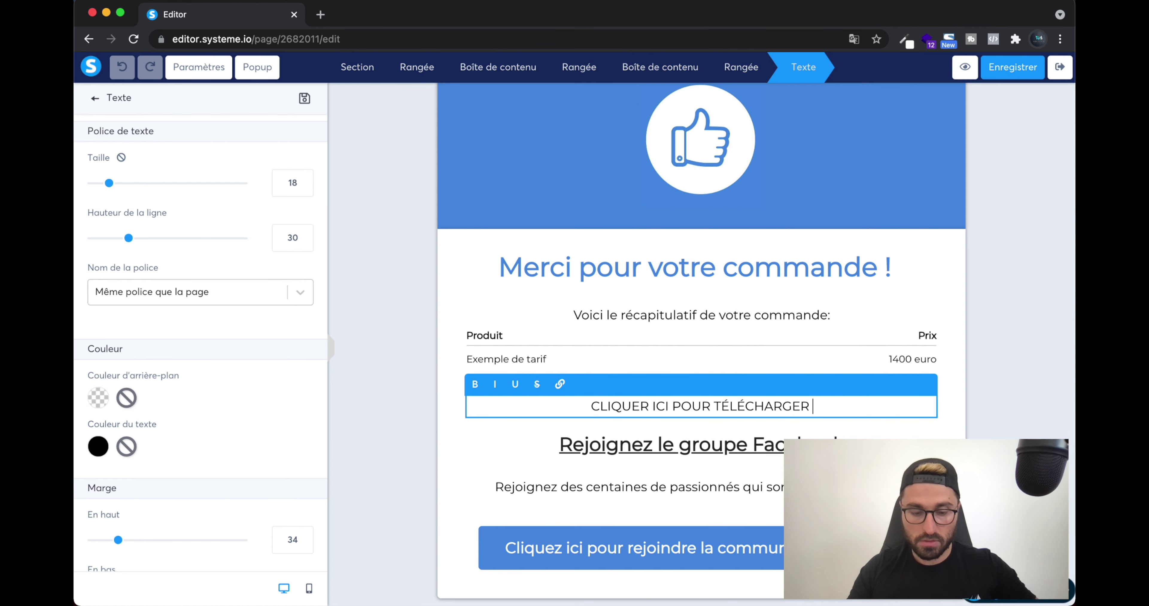
{"action": "type", "text": "VOTRE EB"}
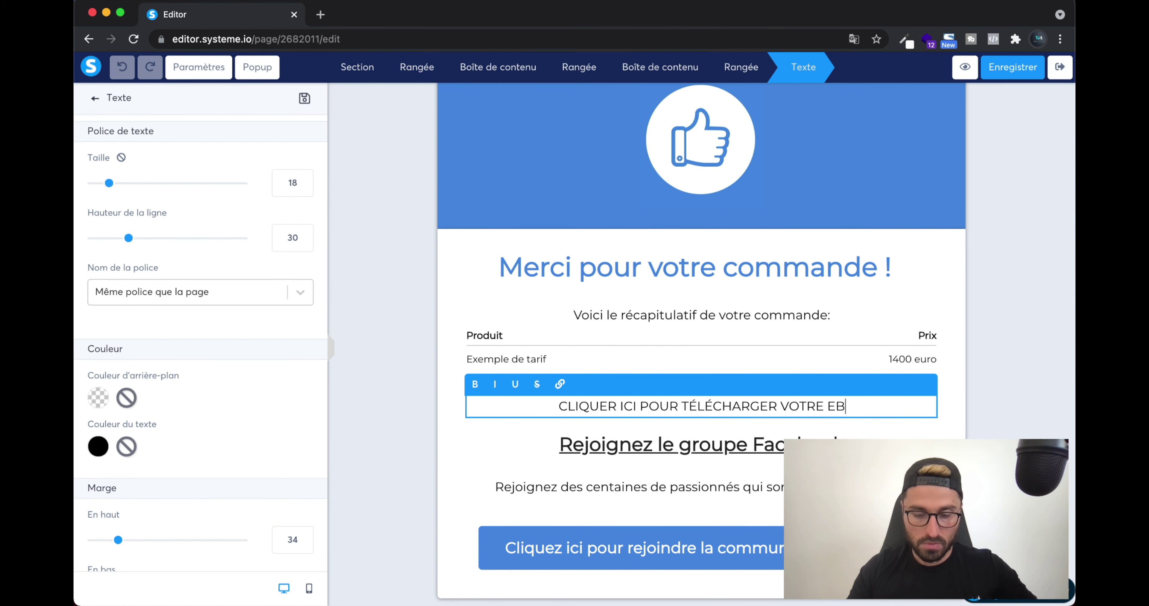
{"action": "type", "text": "OOK"}
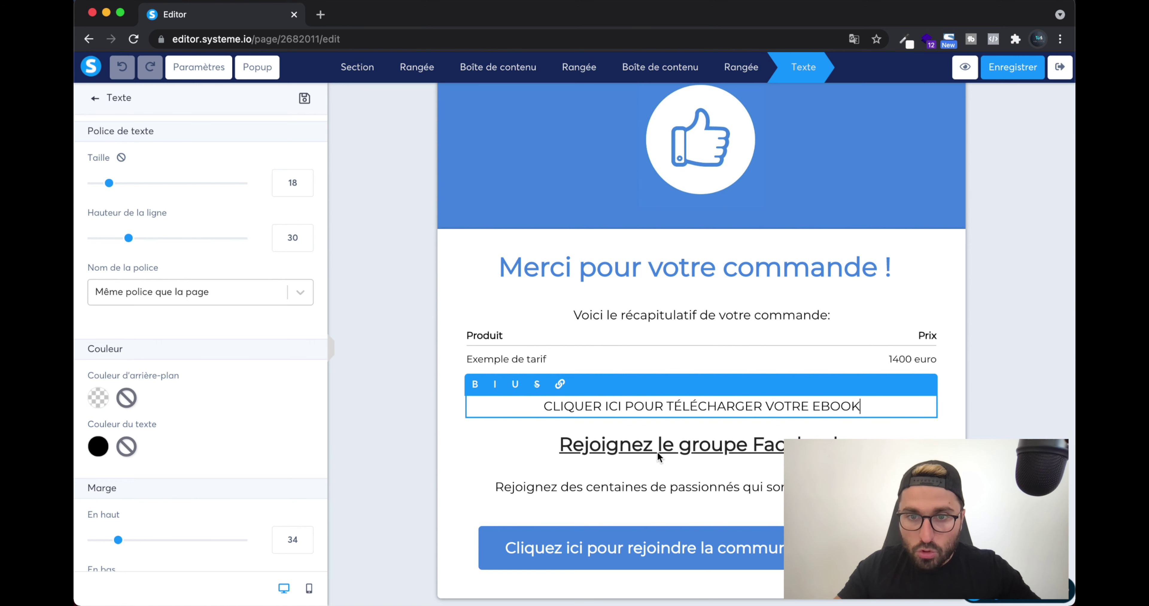
Change "CLIQUER" to "CLIQUEZ" in the ebook download line and make the whole line bold.
{"action": "triple_click", "coordinate": [698, 399]}
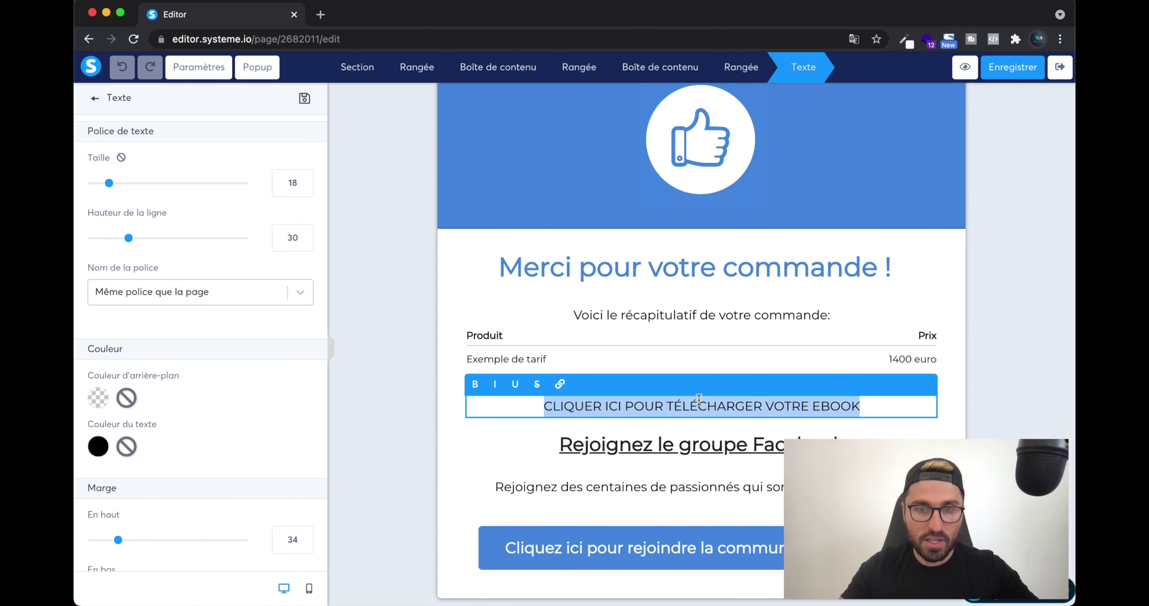
{"action": "left_click", "coordinate": [603, 404]}
{"action": "key", "text": "BackSpace"}
{"action": "type", "text": "Z"}
{"action": "key", "text": "super+a"}
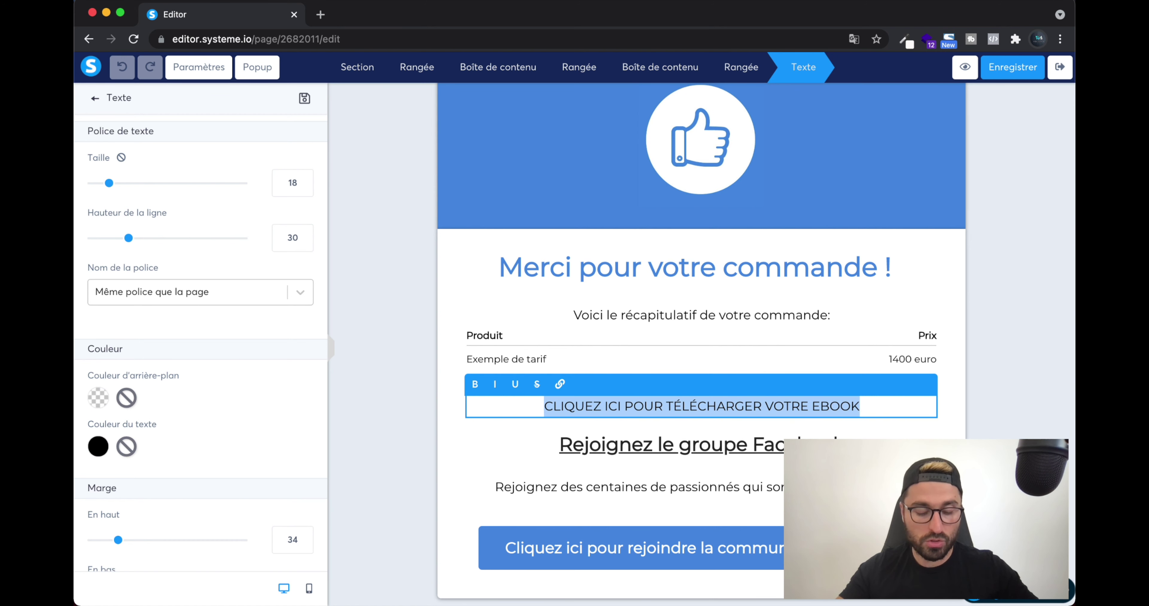
{"action": "left_click", "coordinate": [475, 385]}
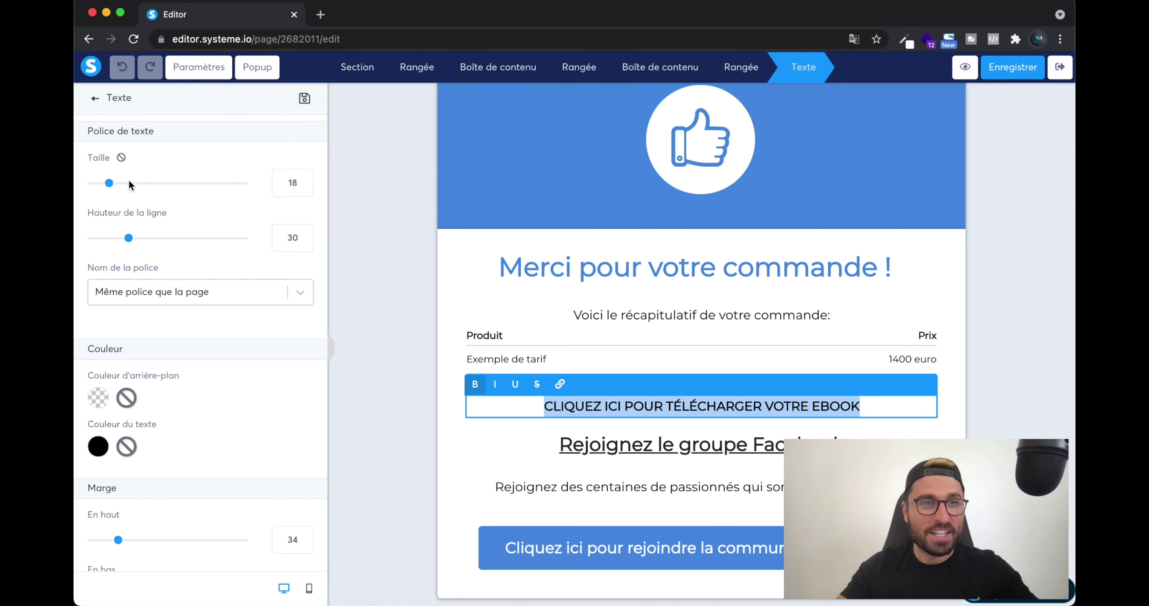
Enlarge the ebook download line to font size 30 and save the page.
{"action": "left_click_drag", "start_coordinate": [109, 183], "coordinate": [128, 183]}
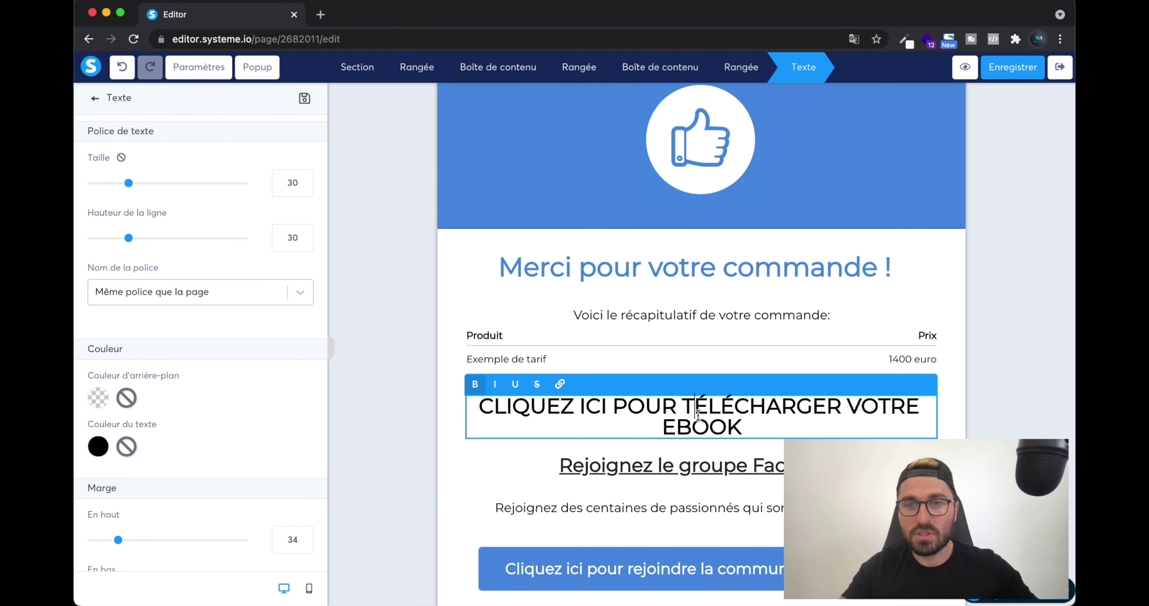
{"action": "triple_click", "coordinate": [716, 419]}
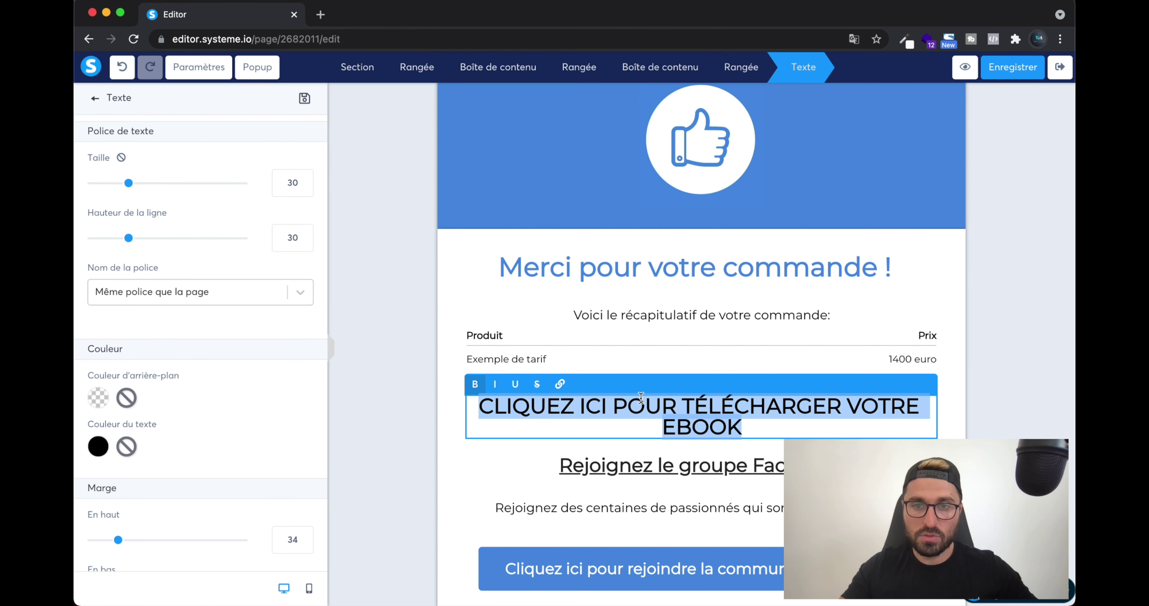
{"action": "left_click", "coordinate": [1013, 68]}
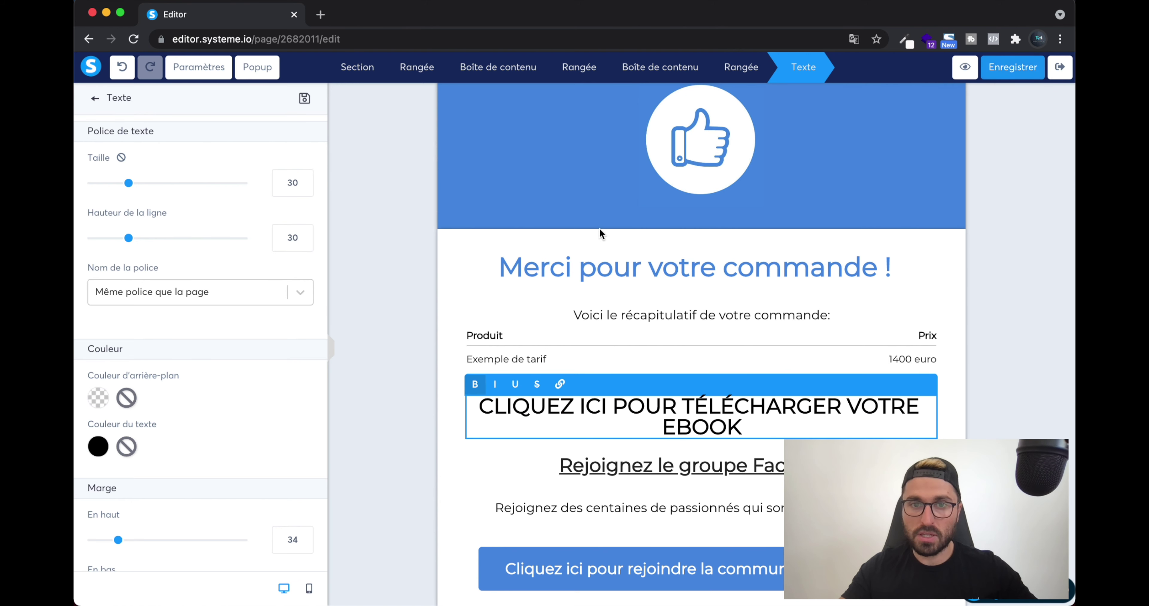
{"action": "triple_click", "coordinate": [579, 411]}
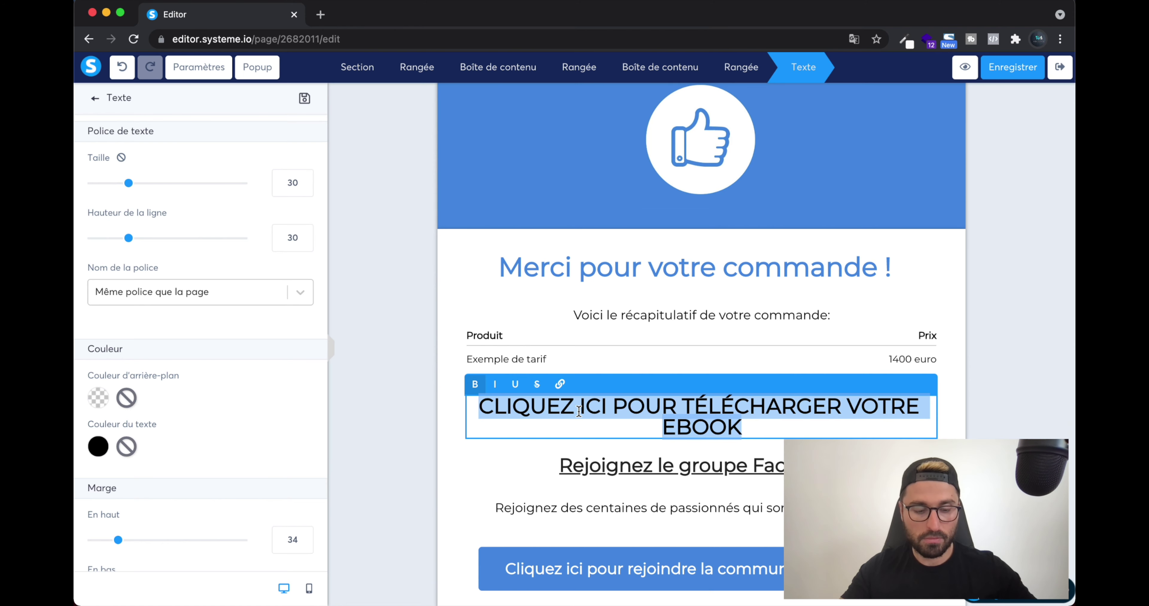
{"action": "left_click", "coordinate": [339, 339]}
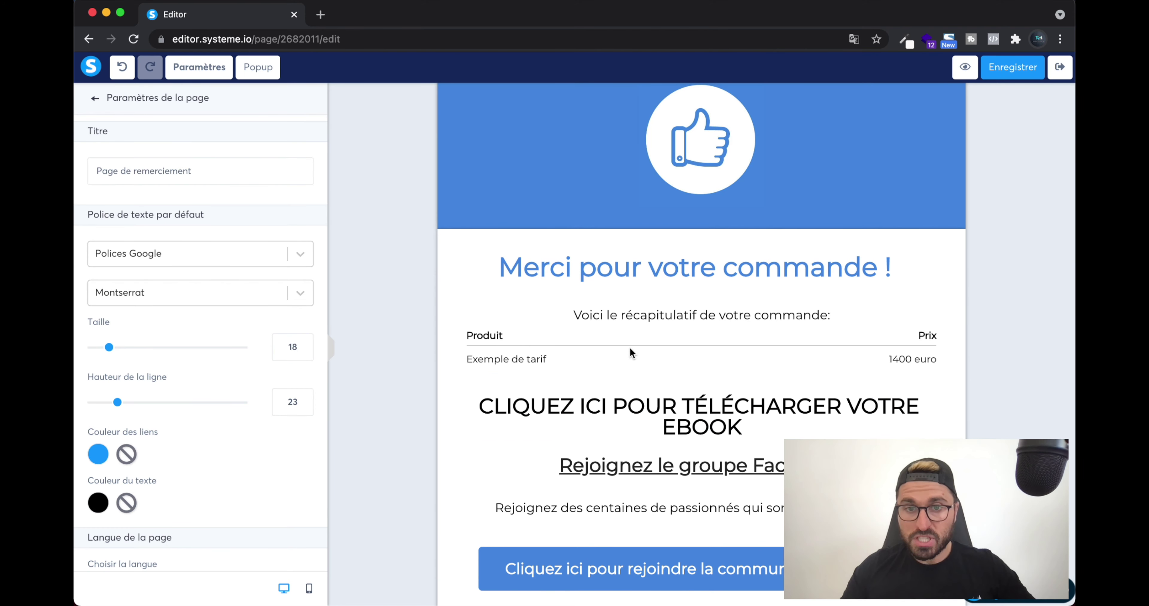
Show the desktop and preview EBOOK.pdf to check its content, then close the preview.
{"action": "key", "text": "F11"}
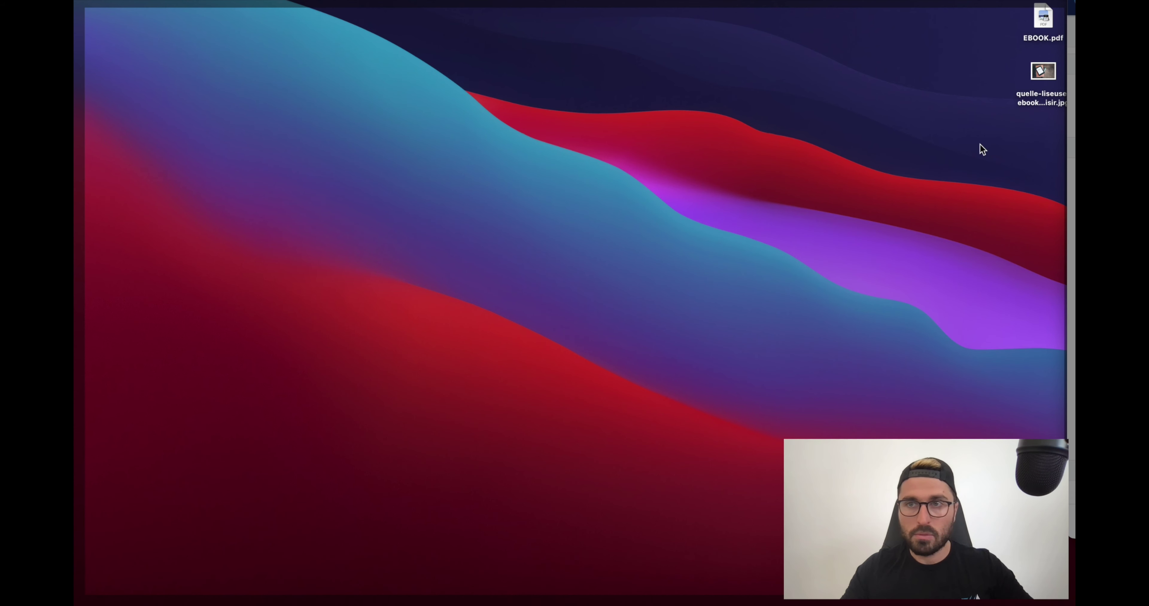
{"action": "left_click", "coordinate": [1045, 25]}
{"action": "key", "text": "space"}
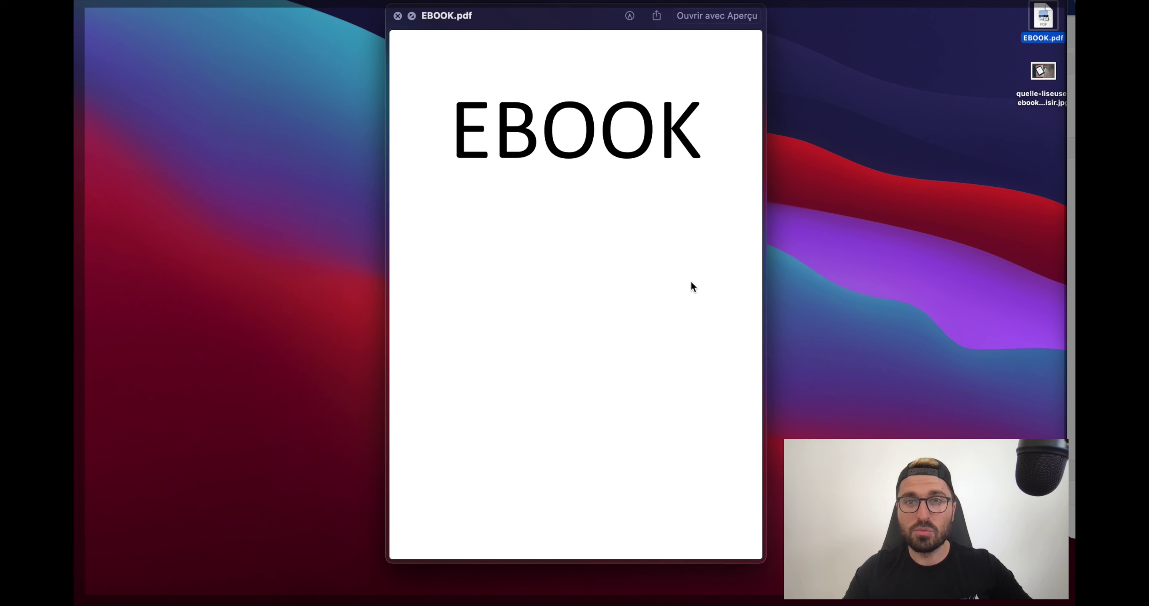
{"action": "key", "text": "space"}
{"action": "key", "text": "space"}
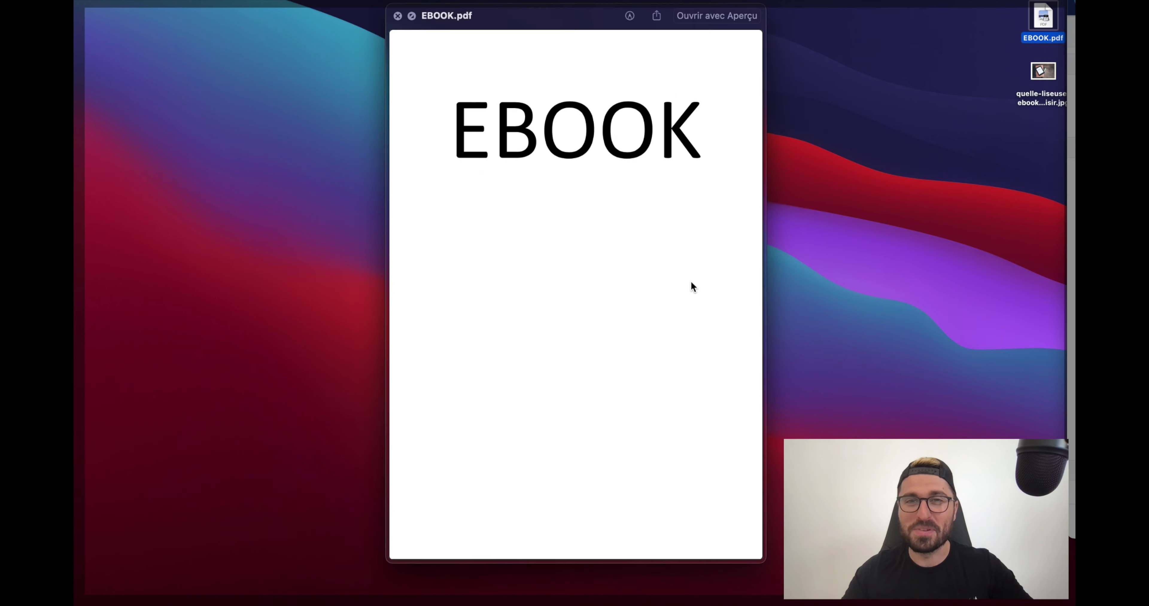
{"action": "key", "text": "space"}
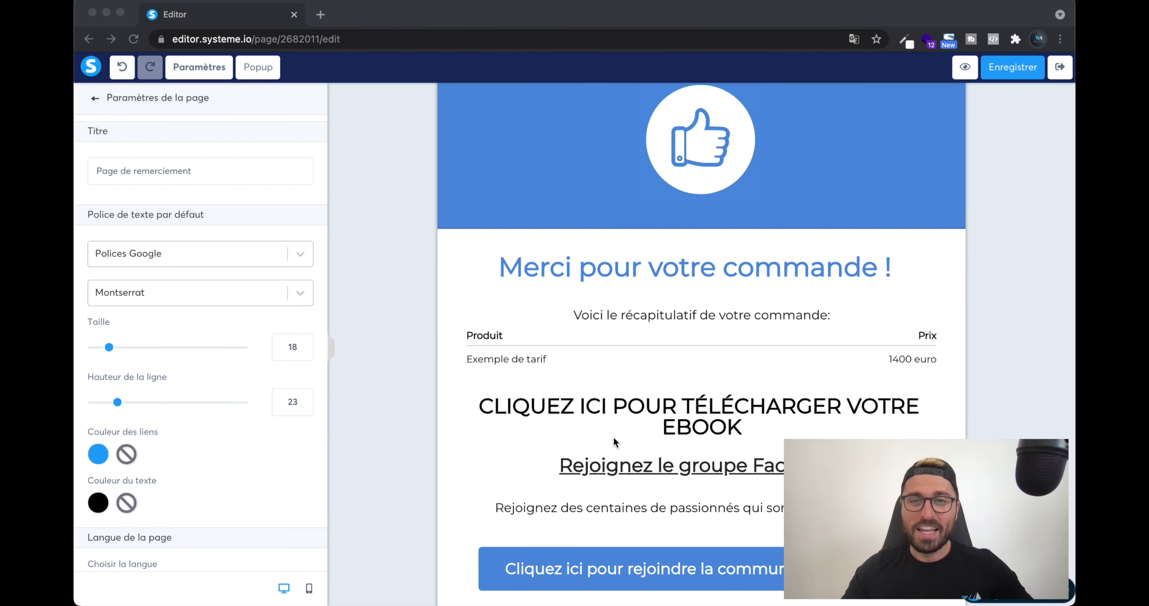
Link the whole ebook download line to EBOOK.pdf, uploading the file from the desktop, and save the link.
{"action": "left_click", "coordinate": [613, 438]}
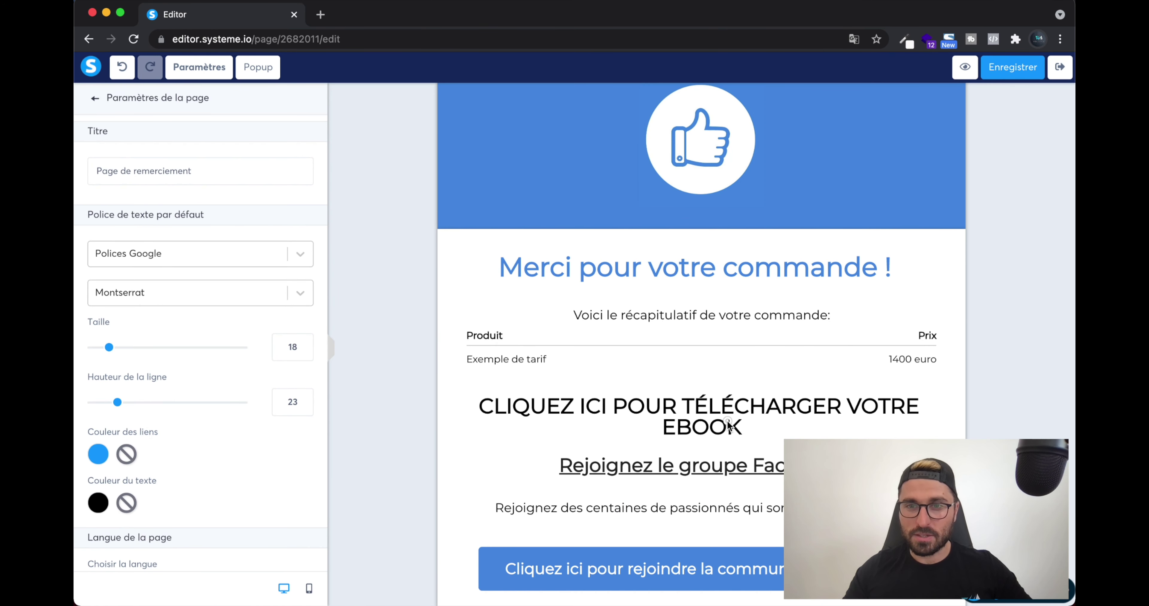
{"action": "double_click", "coordinate": [743, 427]}
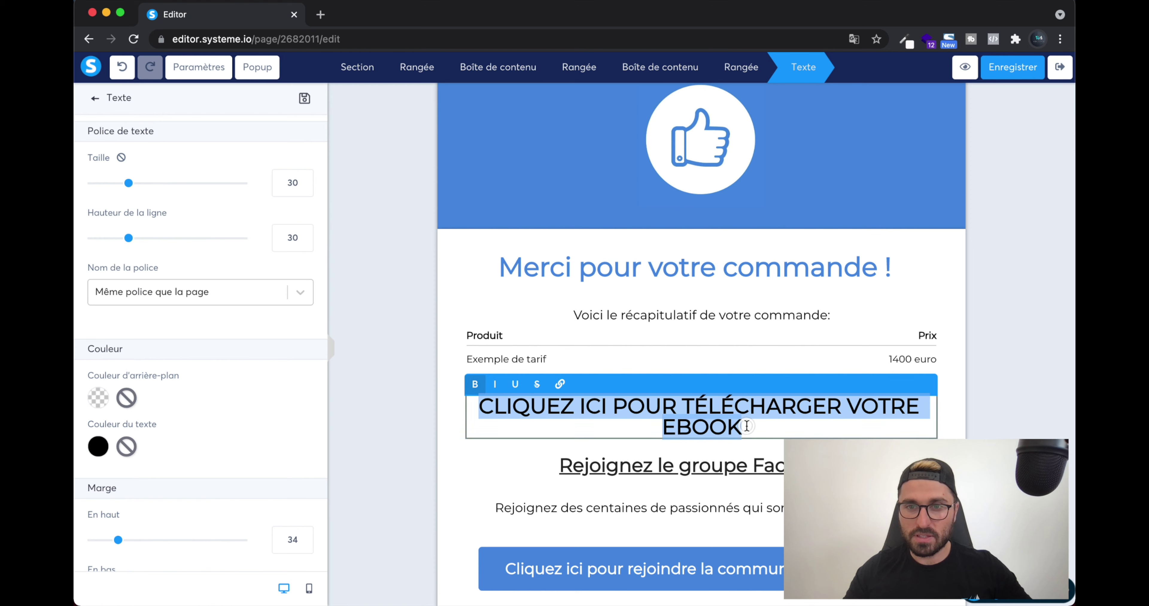
{"action": "left_click", "coordinate": [558, 385]}
{"action": "left_click", "coordinate": [565, 384]}
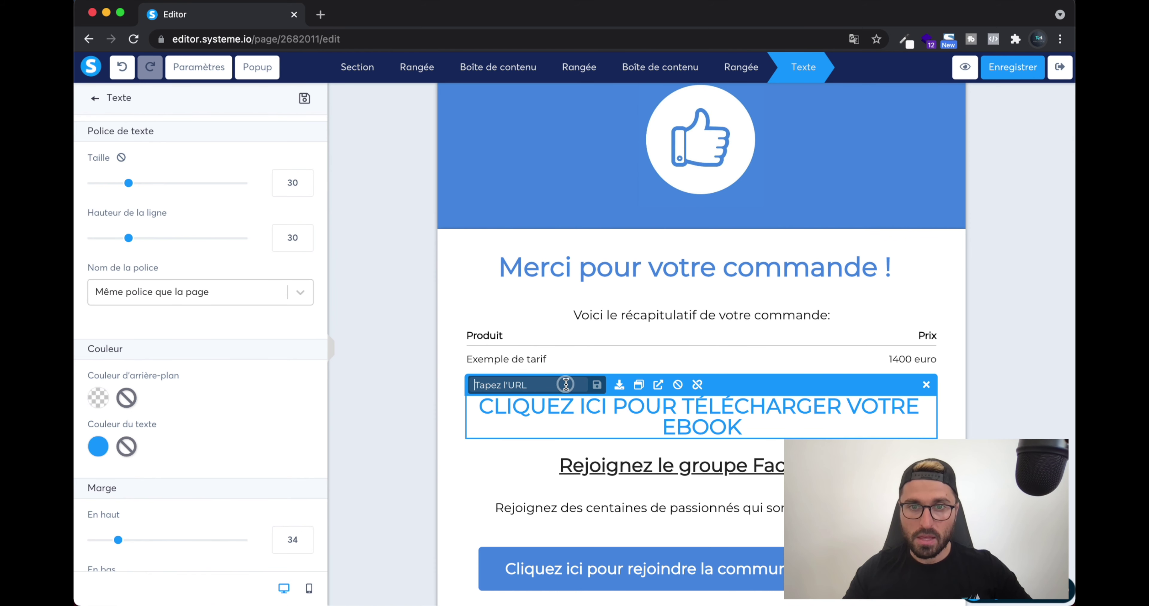
{"action": "left_click", "coordinate": [619, 385]}
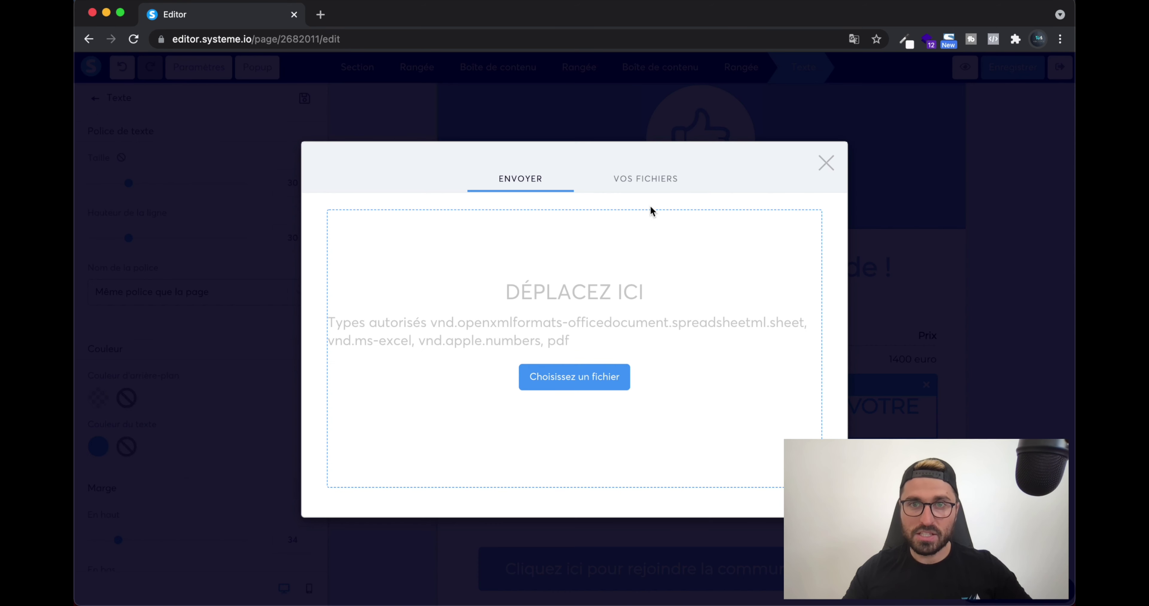
{"action": "left_click", "coordinate": [577, 381]}
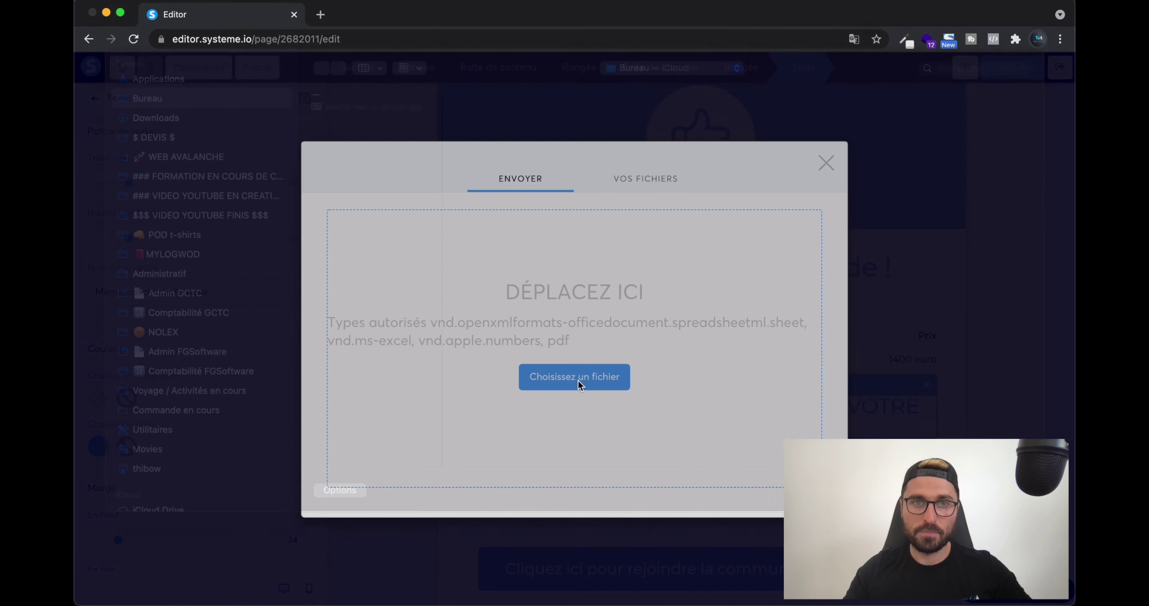
{"action": "left_click", "coordinate": [208, 122]}
{"action": "double_click", "coordinate": [340, 125]}
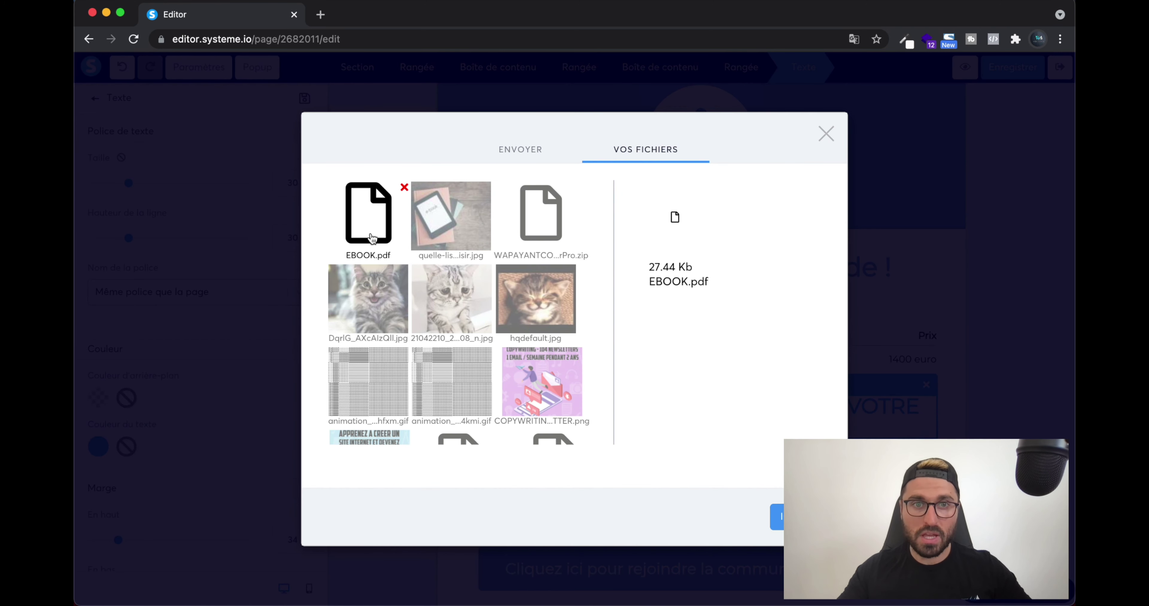
{"action": "left_click", "coordinate": [778, 517]}
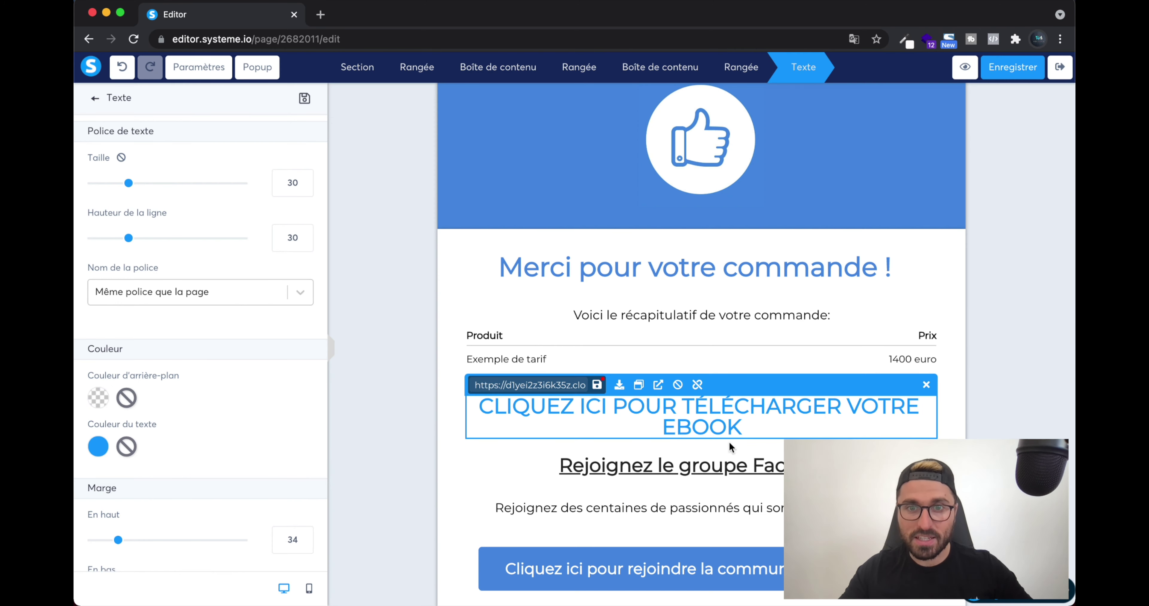
{"action": "left_click", "coordinate": [598, 386]}
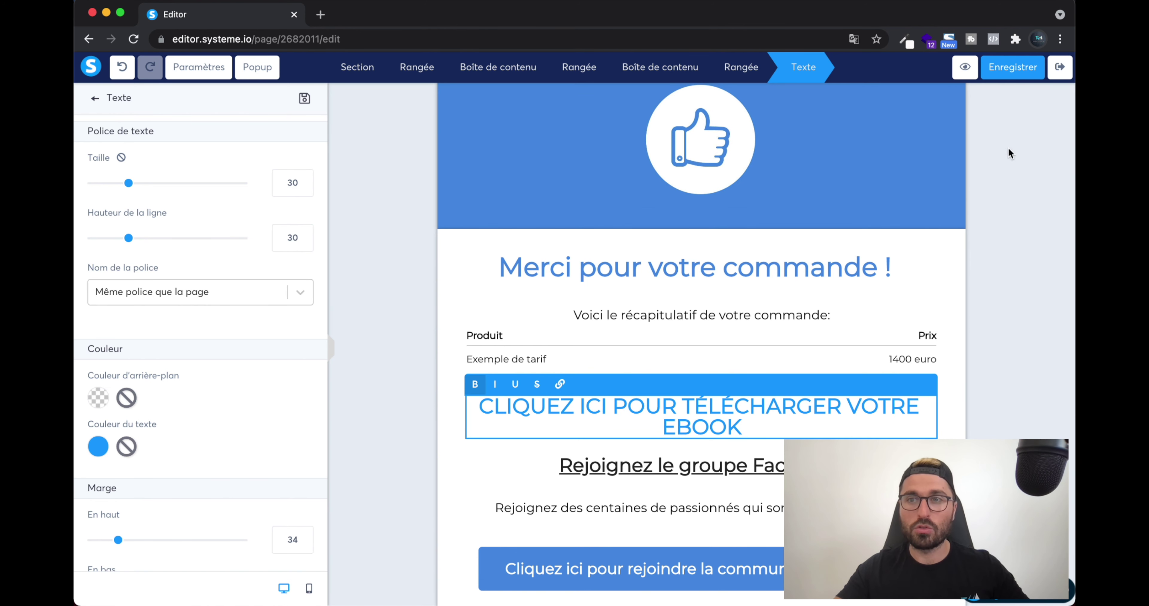
Exit the page editor and save the PDV sales page step of the Ebook funnel.
{"action": "left_click", "coordinate": [1059, 68]}
{"action": "left_click", "coordinate": [229, 201]}
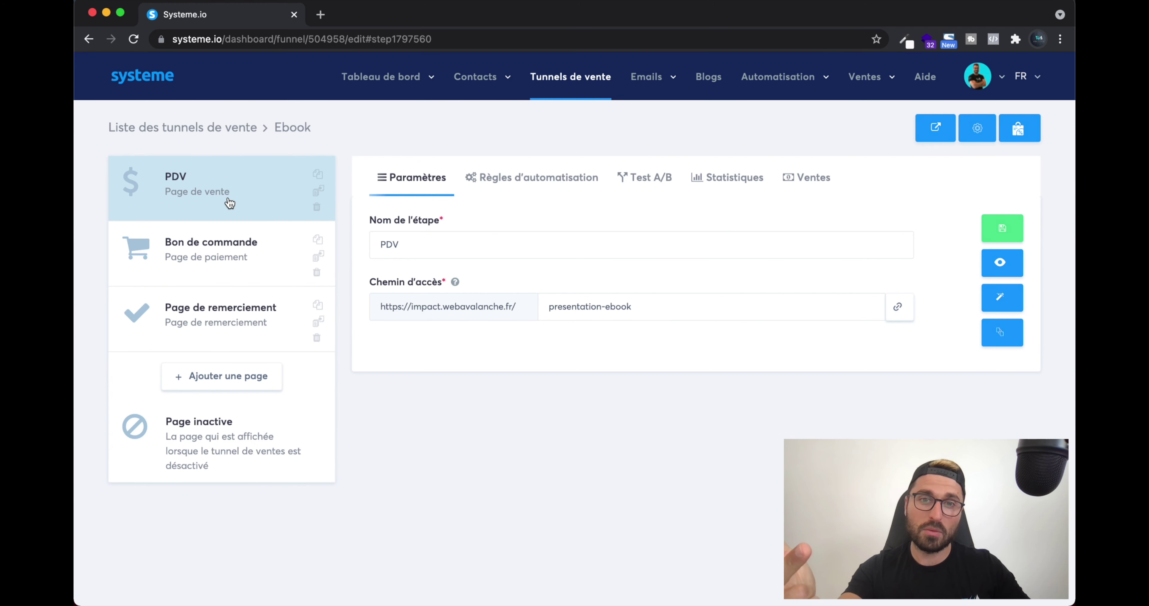
{"action": "left_click", "coordinate": [230, 201]}
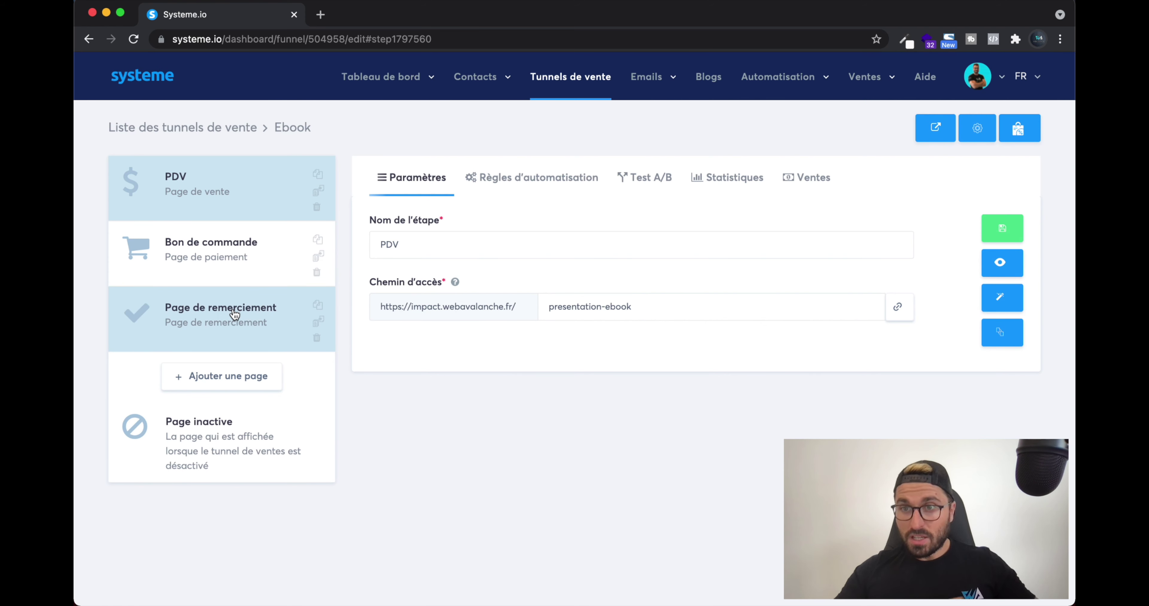
{"action": "left_click", "coordinate": [997, 232]}
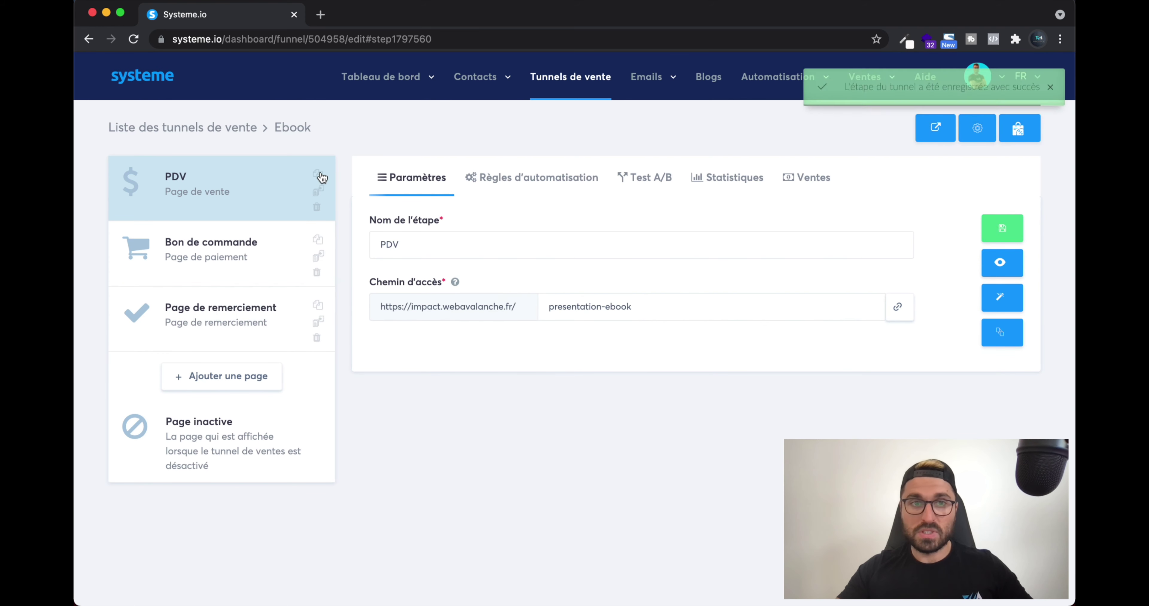
Copy the PDV page's public link, load it in a new browser tab and close that tab.
{"action": "left_click", "coordinate": [898, 309]}
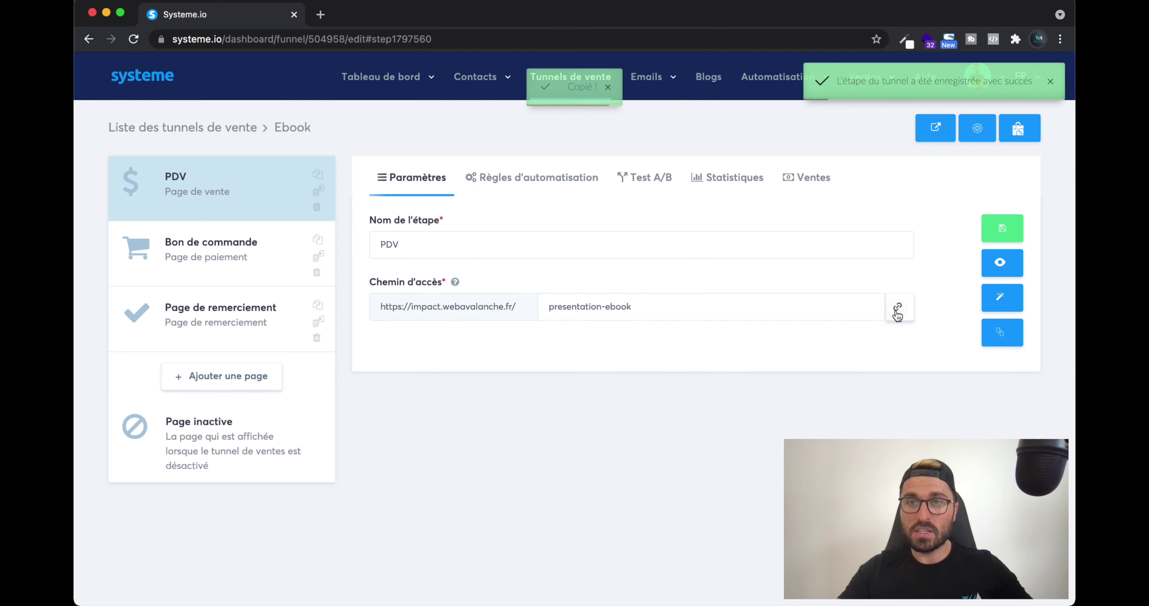
{"action": "left_click", "coordinate": [321, 16]}
{"action": "type", "text": "https://impact.webavalanche.fr/presentation-ebook"}
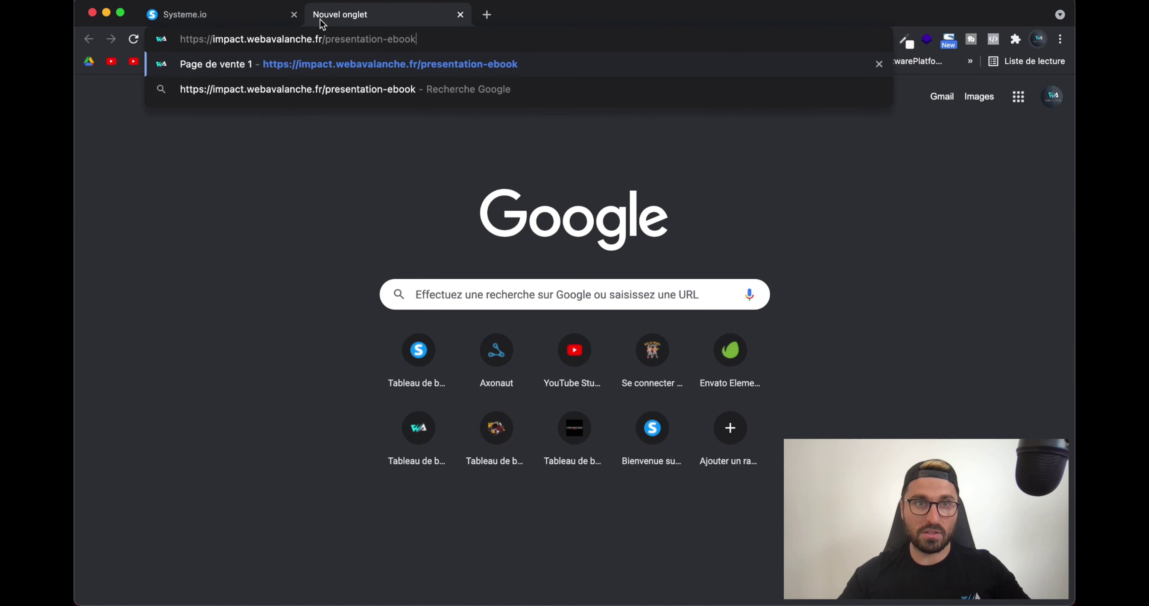
{"action": "key", "text": "Return"}
{"action": "key", "text": "super+w"}
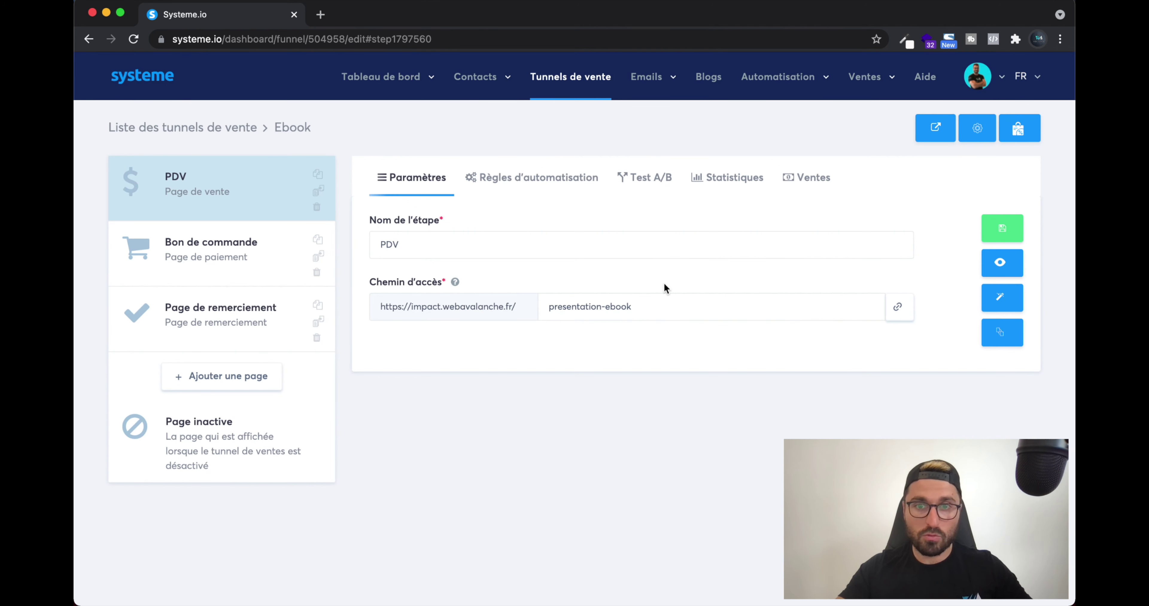
Open the public presentation-ebook sales page in a new tab and follow its purchase button to the order form.
{"action": "left_click", "coordinate": [898, 308]}
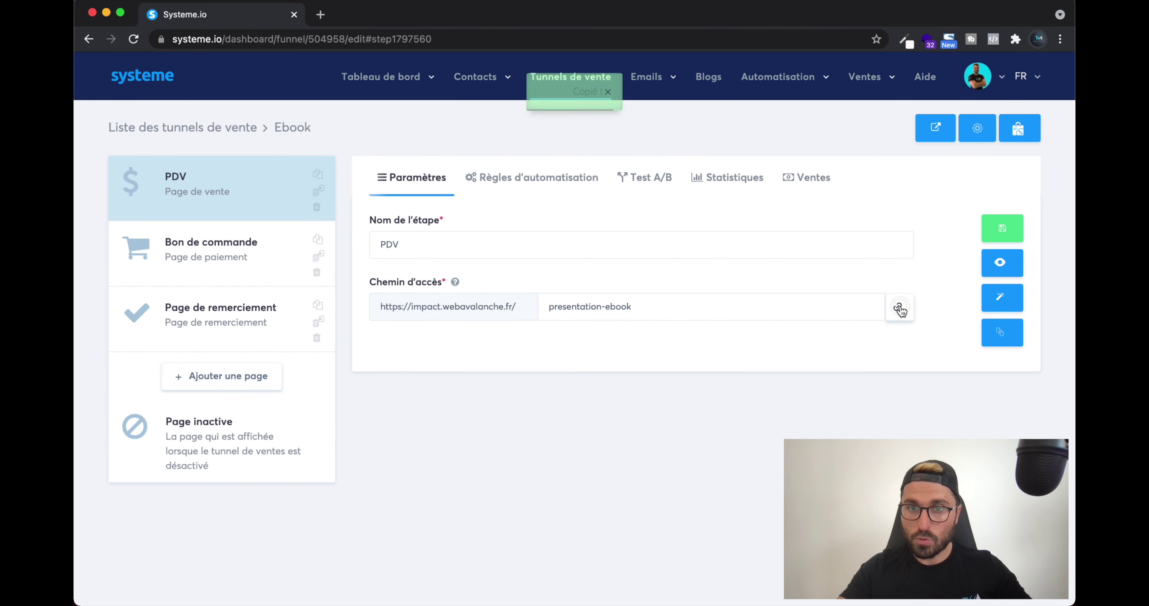
{"action": "left_click", "coordinate": [320, 14]}
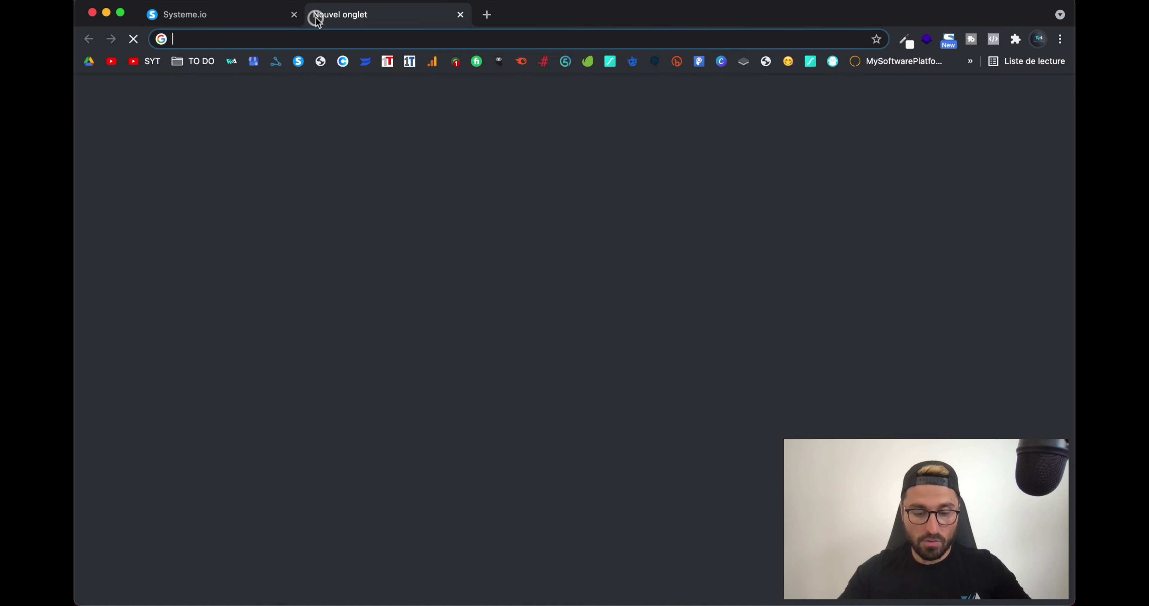
{"action": "type", "text": "https://impact.webavalanche.fr/presentation-ebook"}
{"action": "key", "text": "Return"}
{"action": "scroll", "coordinate": [471, 277], "scroll_direction": "down", "scroll_amount": 10}
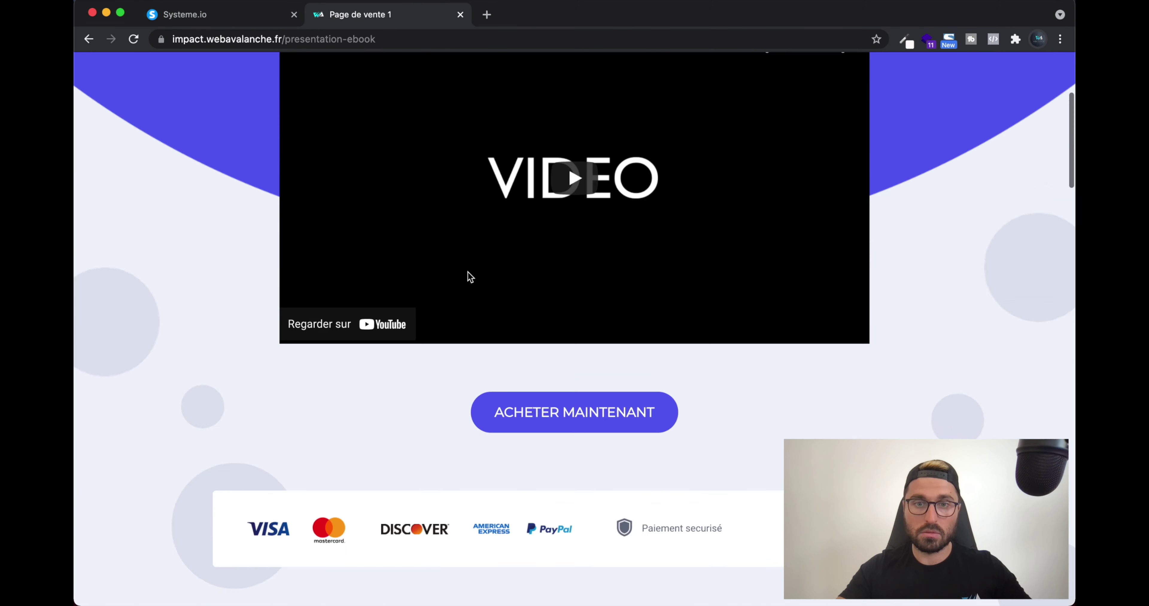
{"action": "left_click", "coordinate": [544, 205]}
{"action": "scroll", "coordinate": [544, 205], "scroll_direction": "down", "scroll_amount": 15}
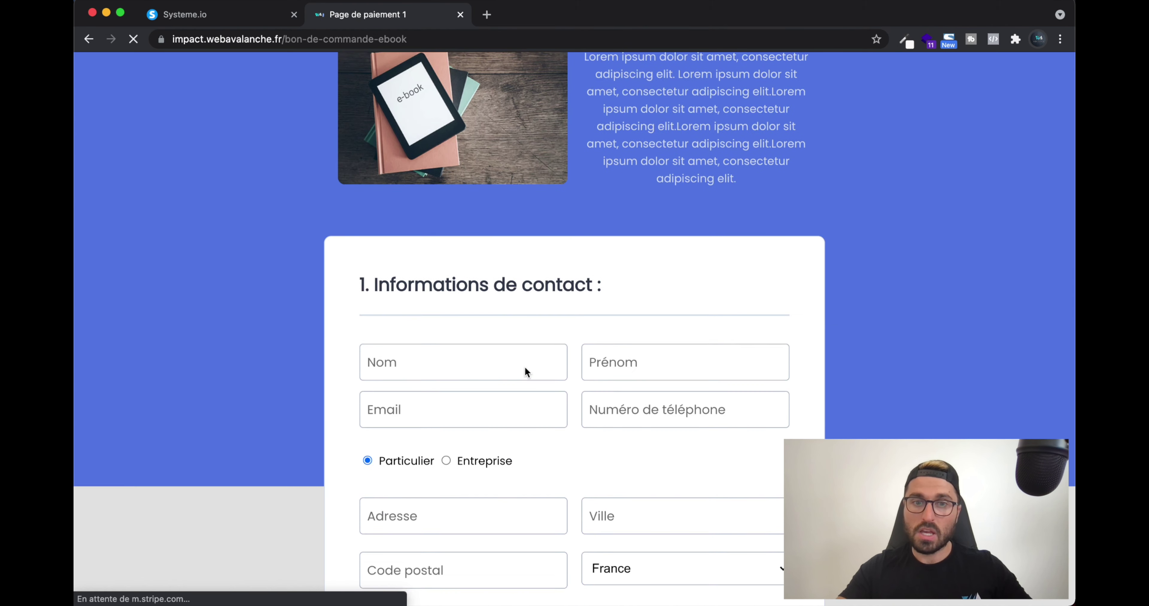
Submit the order form with empty fields to check its validation, then close the tab.
{"action": "scroll", "coordinate": [552, 505], "scroll_direction": "down", "scroll_amount": 8}
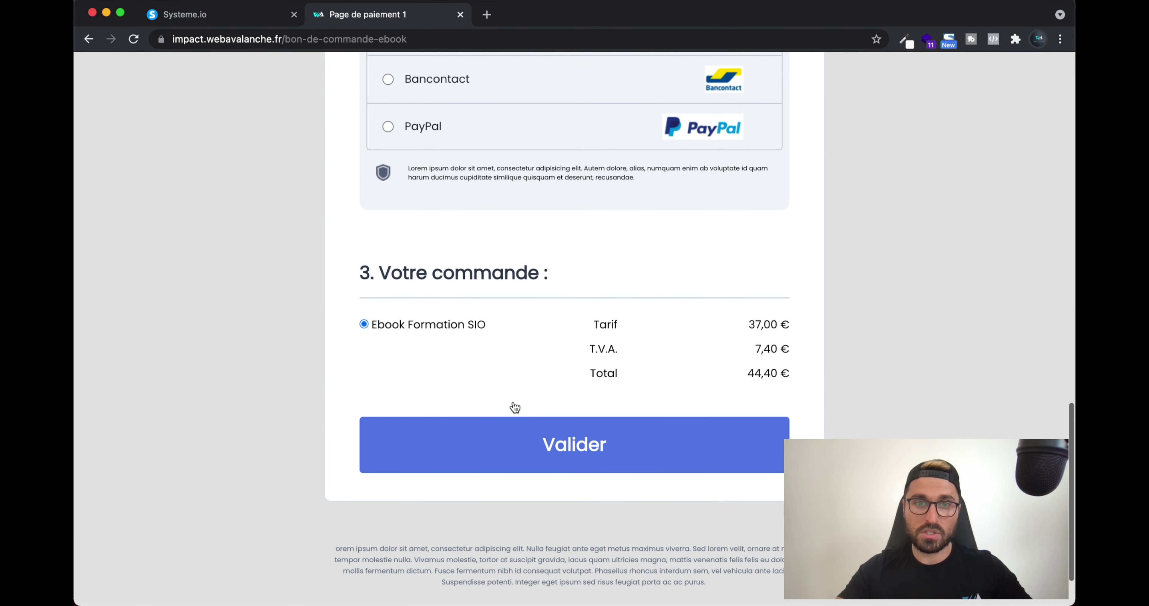
{"action": "left_click", "coordinate": [529, 427]}
{"action": "scroll", "coordinate": [453, 282], "scroll_direction": "up", "scroll_amount": 8}
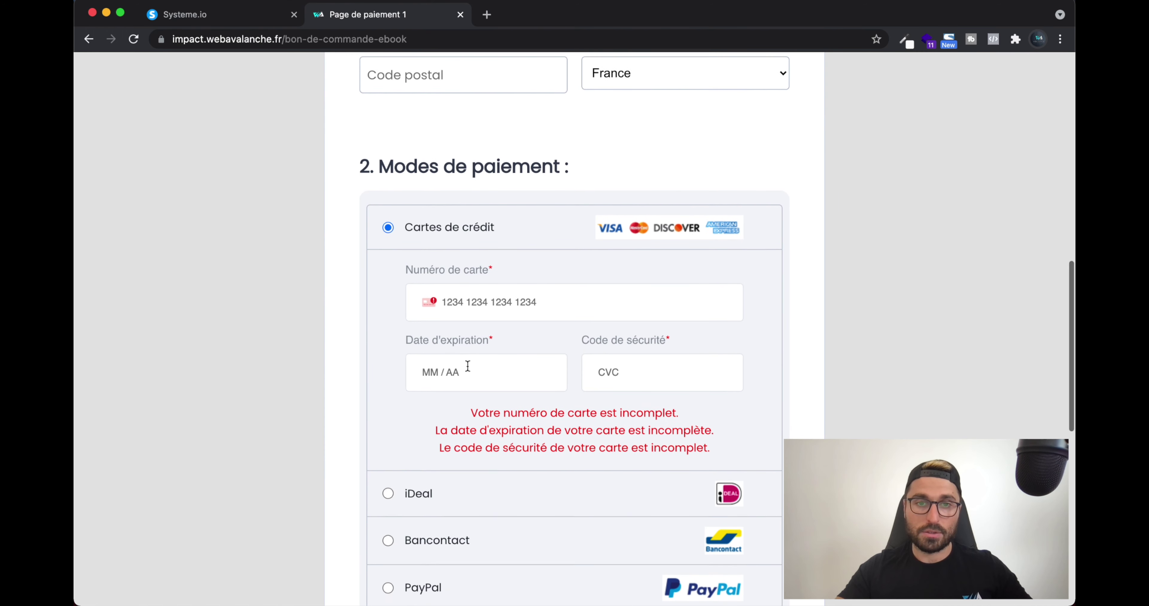
{"action": "scroll", "coordinate": [470, 357], "scroll_direction": "up", "scroll_amount": 1}
{"action": "middle_click", "coordinate": [400, 20]}
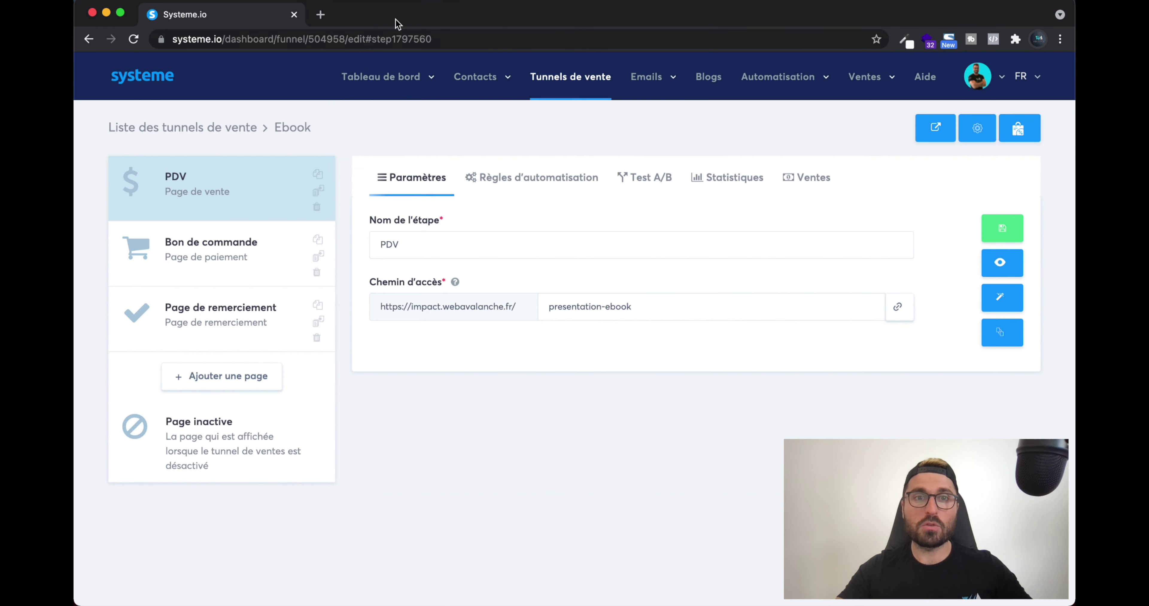
Copy the thank-you page's public link and open merci-achat-ebook in a private browsing window to view the download link.
{"action": "left_click", "coordinate": [218, 320]}
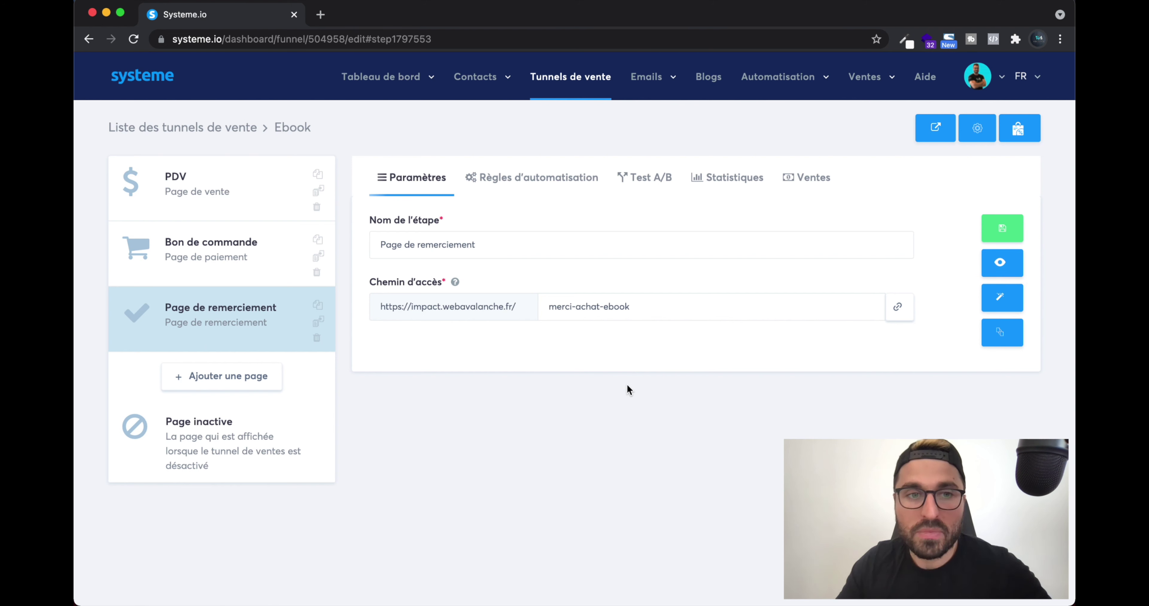
{"action": "left_click", "coordinate": [898, 306]}
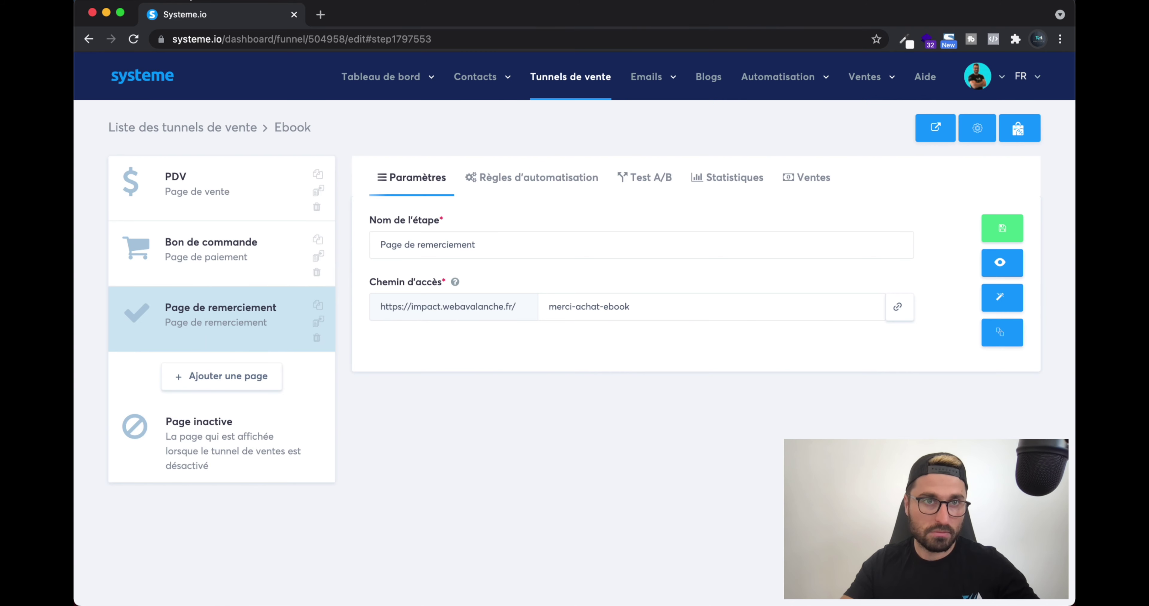
{"action": "left_click", "coordinate": [196, 1]}
{"action": "left_click", "coordinate": [214, 39]}
{"action": "type", "text": "https://impact.webavalanche.fr/merci-achat-ebook"}
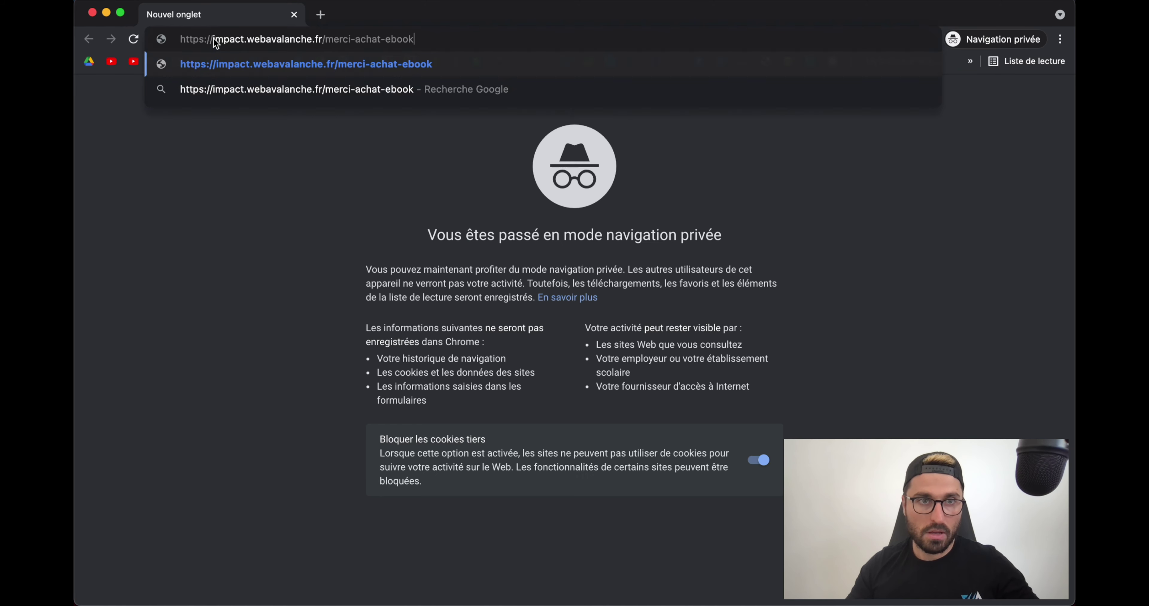
{"action": "key", "text": "Return"}
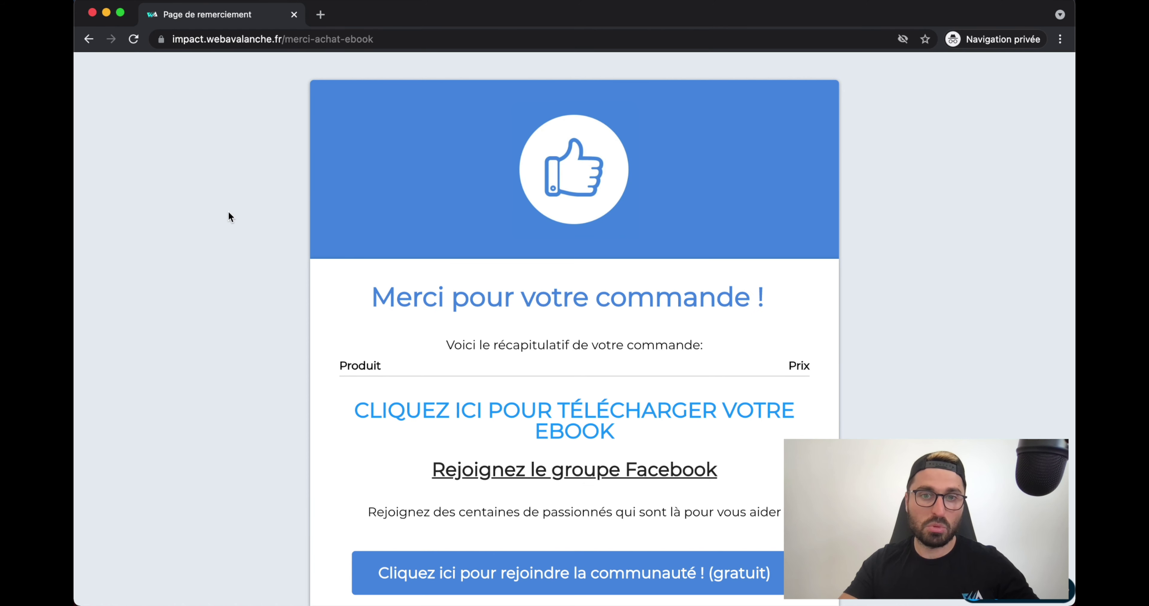
{"action": "scroll", "coordinate": [216, 357], "scroll_direction": "up", "scroll_amount": 3}
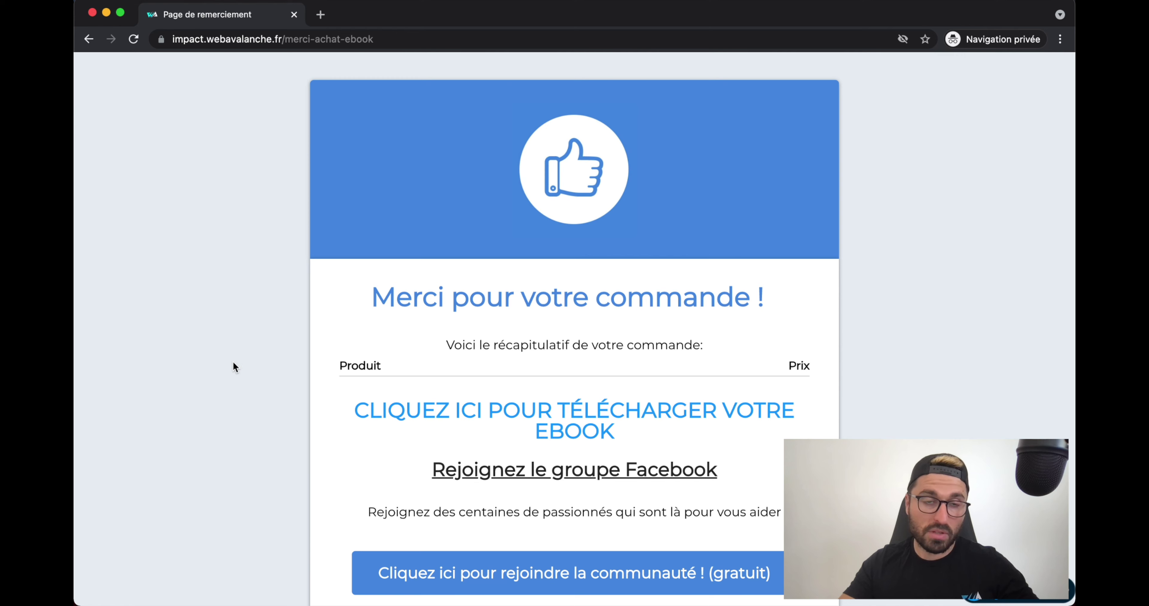
Close the public thank-you page, open the Page de remerciement in the page editor and delete its ebook download link text.
{"action": "key", "text": "super+w"}
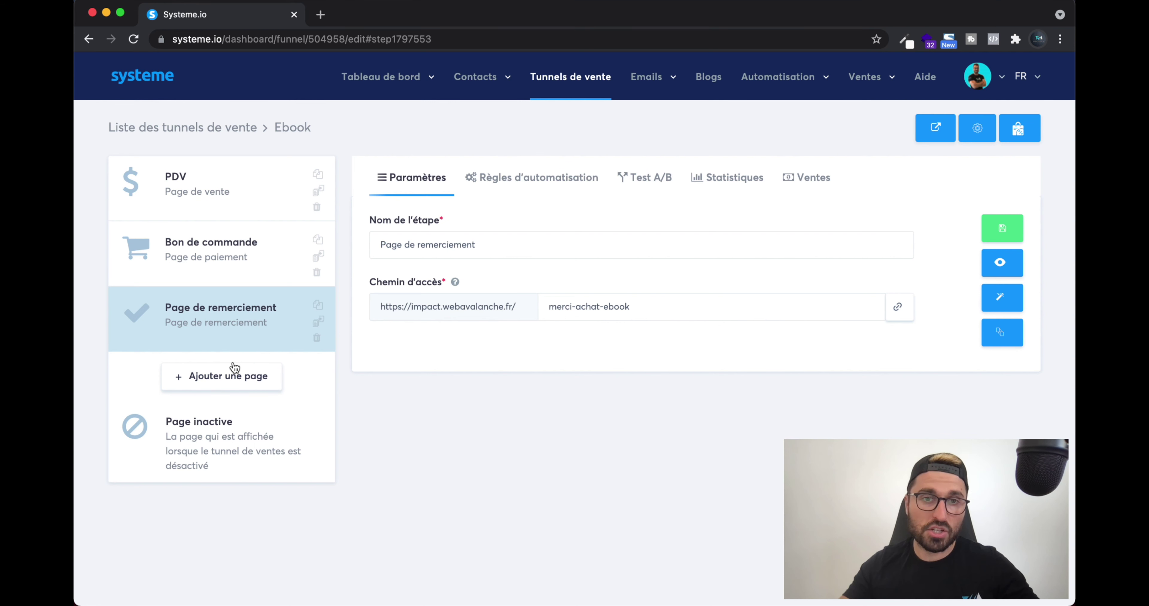
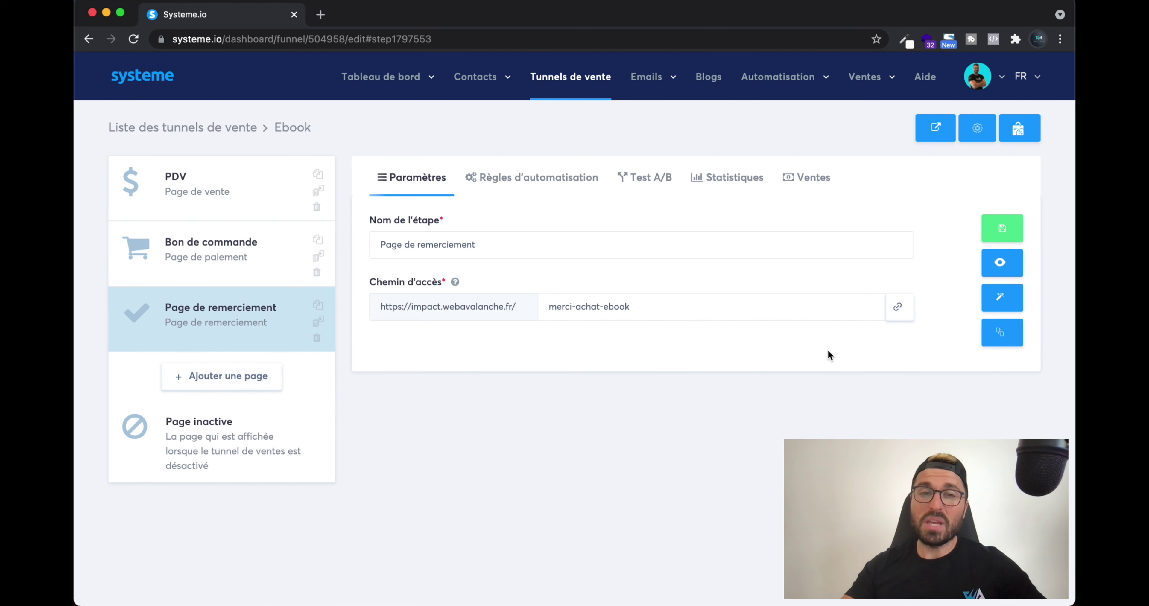
{"action": "left_click", "coordinate": [1000, 303]}
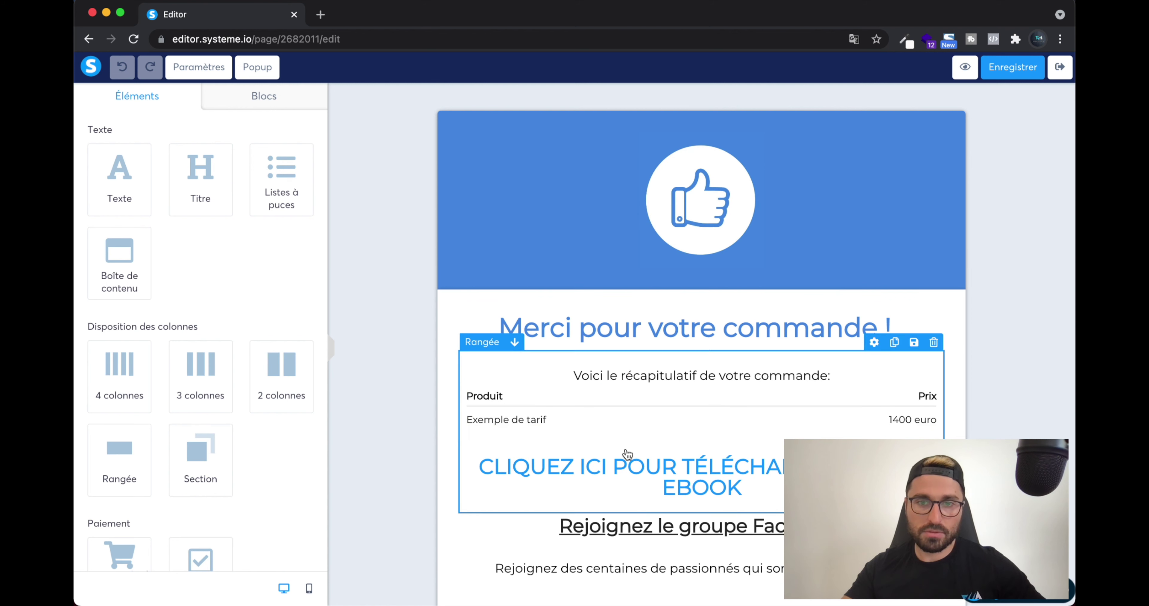
{"action": "left_click", "coordinate": [636, 485]}
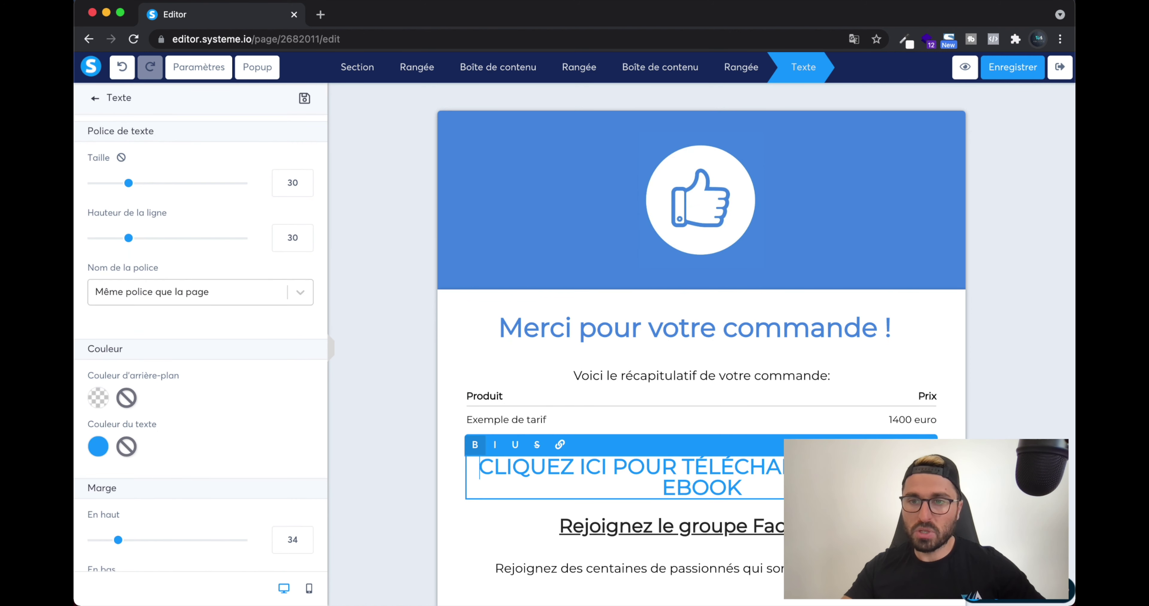
{"action": "key", "text": "Escape"}
{"action": "left_click", "coordinate": [924, 447]}
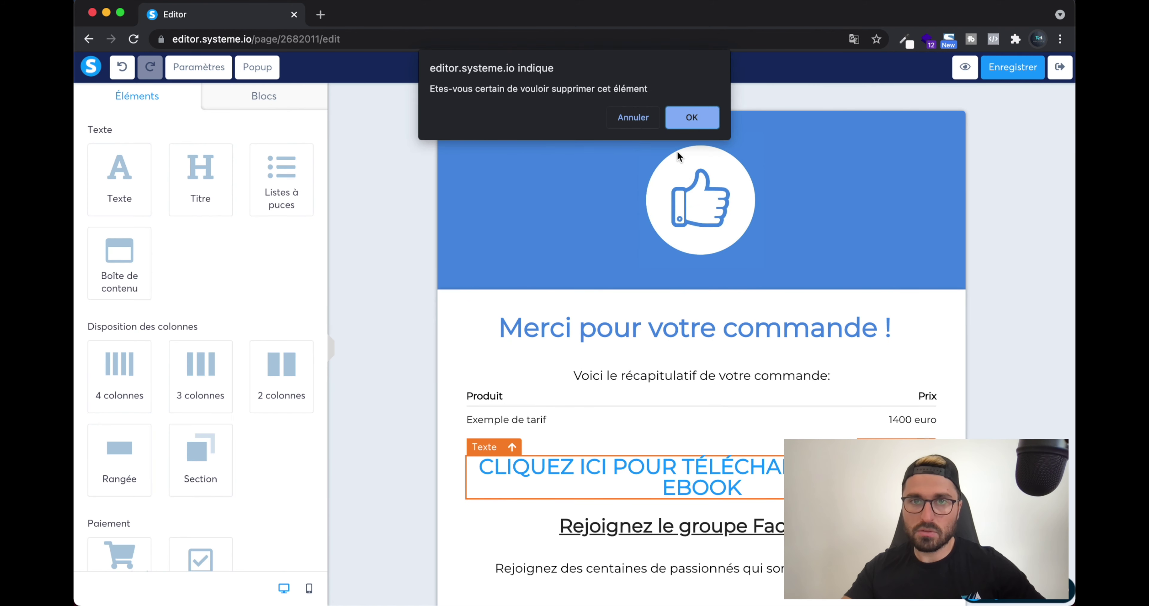
{"action": "left_click", "coordinate": [689, 124]}
Add a text element under the order summary reading "Vous allez recevoir un email avec vos accès", save the page and exit the editor.
{"action": "left_click_drag", "start_coordinate": [112, 204], "coordinate": [624, 452]}
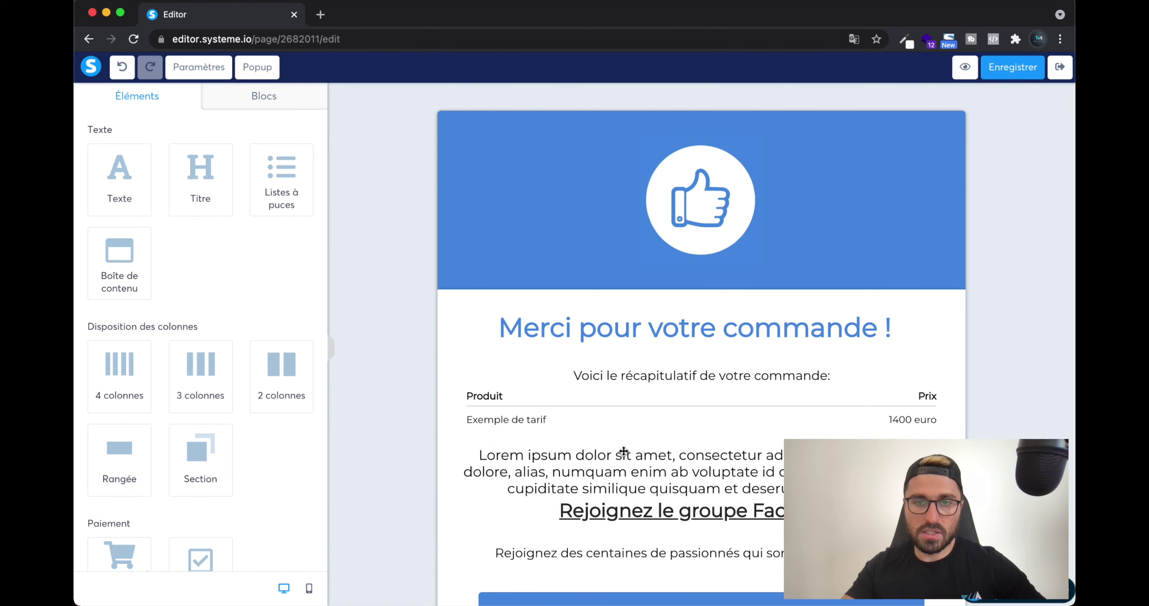
{"action": "left_click", "coordinate": [623, 451]}
{"action": "key", "text": "super+a"}
{"action": "type", "text": "Vous allez recevoir u"}
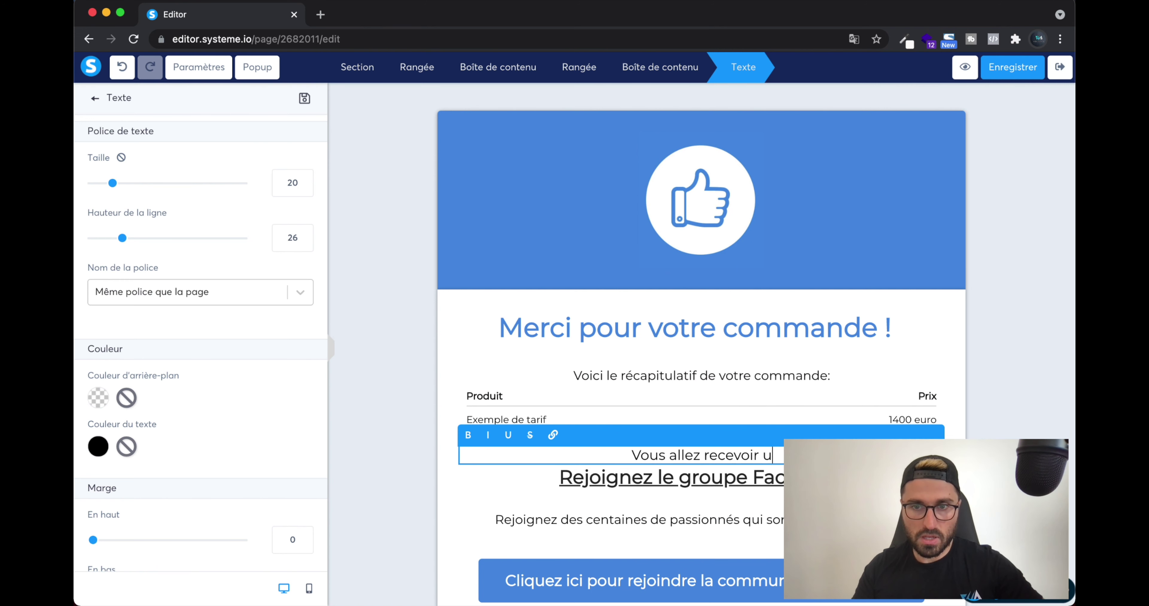
{"action": "type", "text": "n email a"}
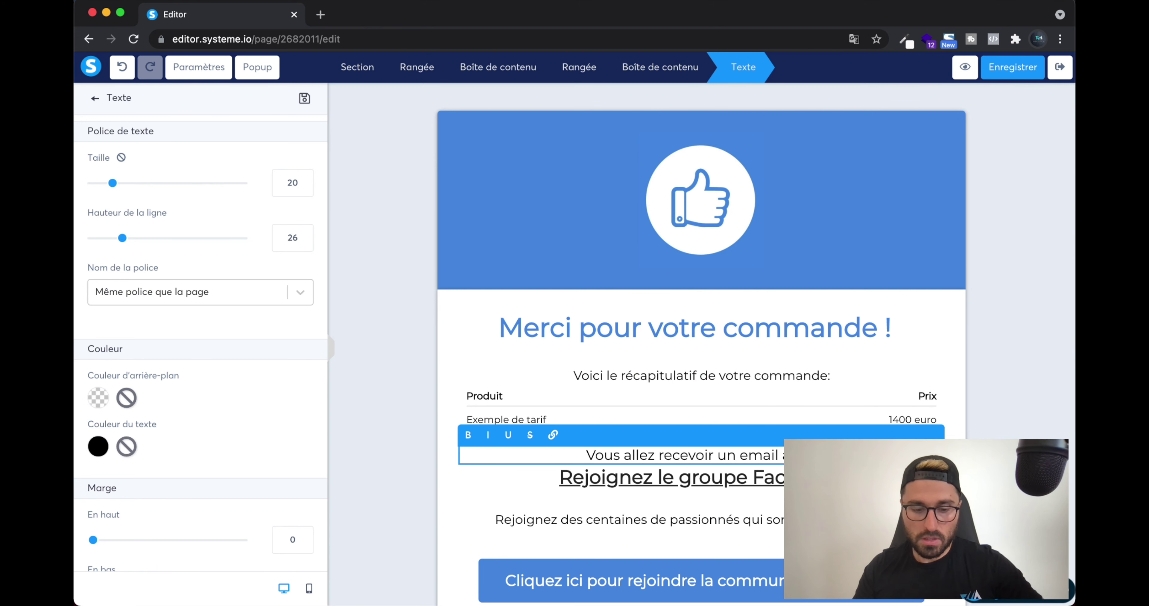
{"action": "type", "text": "vec vos accès"}
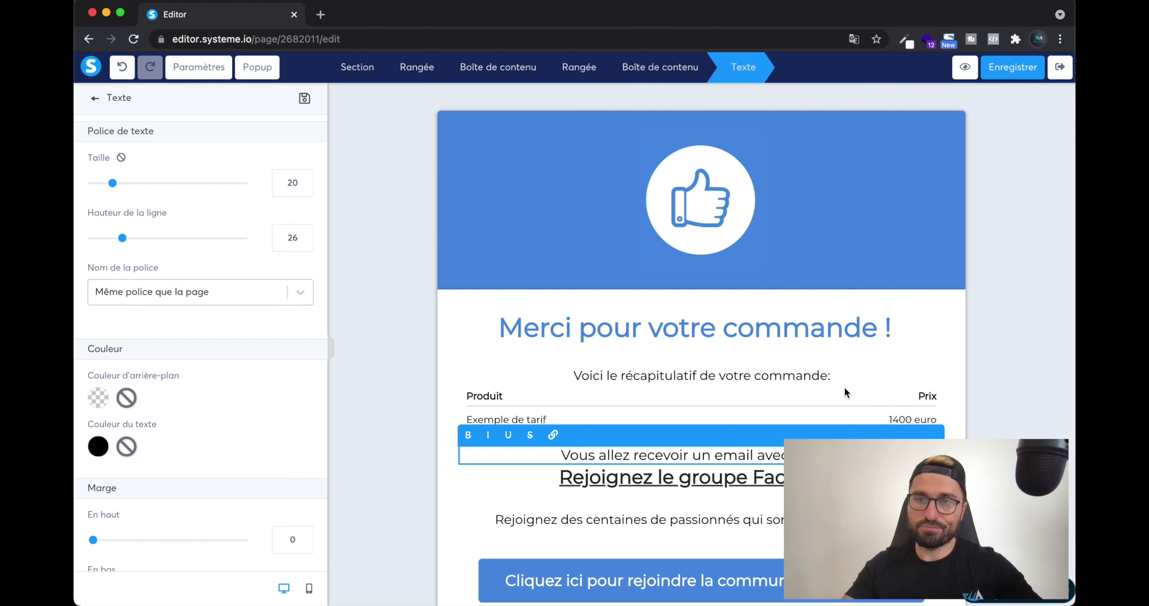
{"action": "left_click", "coordinate": [1033, 76]}
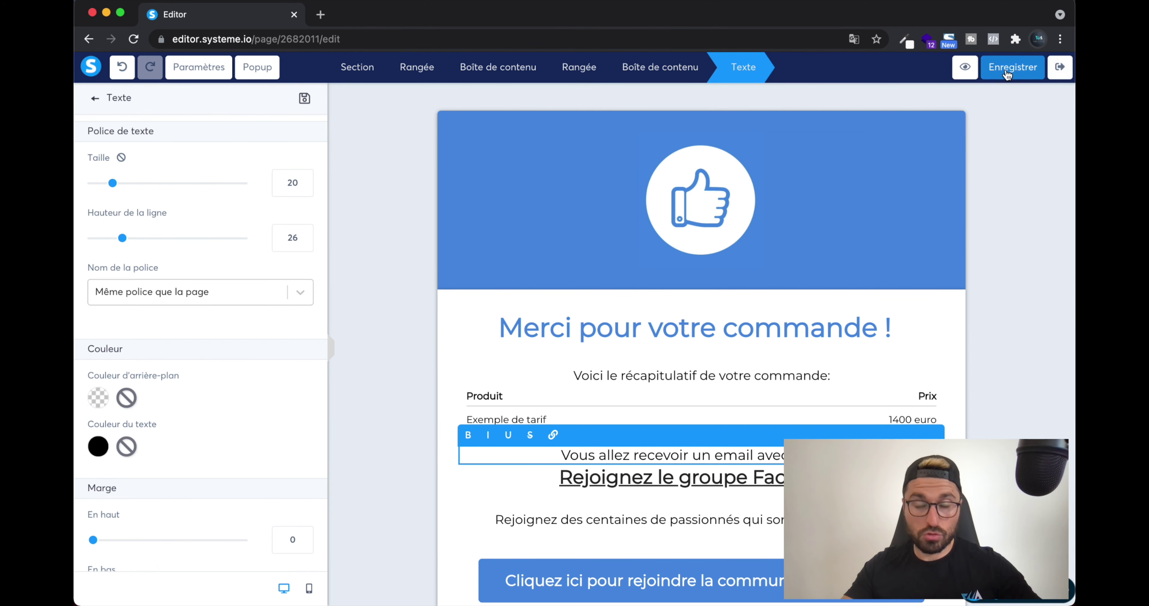
{"action": "left_click", "coordinate": [1060, 67]}
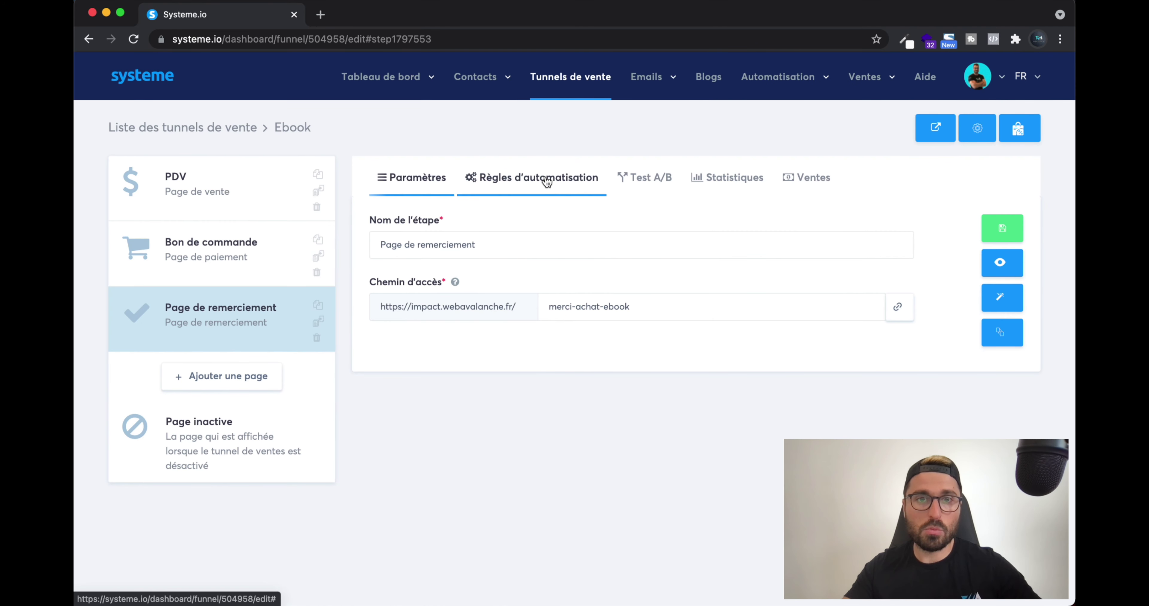
Add an automation rule to the Bon de commande step with the trigger "Nouvelle vente" and the action "Envoyer un email".
{"action": "left_click", "coordinate": [239, 266]}
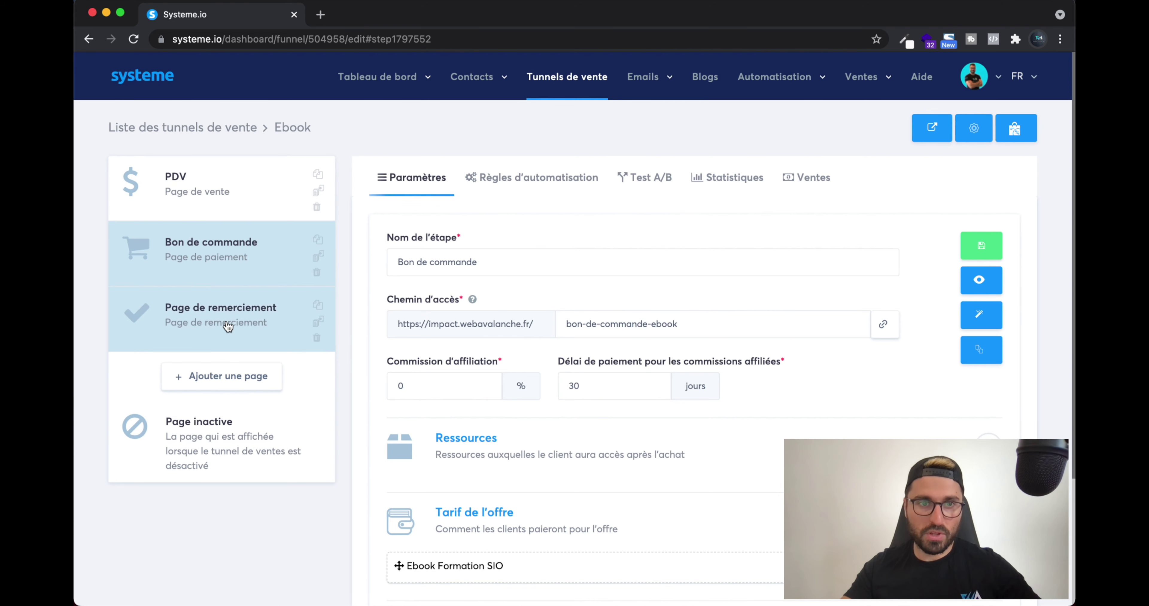
{"action": "left_click", "coordinate": [506, 177]}
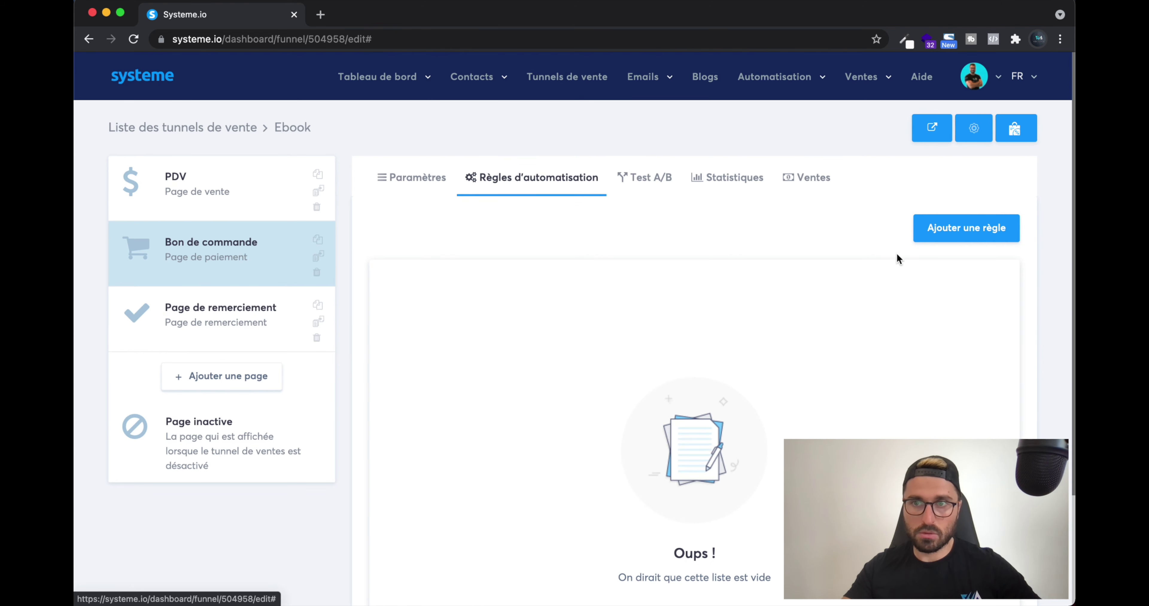
{"action": "left_click", "coordinate": [961, 234]}
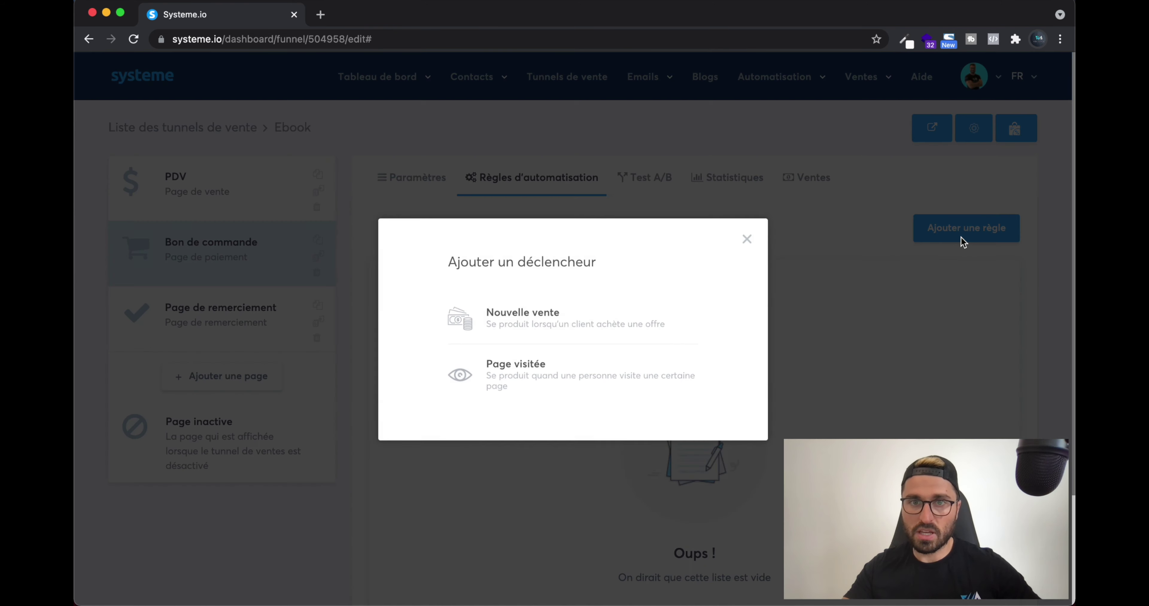
{"action": "left_click", "coordinate": [598, 324]}
{"action": "left_click", "coordinate": [785, 242]}
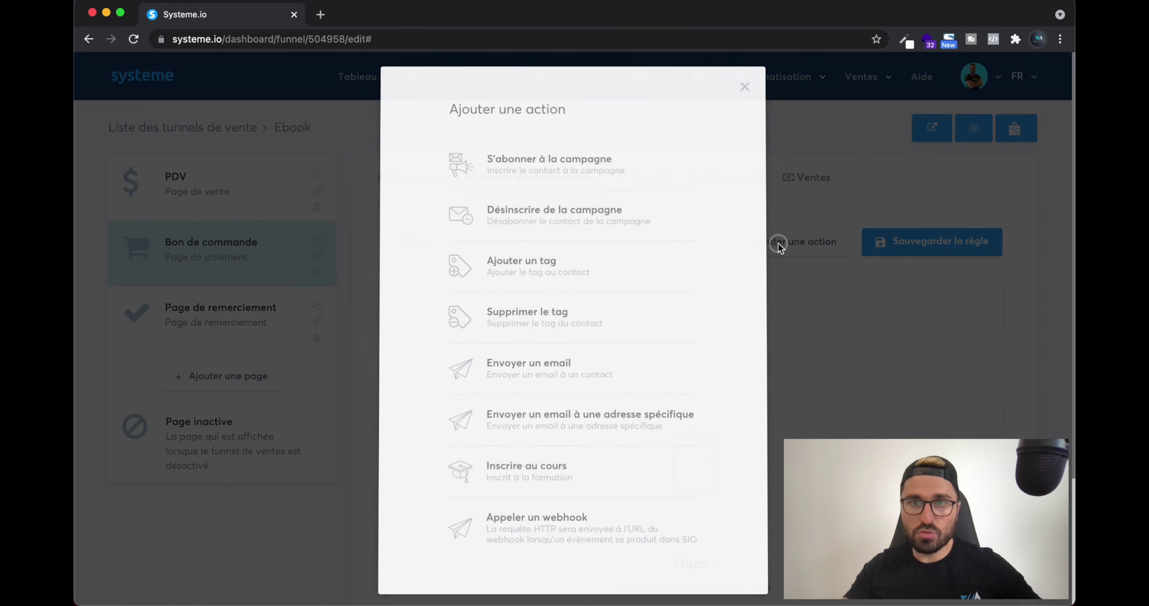
{"action": "left_click", "coordinate": [540, 361]}
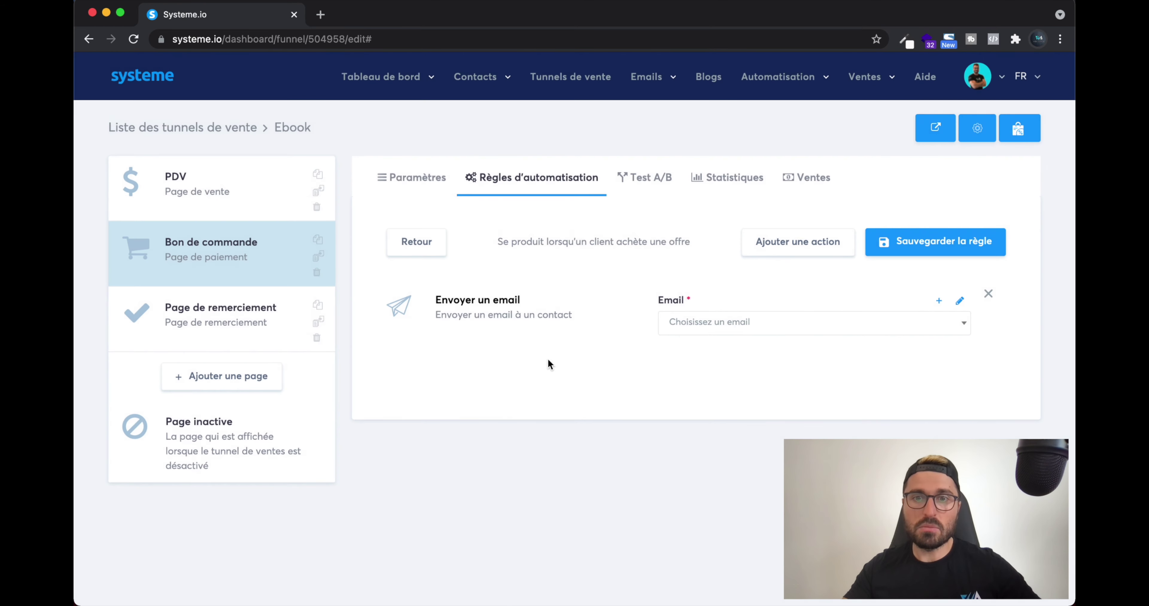
Give the rule's email the subject "Votre ebook" and start its body with "Bonjour" followed by the Prénom substitution variable.
{"action": "left_click", "coordinate": [960, 301]}
{"action": "type", "text": "Votre ebook"}
{"action": "left_click", "coordinate": [353, 432]}
{"action": "scroll", "coordinate": [354, 432], "scroll_direction": "down", "scroll_amount": 3}
{"action": "type", "text": "Bonjou"}
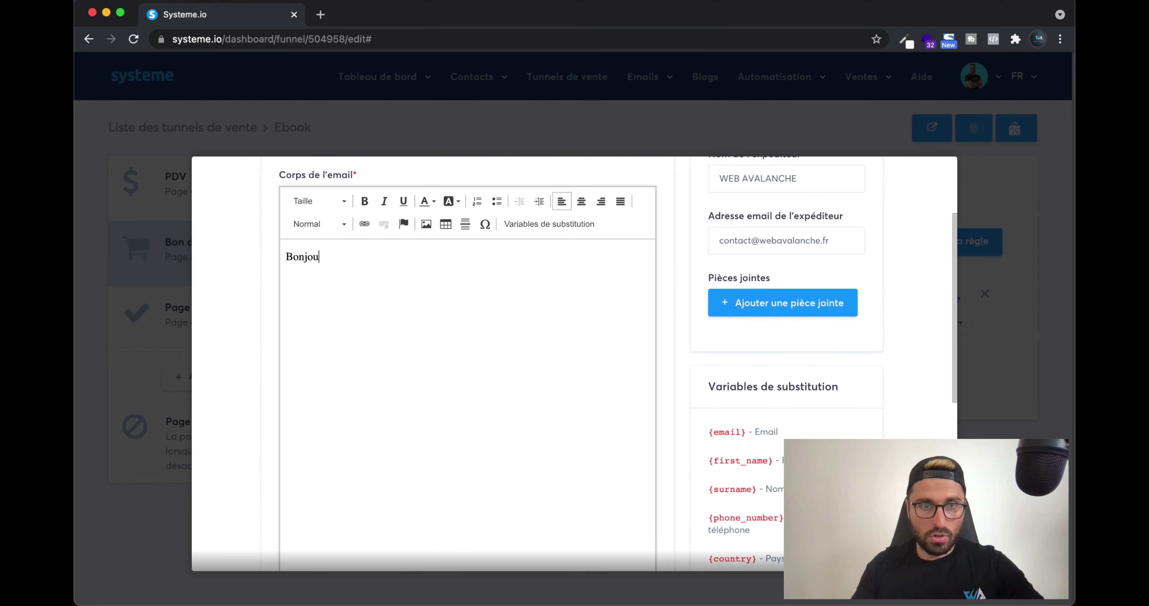
{"action": "type", "text": "r"}
{"action": "scroll", "coordinate": [387, 376], "scroll_direction": "up", "scroll_amount": 5}
{"action": "left_click", "coordinate": [526, 325]}
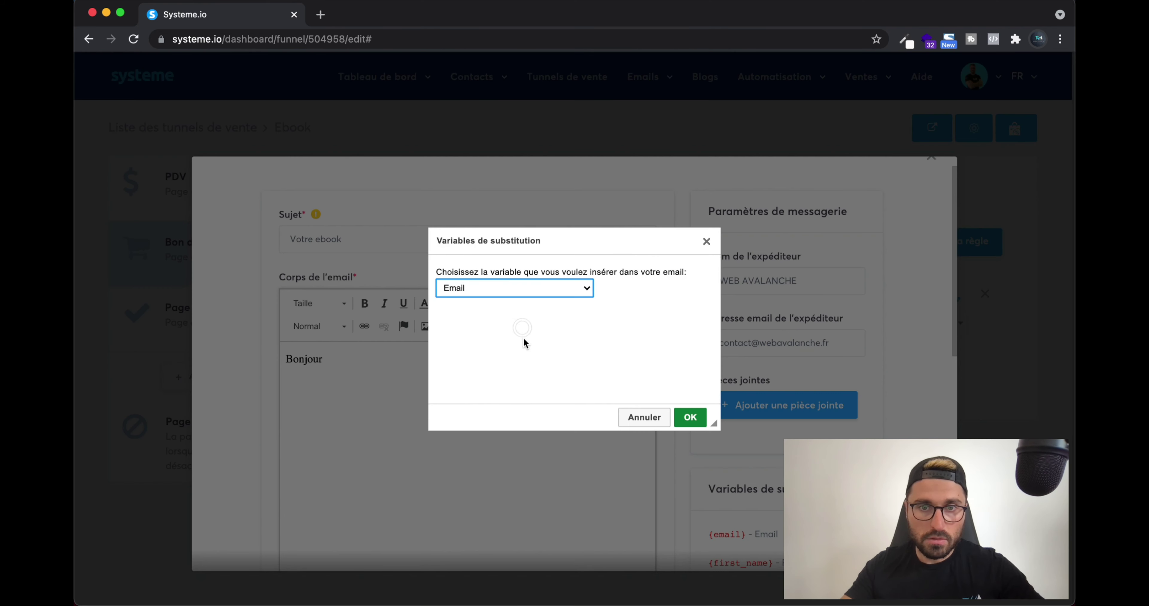
{"action": "left_click", "coordinate": [487, 289]}
{"action": "left_click", "coordinate": [479, 302]}
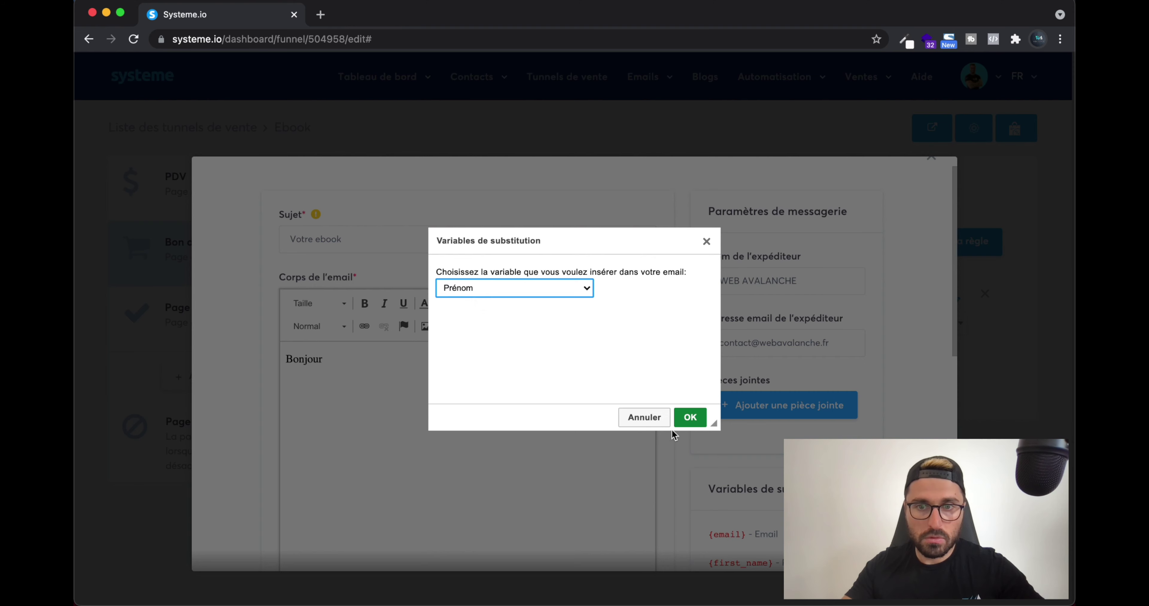
{"action": "left_click", "coordinate": [687, 422]}
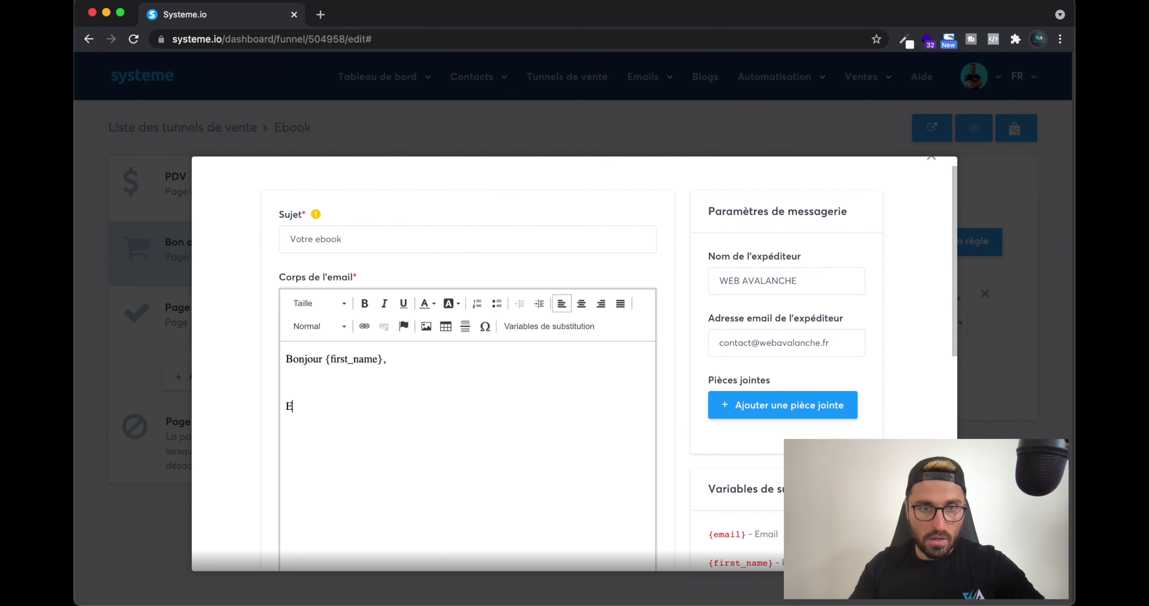
Complete the email body with "Merci pour ton achat, tu es vraiment trop cool, voici l'ebook en PJ !" and a closing line "+++".
{"action": "type", "text": "Merci pour ton a"}
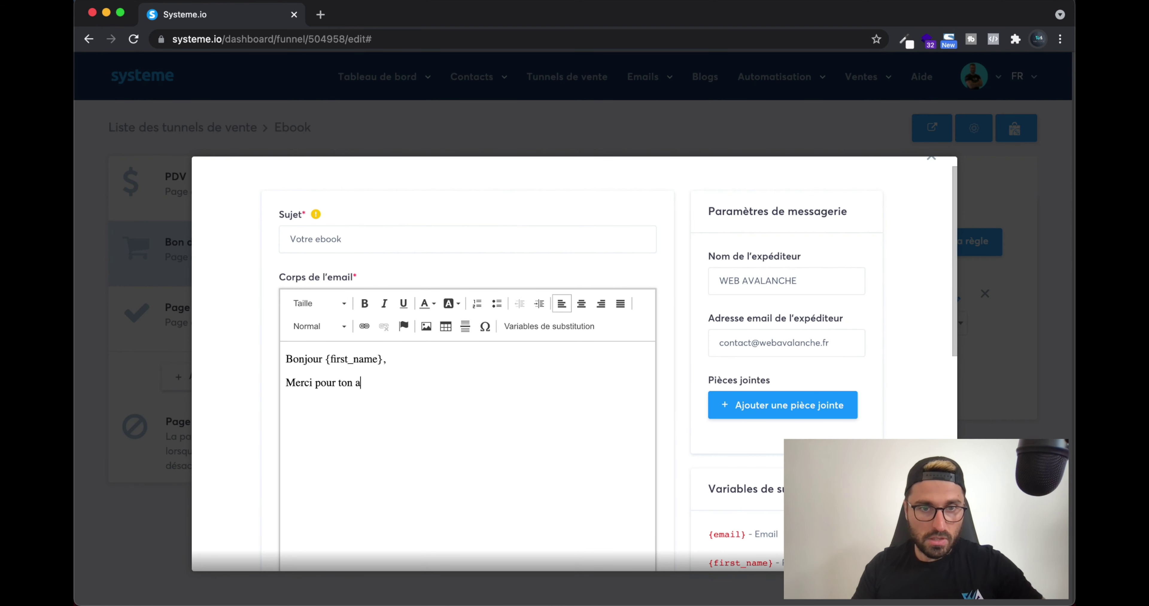
{"action": "type", "text": "chat, tu es "}
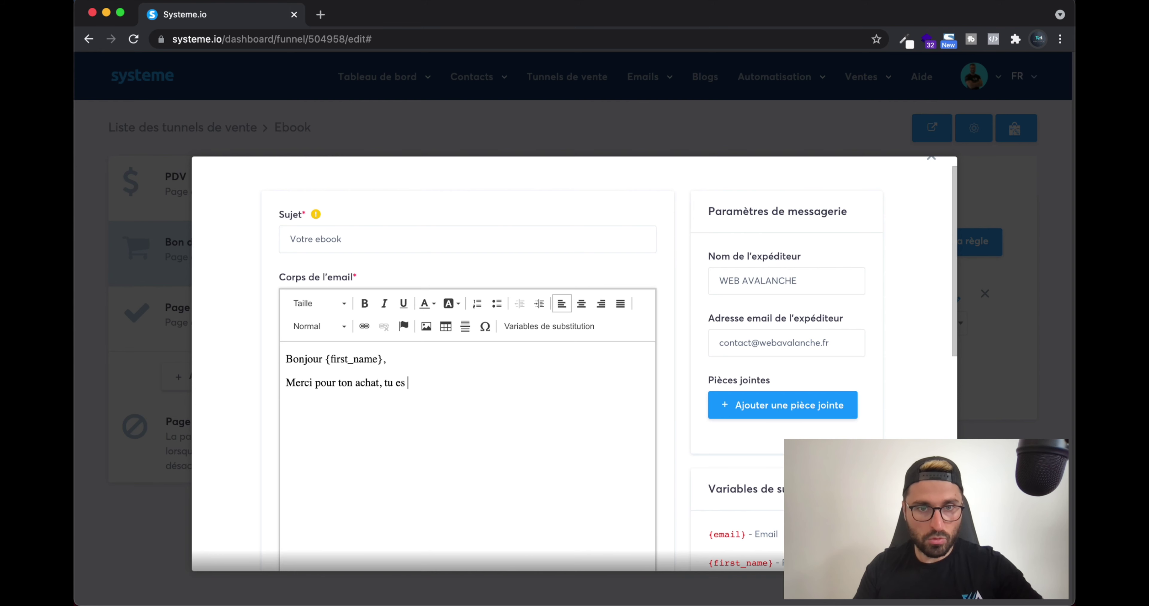
{"action": "type", "text": "vraiment trop cool, vo"}
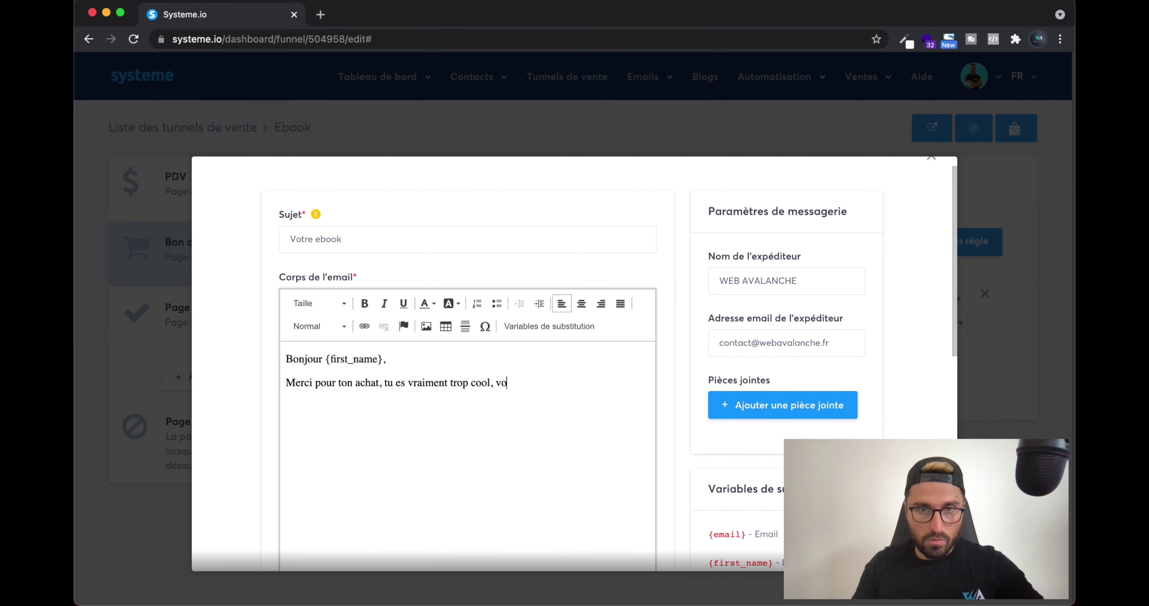
{"action": "type", "text": "ici l'ebook en PJ !"}
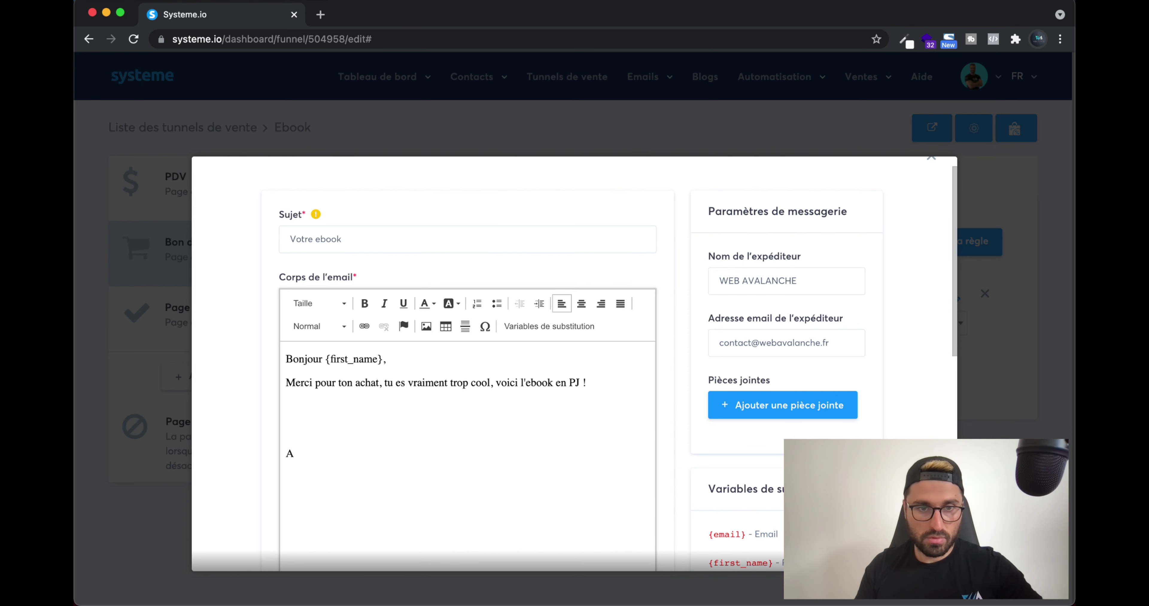
{"action": "key", "text": "Return"}
{"action": "type", "text": "+++"}
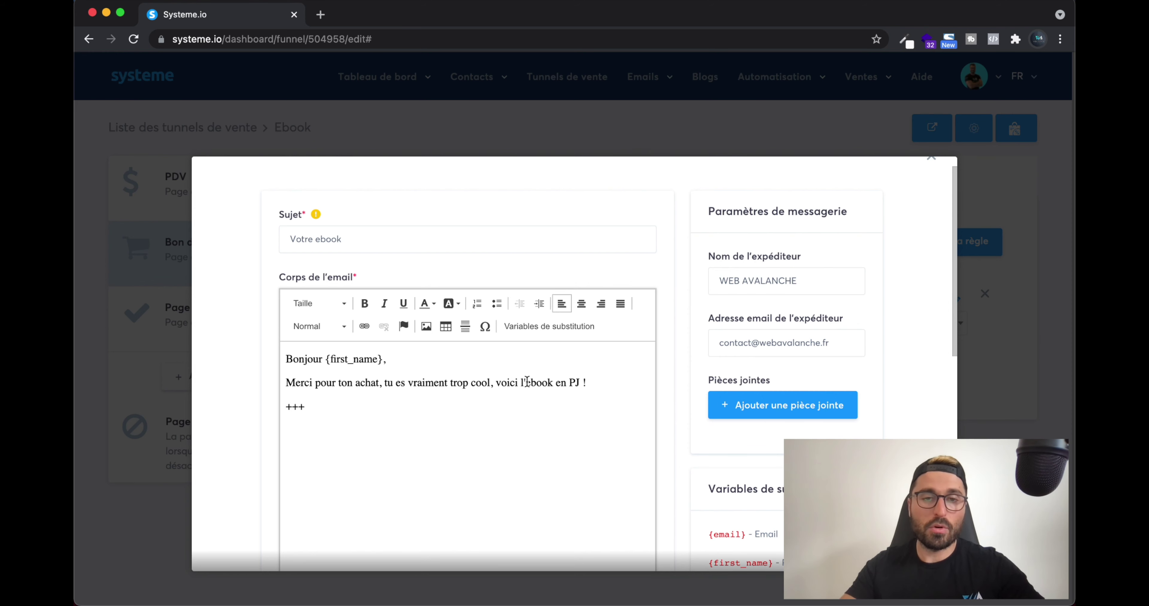
Attach EBOOK.pdf from the Bureau folder to the email, then save the email and the automation rule.
{"action": "scroll", "coordinate": [524, 381], "scroll_direction": "down", "scroll_amount": 2}
{"action": "scroll", "coordinate": [526, 383], "scroll_direction": "up", "scroll_amount": 1}
{"action": "scroll", "coordinate": [528, 386], "scroll_direction": "up", "scroll_amount": 1}
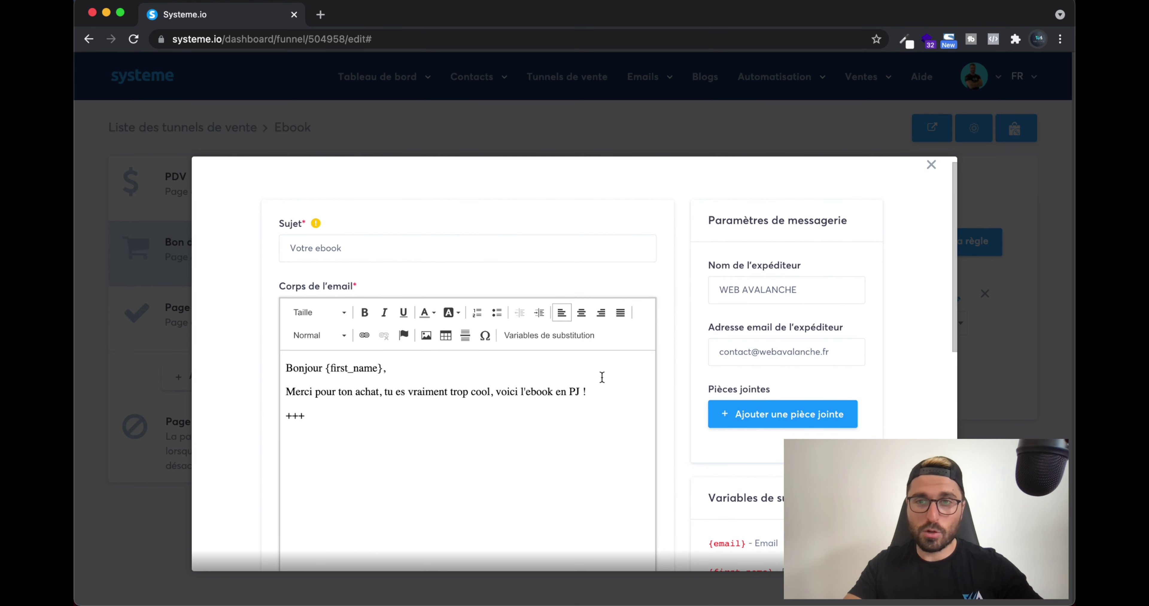
{"action": "scroll", "coordinate": [600, 379], "scroll_direction": "down", "scroll_amount": 2}
{"action": "scroll", "coordinate": [603, 376], "scroll_direction": "up", "scroll_amount": 2}
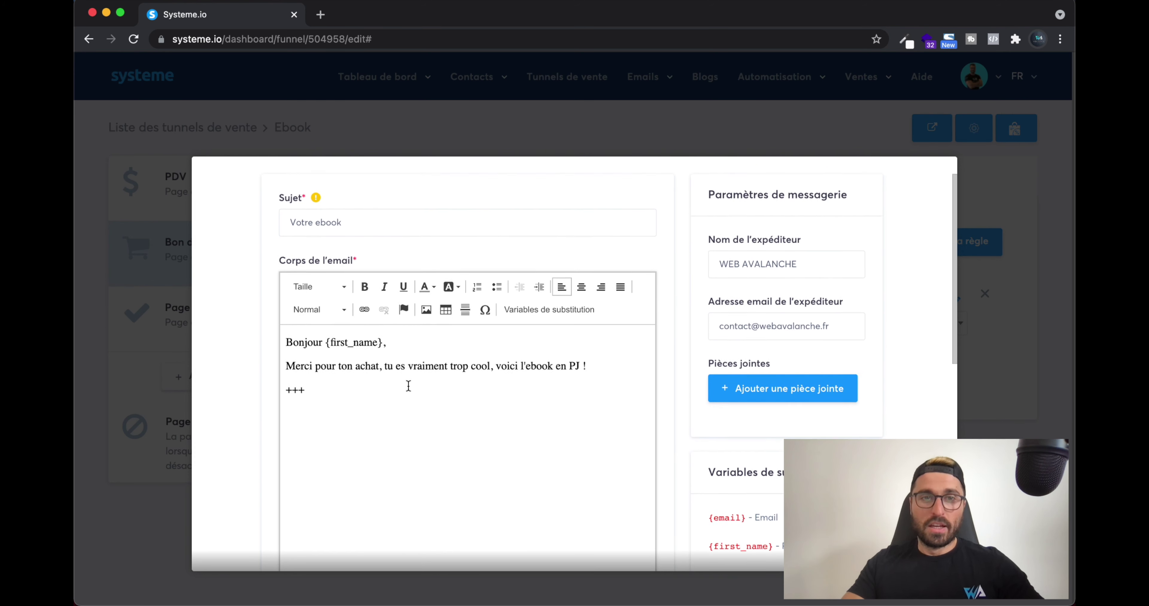
{"action": "left_click", "coordinate": [777, 411]}
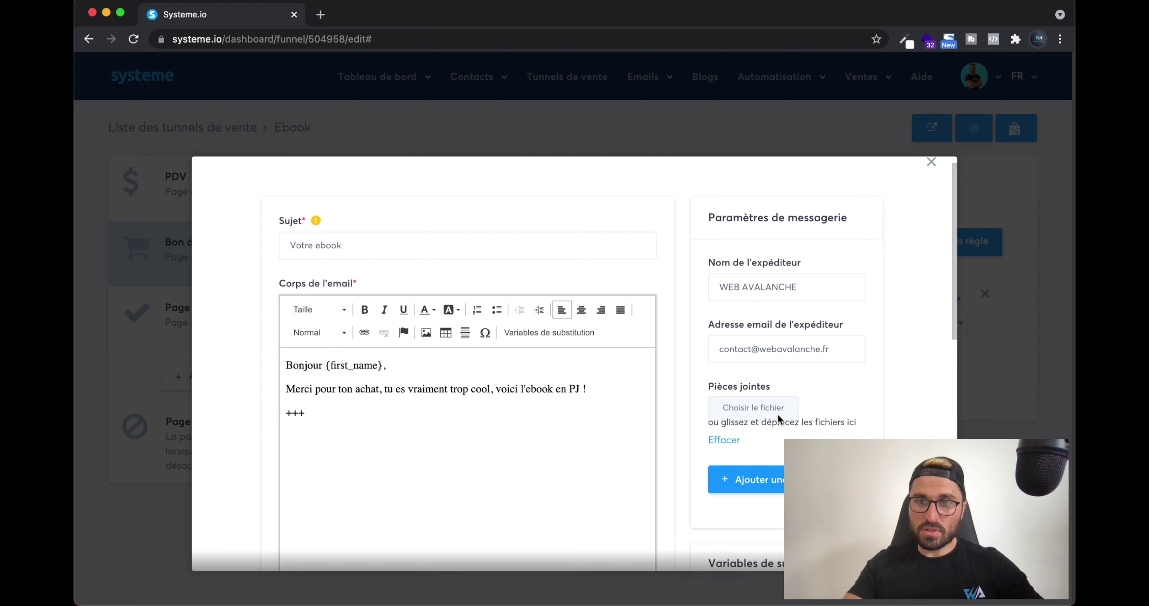
{"action": "left_click", "coordinate": [757, 407]}
{"action": "left_click", "coordinate": [363, 124]}
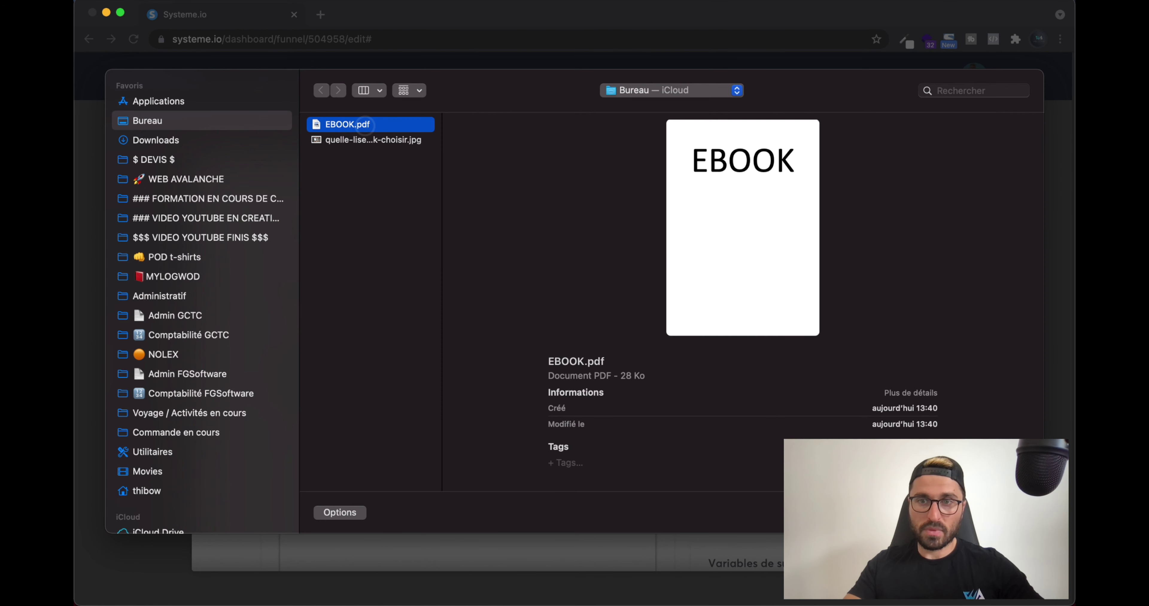
{"action": "key", "text": "Return"}
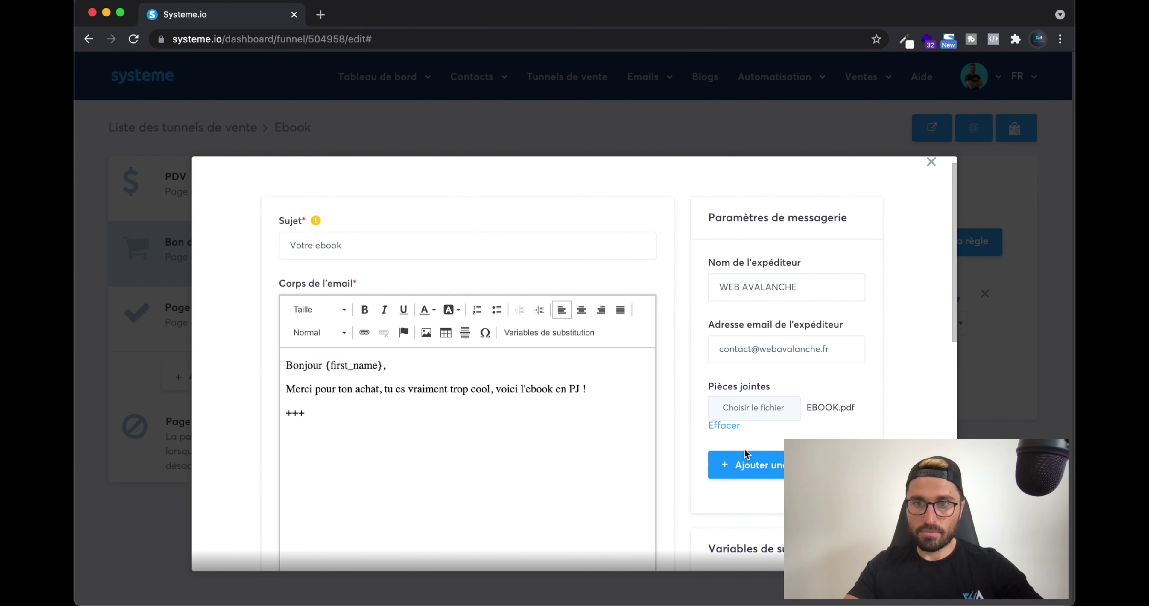
{"action": "scroll", "coordinate": [624, 411], "scroll_direction": "down", "scroll_amount": 10}
{"action": "left_click", "coordinate": [838, 524]}
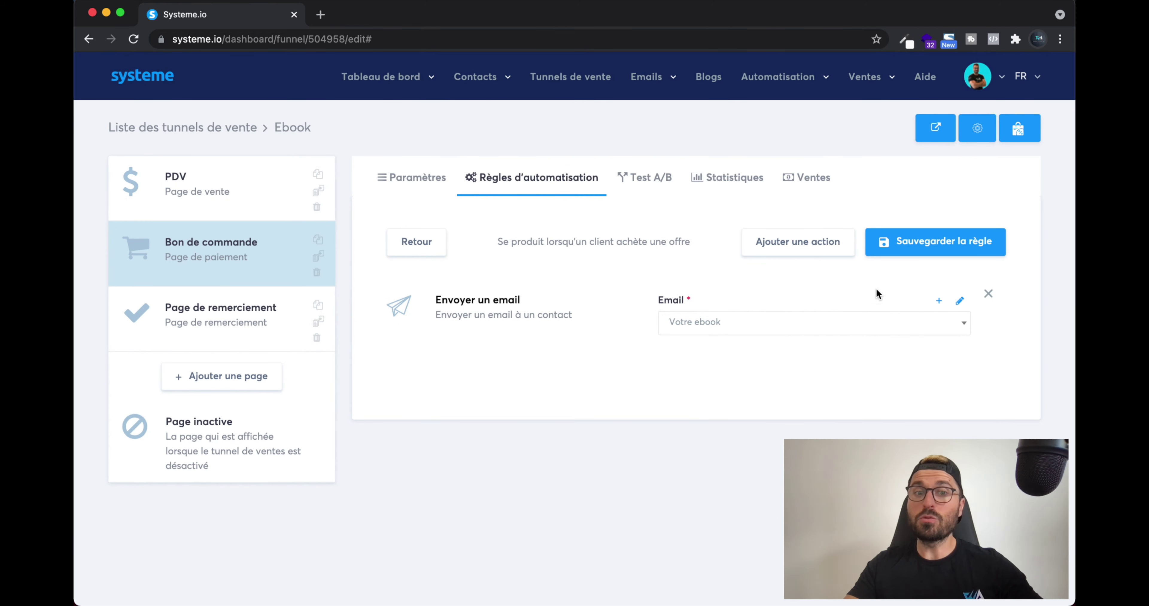
{"action": "left_click", "coordinate": [918, 243]}
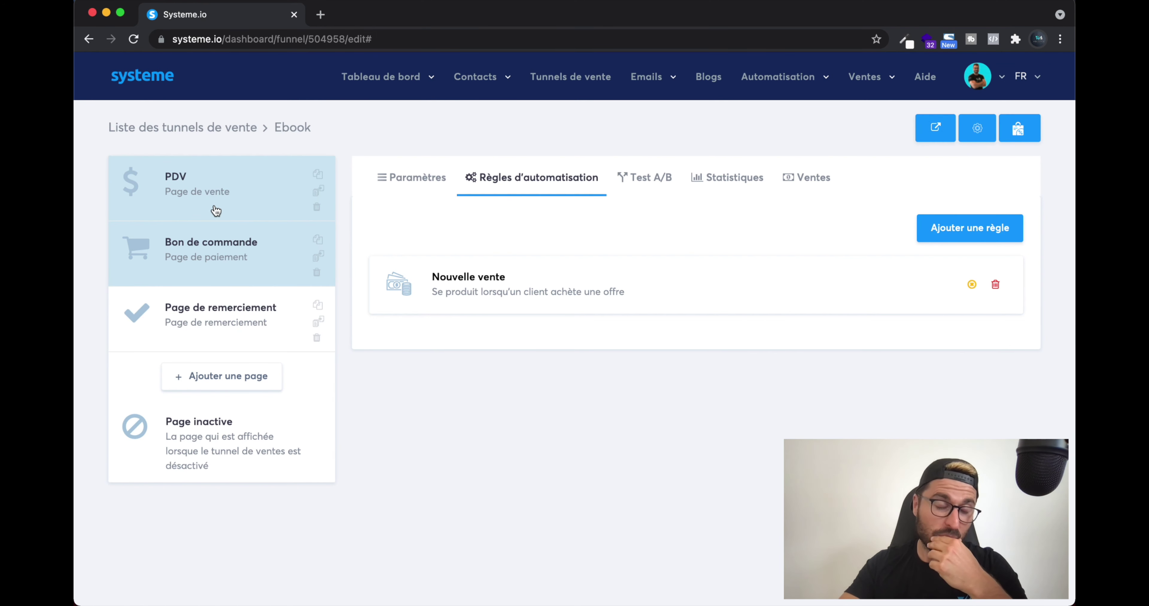
Review the settings of the PDV sales page step and the Bon de commande step.
{"action": "left_click", "coordinate": [229, 210]}
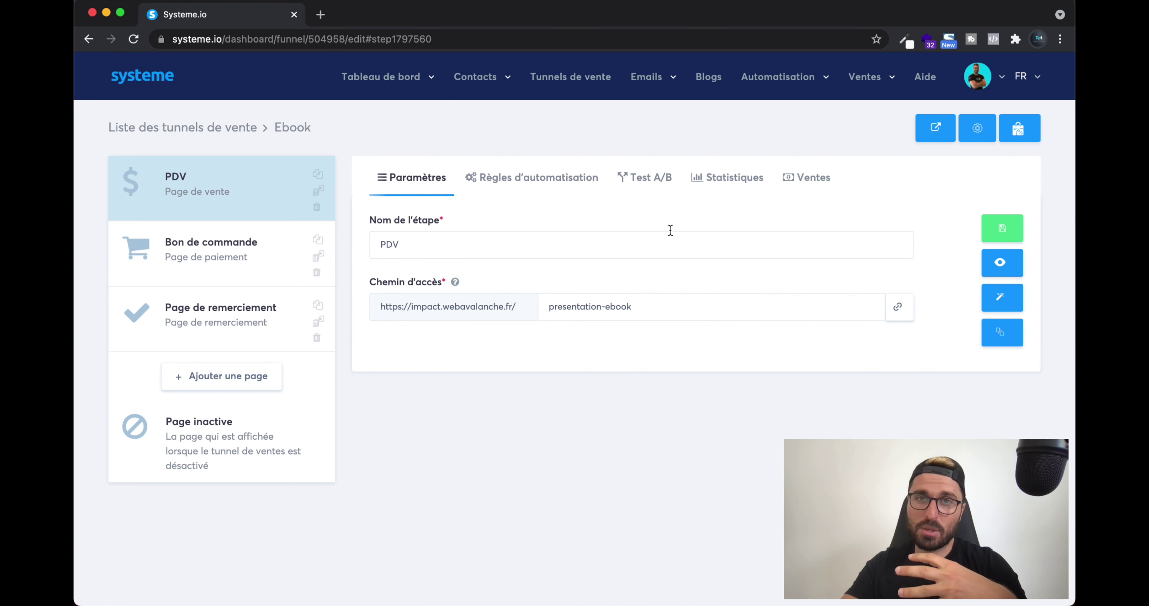
{"action": "left_click", "coordinate": [241, 251]}
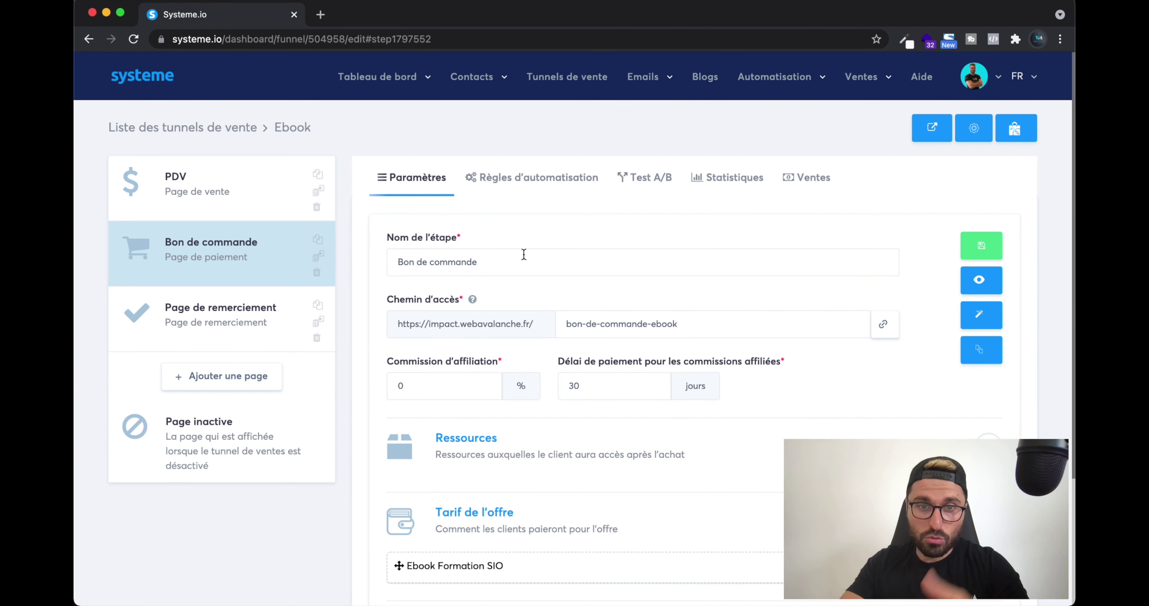
{"action": "scroll", "coordinate": [524, 254], "scroll_direction": "down", "scroll_amount": 5}
{"action": "scroll", "coordinate": [526, 251], "scroll_direction": "up", "scroll_amount": 2}
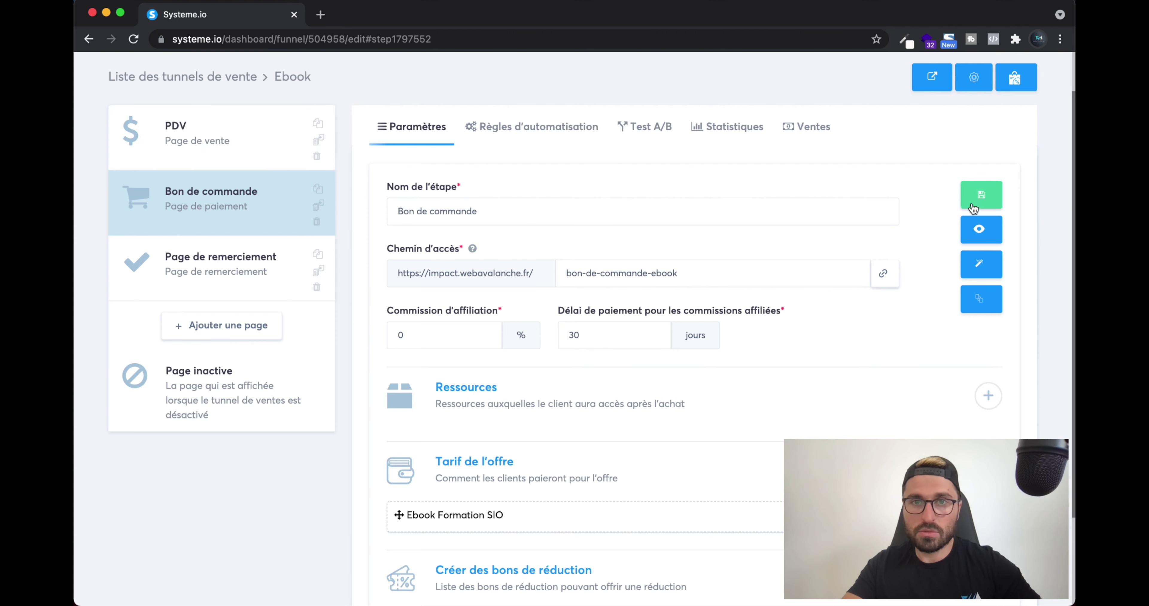
Open the public pages of the PDV, Bon de commande and Page de remerciement funnel steps.
{"action": "left_click", "coordinate": [249, 148]}
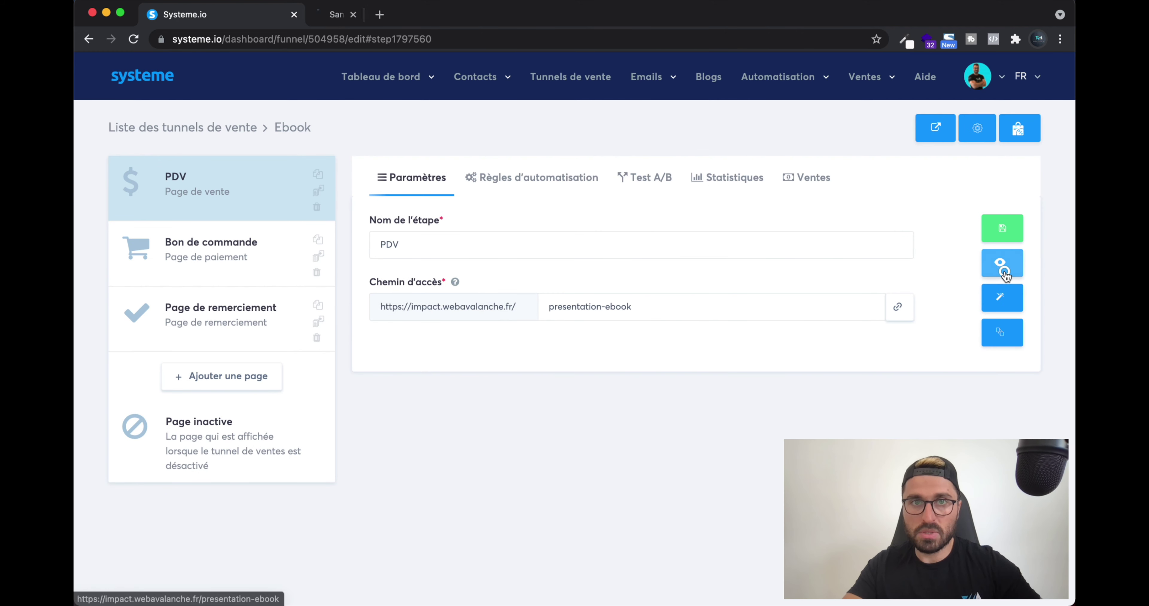
{"action": "left_click", "coordinate": [1000, 263]}
{"action": "left_click", "coordinate": [215, 260]}
{"action": "left_click", "coordinate": [979, 280]}
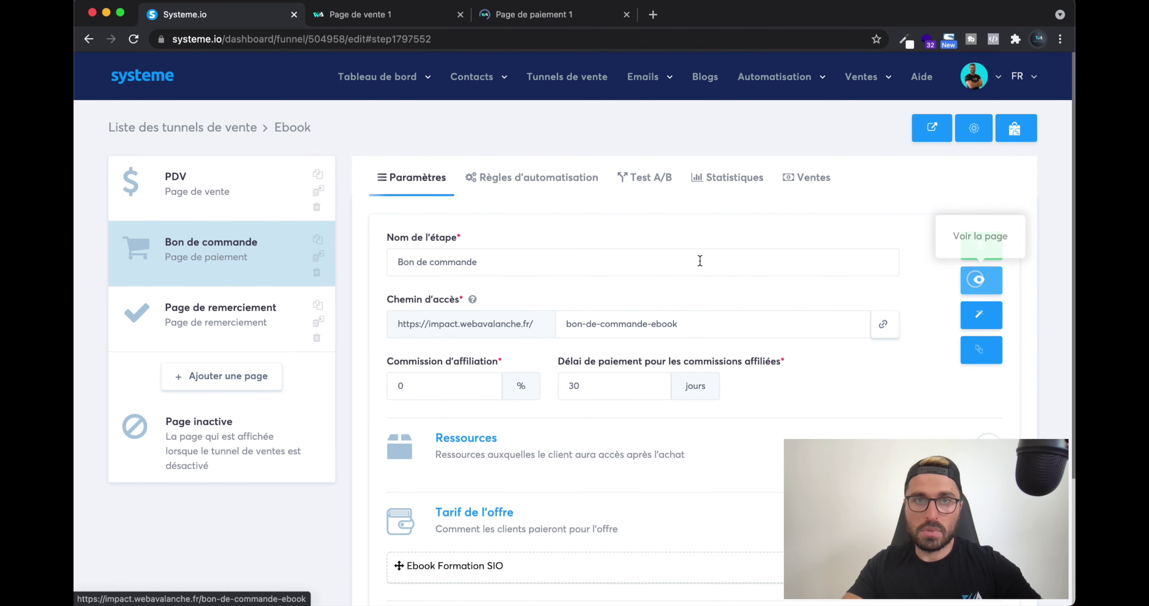
{"action": "left_click", "coordinate": [248, 312]}
{"action": "left_click", "coordinate": [999, 265]}
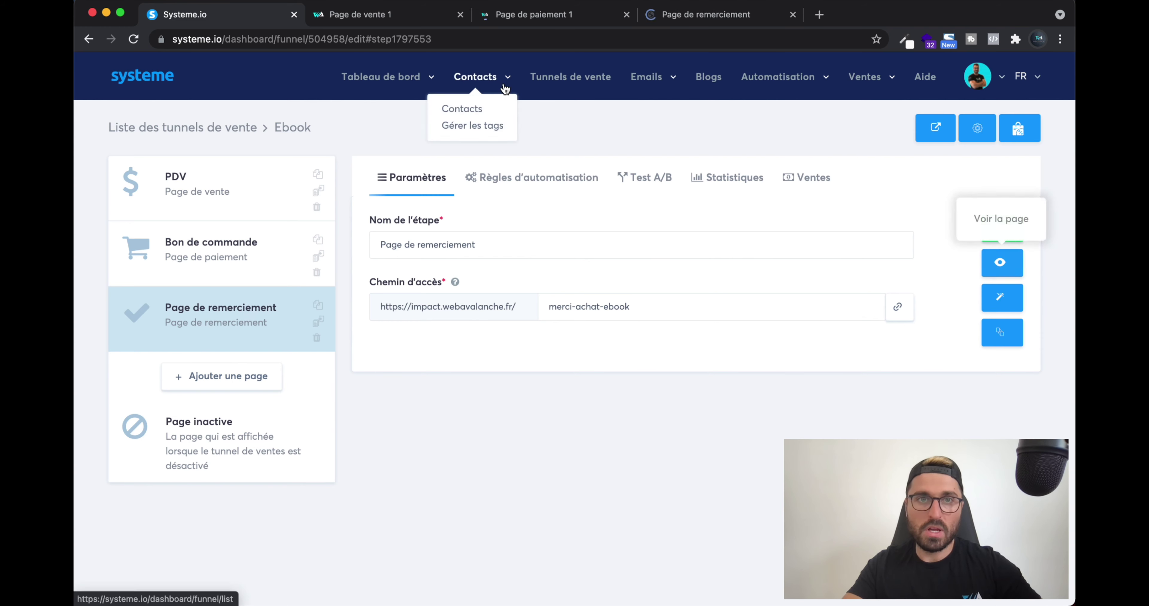
Review the public sales page and follow its purchase link to the order form.
{"action": "left_click", "coordinate": [392, 15]}
{"action": "scroll", "coordinate": [491, 253], "scroll_direction": "down", "scroll_amount": 1}
{"action": "scroll", "coordinate": [490, 252], "scroll_direction": "up", "scroll_amount": 1}
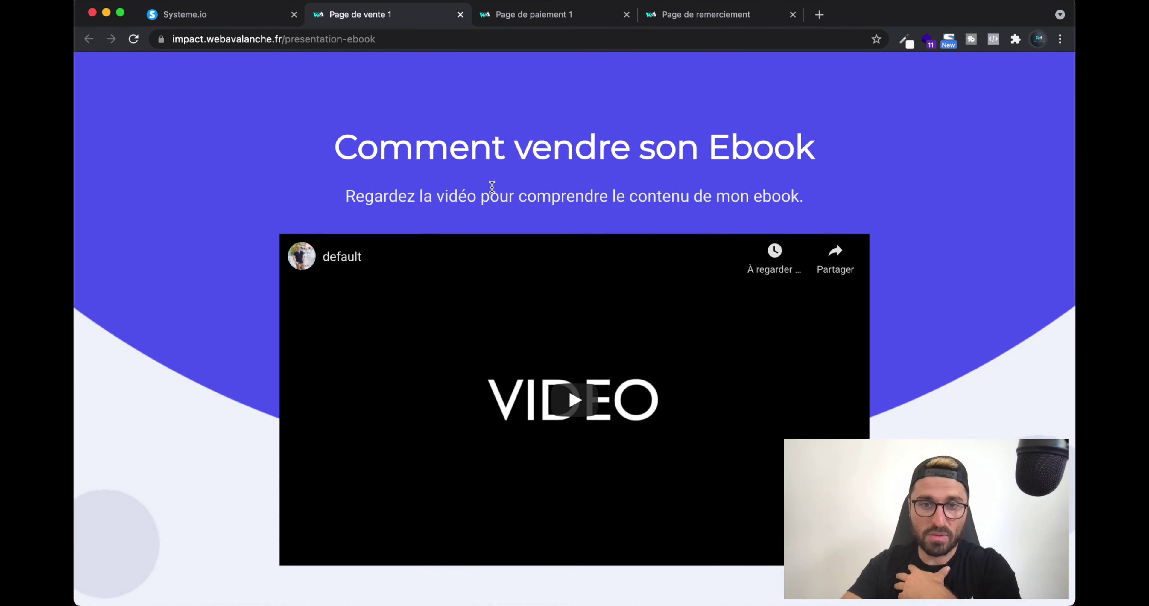
{"action": "scroll", "coordinate": [490, 188], "scroll_direction": "down", "scroll_amount": 10}
{"action": "scroll", "coordinate": [491, 188], "scroll_direction": "up", "scroll_amount": 5}
{"action": "left_click", "coordinate": [574, 207]}
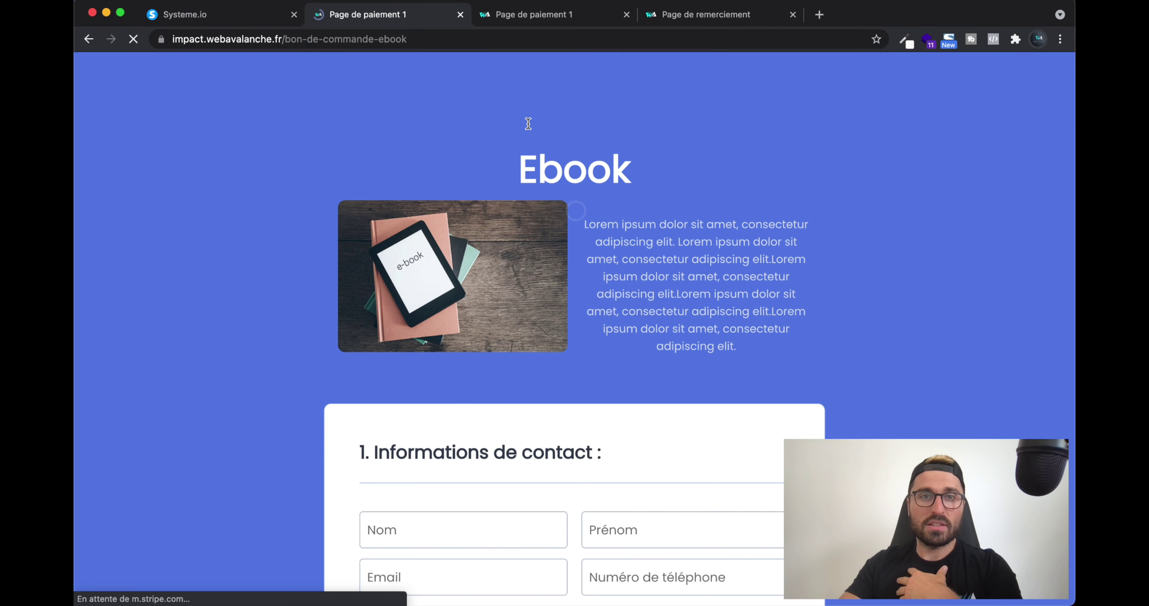
Close the duplicate payment page, review the order form through to its order summary, and close it too.
{"action": "left_click", "coordinate": [626, 14]}
{"action": "scroll", "coordinate": [473, 293], "scroll_direction": "down", "scroll_amount": 5}
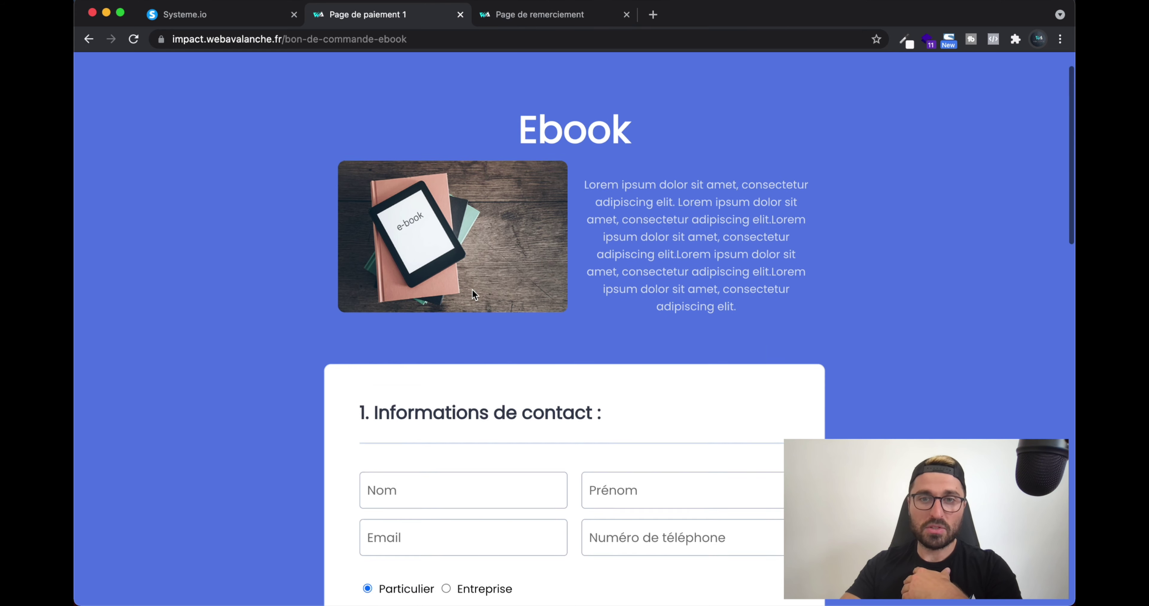
{"action": "scroll", "coordinate": [475, 352], "scroll_direction": "down", "scroll_amount": 10}
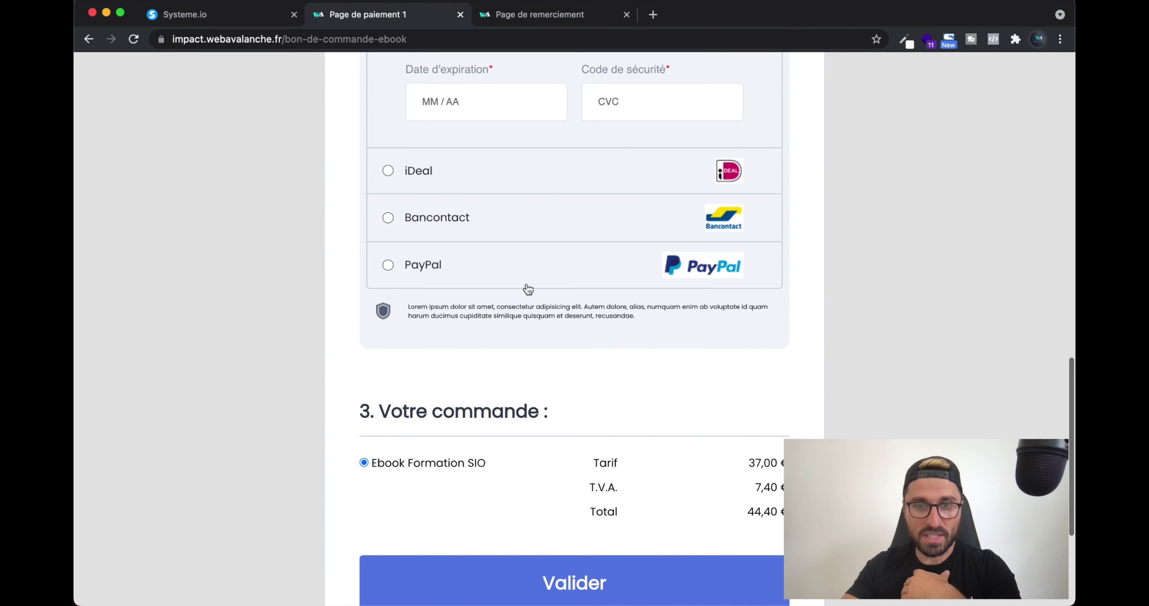
{"action": "scroll", "coordinate": [503, 419], "scroll_direction": "down", "scroll_amount": 2}
{"action": "left_click", "coordinate": [460, 14]}
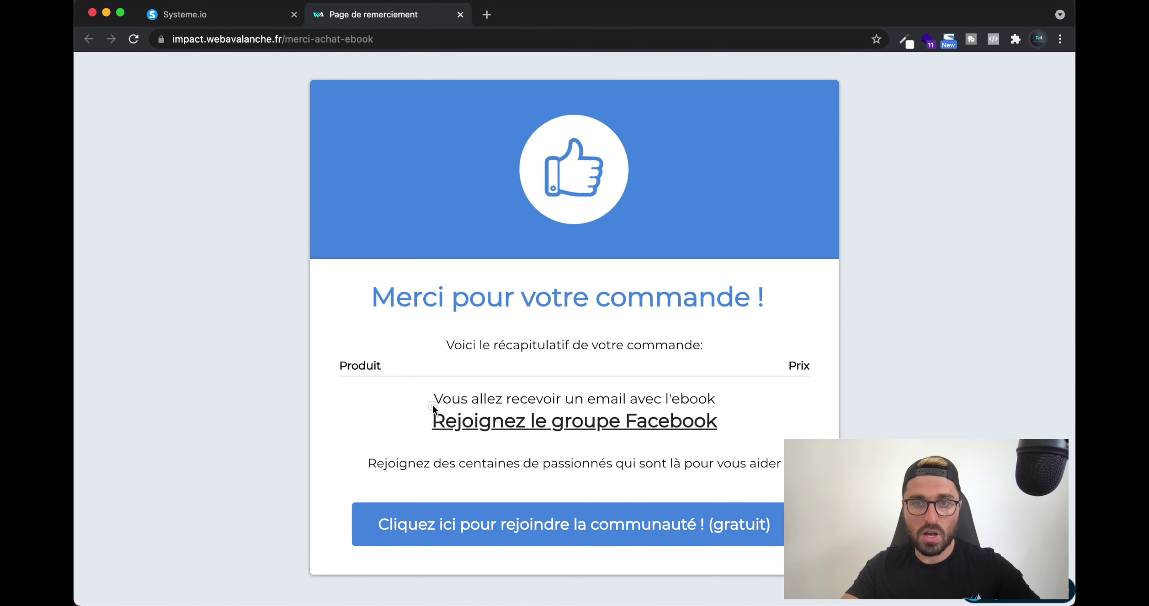
Examine the line "Vous allez recevoir un email avec l'ebook" on the public thank-you page.
{"action": "left_click_drag", "start_coordinate": [432, 404], "coordinate": [747, 400]}
{"action": "left_click", "coordinate": [747, 400]}
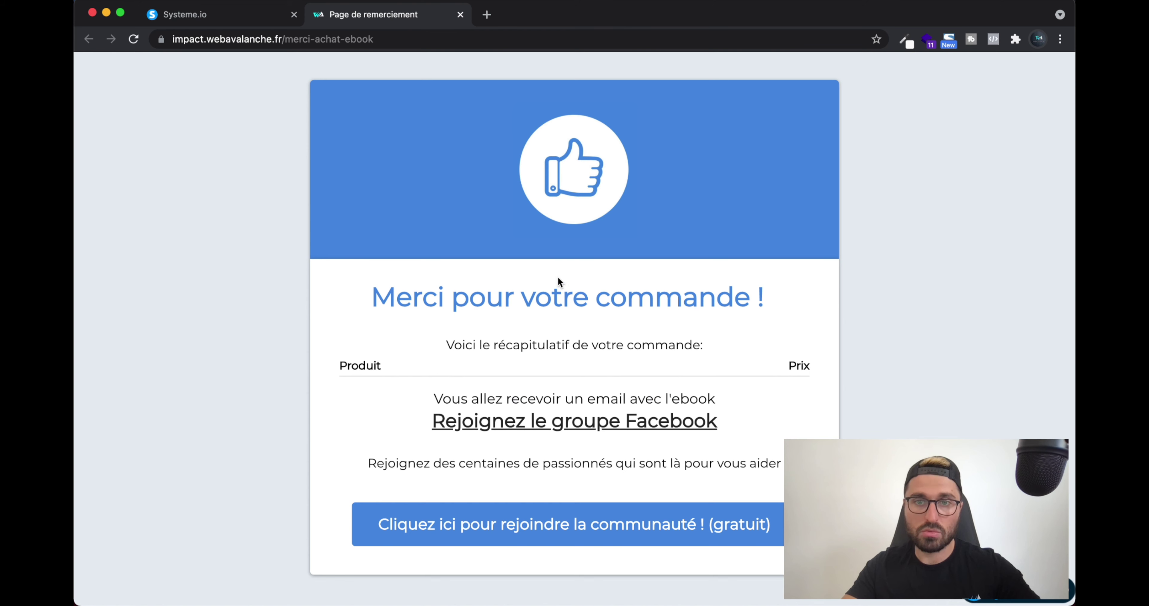
{"action": "left_click_drag", "start_coordinate": [439, 400], "coordinate": [726, 400]}
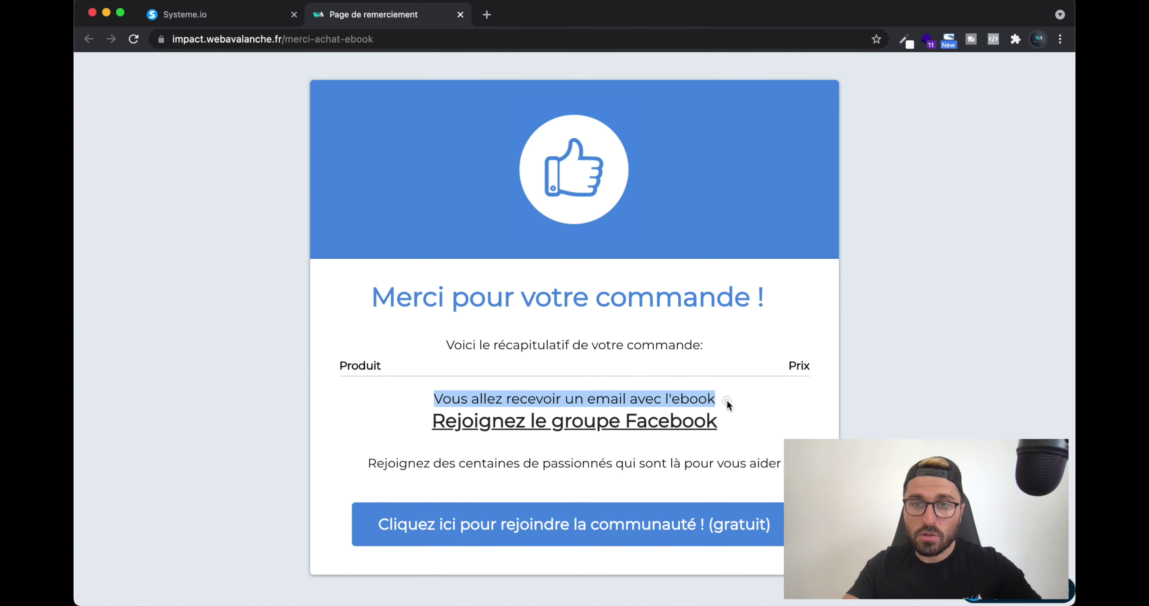
{"action": "left_click", "coordinate": [726, 400]}
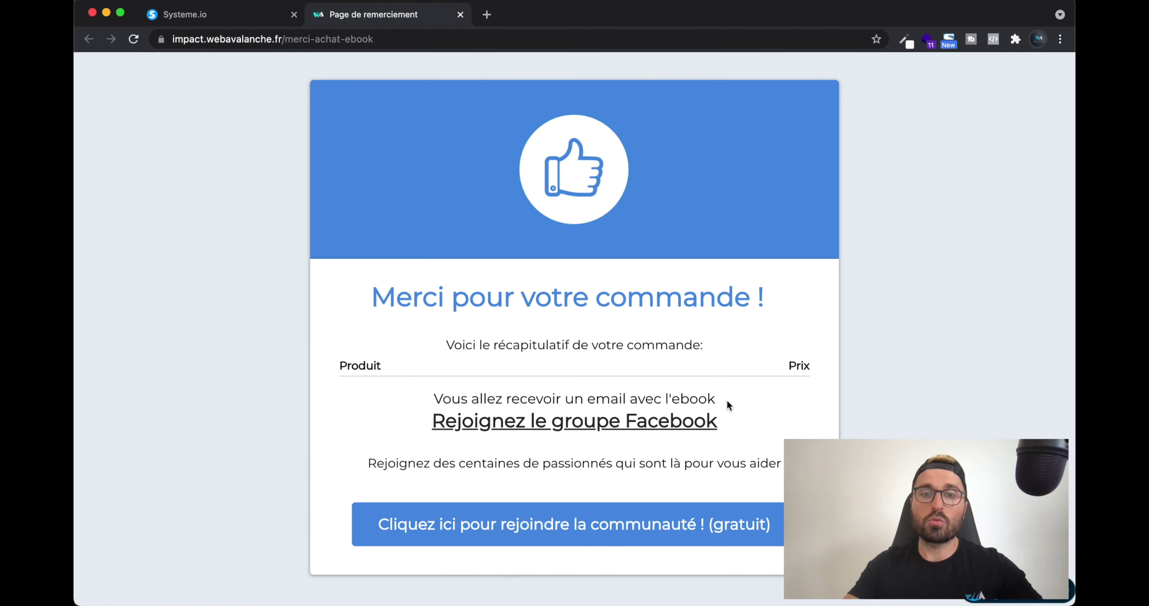
{"action": "left_click_drag", "start_coordinate": [432, 398], "coordinate": [720, 402]}
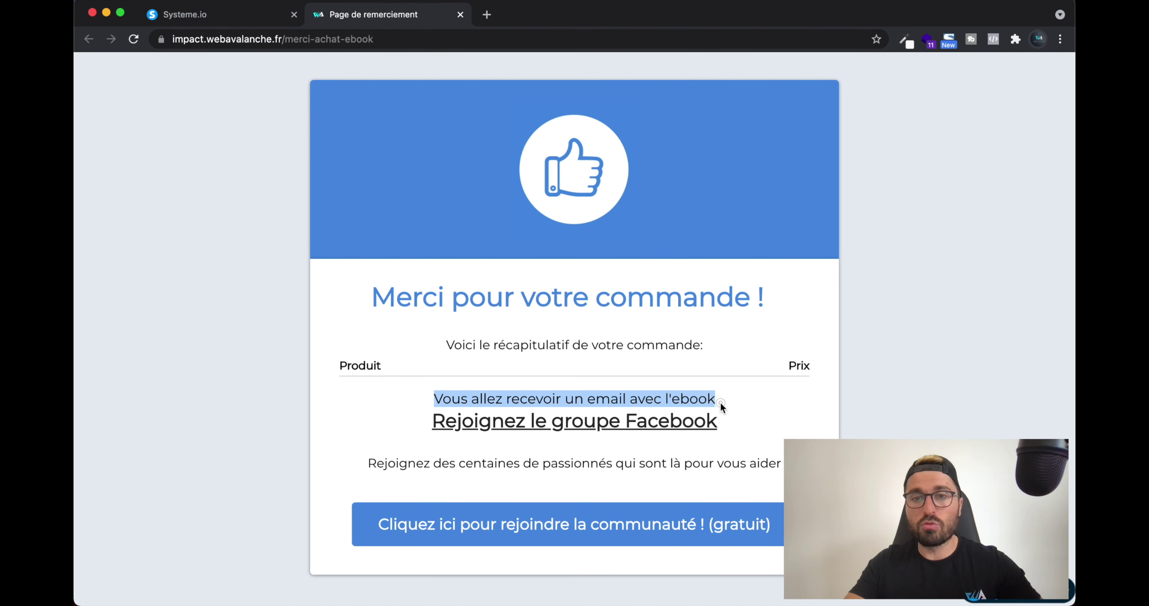
{"action": "left_click", "coordinate": [720, 402]}
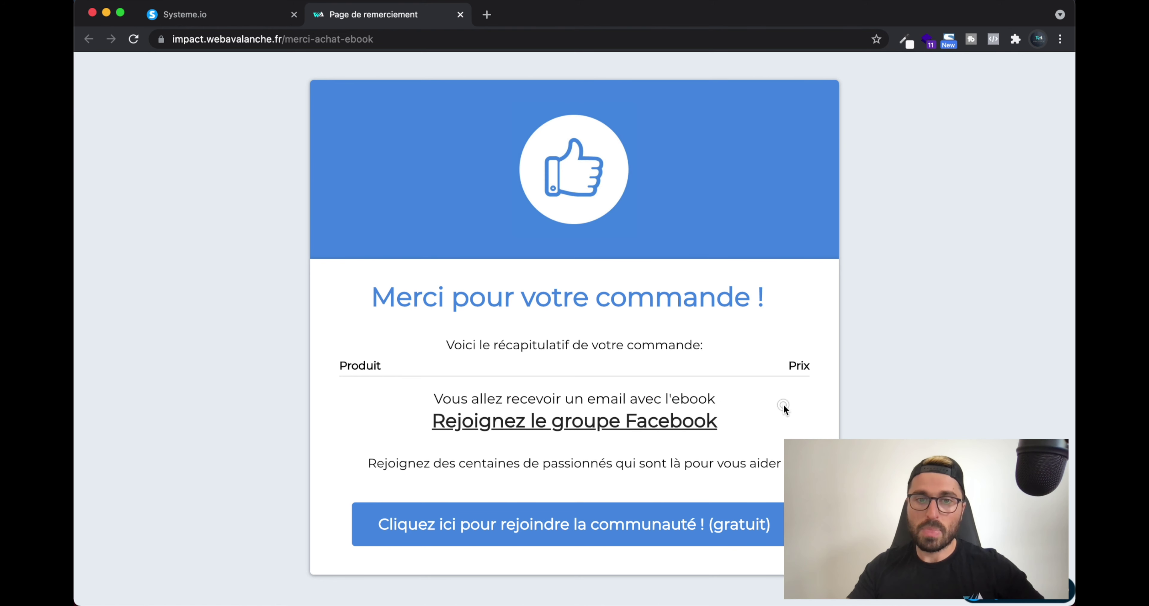
{"action": "left_click_drag", "start_coordinate": [433, 397], "coordinate": [728, 400]}
{"action": "left_click", "coordinate": [744, 401]}
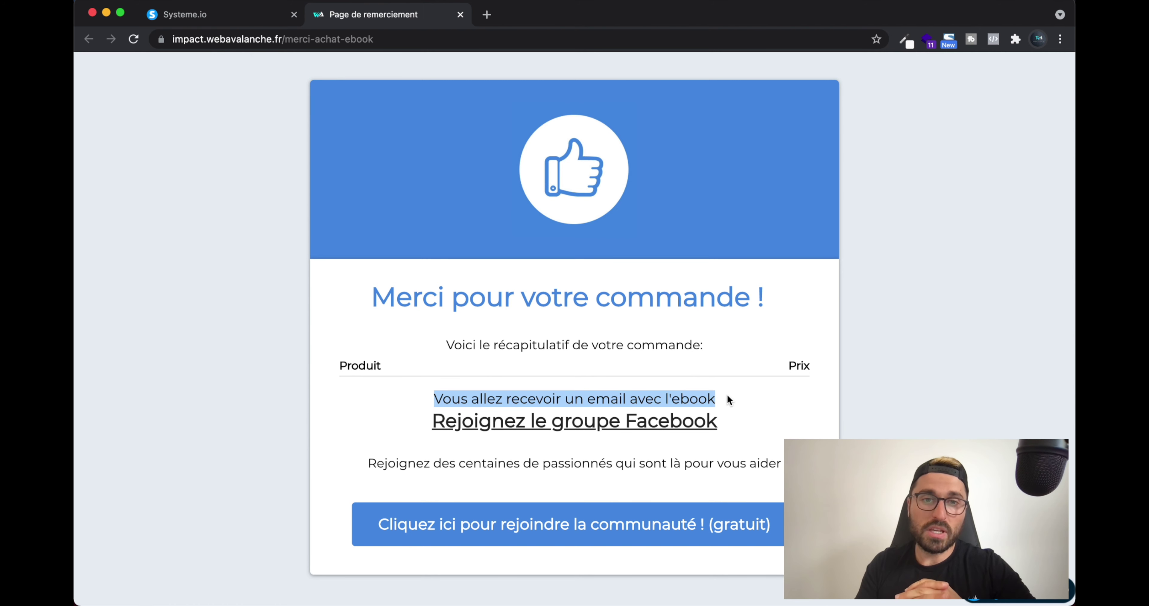
{"action": "left_click", "coordinate": [738, 395]}
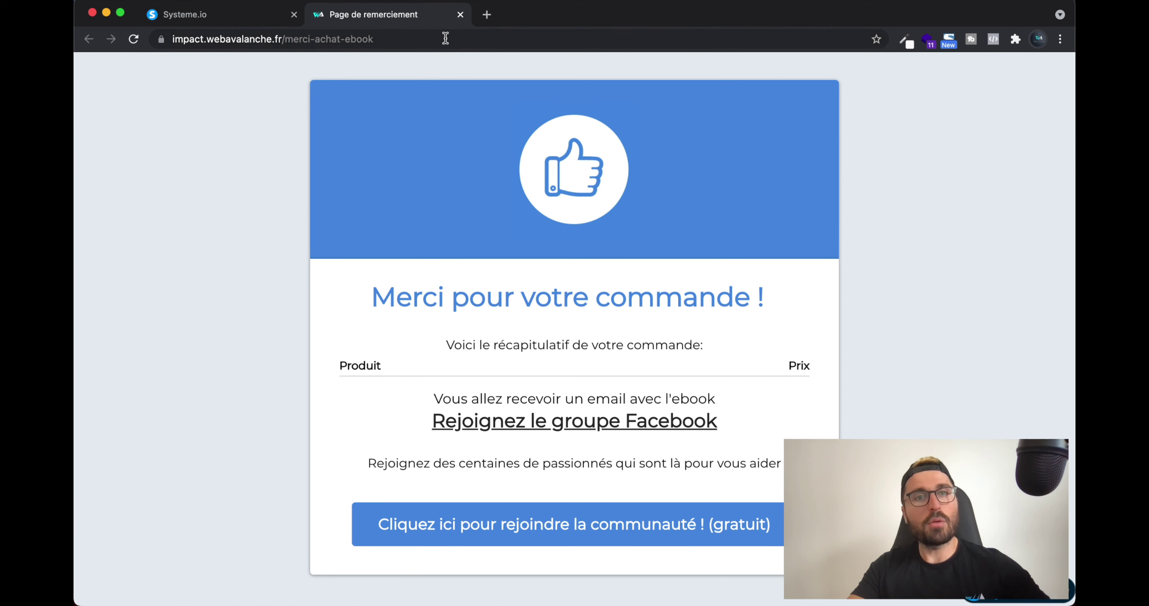
Close the thank-you page and show the automation rules of the Bon de commande step.
{"action": "middle_click", "coordinate": [402, 17]}
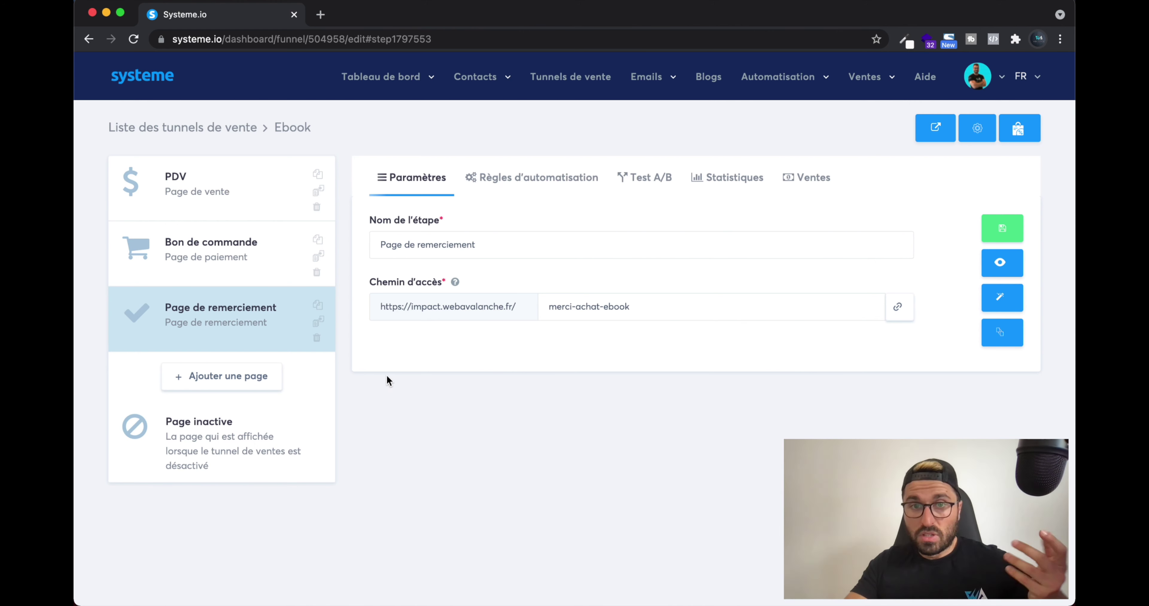
{"action": "left_click", "coordinate": [248, 274]}
{"action": "left_click", "coordinate": [566, 180]}
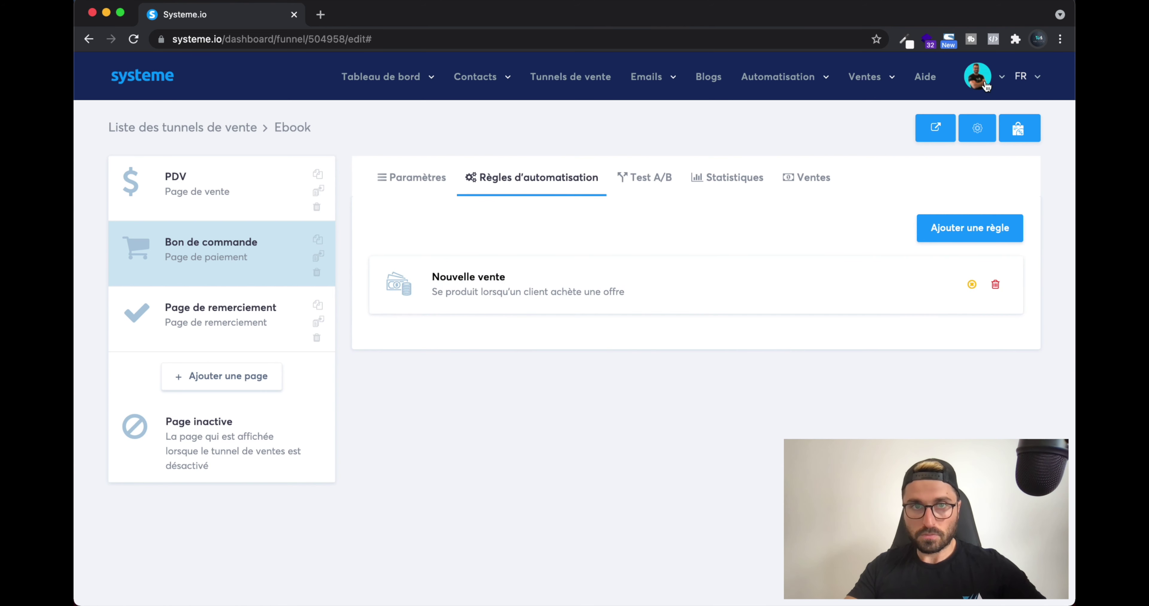
Open the Systeme.io pricing page (Tarifs) in a new browser tab.
{"action": "left_click", "coordinate": [321, 16]}
{"action": "type", "text": "systeme.io/dashboard/"}
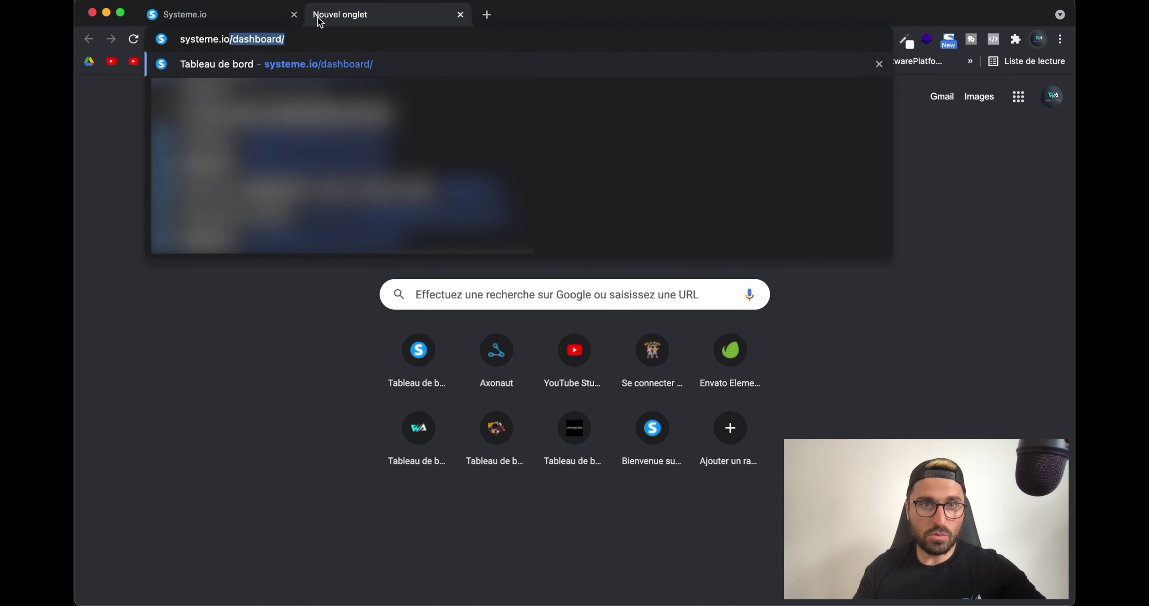
{"action": "key", "text": "Down"}
{"action": "key", "text": "Up"}
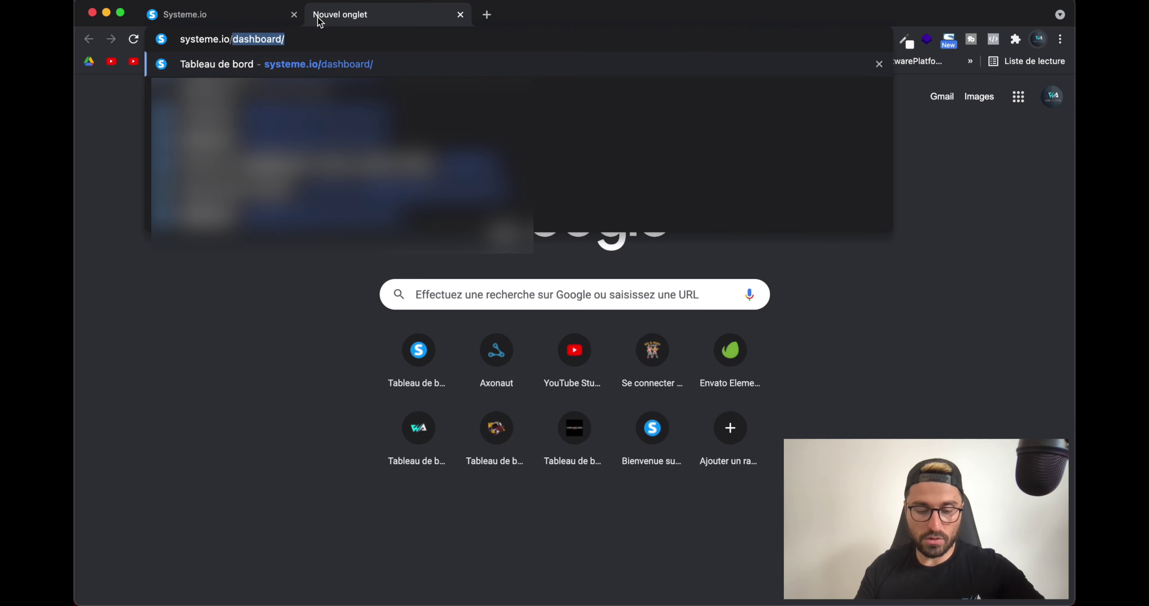
{"action": "type", "text": "/tar"}
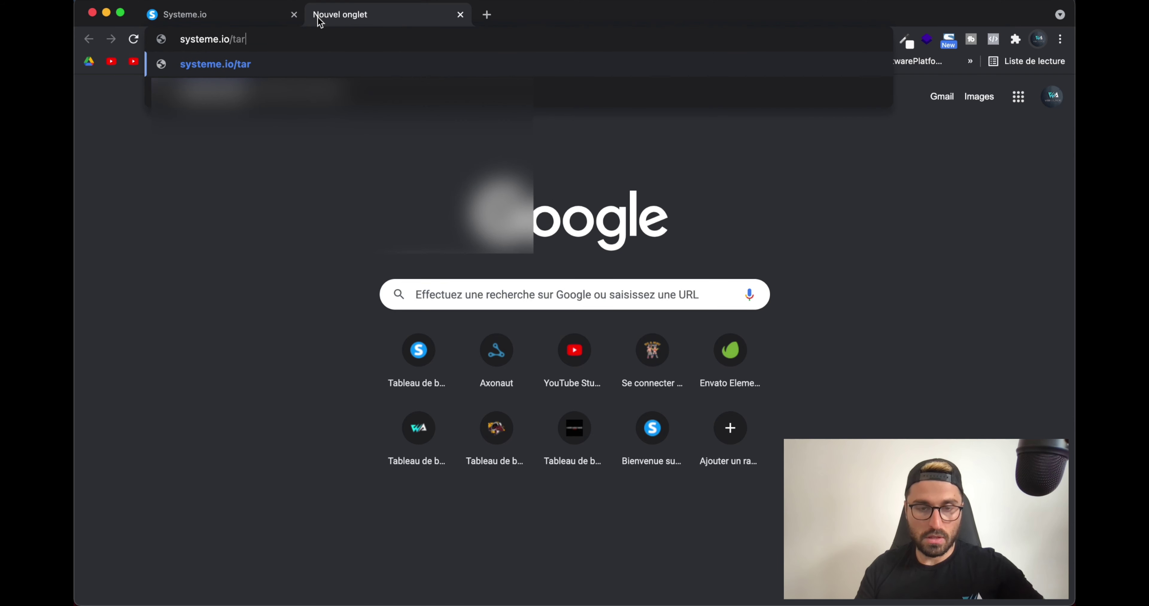
{"action": "type", "text": "if"}
{"action": "key", "text": "Return"}
{"action": "left_click", "coordinate": [531, 98]}
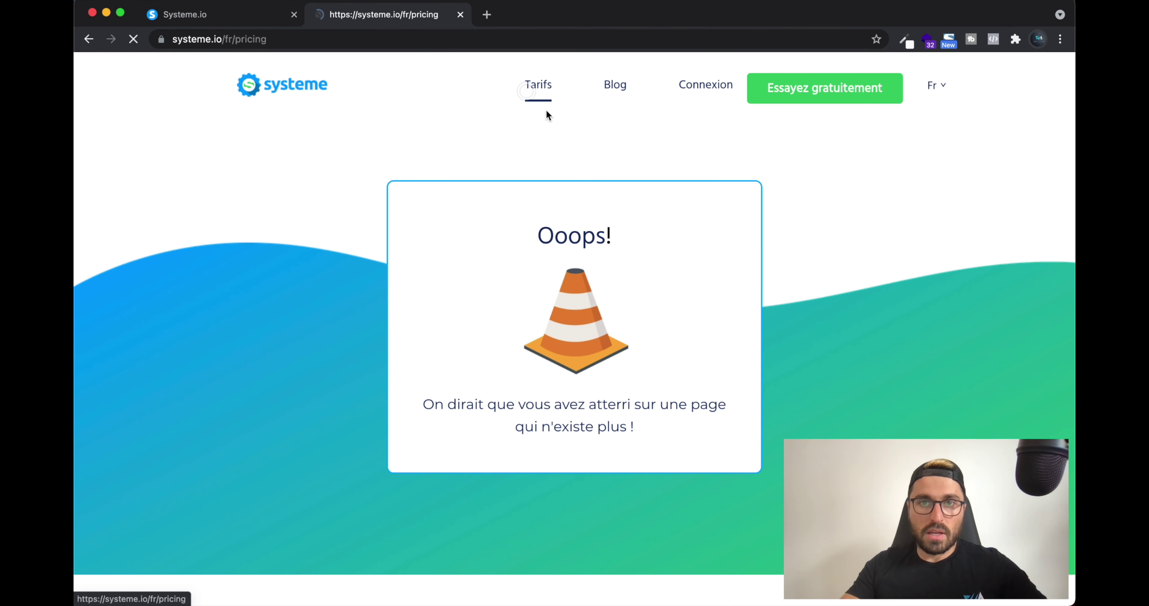
Check the Free plan's allowance of Règles d'automatisation and compare it with the rules set up in the funnel.
{"action": "scroll", "coordinate": [370, 309], "scroll_direction": "down", "scroll_amount": 8}
{"action": "scroll", "coordinate": [410, 308], "scroll_direction": "down", "scroll_amount": 3}
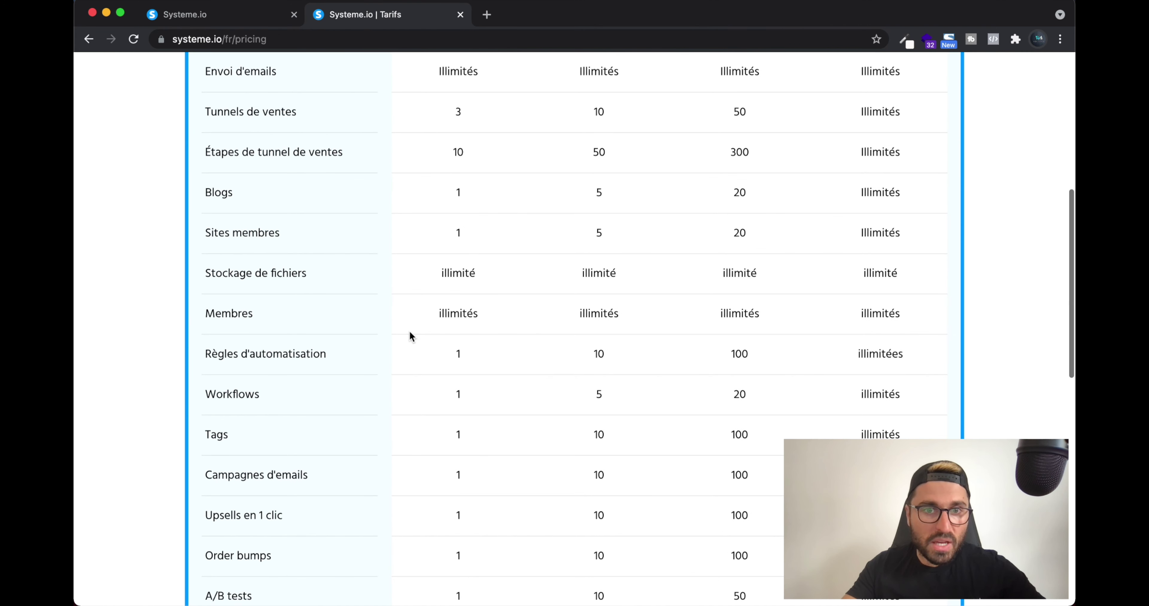
{"action": "left_click_drag", "start_coordinate": [469, 357], "coordinate": [443, 355]}
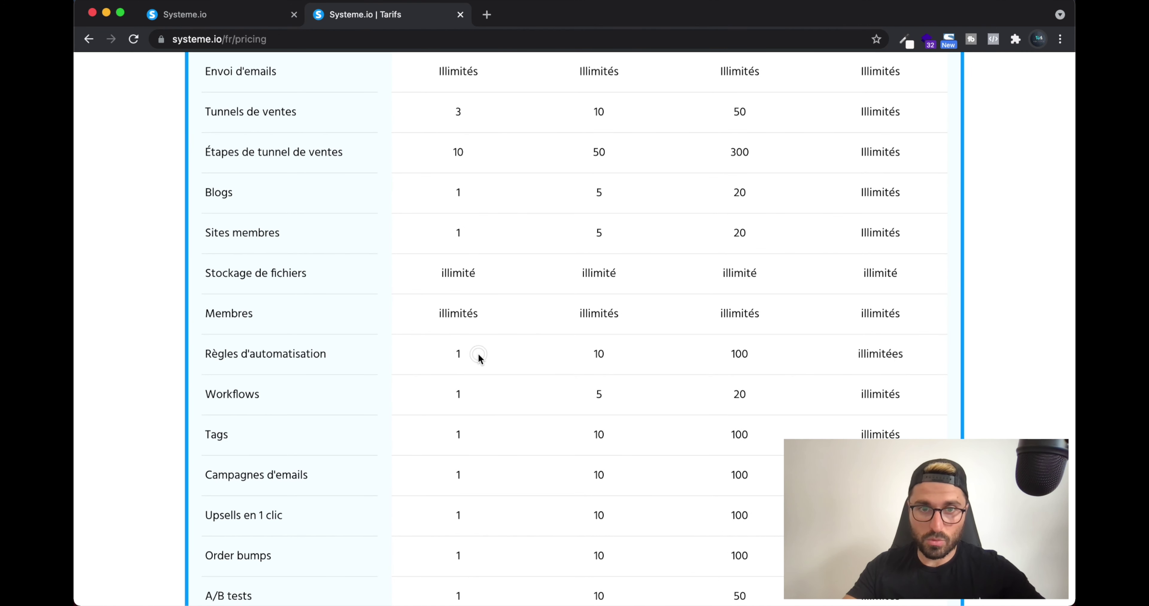
{"action": "scroll", "coordinate": [450, 352], "scroll_direction": "up", "scroll_amount": 5}
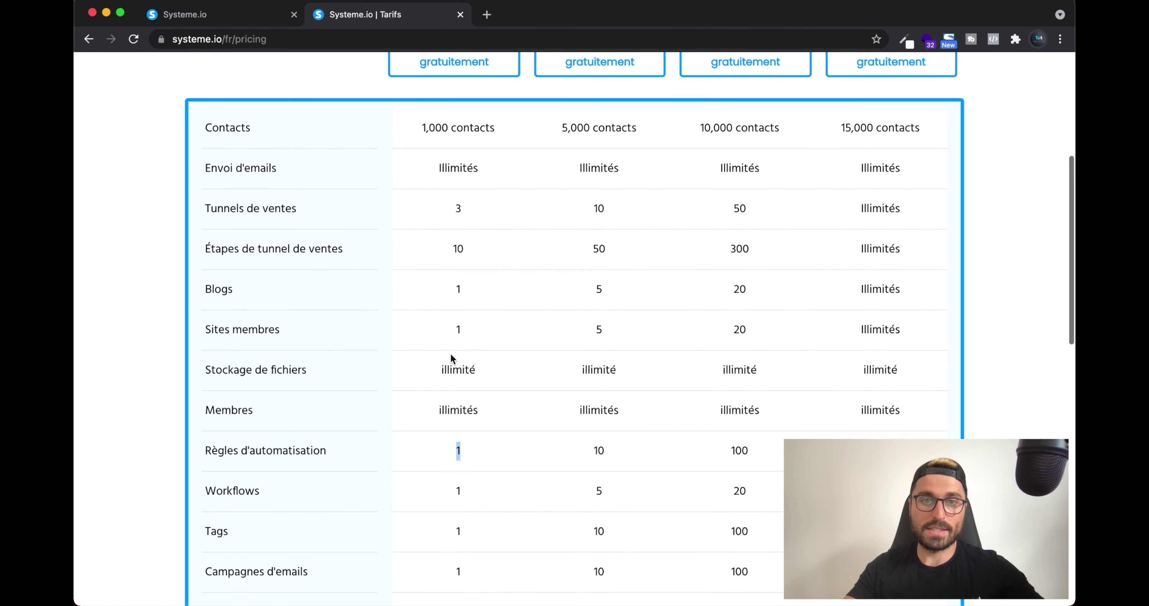
{"action": "left_click", "coordinate": [462, 457]}
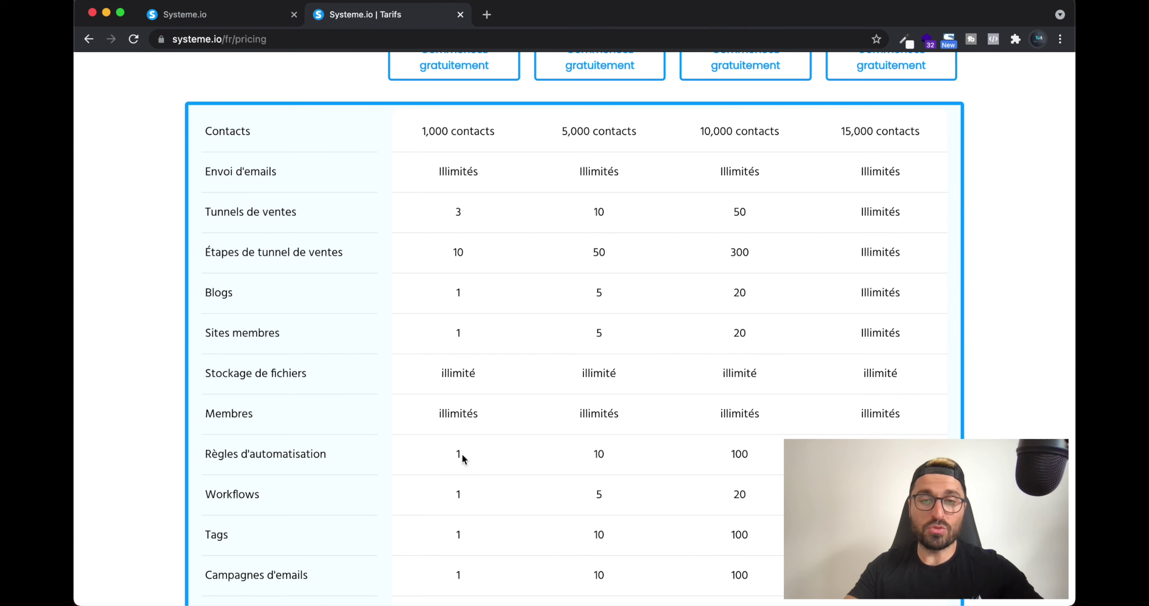
{"action": "scroll", "coordinate": [443, 455], "scroll_direction": "up", "scroll_amount": 1}
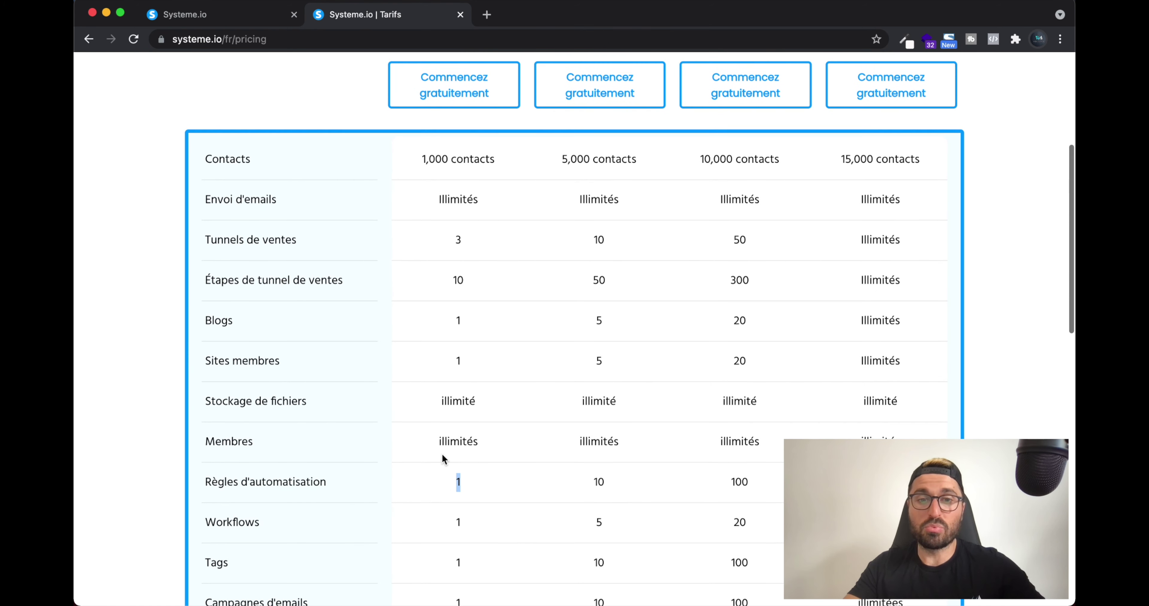
{"action": "left_click", "coordinate": [478, 486]}
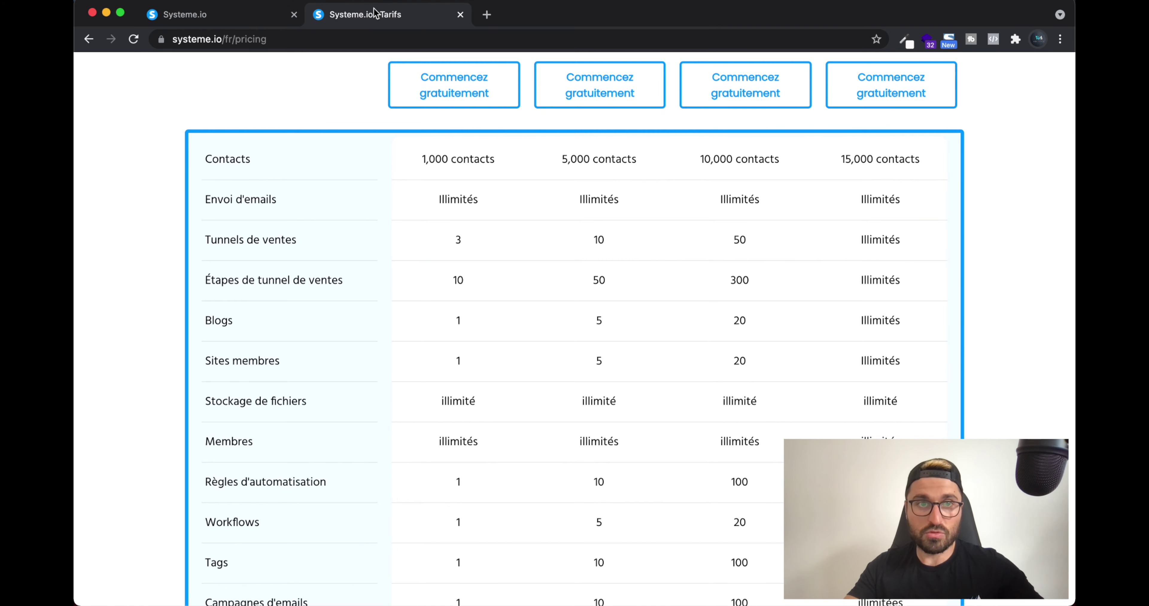
{"action": "left_click", "coordinate": [239, 15]}
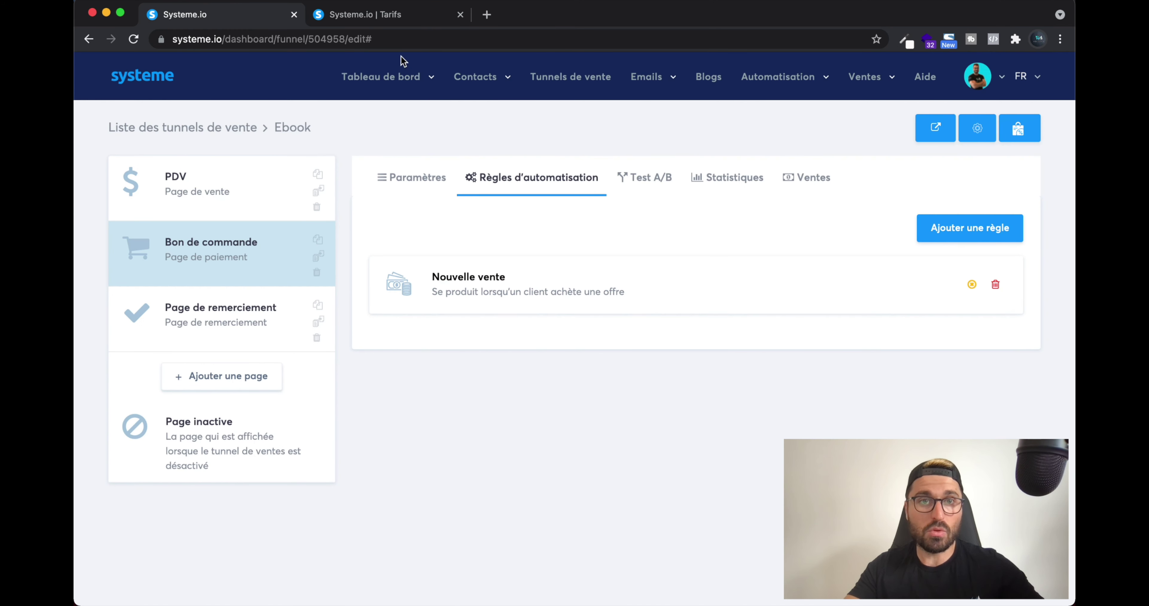
{"action": "left_click", "coordinate": [375, 15]}
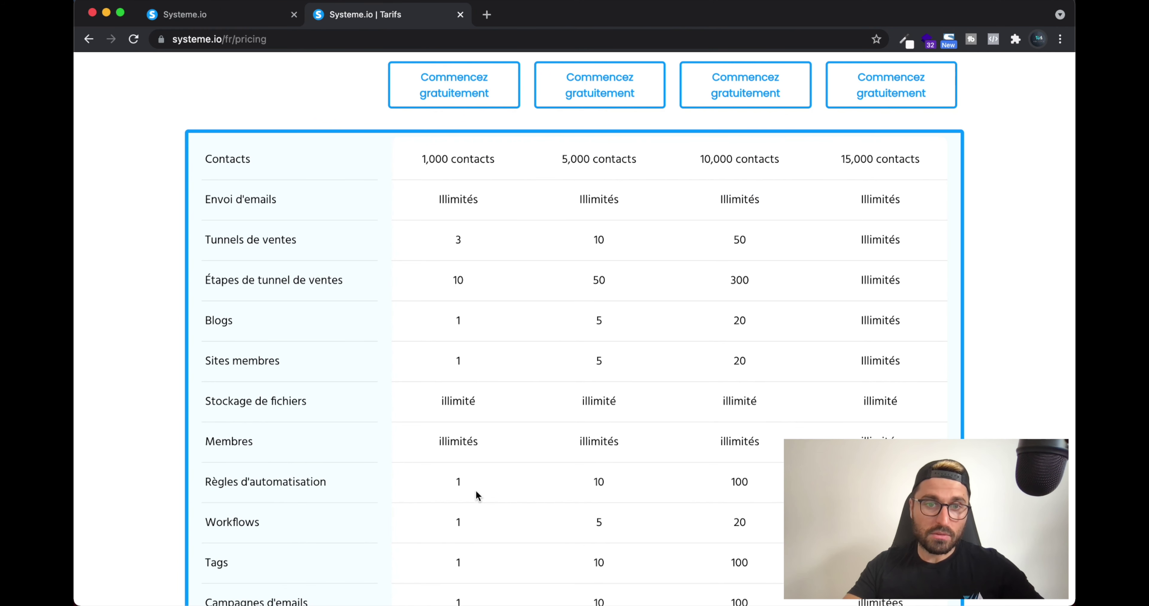
Review the monthly prices and feature limits of the Free, Startup, Webinar and Enterprise plans.
{"action": "scroll", "coordinate": [470, 483], "scroll_direction": "up", "scroll_amount": 3}
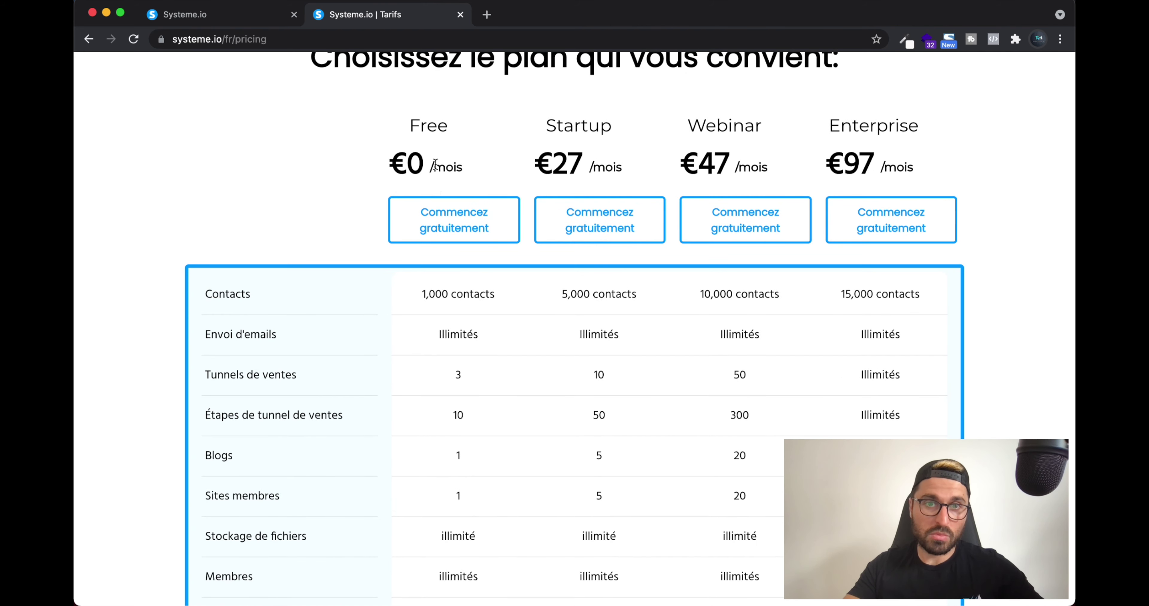
{"action": "scroll", "coordinate": [439, 400], "scroll_direction": "down", "scroll_amount": 5}
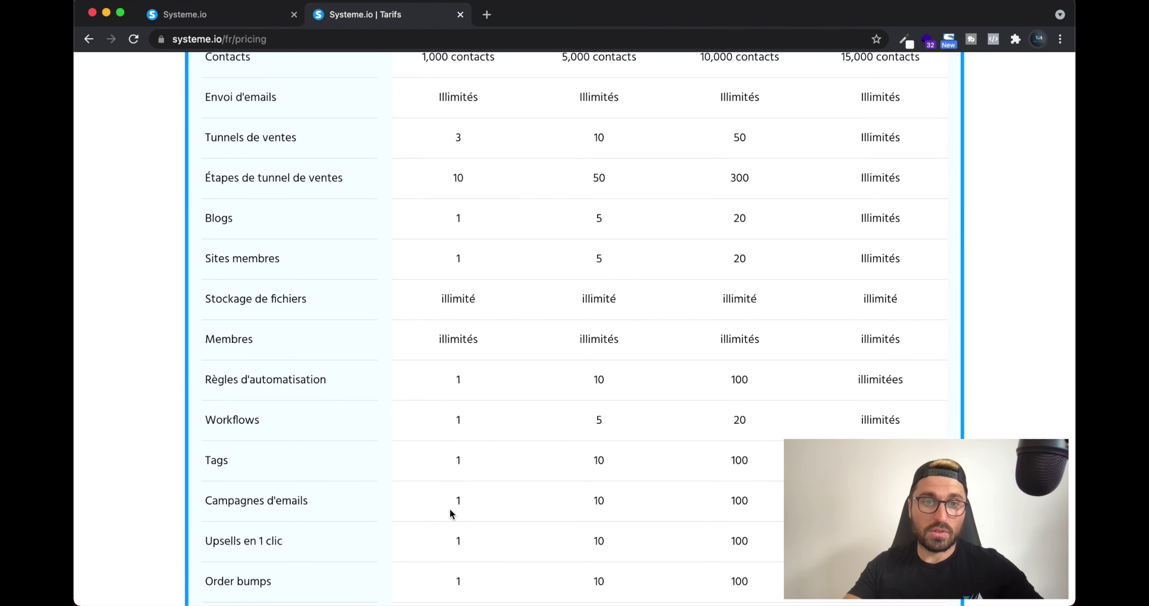
{"action": "scroll", "coordinate": [436, 512], "scroll_direction": "up", "scroll_amount": 1}
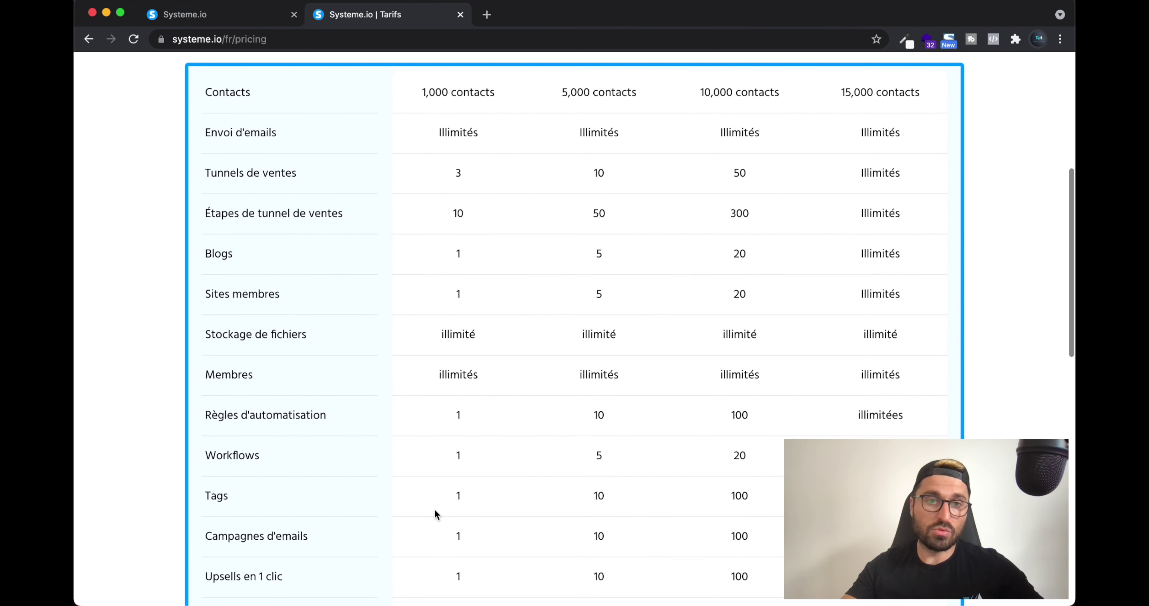
{"action": "scroll", "coordinate": [434, 510], "scroll_direction": "down", "scroll_amount": 1}
{"action": "scroll", "coordinate": [435, 511], "scroll_direction": "up", "scroll_amount": 5}
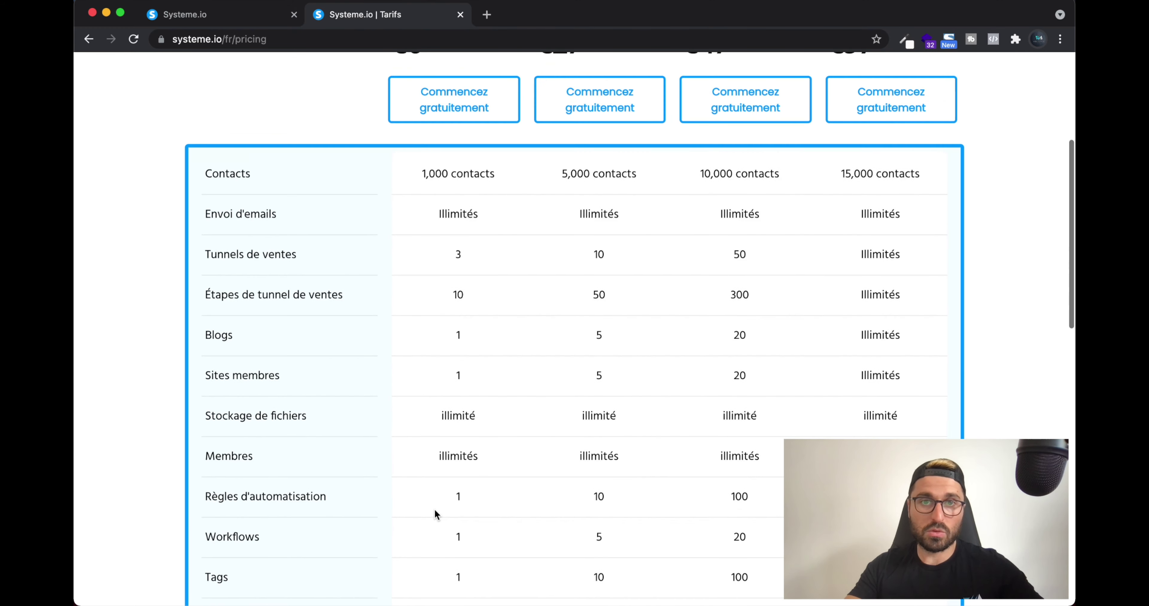
{"action": "scroll", "coordinate": [434, 510], "scroll_direction": "down", "scroll_amount": 5}
{"action": "scroll", "coordinate": [435, 511], "scroll_direction": "down", "scroll_amount": 3}
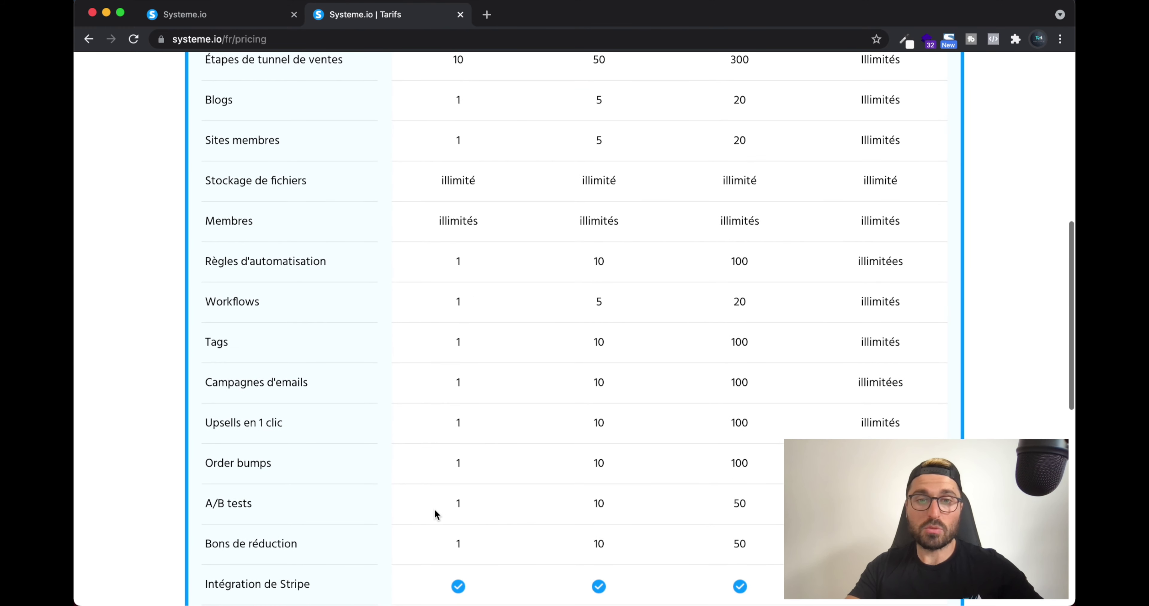
{"action": "scroll", "coordinate": [496, 494], "scroll_direction": "up", "scroll_amount": 1}
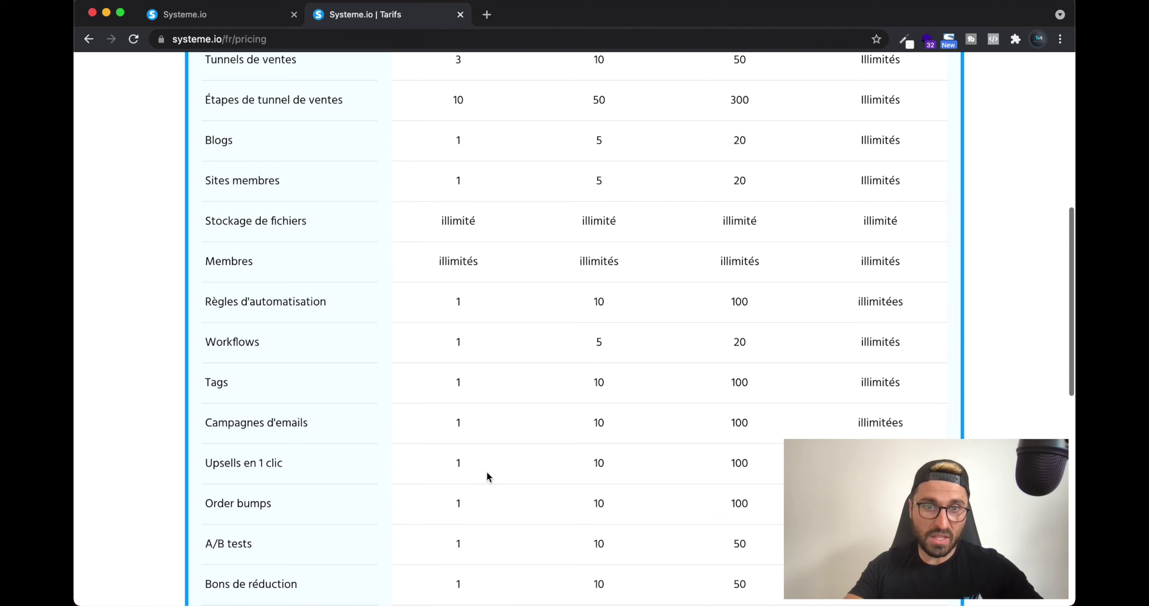
Compare the Free plan's price, contact, funnel and automation allowances with those of the paid plans on the pricing page.
{"action": "scroll", "coordinate": [487, 476], "scroll_direction": "up", "scroll_amount": 6}
{"action": "scroll", "coordinate": [609, 242], "scroll_direction": "up", "scroll_amount": 5}
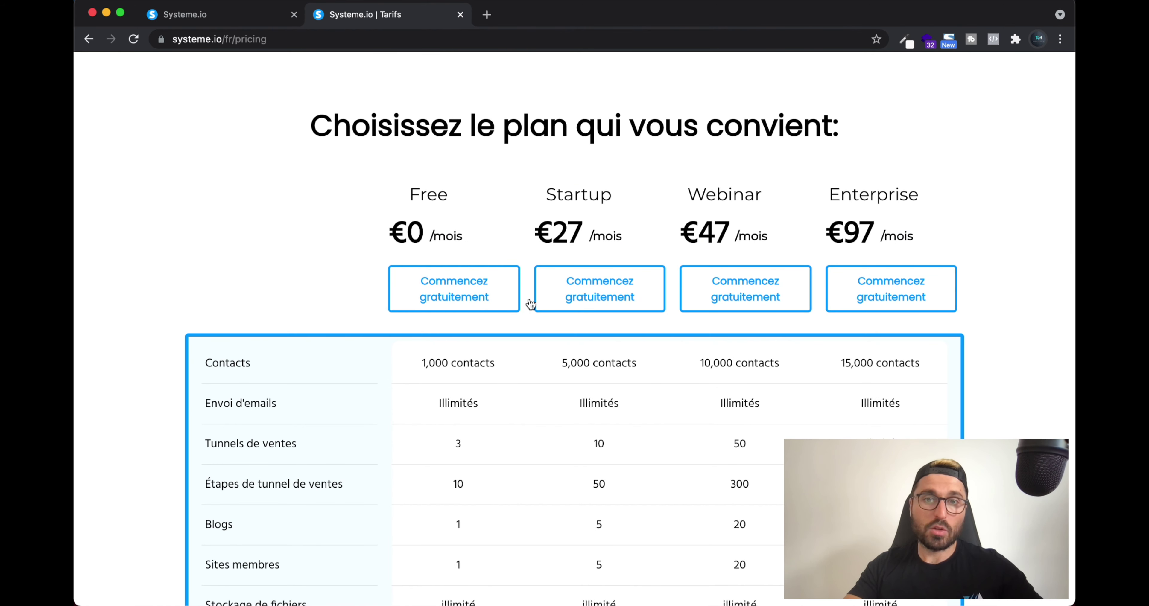
{"action": "scroll", "coordinate": [500, 420], "scroll_direction": "down", "scroll_amount": 5}
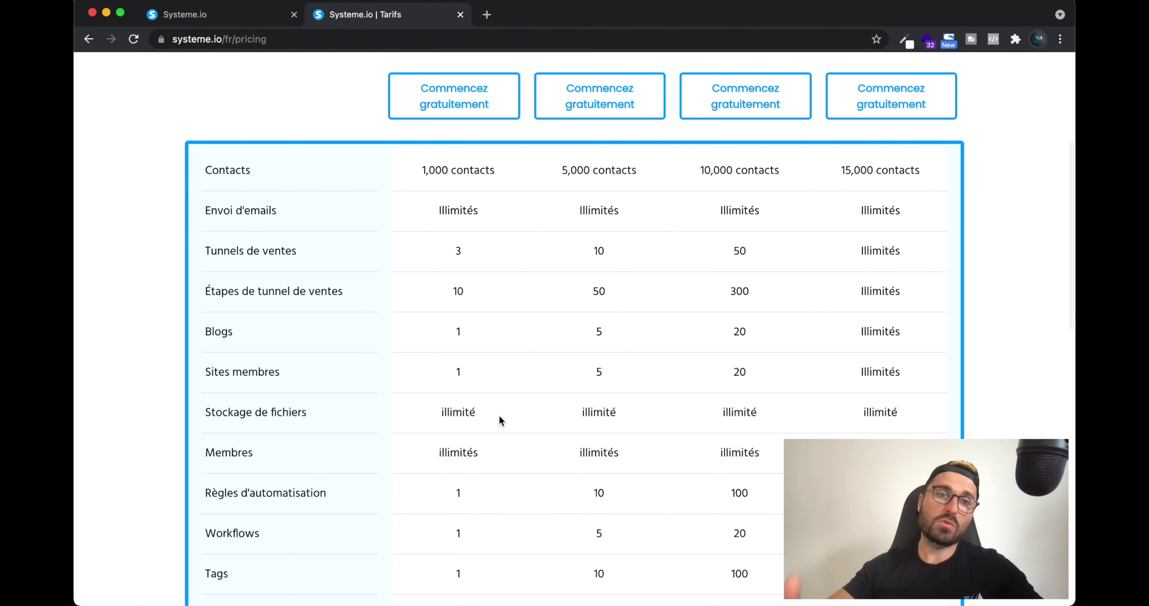
{"action": "scroll", "coordinate": [498, 421], "scroll_direction": "up", "scroll_amount": 6}
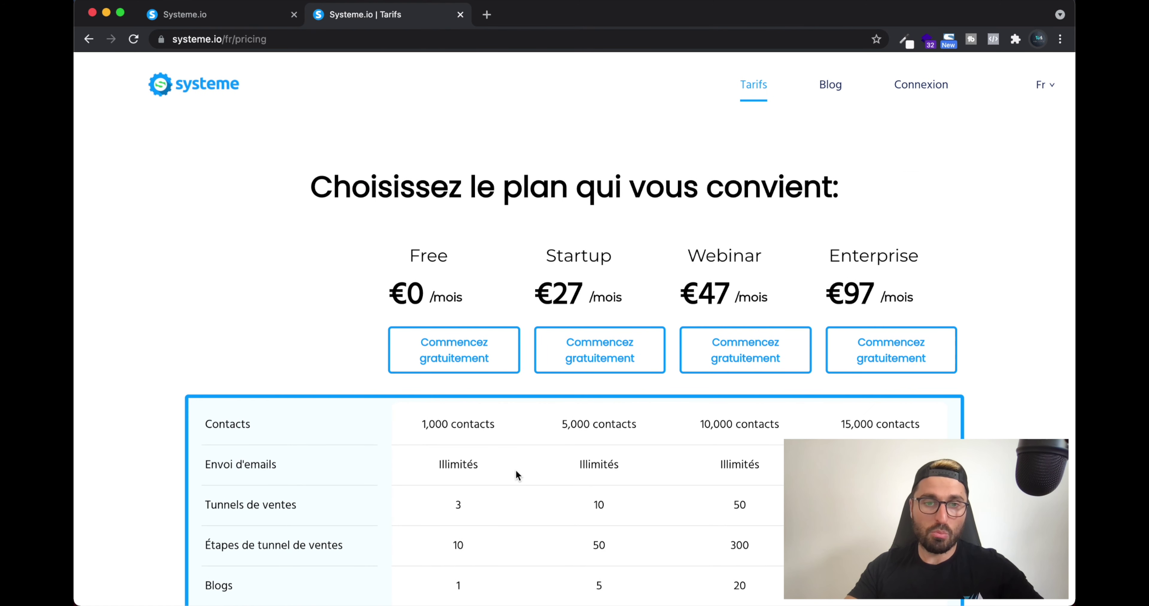
{"action": "scroll", "coordinate": [516, 477], "scroll_direction": "down", "scroll_amount": 7}
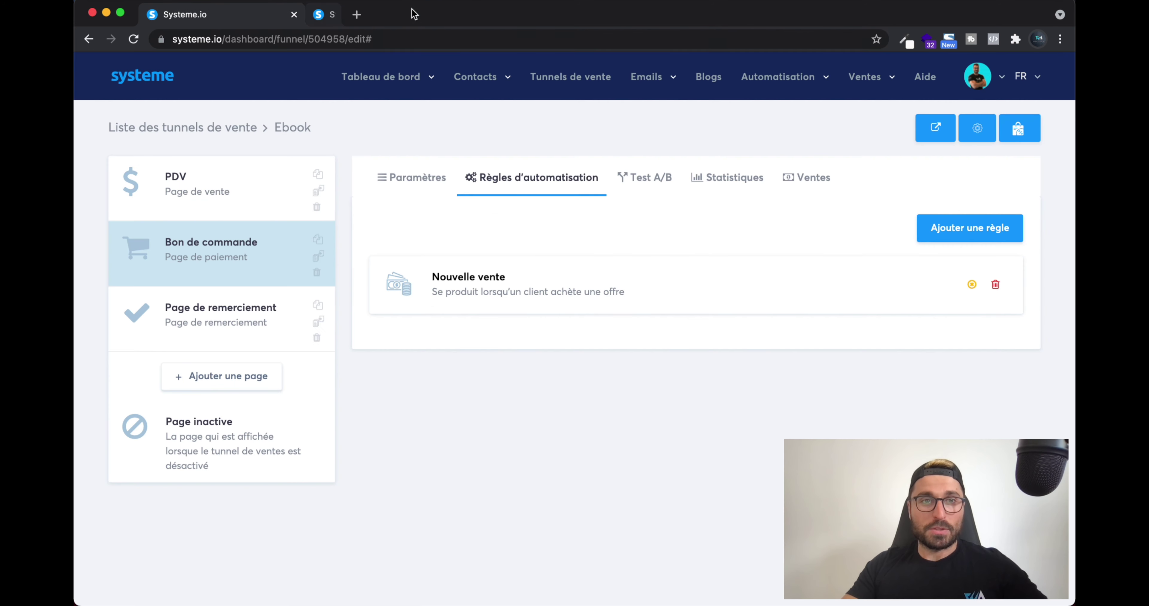
Close the pricing page and show the settings of the PDV sales page step in the Ebook funnel.
{"action": "middle_click", "coordinate": [412, 13]}
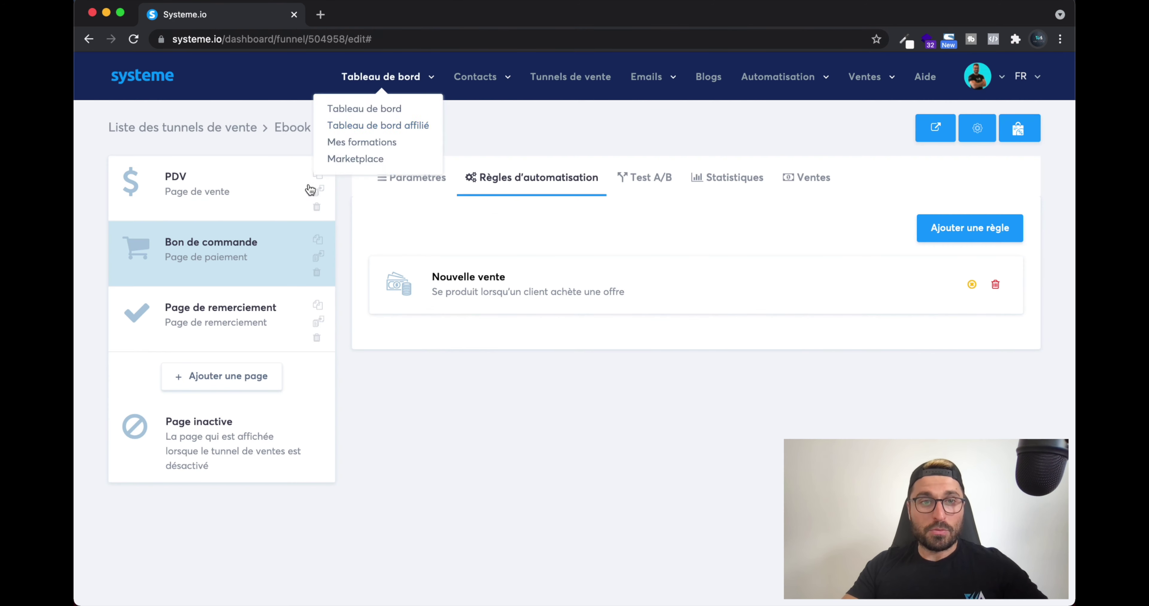
{"action": "left_click", "coordinate": [236, 213]}
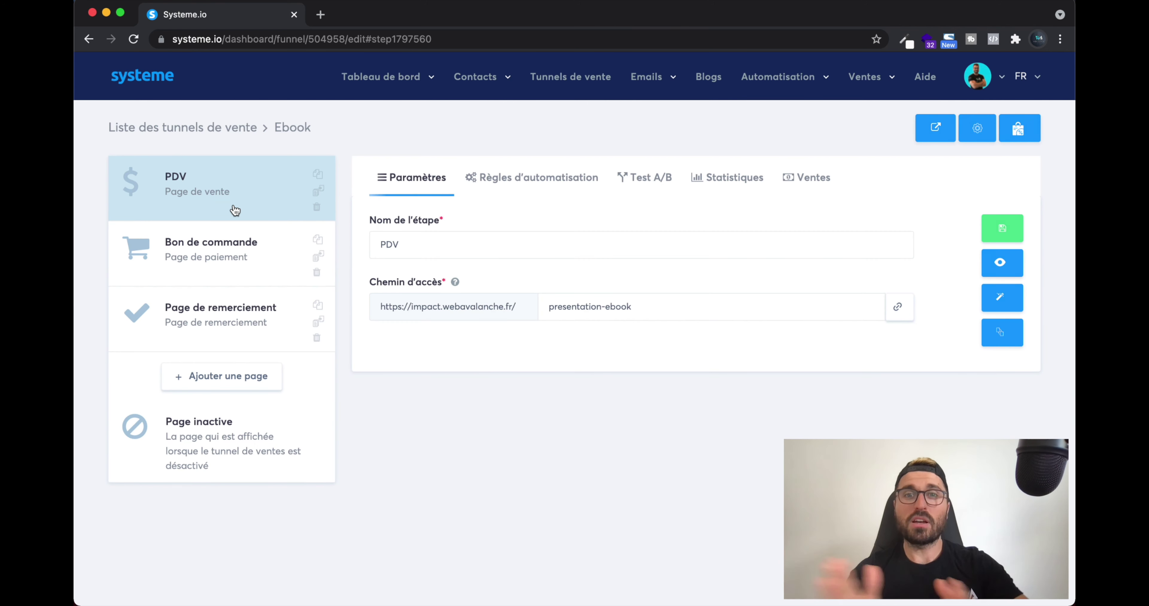